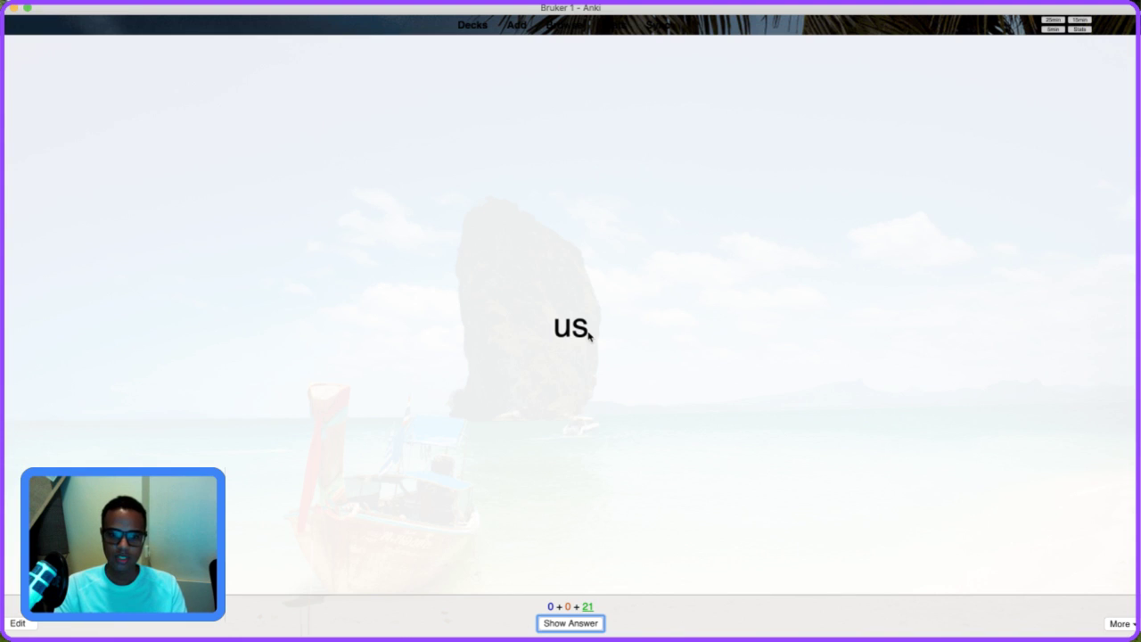
# Reveal the answers of the flashcards us, pe and ts, rating us and pe Good and ts Again.
pyautogui.press('space')
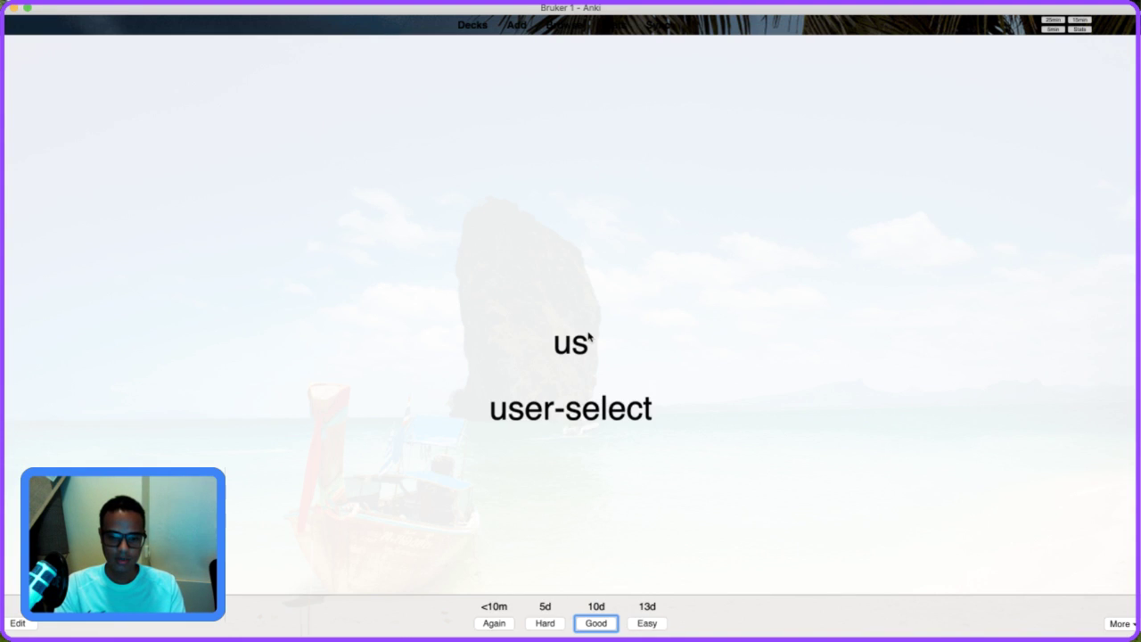
pyautogui.press('space')
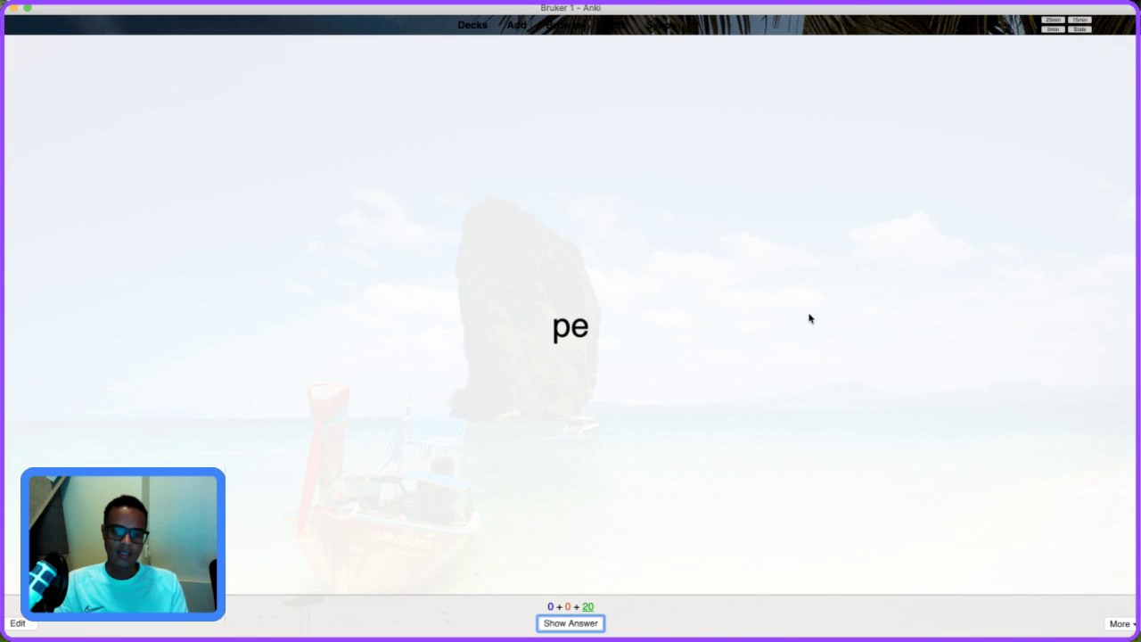
pyautogui.press('space')
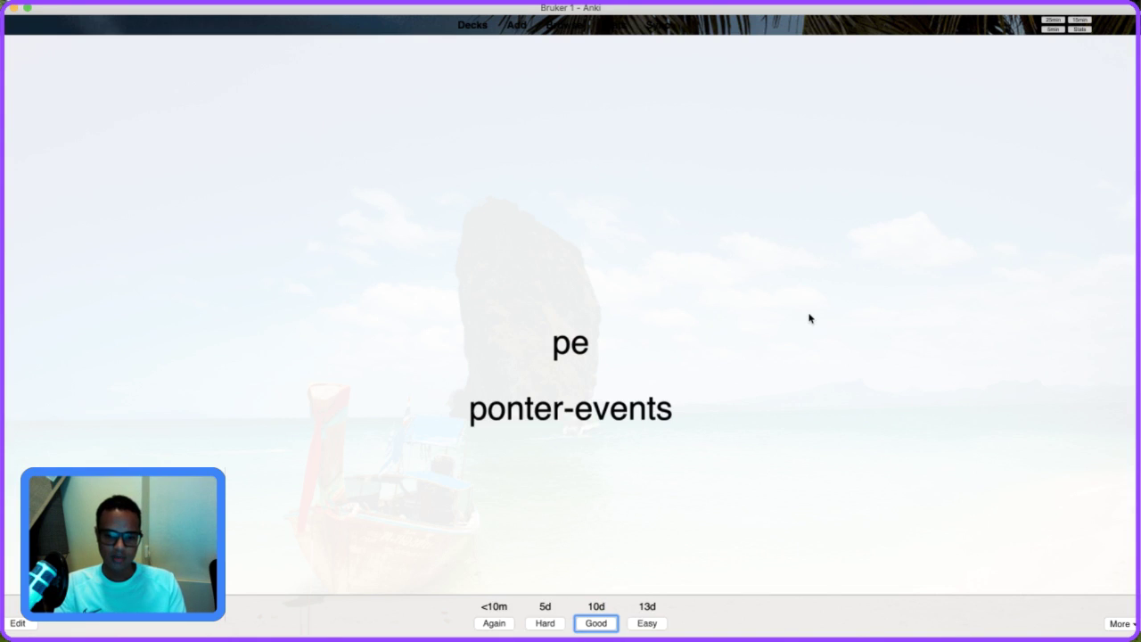
pyautogui.press('space')
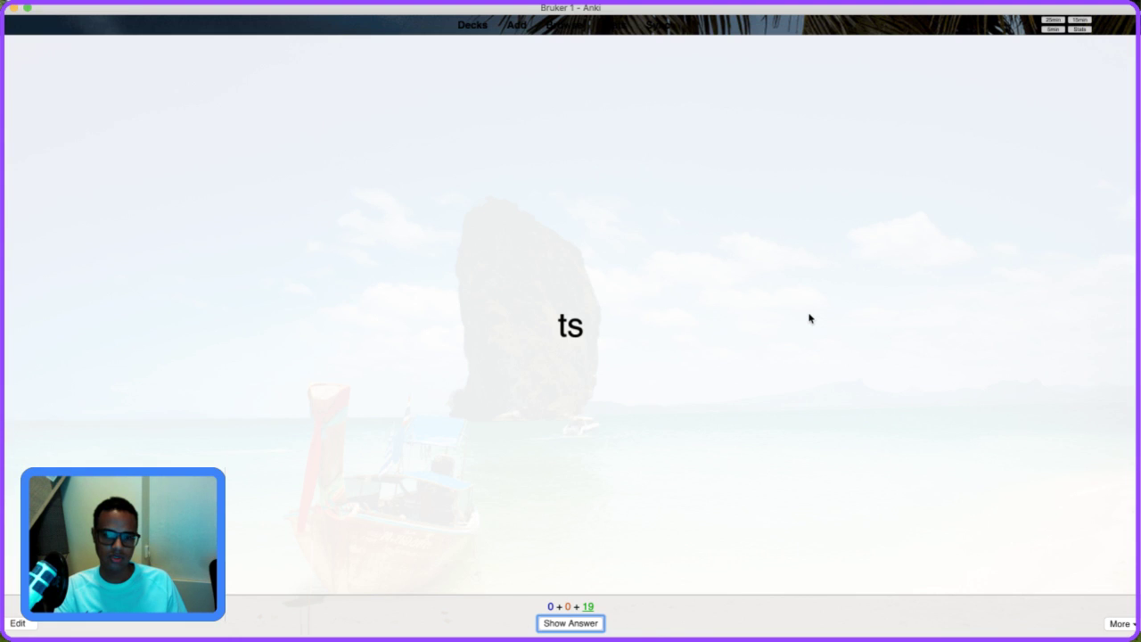
pyautogui.press('space')
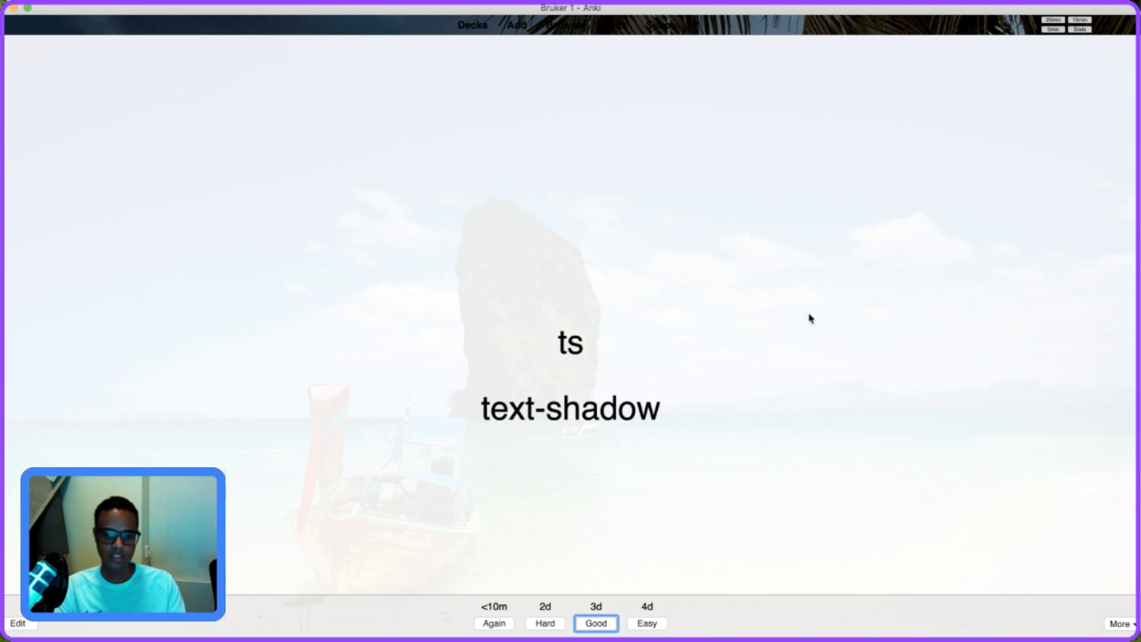
pyautogui.press('1')
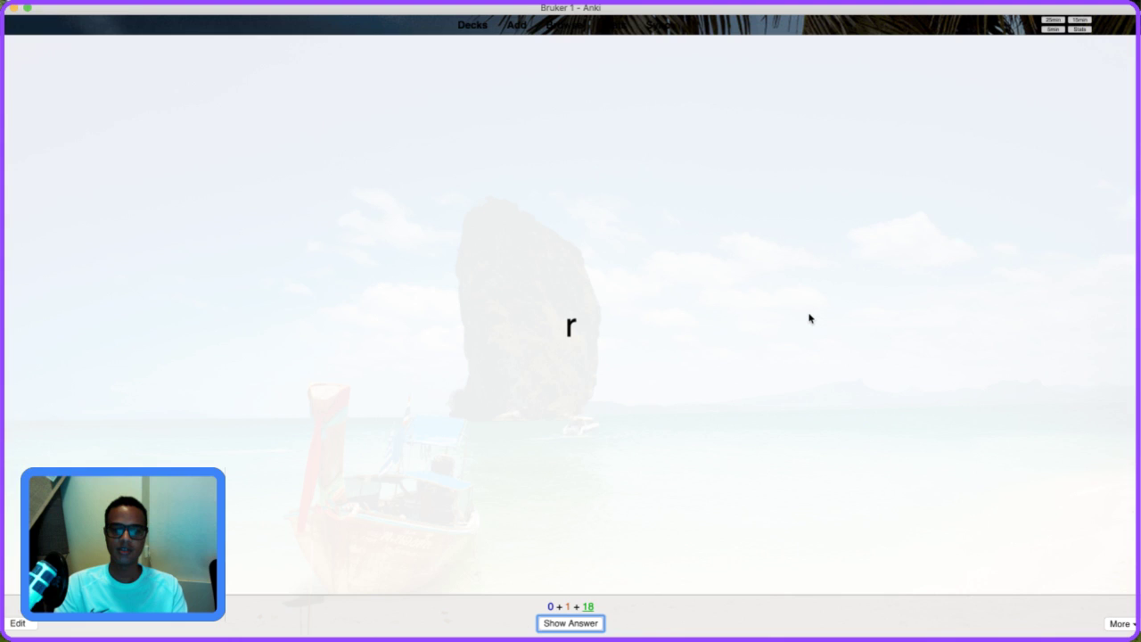
# Check the answers of the r and bgp cards, rating r Good and bgp Again.
pyautogui.press('space')
pyautogui.press('space')
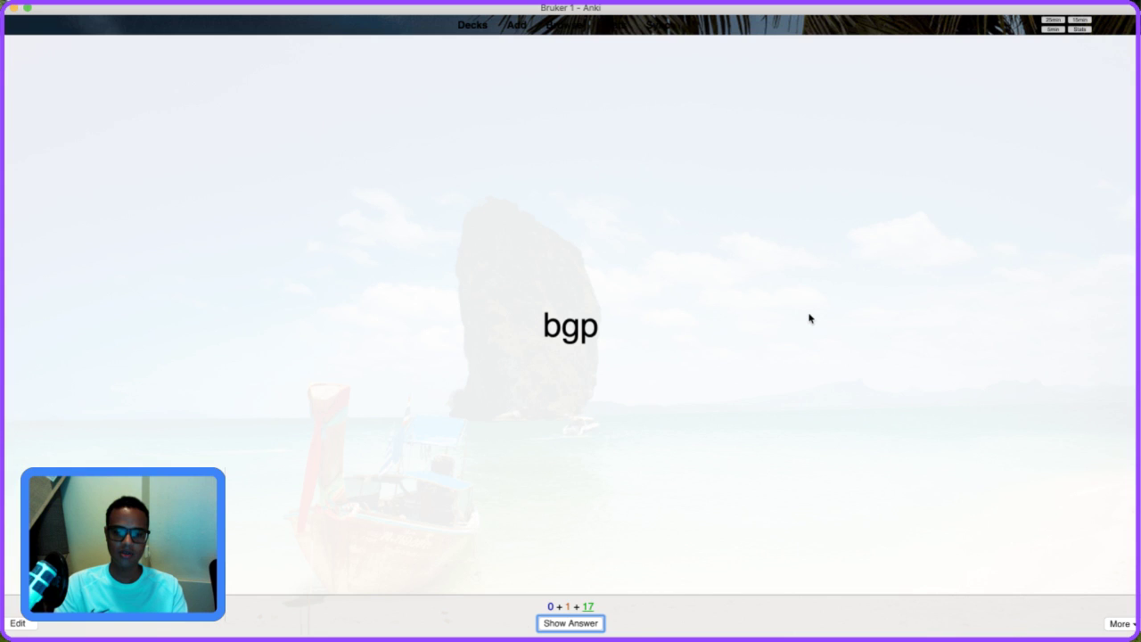
pyautogui.press('space')
pyautogui.press('space')
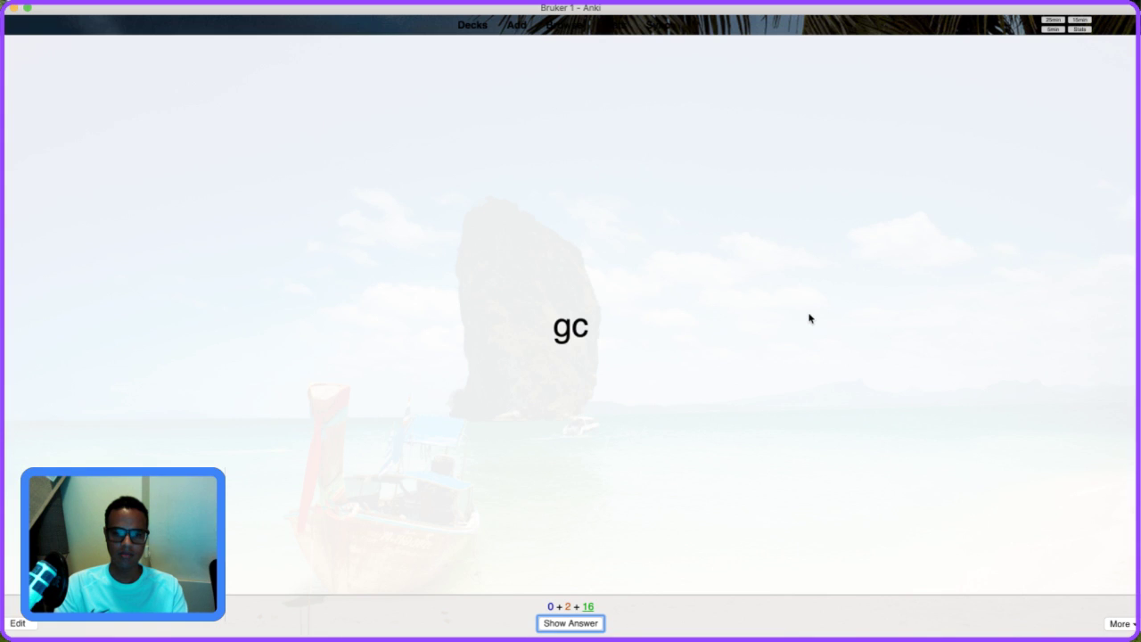
# Review the gc, scale and t cards, revealing each answer and rating all three Good.
pyautogui.press('space')
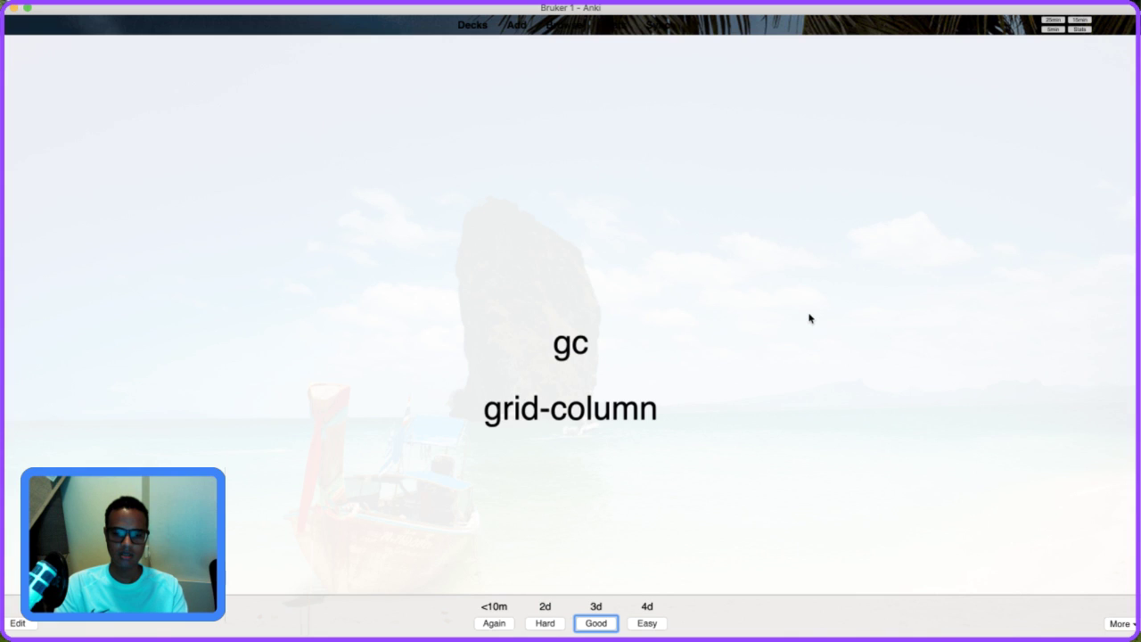
pyautogui.press('space')
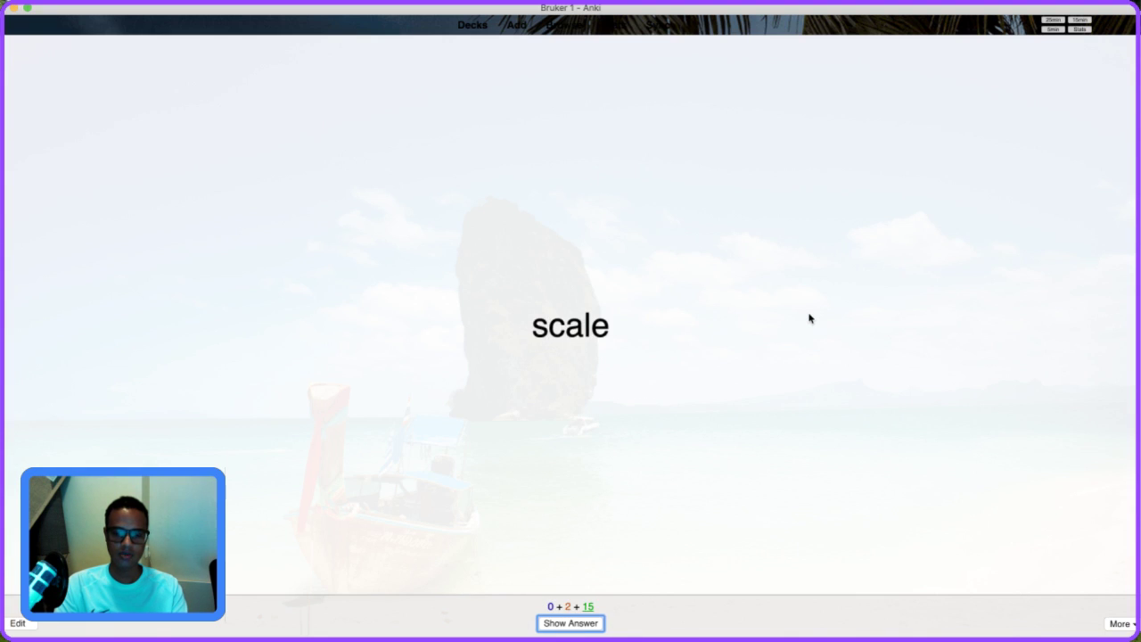
pyautogui.press('space')
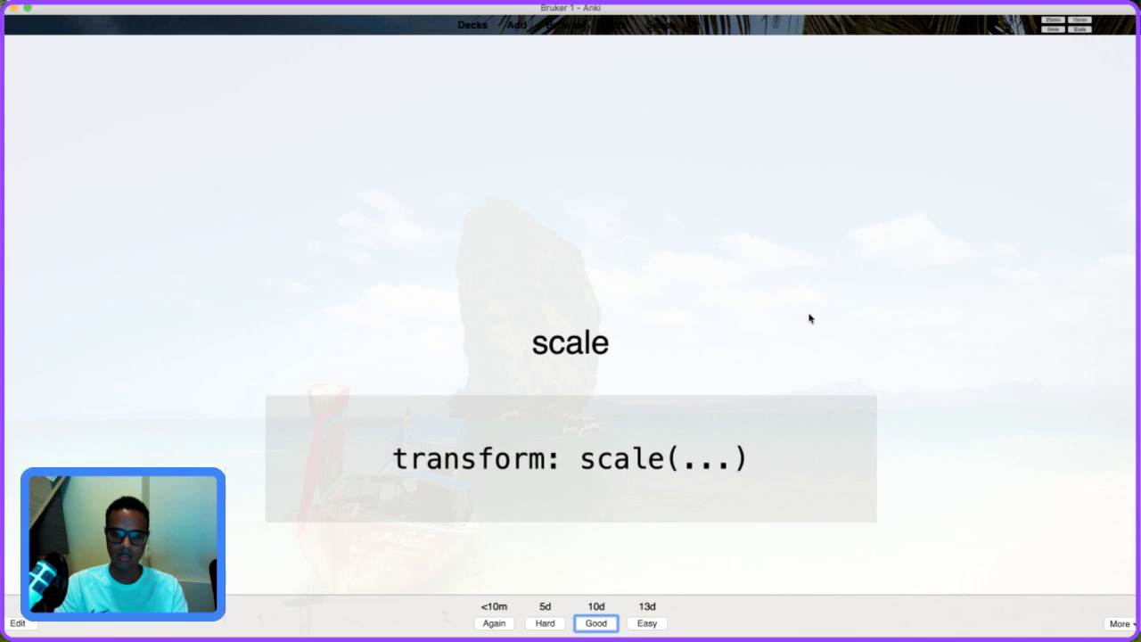
pyautogui.press('space')
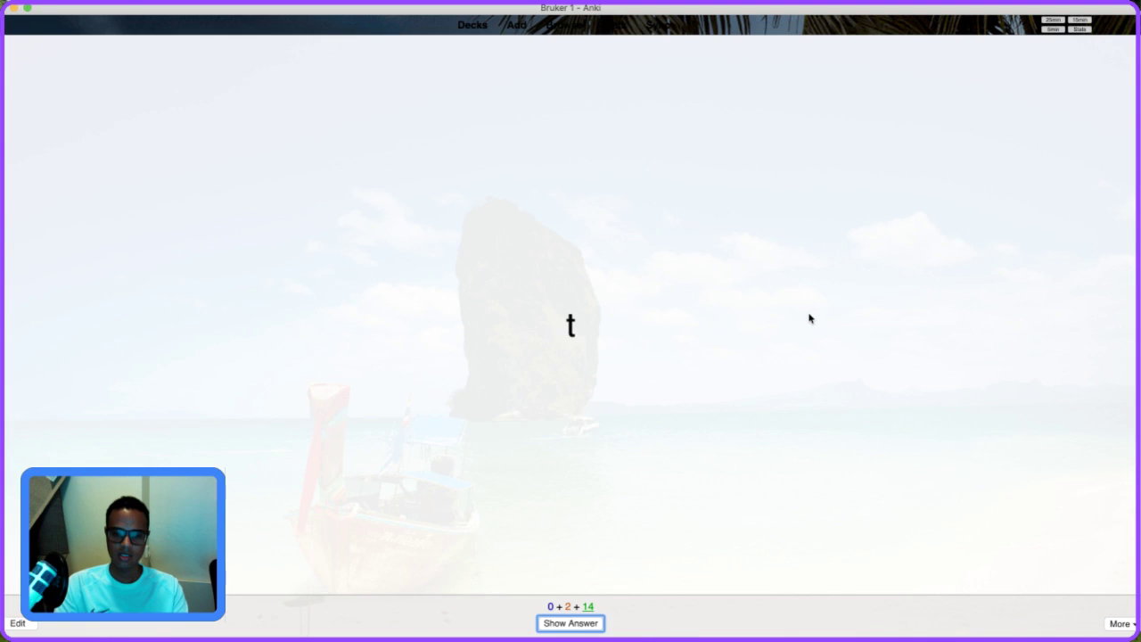
pyautogui.press('space')
pyautogui.press('space')
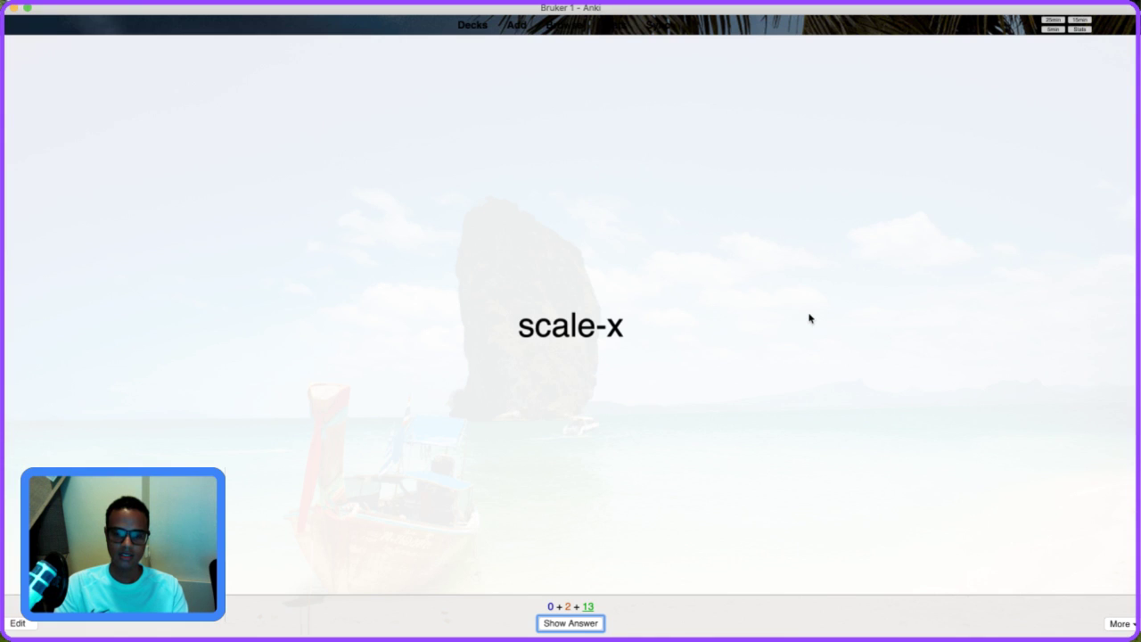
# Review the scale-x, ff and b cards, revealing each answer and rating all three Good.
pyautogui.press('space')
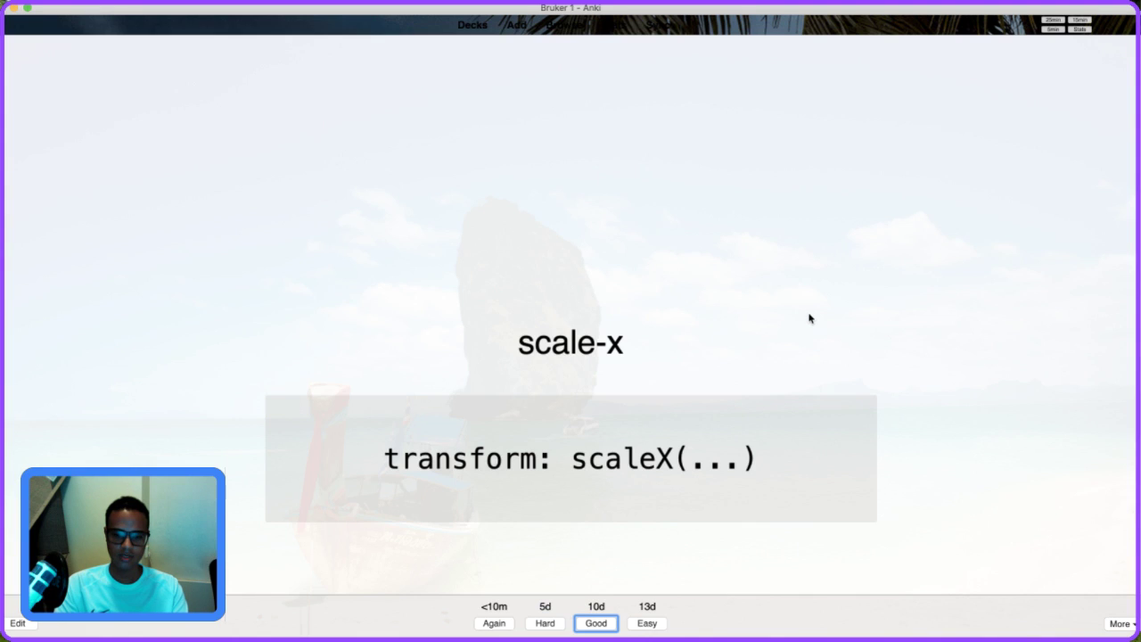
pyautogui.press('space')
pyautogui.press('space')
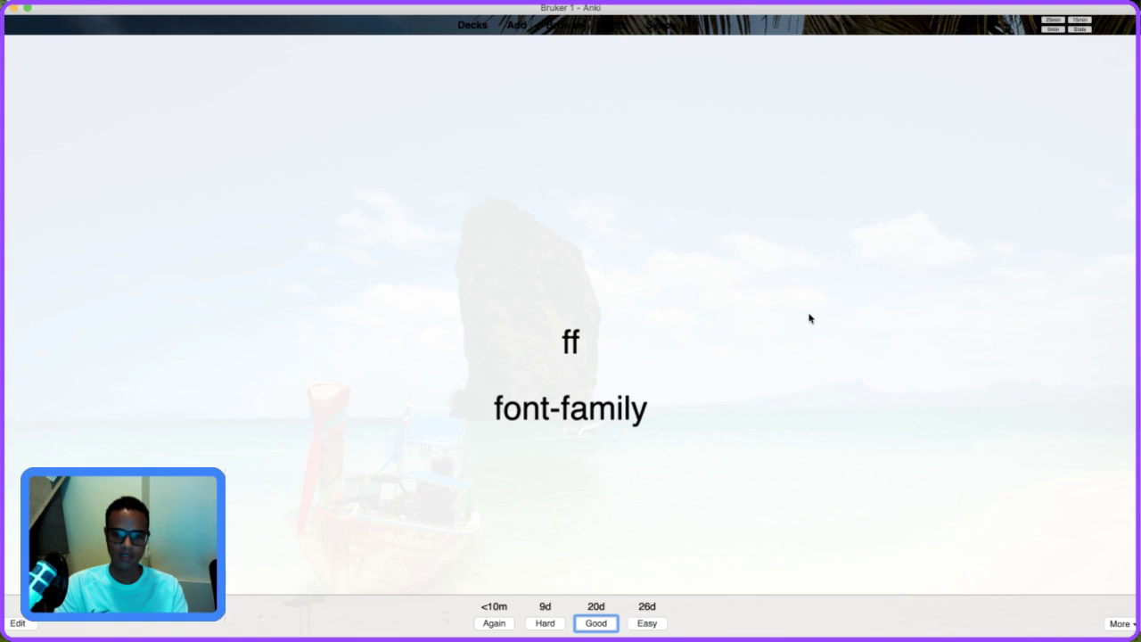
pyautogui.press('space')
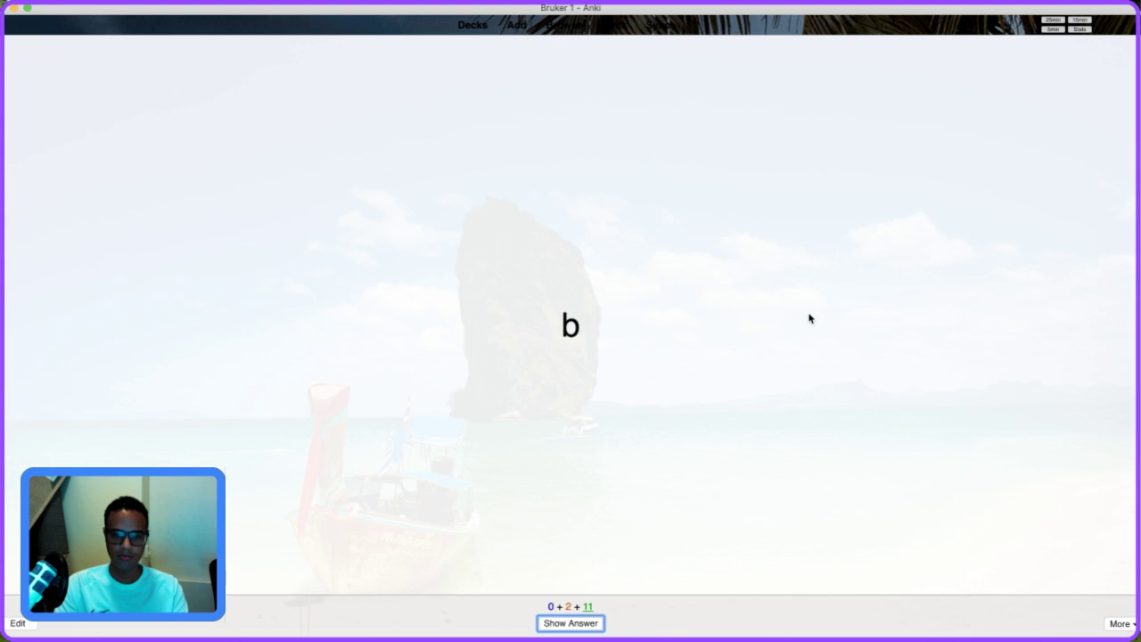
pyautogui.press('space')
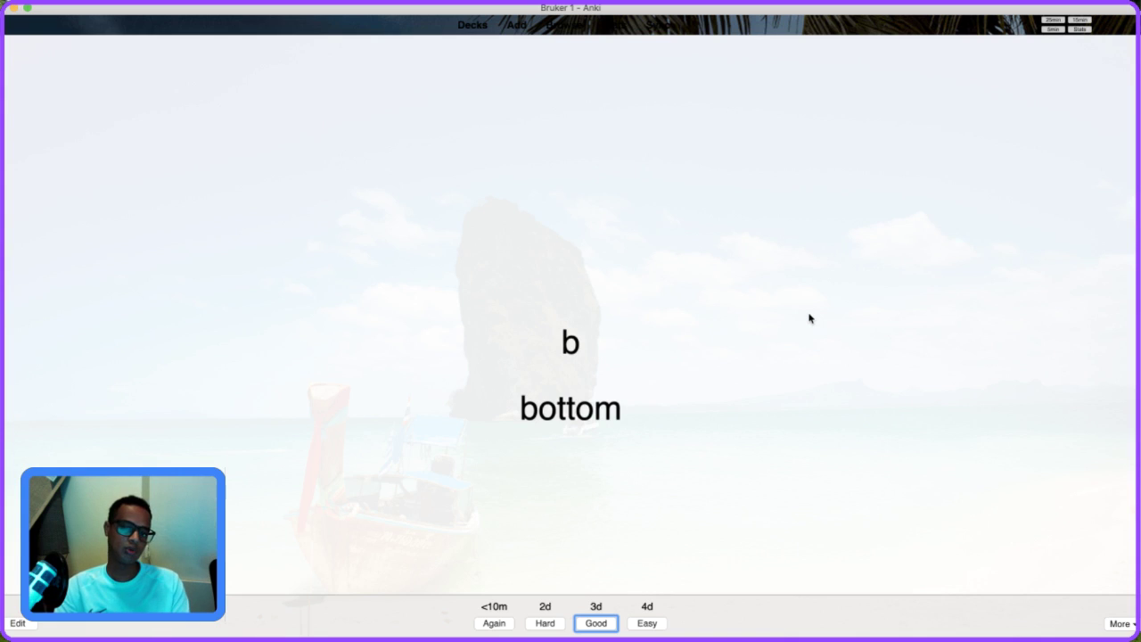
pyautogui.press('space')
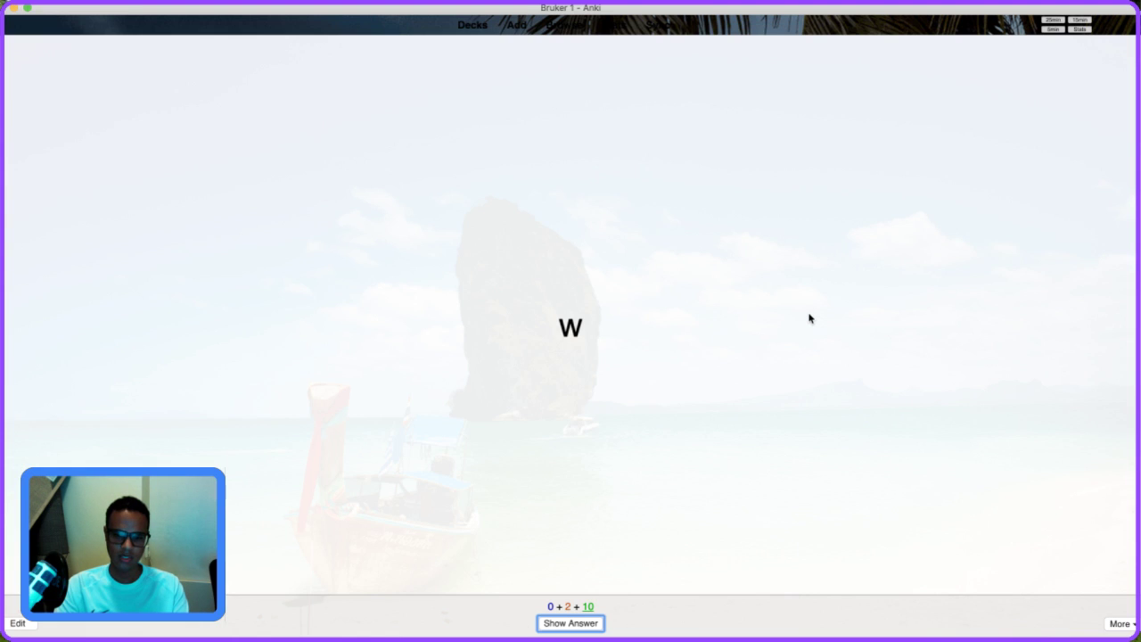
# Review the w, bdls and mr cards, revealing each answer and rating all three Good.
pyautogui.press('space')
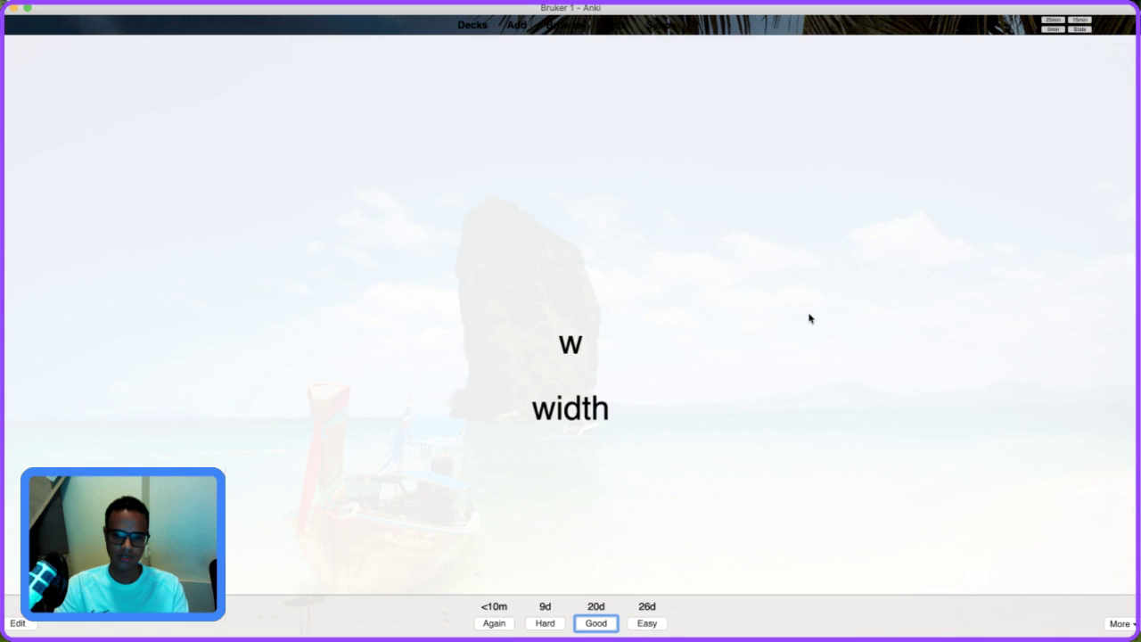
pyautogui.press('space')
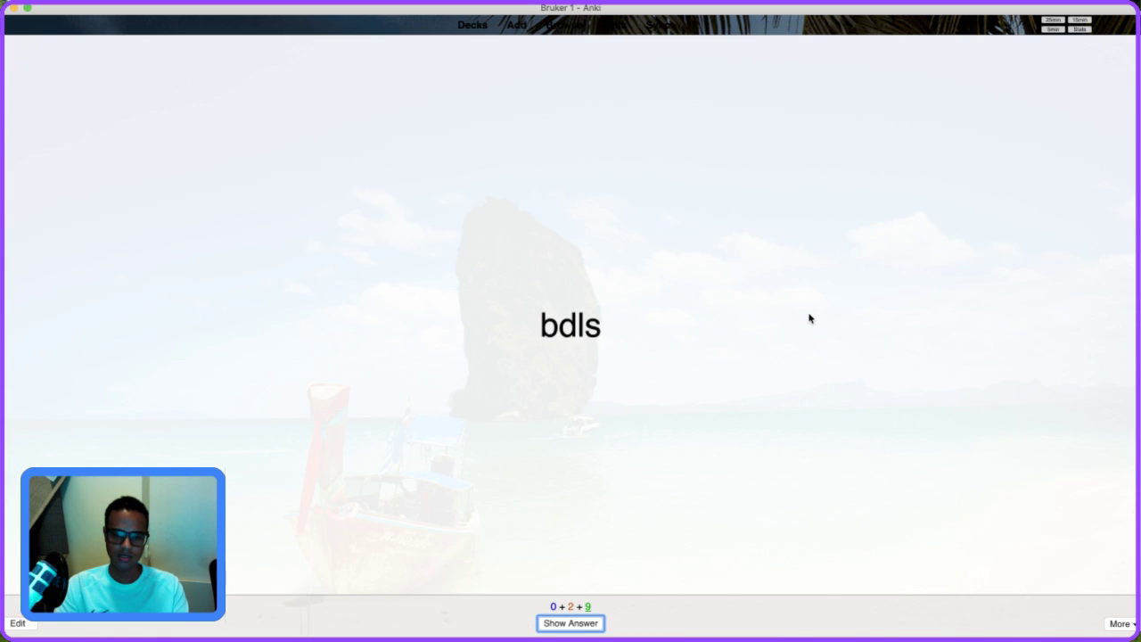
pyautogui.press('space')
pyautogui.press('space')
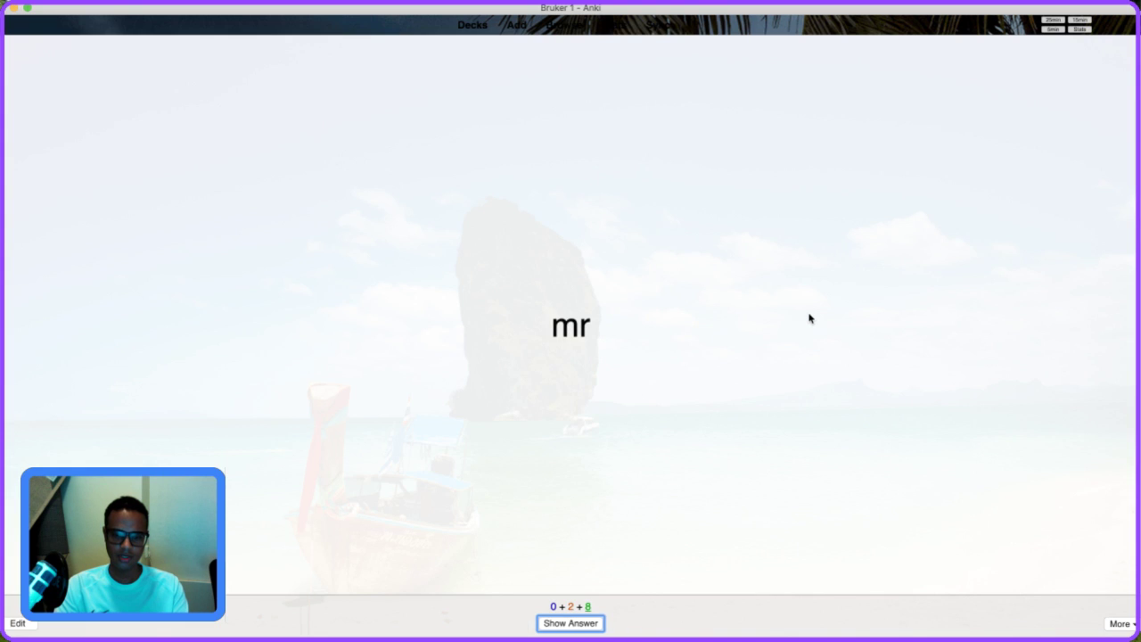
pyautogui.press('space')
pyautogui.press('space')
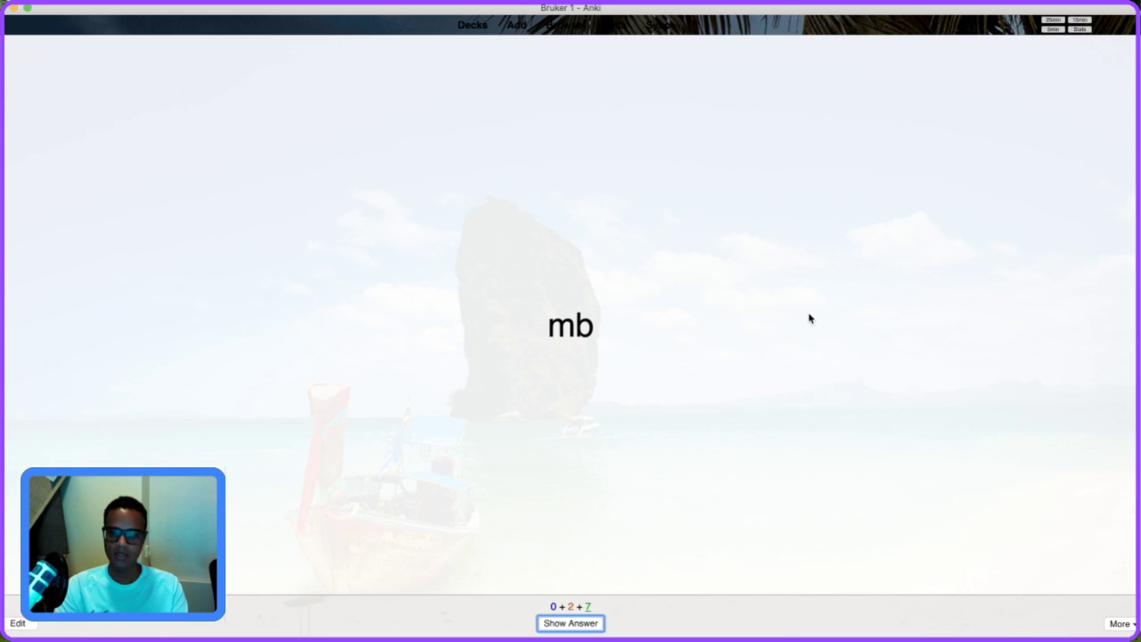
# Check the answers of the mb and bs cards, rating mb Good and bs Again.
pyautogui.press('space')
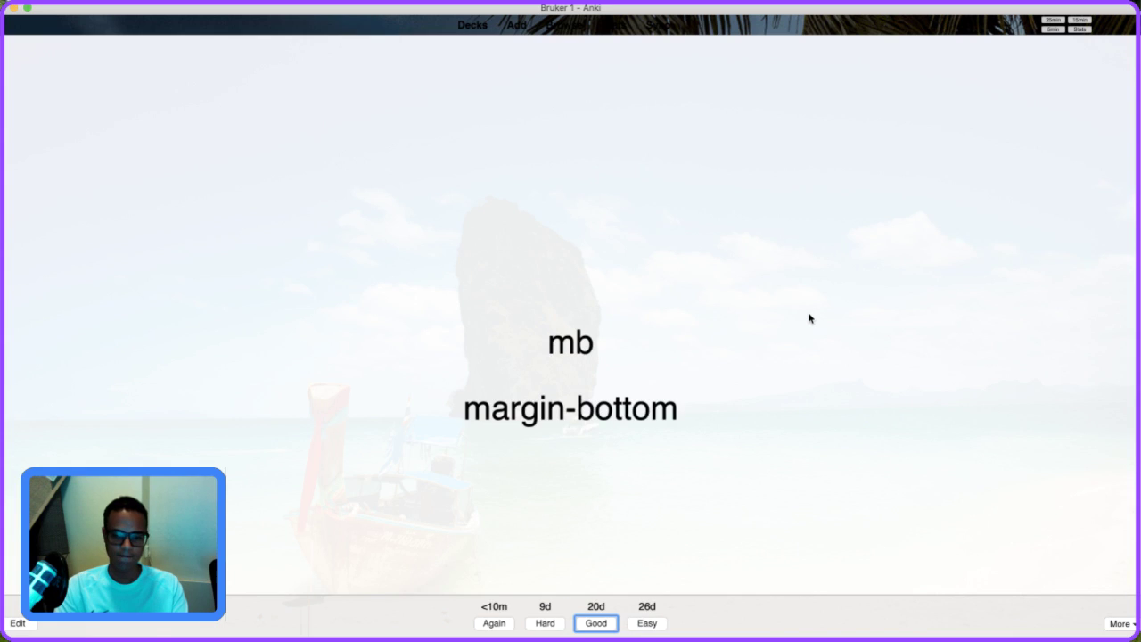
pyautogui.press('space')
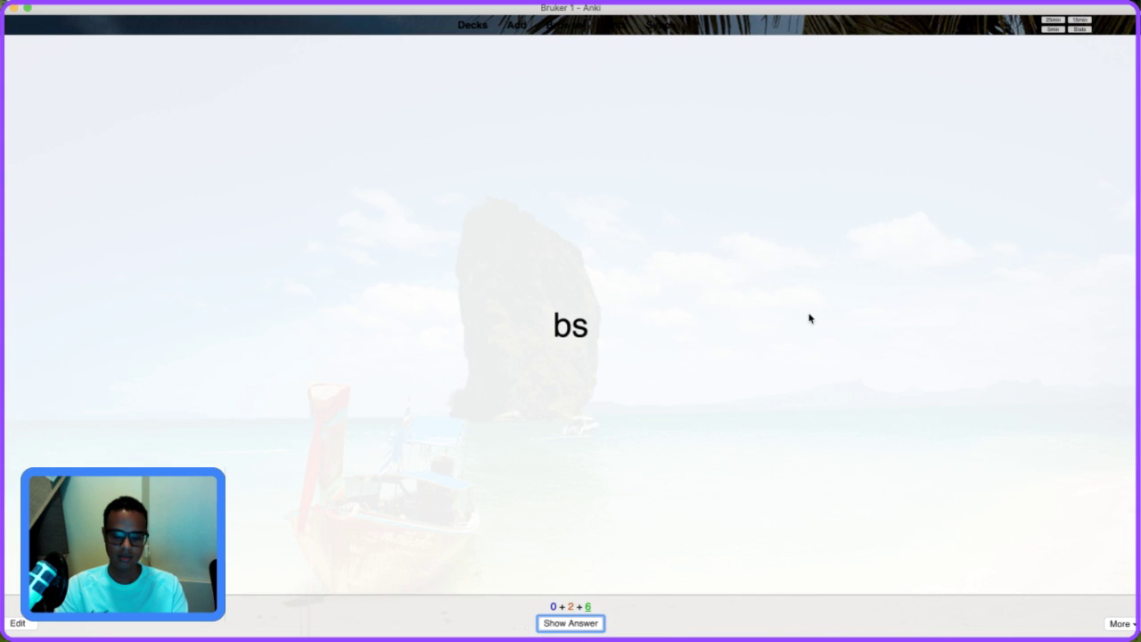
pyautogui.press('space')
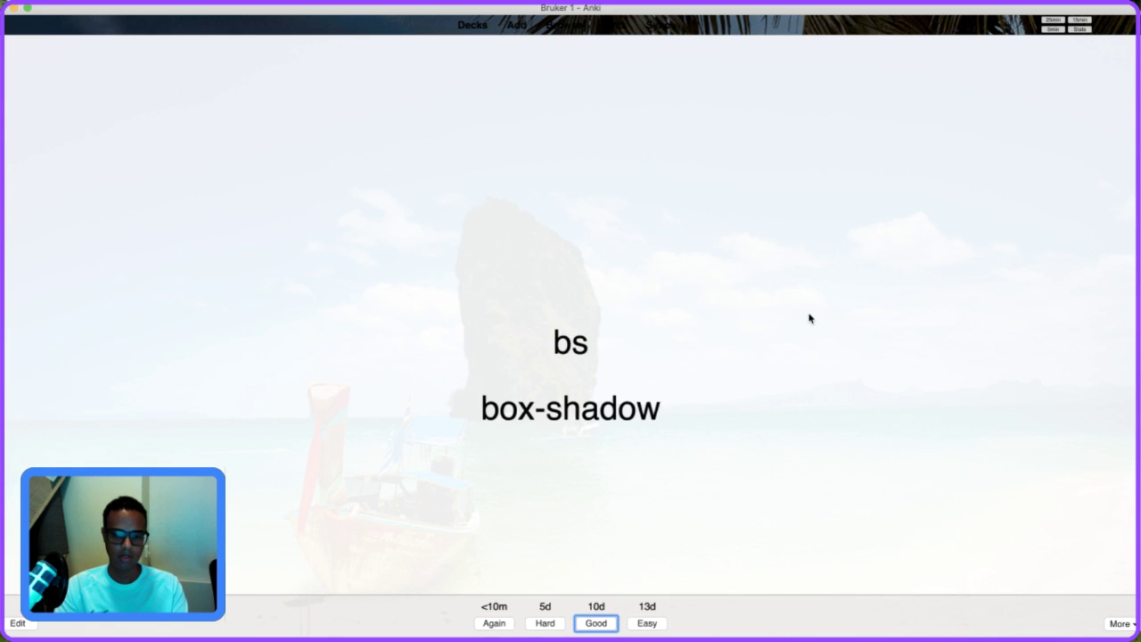
pyautogui.press('space')
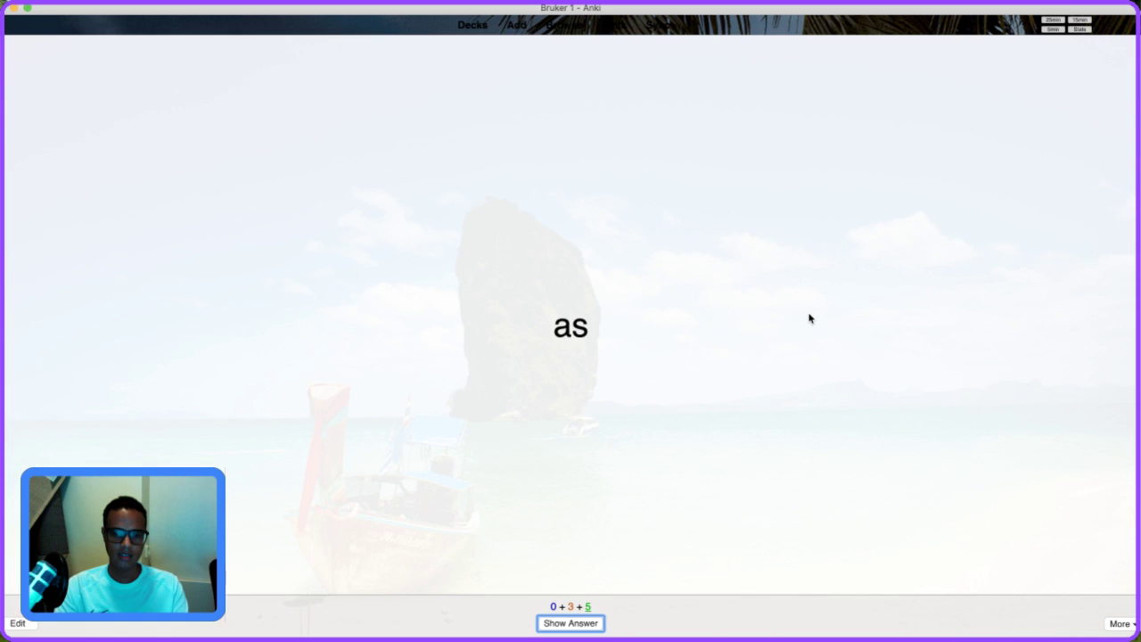
# Review the as, prefix and size cards, revealing each answer and rating all three Good.
pyautogui.press('space')
pyautogui.press('space')
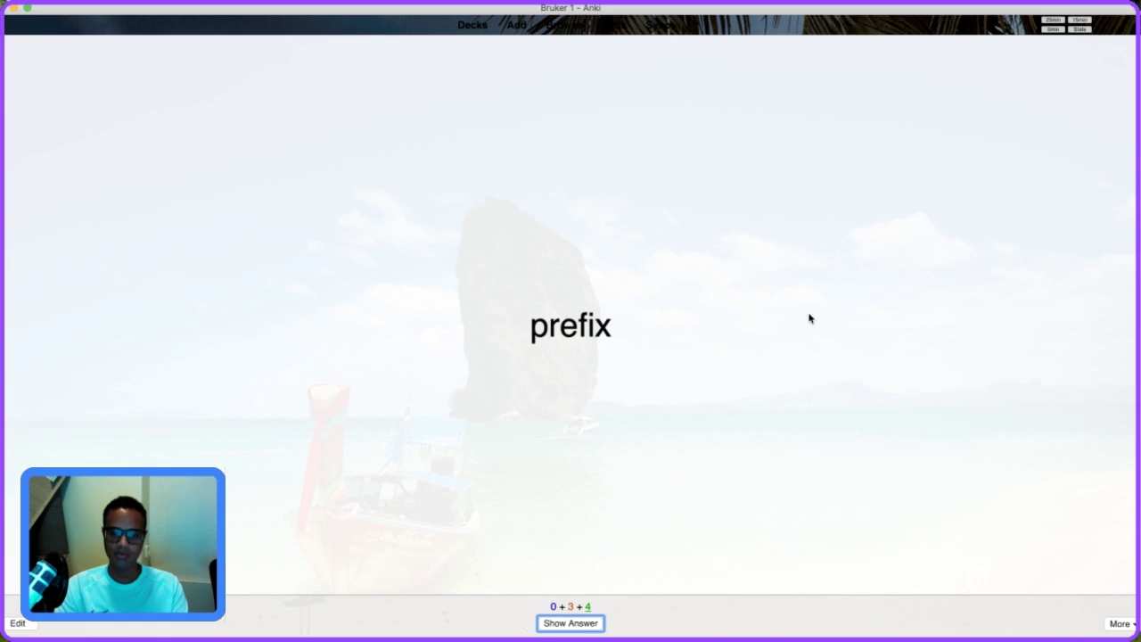
pyautogui.press('space')
pyautogui.press('space')
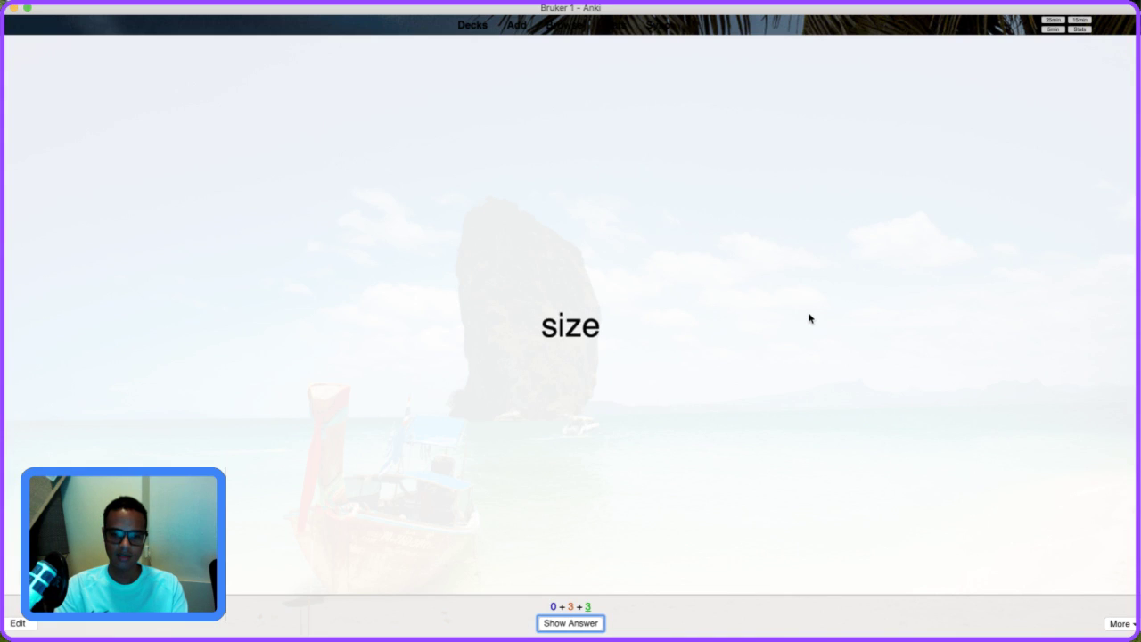
pyautogui.press('space')
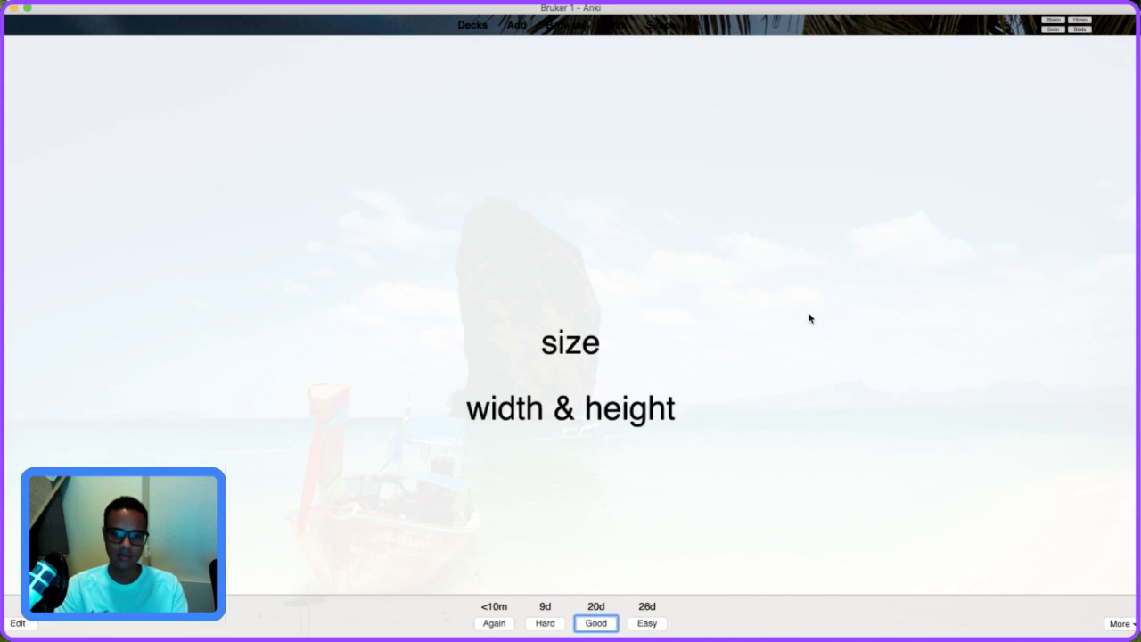
pyautogui.press('space')
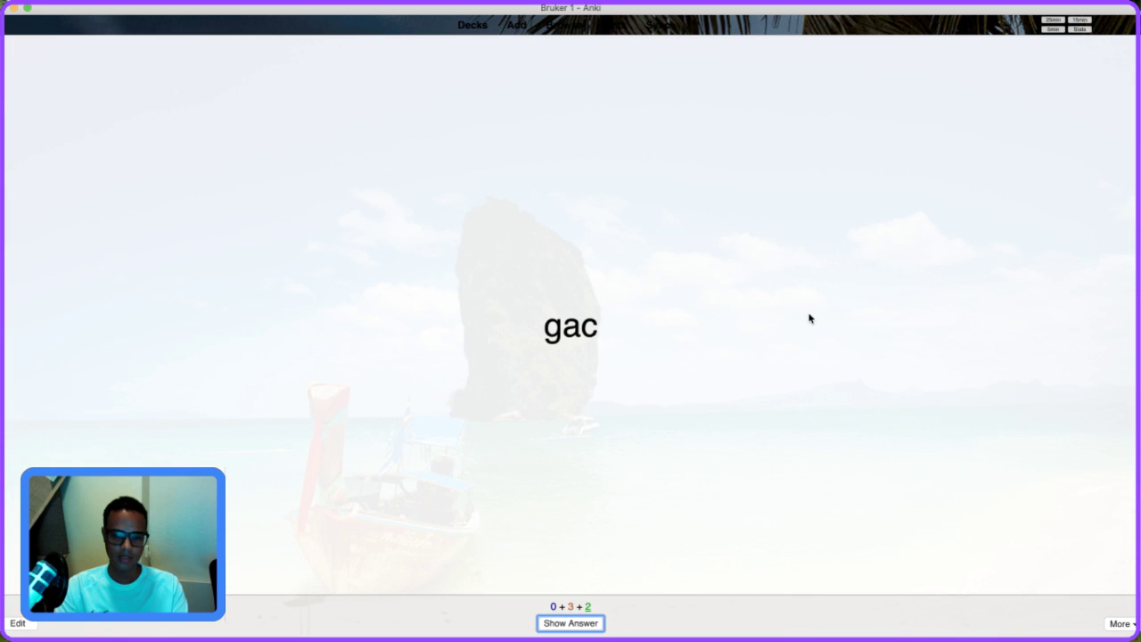
# Reveal the gac answer, highlight its final s, and rate both the gac and rotate cards Good.
pyautogui.press('space')
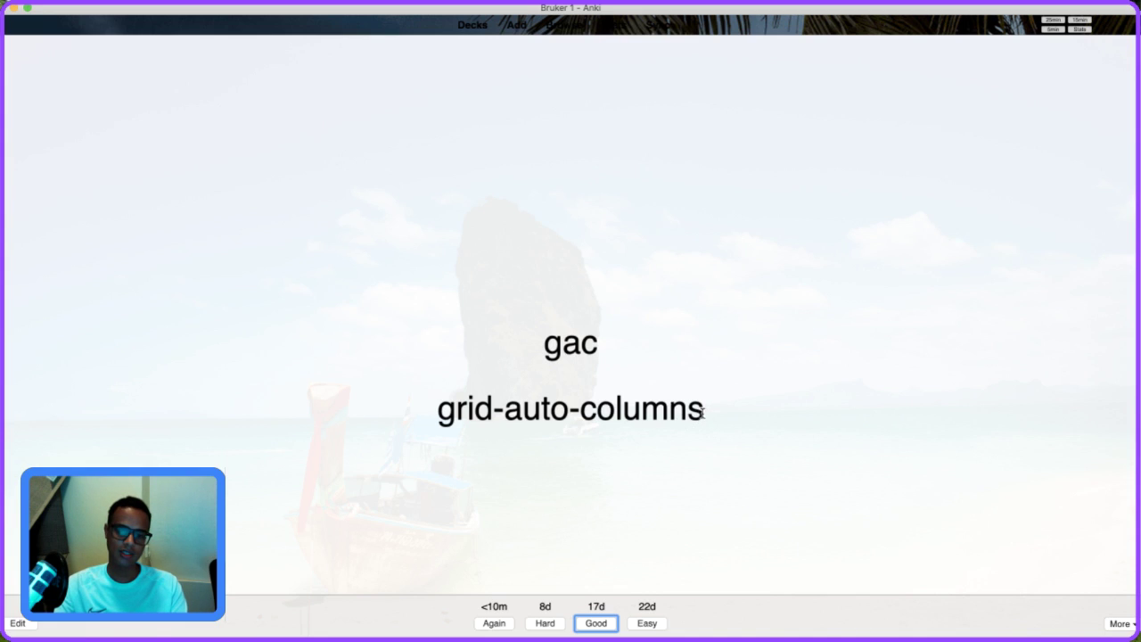
pyautogui.moveTo(705, 412); pyautogui.dragTo(693, 412)
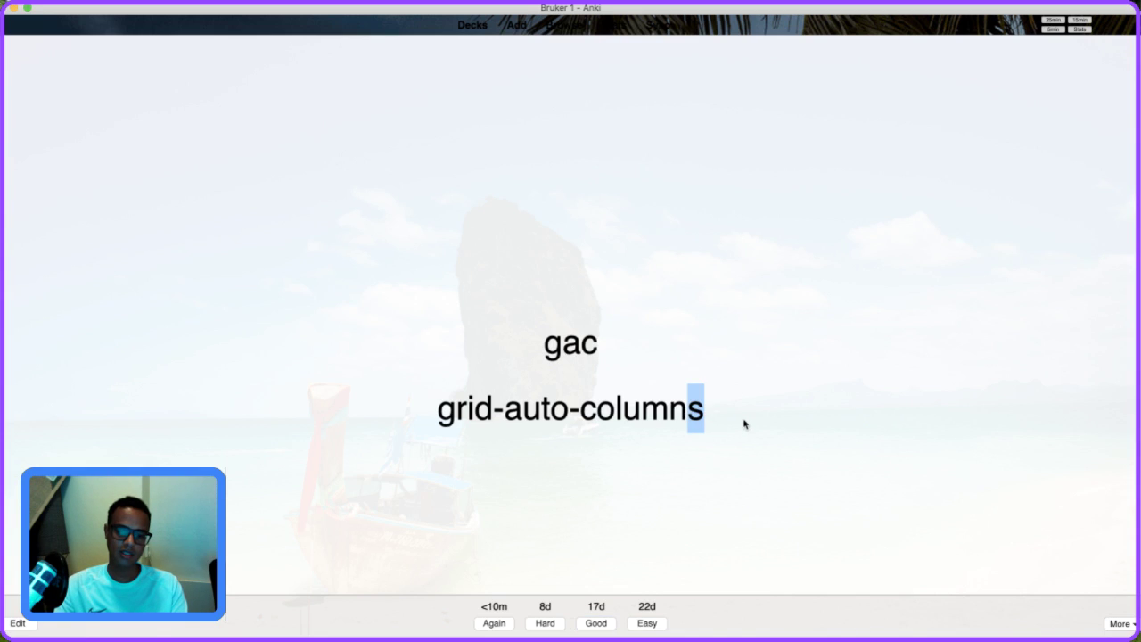
pyautogui.press('space')
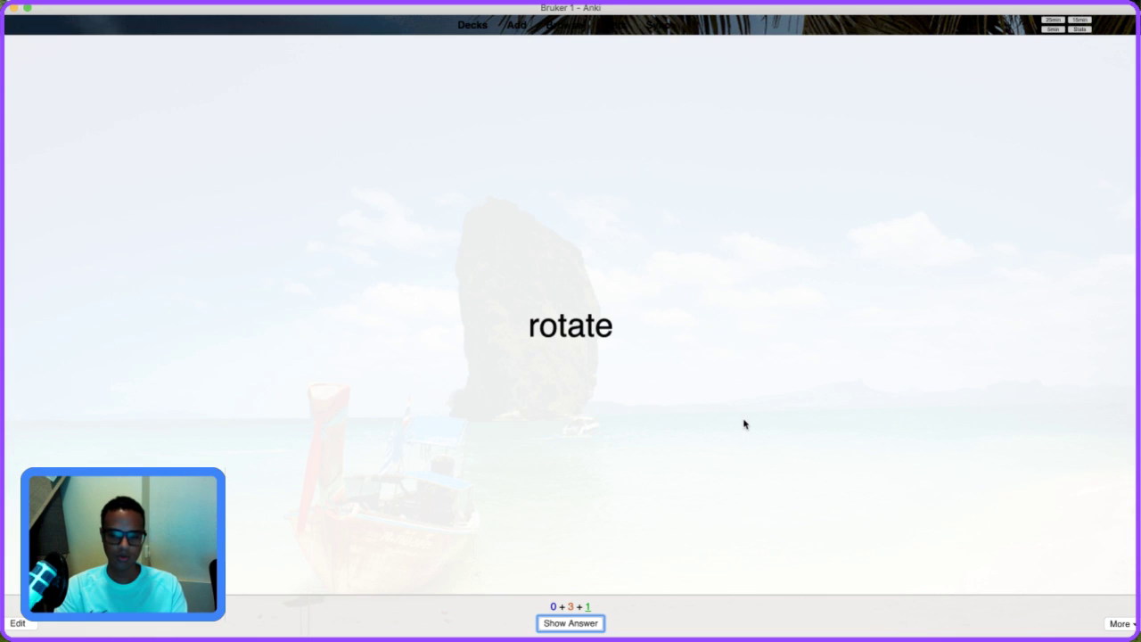
pyautogui.press('space')
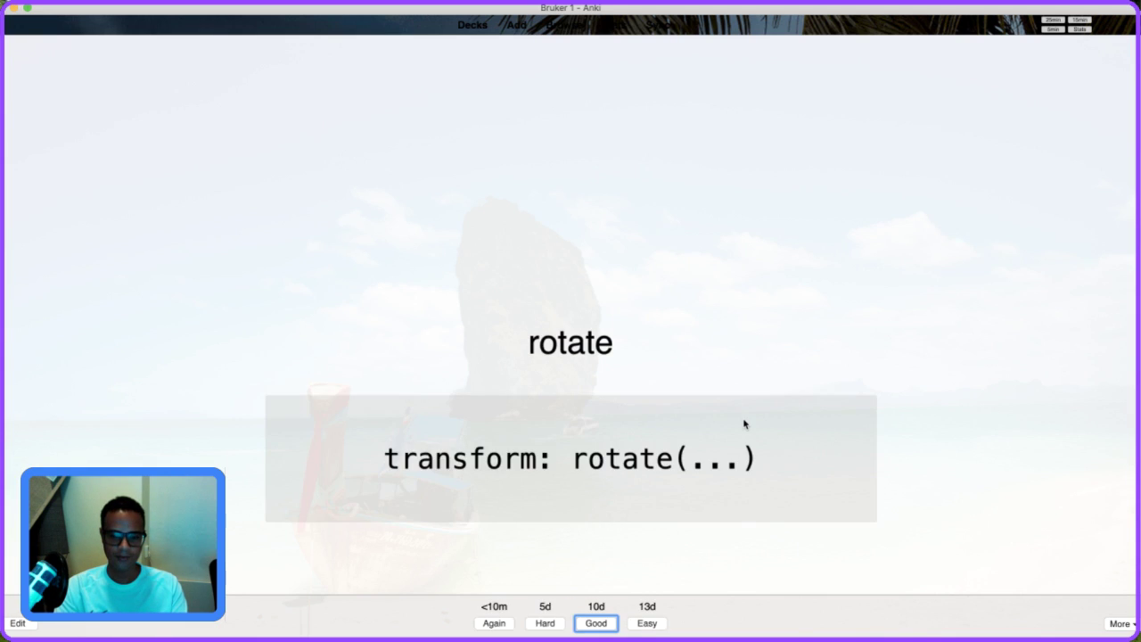
pyautogui.press('space')
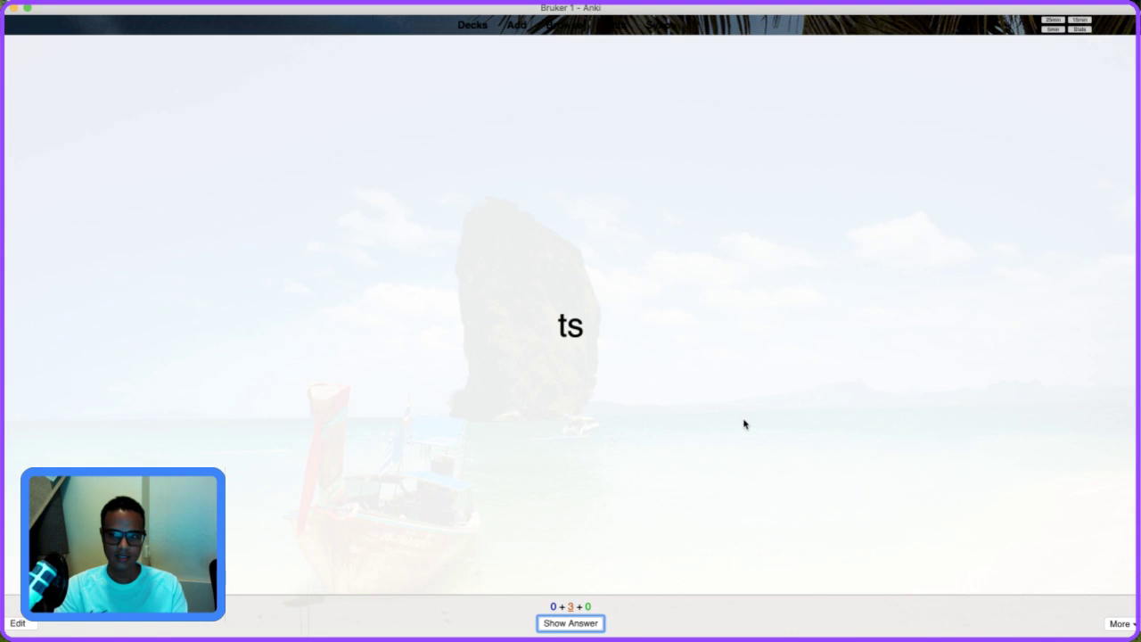
# Review the ts, bgp and bs cards, revealing each answer and rating ts and bgp Good and bs Again.
pyautogui.press('space')
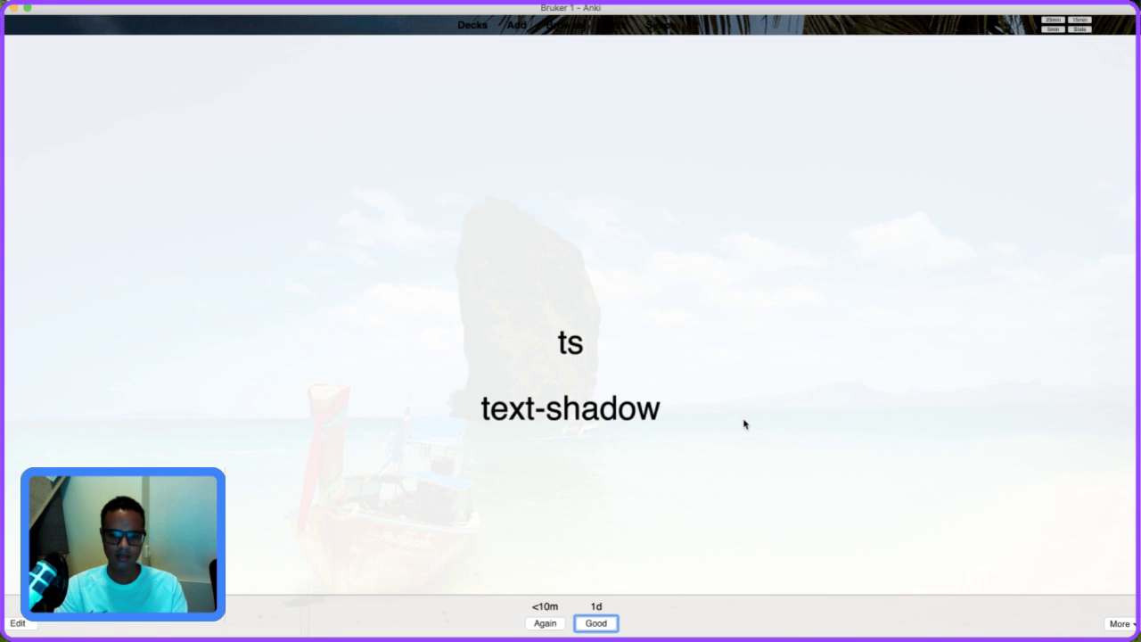
pyautogui.press('space')
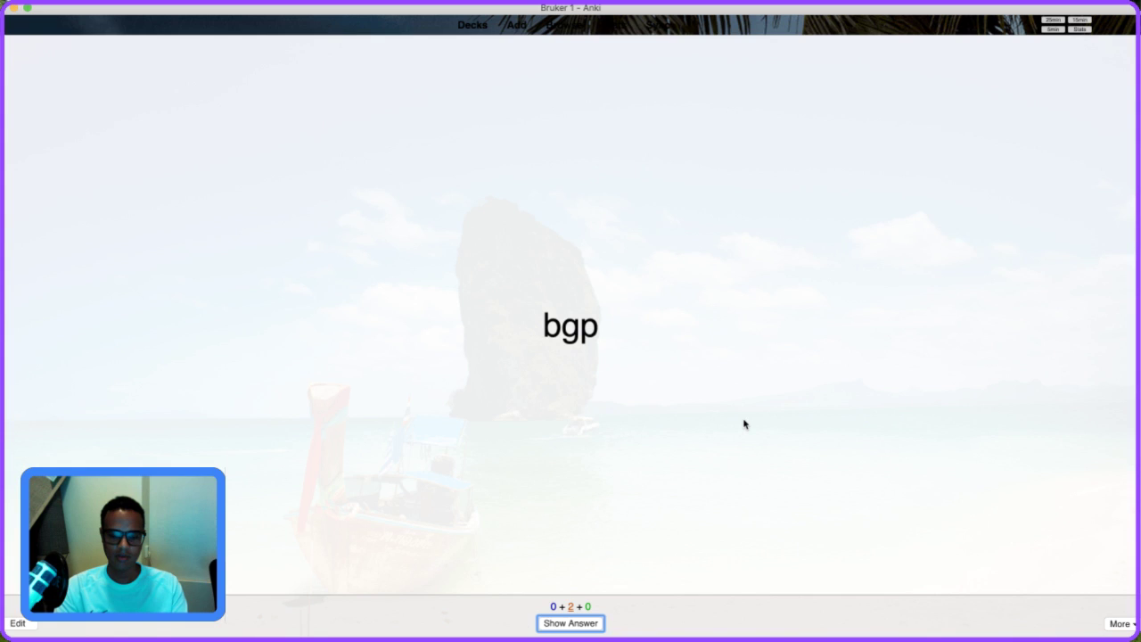
pyautogui.press('space')
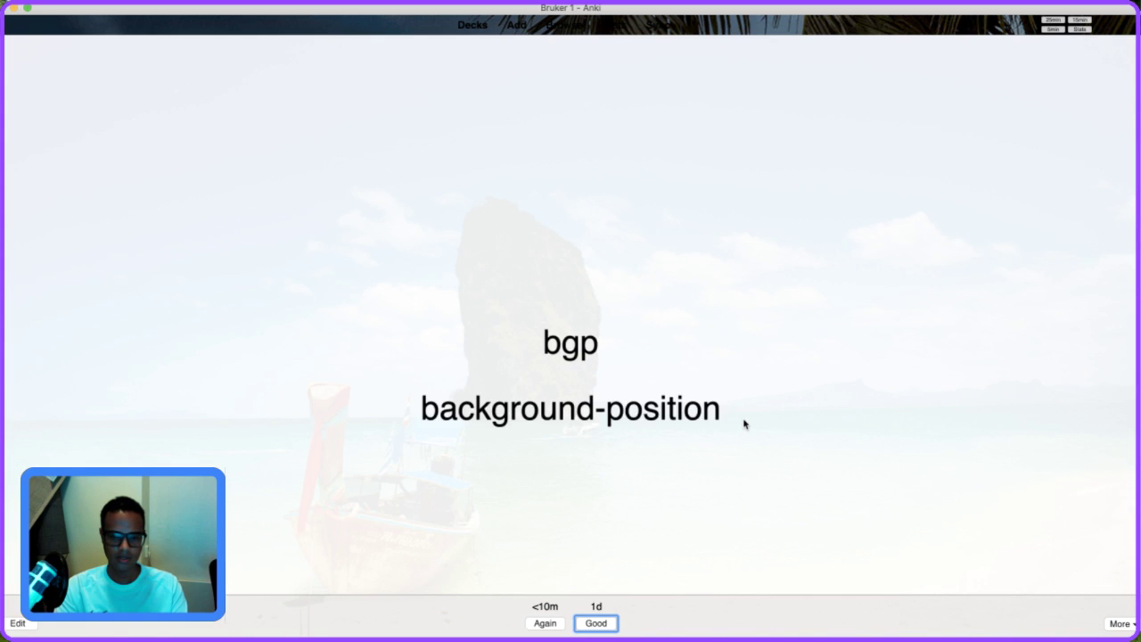
pyautogui.press('space')
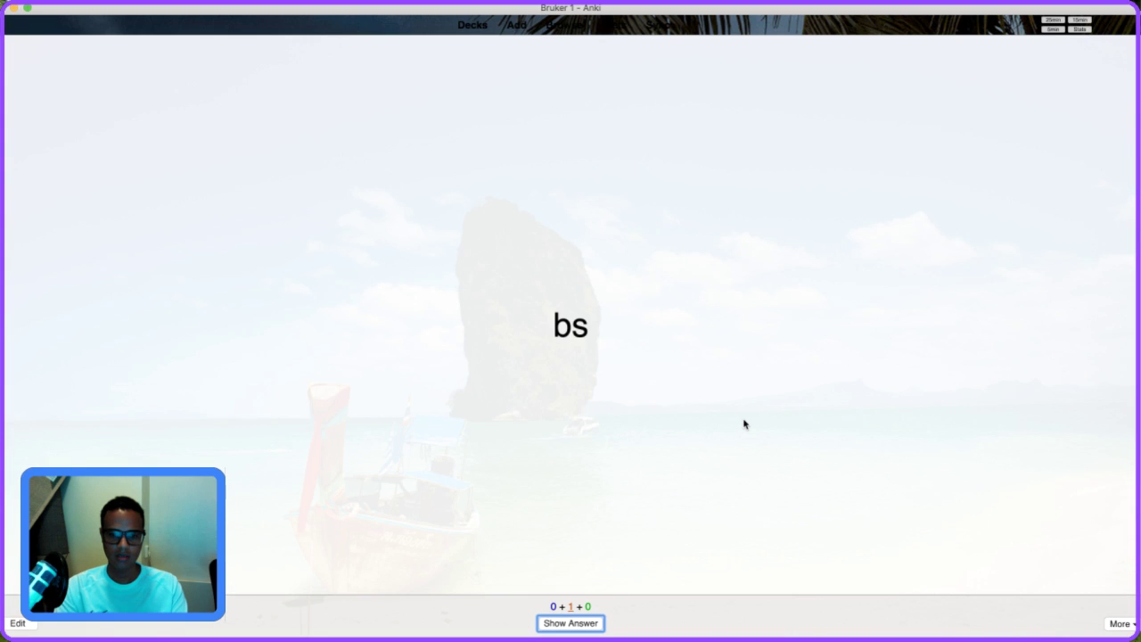
pyautogui.press('space')
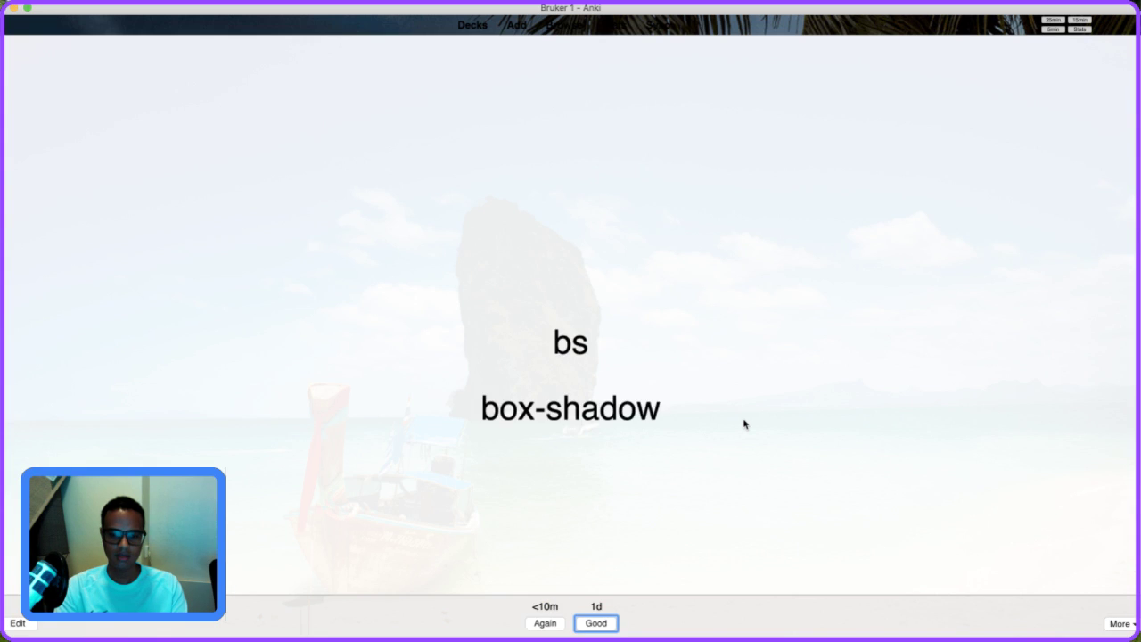
pyautogui.press('space')
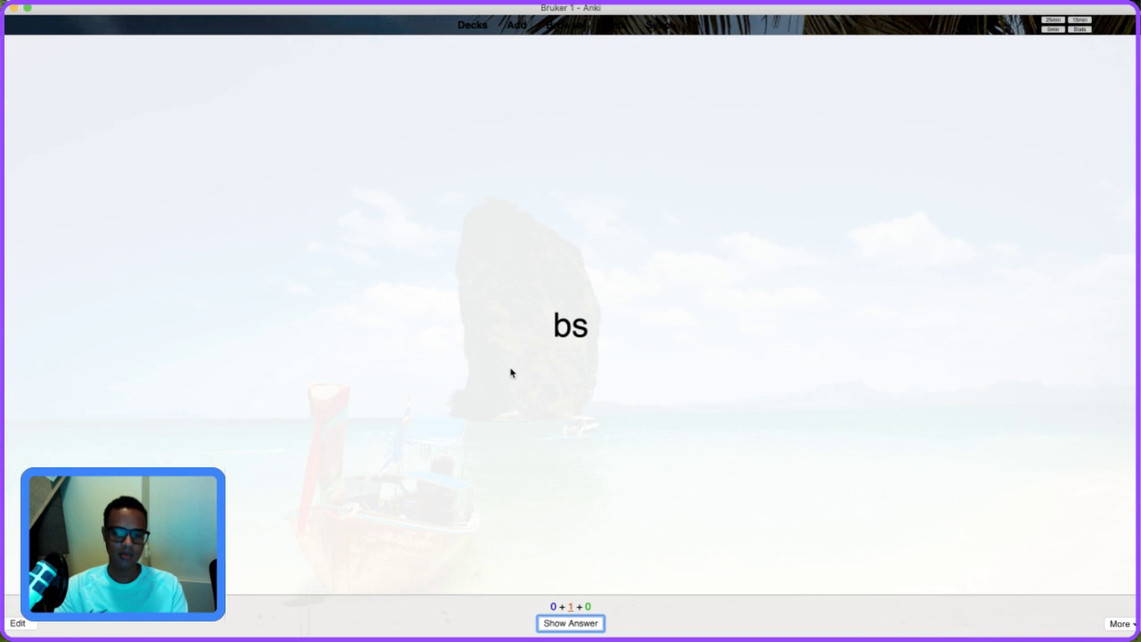
# Edit the bs card, paste the Example 1 box-shadow image on a new line below bs on the front, and close the editor.
pyautogui.click(477, 335)
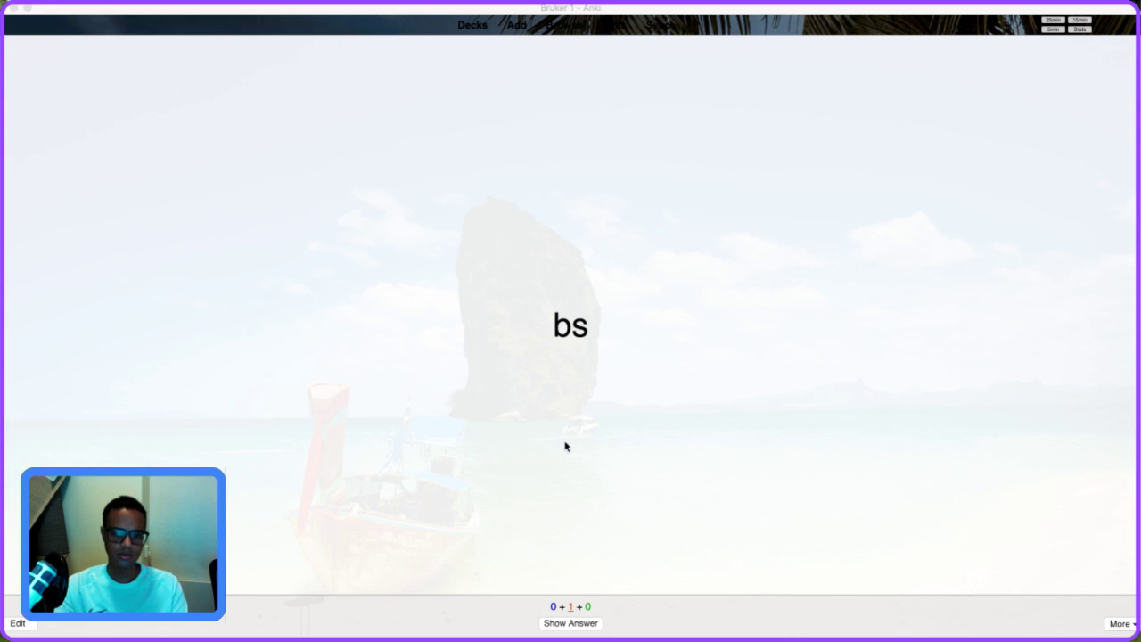
pyautogui.click(800, 266)
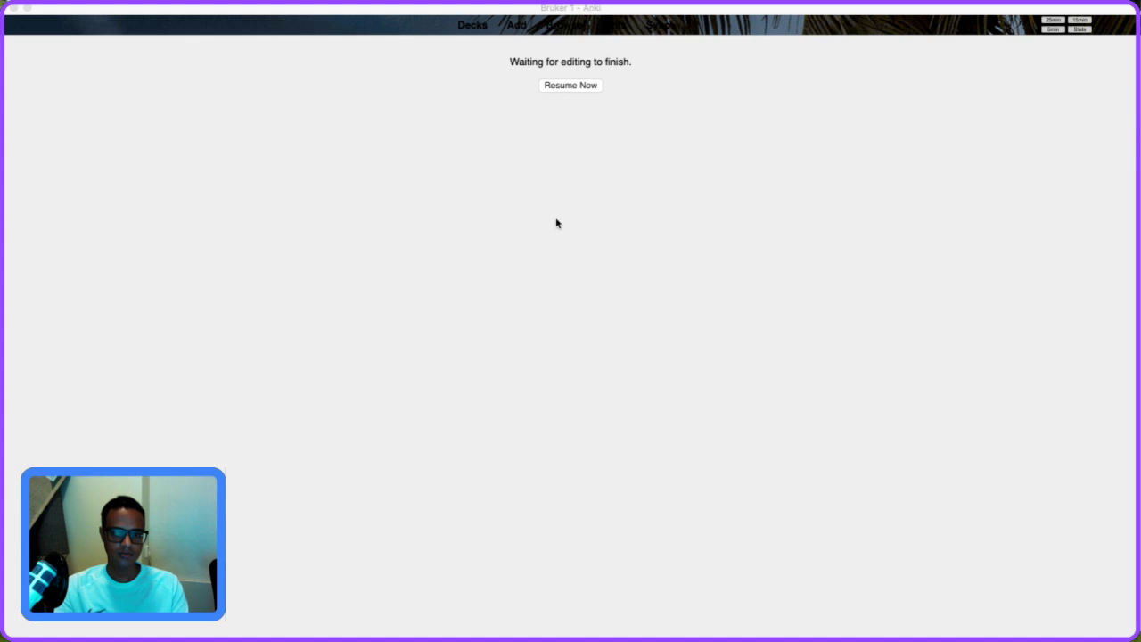
pyautogui.click(814, 254)
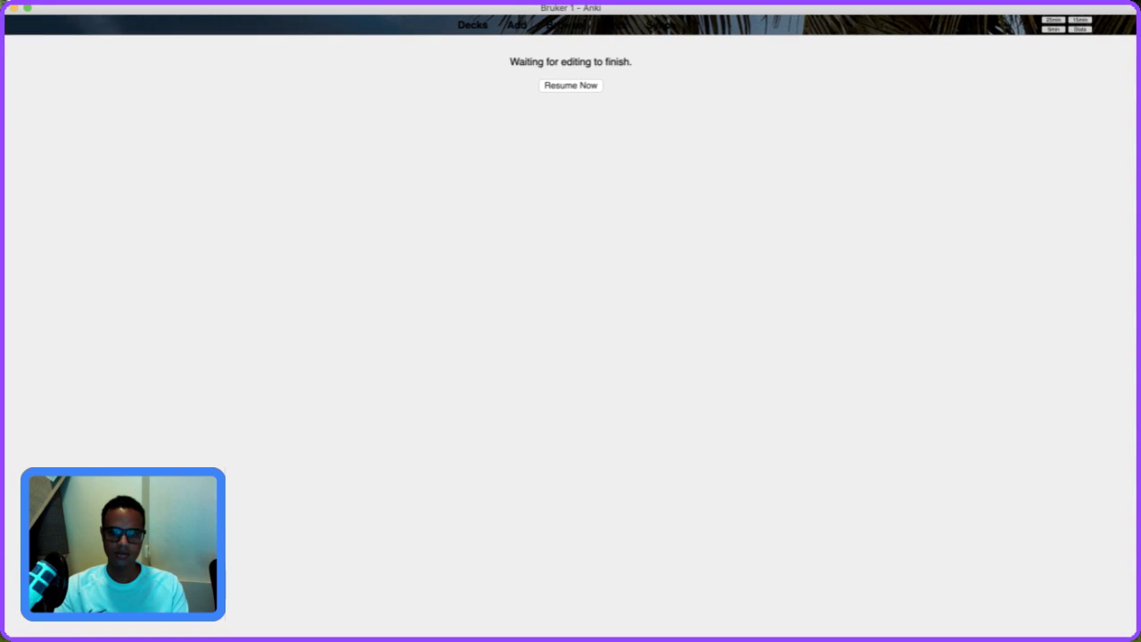
pyautogui.click(921, 189)
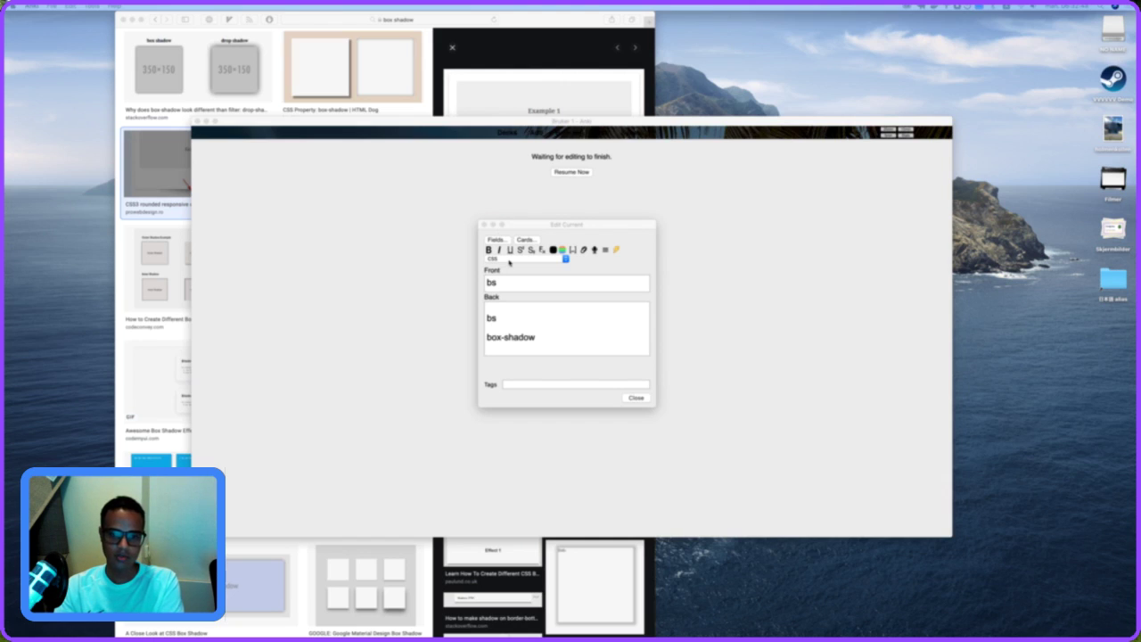
pyautogui.click(518, 282)
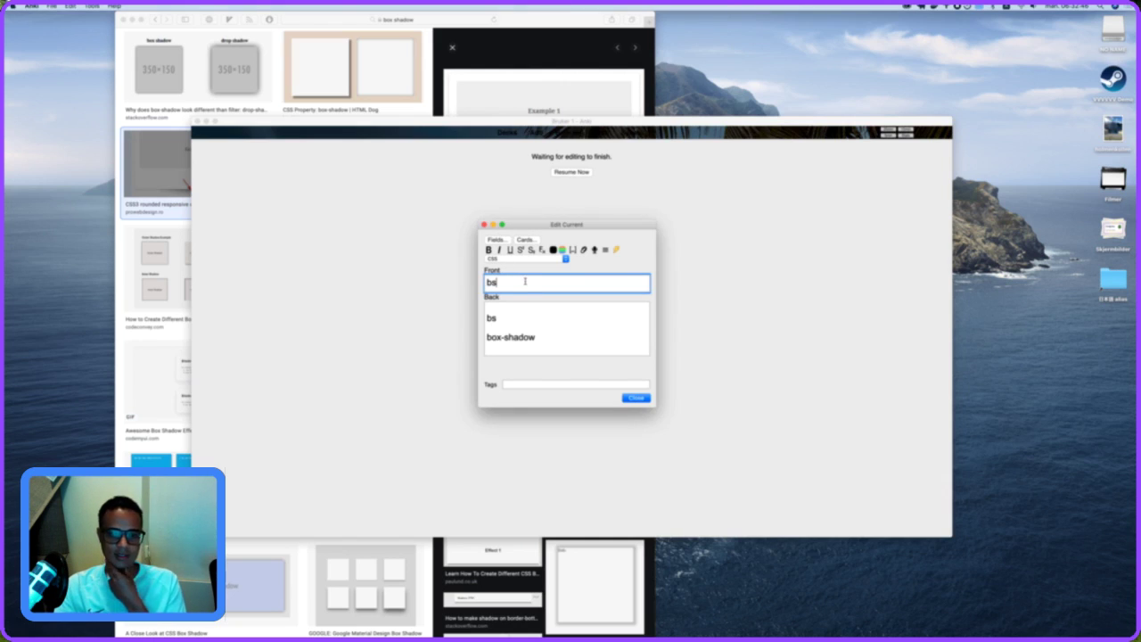
pyautogui.press('Return')
pyautogui.press('super+v')
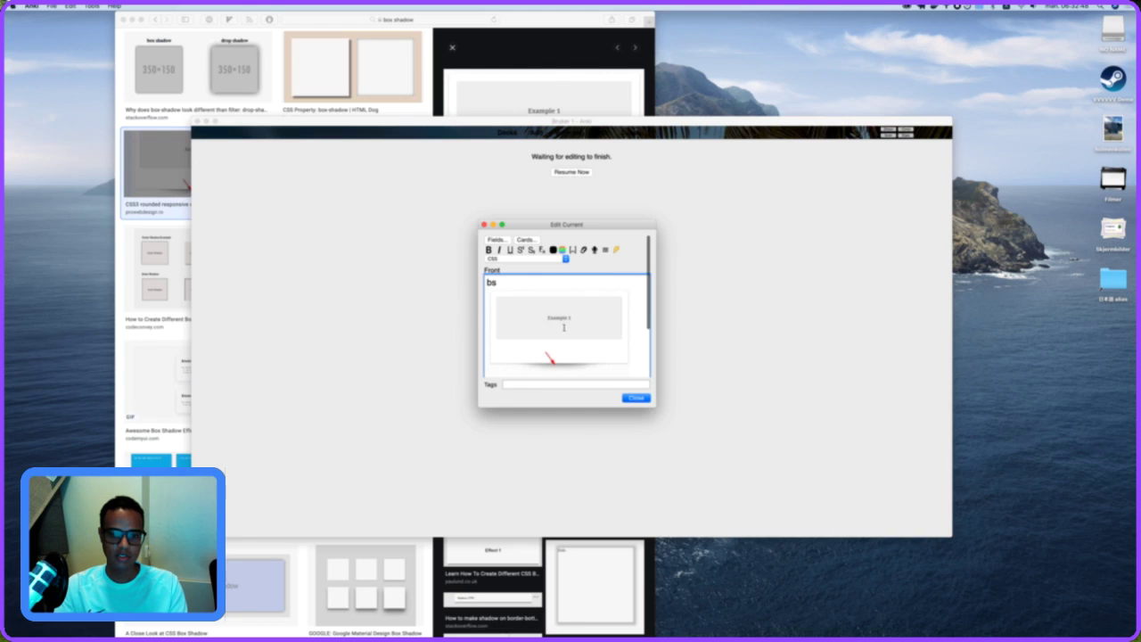
pyautogui.click(638, 399)
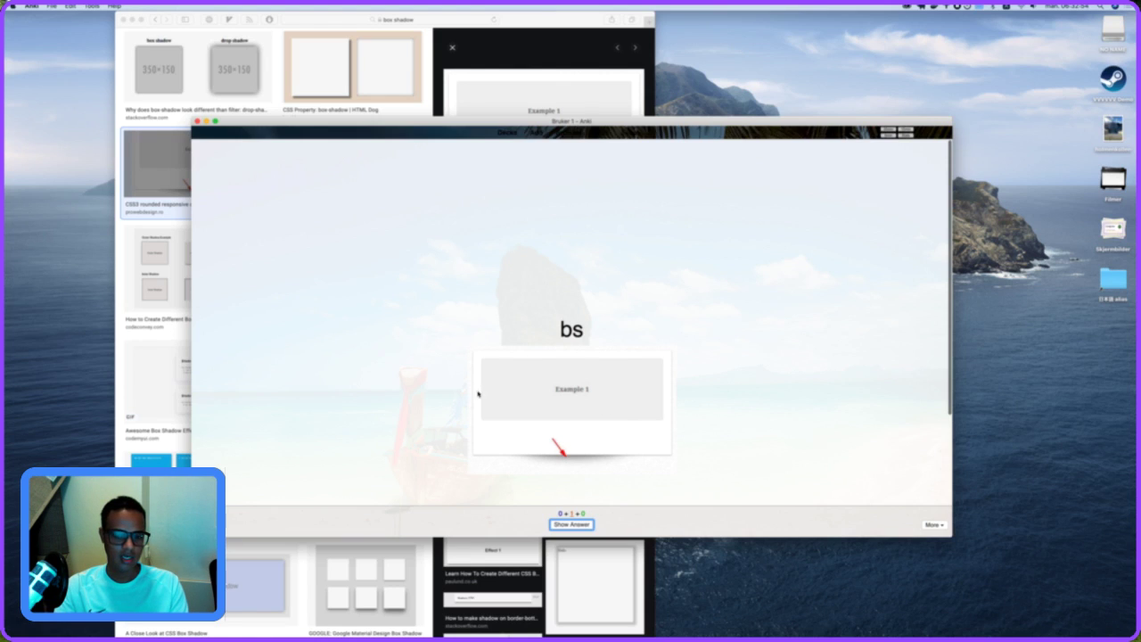
# In Safari, find the "CSS Box-shadow: There Is Something in the Shadow" image and take a screenshot of its row of coloured squares.
pyautogui.click(186, 310)
pyautogui.scroll(5, 287, 290)
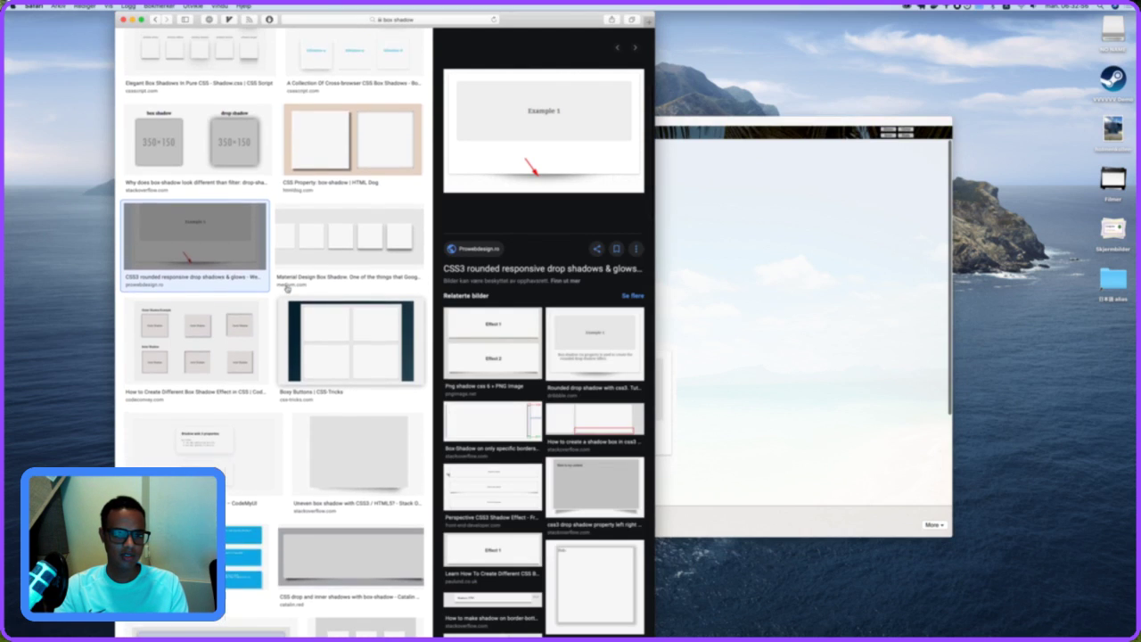
pyautogui.scroll(-10, 333, 292)
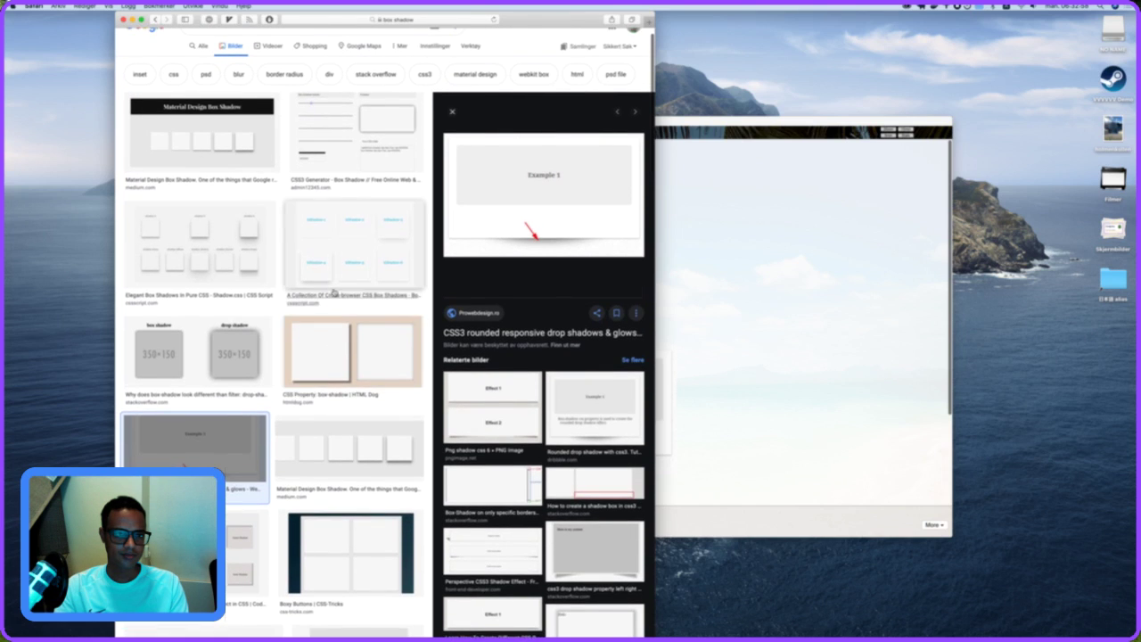
pyautogui.scroll(-10, 334, 293)
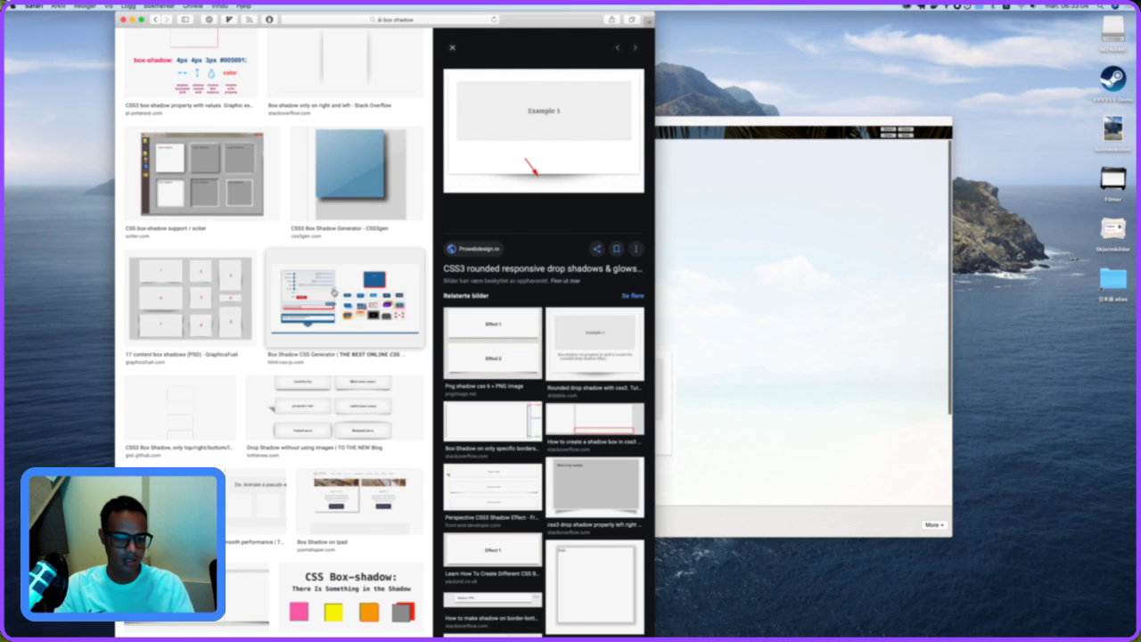
pyautogui.scroll(-2, 345, 358)
pyautogui.scroll(-3, 345, 358)
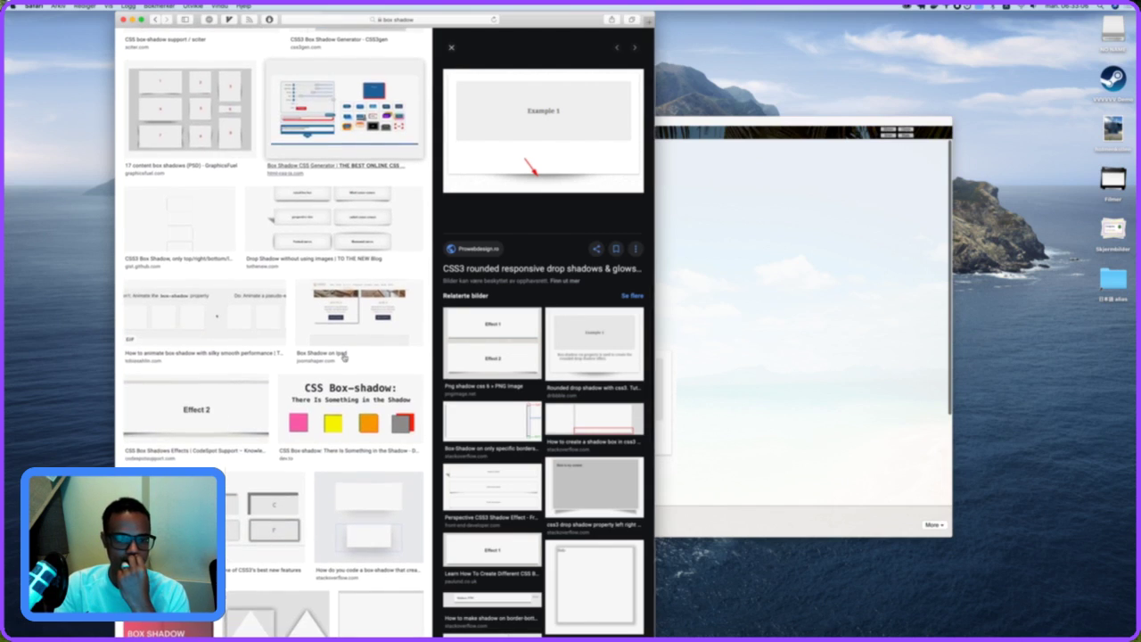
pyautogui.scroll(-4, 367, 226)
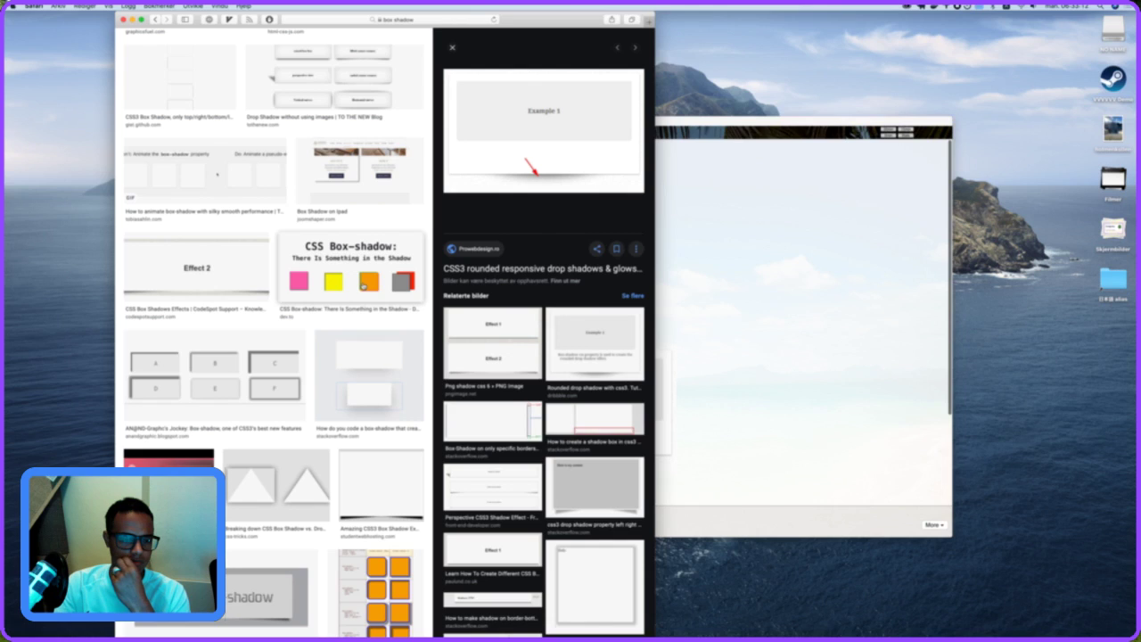
pyautogui.scroll(-4, 363, 286)
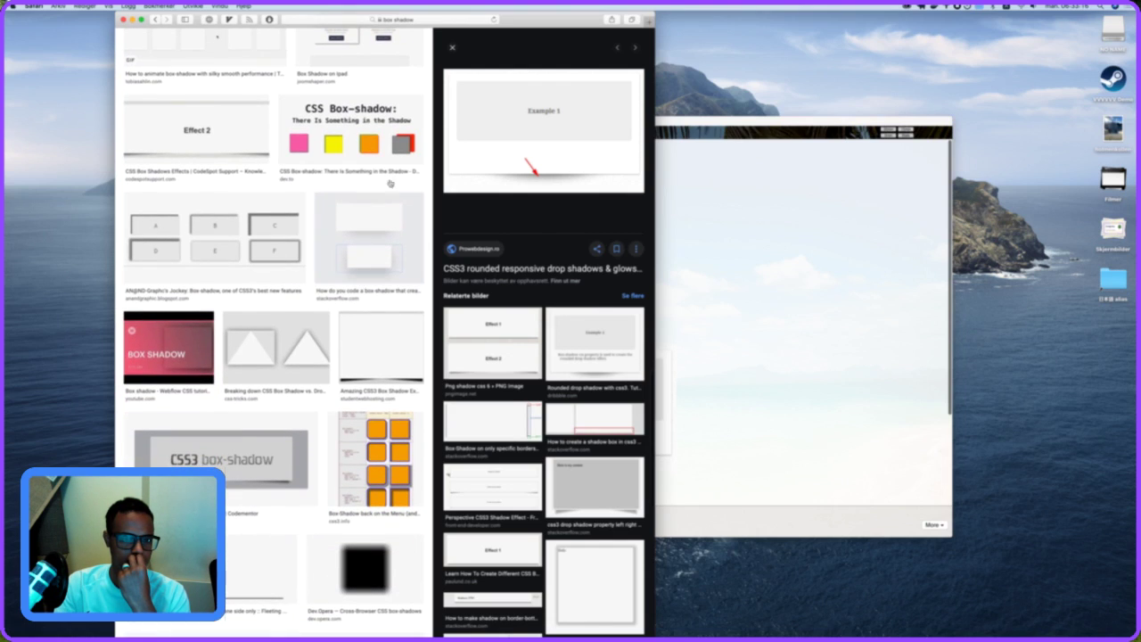
pyautogui.click(382, 155)
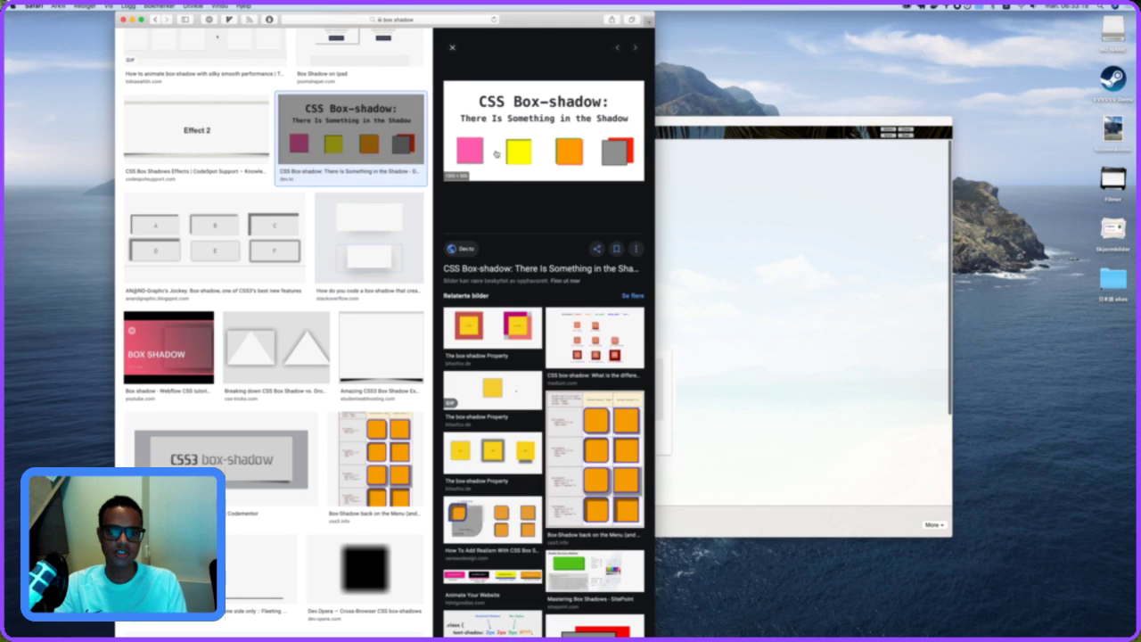
pyautogui.moveTo(453, 131); pyautogui.dragTo(638, 171)
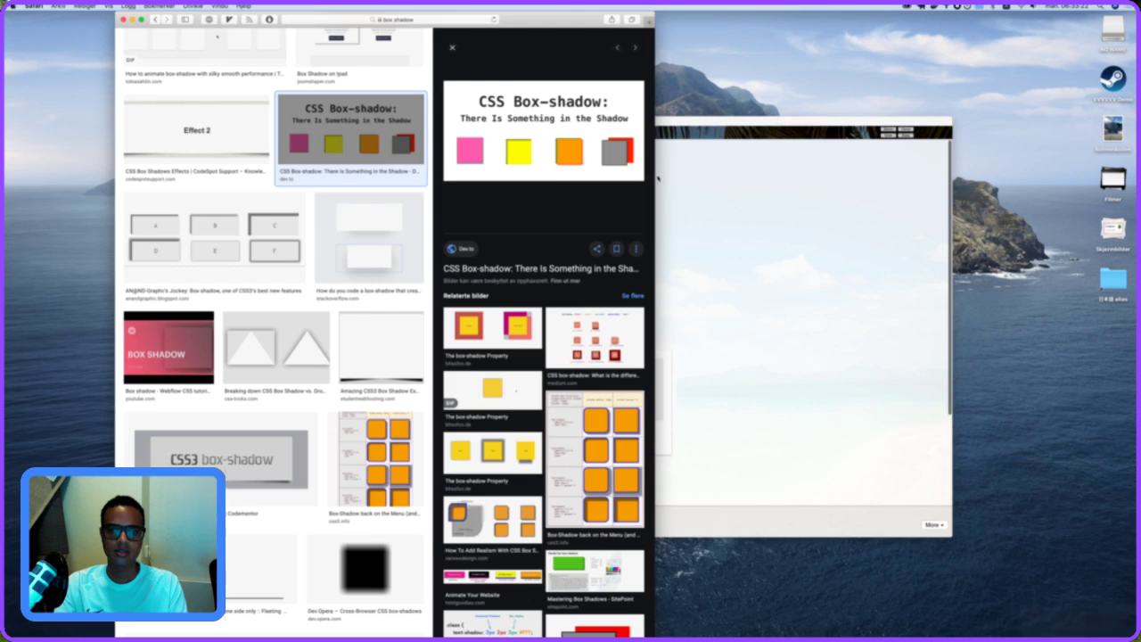
# In Anki, replace the image on the bs card's front with the screenshot Skjermbilde 2020-07-27 kl. 06.33.22 and close the editor.
pyautogui.click(696, 209)
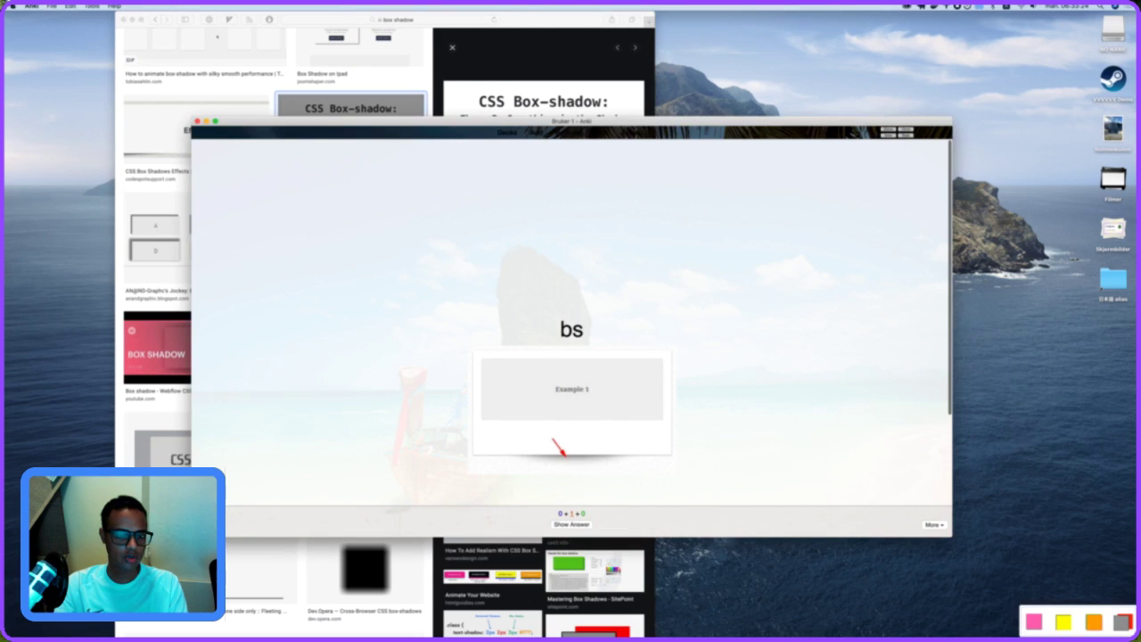
pyautogui.press('e')
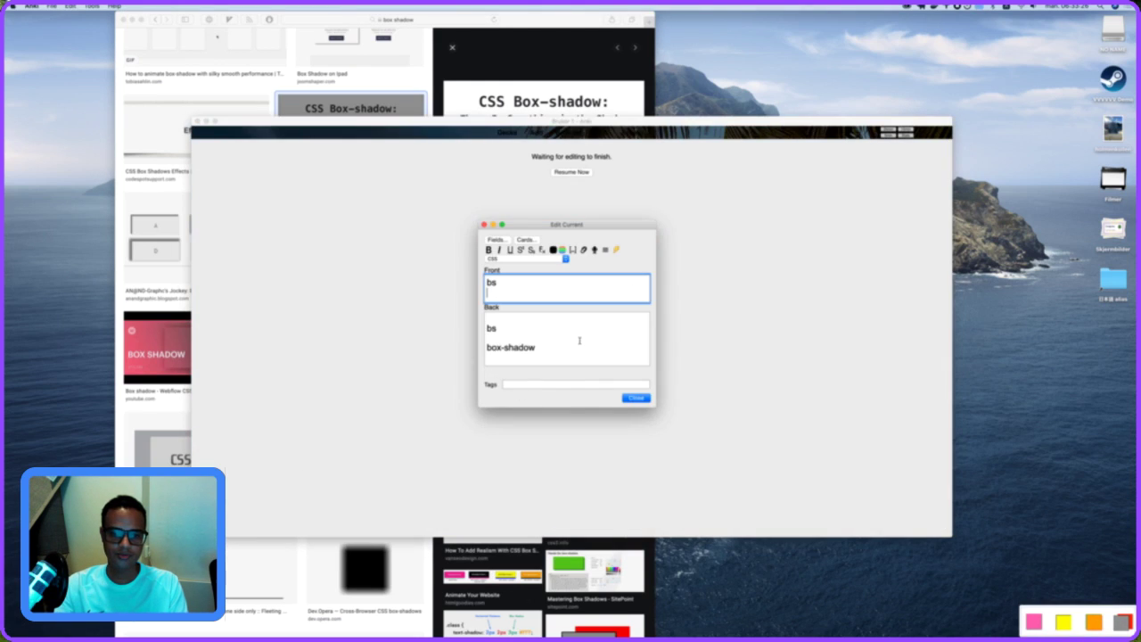
pyautogui.click(585, 253)
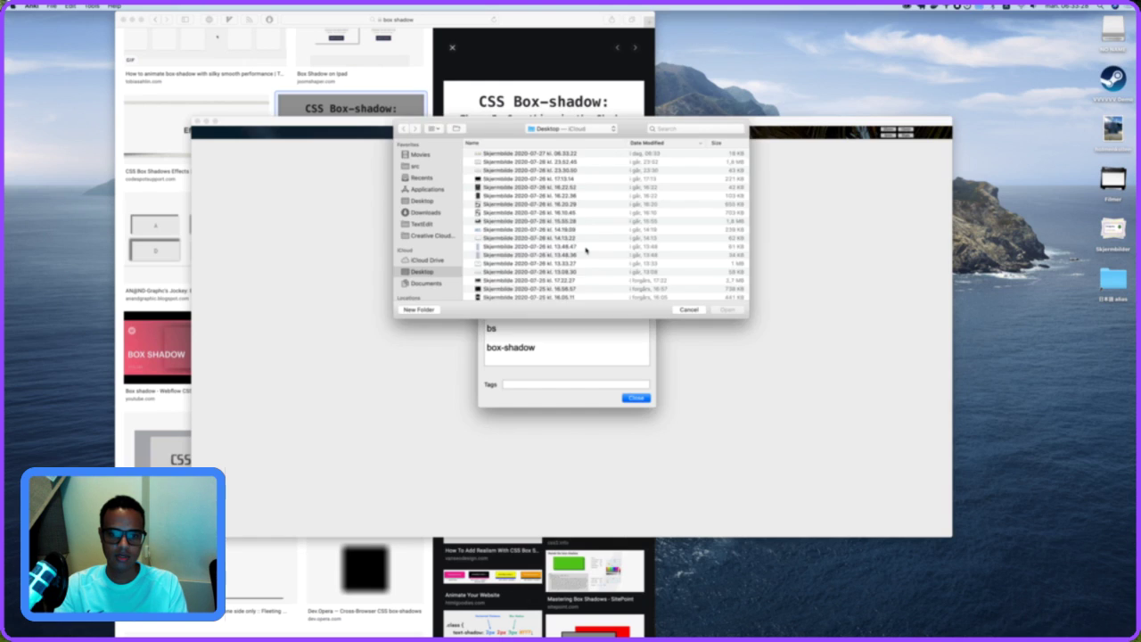
pyautogui.doubleClick(506, 153)
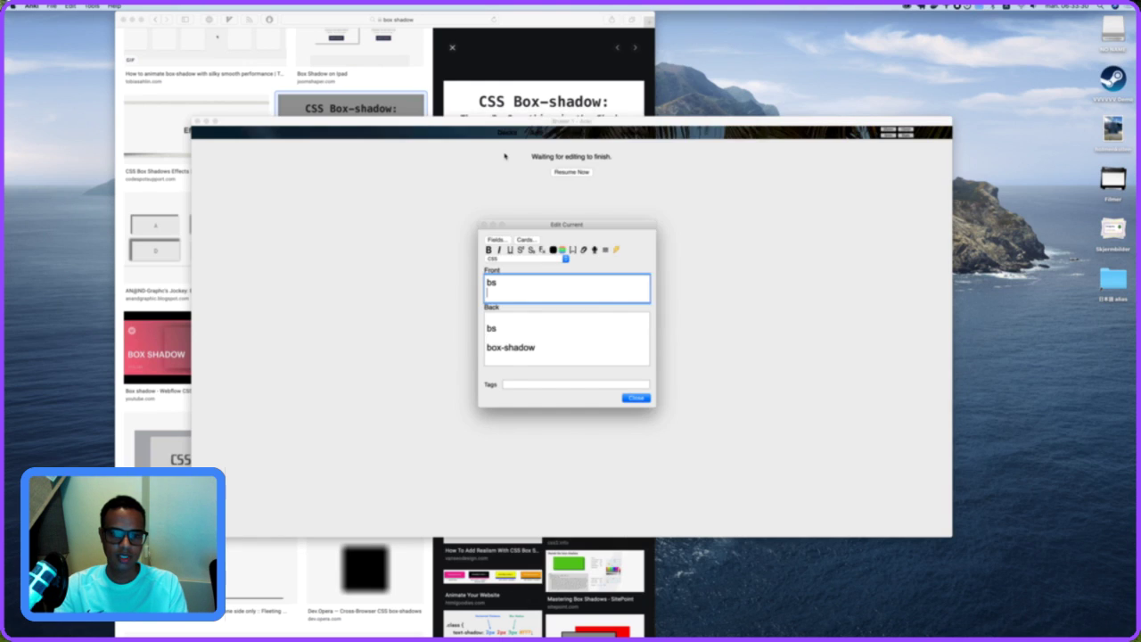
pyautogui.click(636, 398)
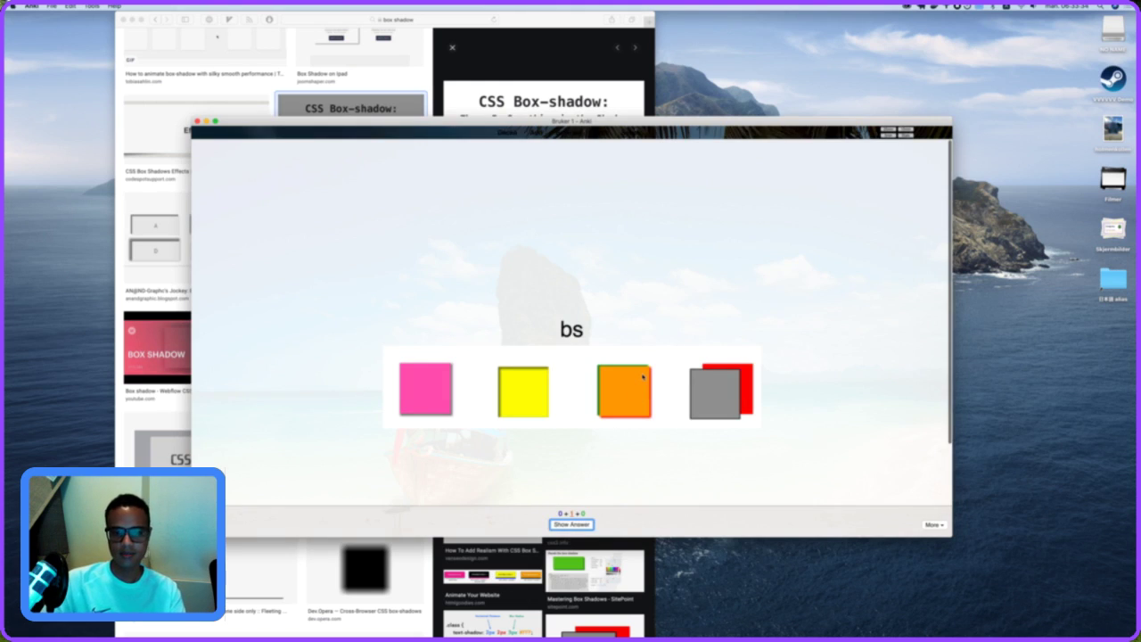
# Review the bs card twice, revealing the answer each time and rating it Again first and Good the second time.
pyautogui.press('space')
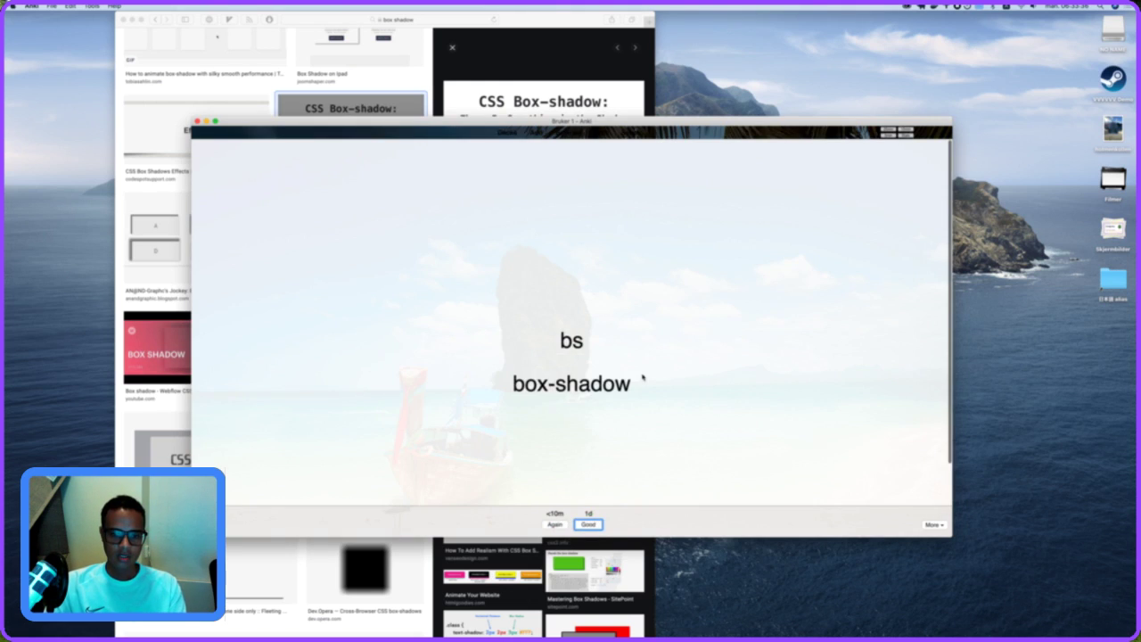
pyautogui.press('space')
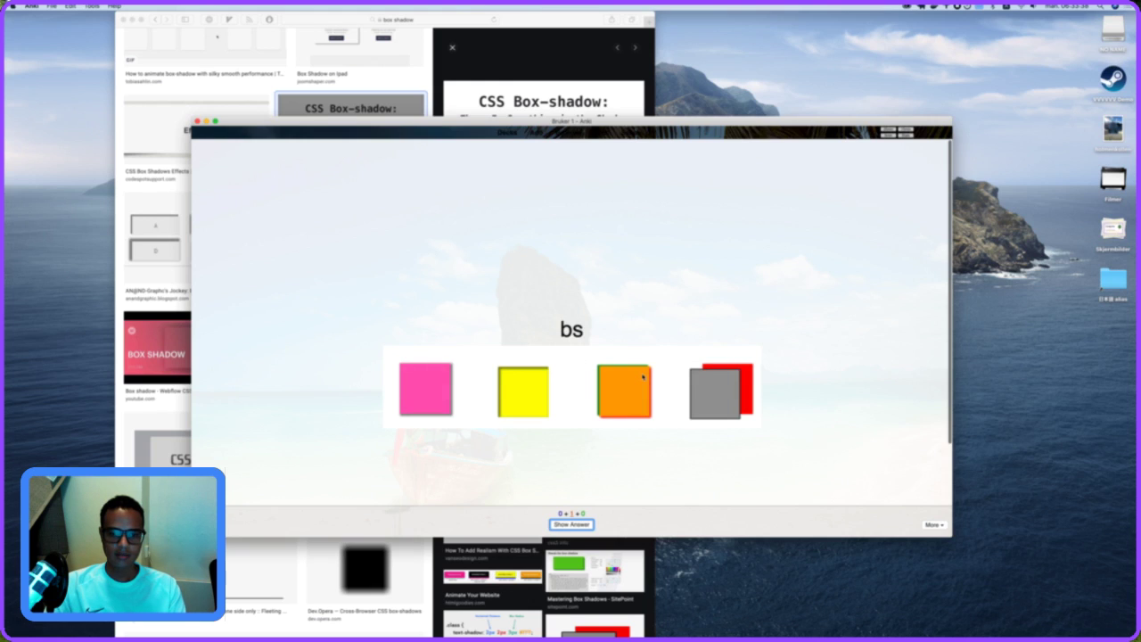
pyautogui.press('space')
pyautogui.press('space')
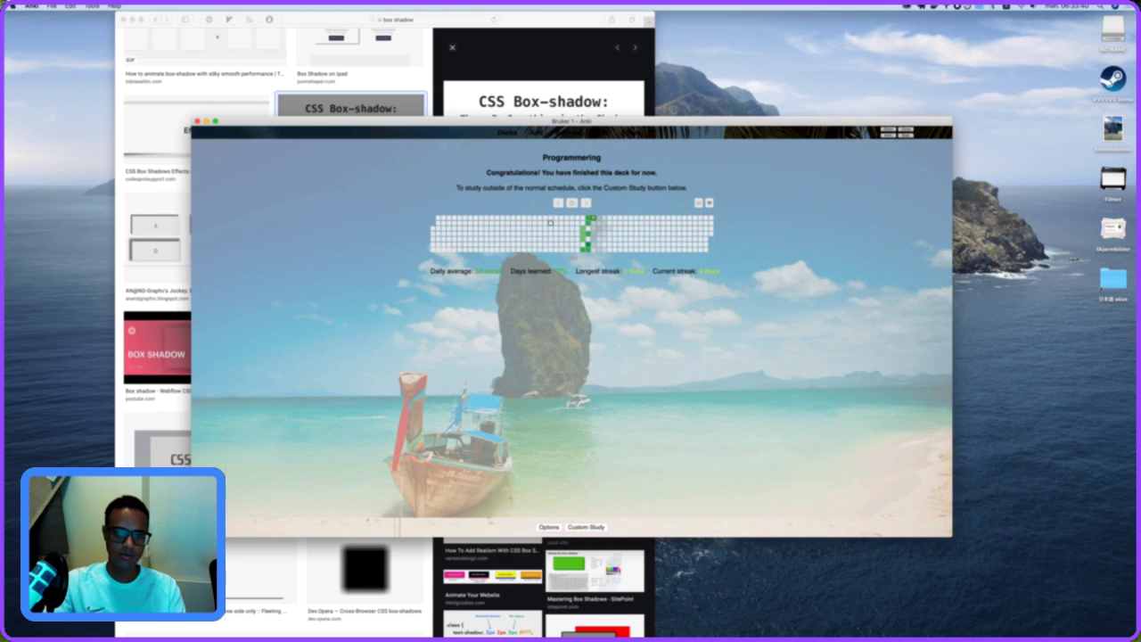
# Return to the deck list, open the Psykologi deck and start studying it.
pyautogui.click(505, 133)
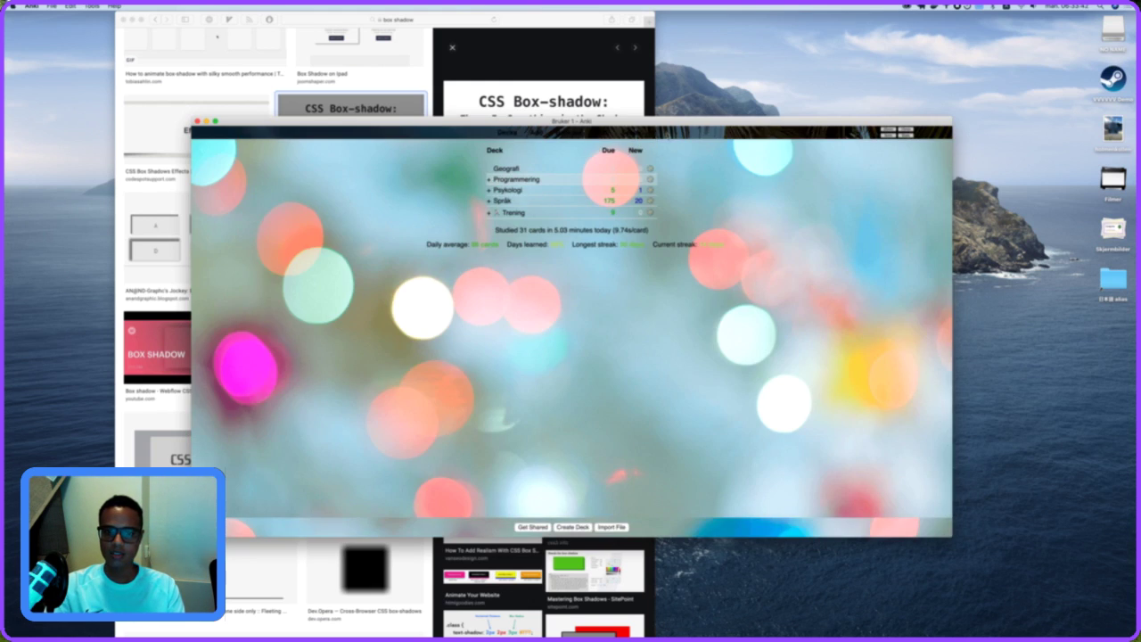
pyautogui.click(642, 132)
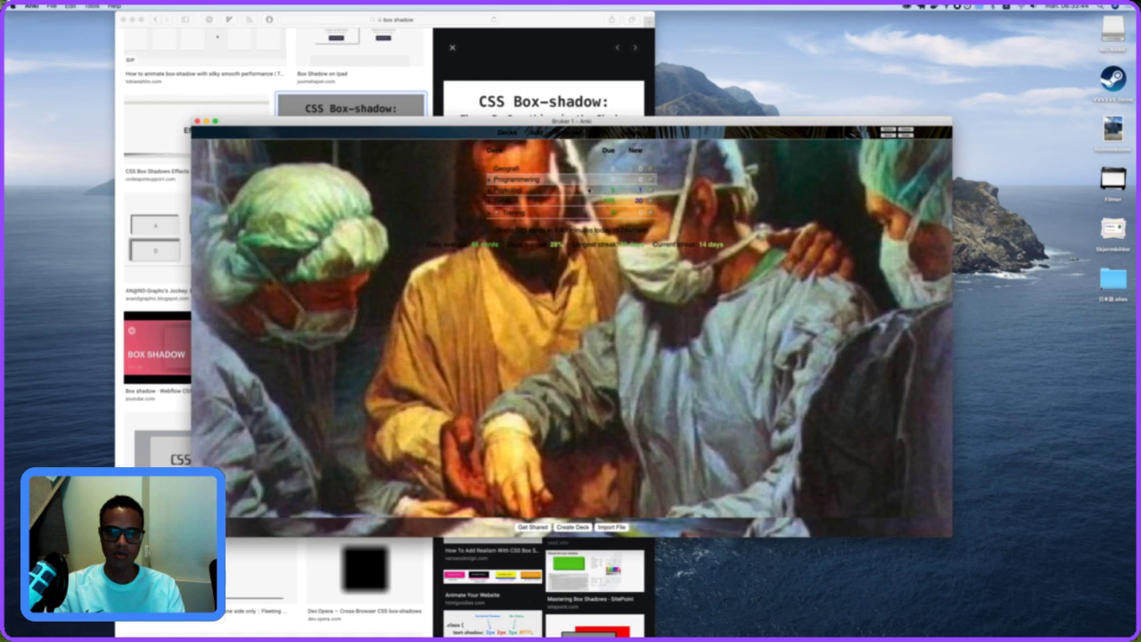
pyautogui.click(523, 196)
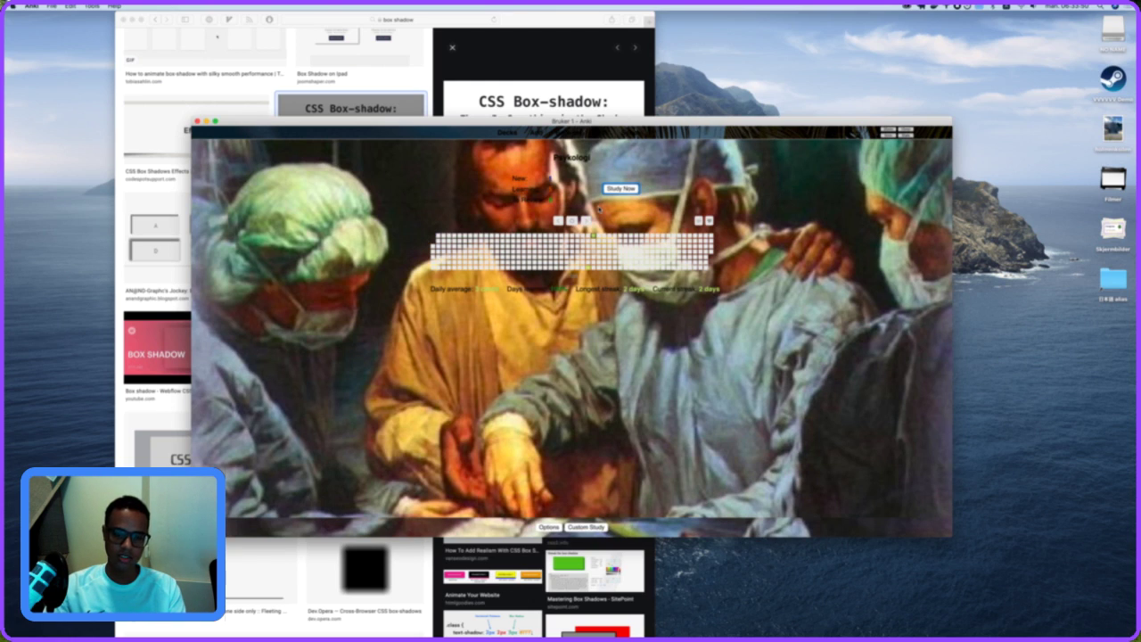
pyautogui.press('s')
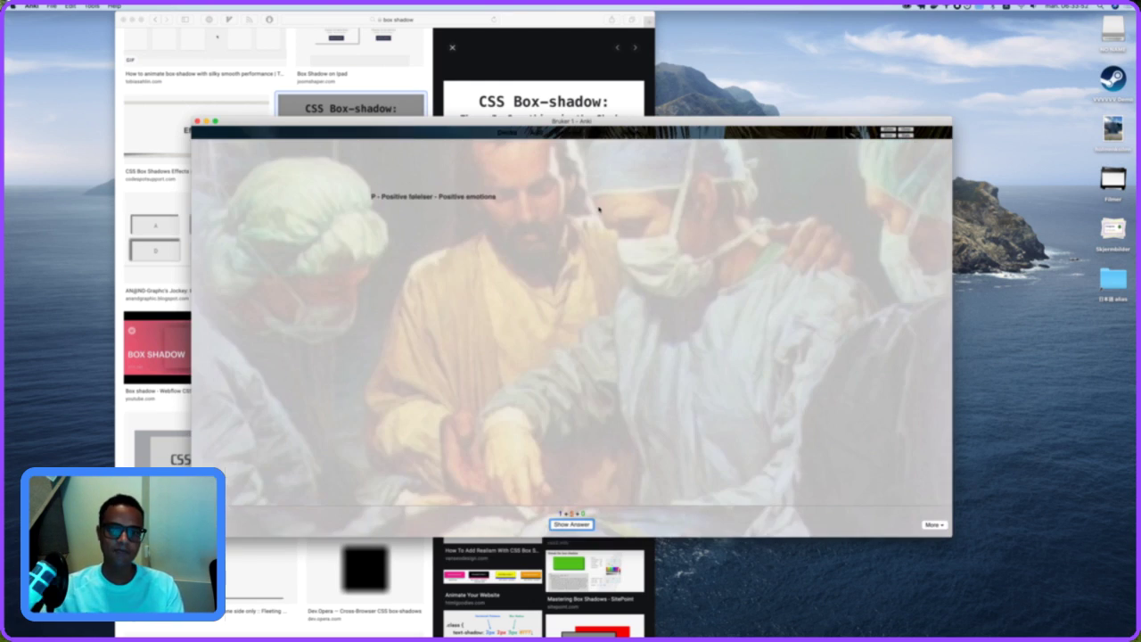
# Switch to Safari and search Google for "PERMA model".
pyautogui.click(499, 65)
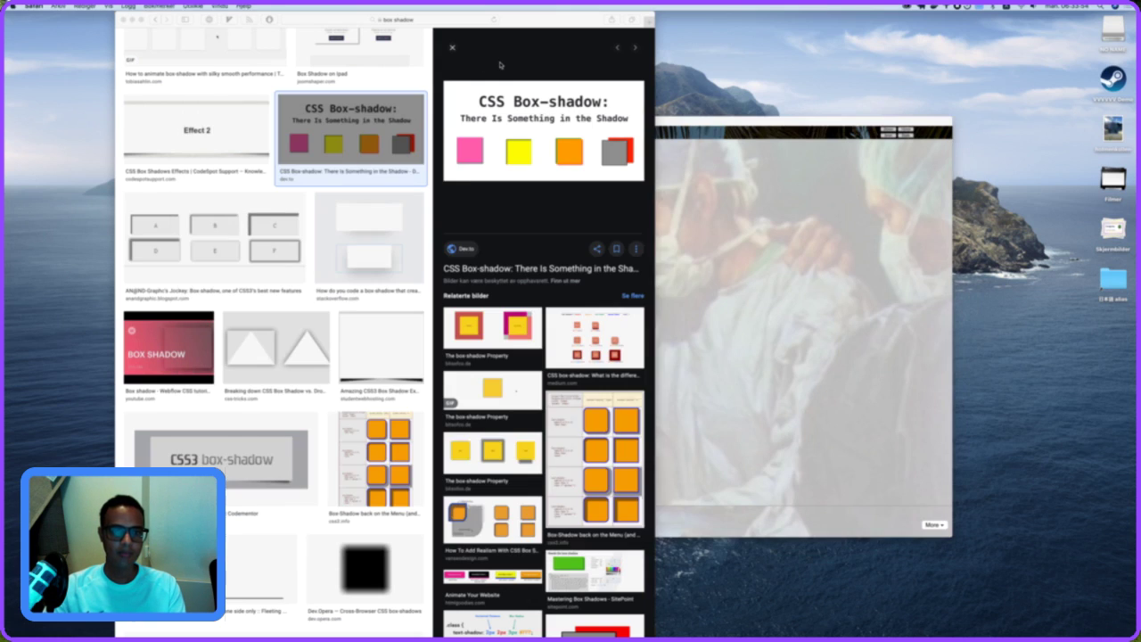
pyautogui.press('super+l')
pyautogui.write('PERMA model')
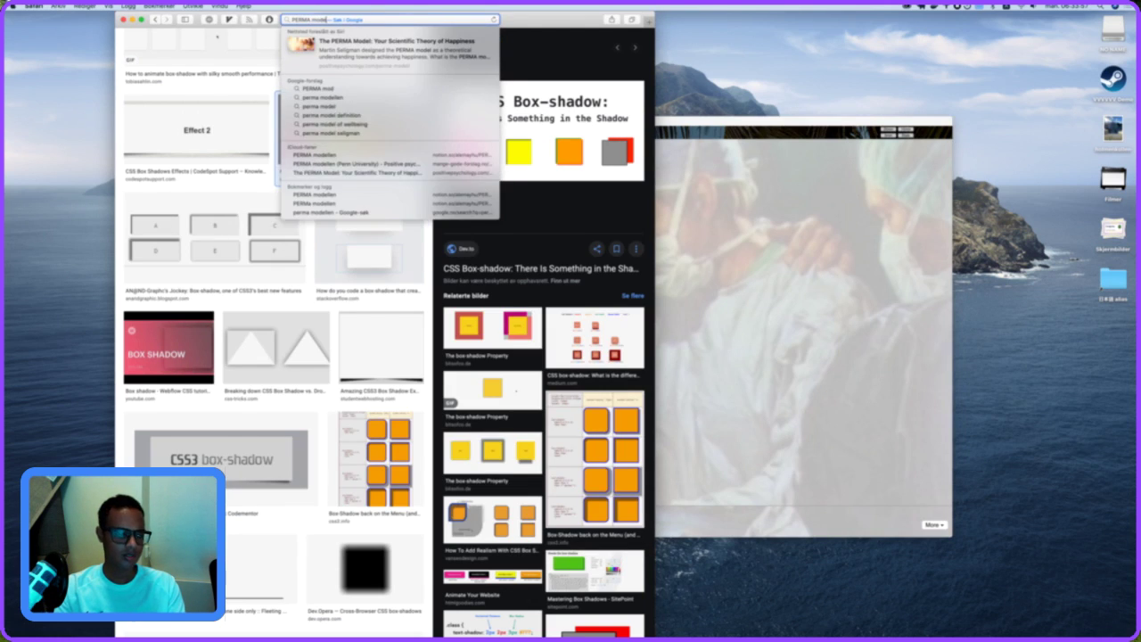
pyautogui.press('Return')
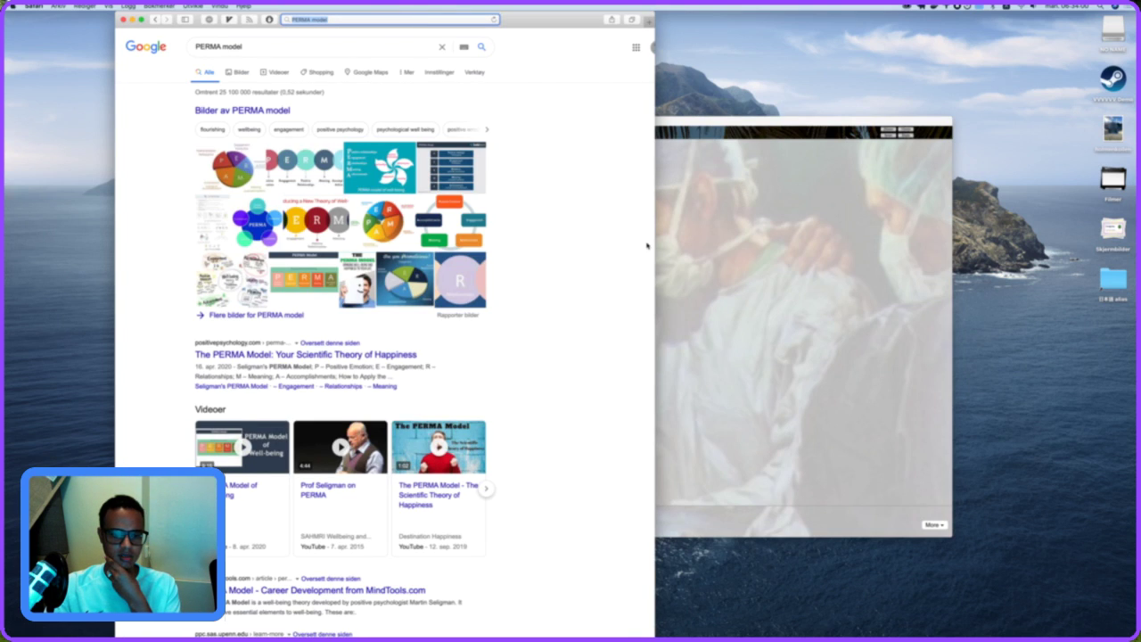
# Use Divvy to tile the windows side by side, with Safari filling the left half of the screen and Anki the right half.
pyautogui.click(738, 279)
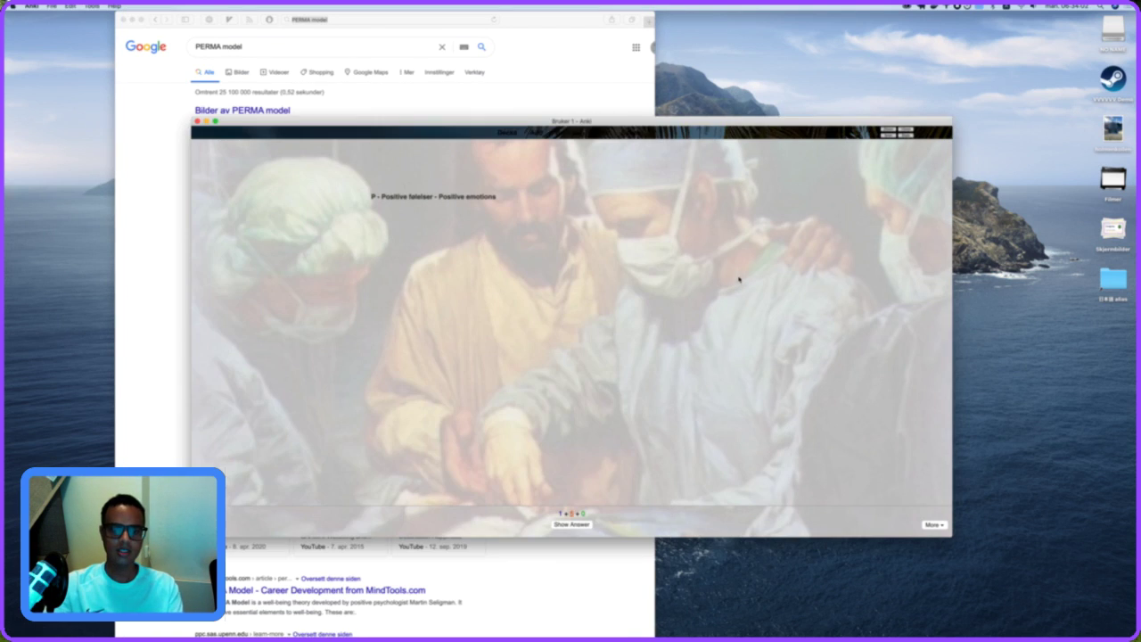
pyautogui.press('super+space')
pyautogui.write('divv')
pyautogui.press('Return')
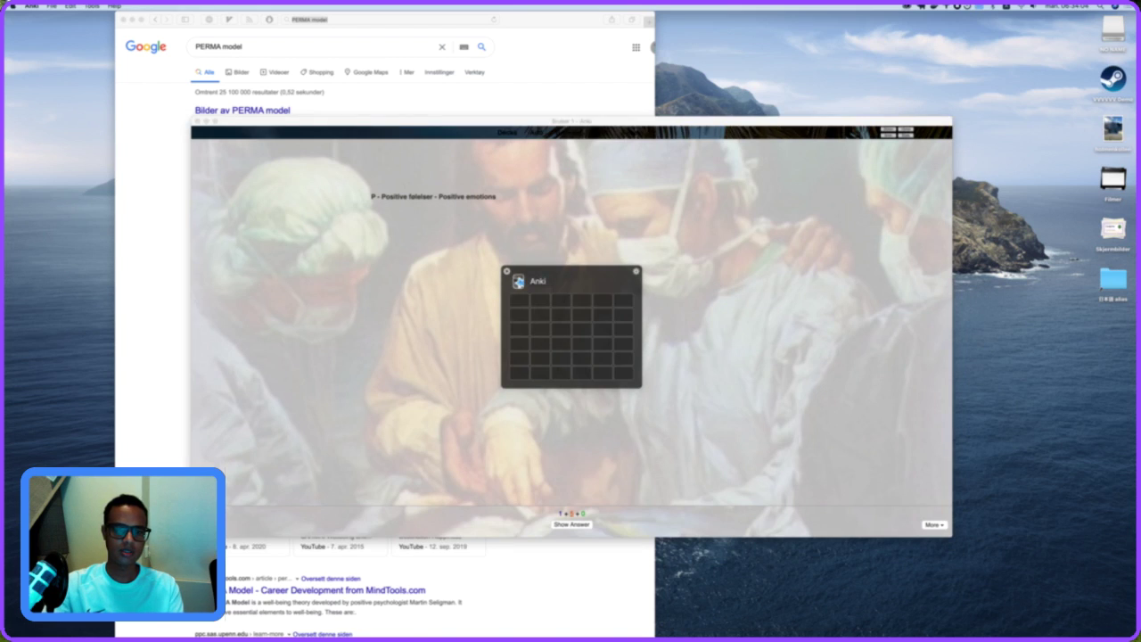
pyautogui.click(471, 159)
pyautogui.press('super+space')
pyautogui.write('divv')
pyautogui.press('Return')
pyautogui.moveTo(582, 305); pyautogui.dragTo(654, 433)
pyautogui.click(527, 422)
pyautogui.press('super+space')
pyautogui.press('Return')
pyautogui.moveTo(522, 296); pyautogui.dragTo(555, 389)
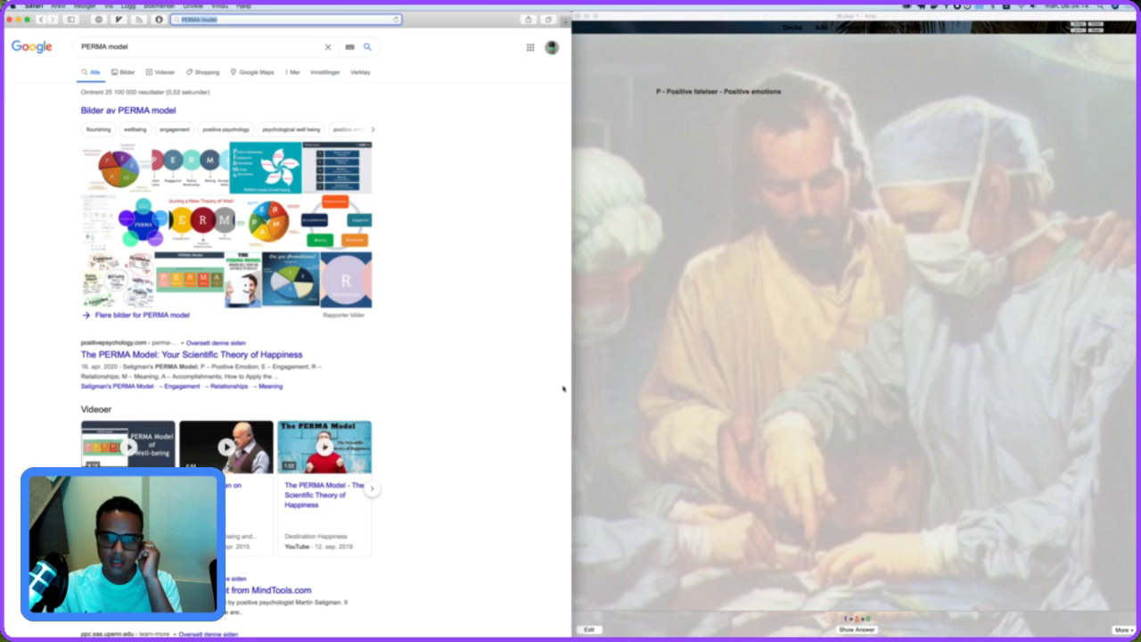
# Show the image results for the PERMA model search in Safari and return to the Anki card.
pyautogui.click(644, 360)
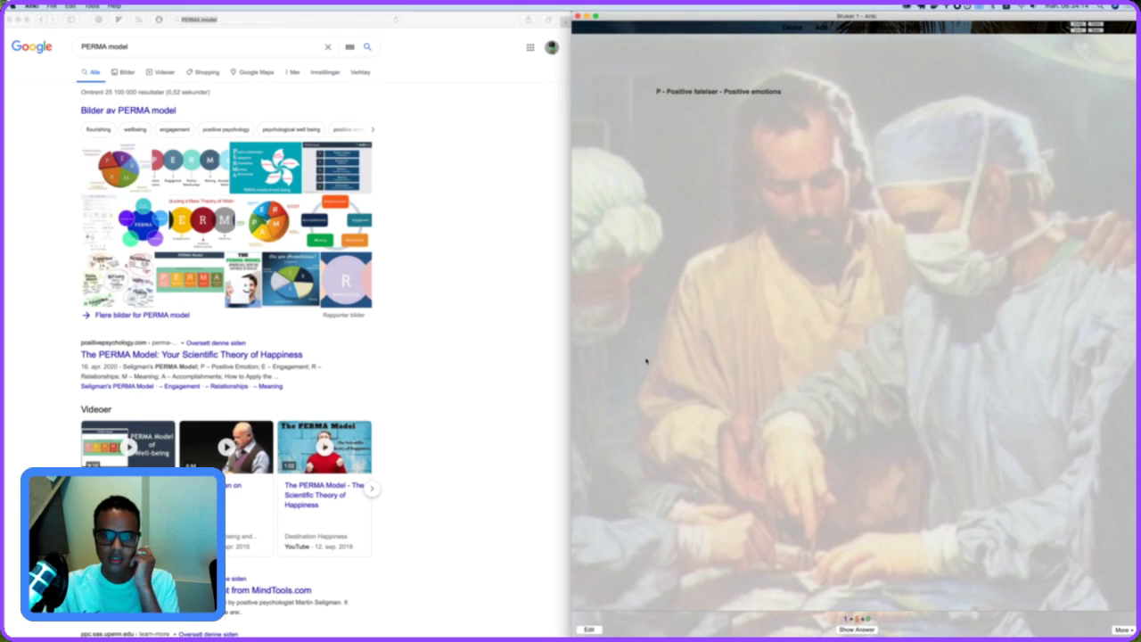
pyautogui.click(116, 72)
pyautogui.click(678, 261)
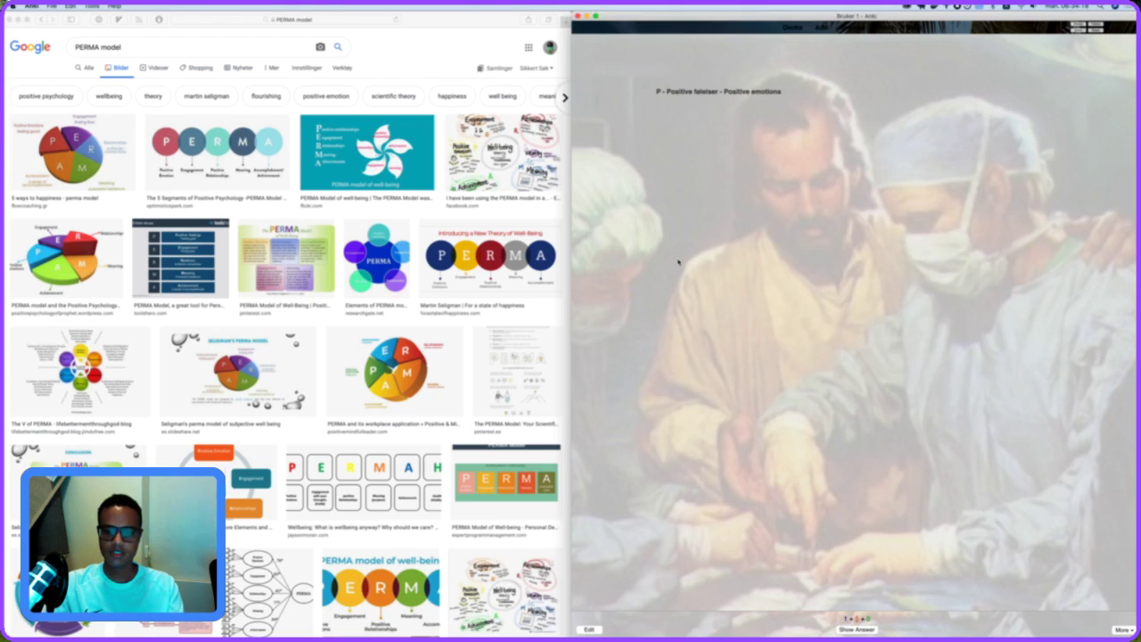
pyautogui.doubleClick(393, 49)
pyautogui.click(394, 49)
pyautogui.click(684, 272)
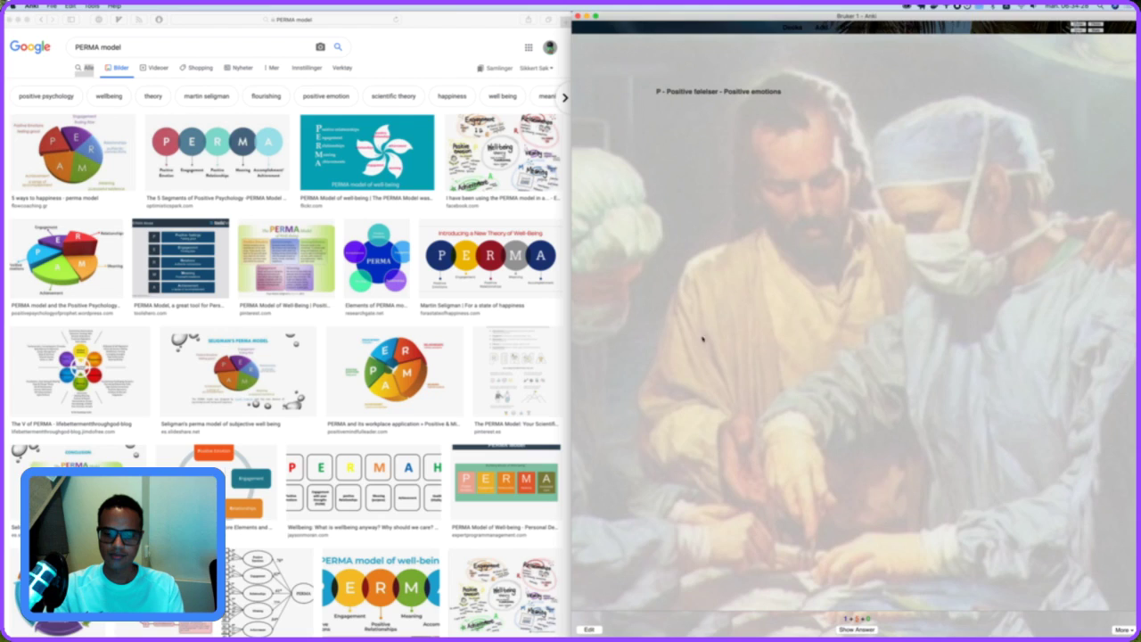
# Open the "P - Positive følelser - Positive emotions" card for editing and enlarge the editor window so both fields fit.
pyautogui.click(589, 630)
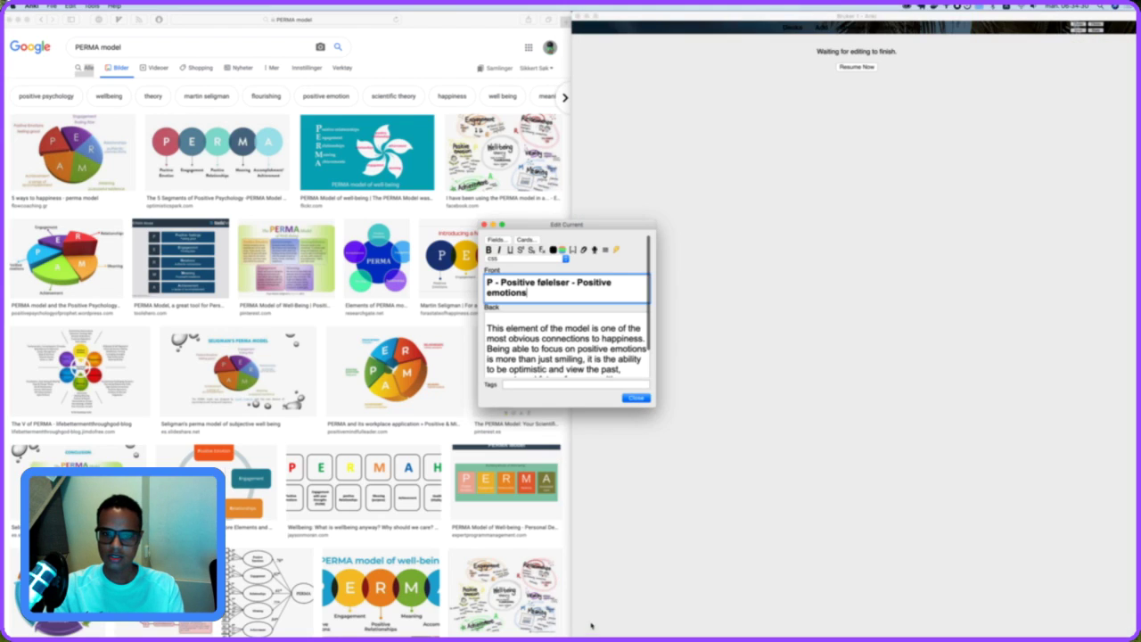
pyautogui.moveTo(531, 224); pyautogui.dragTo(484, 165)
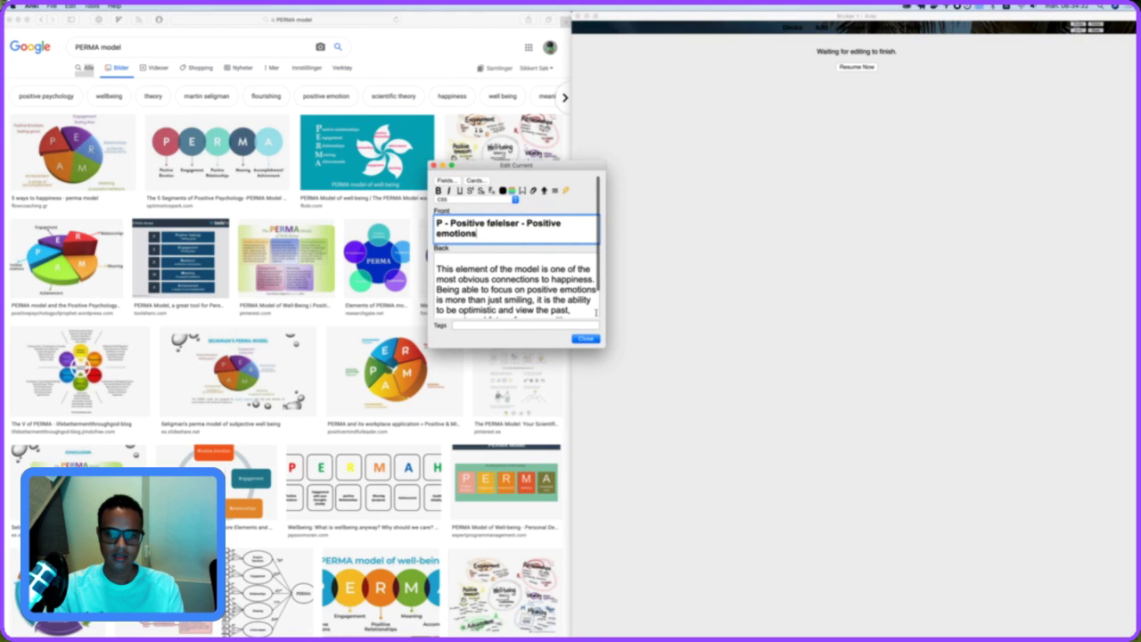
pyautogui.moveTo(613, 350); pyautogui.dragTo(898, 504)
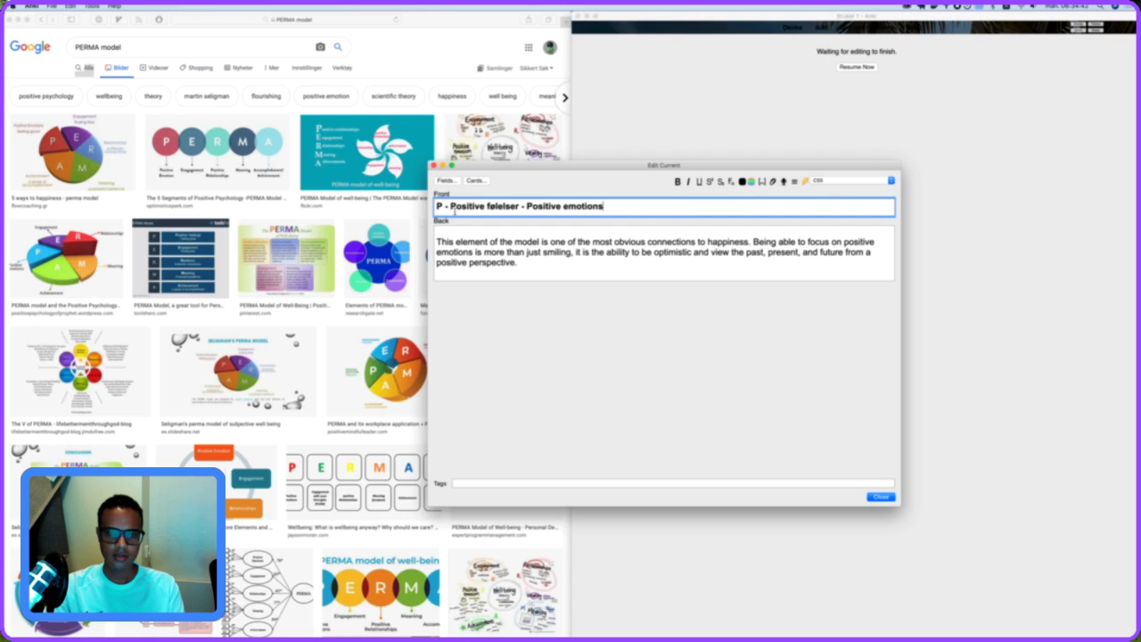
# Try to turn "Positive følelser" in the Front field into a cloze deletion.
pyautogui.doubleClick(462, 207)
pyautogui.keyDown('shift'); pyautogui.click(520, 206); pyautogui.keyUp('shift')
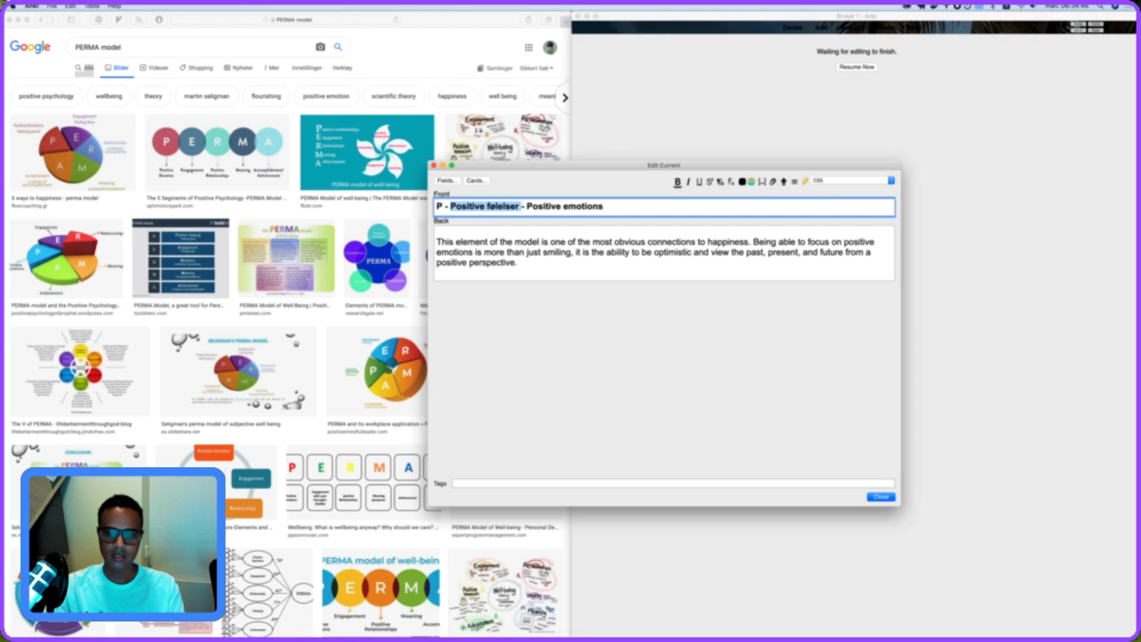
pyautogui.click(763, 182)
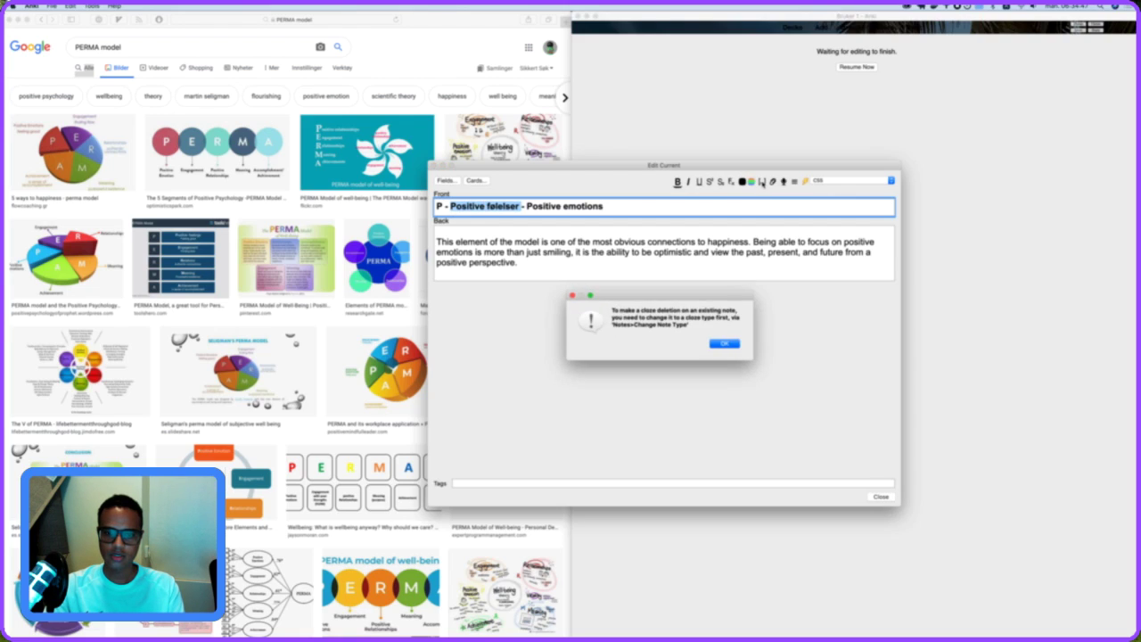
pyautogui.click(725, 343)
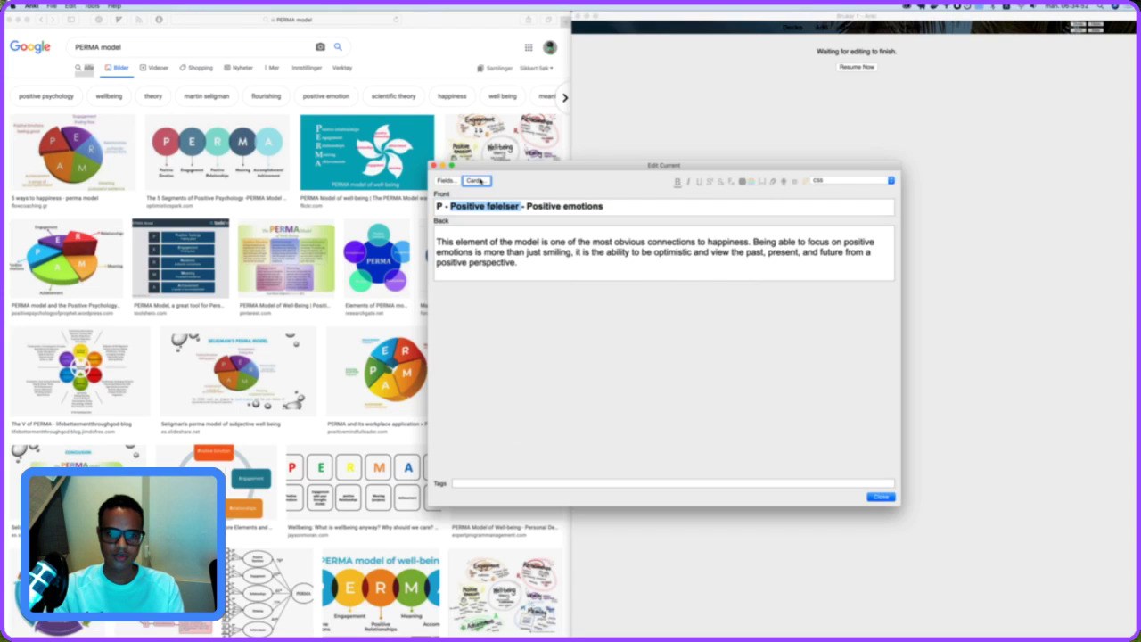
# Try to add another card type to the PERMA modellen notes and discard the changes.
pyautogui.click(479, 181)
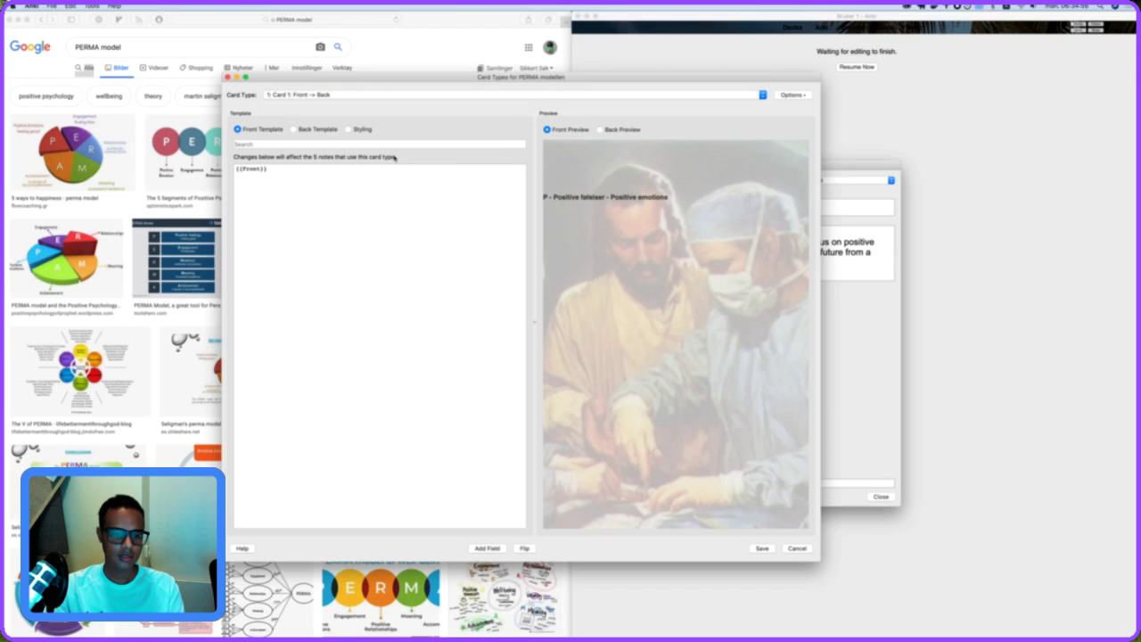
pyautogui.click(793, 95)
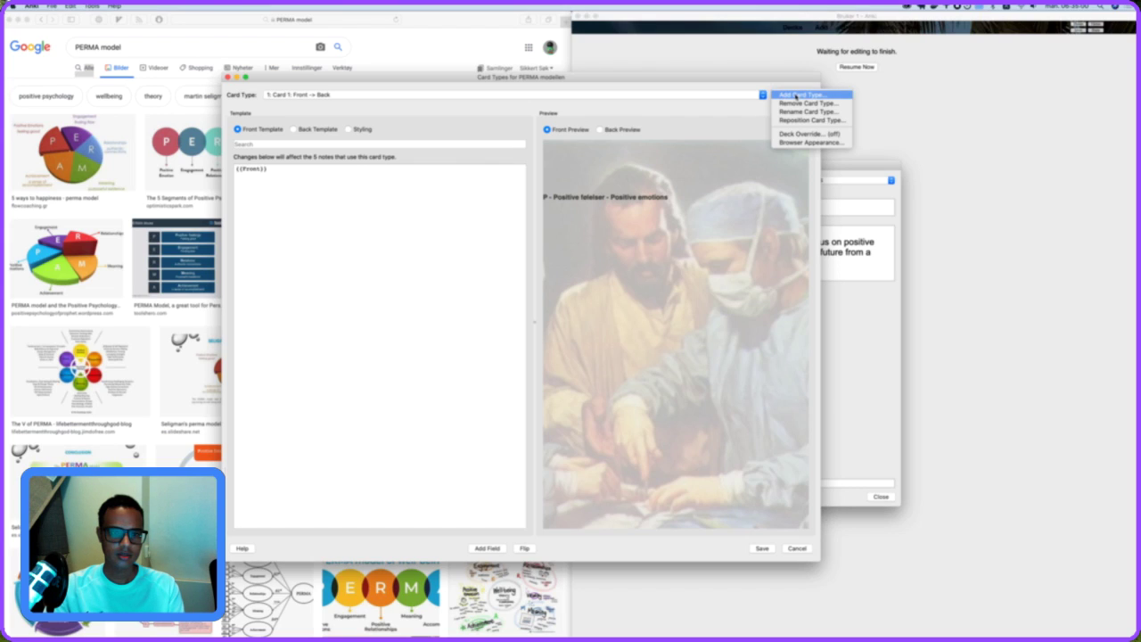
pyautogui.click(797, 95)
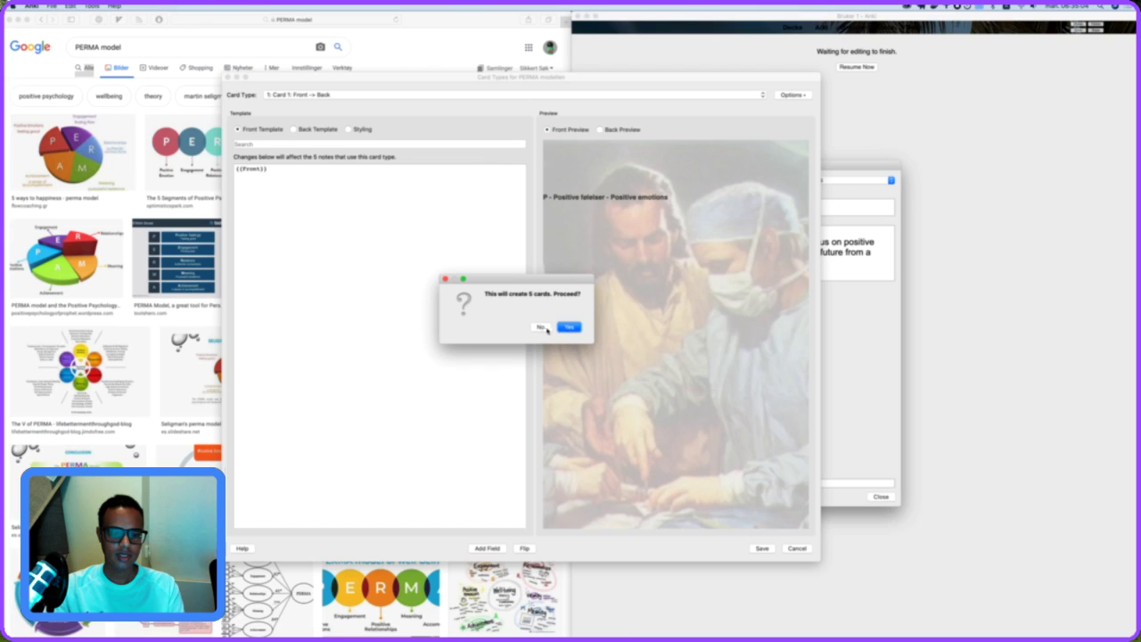
pyautogui.click(571, 328)
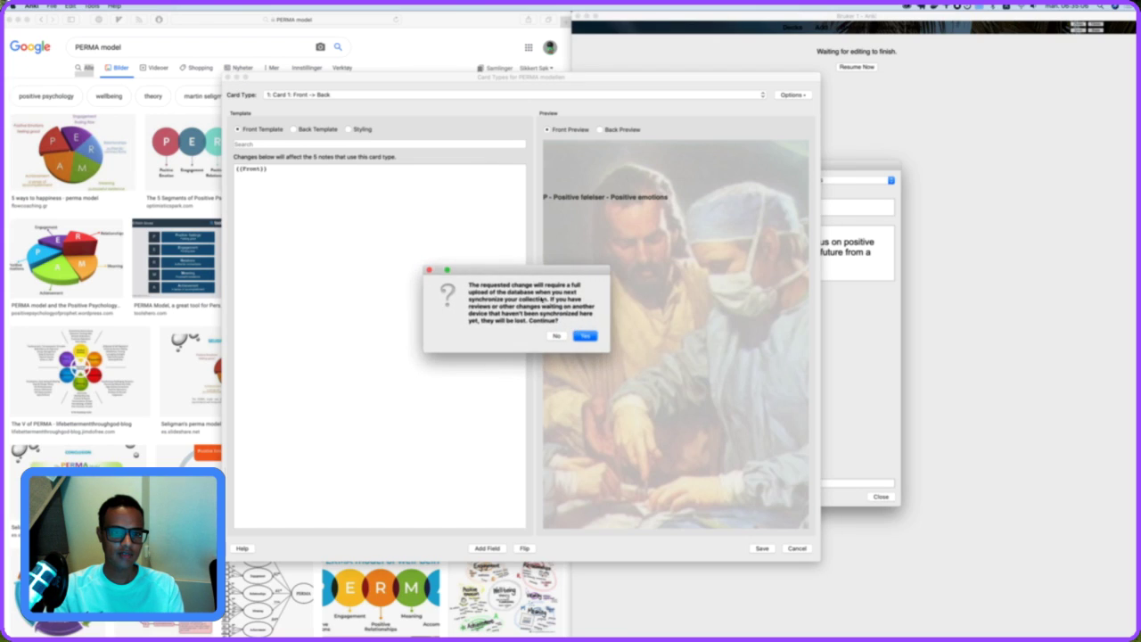
pyautogui.click(585, 336)
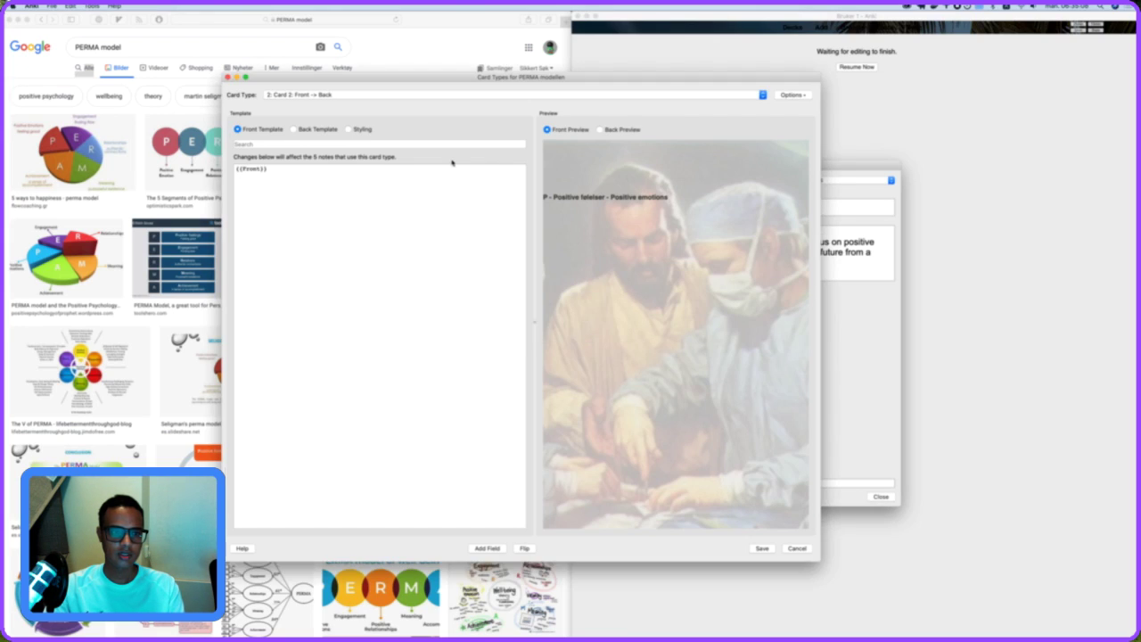
pyautogui.click(367, 92)
pyautogui.click(350, 86)
pyautogui.click(786, 551)
pyautogui.click(546, 327)
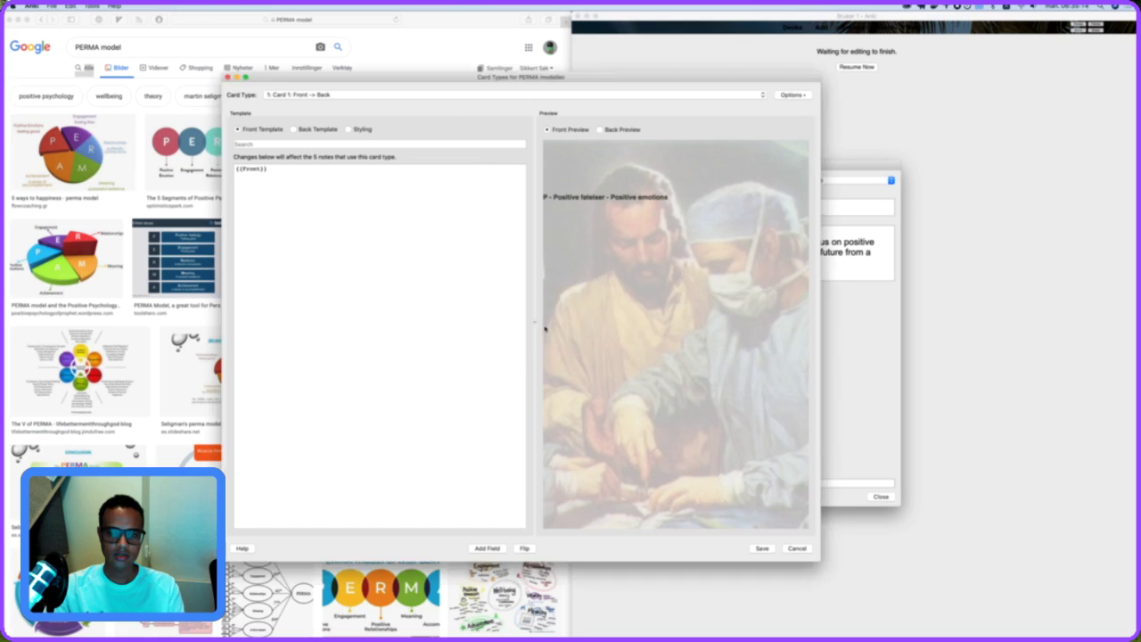
# Retry making a cloze deletion from the words "Positive følelser" on the card's front and dismiss the message.
pyautogui.click(685, 202)
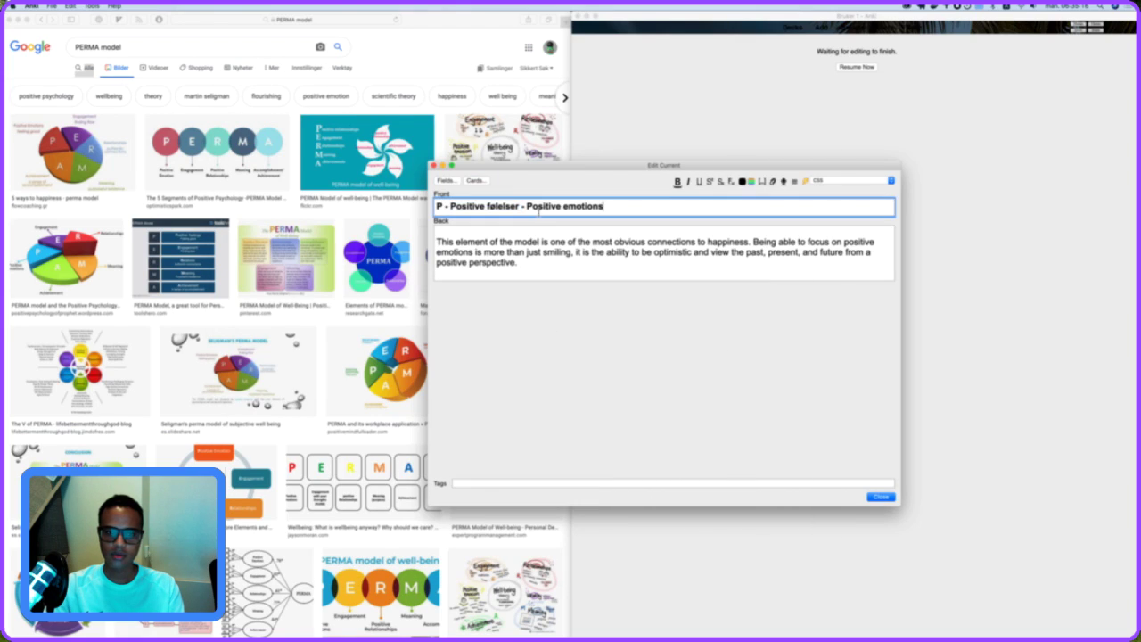
pyautogui.doubleClick(462, 205)
pyautogui.hotkey('shift', 'alt', 'Right')
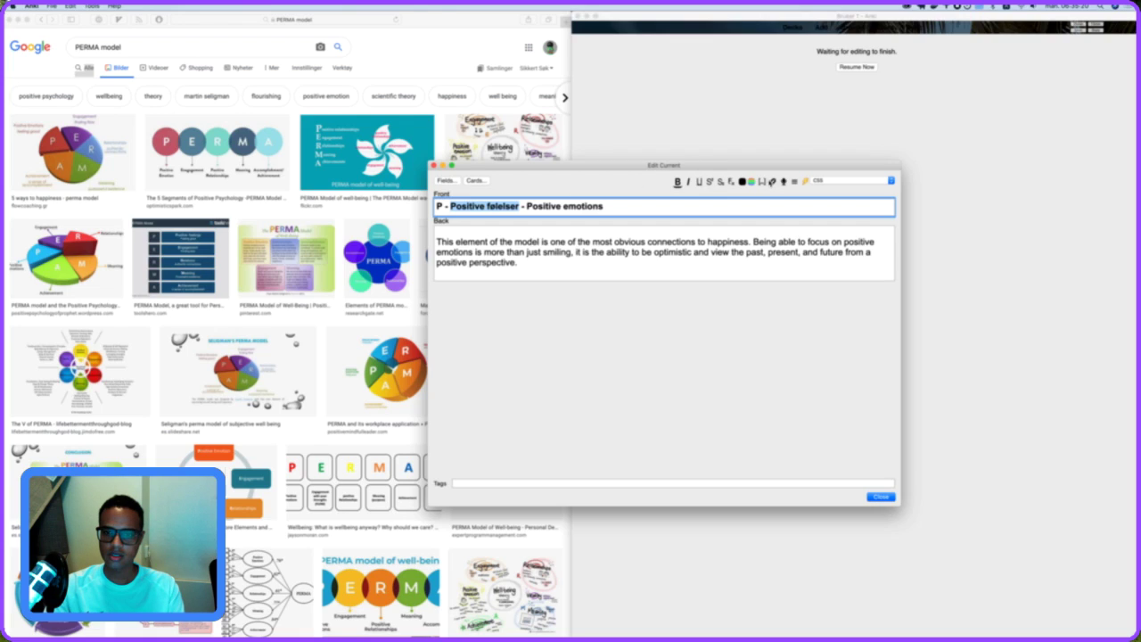
pyautogui.click(762, 182)
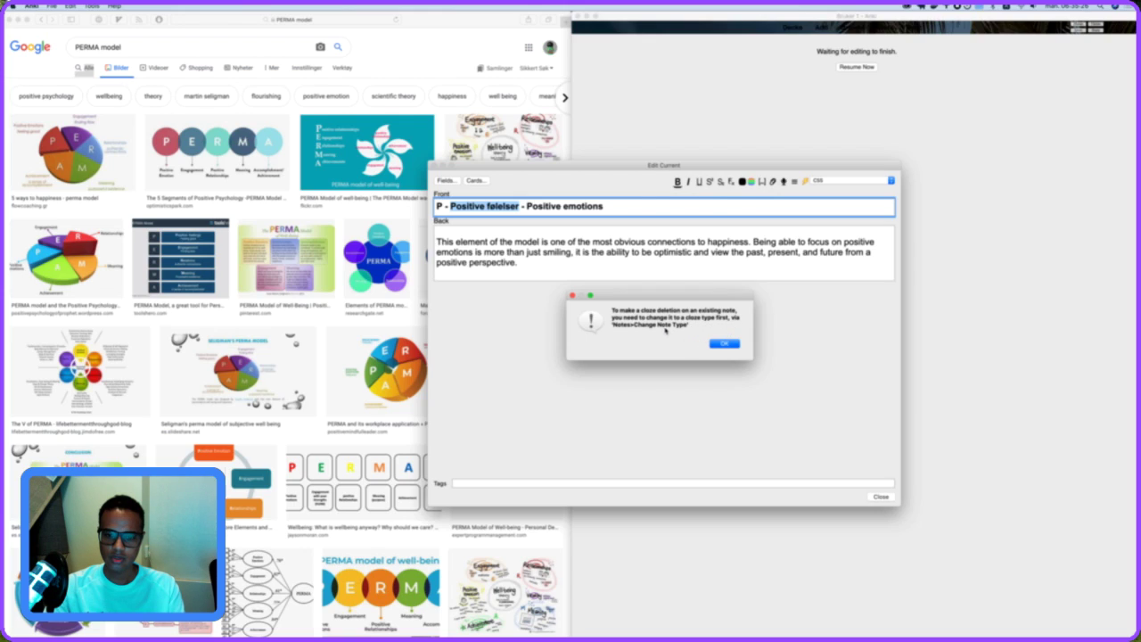
pyautogui.click(724, 343)
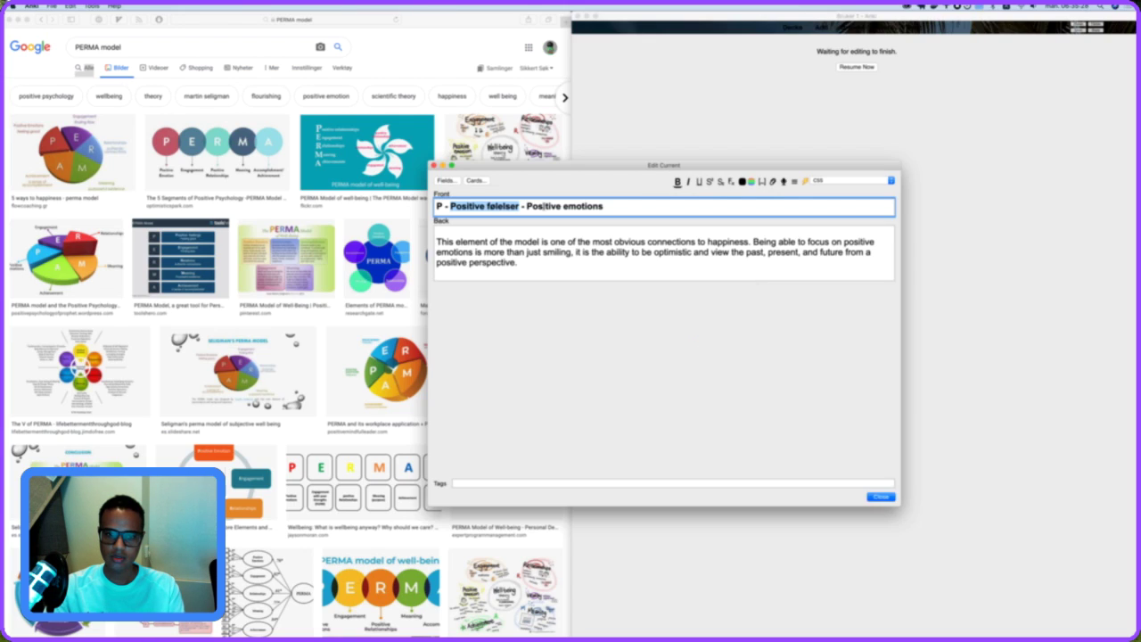
pyautogui.click(477, 181)
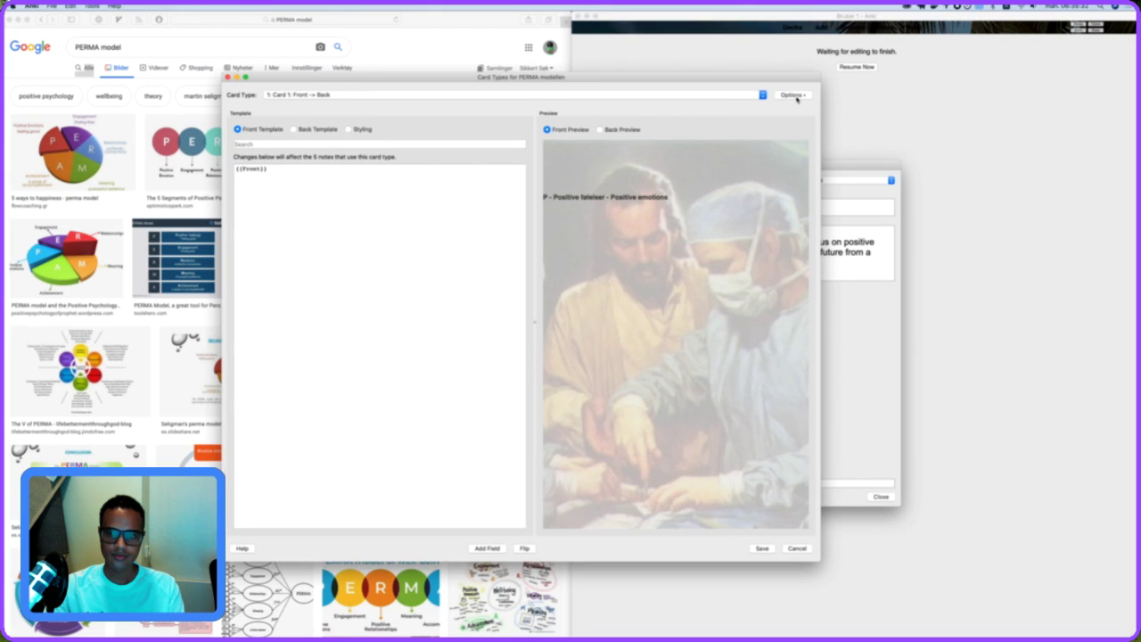
pyautogui.click(790, 95)
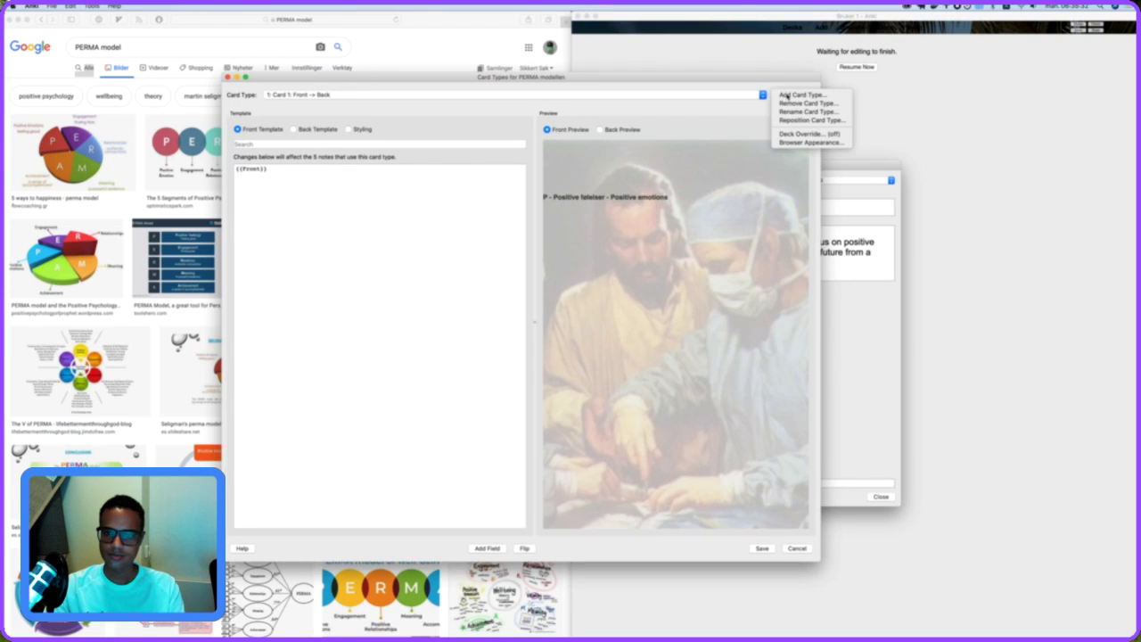
pyautogui.click(812, 143)
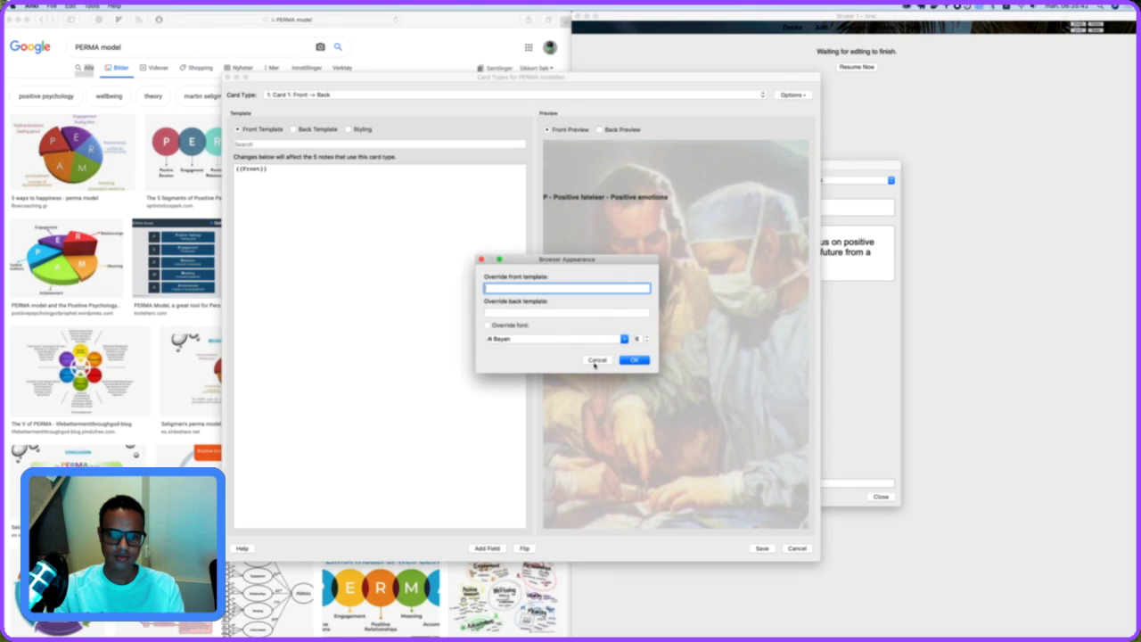
pyautogui.click(597, 361)
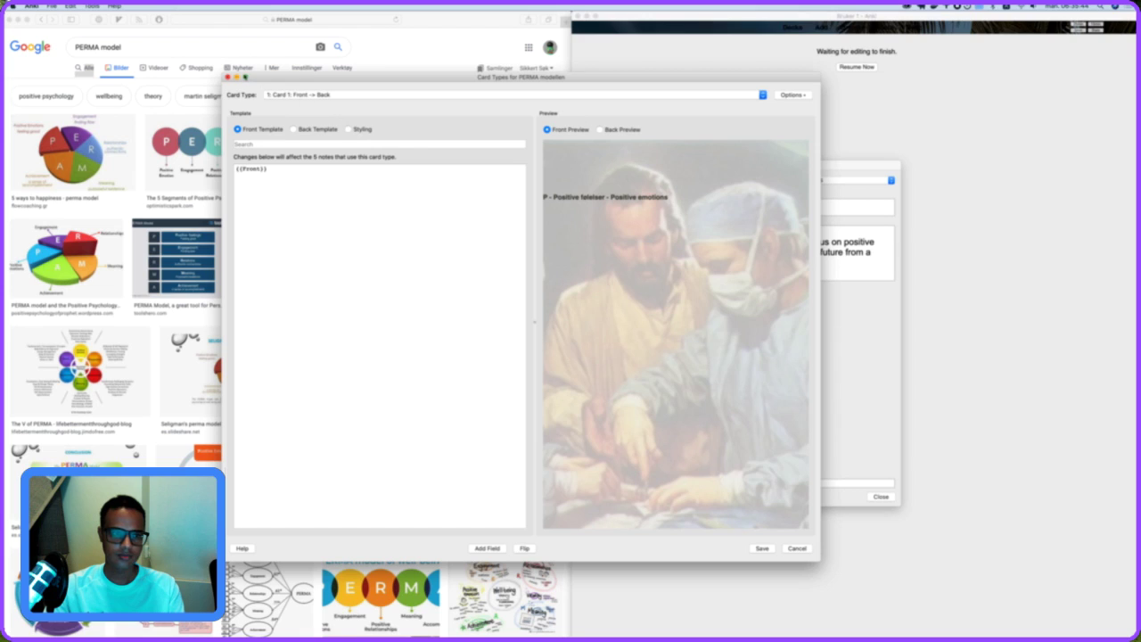
pyautogui.click(229, 78)
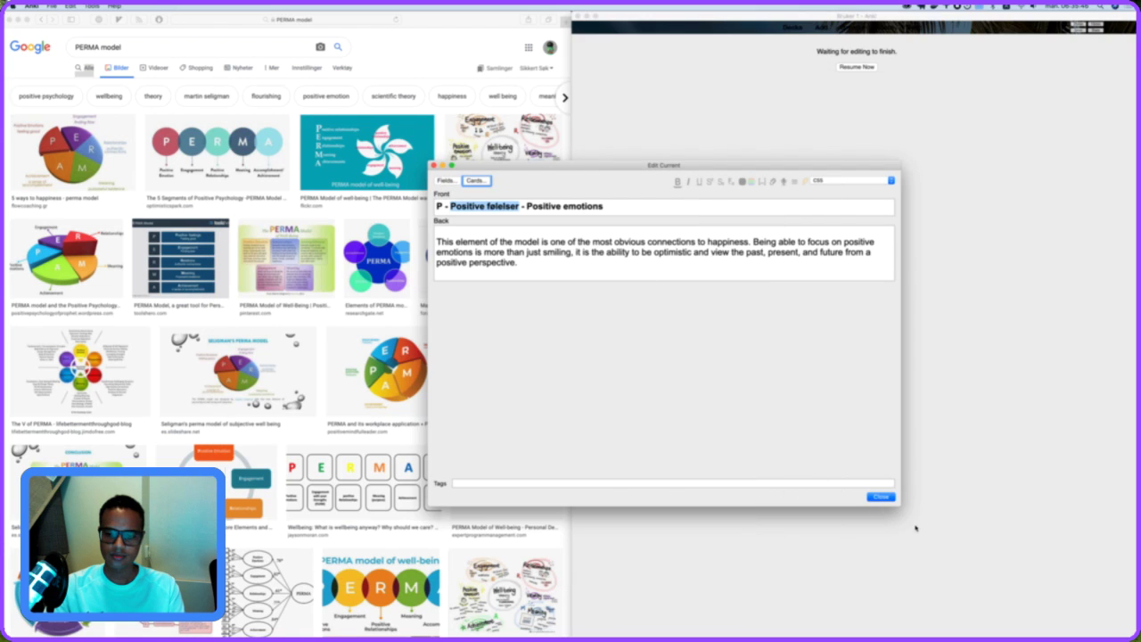
# Close the card editor and open Anki's card browser on the current card, moving its window up the screen.
pyautogui.click(886, 499)
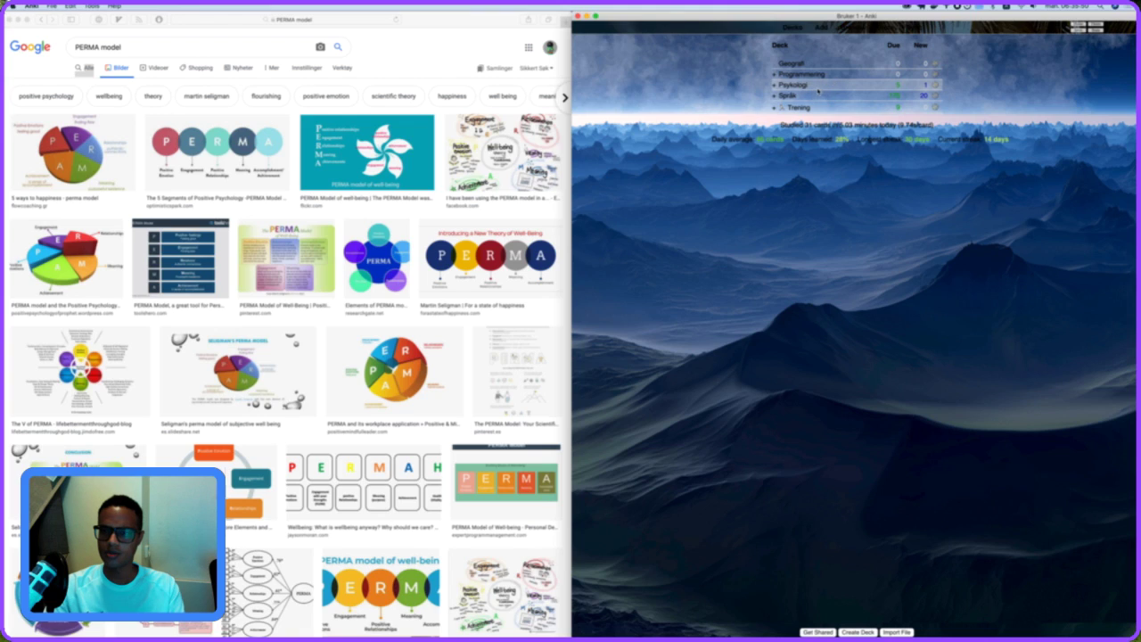
pyautogui.click(845, 29)
pyautogui.moveTo(544, 212); pyautogui.dragTo(531, 107)
# Enlarge the card browser window with Divvy to full height over the right two thirds of the screen.
pyautogui.press('super+space')
pyautogui.write('d')
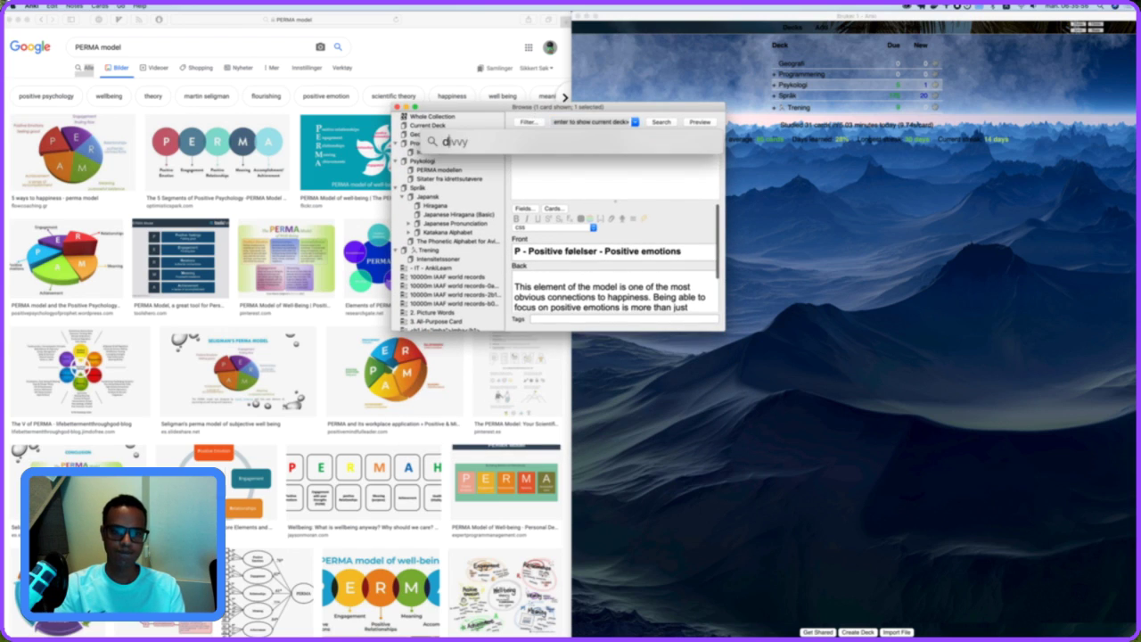
pyautogui.press('Return')
pyautogui.moveTo(558, 305); pyautogui.dragTo(630, 400)
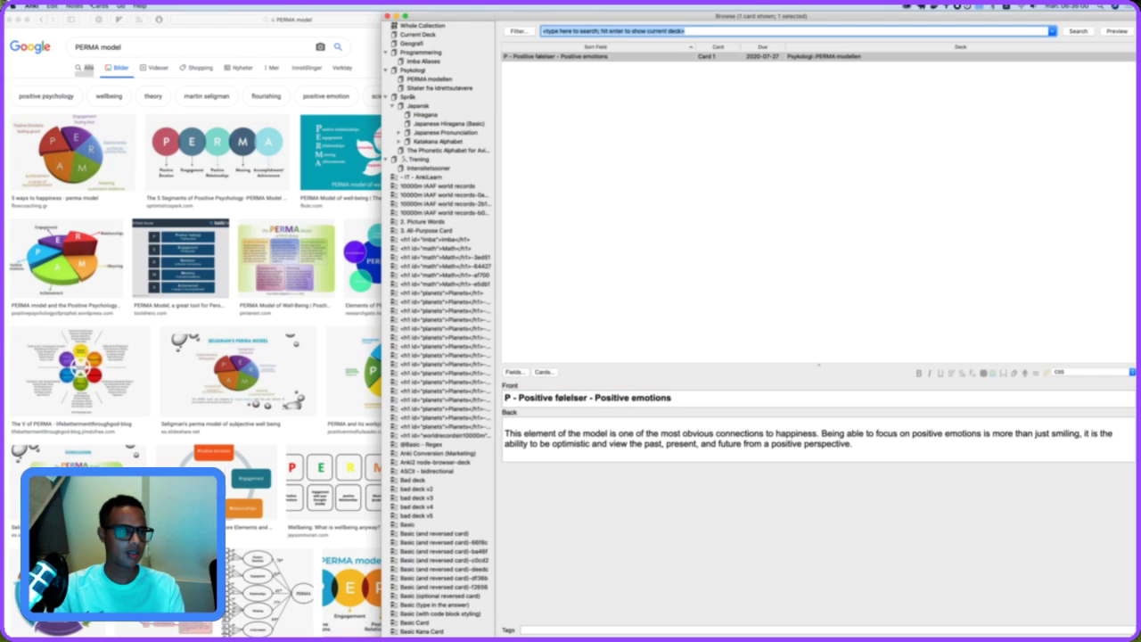
# Search for duplicate notes in the (Copy and paste area) field without a filter and close the duplicates dialog.
pyautogui.click(74, 6)
pyautogui.click(93, 46)
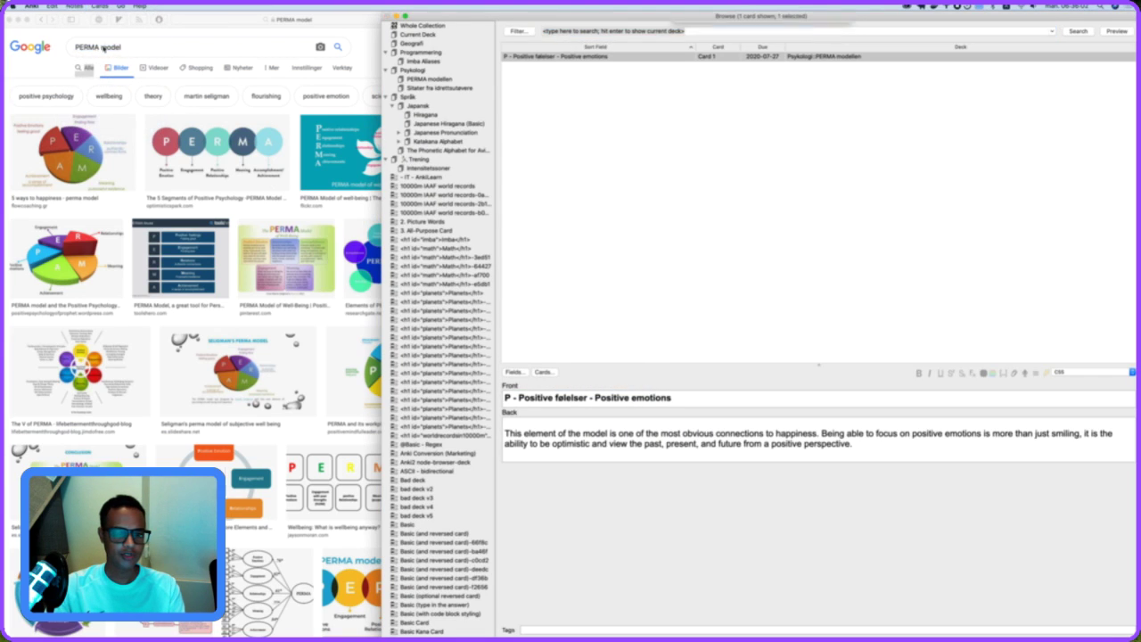
pyautogui.click(790, 58)
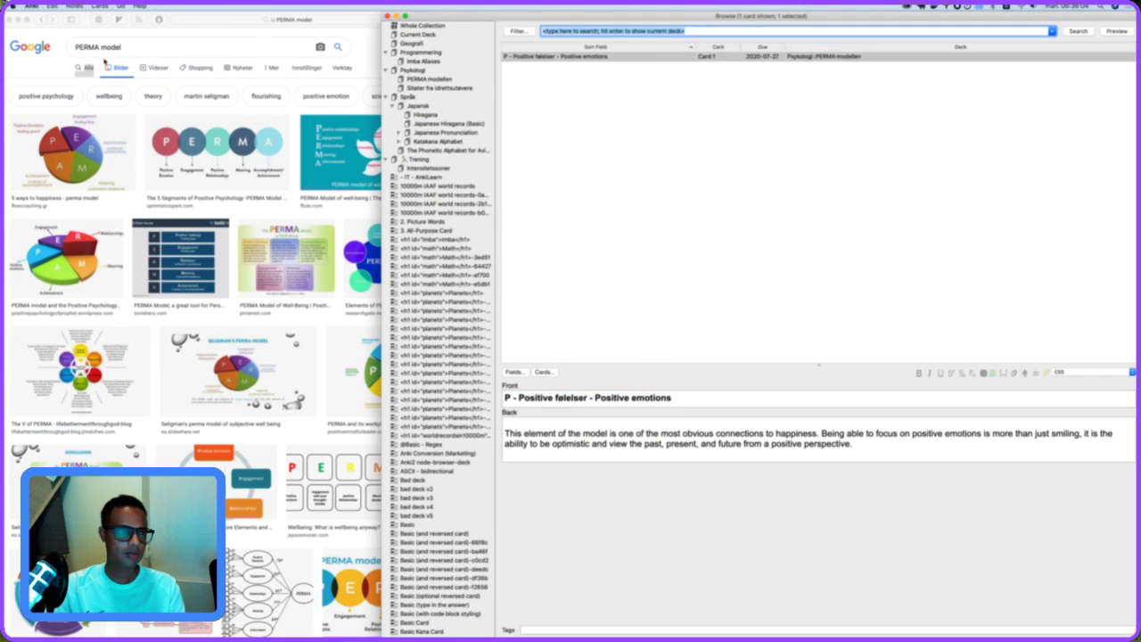
pyautogui.click(74, 6)
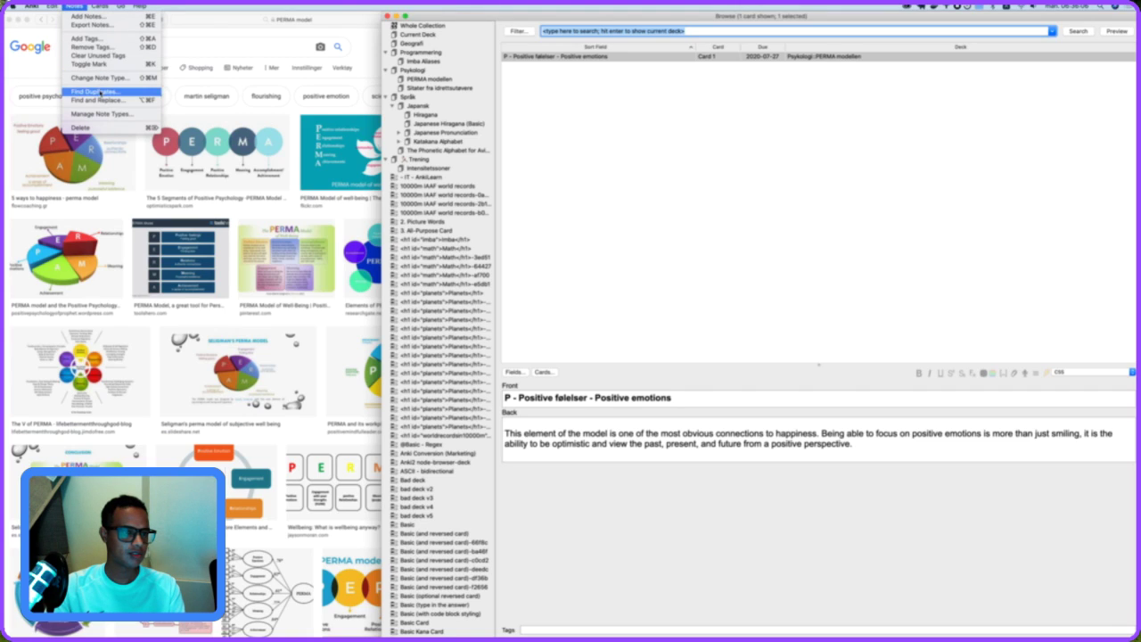
pyautogui.click(96, 91)
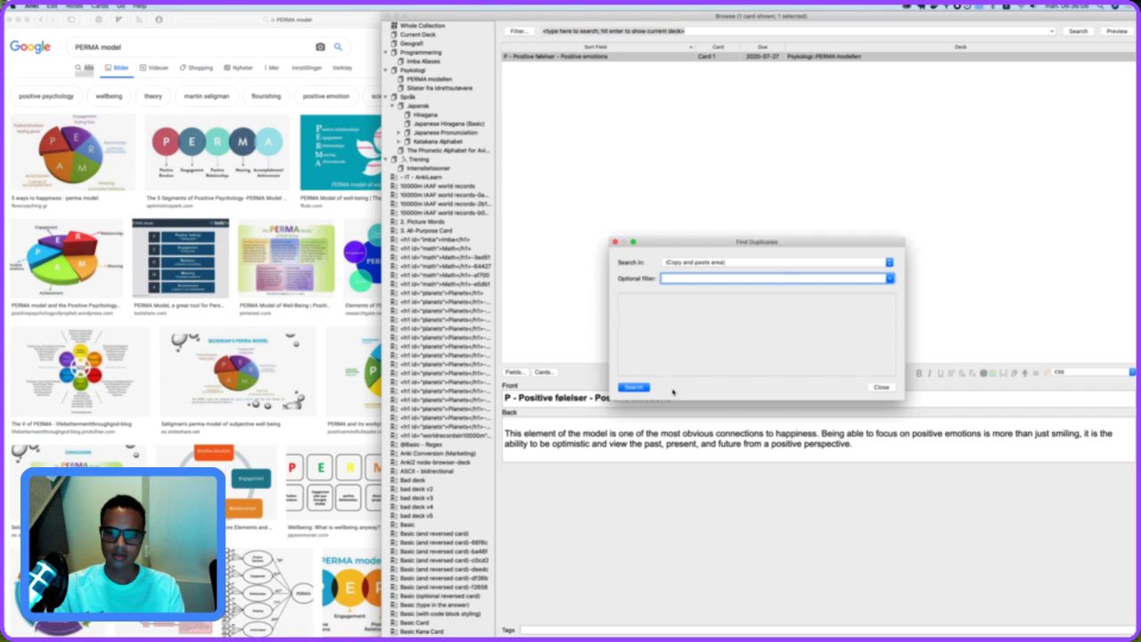
pyautogui.click(636, 387)
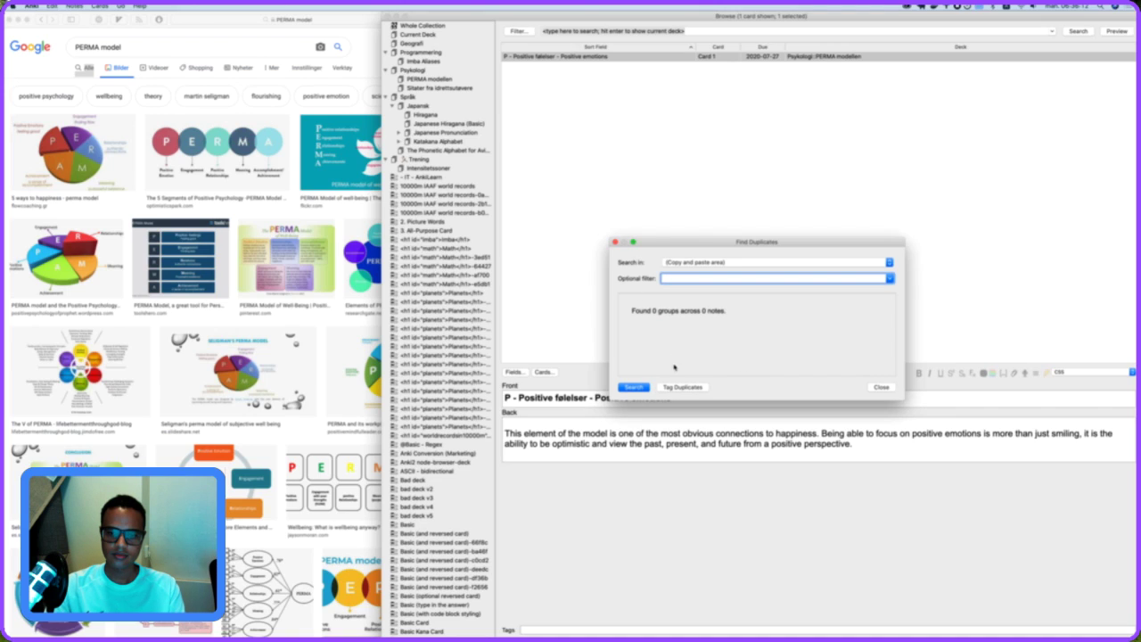
pyautogui.click(614, 242)
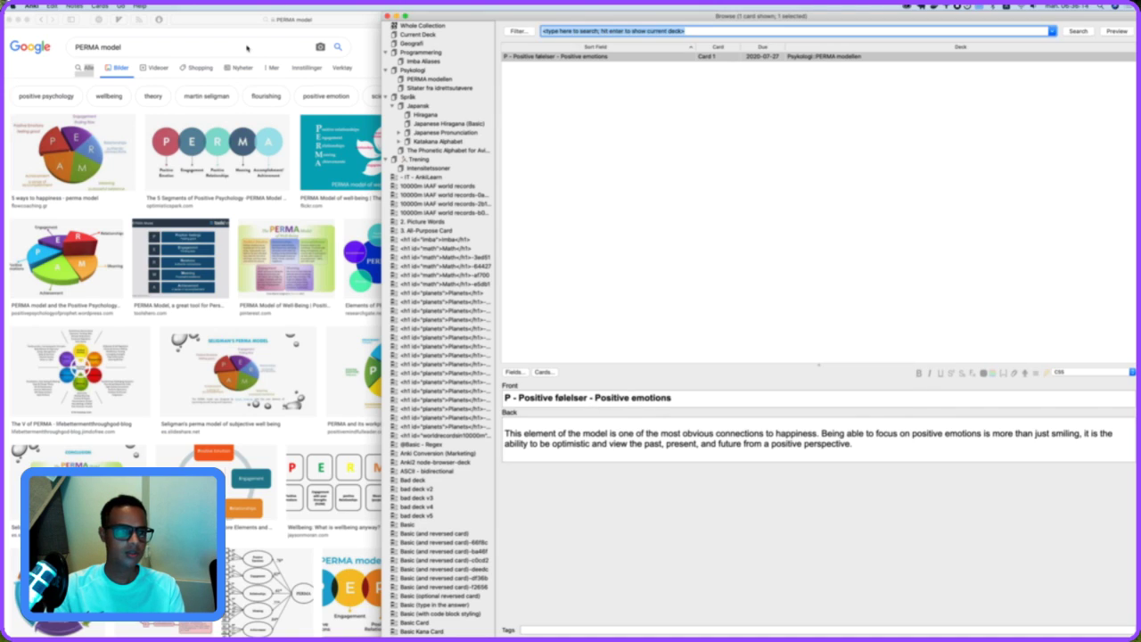
pyautogui.click(74, 5)
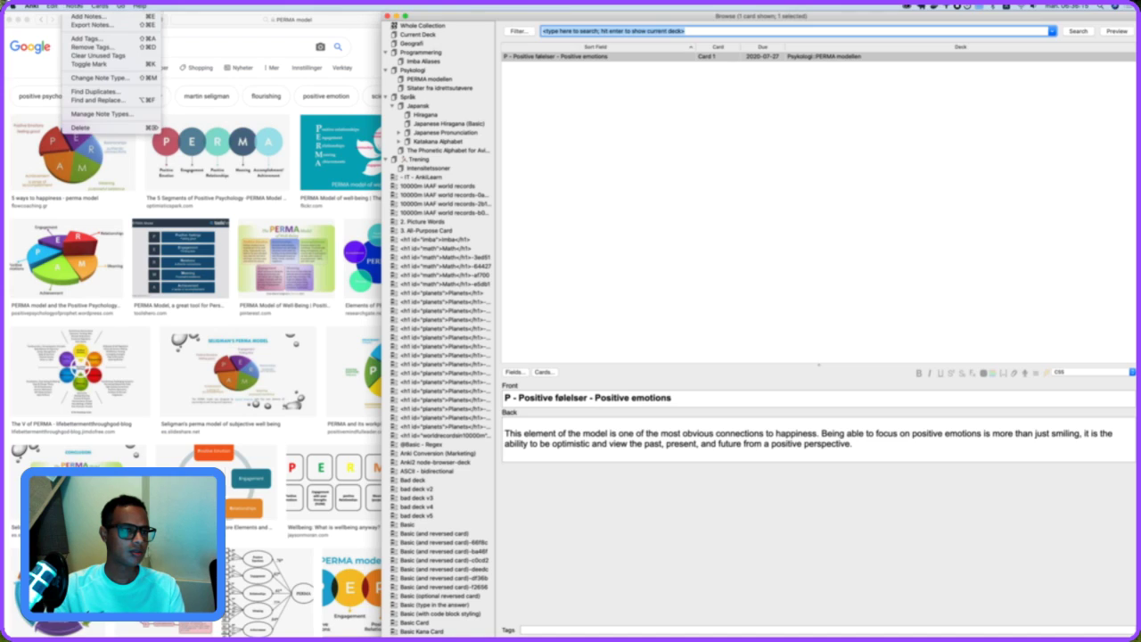
pyautogui.click(111, 56)
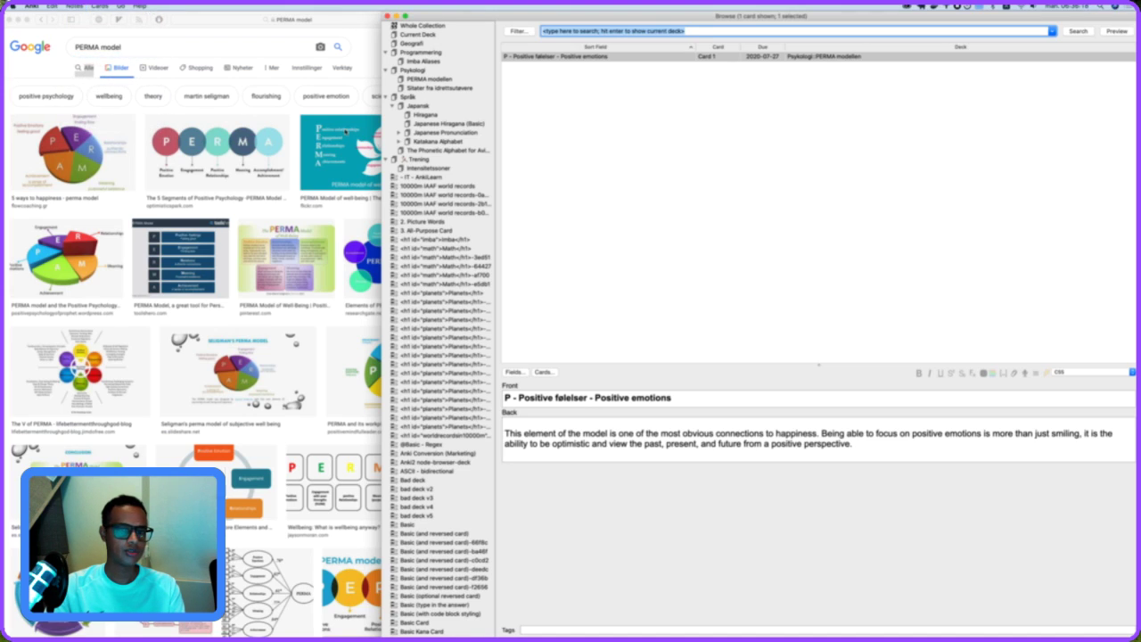
pyautogui.click(74, 5)
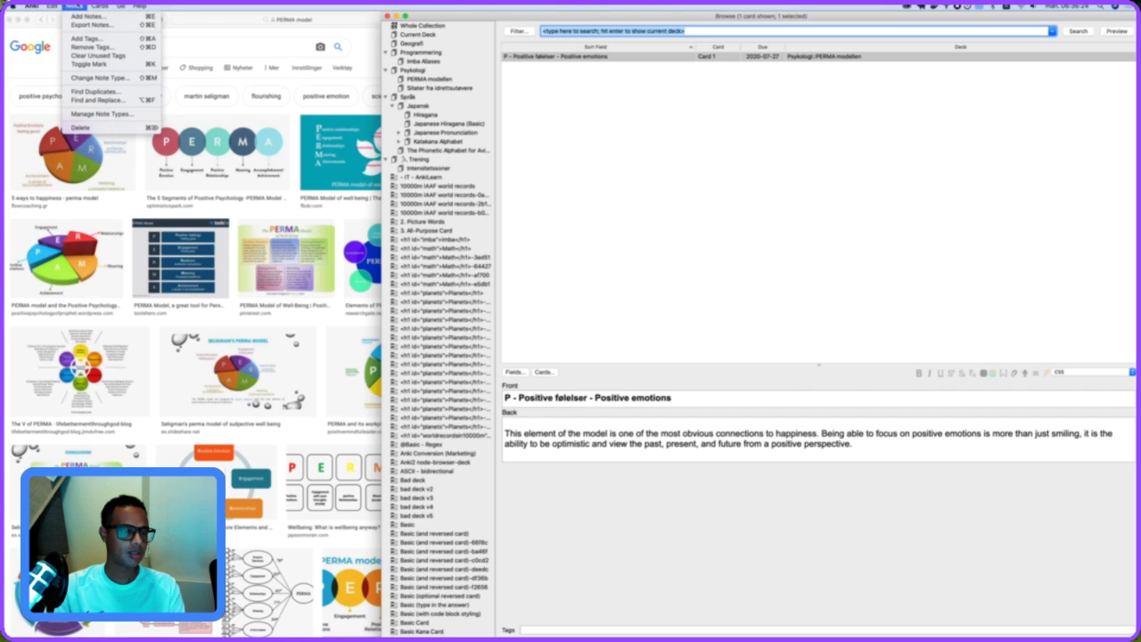
pyautogui.click(643, 154)
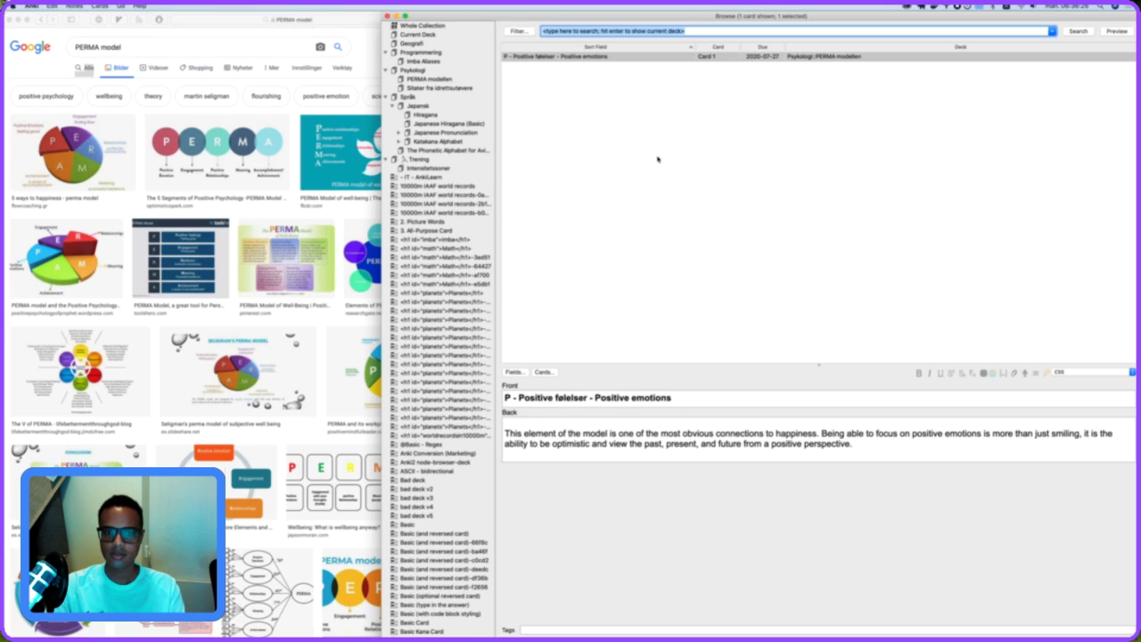
pyautogui.click(638, 181)
# List all cards of the Psykologi deck's PERMA modellen subdeck in the card browser.
pyautogui.click(548, 57)
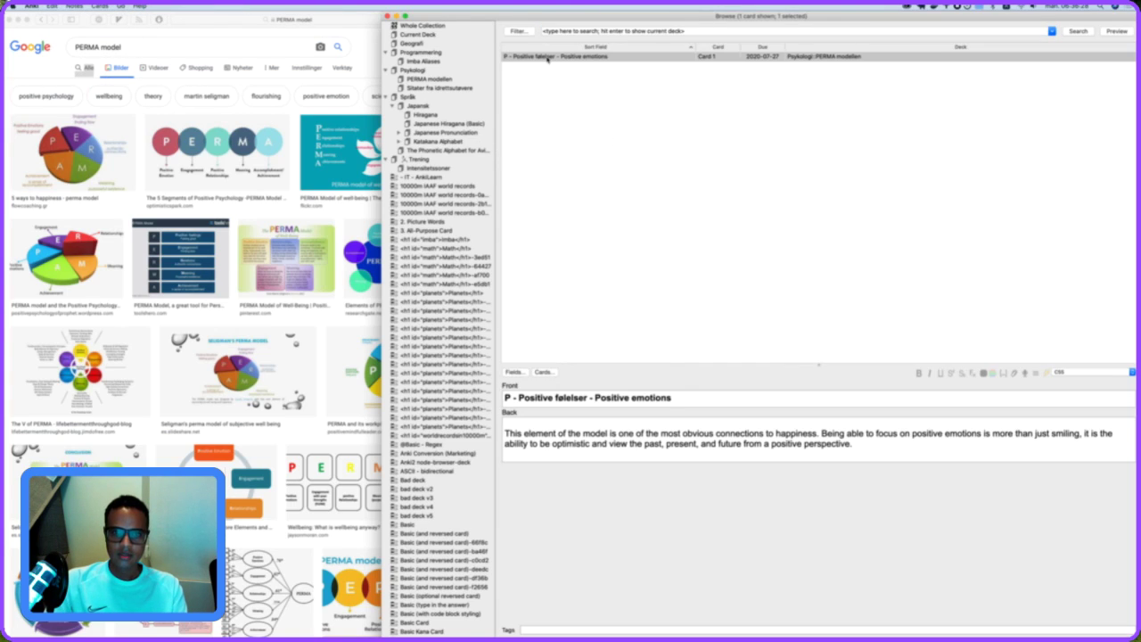
pyautogui.click(429, 78)
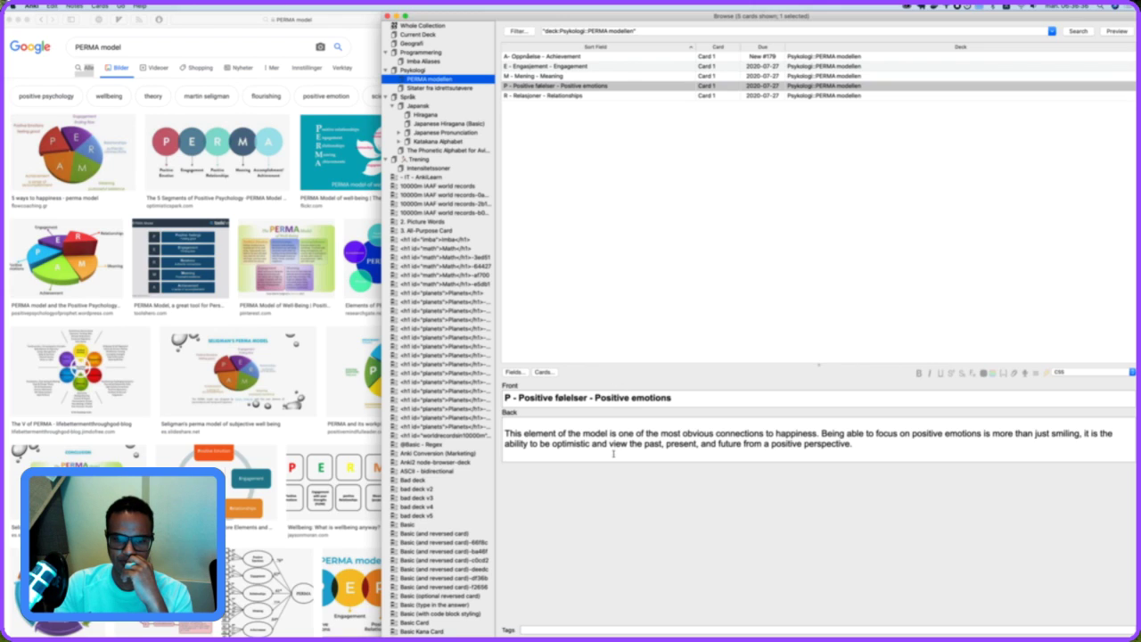
pyautogui.moveTo(590, 396); pyautogui.dragTo(526, 399)
pyautogui.click(705, 250)
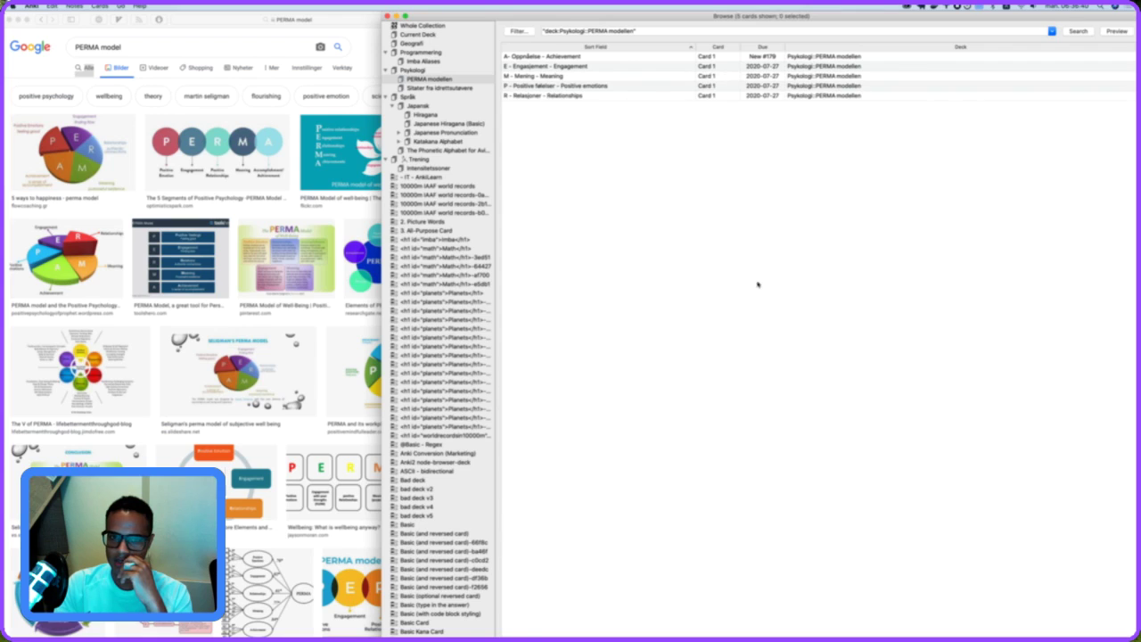
# Select the "R - Relasjoner - Relationships" card, view its note type's fields and close them without changes.
pyautogui.click(569, 96)
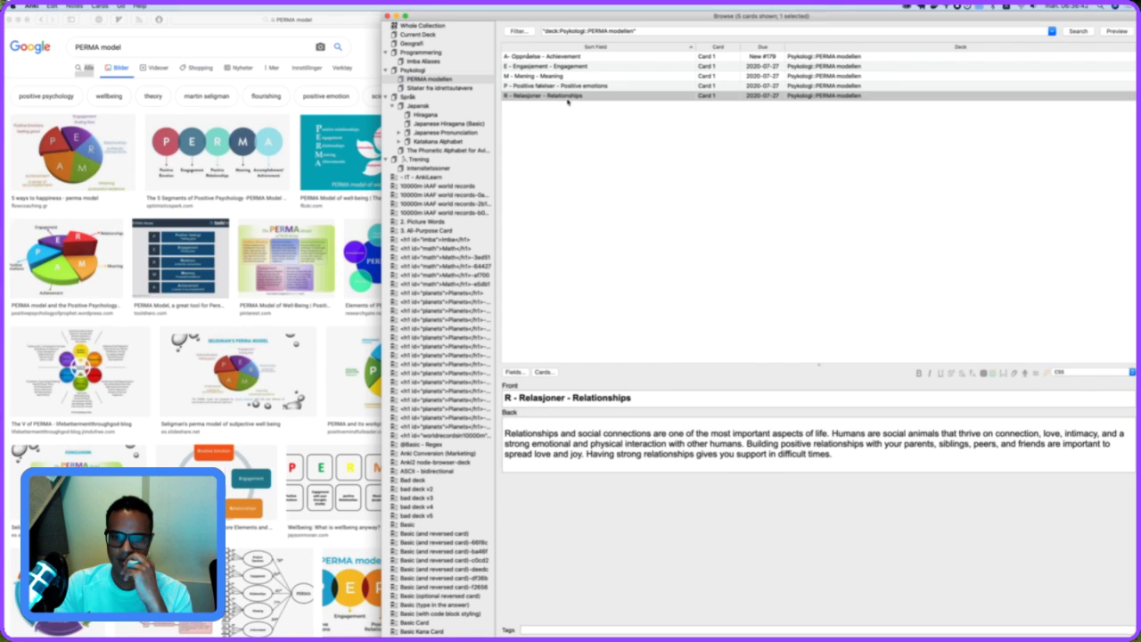
pyautogui.click(529, 372)
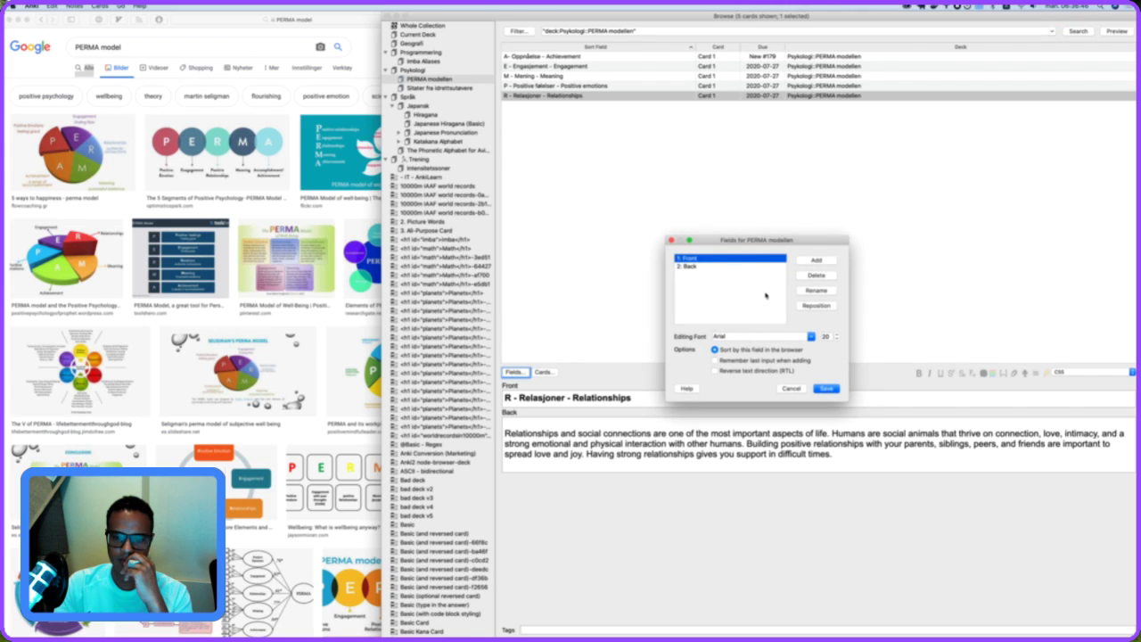
pyautogui.click(791, 389)
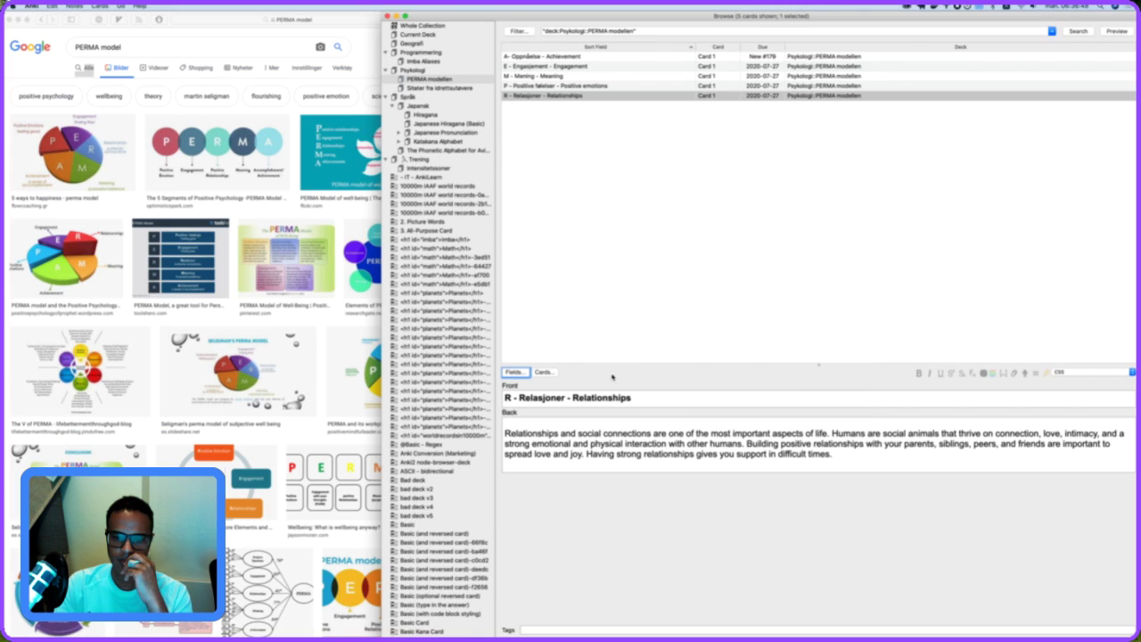
# Open the card types of the PERMA modellen notes, cancel renaming Card 1 and move the window clear of the web page.
pyautogui.click(549, 372)
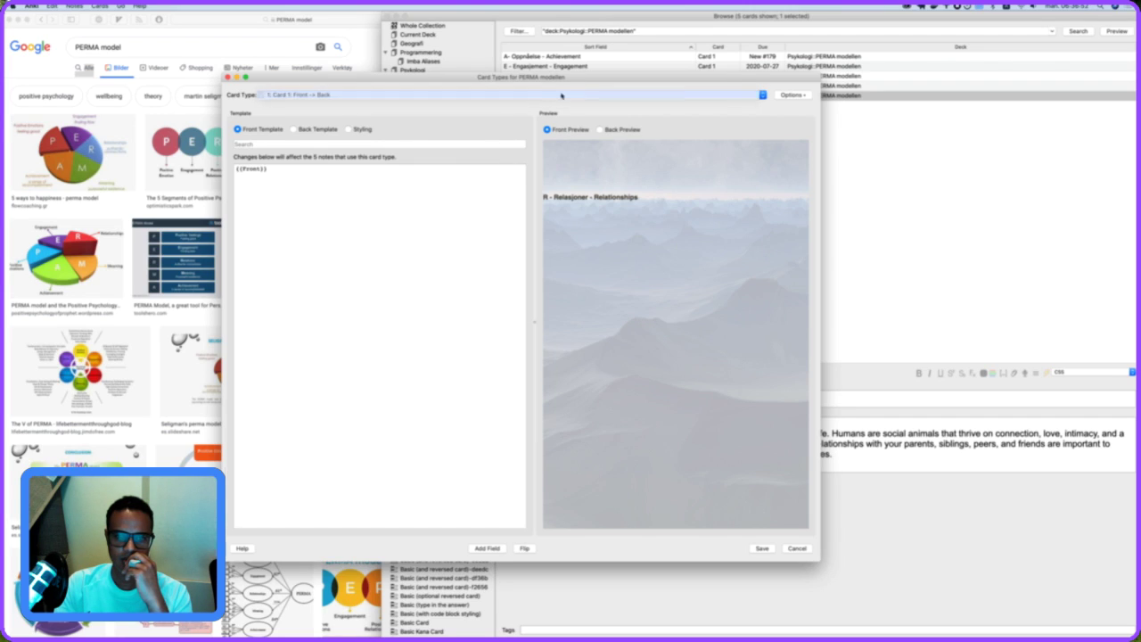
pyautogui.click(793, 95)
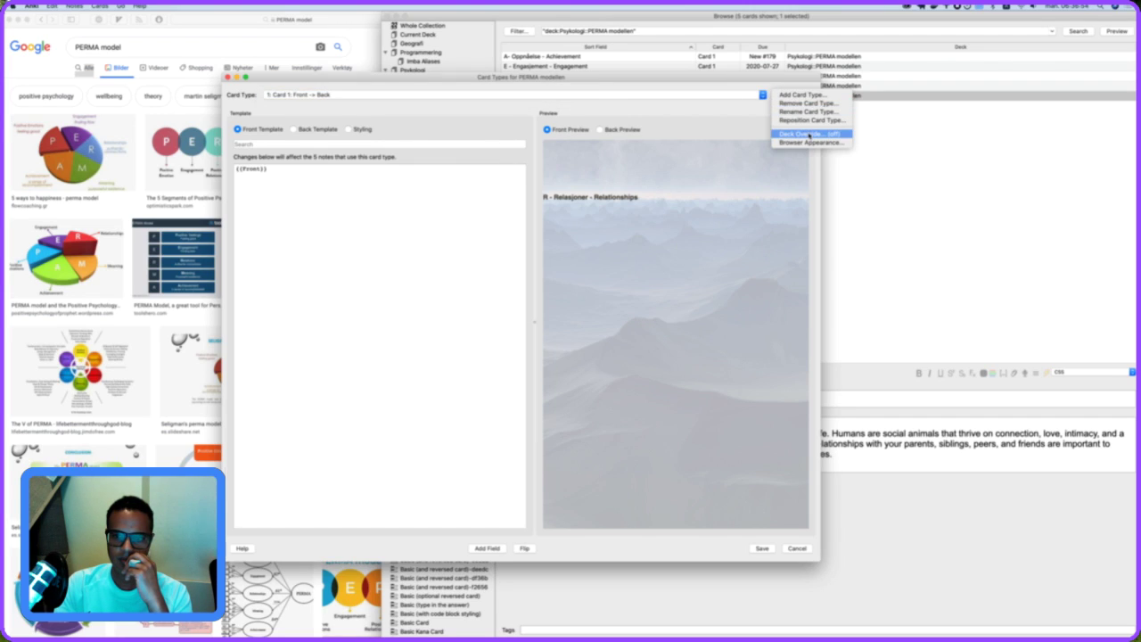
pyautogui.click(807, 112)
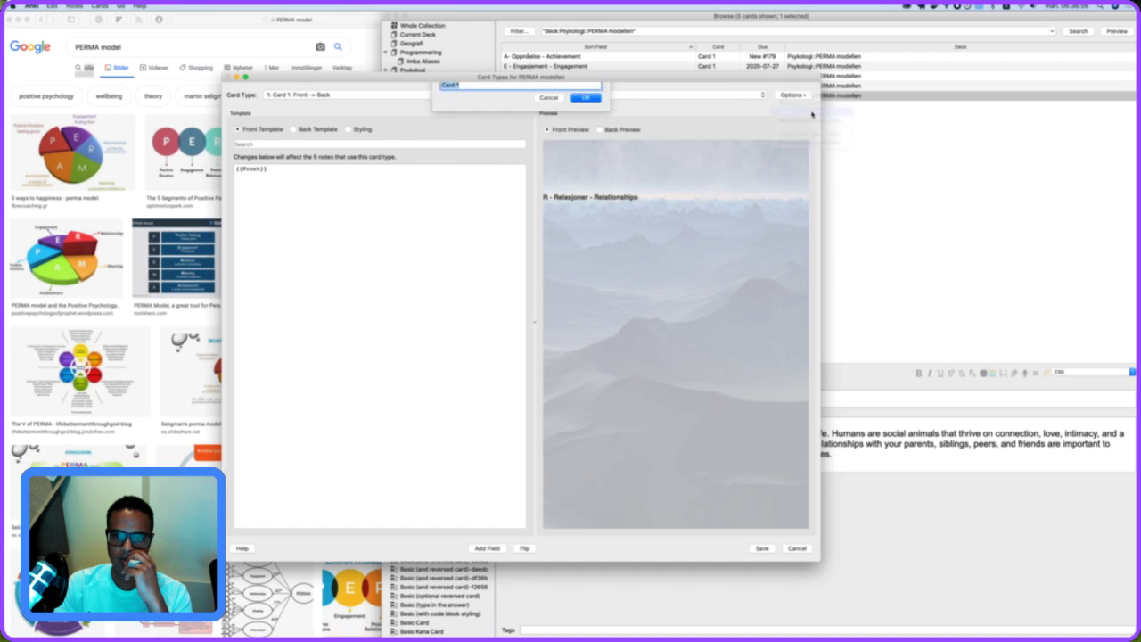
pyautogui.click(549, 119)
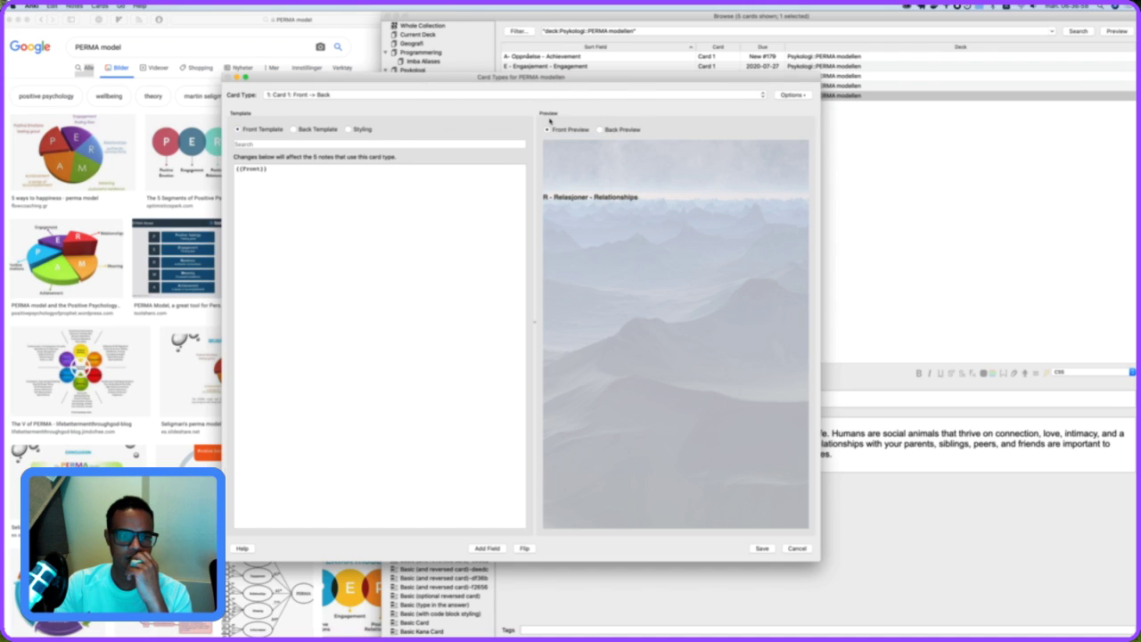
pyautogui.moveTo(489, 78); pyautogui.dragTo(761, 112)
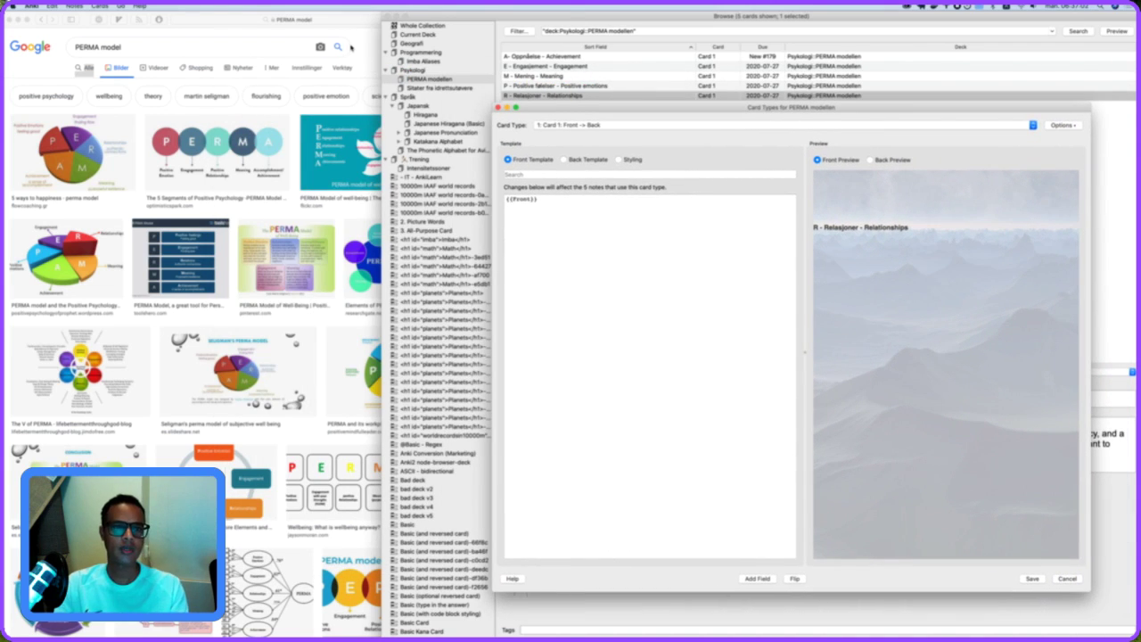
# Switch to Safari and search the web for "anki change" in a new tab.
pyautogui.click(351, 49)
pyautogui.press('super+t')
pyautogui.write('anki change')
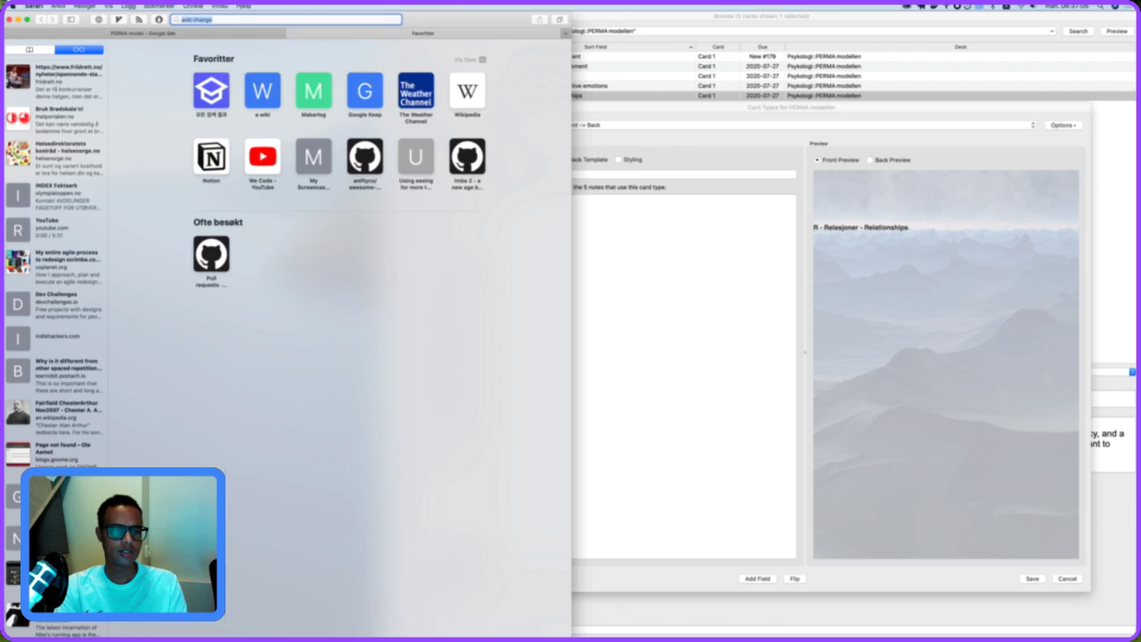
pyautogui.press('Return')
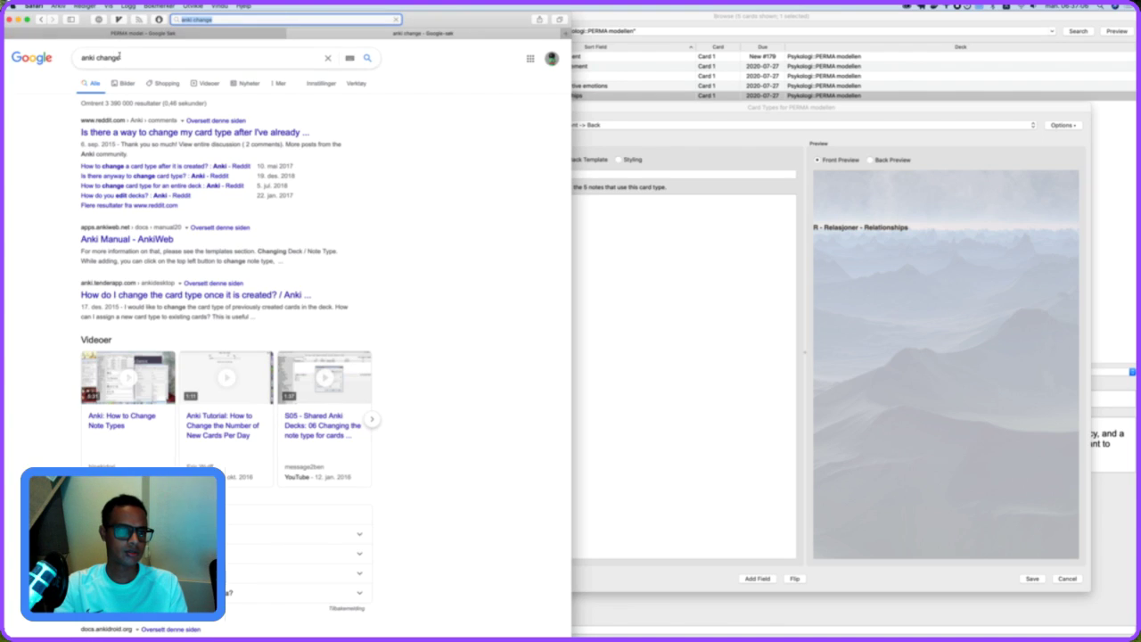
# Extend the query text to "anki change card" and open the Reddit result about changing the card type in a background tab.
pyautogui.click(140, 56)
pyautogui.write('c')
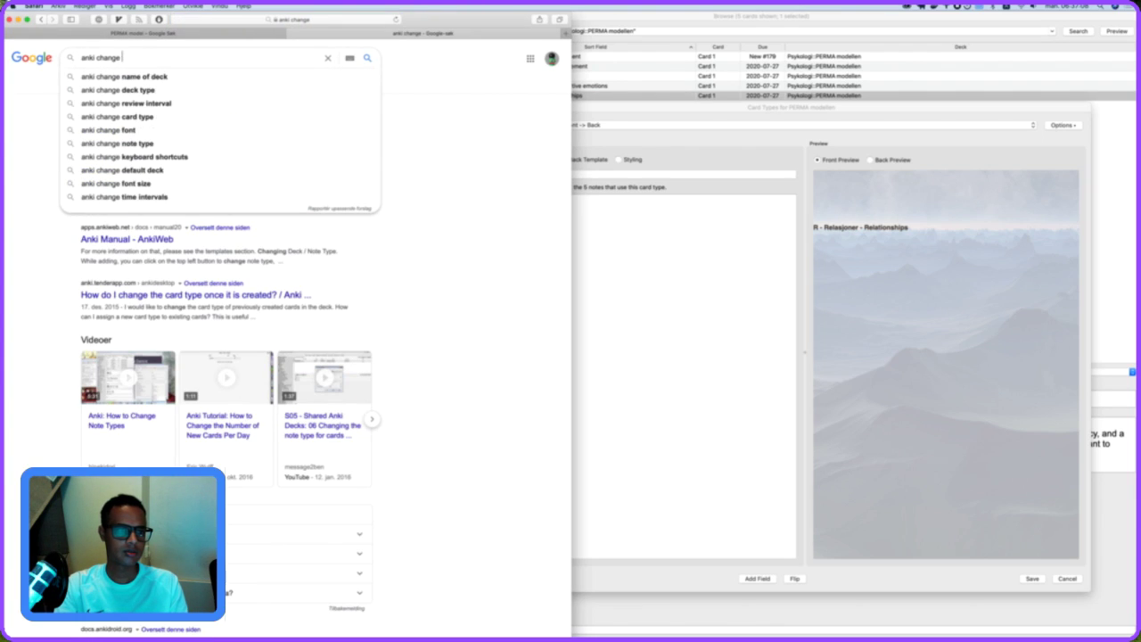
pyautogui.write('ard')
pyautogui.press('Return')
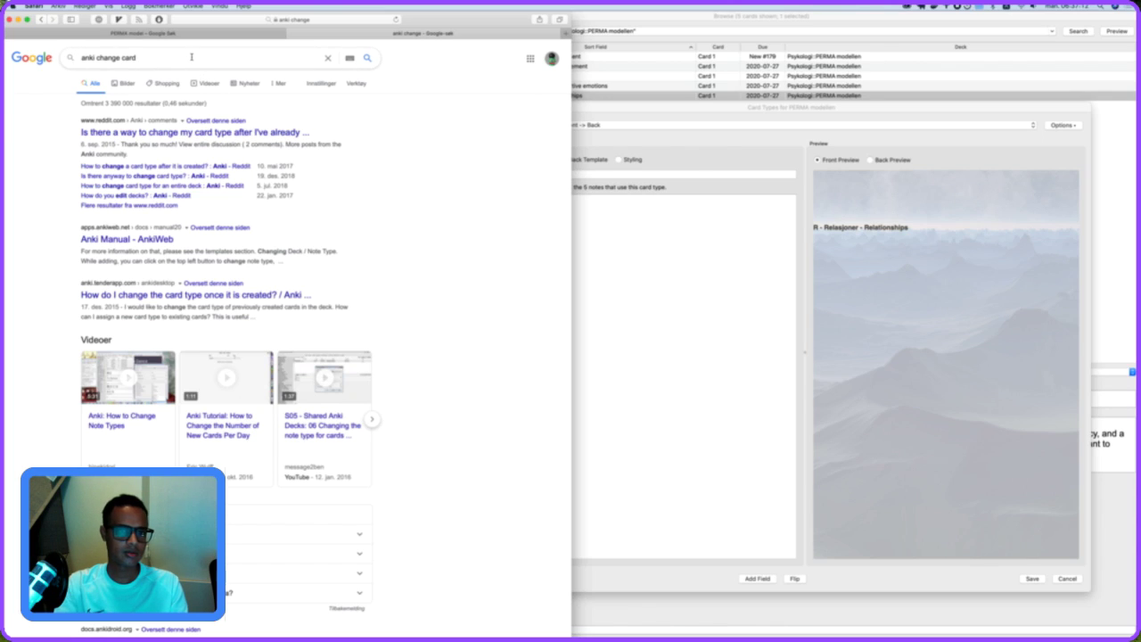
pyautogui.keyDown('super'); pyautogui.click(196, 134); pyautogui.keyUp('super')
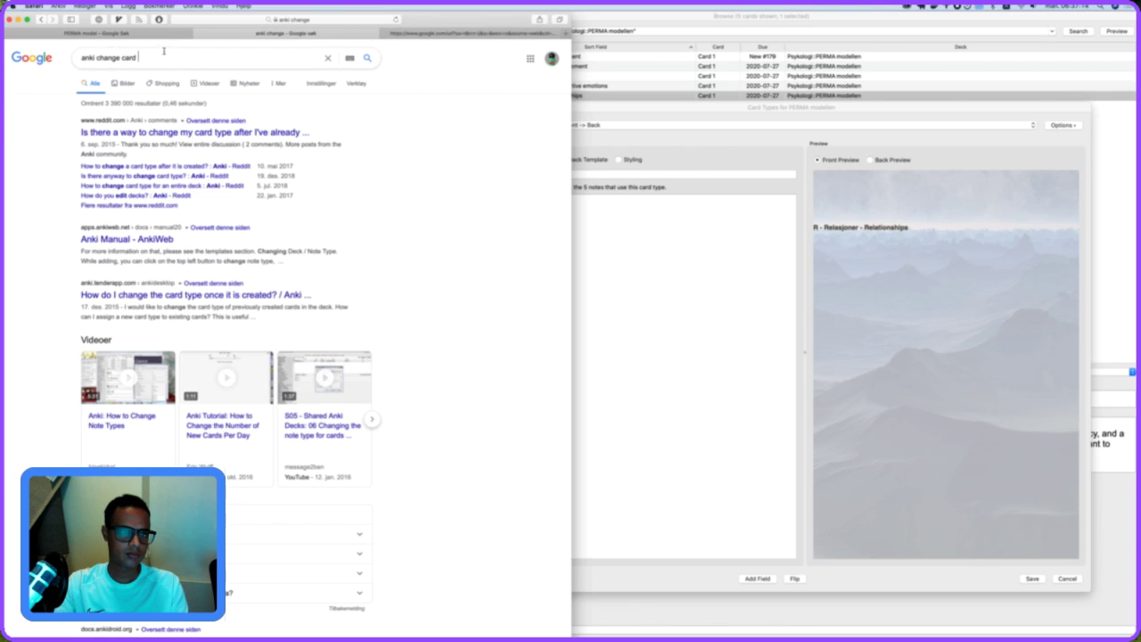
# Search for "anki change card type to cloze" and open the Reddit thread "Why do I have to change card type to use cloze?".
pyautogui.click(164, 54)
pyautogui.write('type to c')
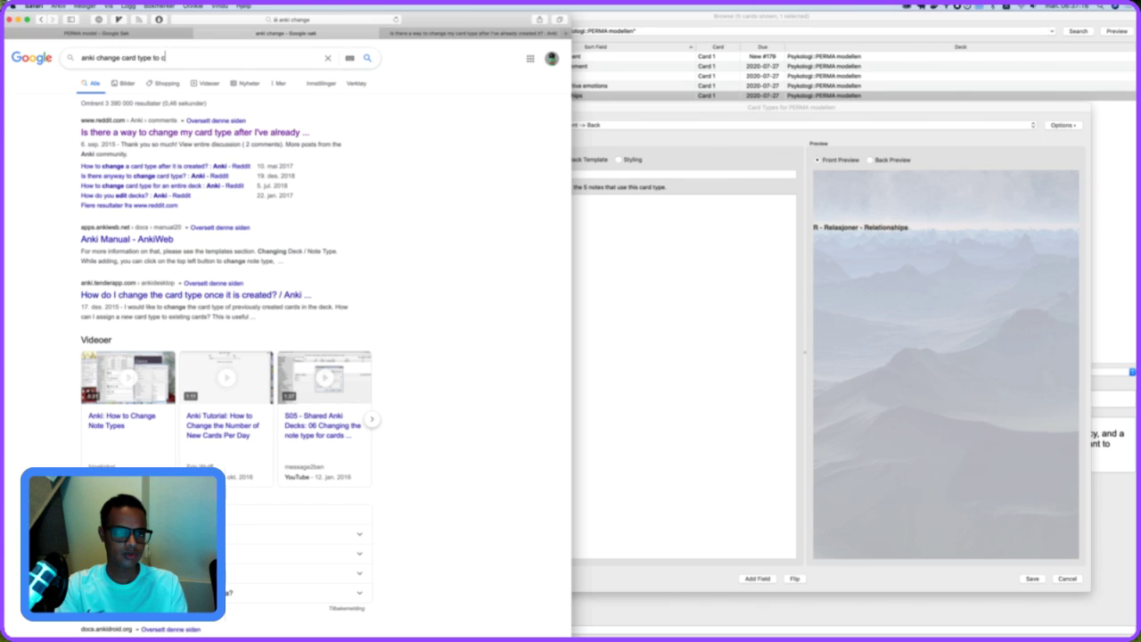
pyautogui.write('loze')
pyautogui.press('Return')
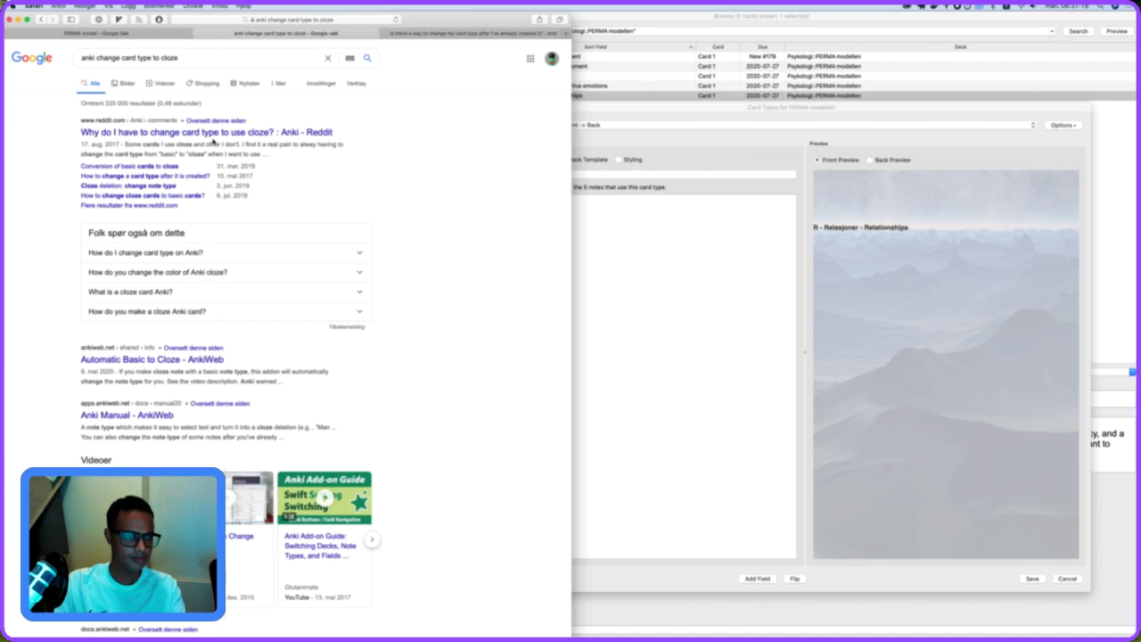
pyautogui.click(204, 133)
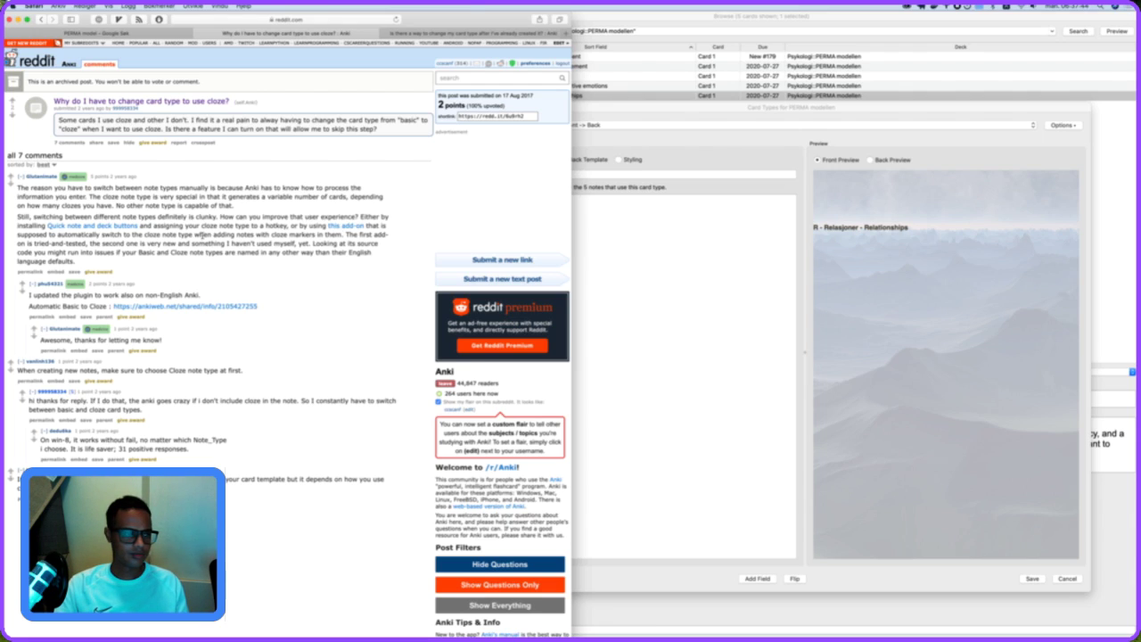
# Open the thread's Quick note and deck buttons and Automatic Basic to Cloze add-on links in new tabs and view the Automatic Basic to Cloze page.
pyautogui.keyDown('super'); pyautogui.click(117, 229); pyautogui.keyUp('super')
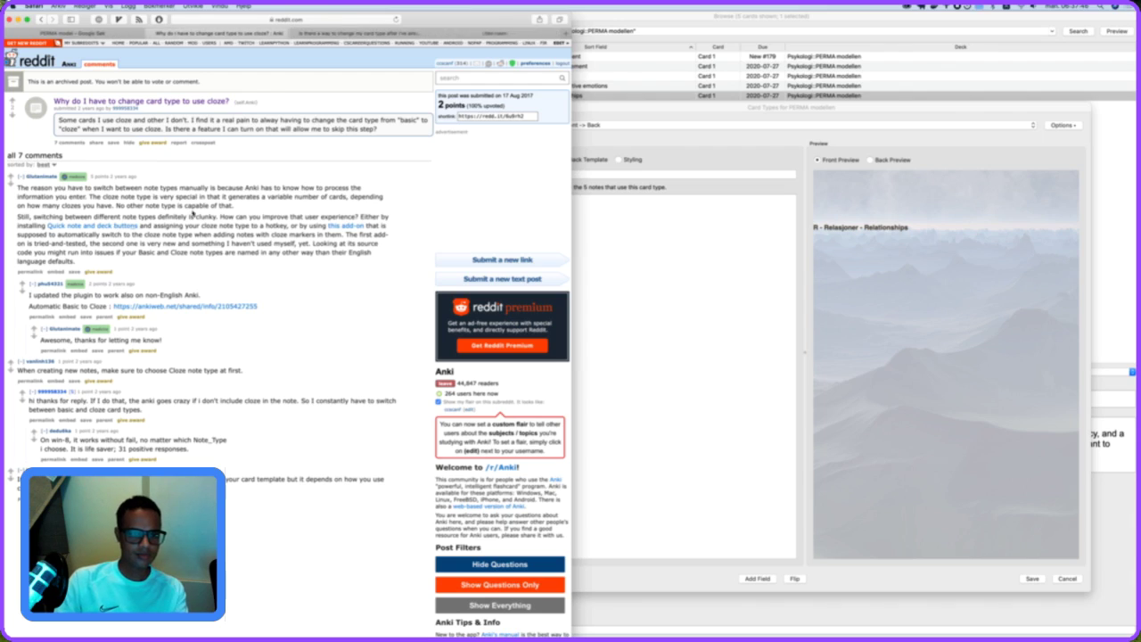
pyautogui.keyDown('super'); pyautogui.click(344, 227); pyautogui.keyUp('super')
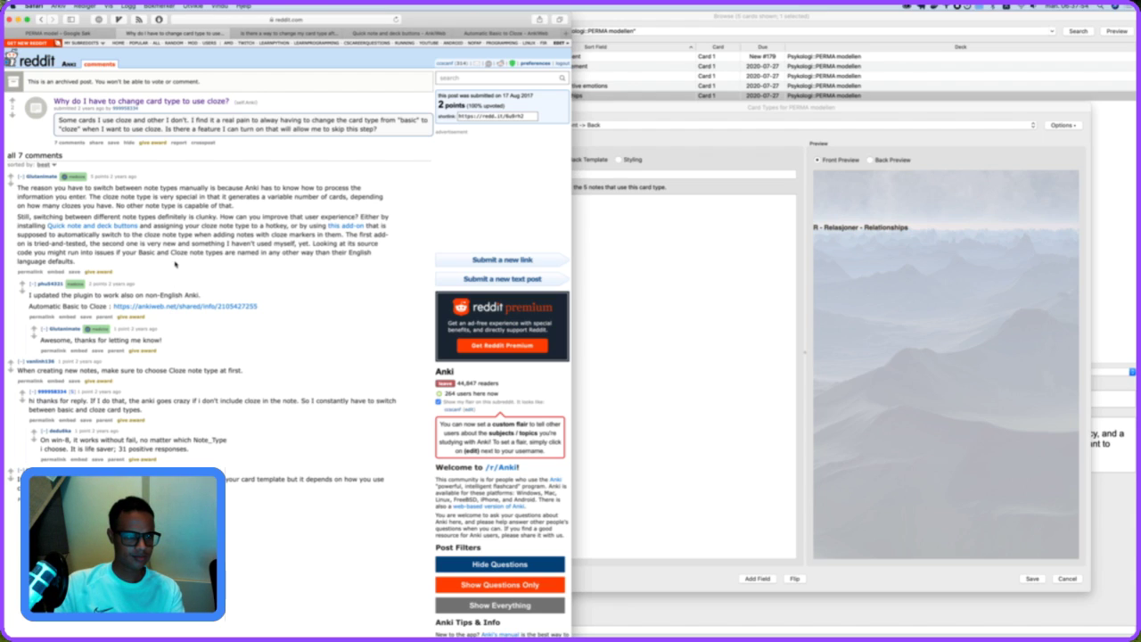
pyautogui.scroll(-1, 175, 264)
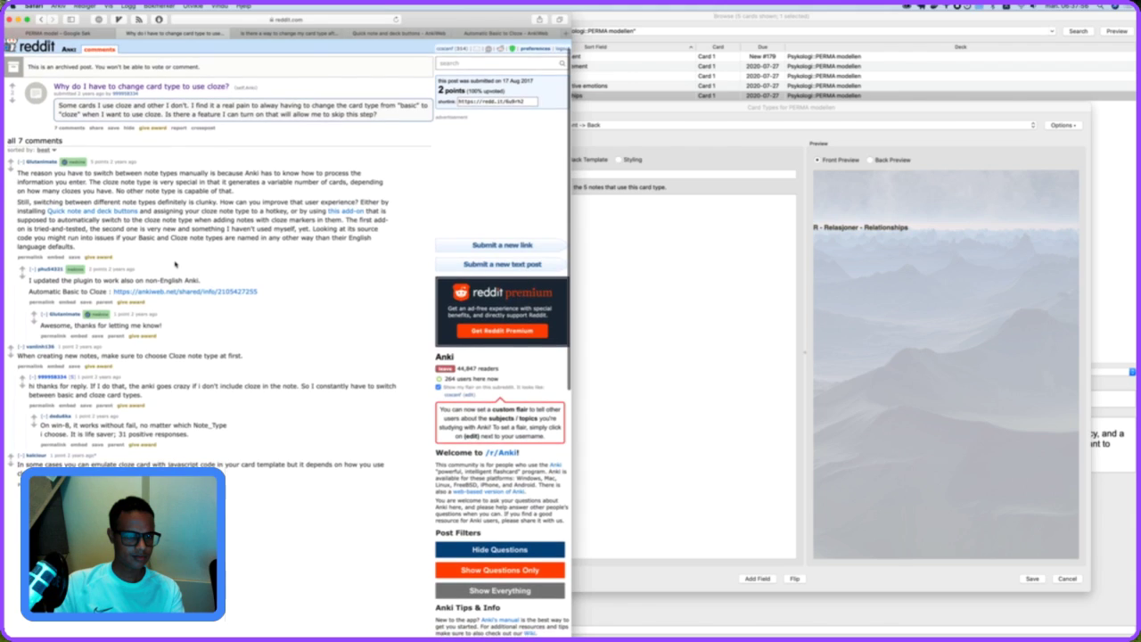
pyautogui.scroll(-1, 238, 240)
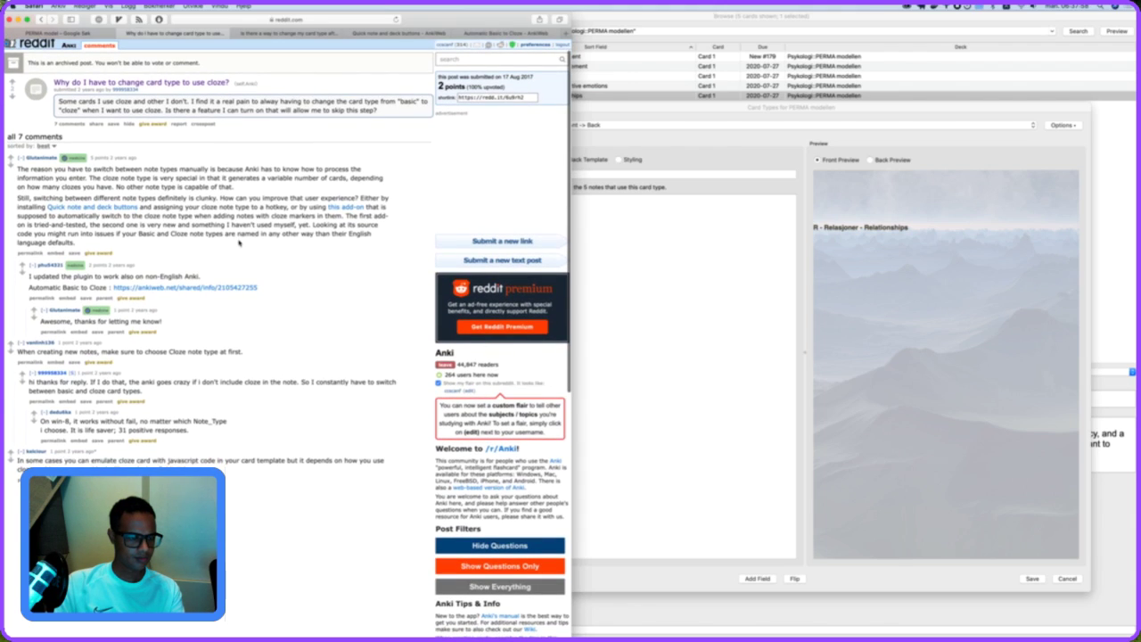
pyautogui.keyDown('super'); pyautogui.click(203, 288); pyautogui.keyUp('super')
pyautogui.scroll(-1, 191, 299)
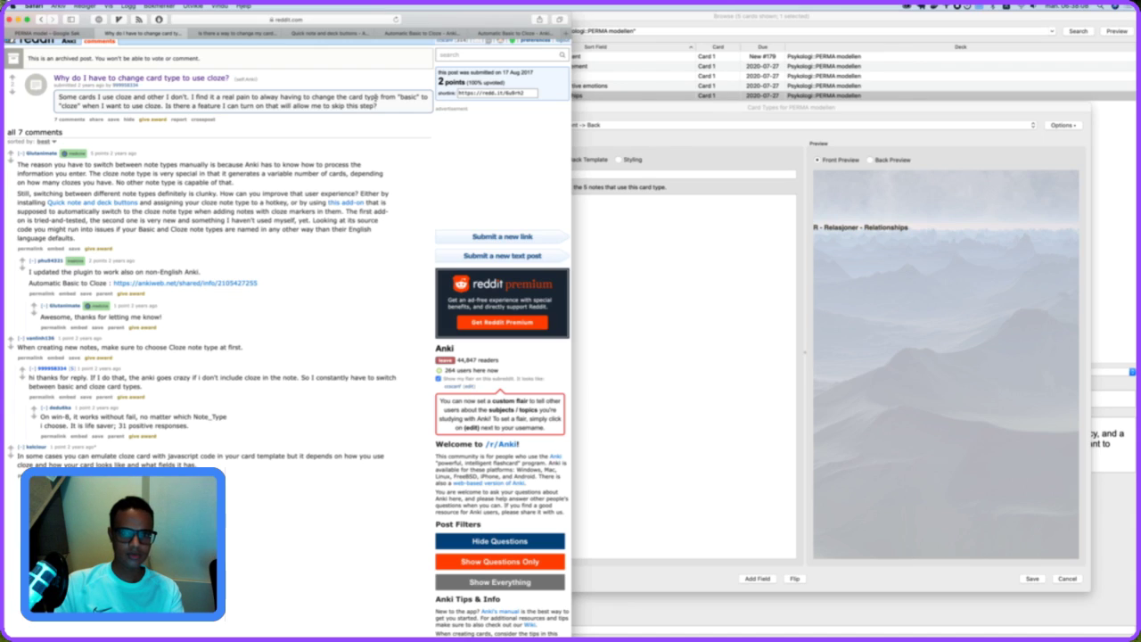
pyautogui.click(513, 33)
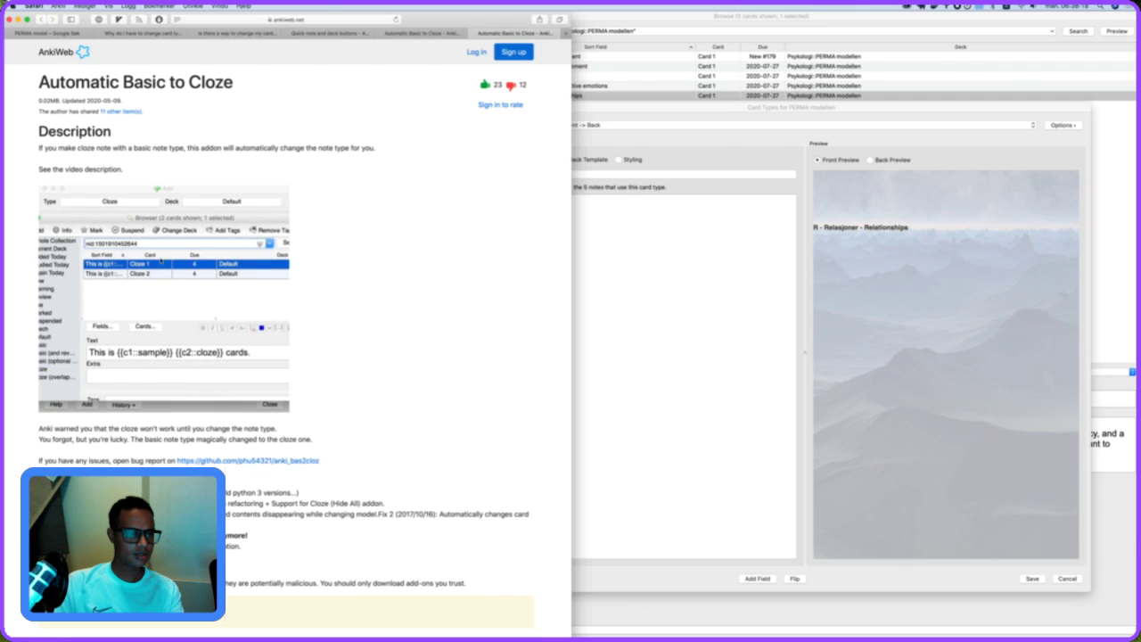
# Switch to Anki and review the back template, styling and front template of the PERMA modellen card type.
pyautogui.click(667, 270)
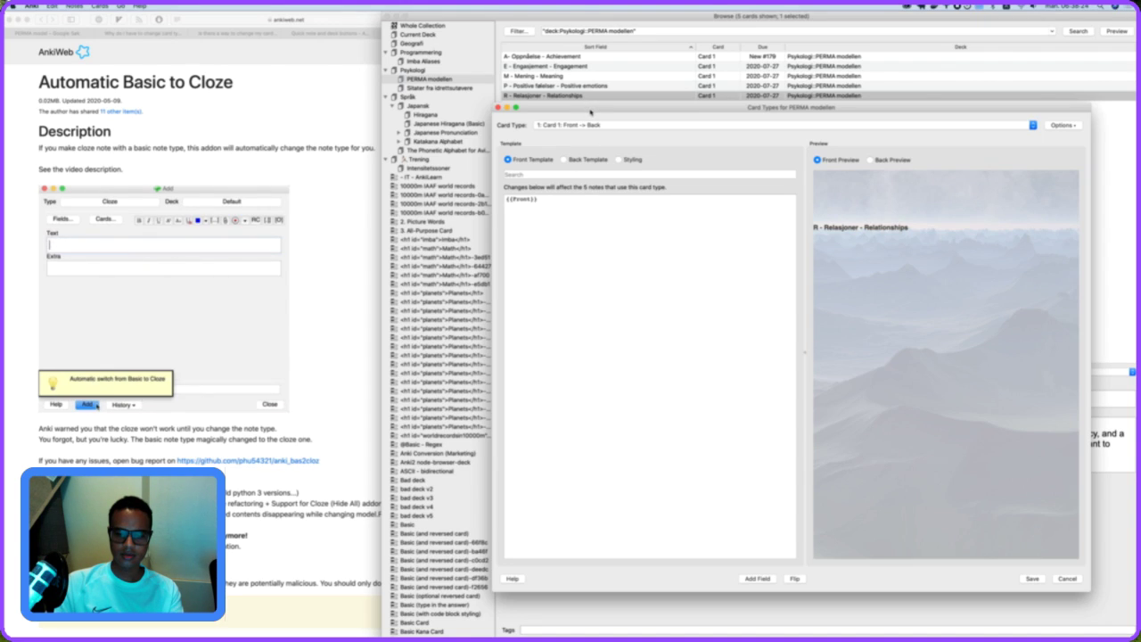
pyautogui.click(584, 159)
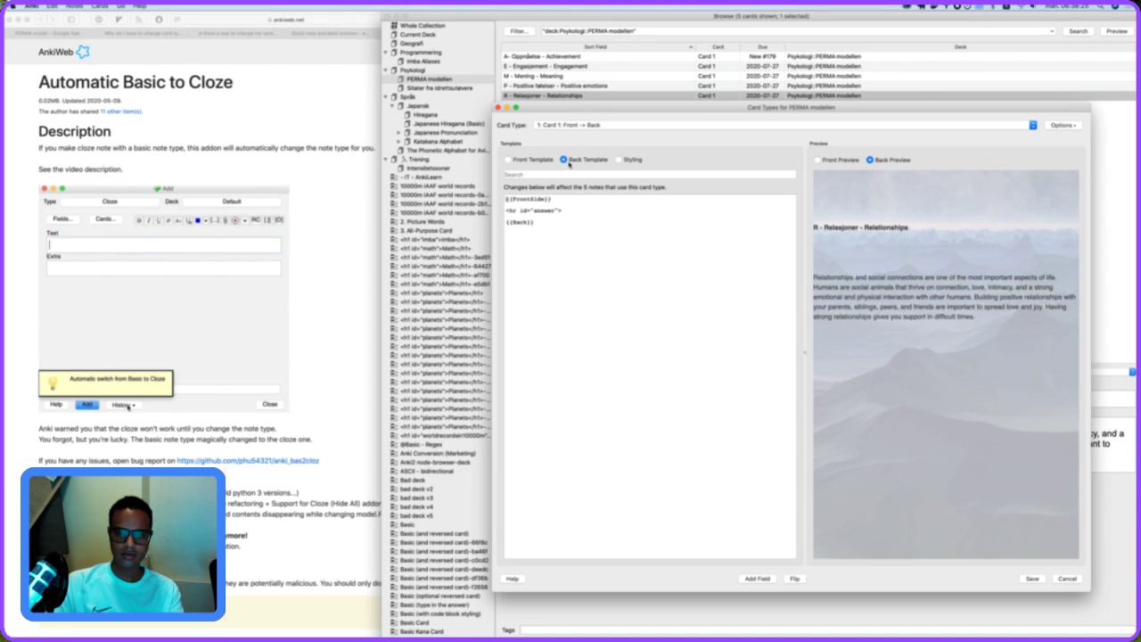
pyautogui.click(621, 159)
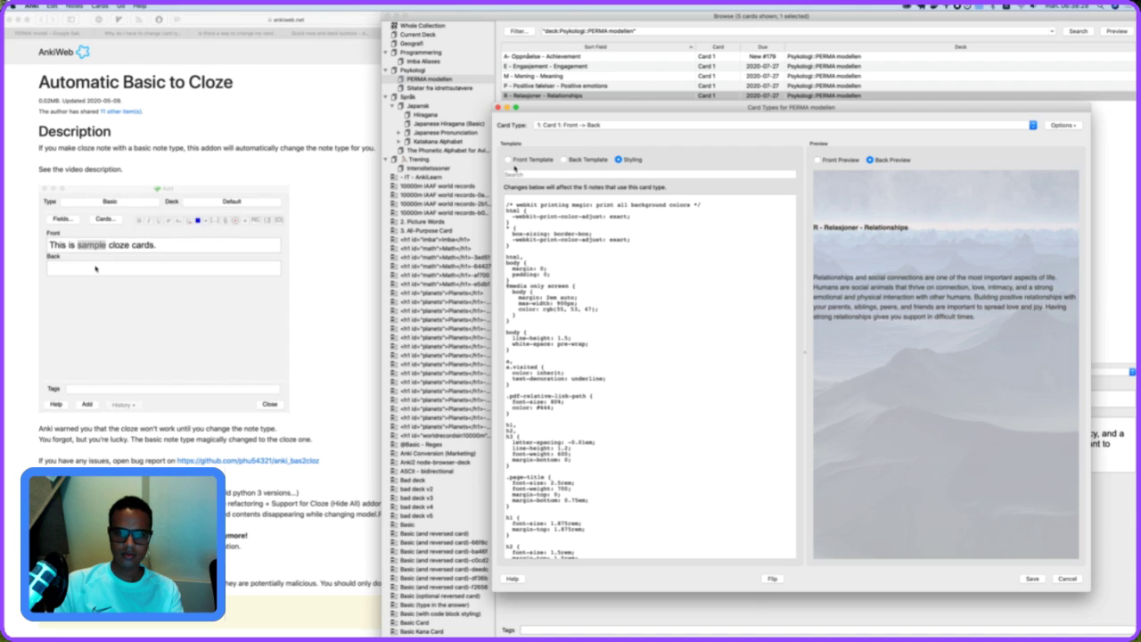
pyautogui.click(508, 160)
# Switch to Safari and read the description and fix notes of the Automatic Basic to Cloze add-on.
pyautogui.click(214, 220)
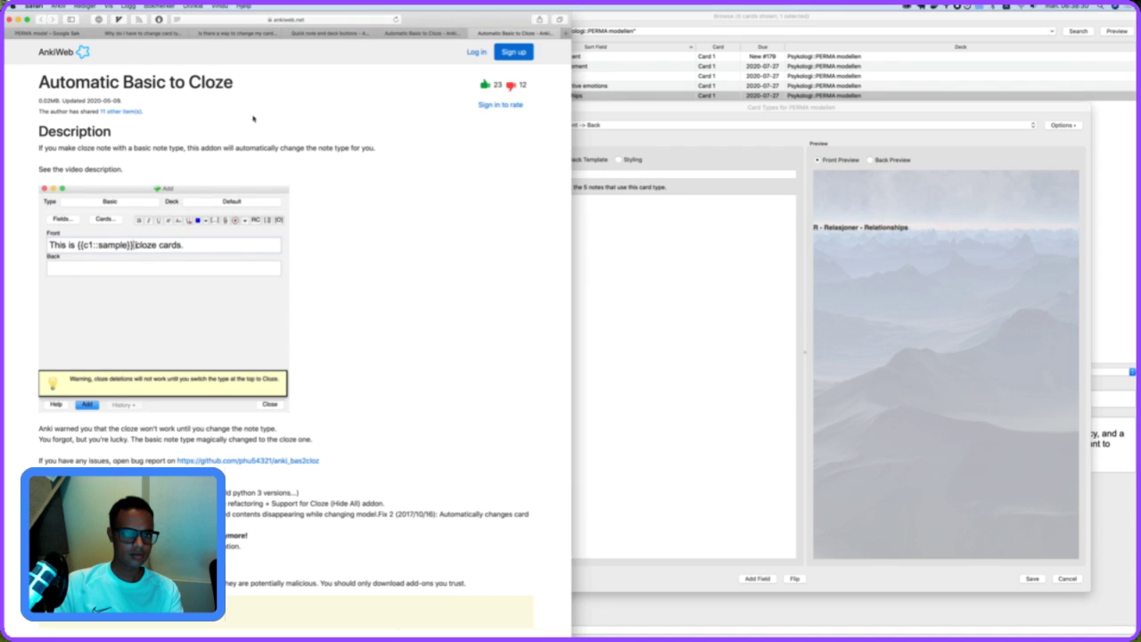
pyautogui.scroll(-2, 153, 123)
pyautogui.scroll(-1, 154, 122)
pyautogui.scroll(1, 153, 122)
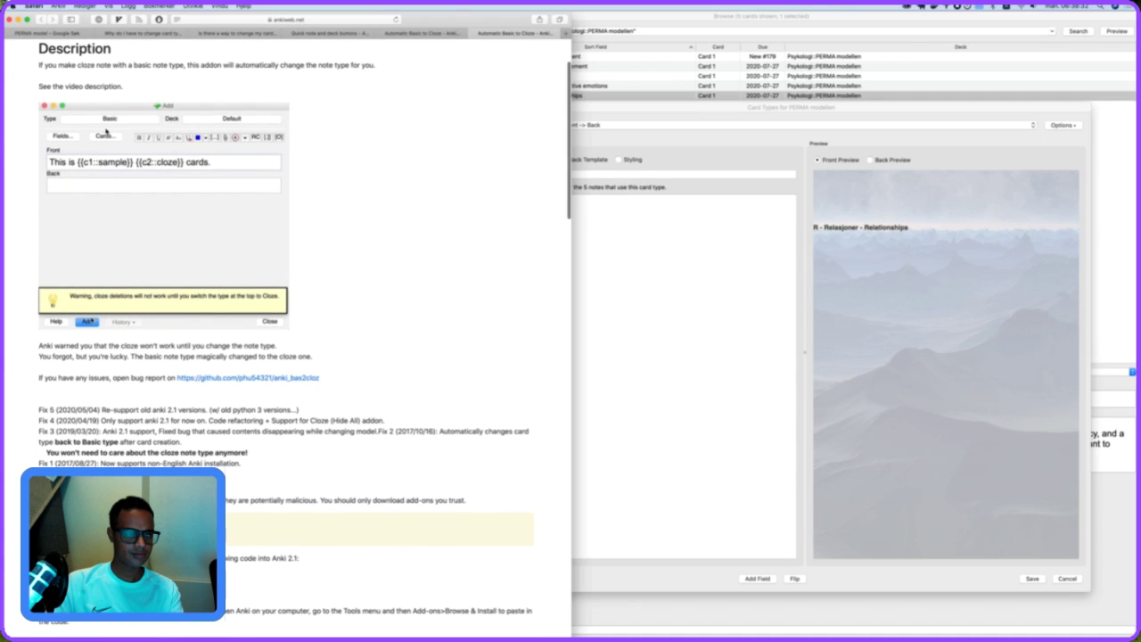
pyautogui.scroll(1, 102, 123)
# Switch to Anki, close the card types dialog for PERMA modellen, and select the "A- Oppnåelse - Achievement" card.
pyautogui.click(705, 133)
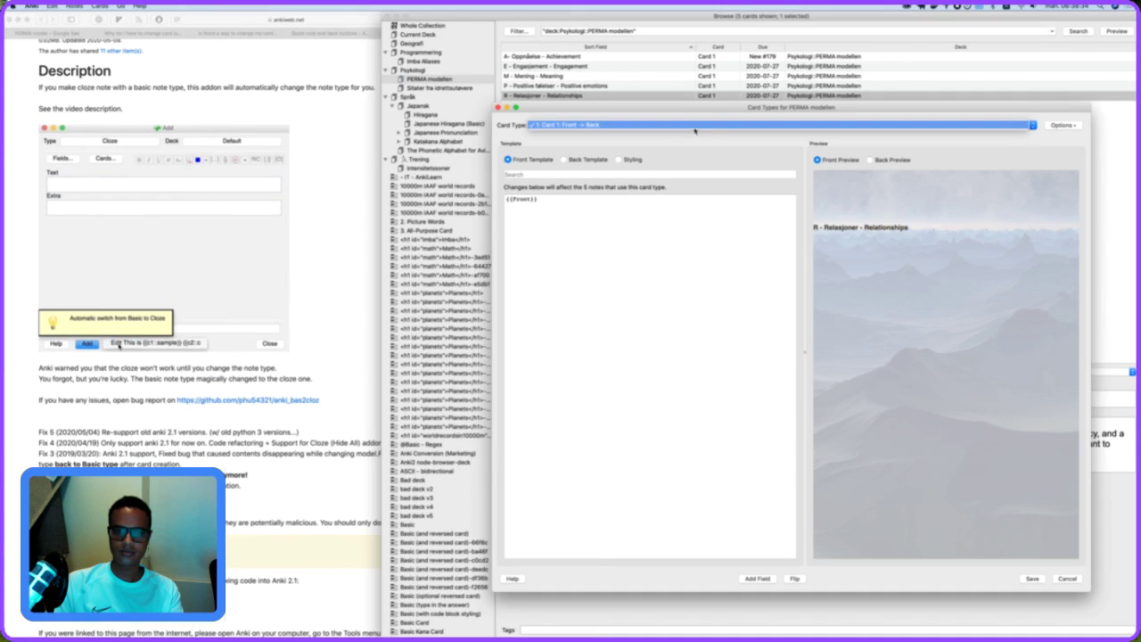
pyautogui.click(1032, 116)
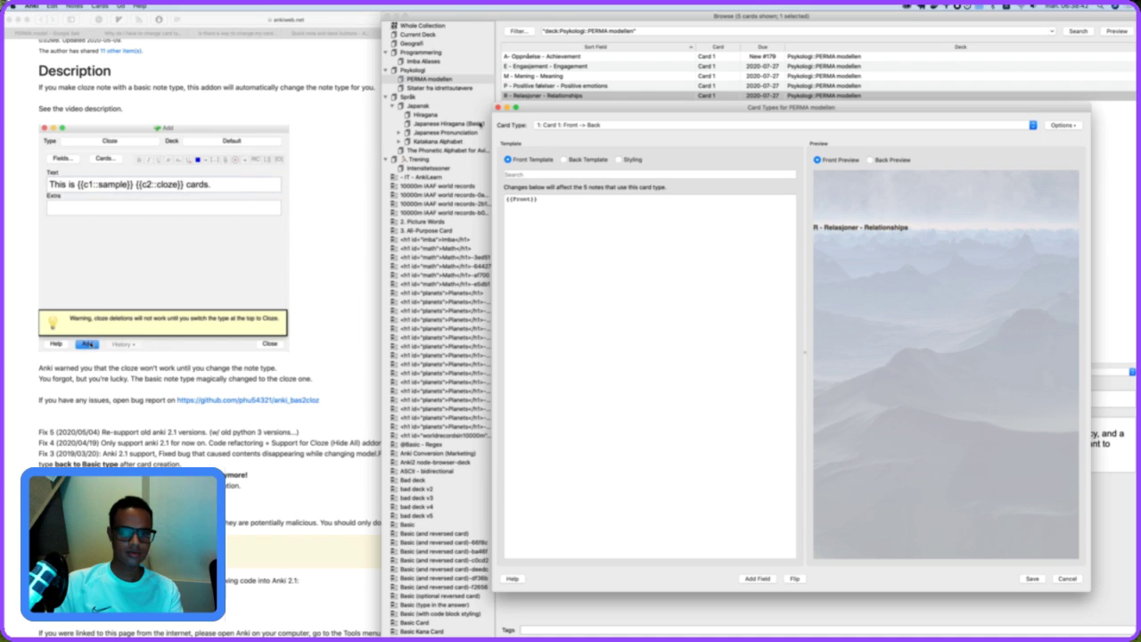
pyautogui.click(498, 107)
pyautogui.click(621, 321)
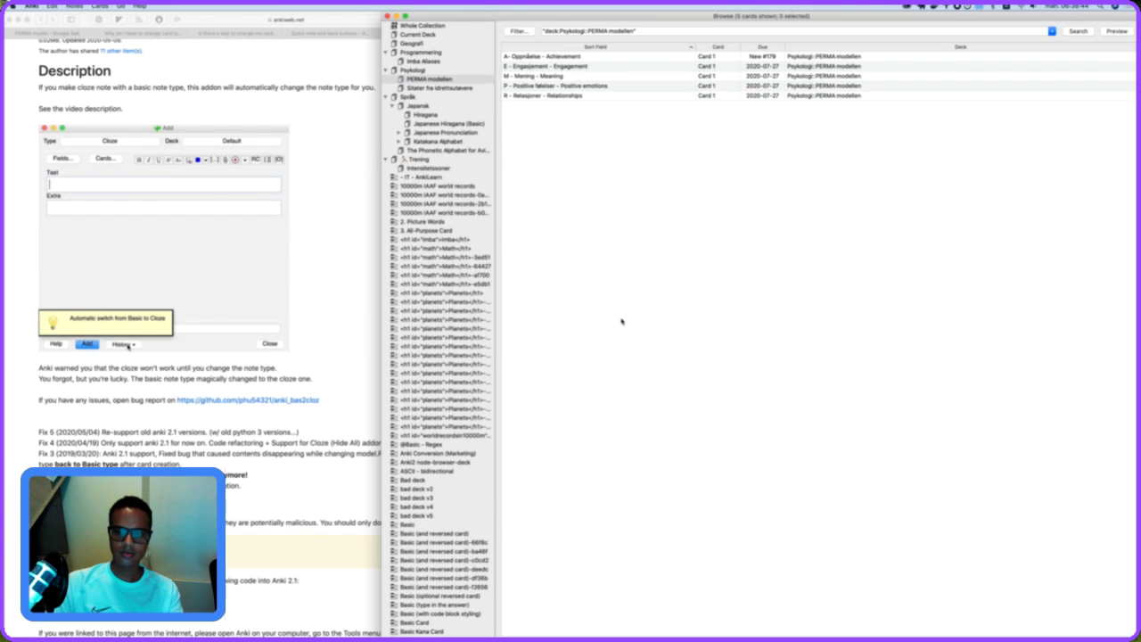
pyautogui.click(583, 56)
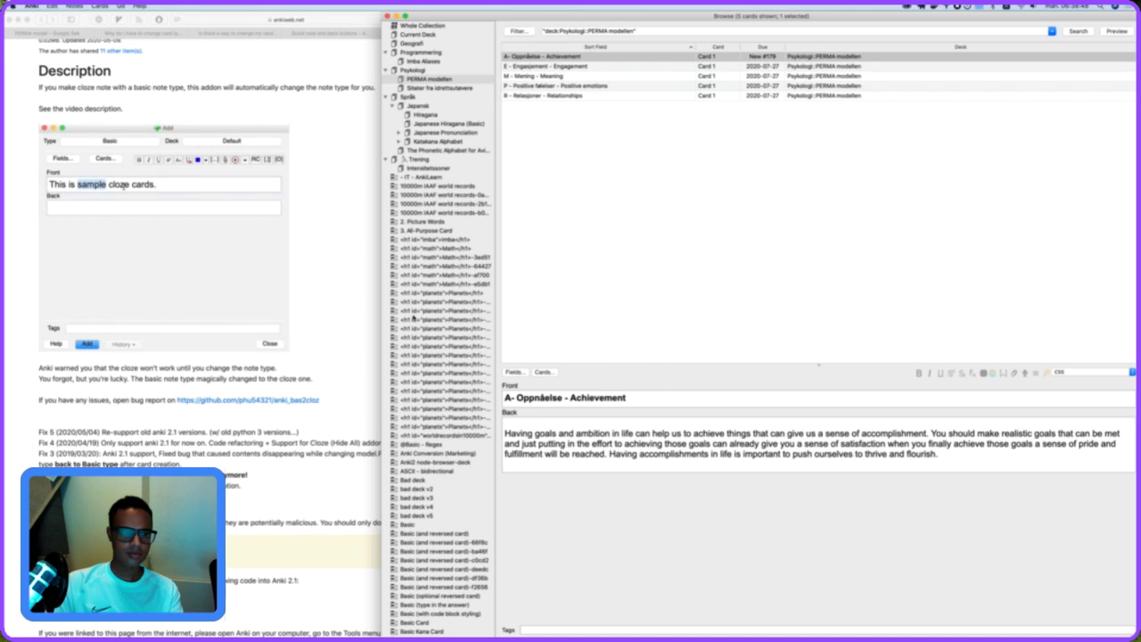
pyautogui.click(330, 238)
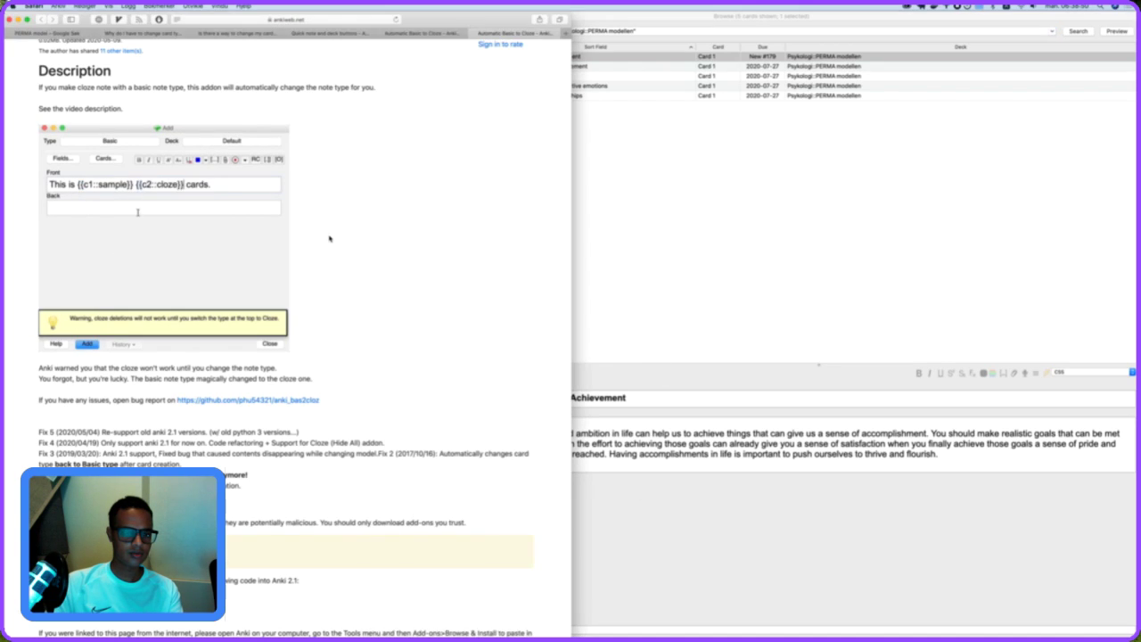
pyautogui.scroll(2, 330, 238)
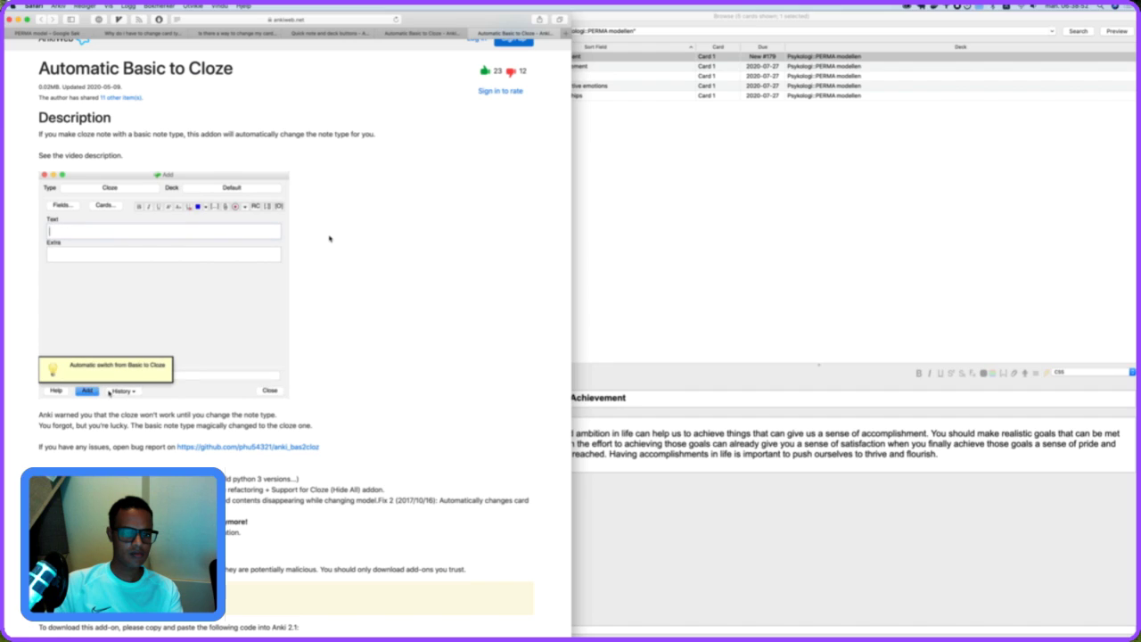
pyautogui.scroll(1, 312, 166)
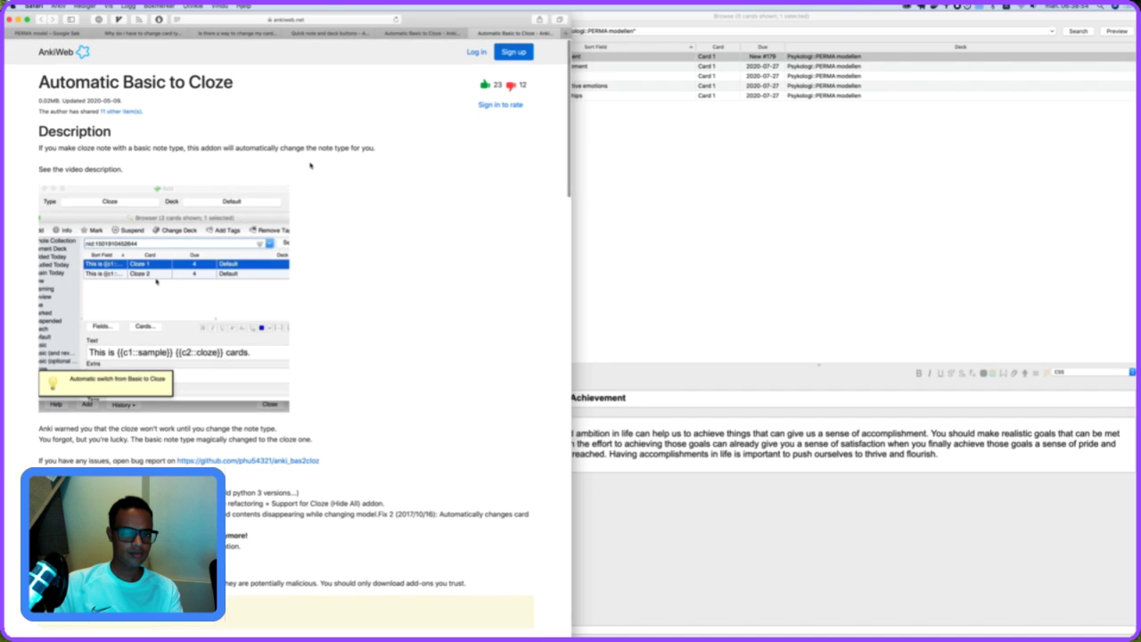
pyautogui.scroll(-5, 329, 426)
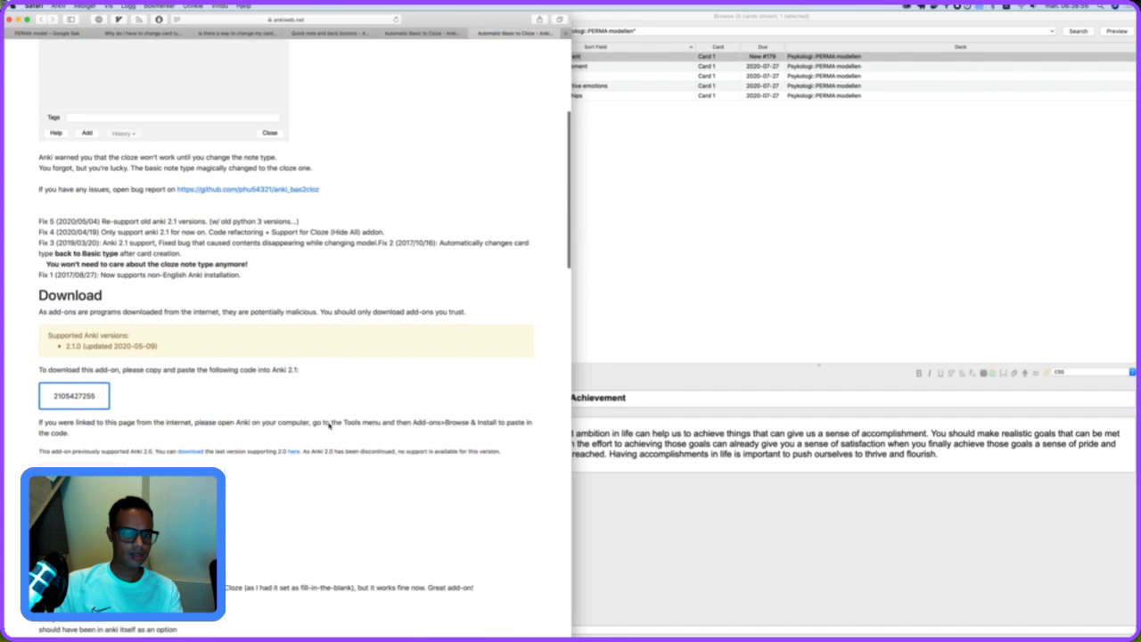
pyautogui.doubleClick(78, 403)
pyautogui.press('super+c')
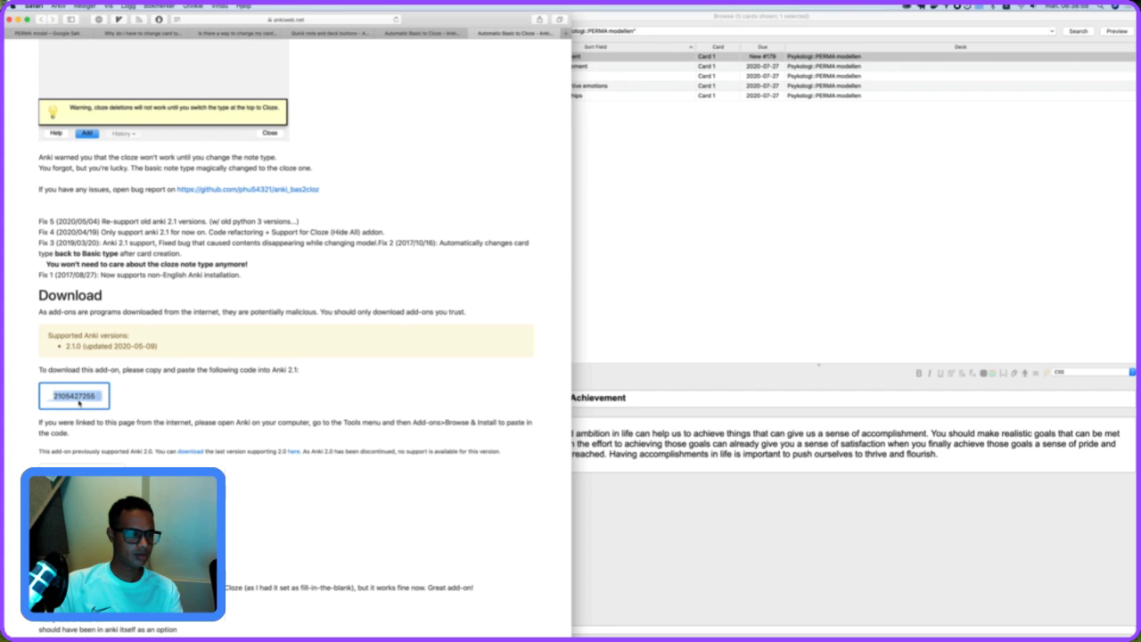
# Switch to Anki and close the card browser to return to the main deck list.
pyautogui.click(667, 255)
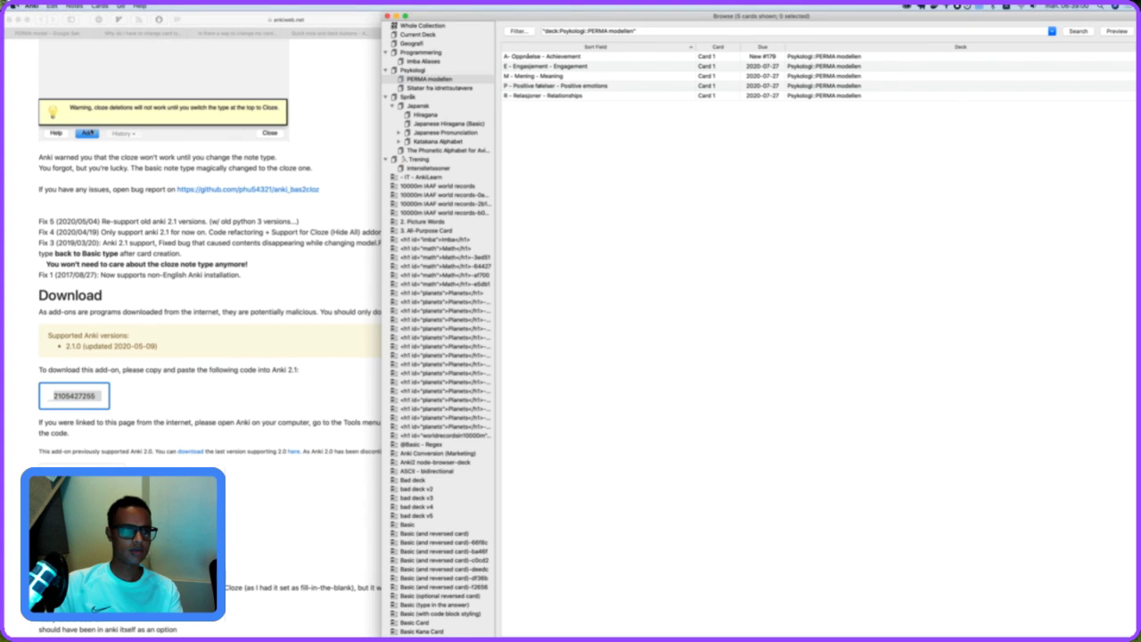
pyautogui.click(31, 7)
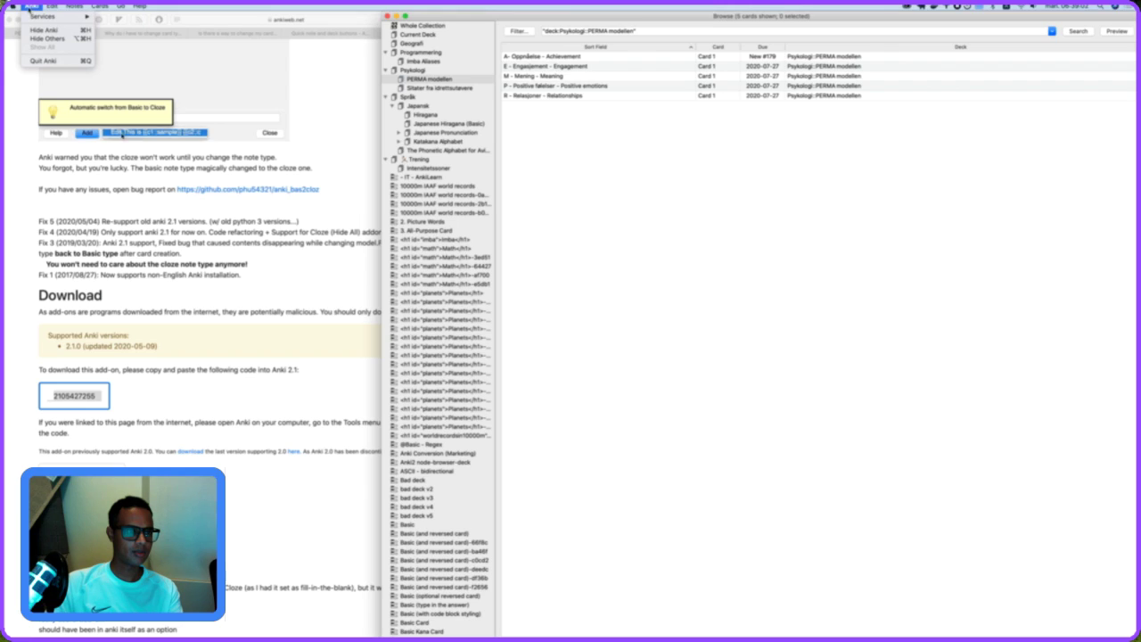
pyautogui.moveTo(140, 7)
pyautogui.click(31, 5)
pyautogui.click(53, 5)
pyautogui.click(707, 206)
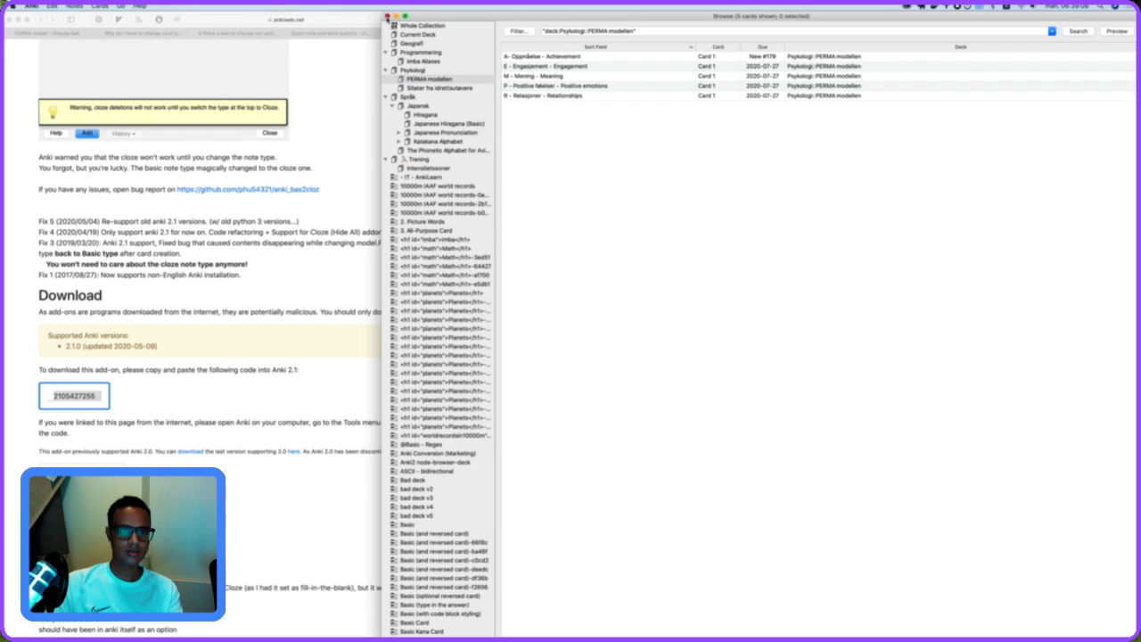
pyautogui.click(388, 17)
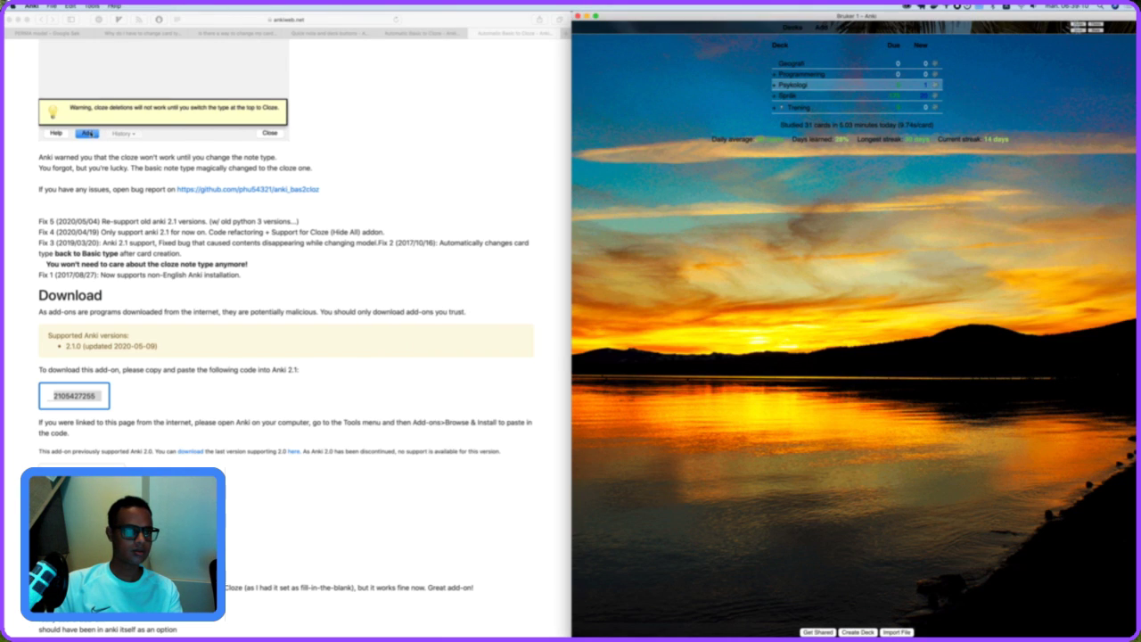
pyautogui.click(92, 6)
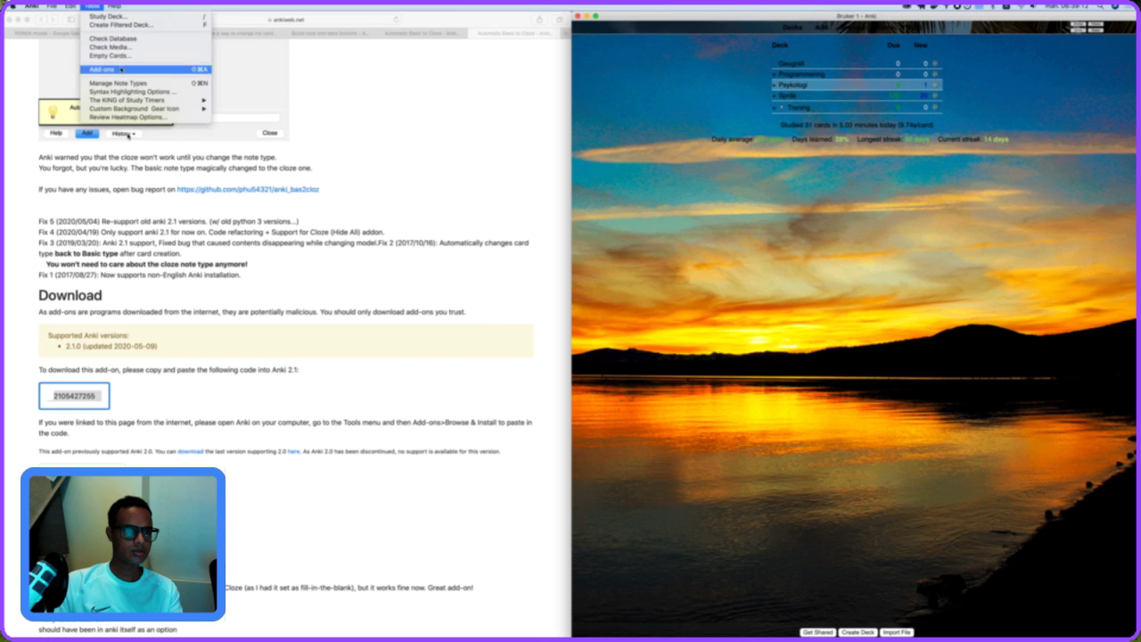
pyautogui.click(121, 69)
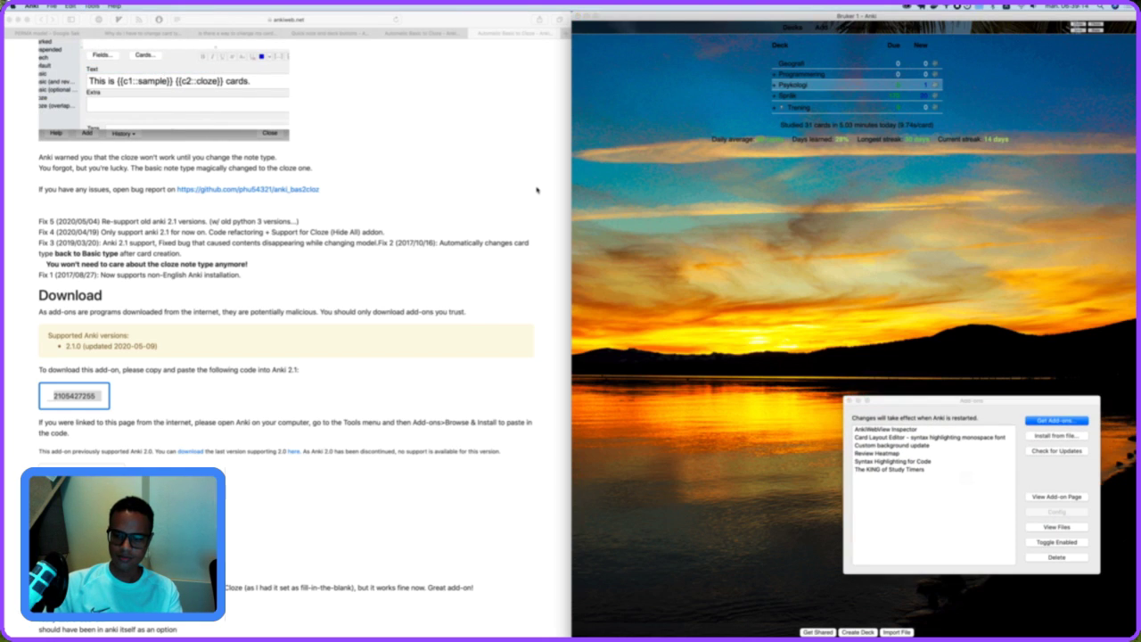
pyautogui.press('Return')
pyautogui.press('super+v')
pyautogui.press('Return')
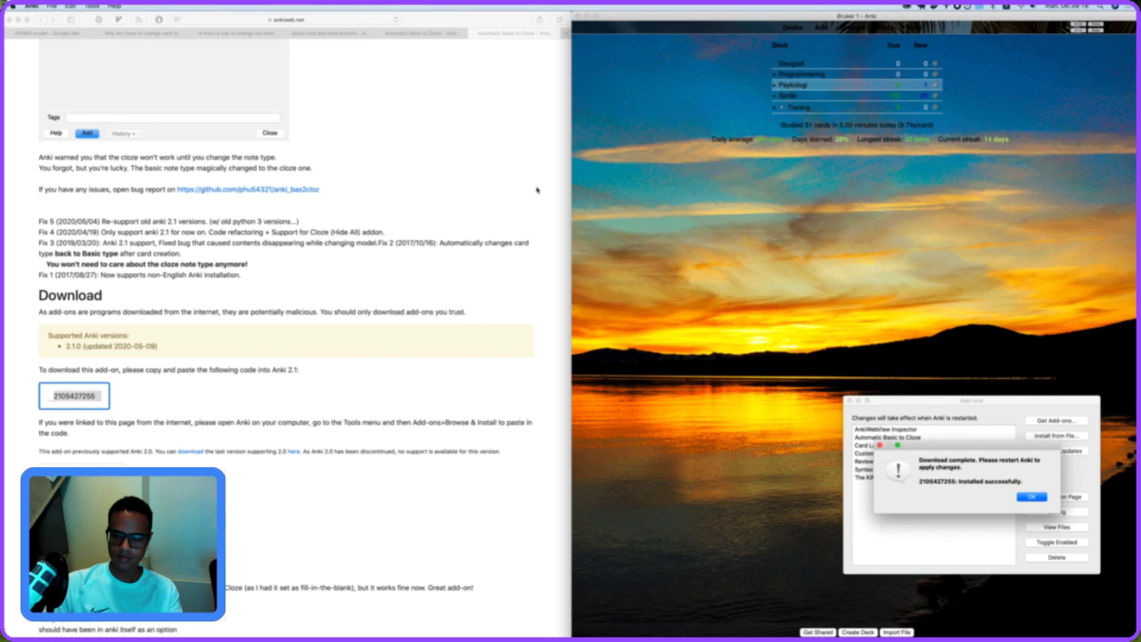
pyautogui.press('Return')
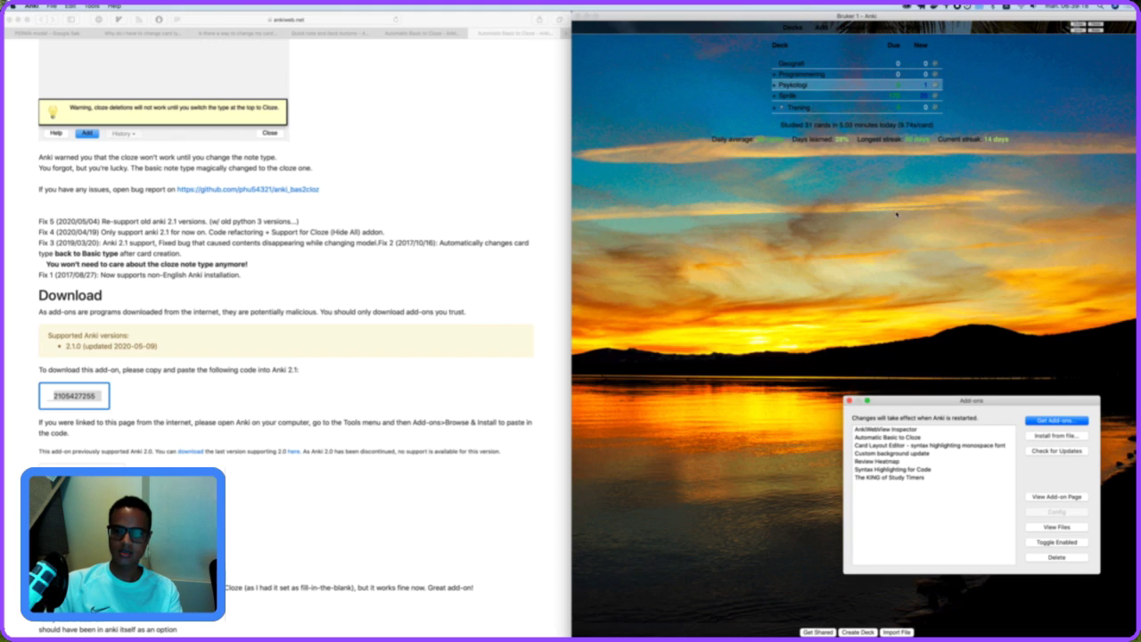
pyautogui.click(849, 402)
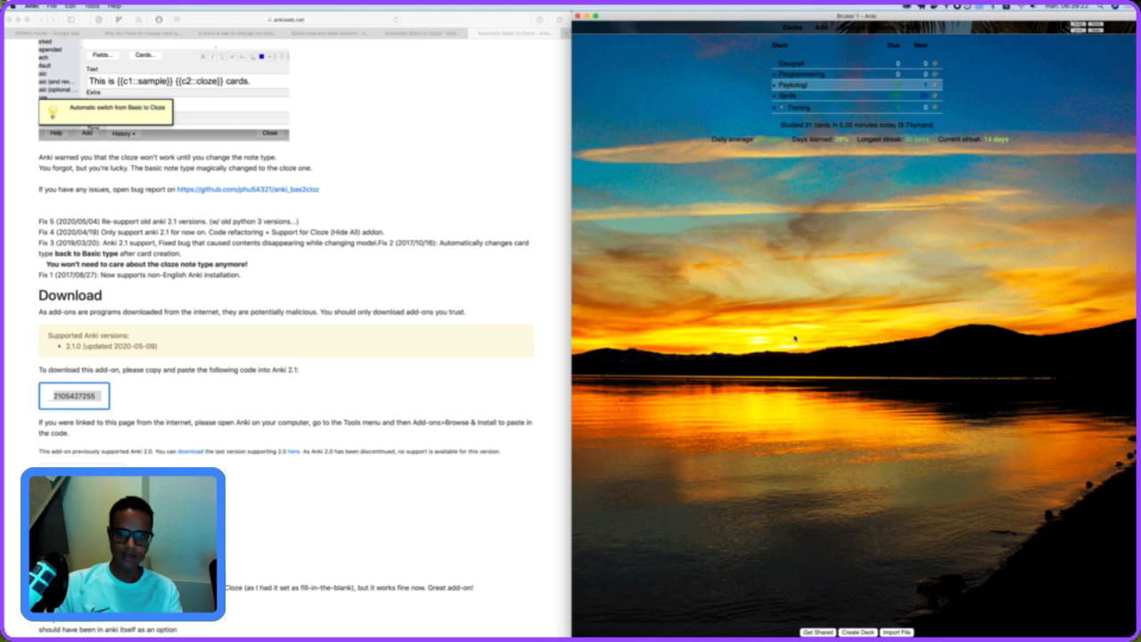
# Restart Anki to apply the new add-on, dismissing the add-on load error at startup.
pyautogui.click(32, 6)
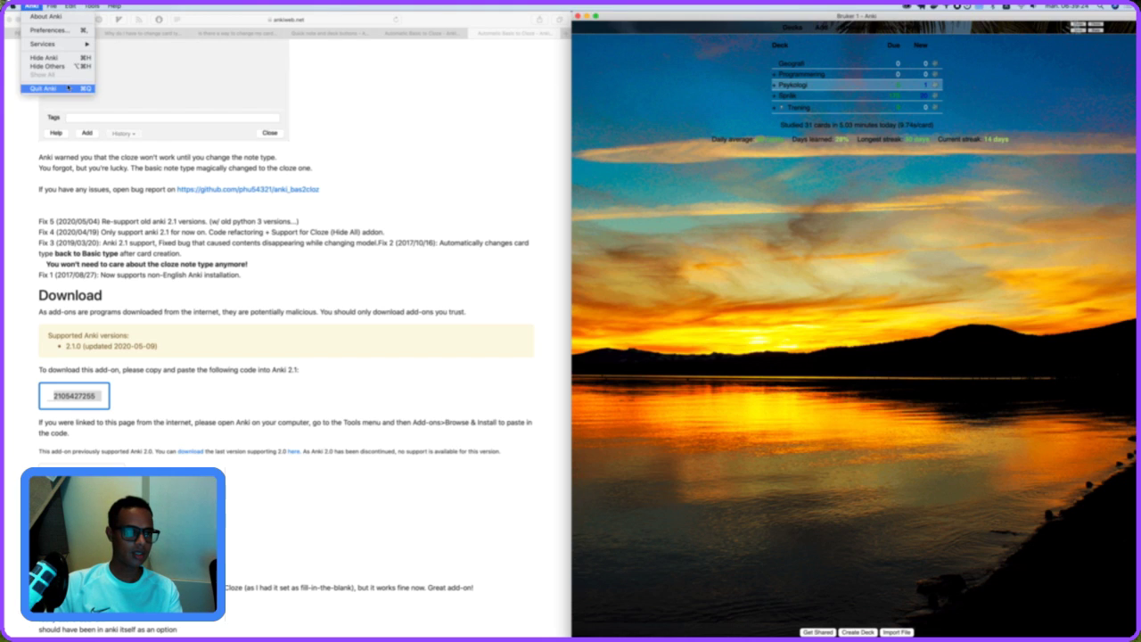
pyautogui.click(45, 88)
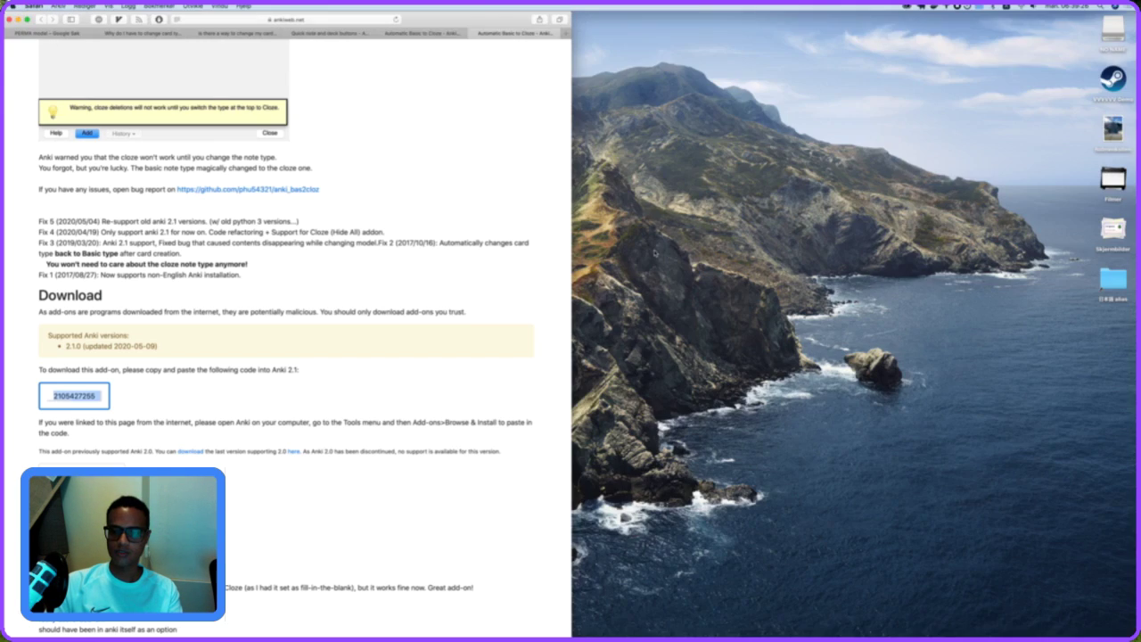
pyautogui.press('super+space')
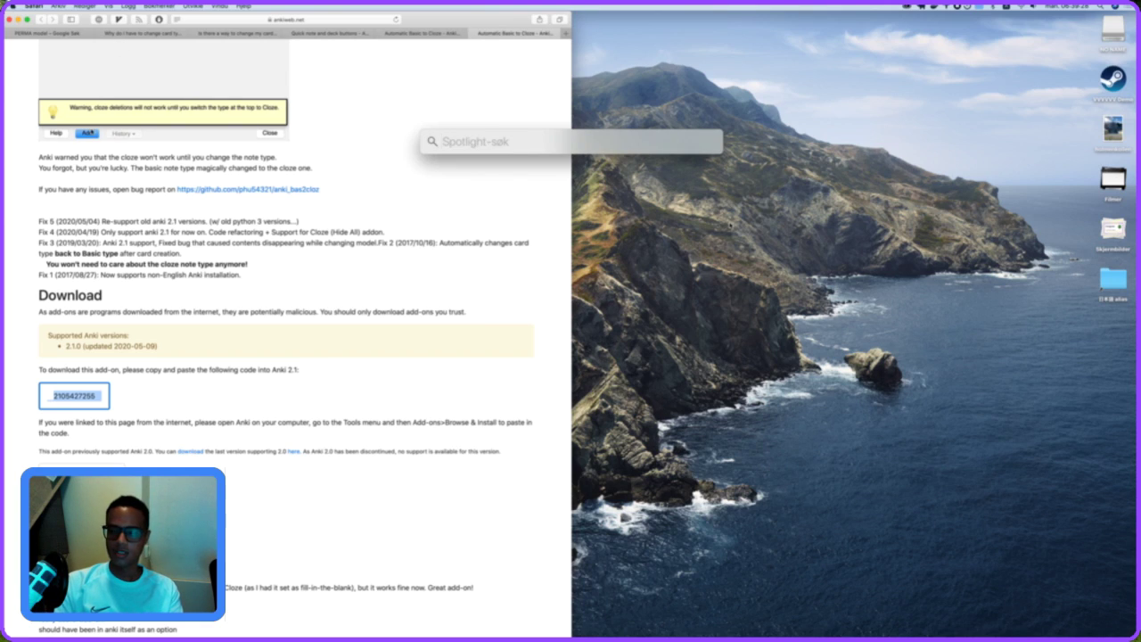
pyautogui.write('anki')
pyautogui.press('Return')
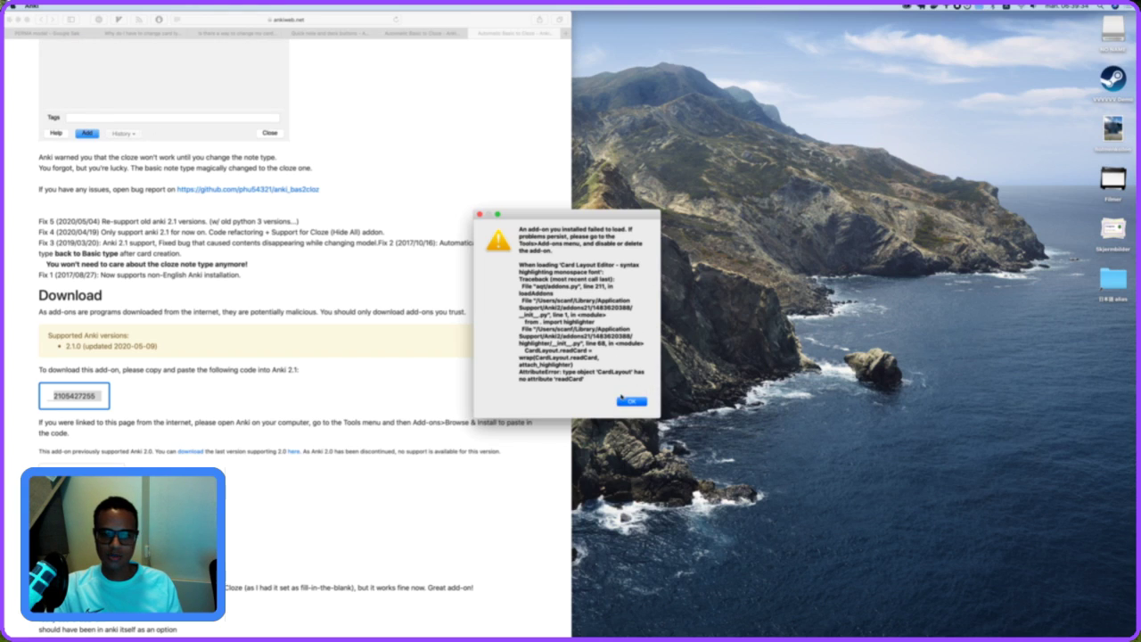
pyautogui.click(632, 402)
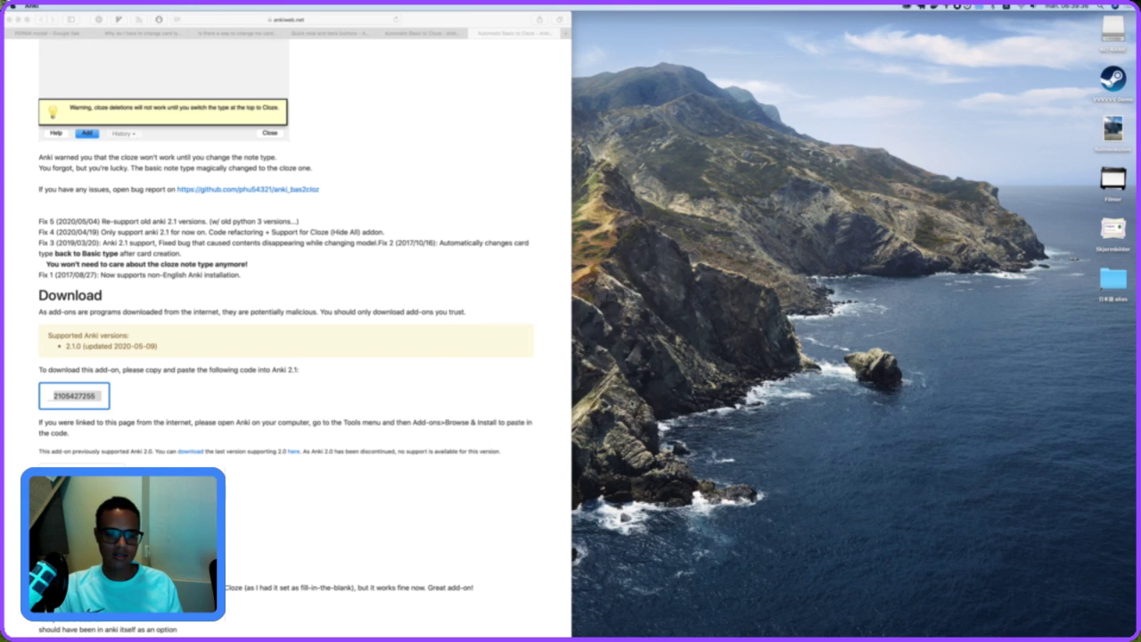
pyautogui.click(612, 261)
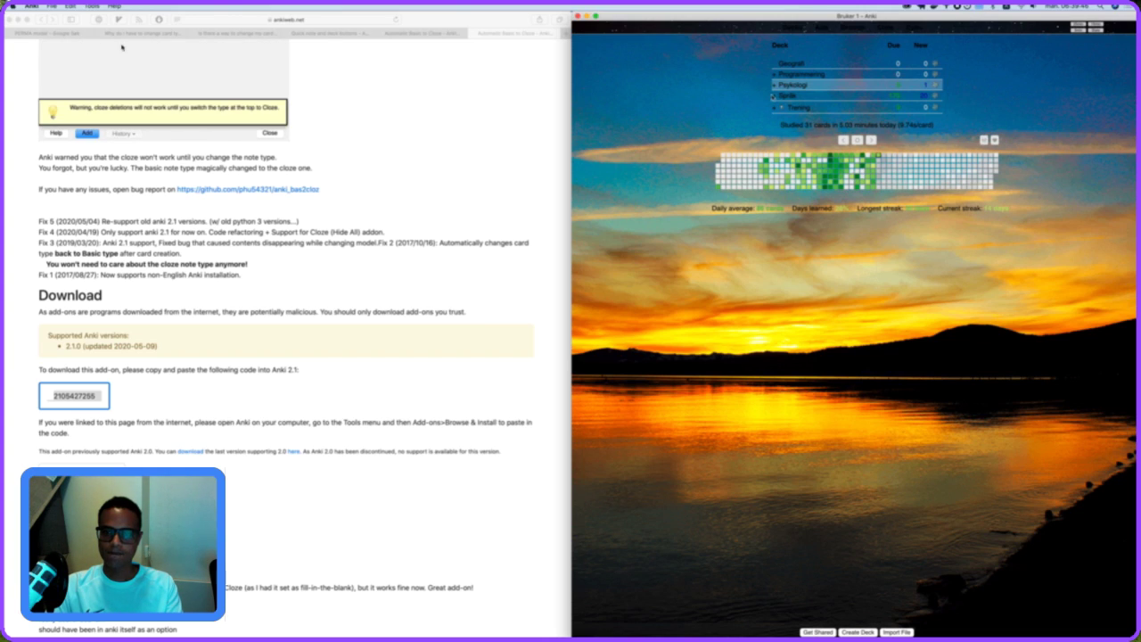
# Open the PERMA modellen deck in the card browser and try to make "Achievement" a cloze deletion in the first card's Front field.
pyautogui.click(847, 33)
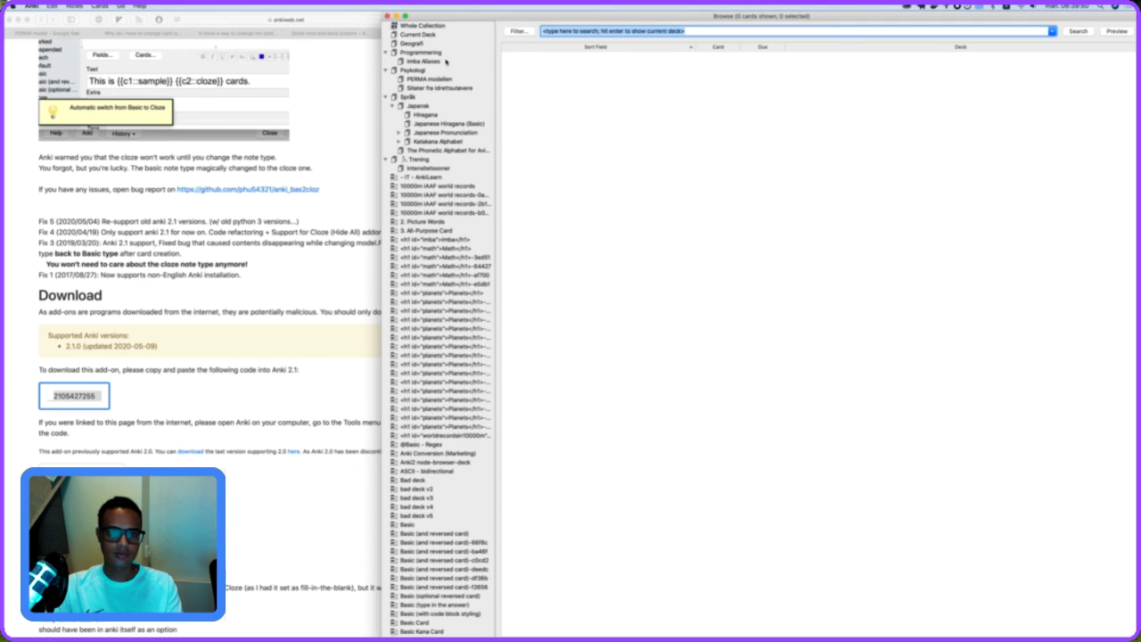
pyautogui.click(419, 79)
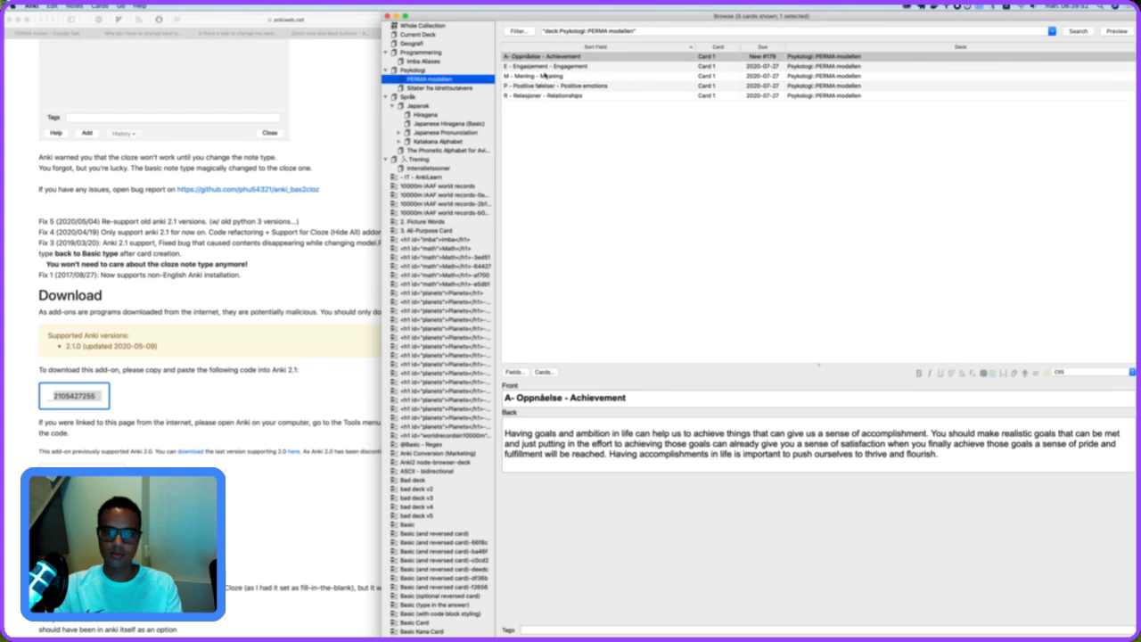
pyautogui.click(543, 401)
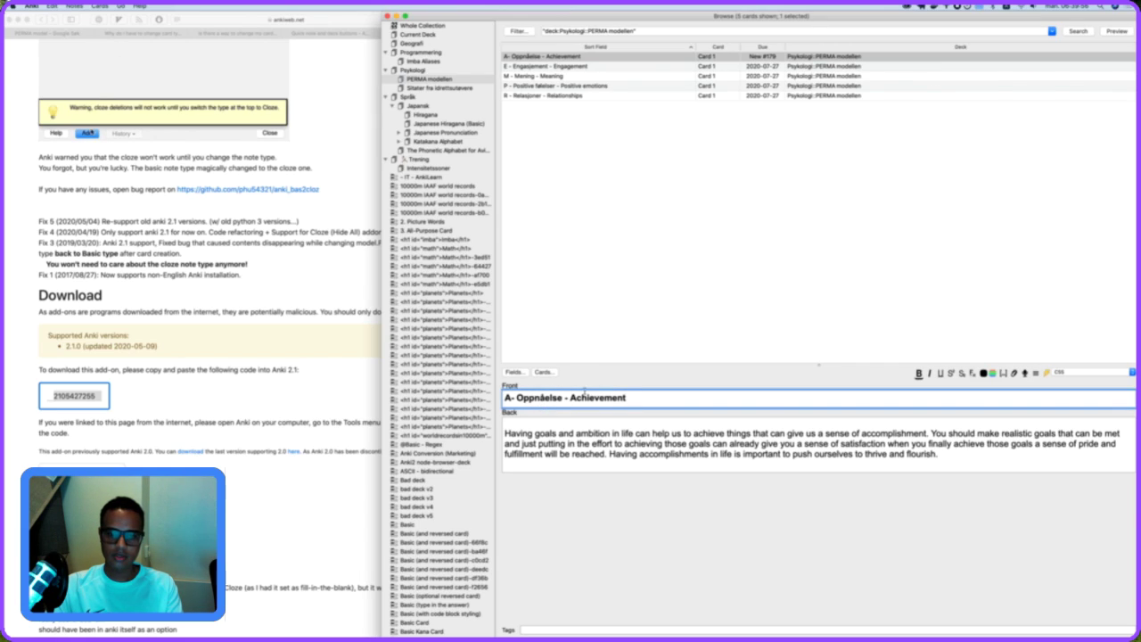
pyautogui.doubleClick(585, 400)
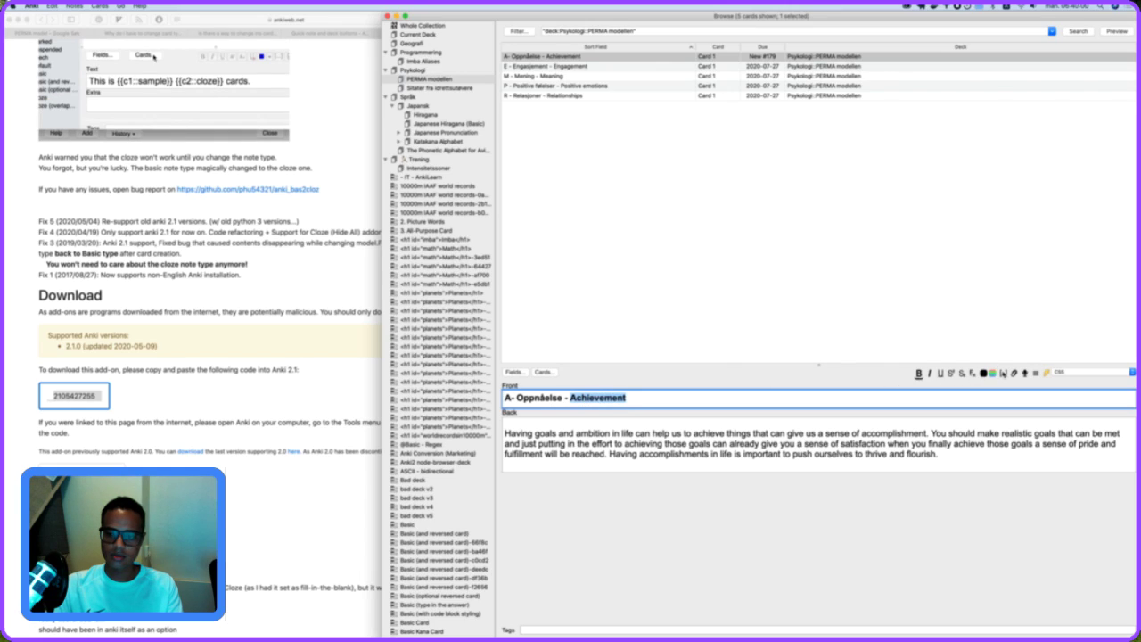
pyautogui.hotkey('ctrl', 'shift', 'c')
pyautogui.click(811, 339)
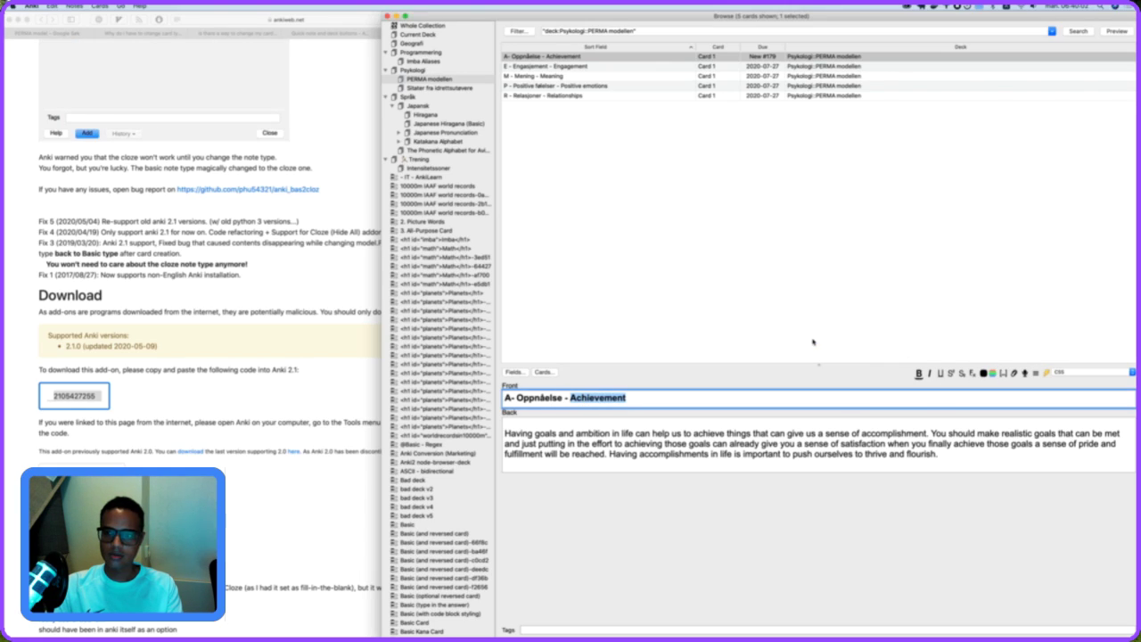
# Switch to Safari and review the description and demo animation on the Automatic Basic to Cloze page.
pyautogui.click(256, 263)
pyautogui.scroll(5, 256, 263)
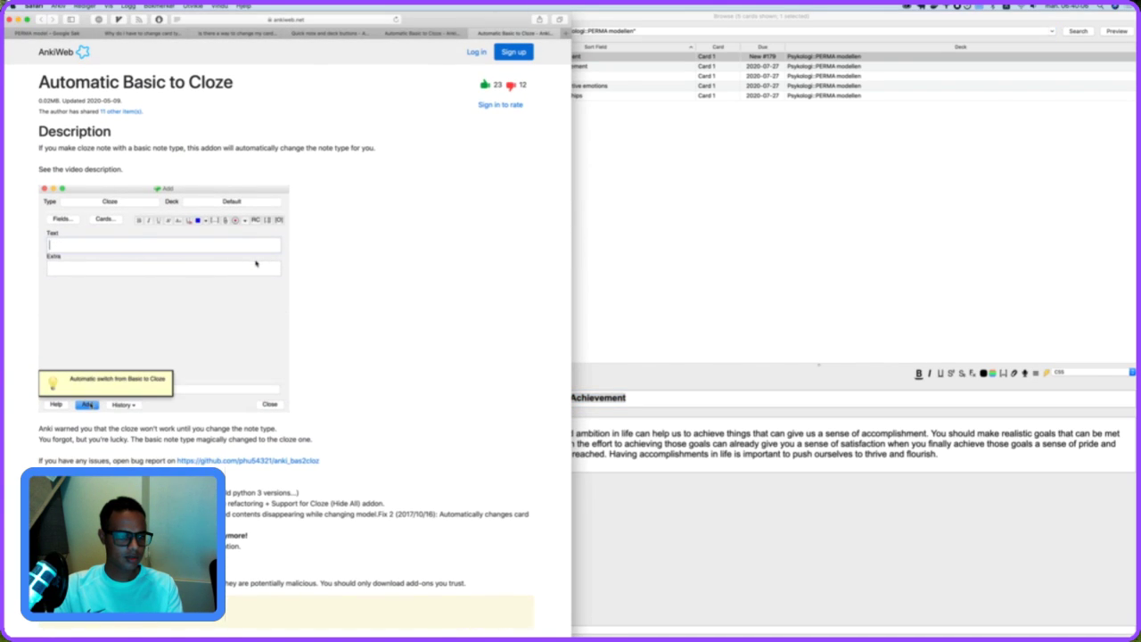
# Read the fix history, supported versions and user reviews on the Automatic Basic to Cloze page.
pyautogui.scroll(-2, 527, 270)
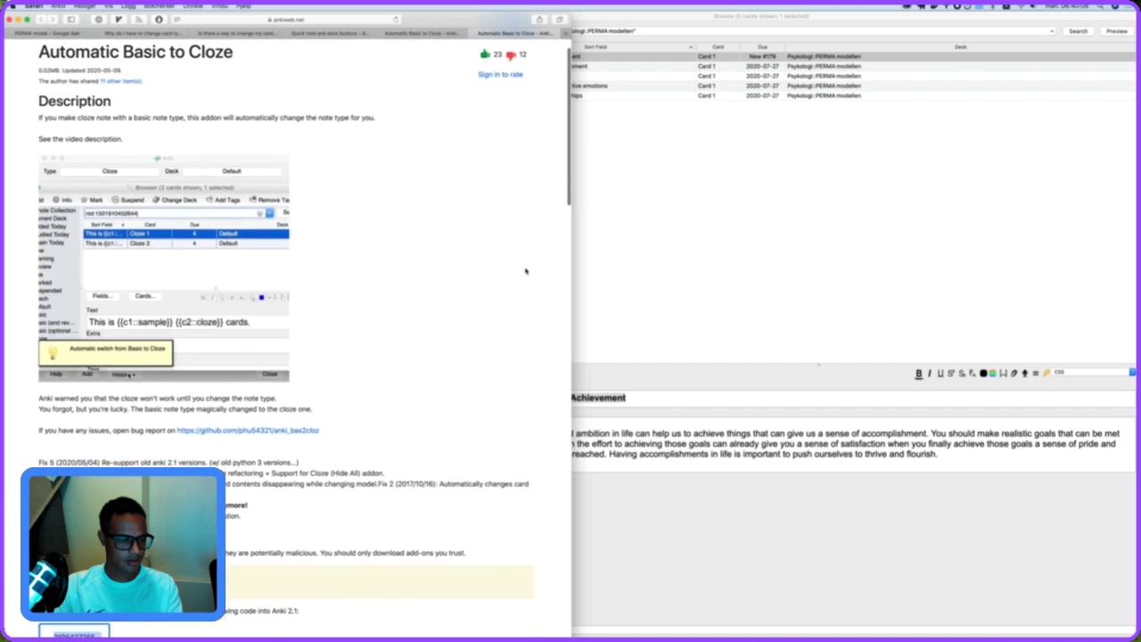
pyautogui.scroll(-1, 526, 270)
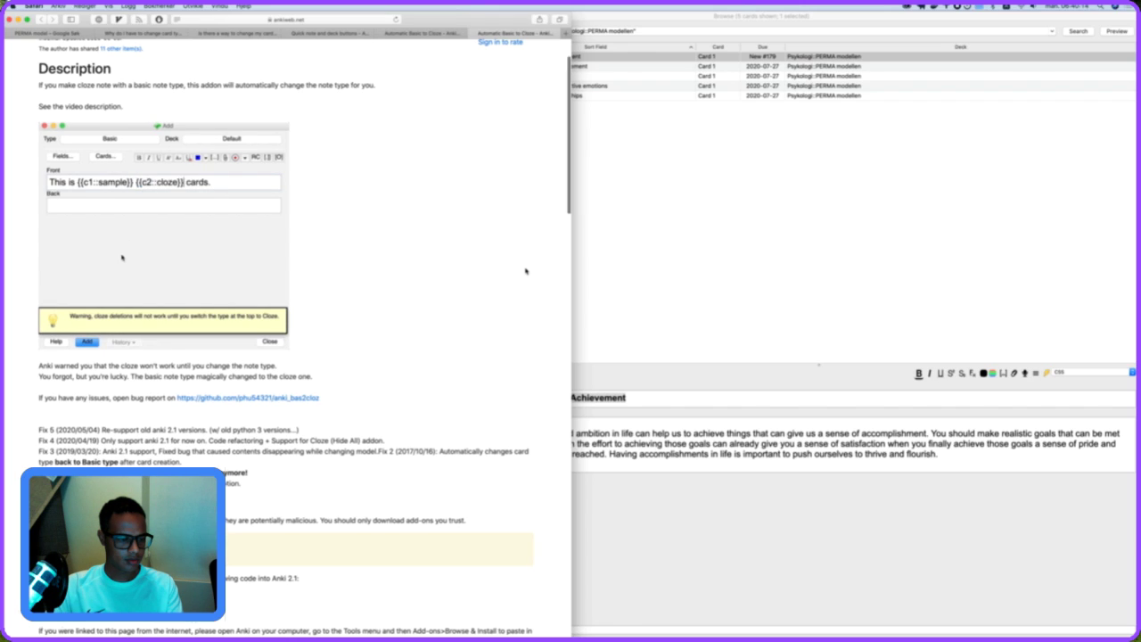
pyautogui.scroll(-6, 526, 270)
pyautogui.scroll(-5, 526, 270)
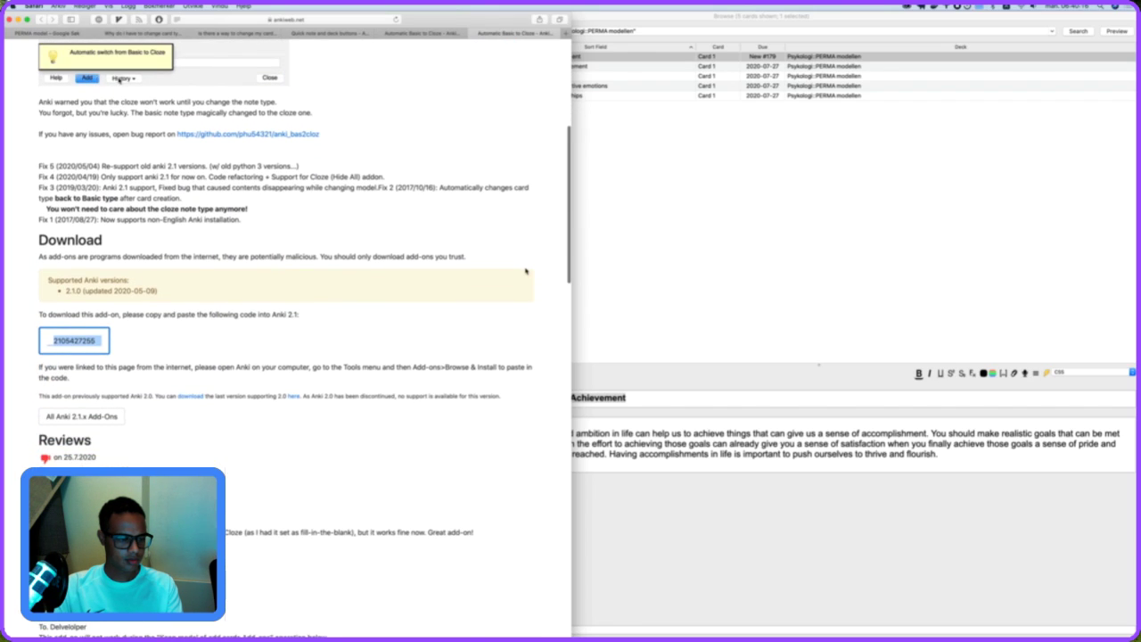
pyautogui.scroll(-1, 526, 270)
pyautogui.scroll(-5, 526, 271)
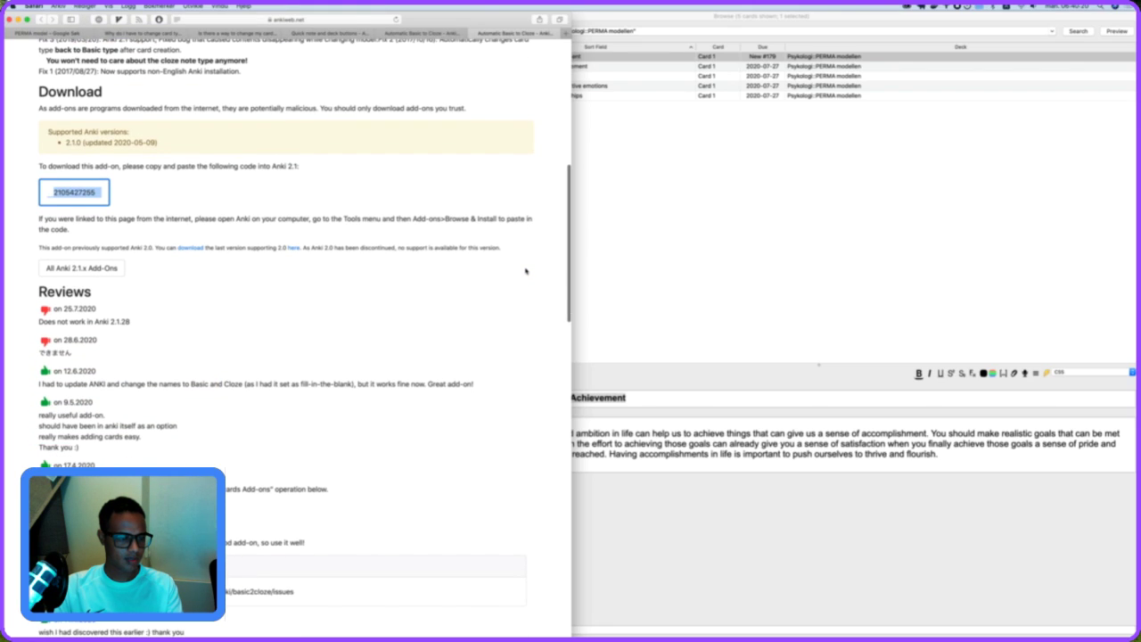
pyautogui.scroll(-6, 499, 310)
pyautogui.scroll(-4, 499, 309)
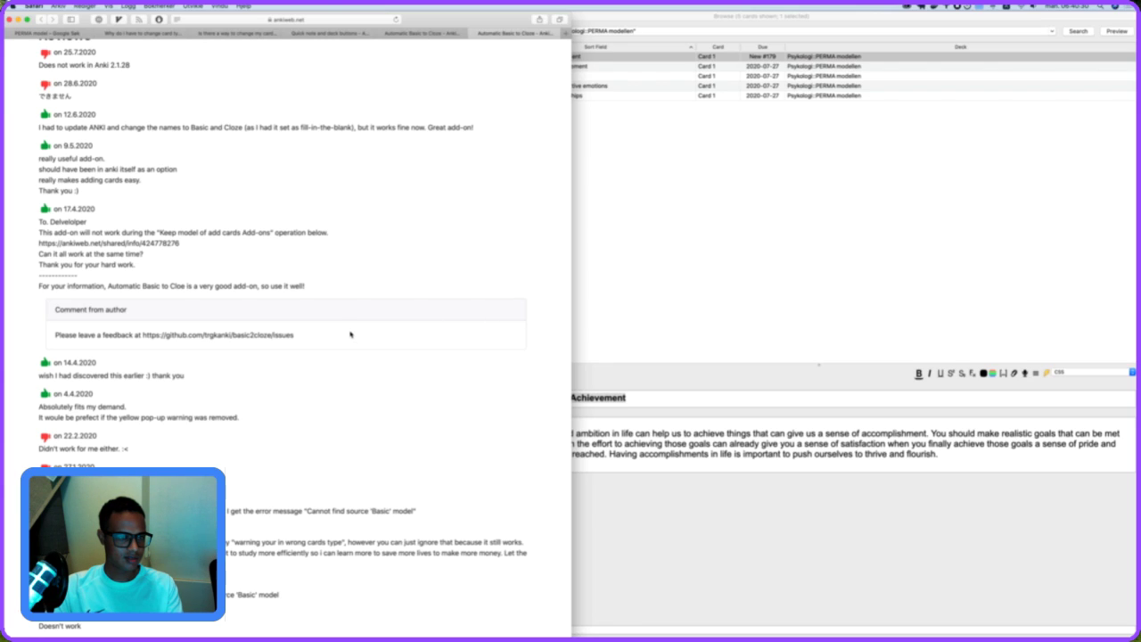
# Return to Anki's card browser, view the Relationships card and list all cards in the Psykologi deck.
pyautogui.click(737, 296)
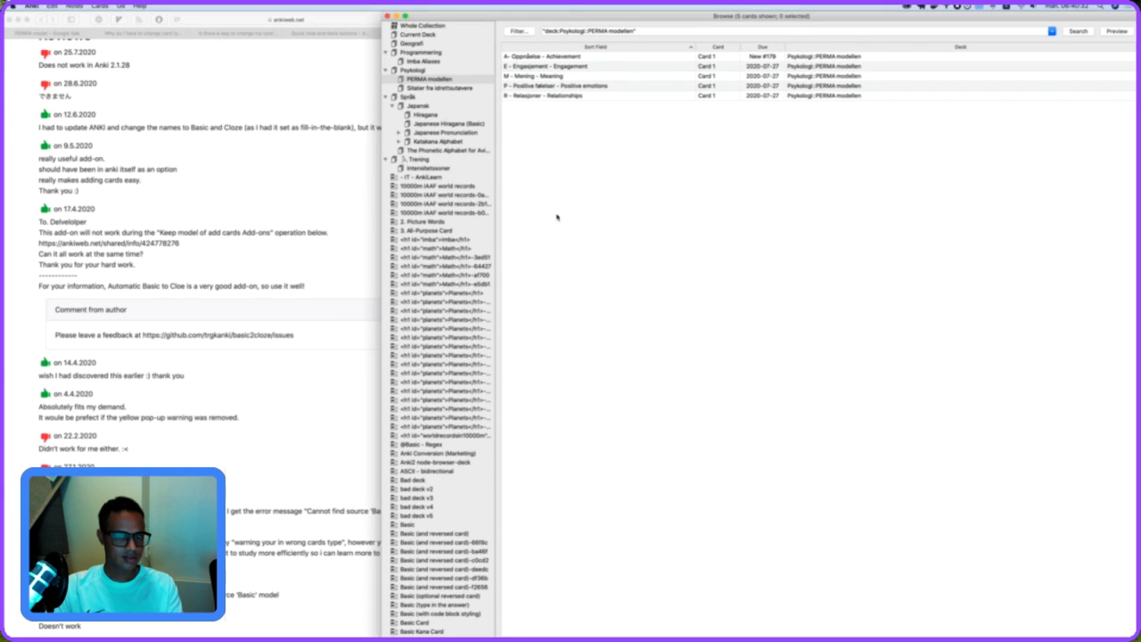
pyautogui.click(567, 96)
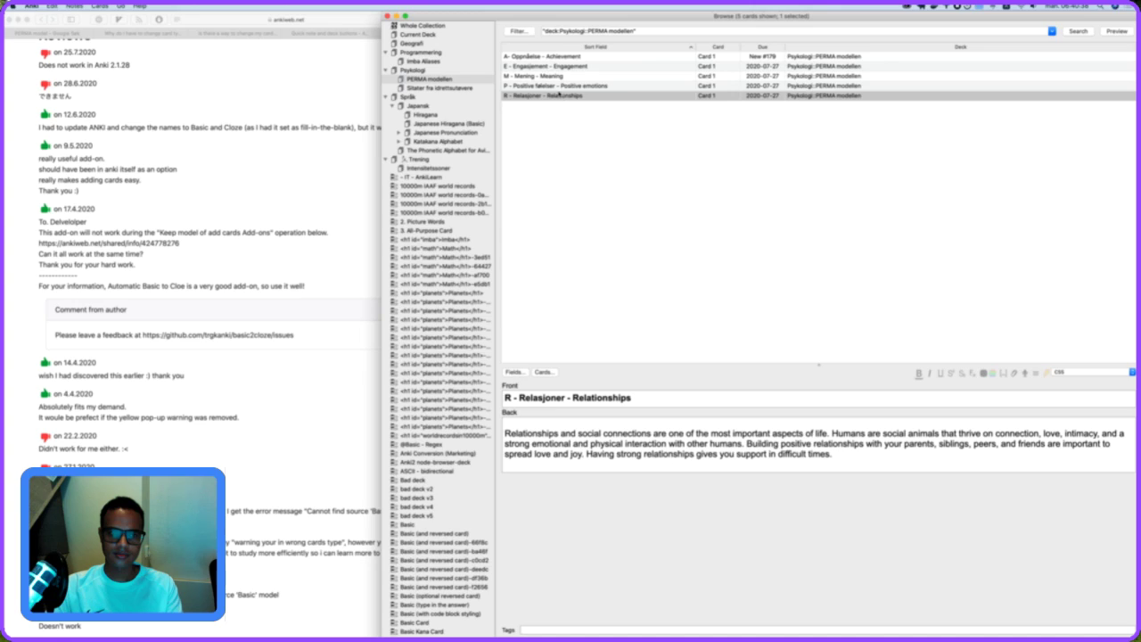
pyautogui.click(413, 69)
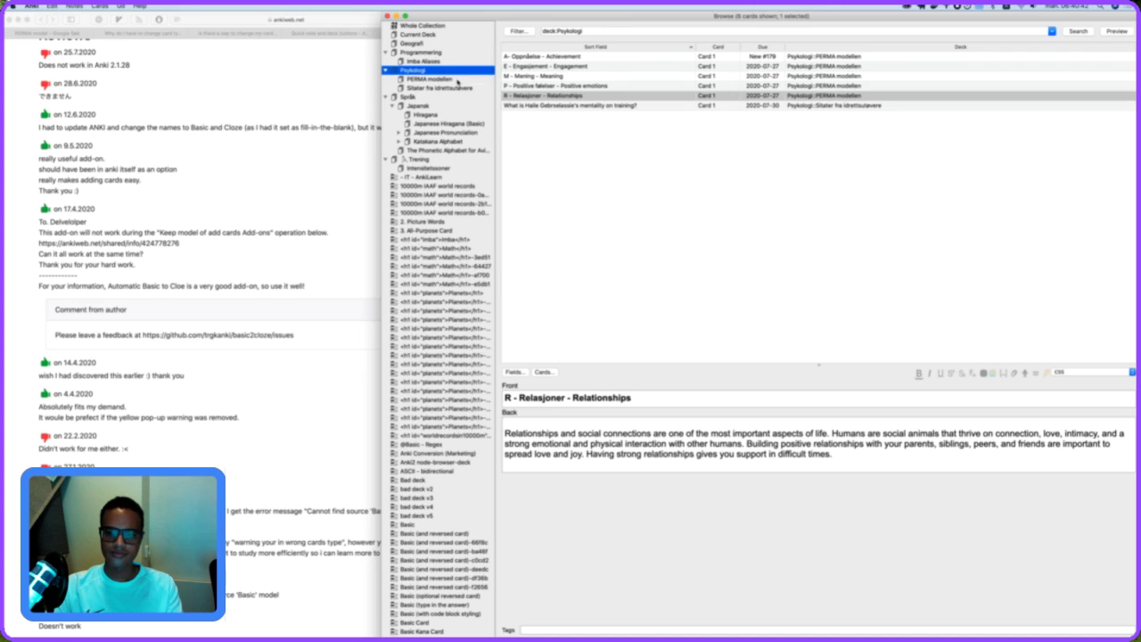
pyautogui.click(544, 372)
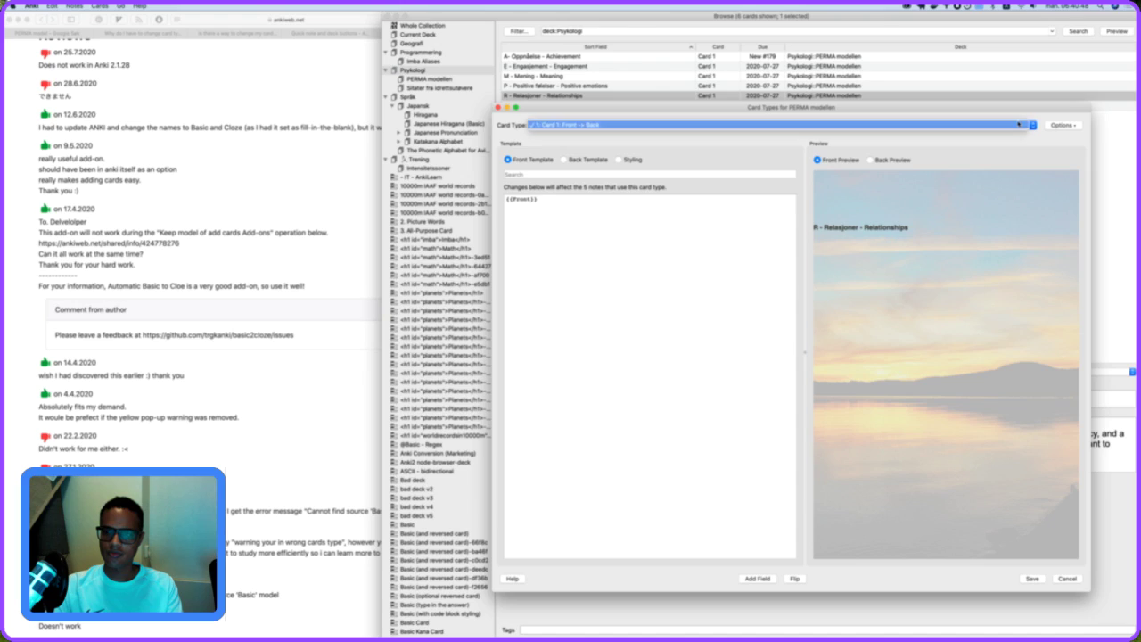
pyautogui.click(1061, 125)
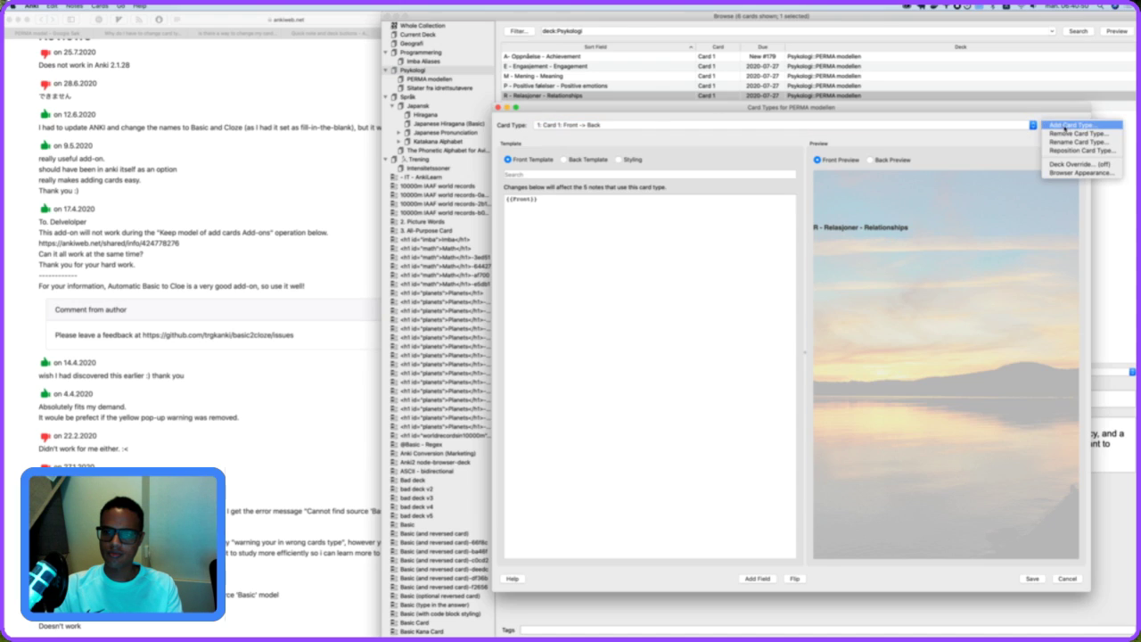
pyautogui.click(1070, 126)
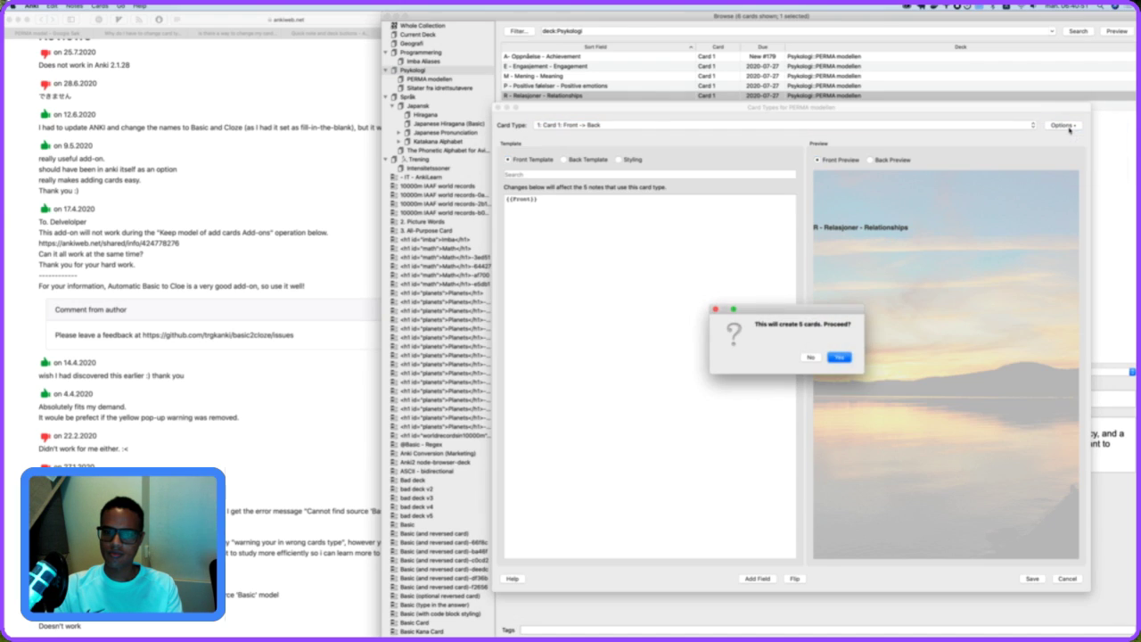
pyautogui.click(839, 358)
pyautogui.click(854, 366)
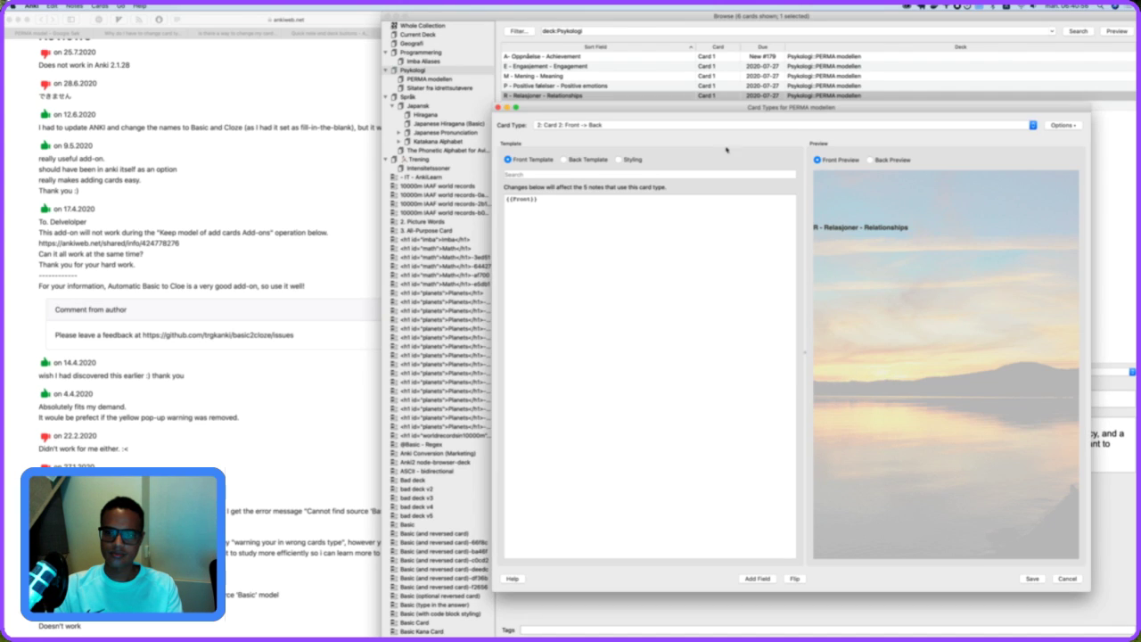
pyautogui.click(1061, 126)
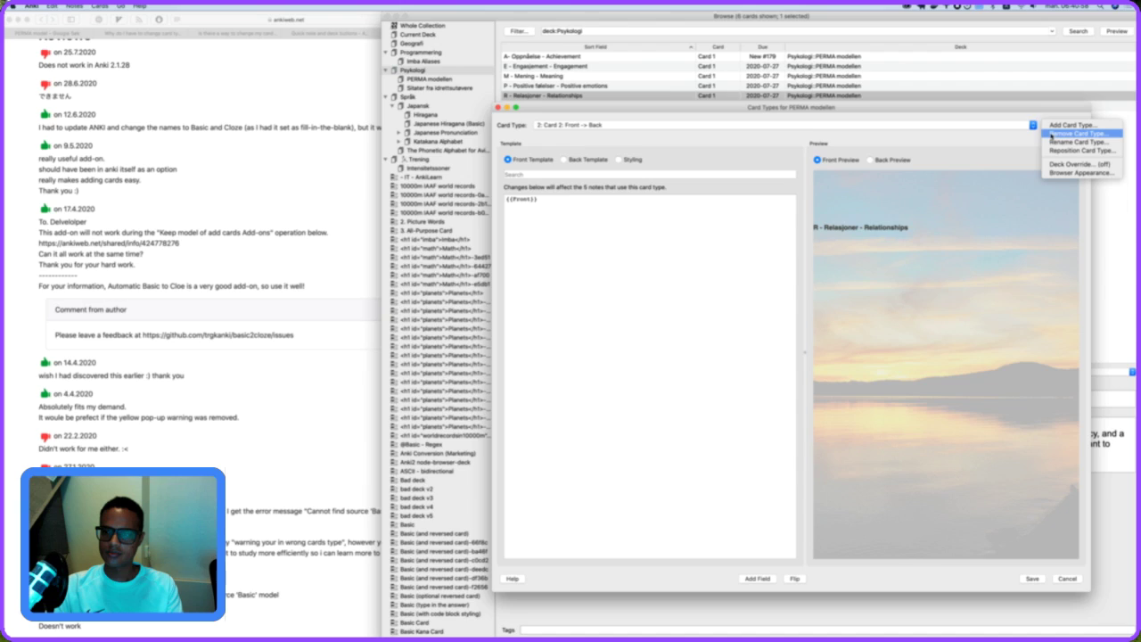
pyautogui.click(966, 135)
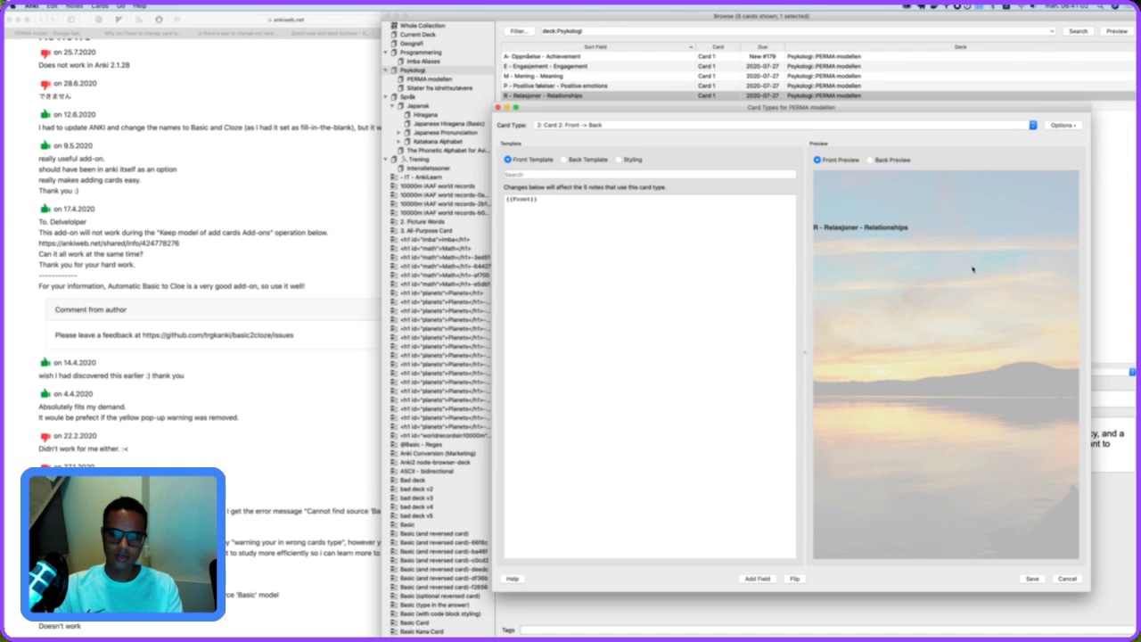
pyautogui.click(1068, 579)
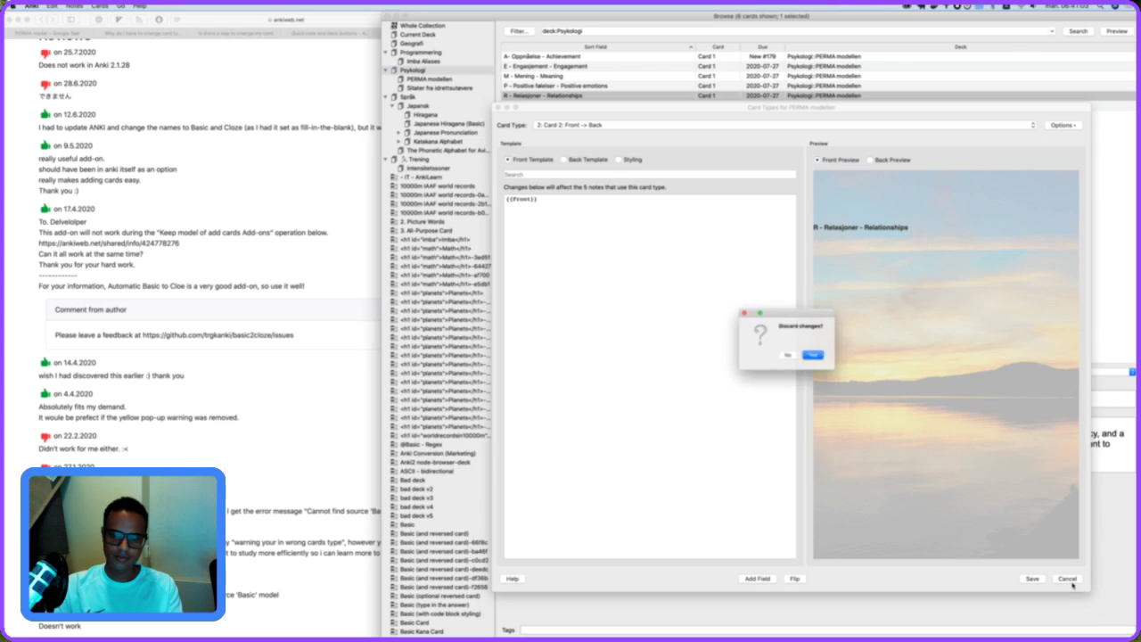
pyautogui.click(816, 358)
# Switch to Safari, search for "anki add cloze type" and open the Cloze Anything result in a new tab.
pyautogui.click(273, 224)
pyautogui.scroll(-1, 270, 223)
pyautogui.scroll(-5, 270, 223)
pyautogui.press('super+l')
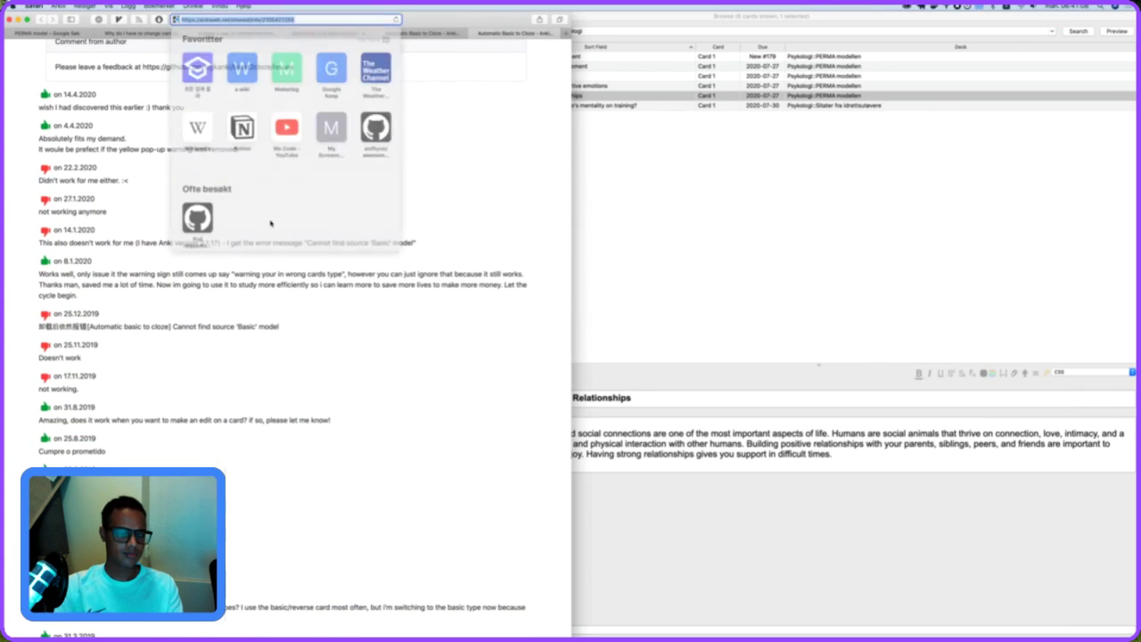
pyautogui.write('anki add c')
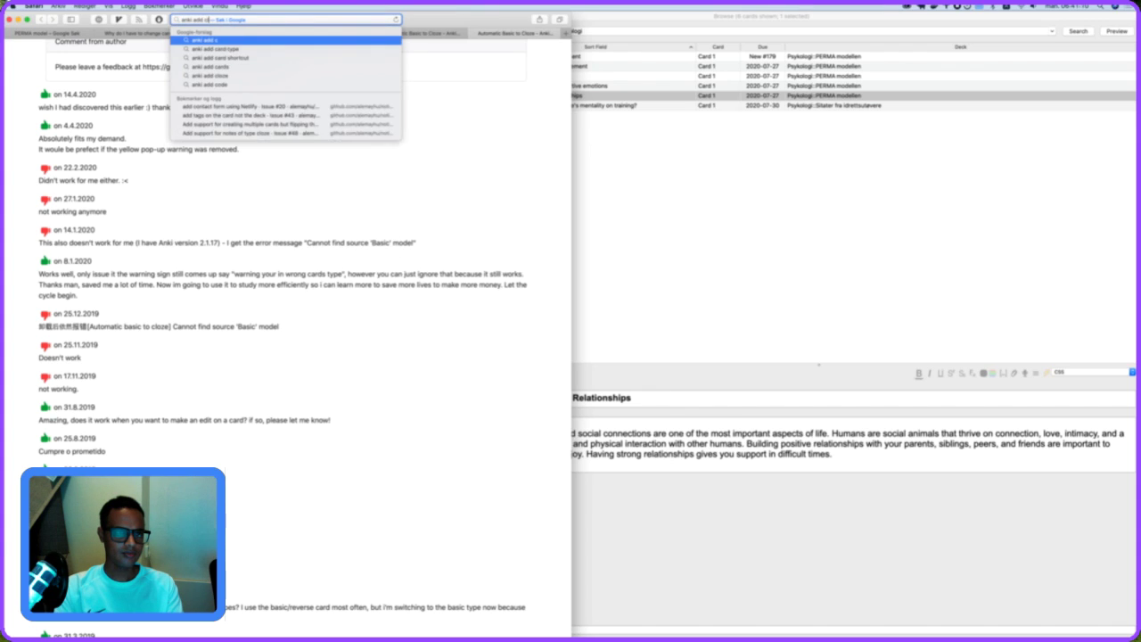
pyautogui.write('loze type')
pyautogui.press('Return')
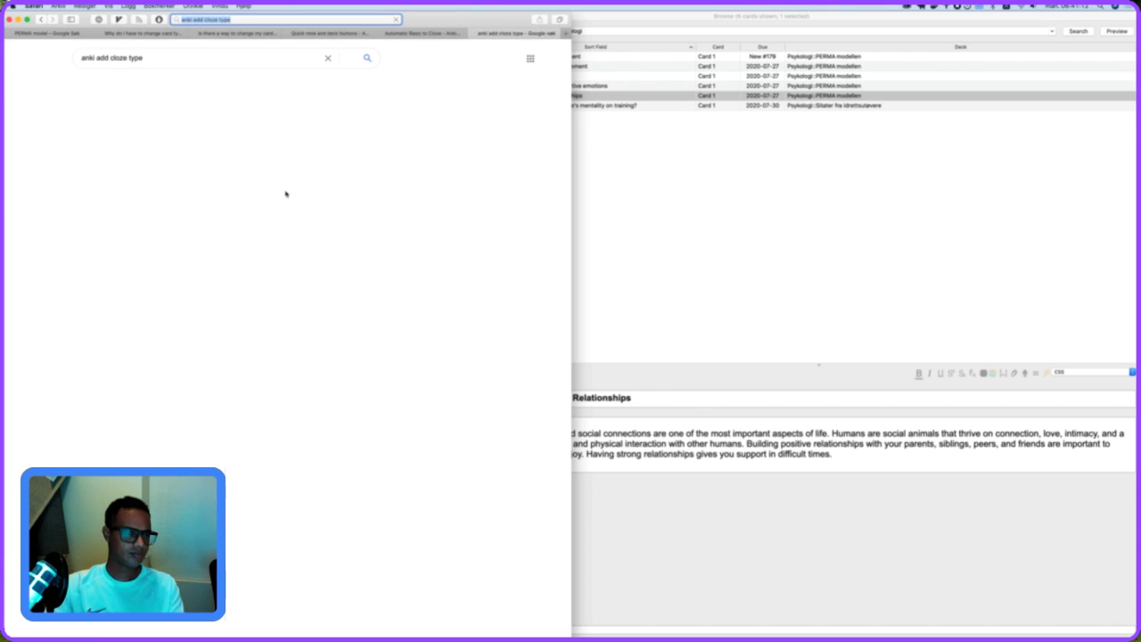
pyautogui.keyDown('super'); pyautogui.click(152, 189); pyautogui.keyUp('super')
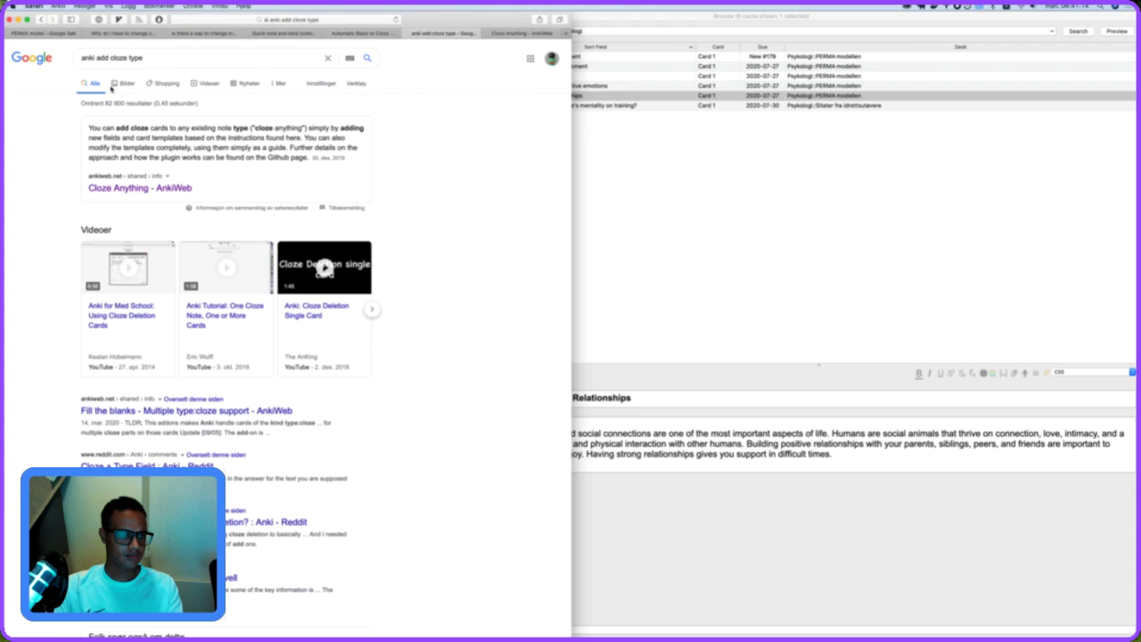
# Browse the image results for "anki add cloze type" and examine the previews for how cloze cards are set up.
pyautogui.click(115, 86)
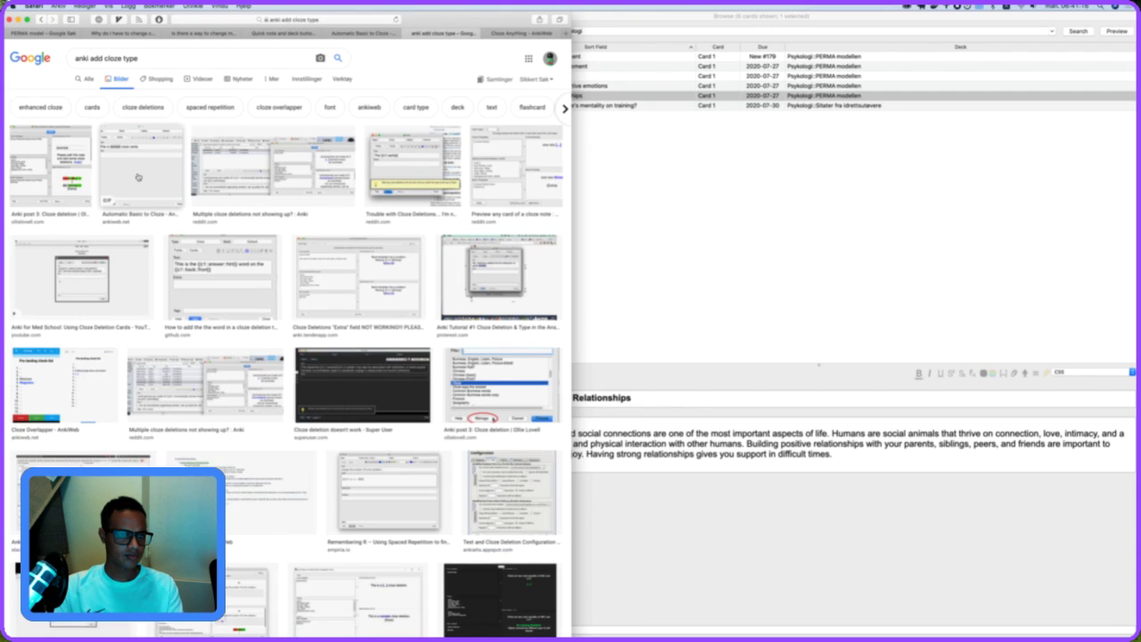
pyautogui.click(56, 159)
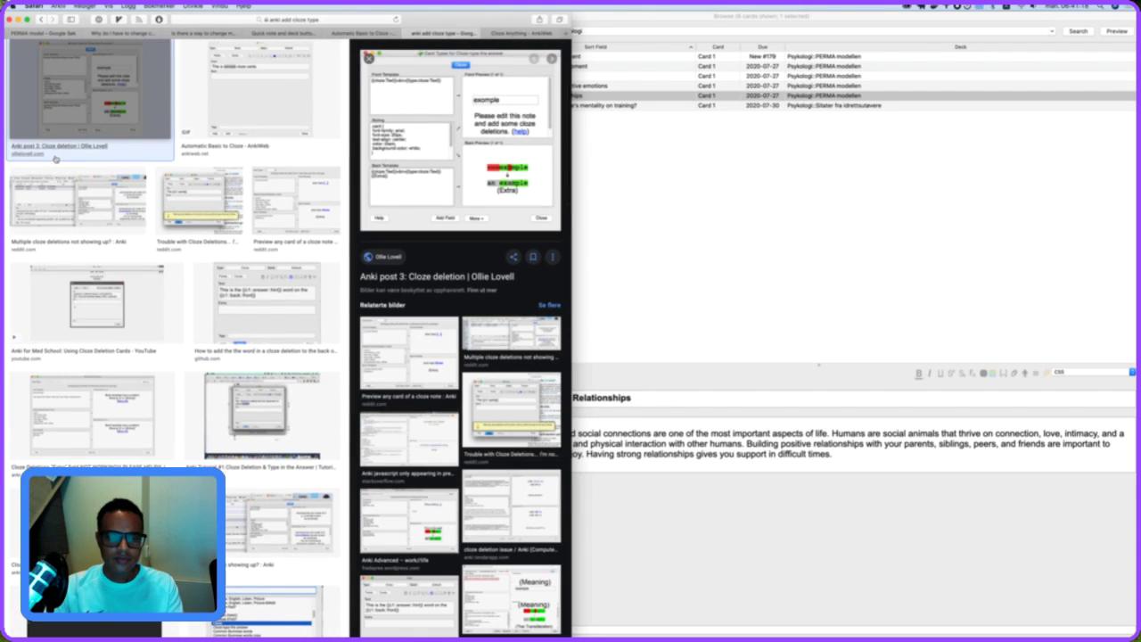
pyautogui.press('Right')
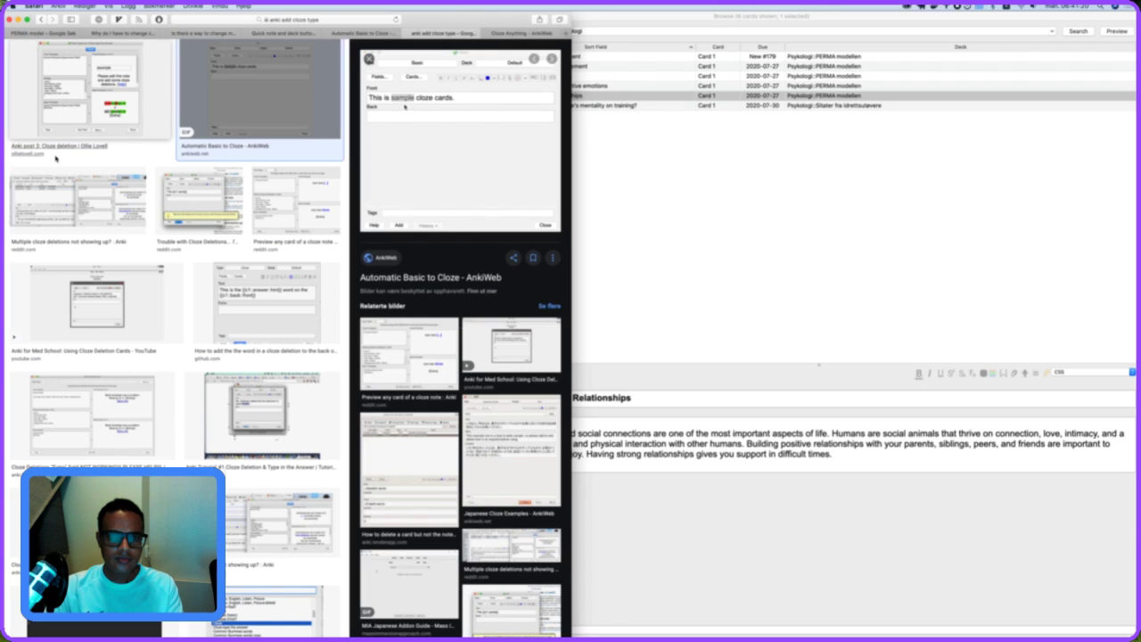
pyautogui.press('Right')
pyautogui.press('Right')
pyautogui.press('Right')
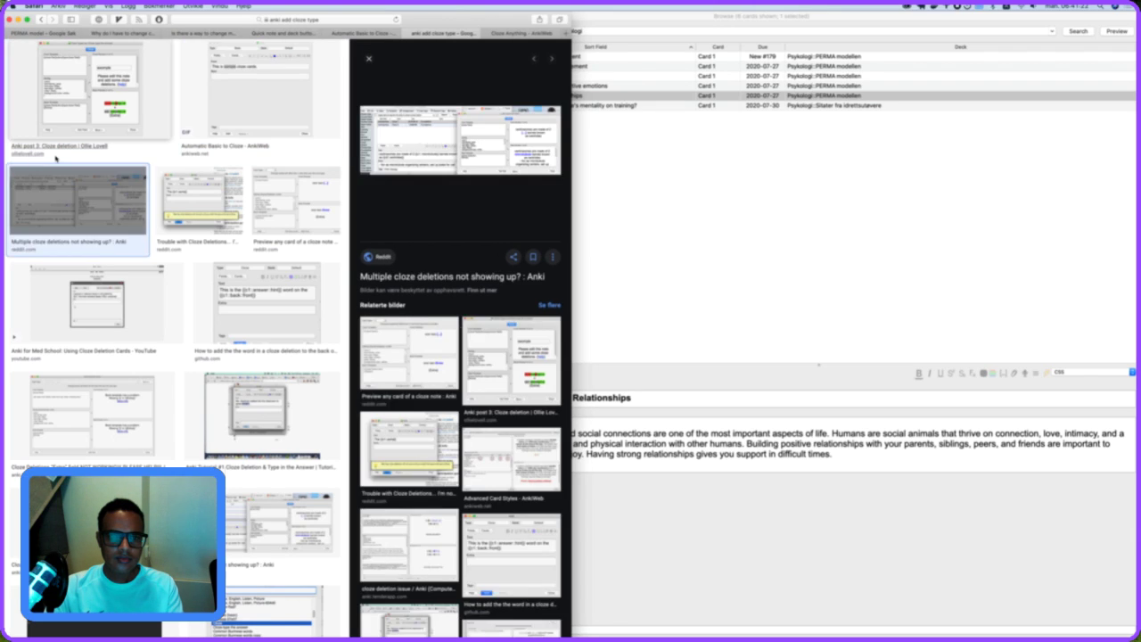
pyautogui.press('Right')
pyautogui.press('Left')
pyautogui.press('Right')
pyautogui.press('Right')
pyautogui.press('Right')
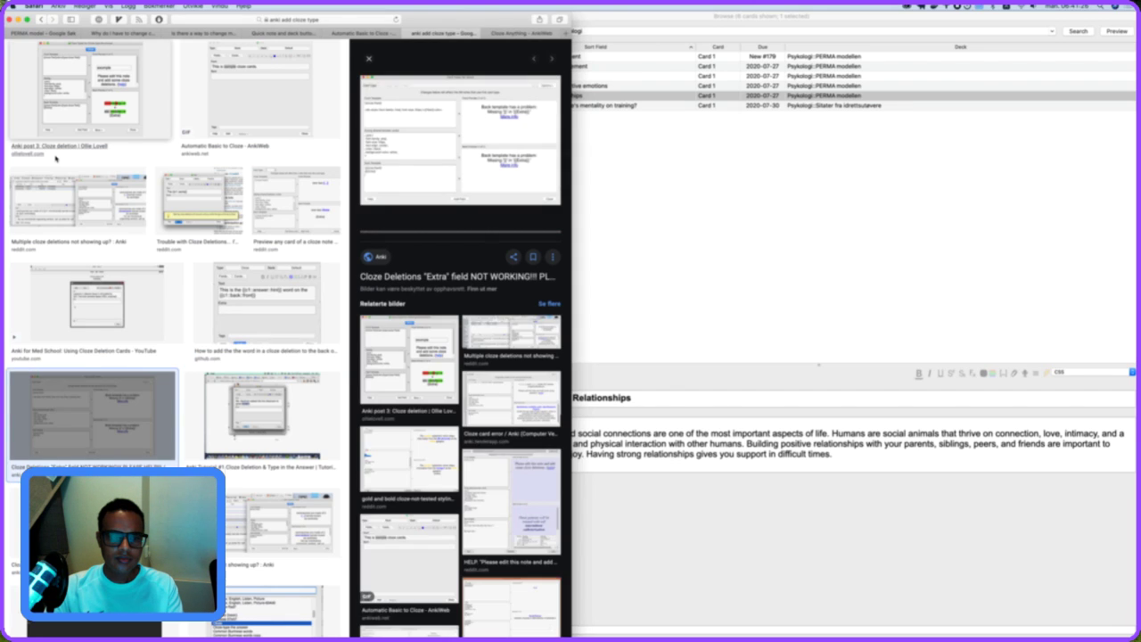
pyautogui.press('Right')
pyautogui.press('Right')
pyautogui.press('Right')
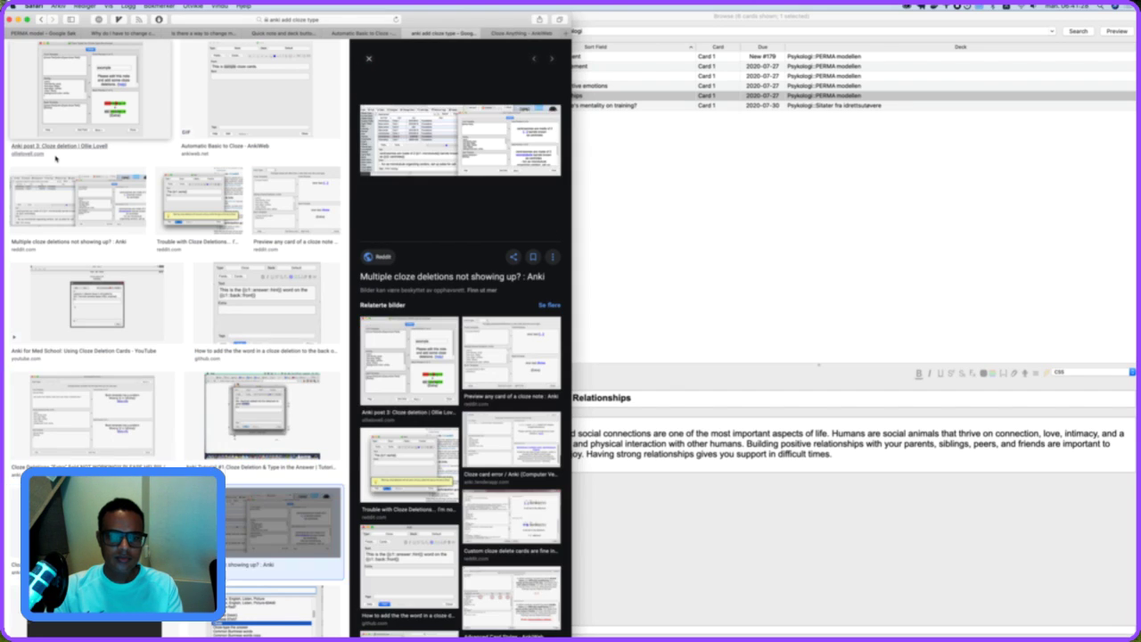
# Switch to Anki, close the card browser and start adding a new note from the Psykologi deck.
pyautogui.click(675, 205)
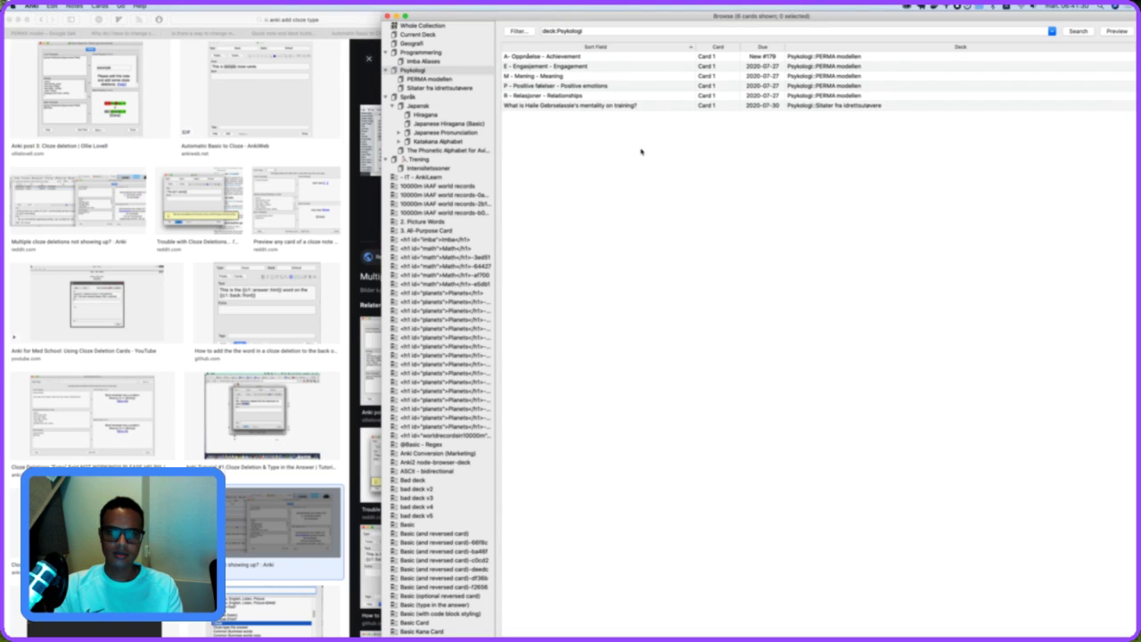
pyautogui.click(578, 106)
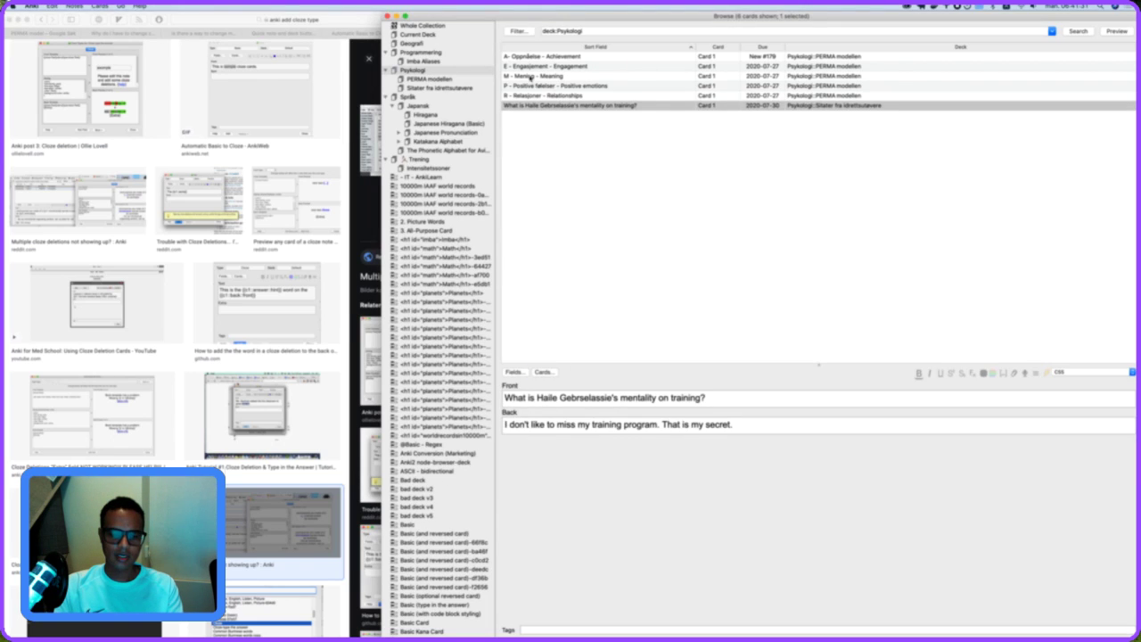
pyautogui.click(387, 16)
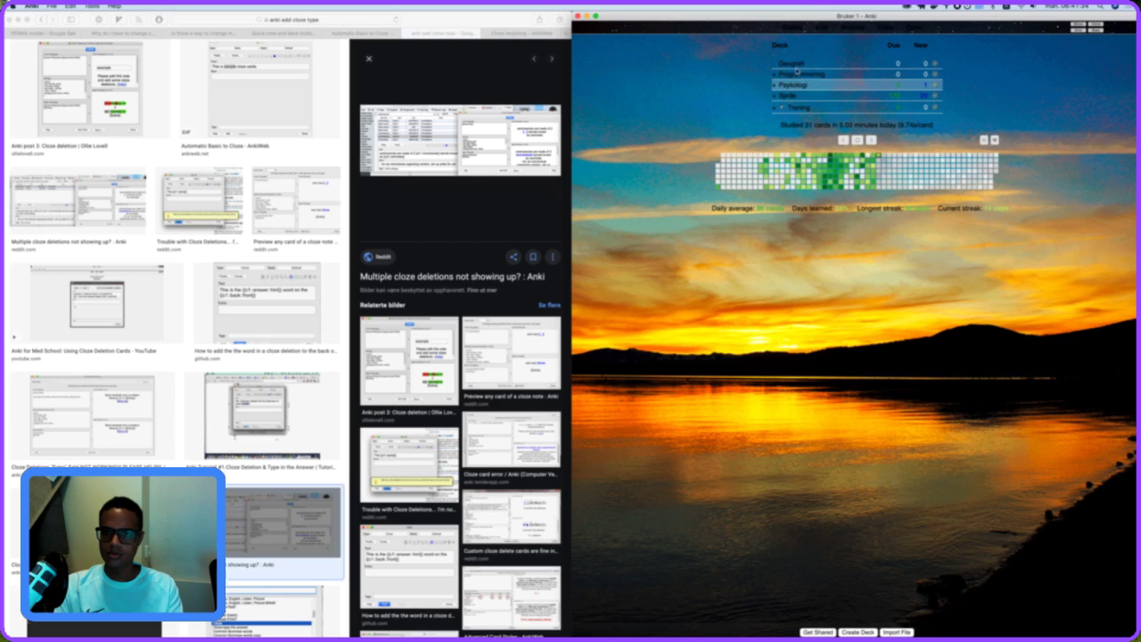
pyautogui.click(792, 85)
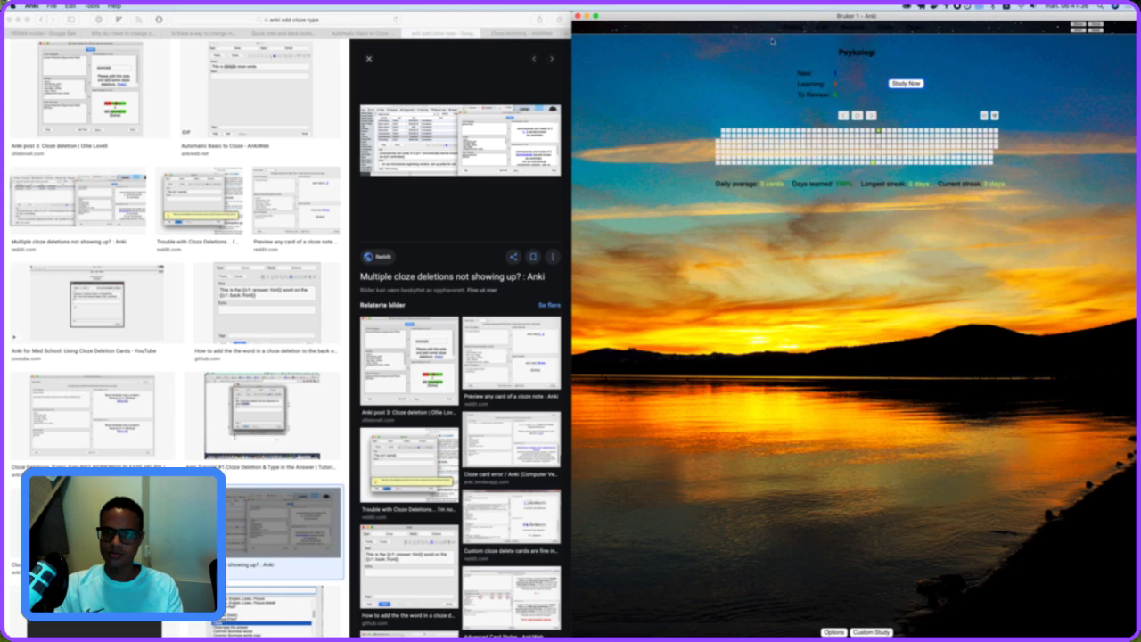
pyautogui.click(816, 31)
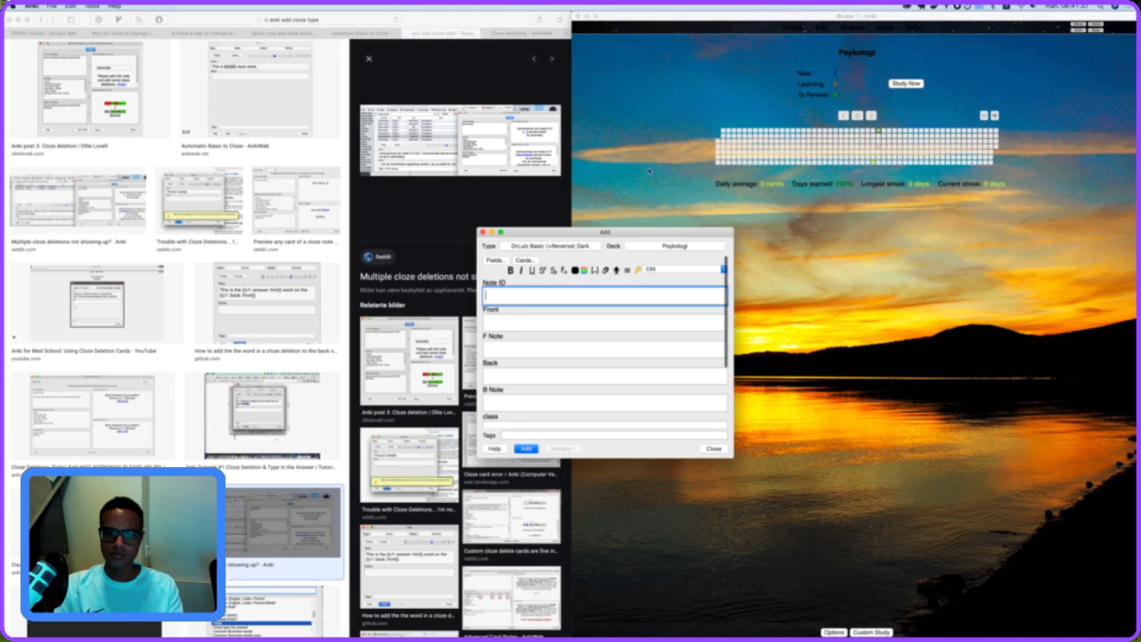
# Find the note types matching "Cloze" and set the new note's type to Cloze.
pyautogui.click(558, 247)
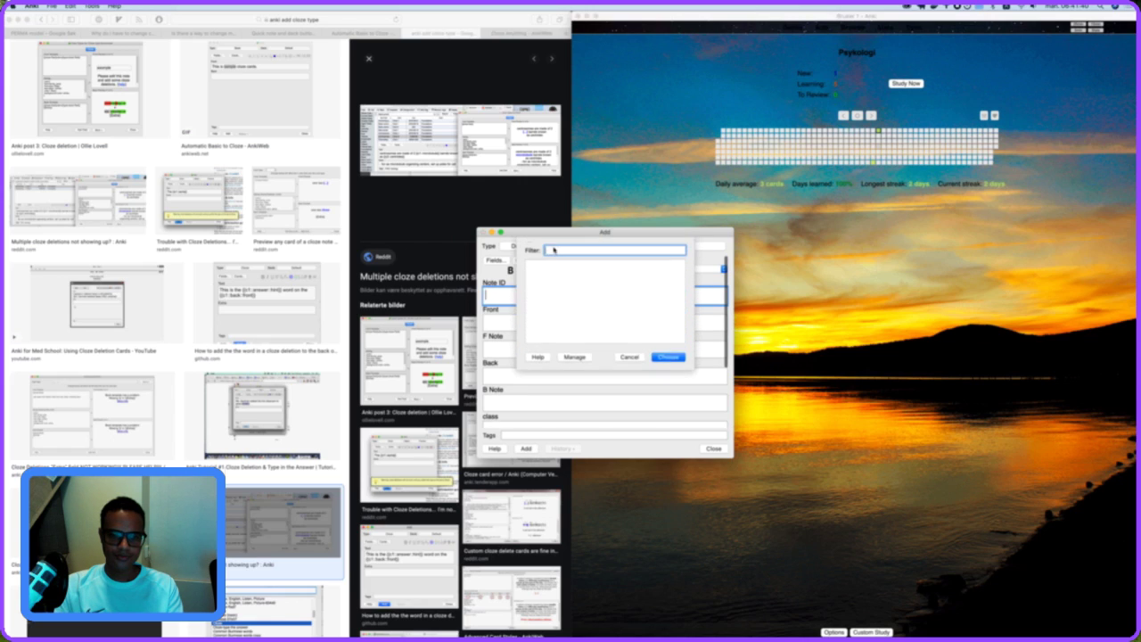
pyautogui.write('Cloze')
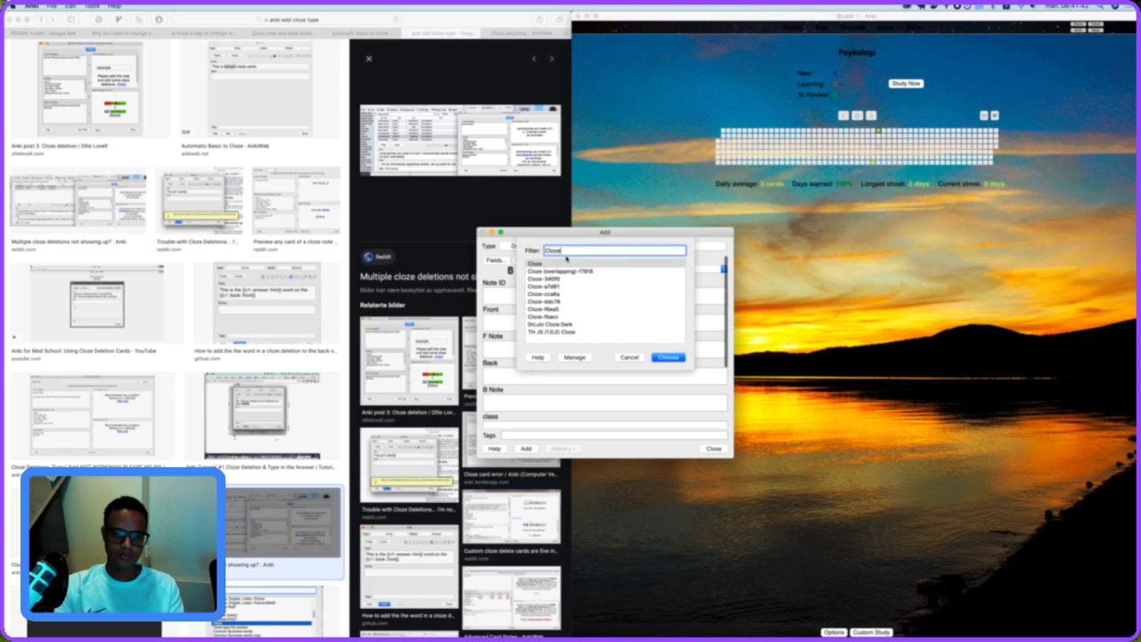
pyautogui.click(576, 265)
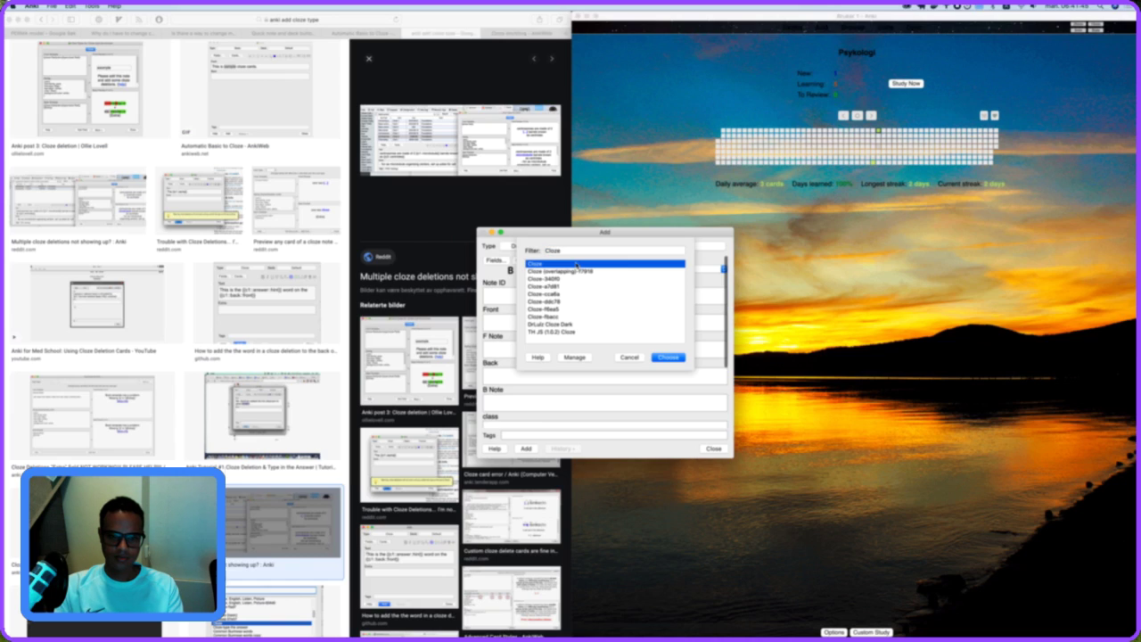
pyautogui.click(668, 357)
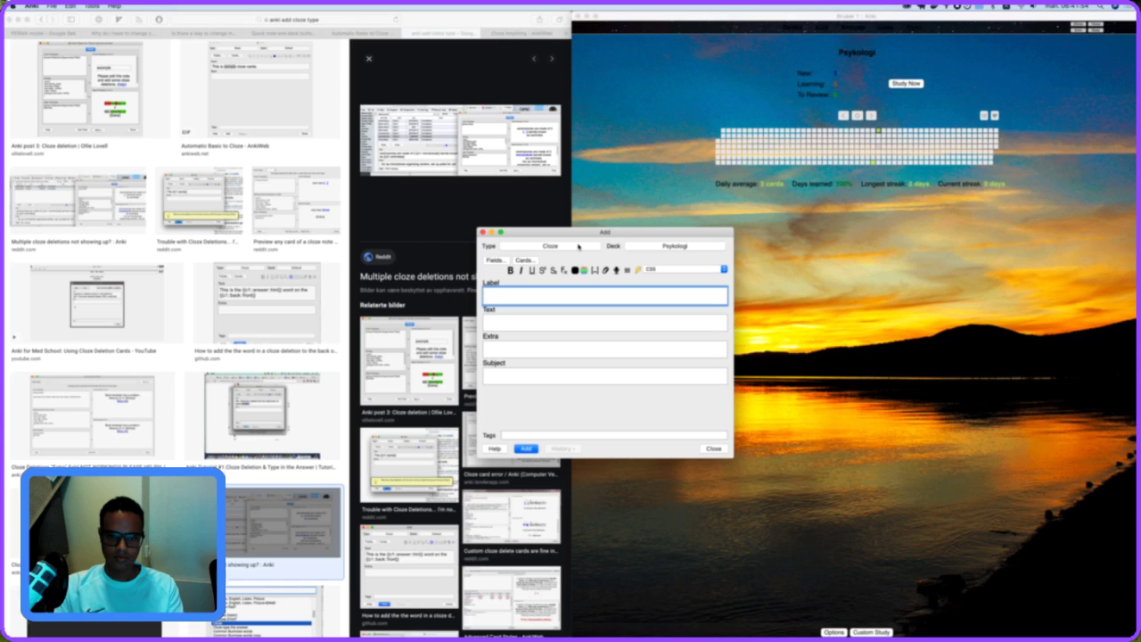
# Look through the available cloze note types and set the new note's type to Cloze-fbacc.
pyautogui.click(578, 247)
pyautogui.scroll(-5, 592, 282)
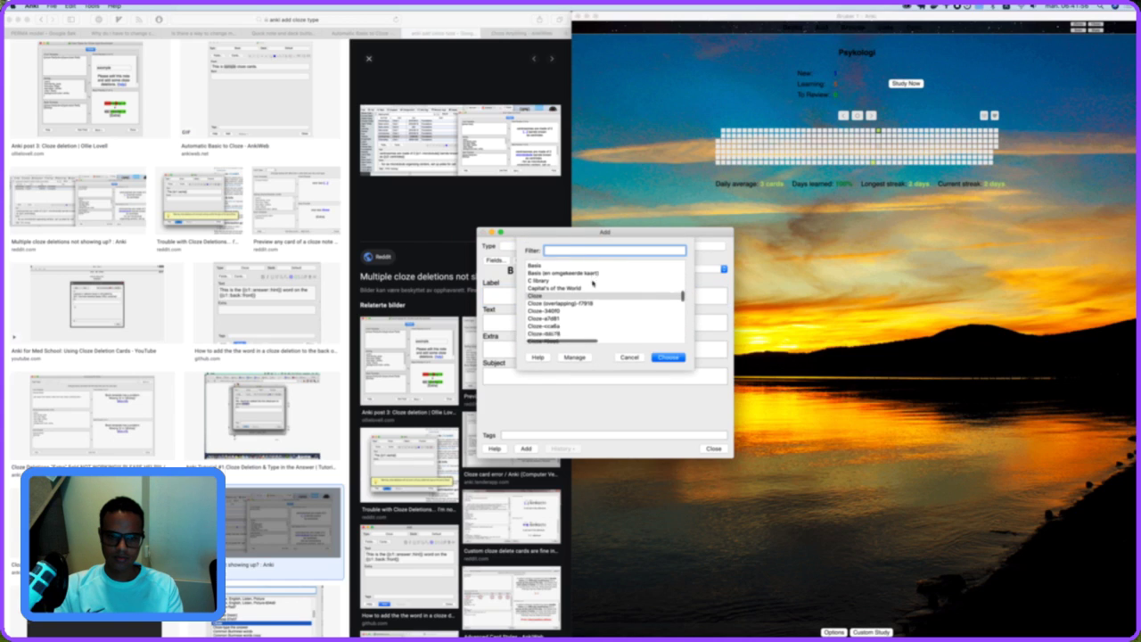
pyautogui.scroll(-8, 592, 283)
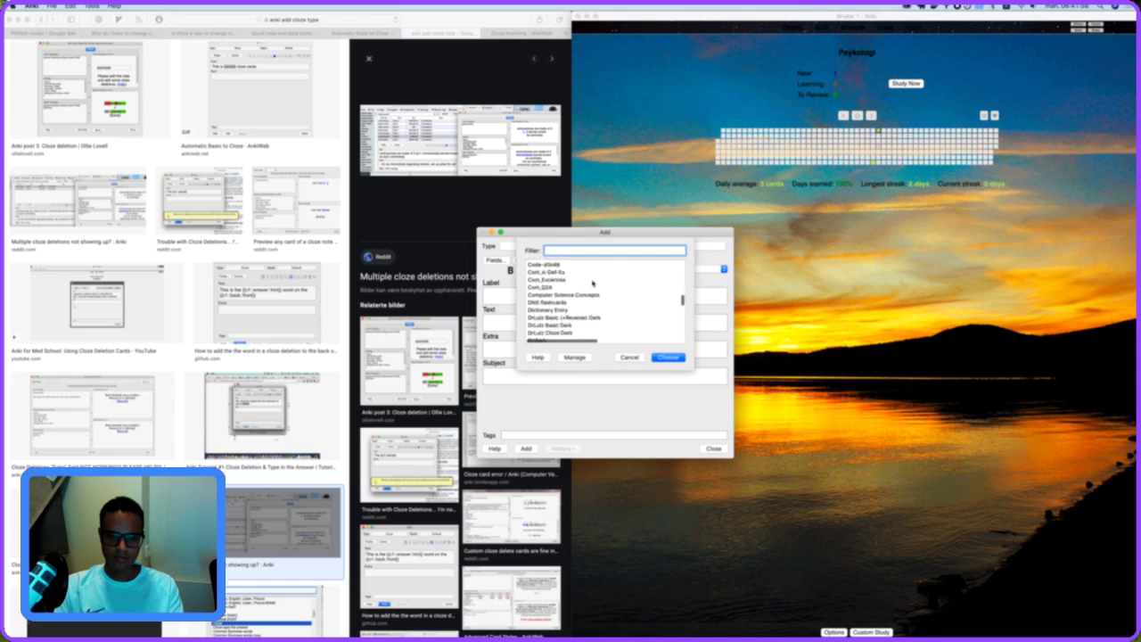
pyautogui.scroll(6, 592, 283)
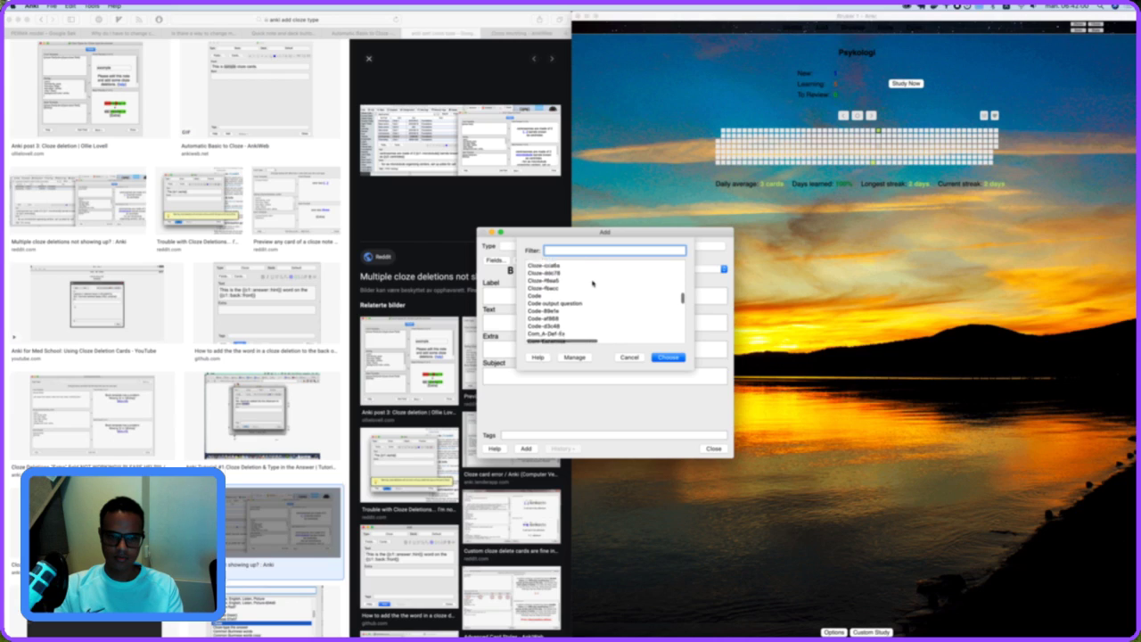
pyautogui.click(546, 316)
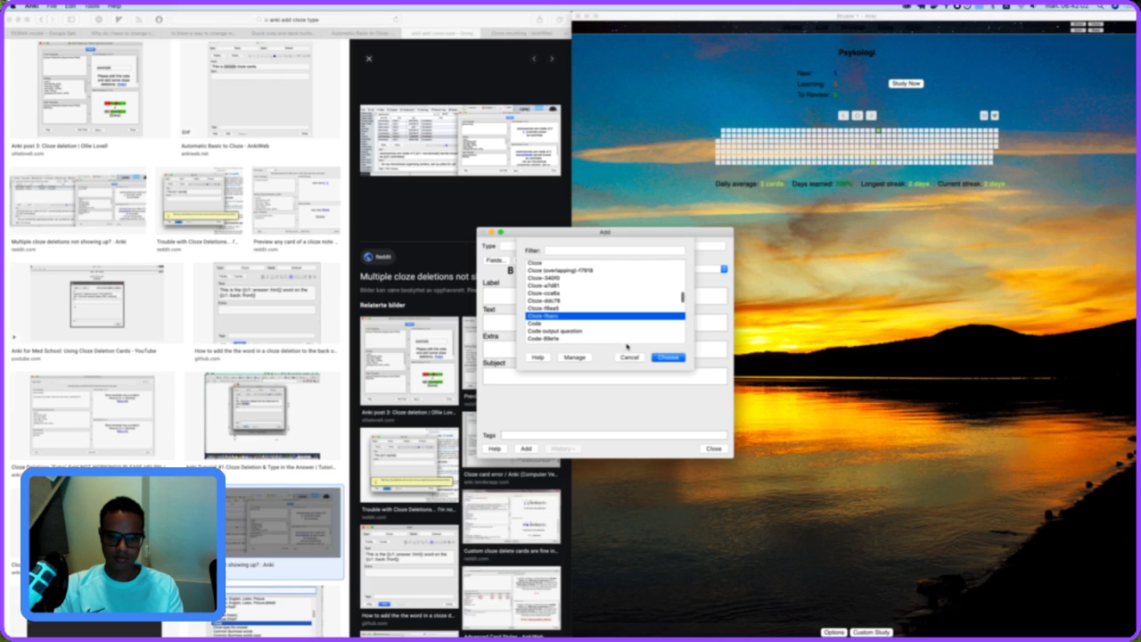
pyautogui.press('Up')
pyautogui.press('Up')
pyautogui.press('Up')
pyautogui.press('Up')
pyautogui.press('Up')
pyautogui.press('Down')
pyautogui.press('Down')
pyautogui.press('Down')
pyautogui.press('Down')
pyautogui.press('Up')
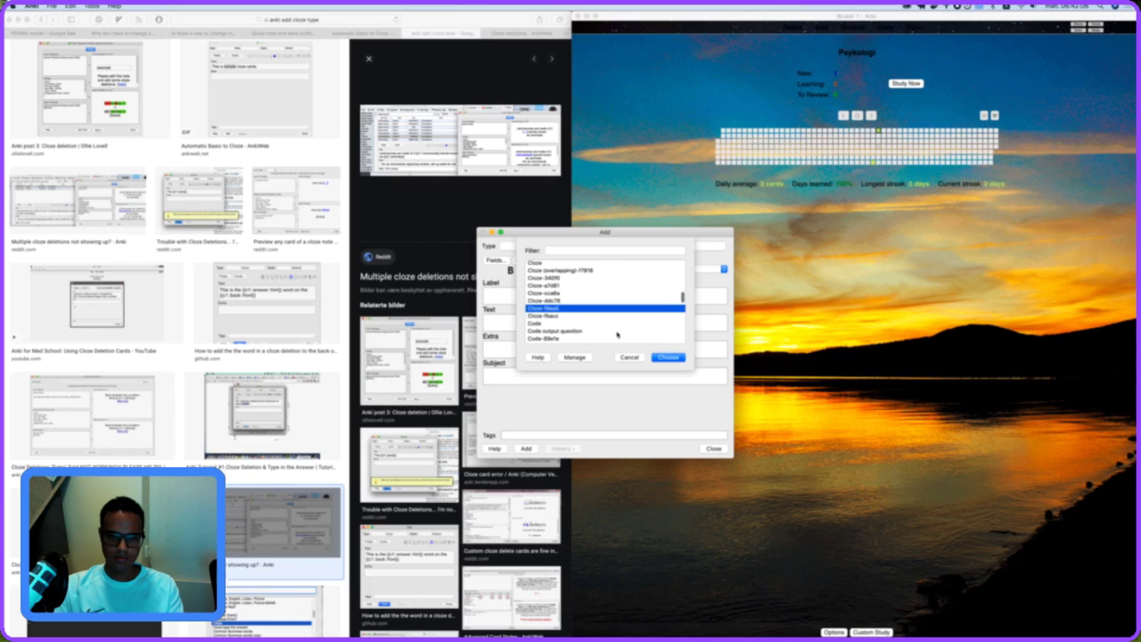
pyautogui.click(571, 315)
pyautogui.click(667, 356)
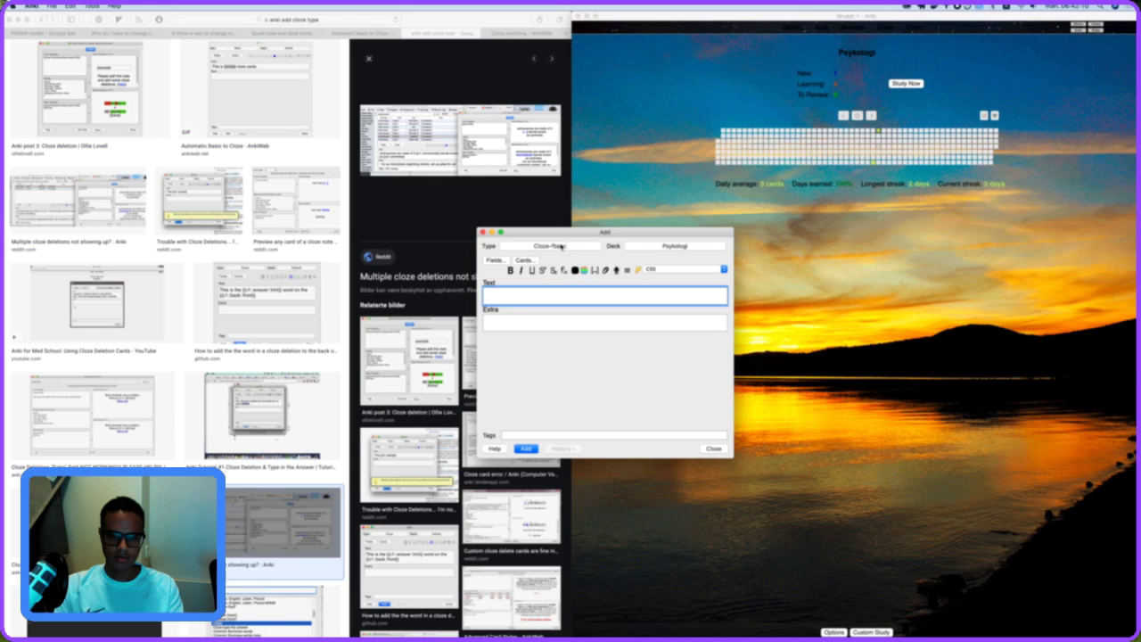
# Set the new note's type to Cloze-f6ea5.
pyautogui.click(563, 245)
pyautogui.click(551, 294)
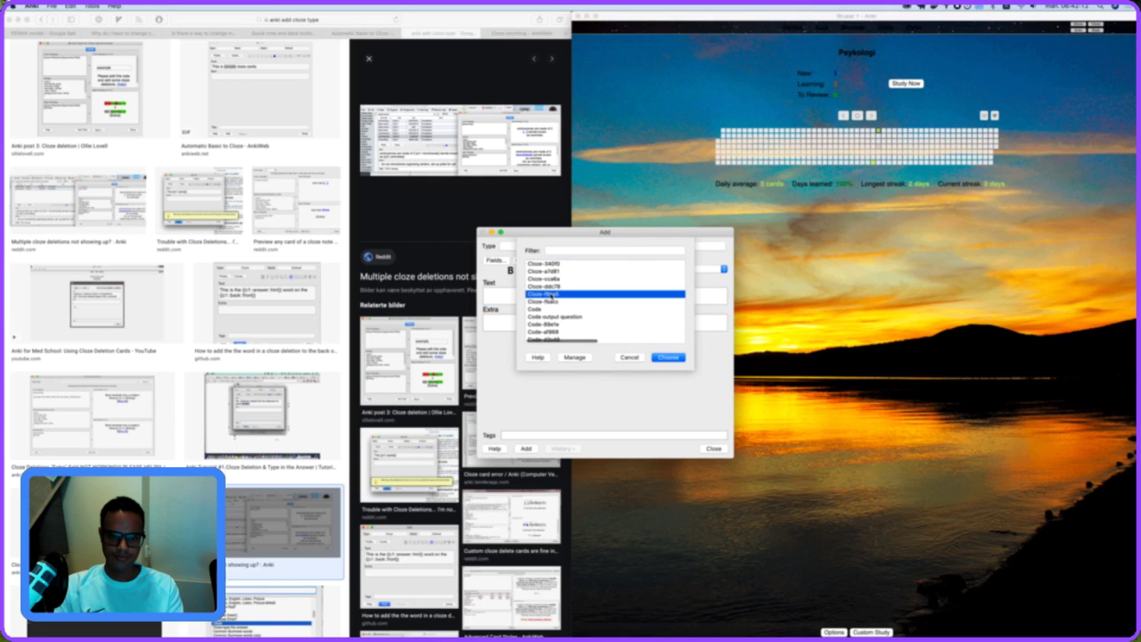
pyautogui.click(669, 358)
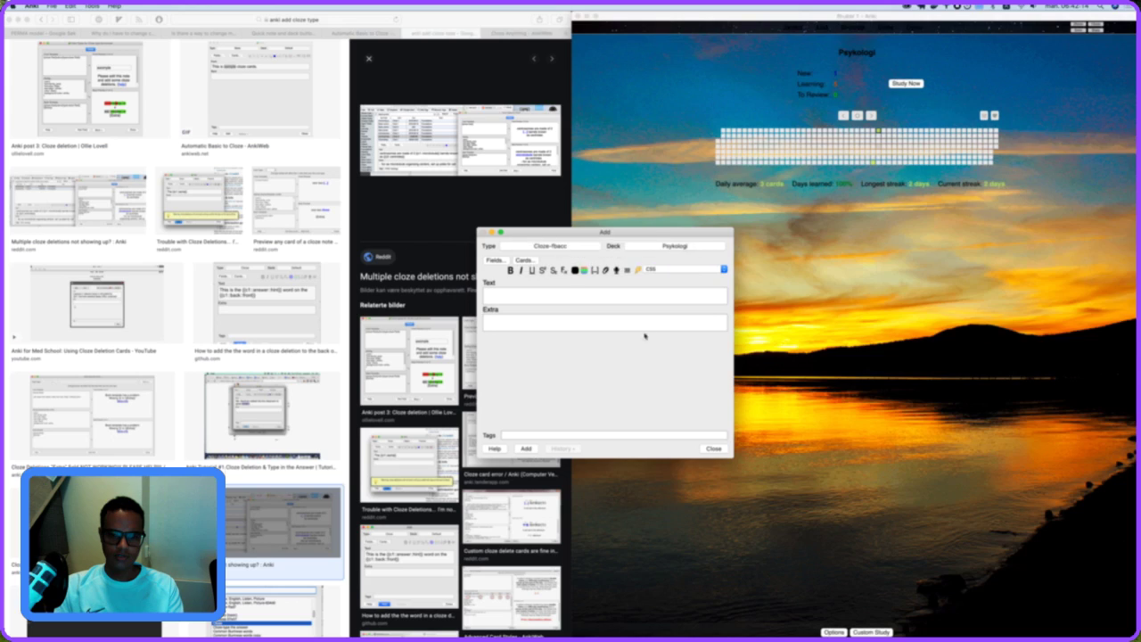
pyautogui.click(552, 246)
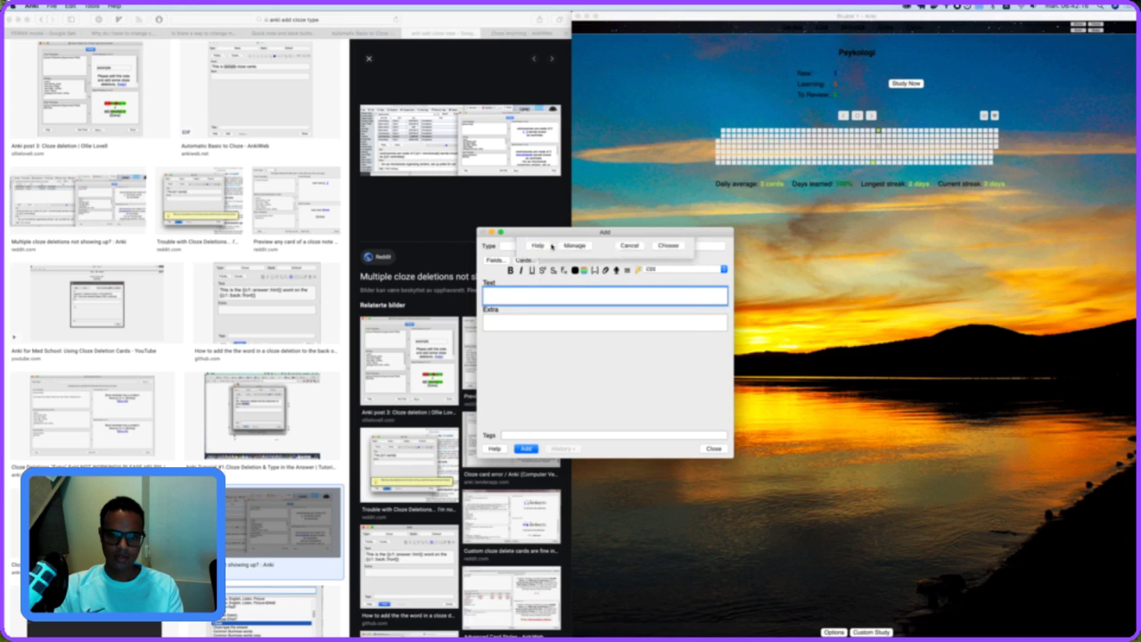
pyautogui.press('Return')
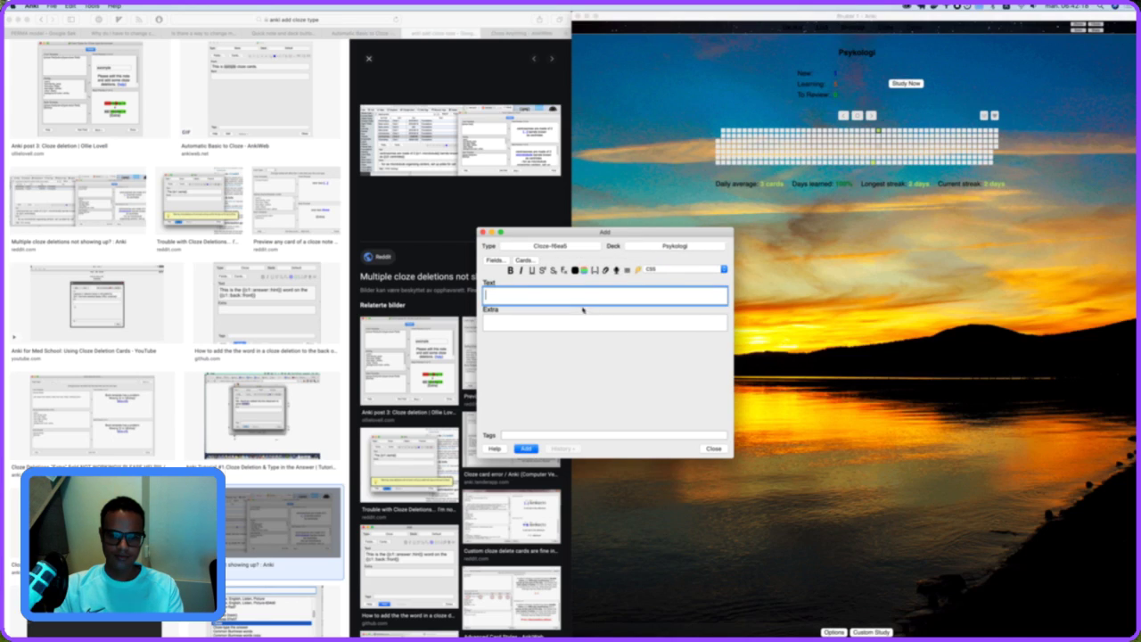
# Add a note with the text "Cloze template", proceeding without any cloze deletions, and finish adding notes.
pyautogui.write('Cloze template')
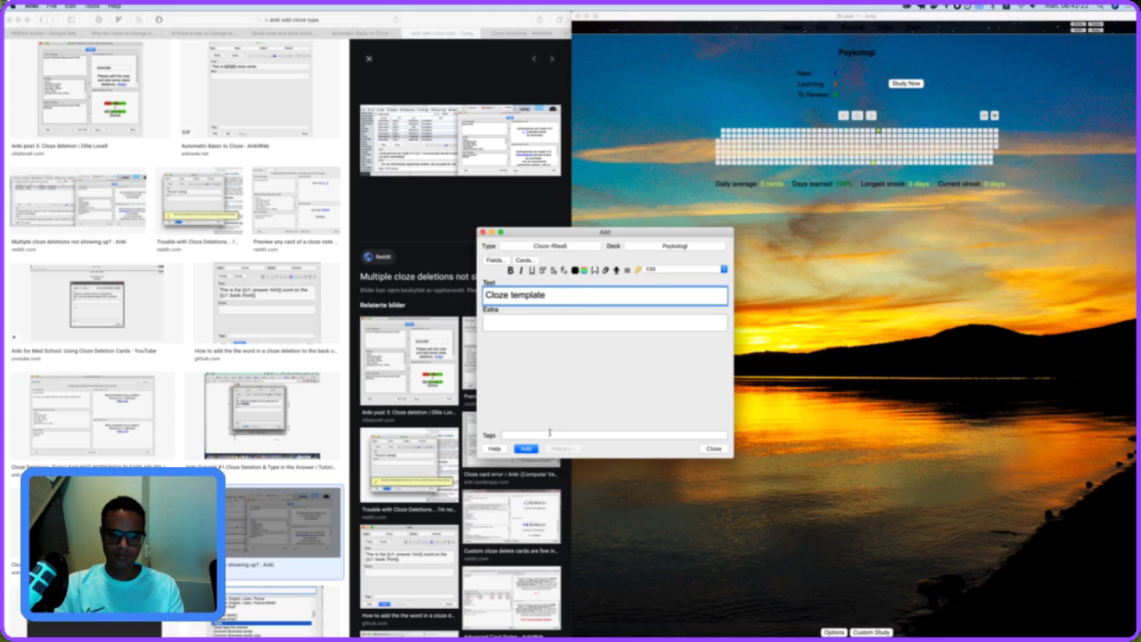
pyautogui.click(527, 449)
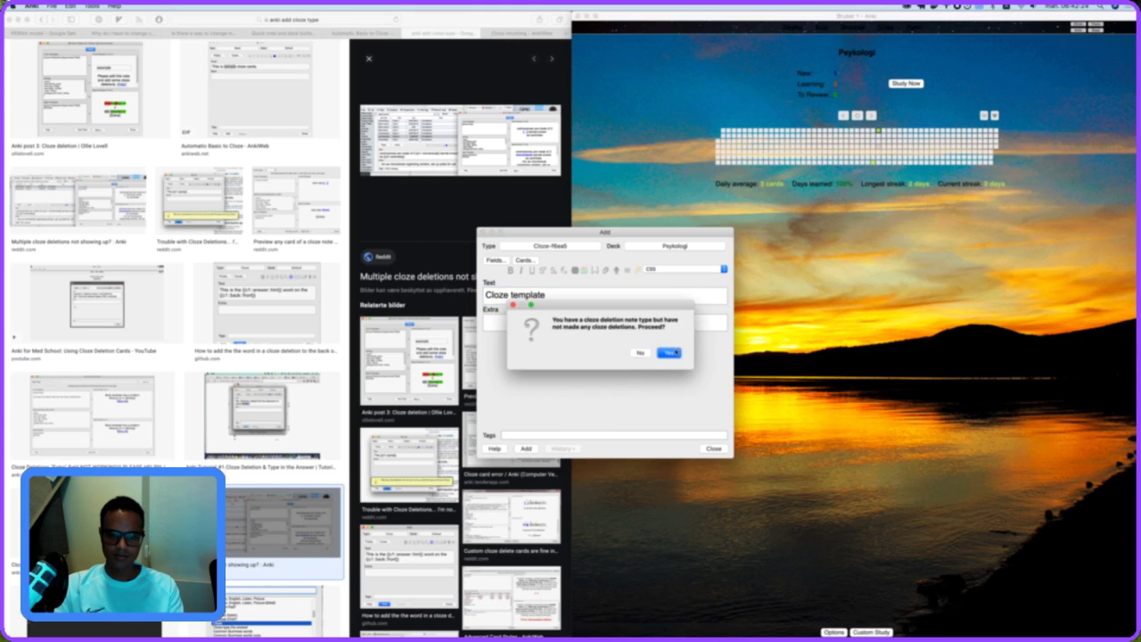
pyautogui.click(670, 353)
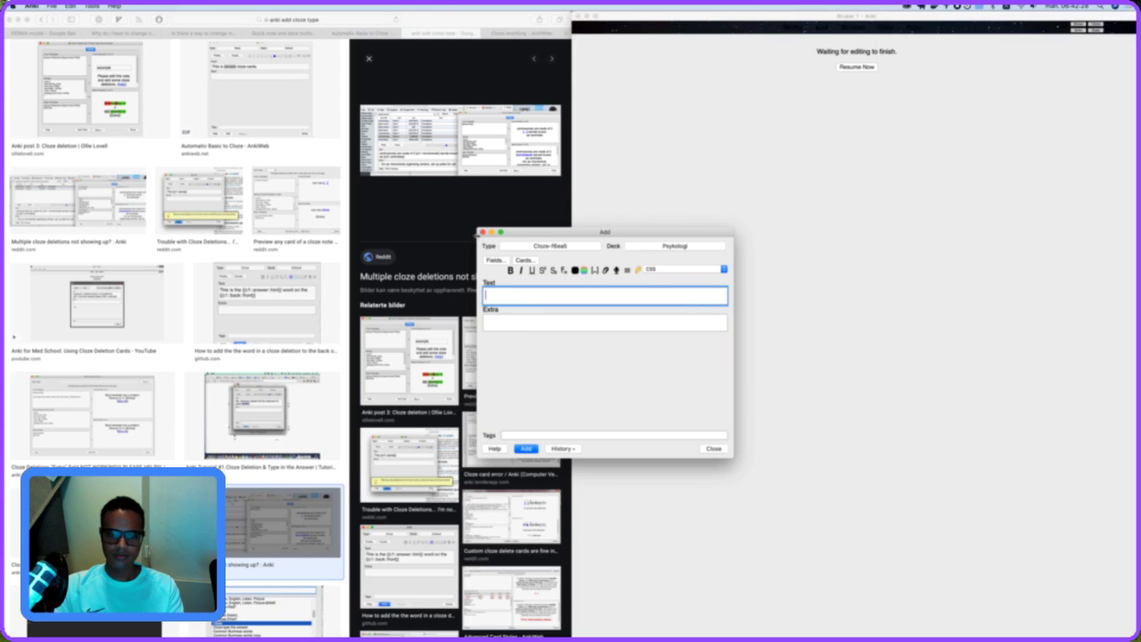
pyautogui.click(482, 232)
# Open the card browser, check the cards in the PERMA modellen deck and close the browser.
pyautogui.click(805, 31)
pyautogui.click(844, 30)
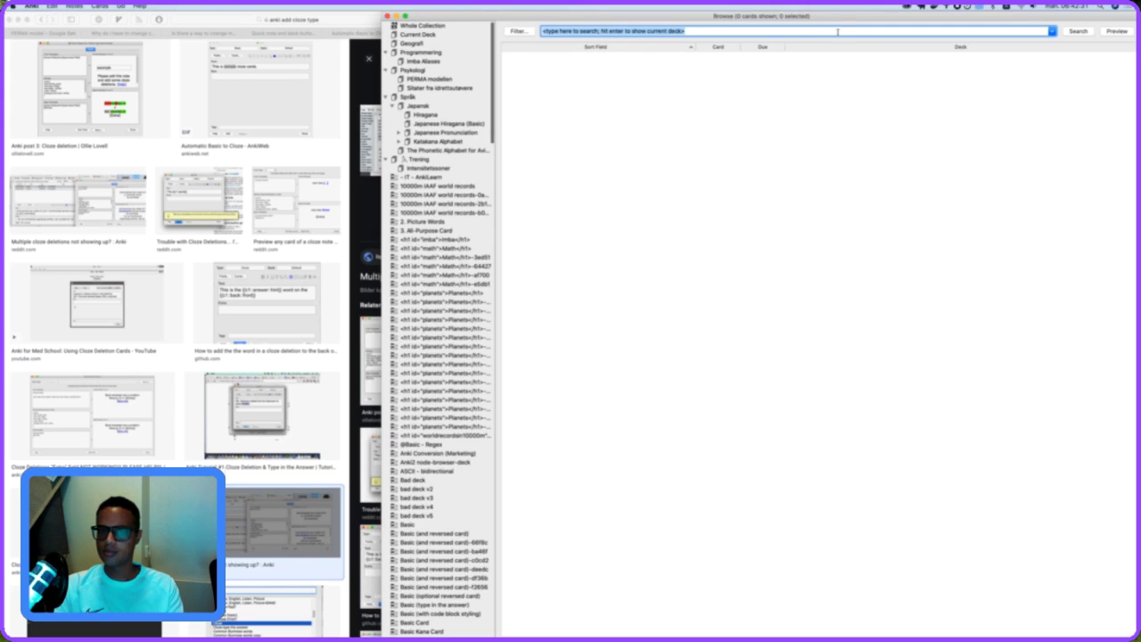
pyautogui.click(430, 79)
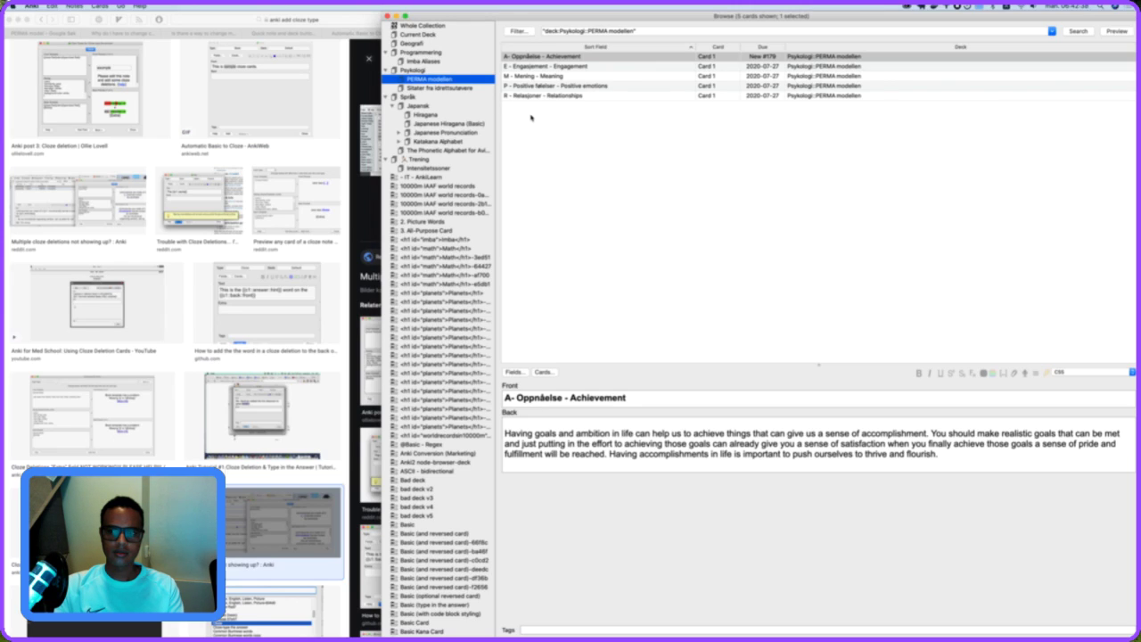
pyautogui.click(386, 16)
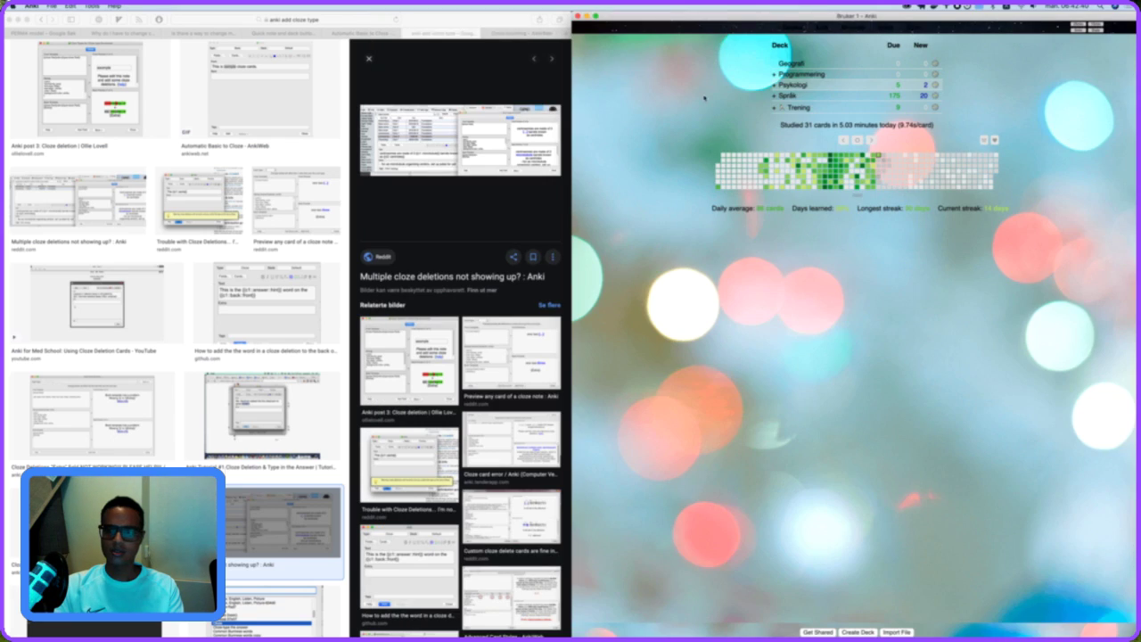
# Add a note to the Psykologi deck with the text "test 1k2k2", making "1k2k2" a cloze deletion.
pyautogui.click(796, 85)
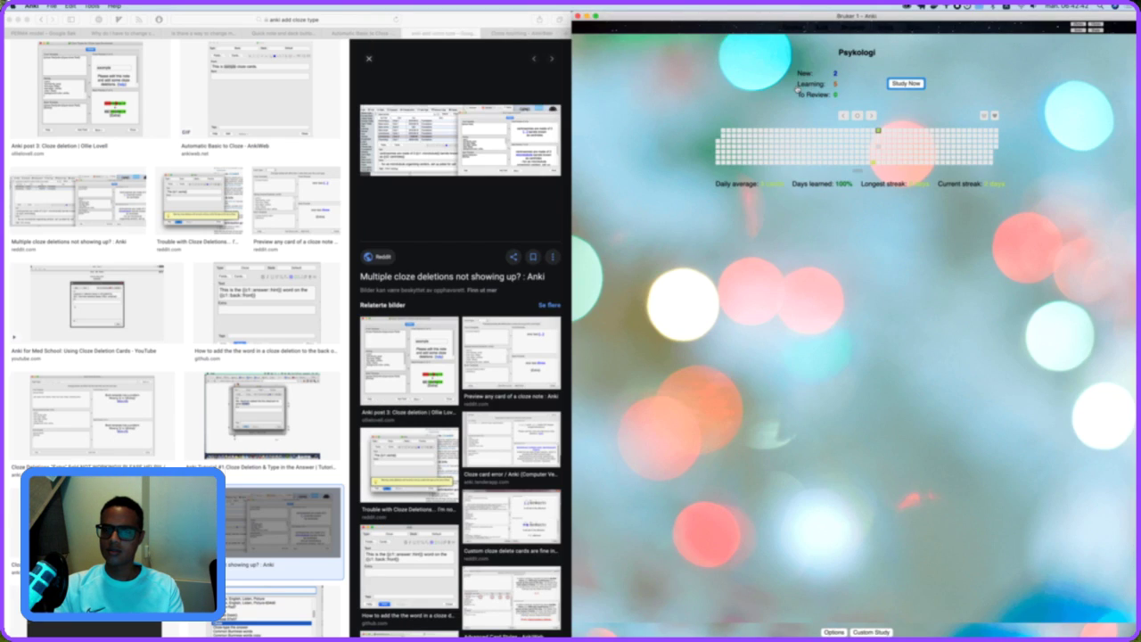
pyautogui.click(825, 30)
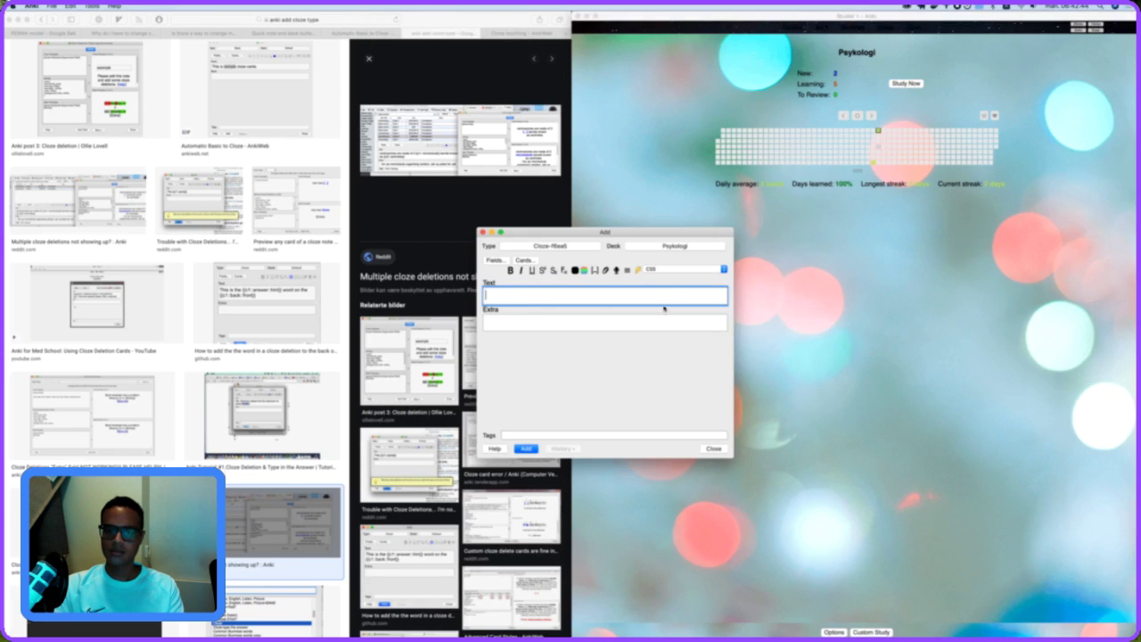
pyautogui.write('tes')
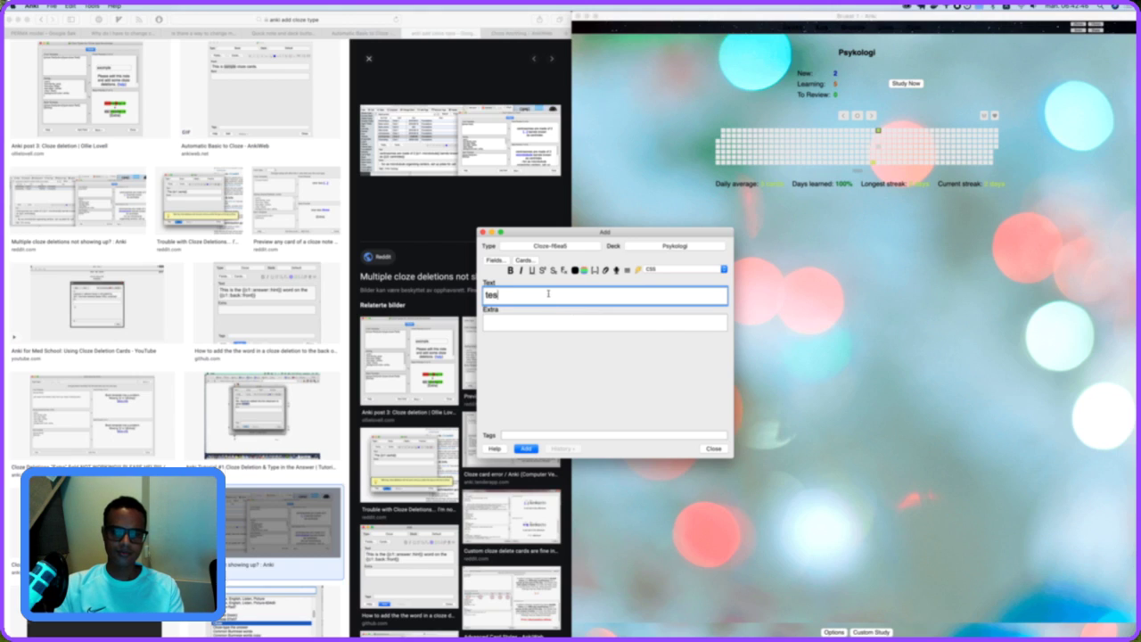
pyautogui.write('t 1k2k2')
pyautogui.hotkey('alt', 'shift', 'Left')
pyautogui.click(594, 271)
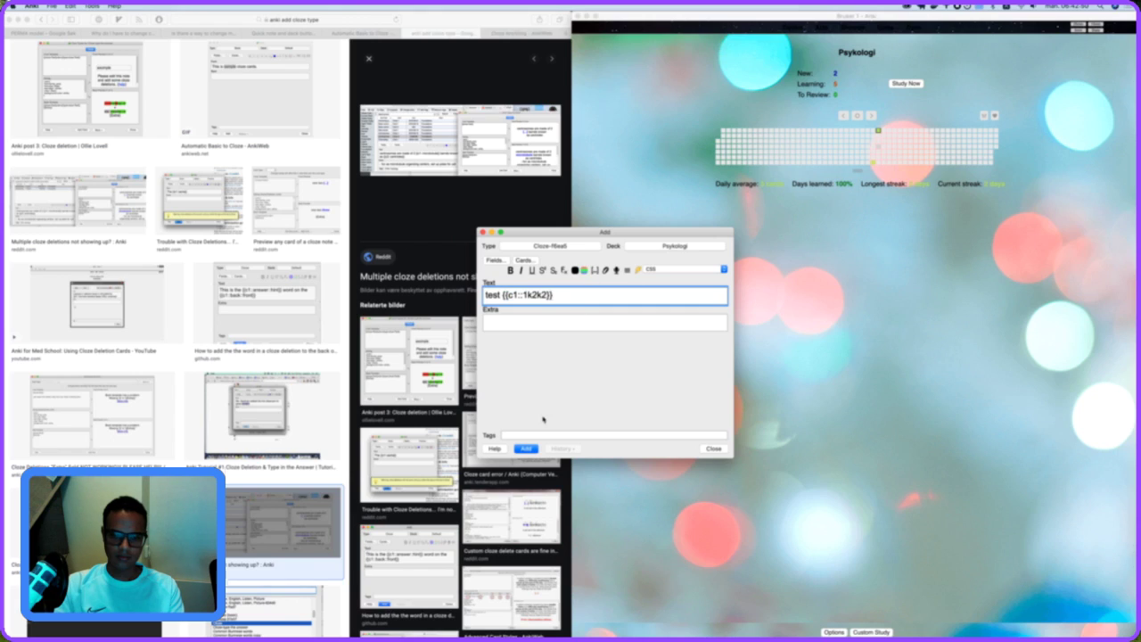
pyautogui.click(526, 450)
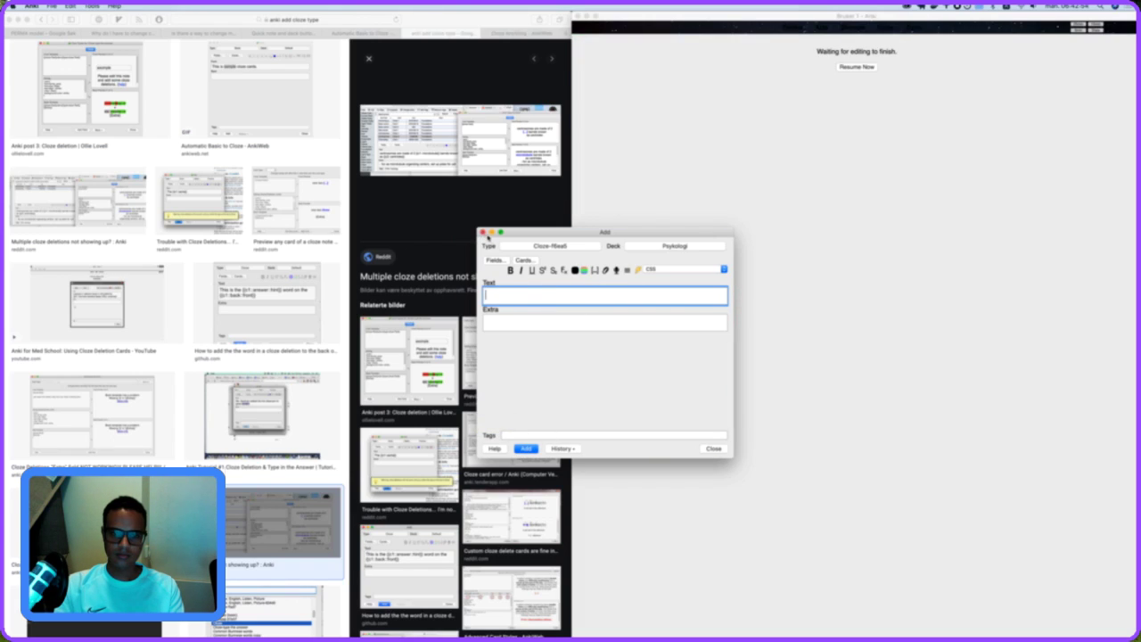
pyautogui.click(482, 233)
# List the Psykologi cards in the card browser and try to move the "Cloze template" card into PERMA modellen.
pyautogui.click(848, 26)
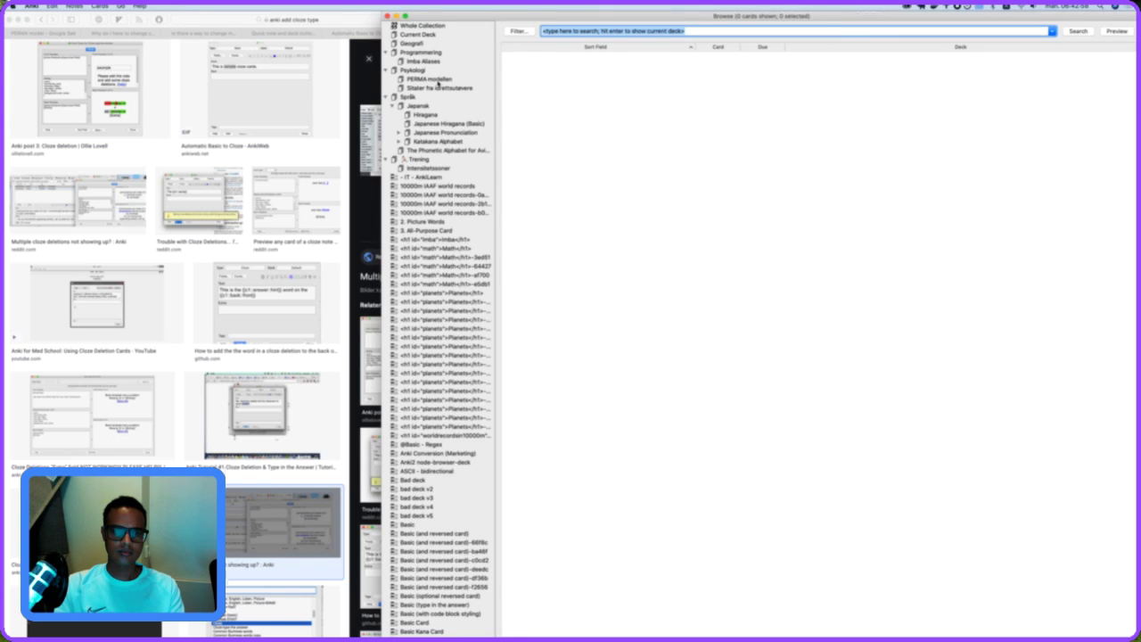
pyautogui.click(435, 79)
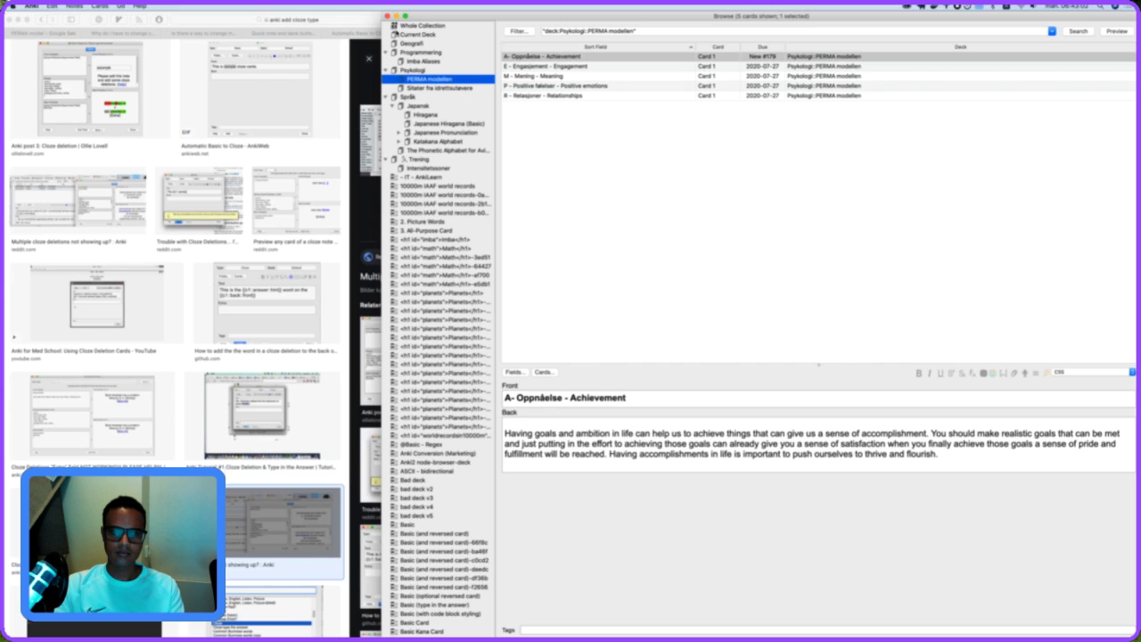
pyautogui.click(413, 69)
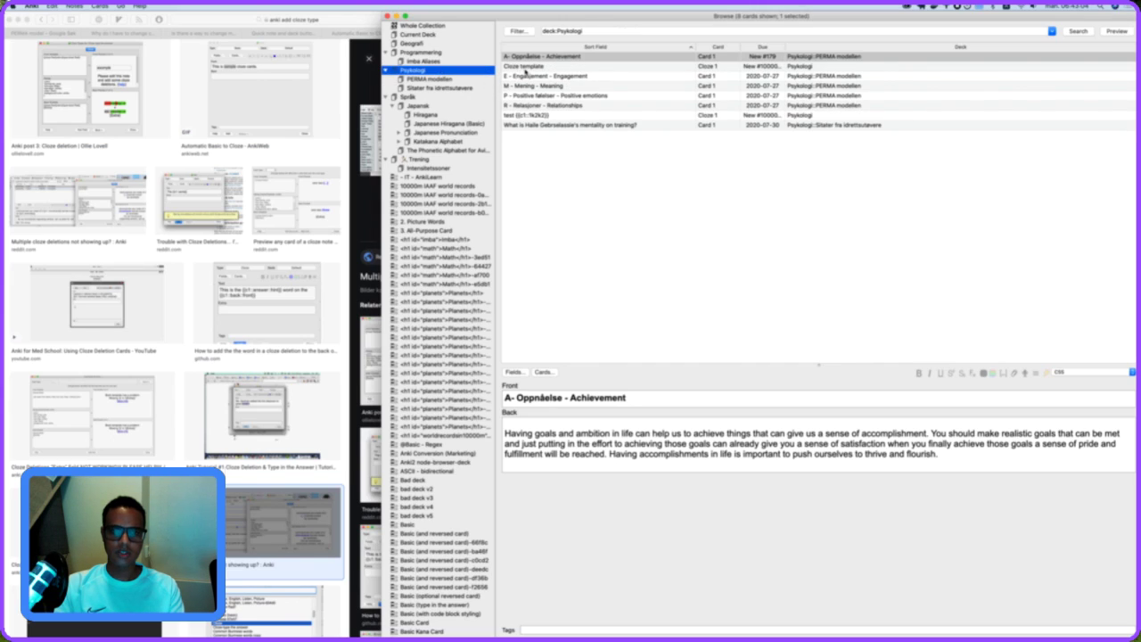
pyautogui.click(523, 67)
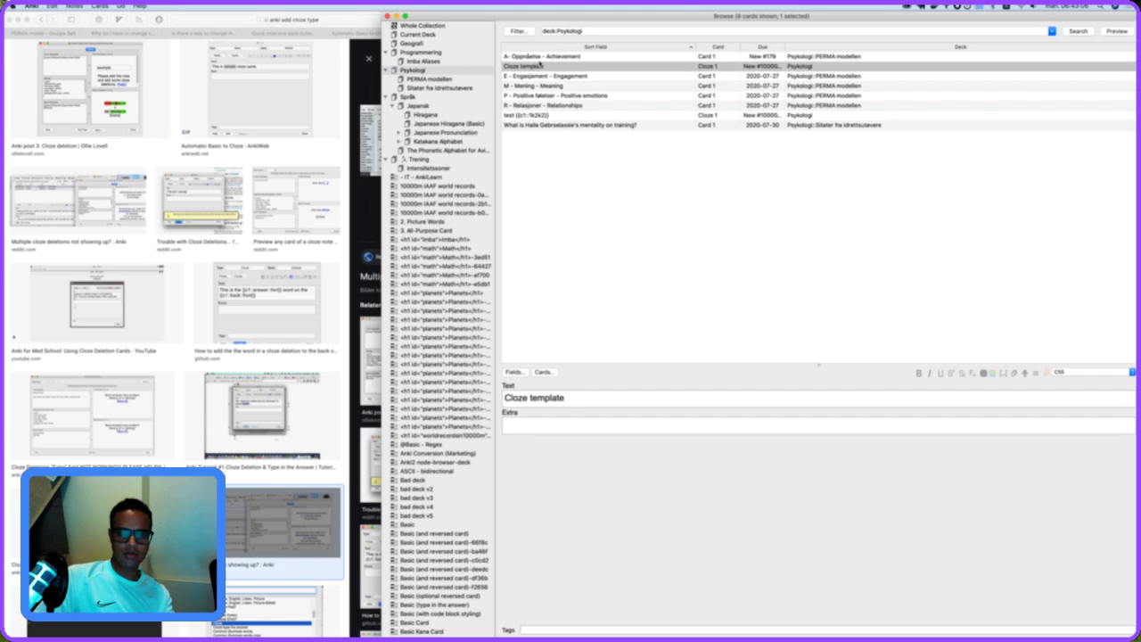
pyautogui.moveTo(535, 67); pyautogui.dragTo(440, 81)
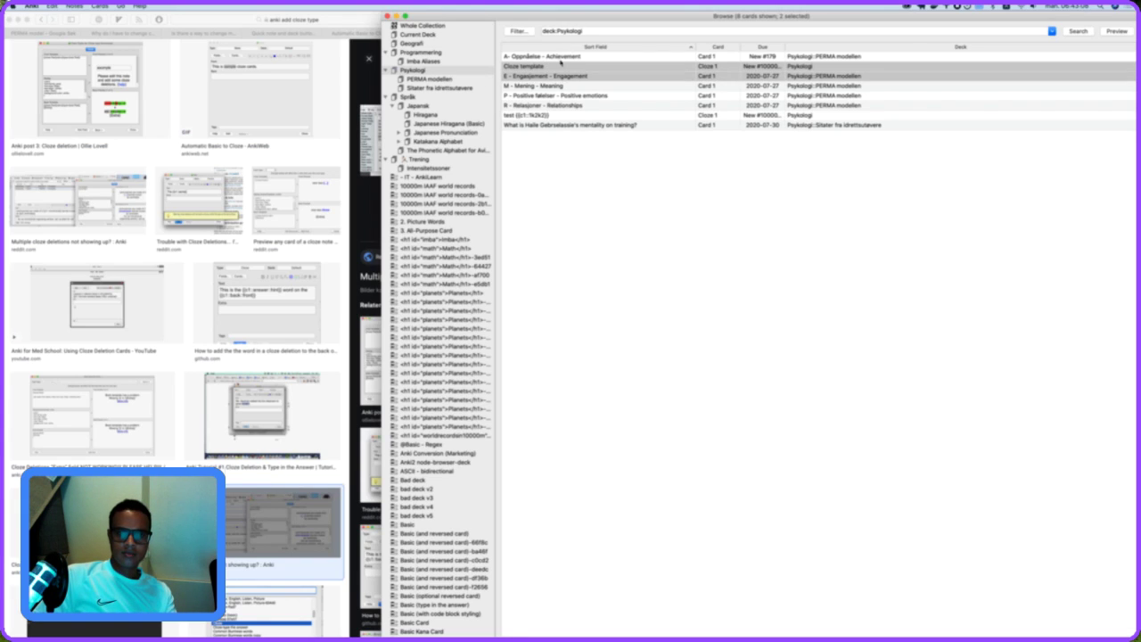
# Delete the "Cloze template" and "test {{c1::1k2k2}}" notes from the Psykologi deck.
pyautogui.click(540, 67)
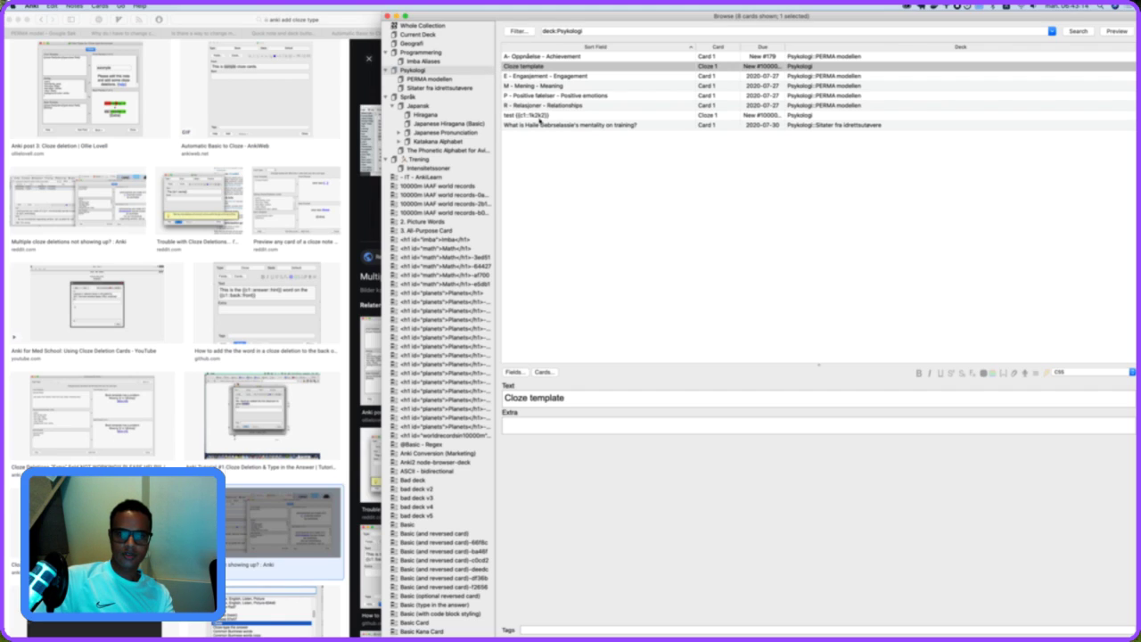
pyautogui.keyDown('super'); pyautogui.click(539, 119); pyautogui.keyUp('super')
pyautogui.rightClick(547, 116)
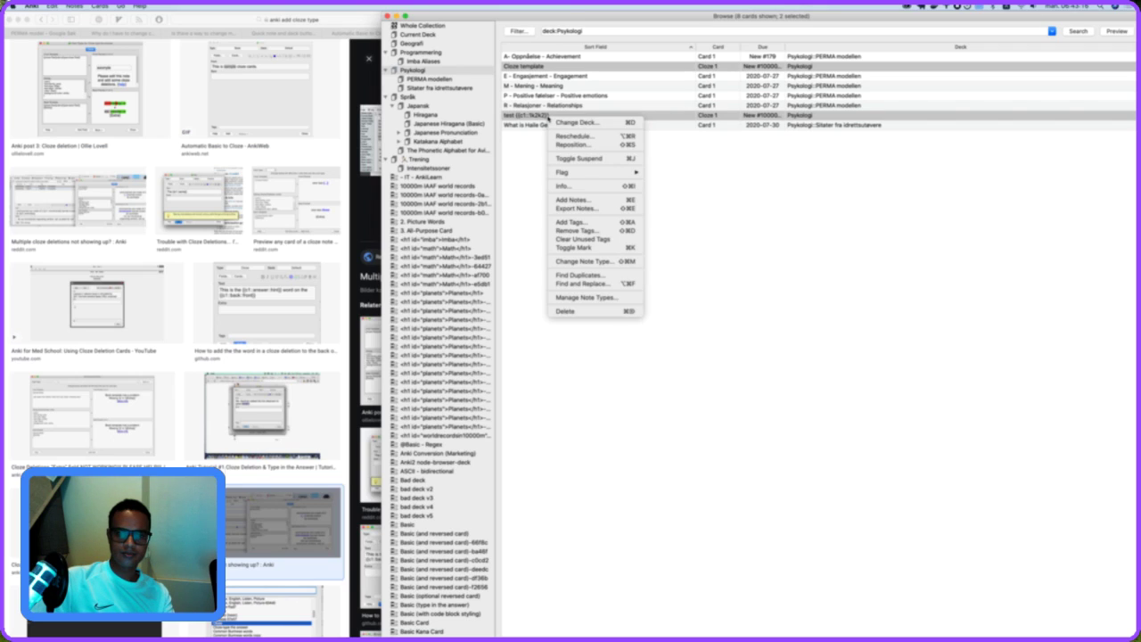
pyautogui.click(584, 311)
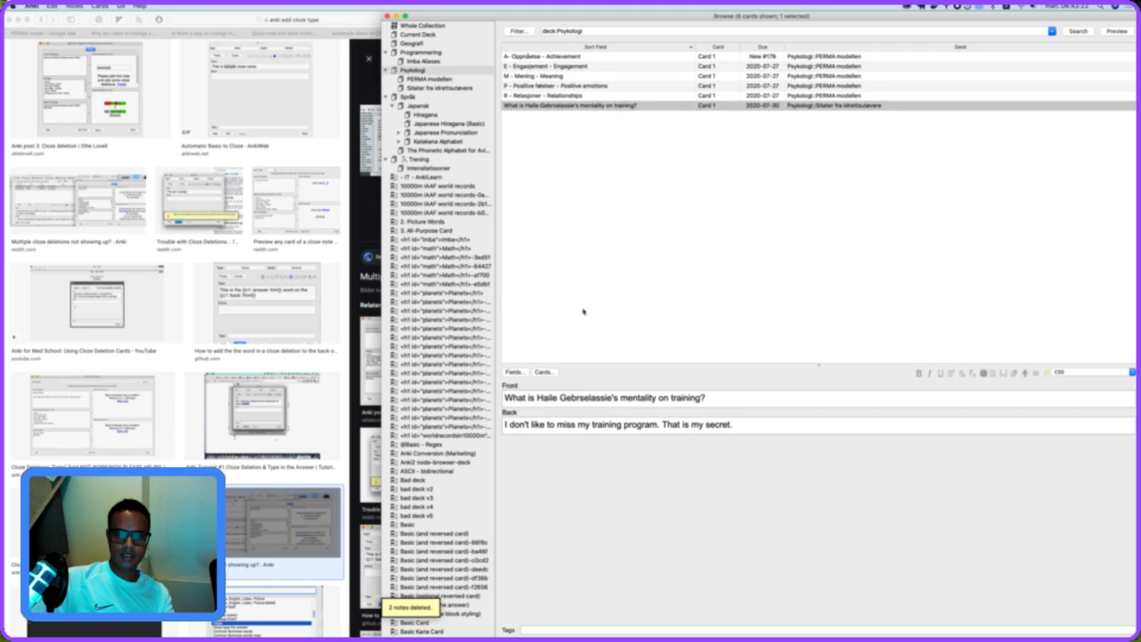
# Show the PERMA modellen cards, check the list of managed note types and close it.
pyautogui.click(440, 81)
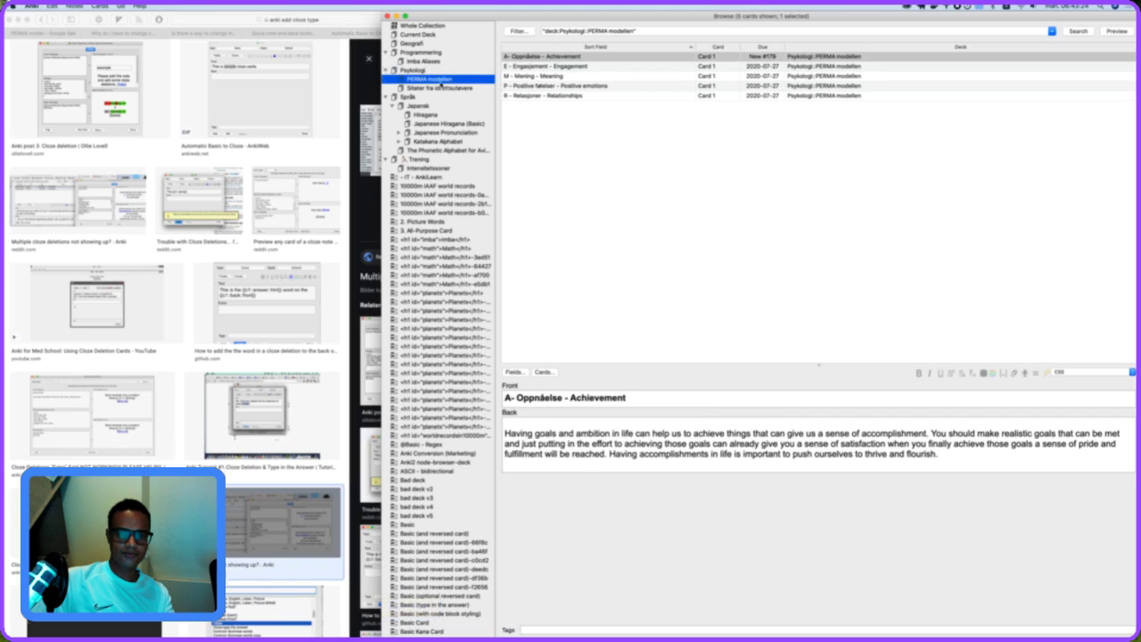
pyautogui.rightClick(540, 55)
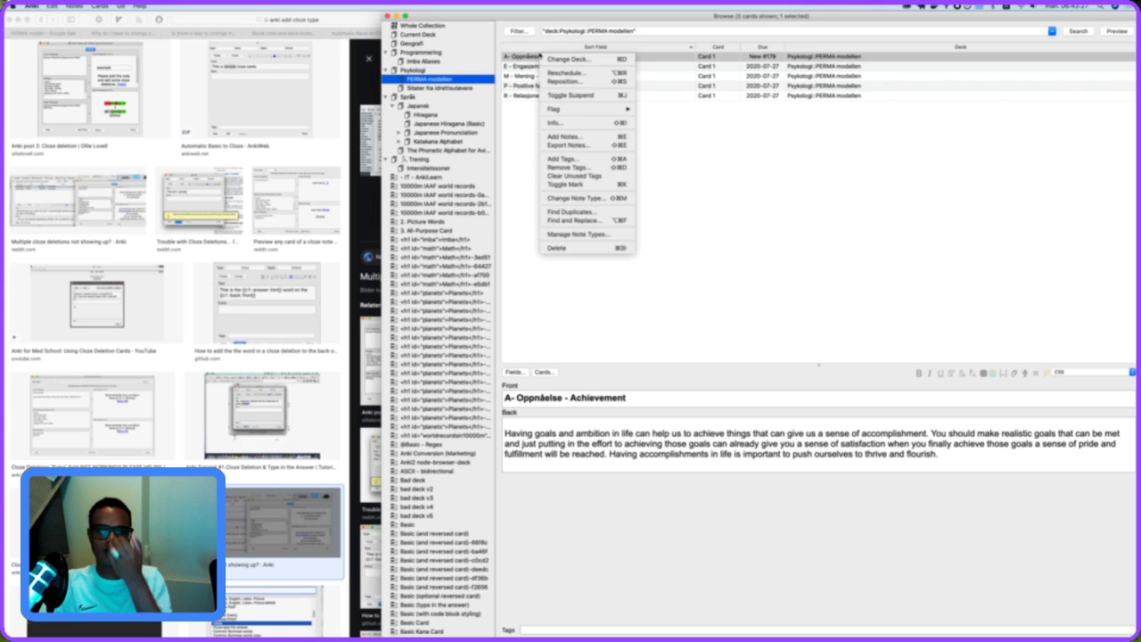
pyautogui.click(610, 235)
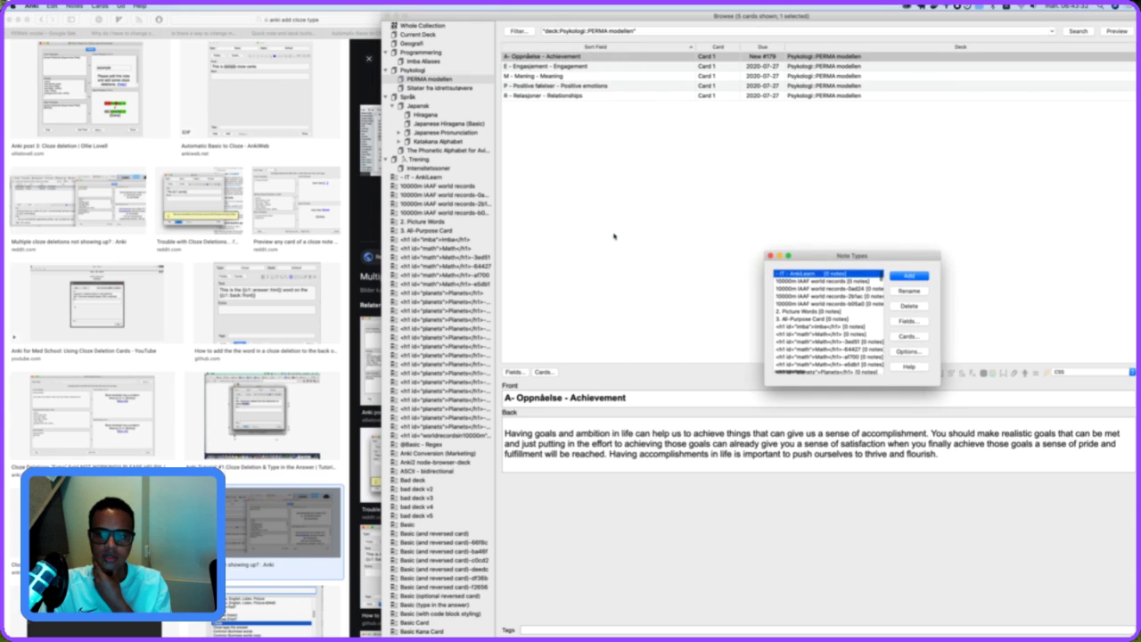
pyautogui.click(771, 257)
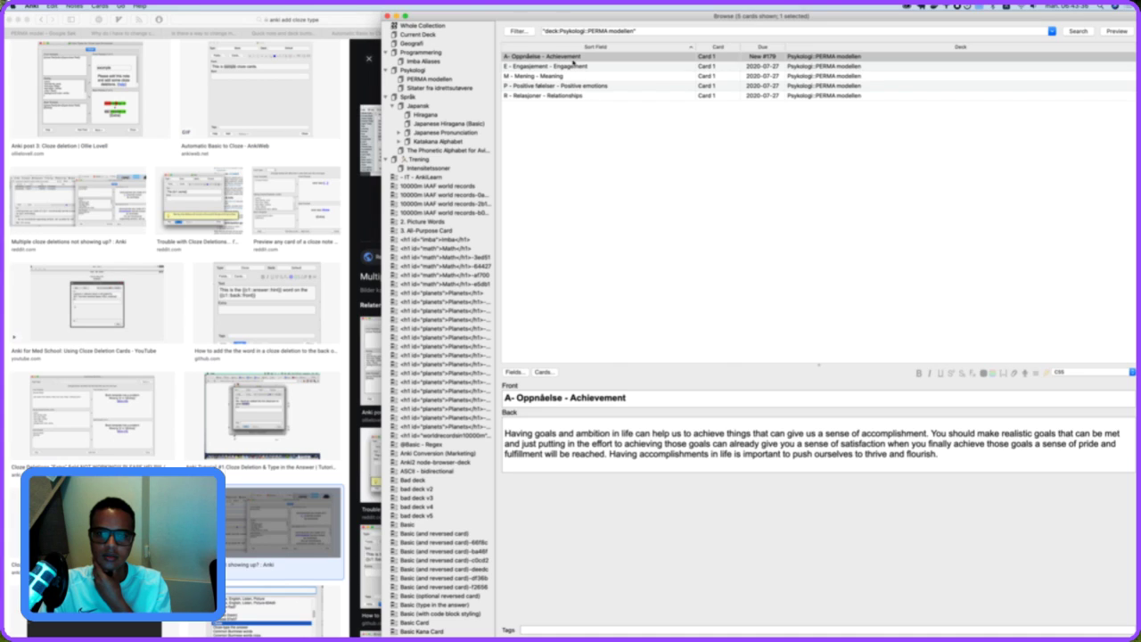
# Change the note type of the "A- Oppnåelse - Achievement" card to Cloze-f6ea5, mapping Front to Text and Back to Extra.
pyautogui.rightClick(574, 62)
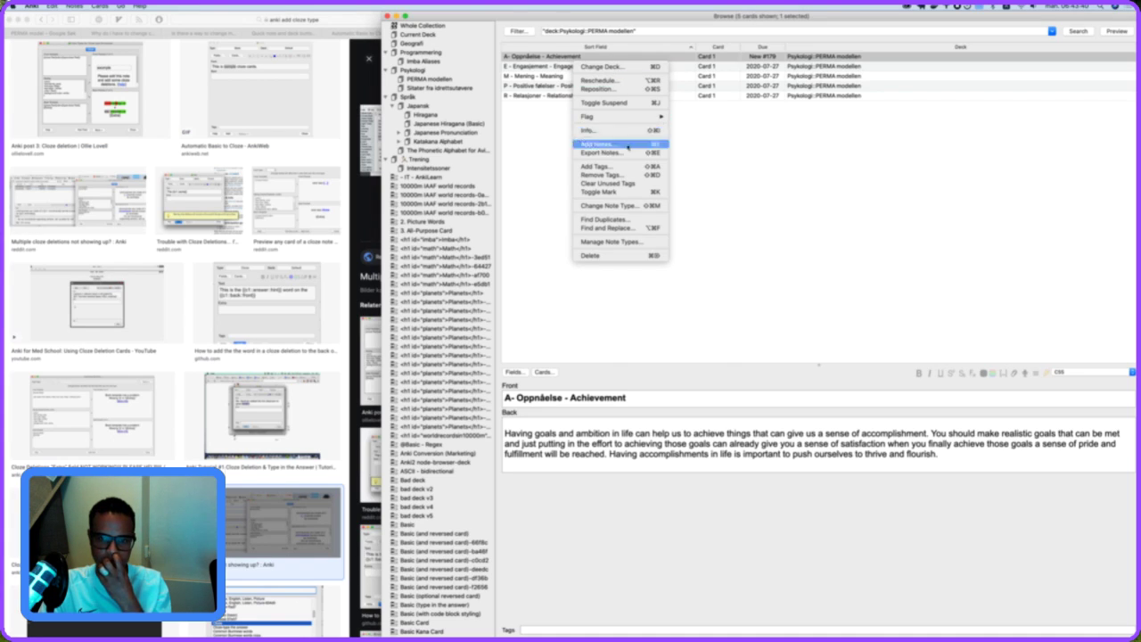
pyautogui.click(627, 205)
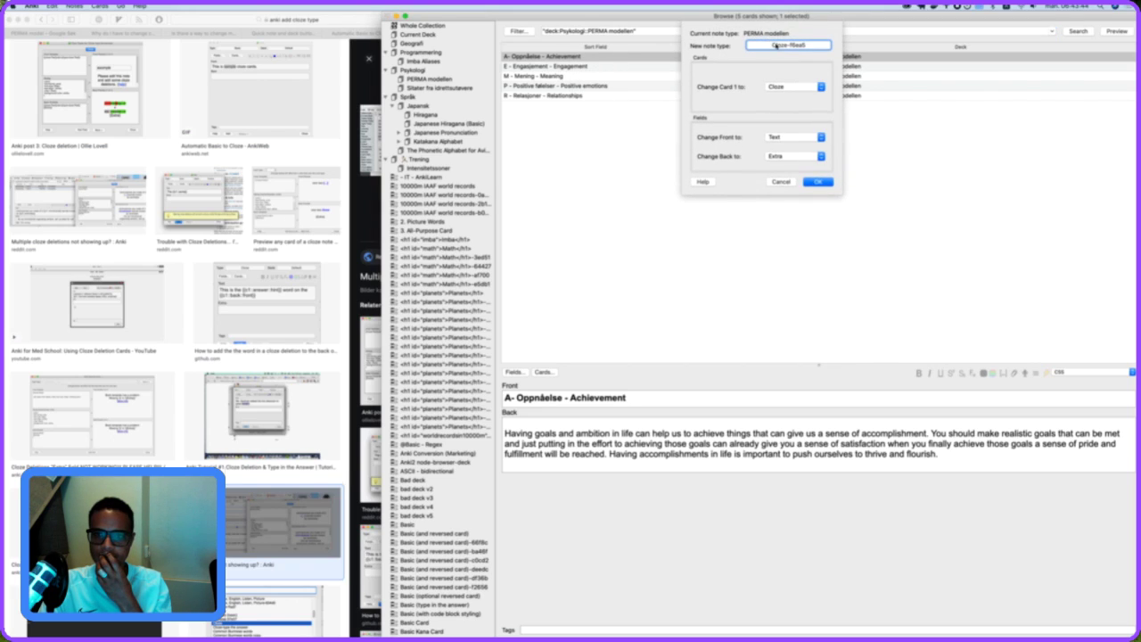
pyautogui.click(776, 45)
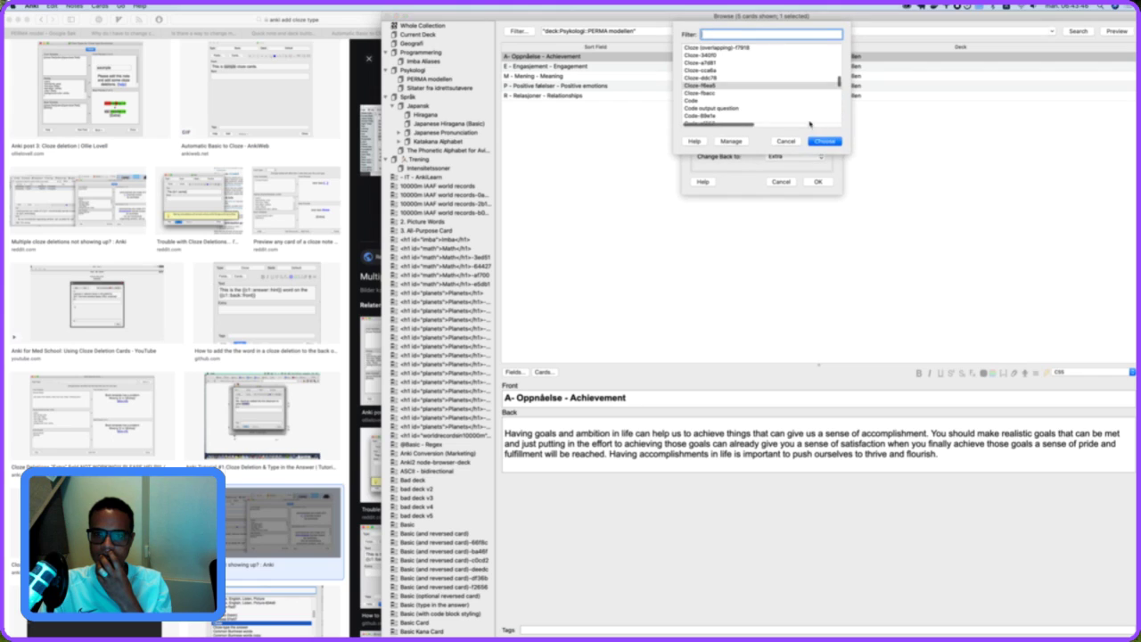
pyautogui.click(826, 141)
pyautogui.click(821, 183)
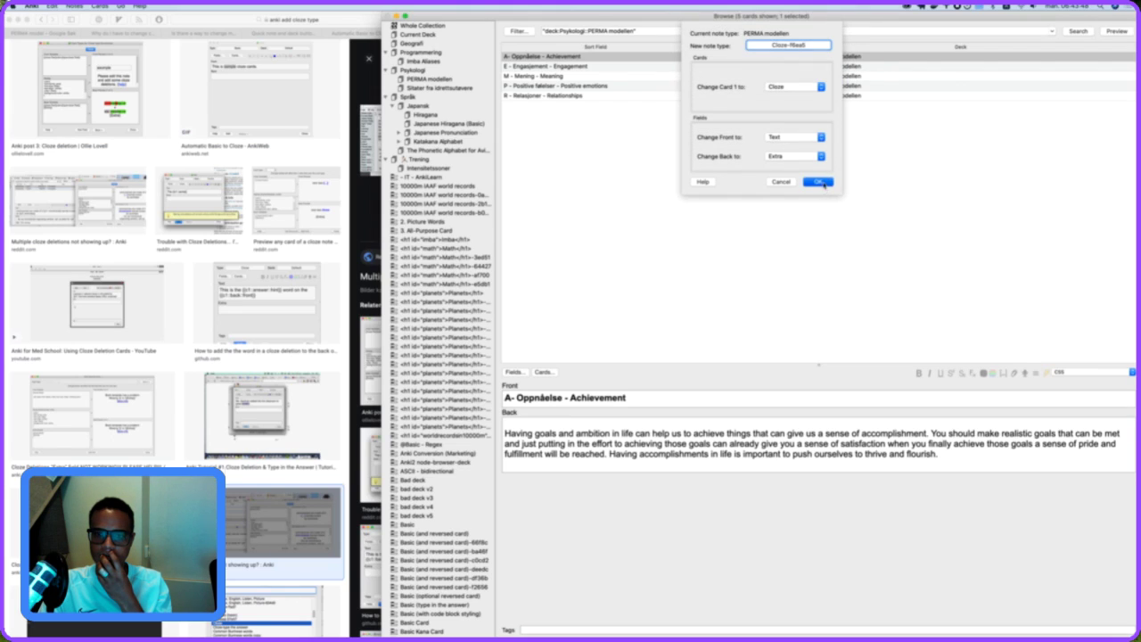
pyautogui.click(822, 123)
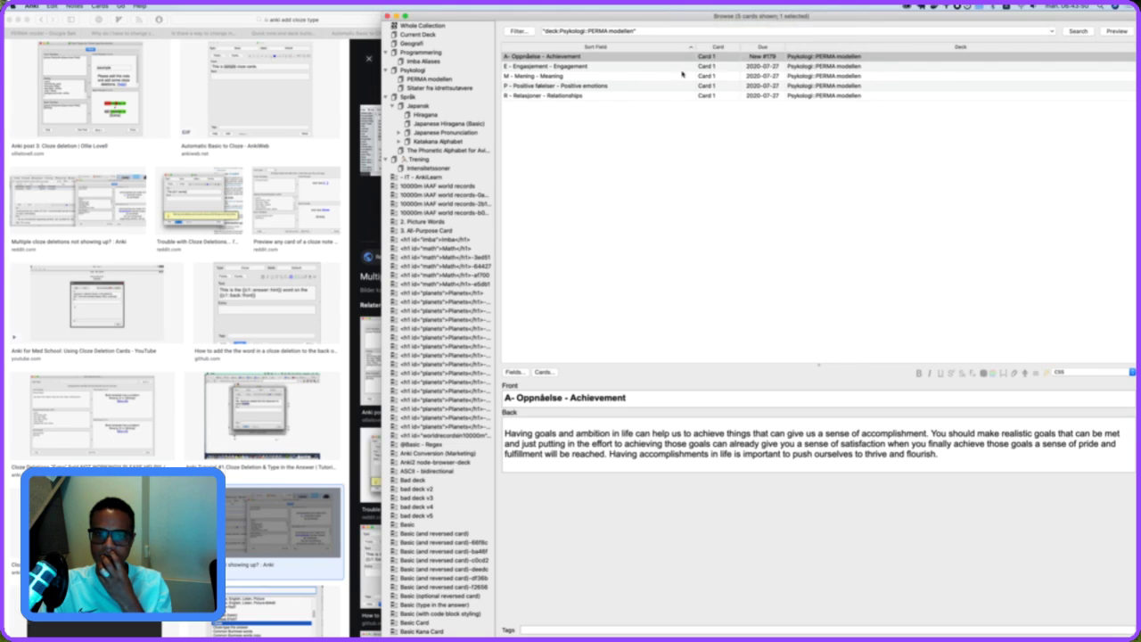
# Change the note type of the remaining four PERMA modellen cards, E, M, P and R, to Cloze-f6ea5.
pyautogui.click(650, 69)
pyautogui.keyDown('shift'); pyautogui.click(639, 96); pyautogui.keyUp('shift')
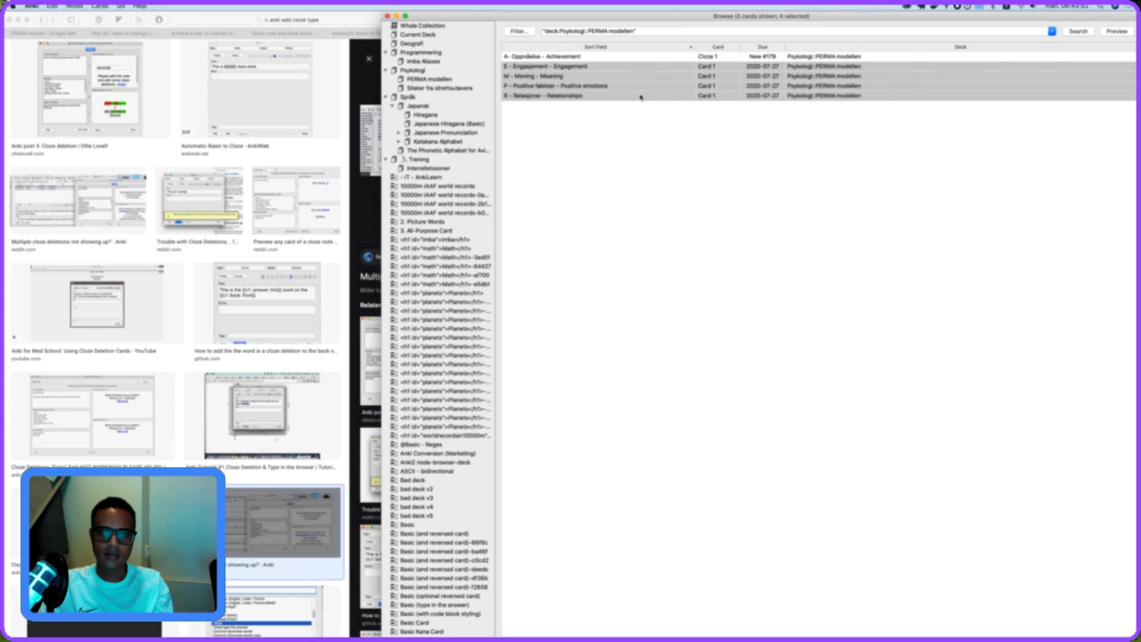
pyautogui.rightClick(648, 74)
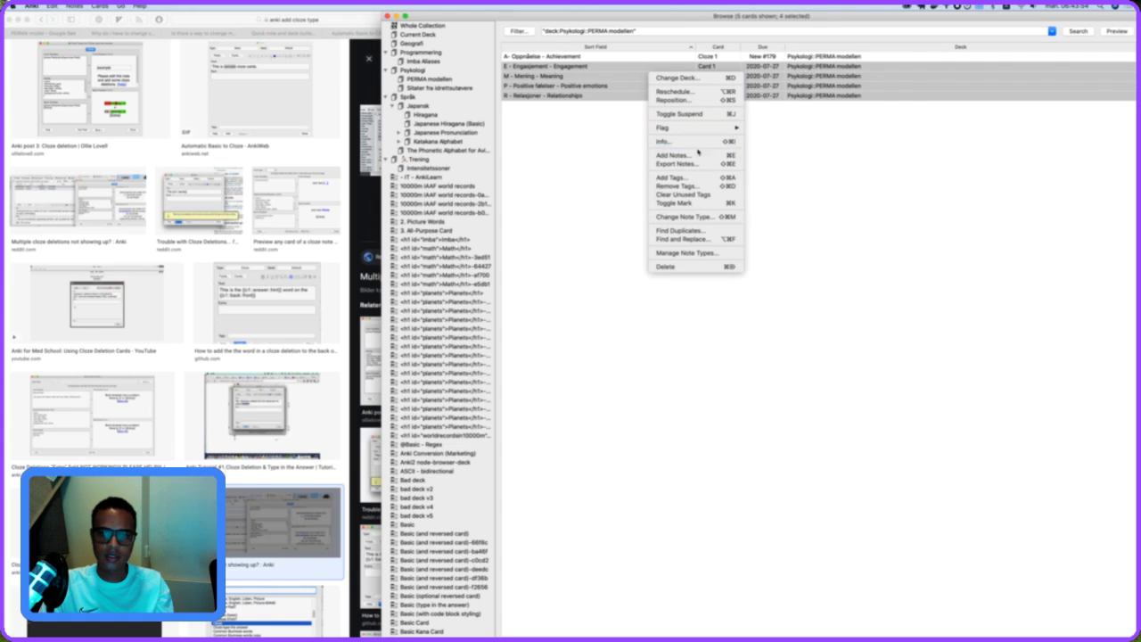
pyautogui.click(701, 216)
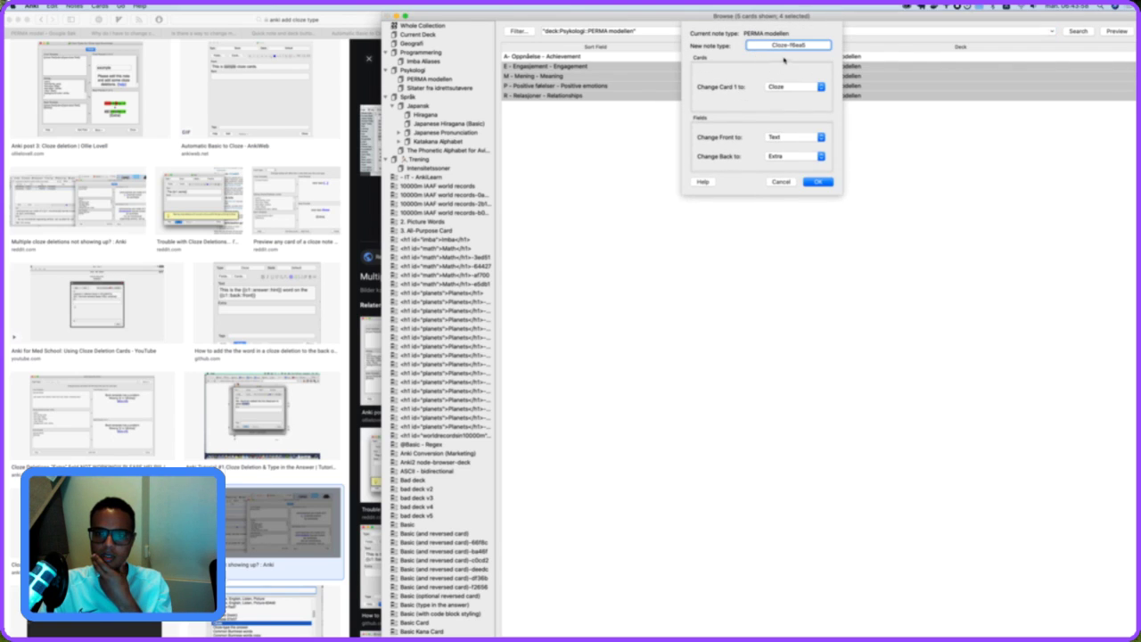
pyautogui.click(824, 183)
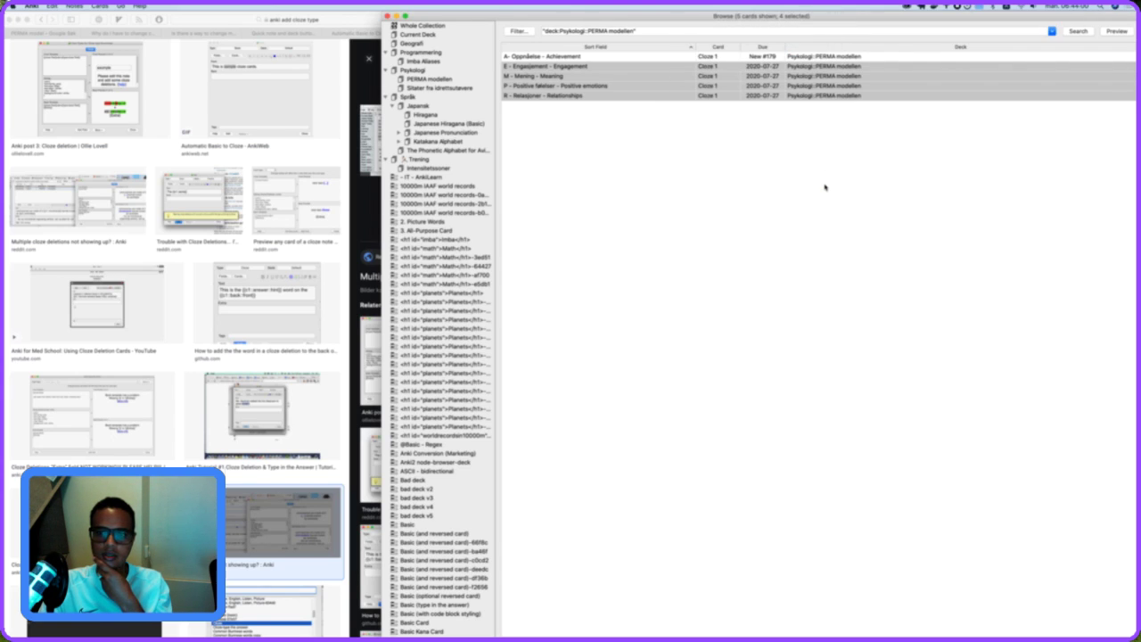
# In the Text field of the A note, make "Achievement" cloze c1 and "Oppnåelse" cloze c2.
pyautogui.click(595, 58)
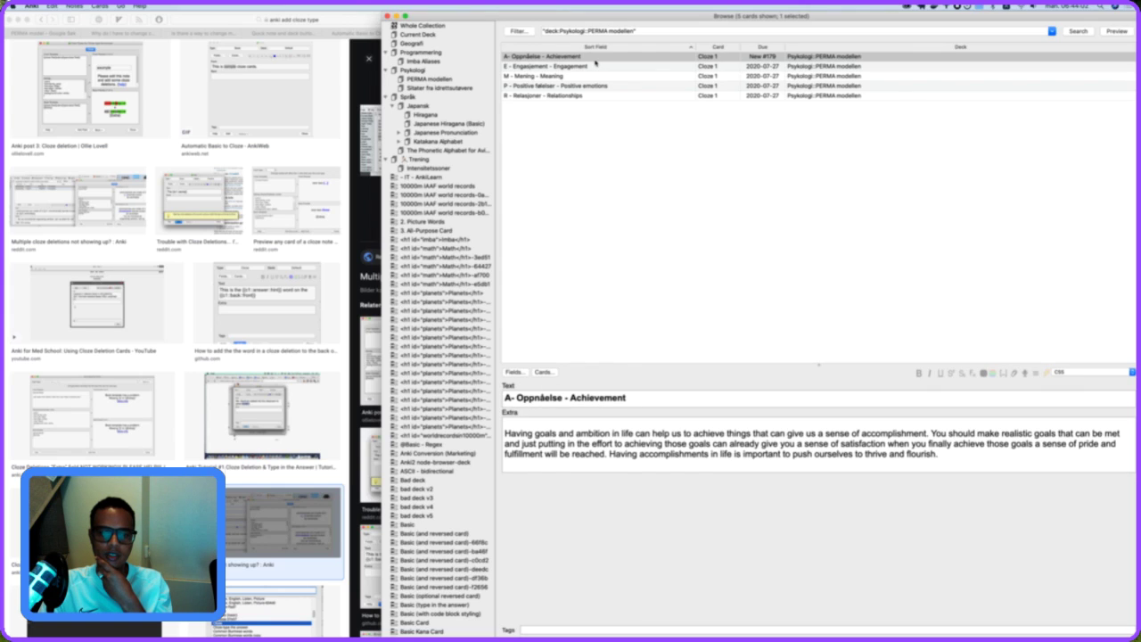
pyautogui.click(599, 393)
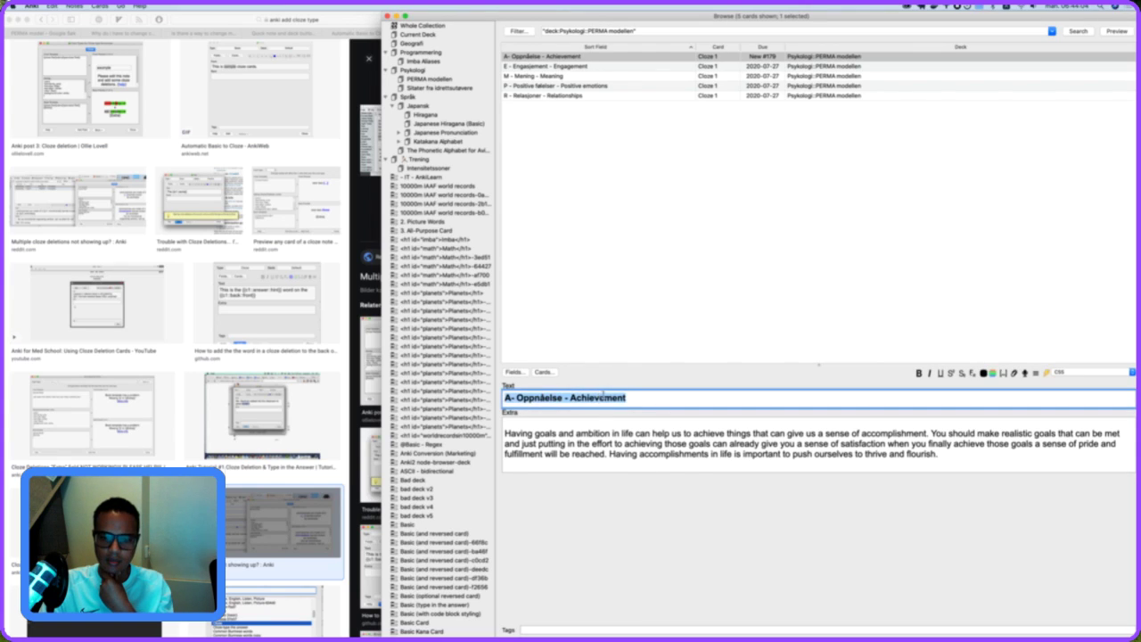
pyautogui.doubleClick(599, 393)
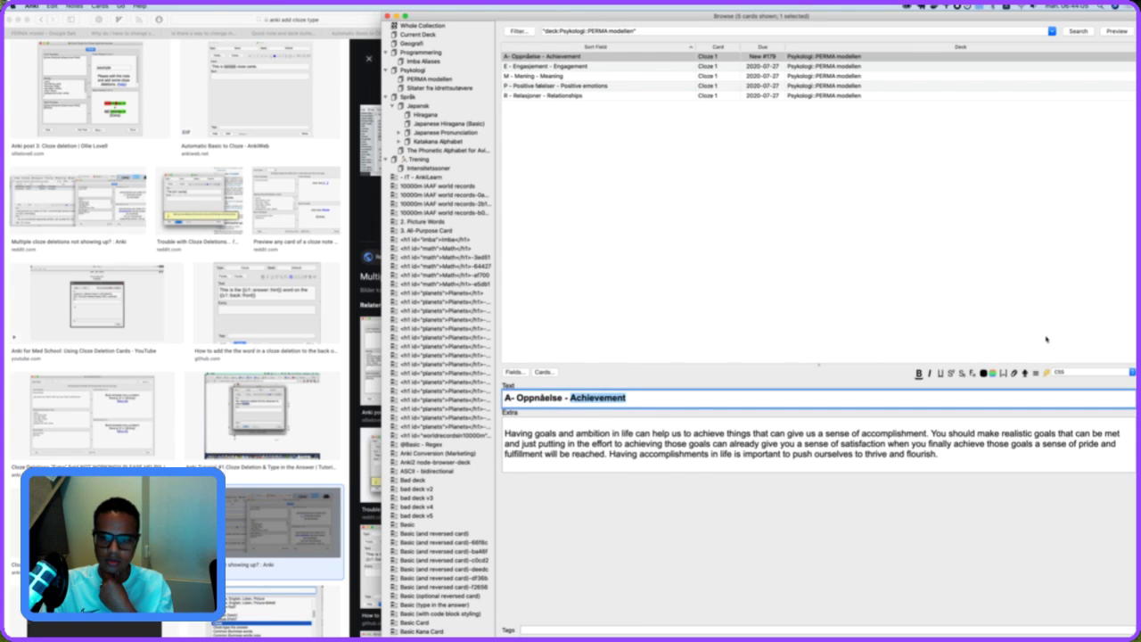
pyautogui.click(1003, 375)
pyautogui.doubleClick(550, 397)
pyautogui.click(1004, 375)
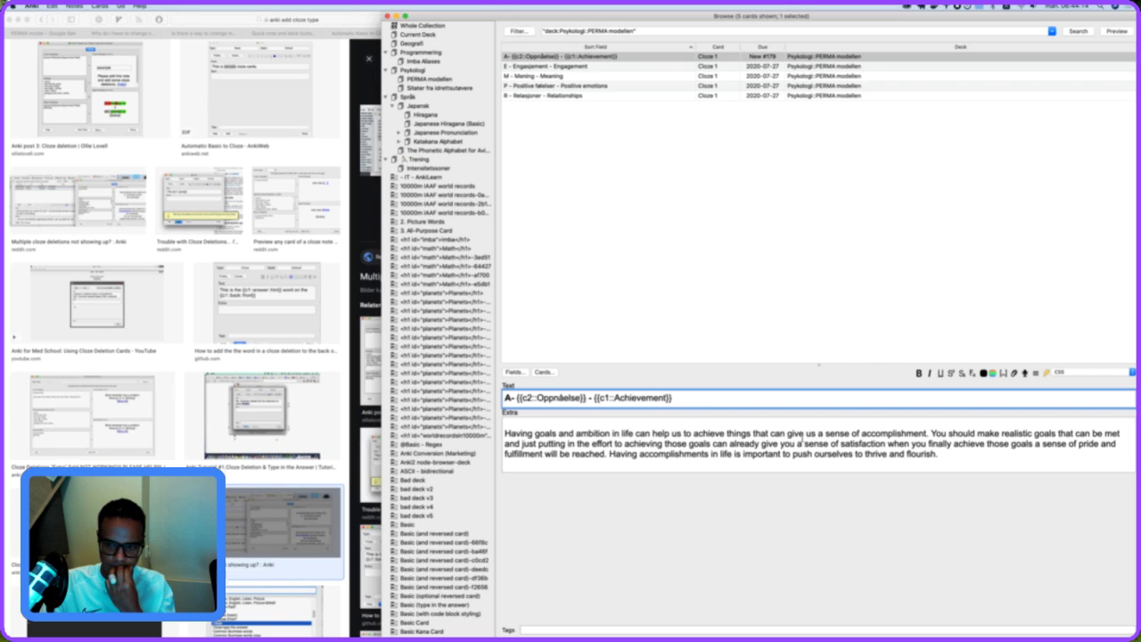
# In the E note's text, make "Engagement" cloze c1 and "Engasjement" cloze c2.
pyautogui.click(637, 67)
pyautogui.doubleClick(602, 397)
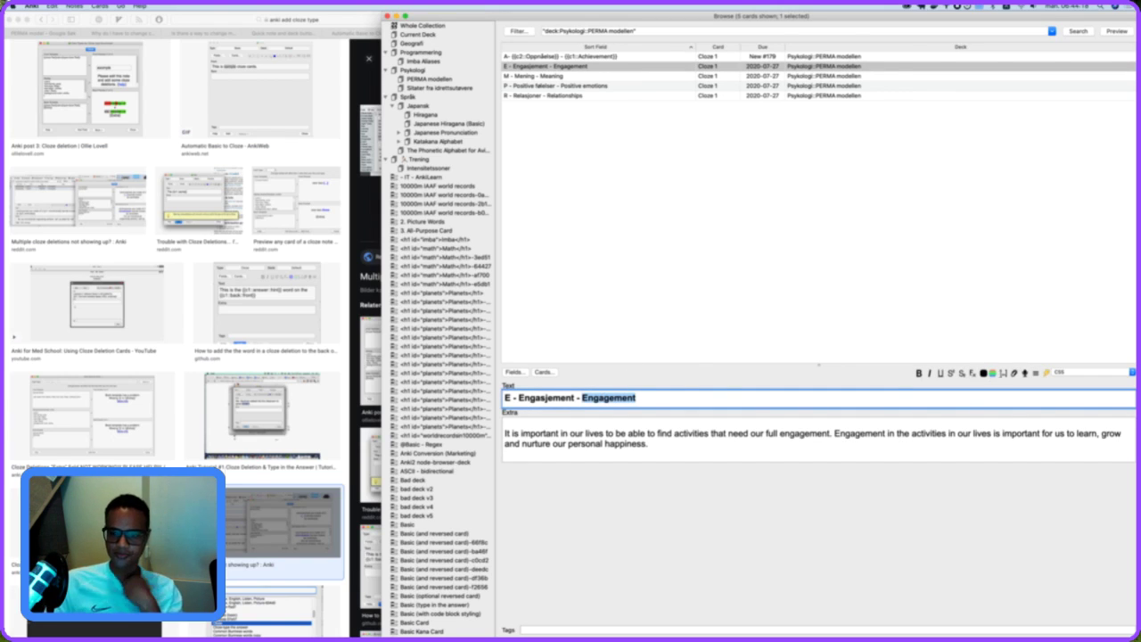
pyautogui.click(1004, 375)
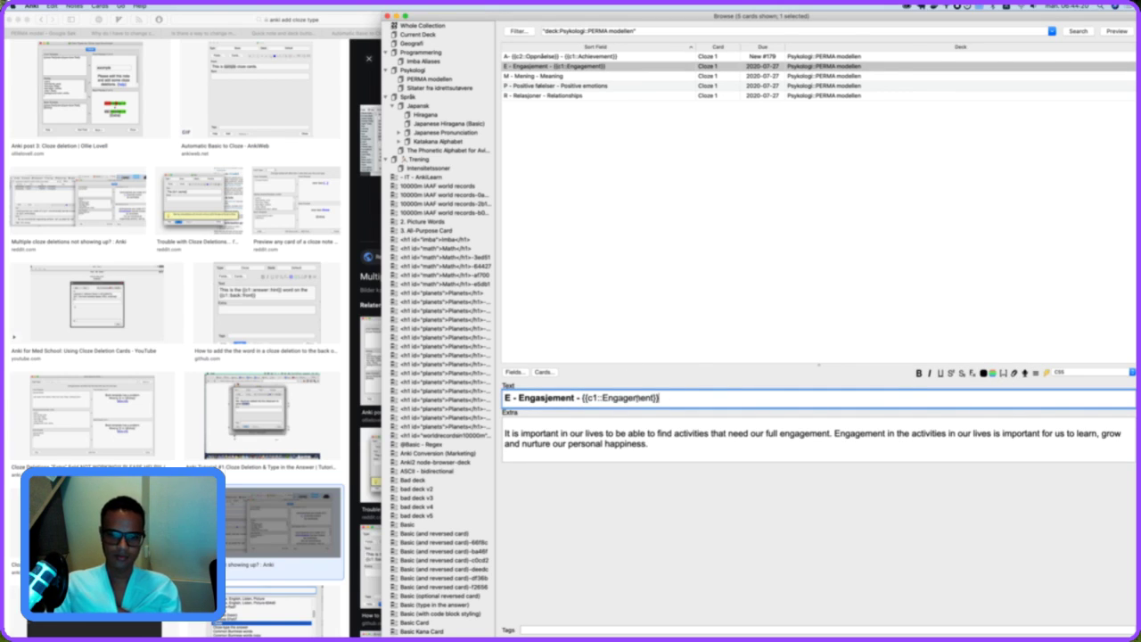
pyautogui.doubleClick(555, 398)
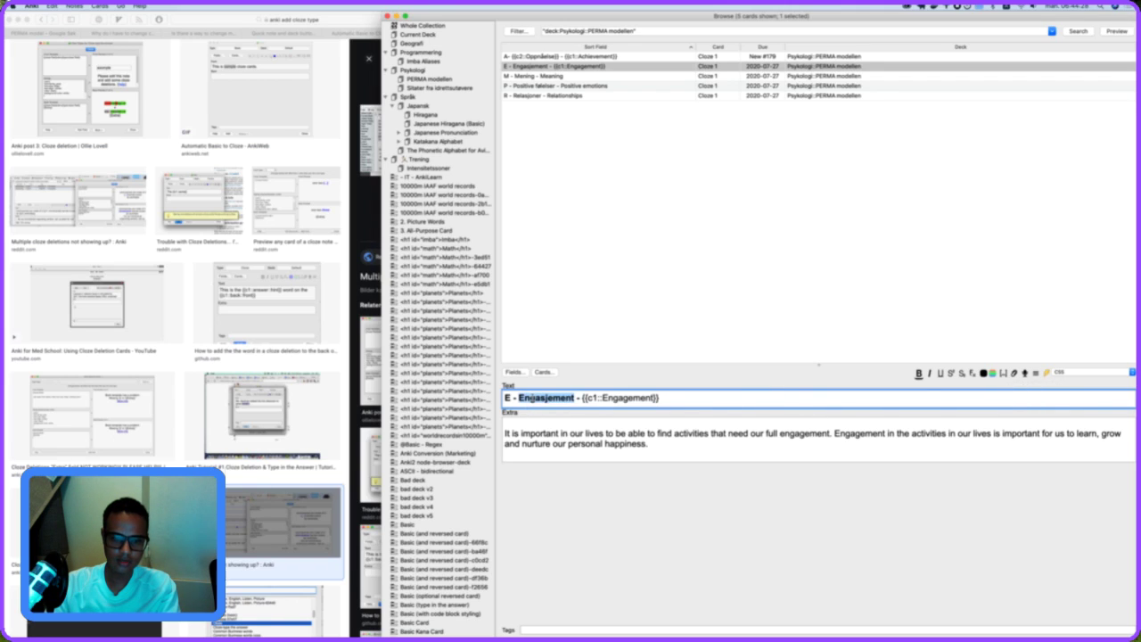
pyautogui.press('super+shift+c')
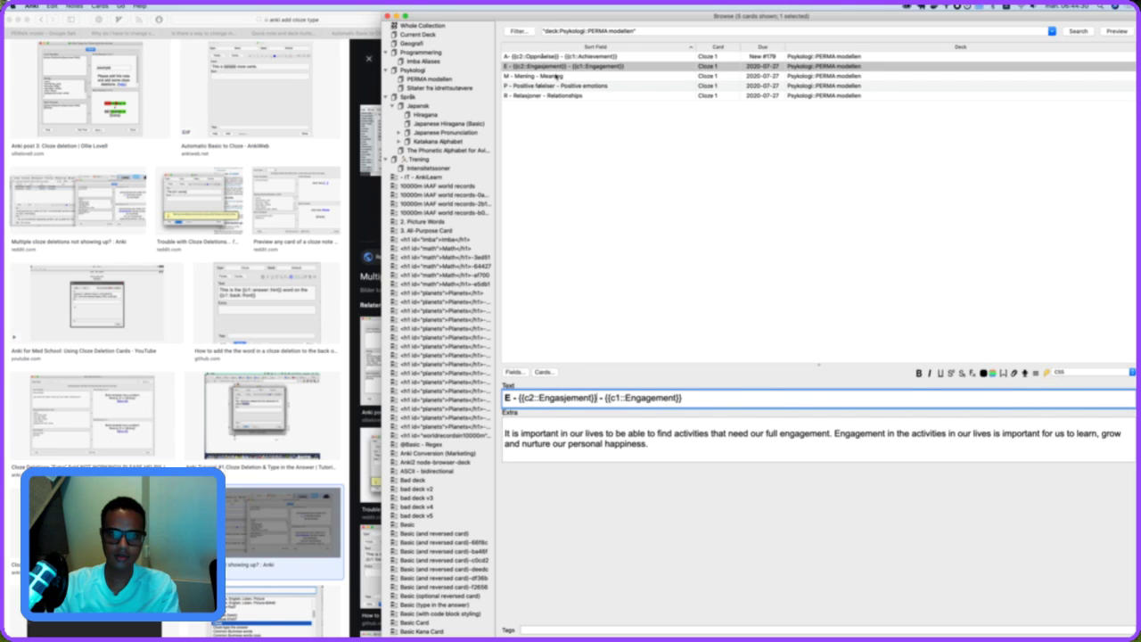
# In the M note's text, make "Meaning" cloze c1 and "Mening" cloze c2.
pyautogui.click(560, 76)
pyautogui.doubleClick(588, 396)
pyautogui.press('super+shift+c')
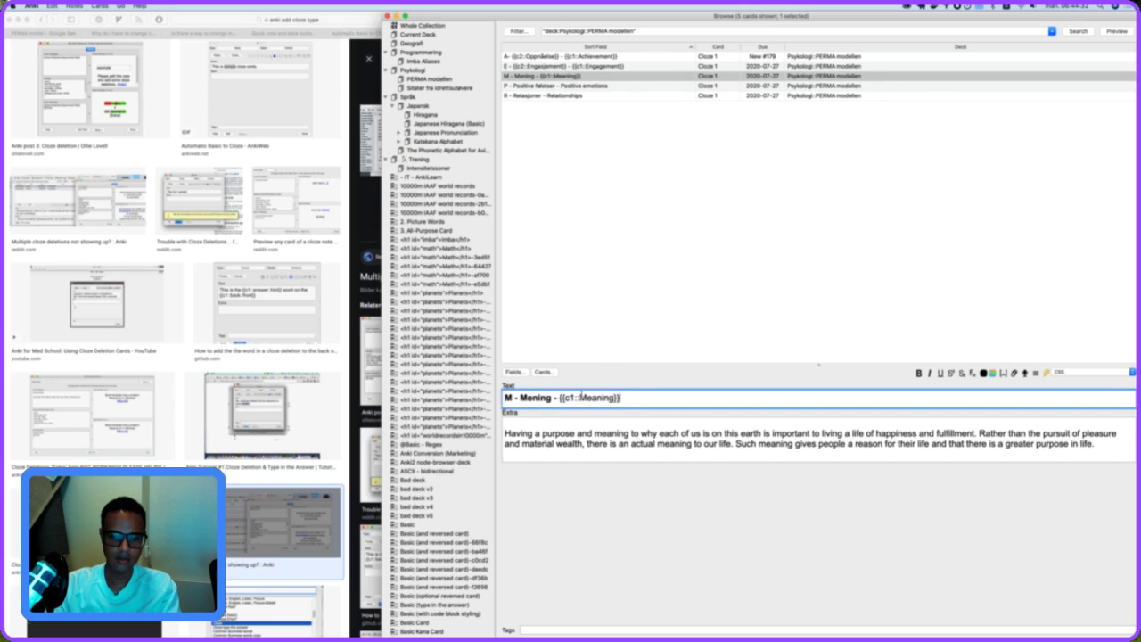
pyautogui.doubleClick(537, 398)
pyautogui.press('super+shift+c')
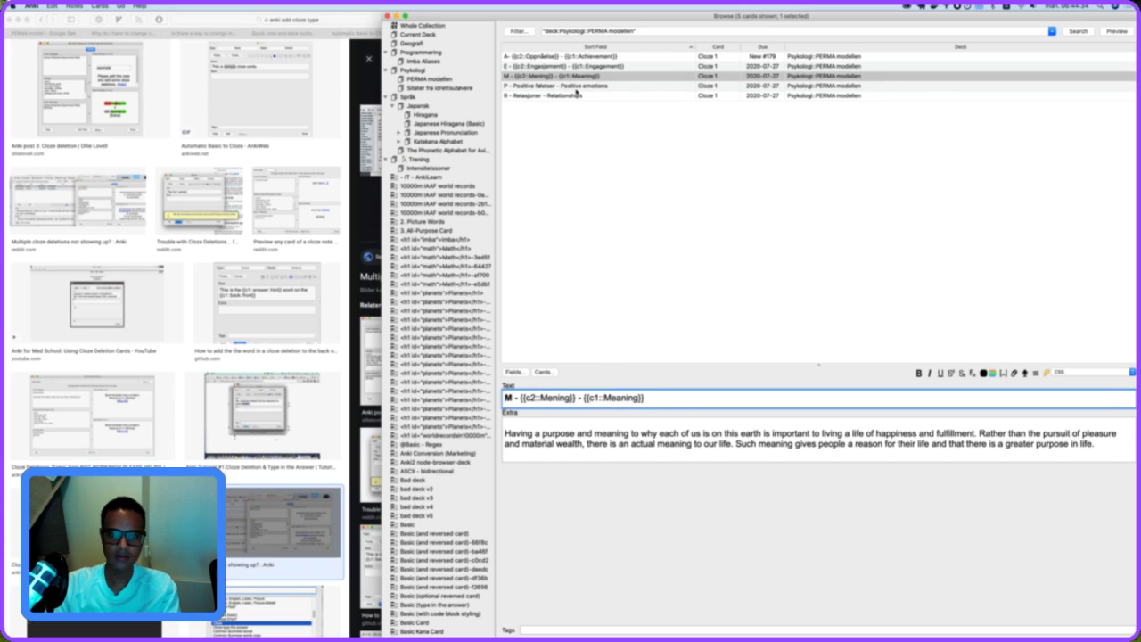
# In the P note's text, make "Positive" before "emotions" cloze c1 and "Positive" before "følelser" cloze c2.
pyautogui.click(575, 87)
pyautogui.doubleClick(617, 398)
pyautogui.press('super+shift+c')
pyautogui.doubleClick(546, 397)
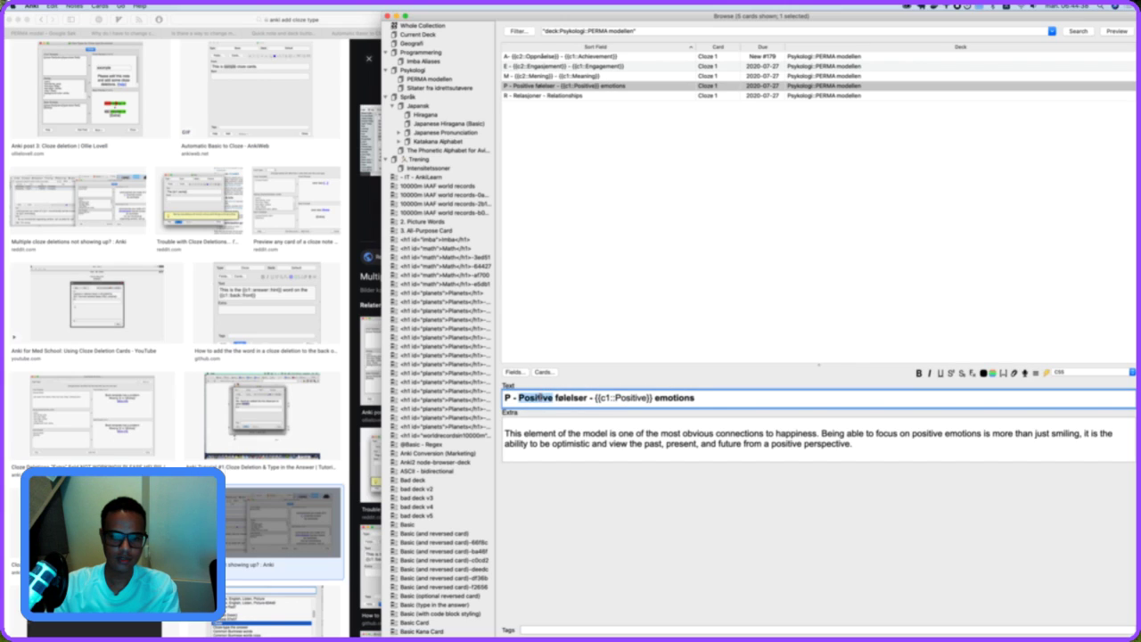
pyautogui.press('super+shift+c')
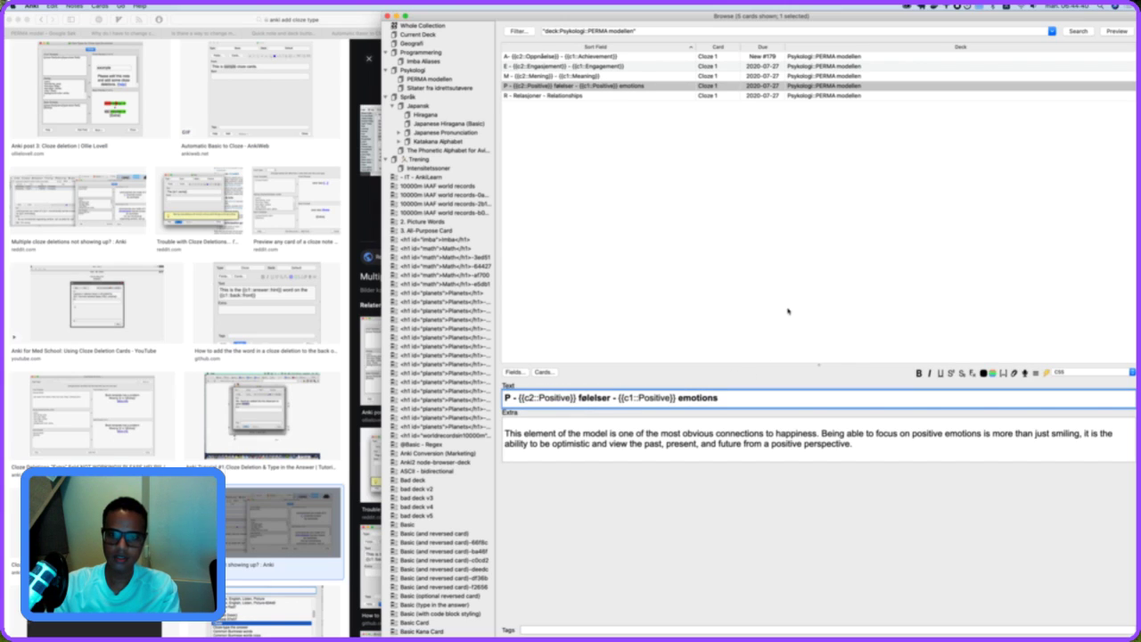
# In the R note's text, make both terms cloze deletions, numbering "Relationships" as c1 and "Relasjoner" as c2.
pyautogui.click(637, 95)
pyautogui.doubleClick(543, 397)
pyautogui.press('super+shift+c')
pyautogui.doubleClick(616, 397)
pyautogui.press('super+shift+c')
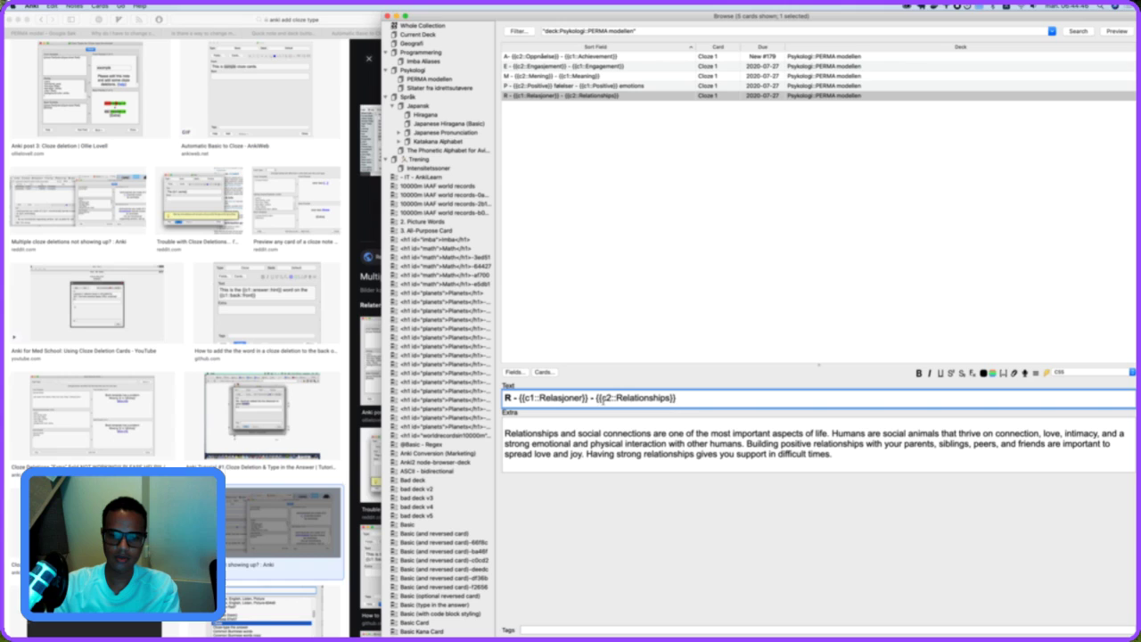
pyautogui.write('1')
pyautogui.click(527, 403)
pyautogui.press('BackSpace')
pyautogui.write('2')
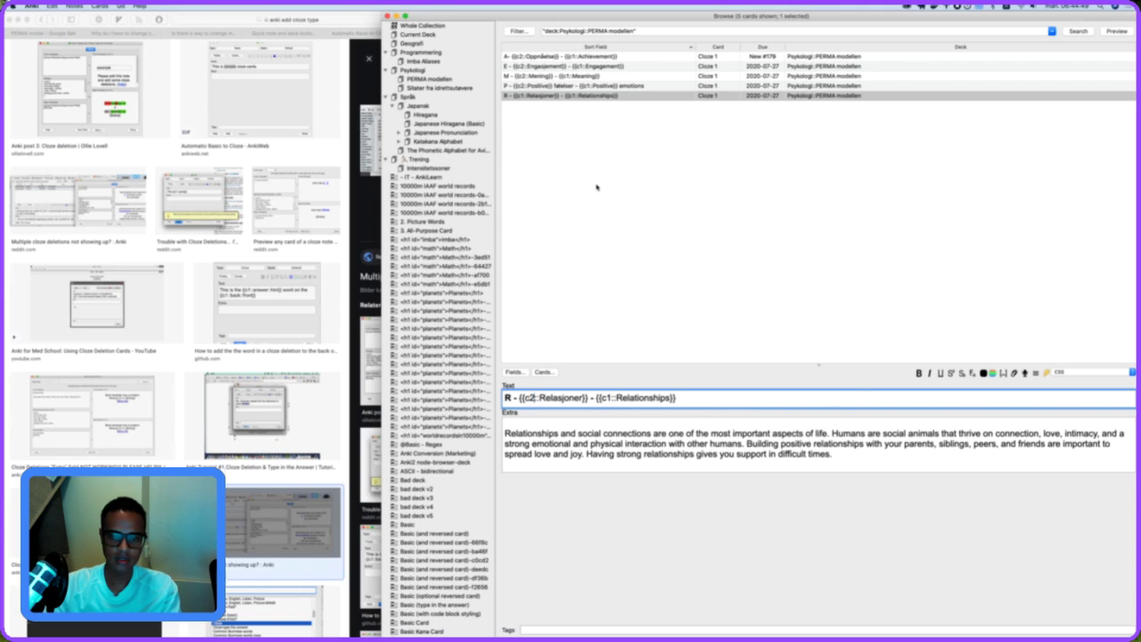
# Close the card browser and start studying the Psykologi deck to check how the cloze card is displayed.
pyautogui.click(601, 86)
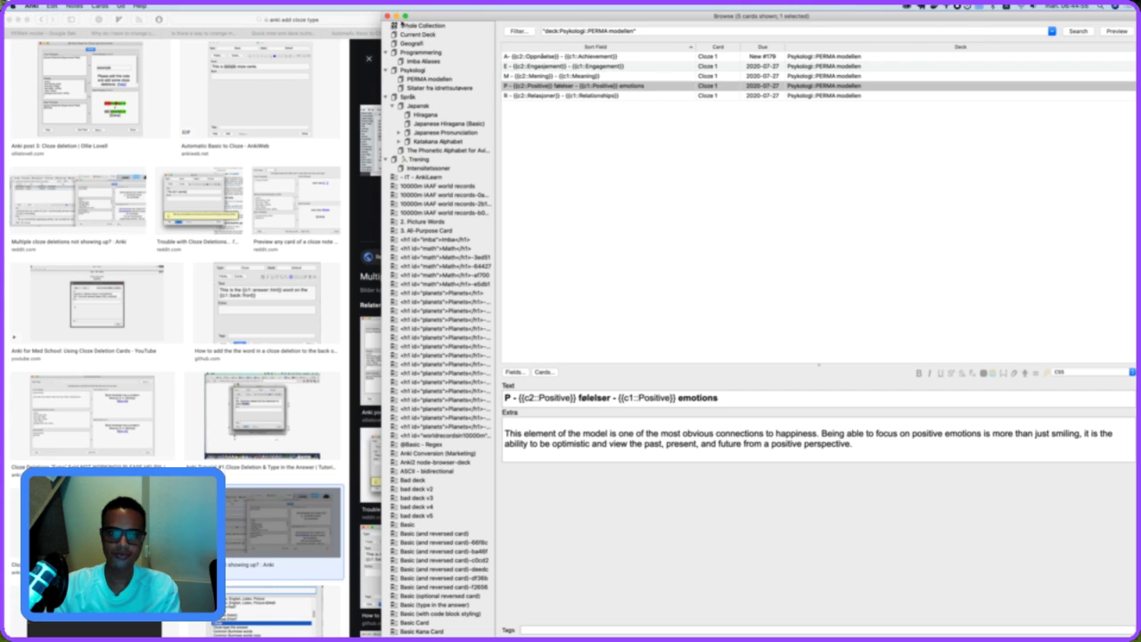
pyautogui.click(388, 16)
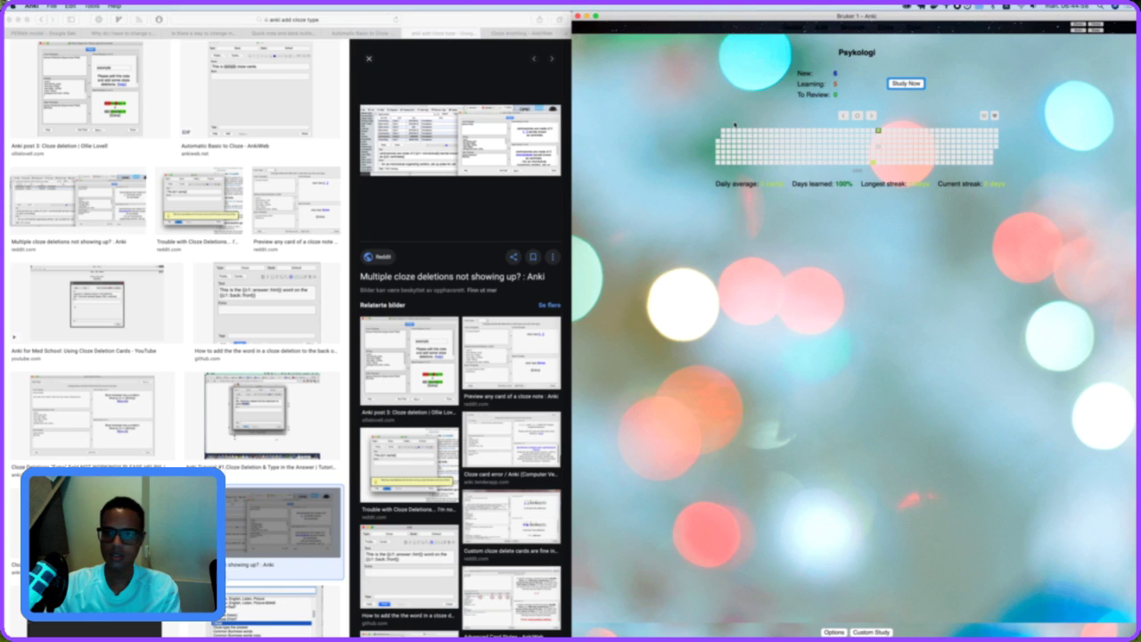
pyautogui.press('s')
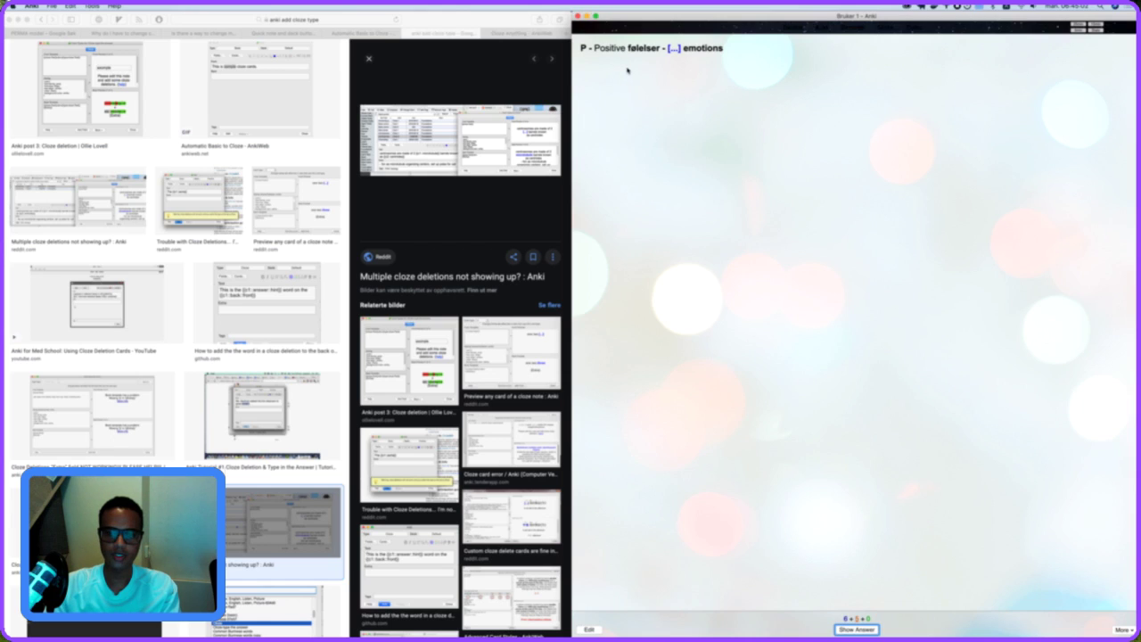
pyautogui.moveTo(572, 185); pyautogui.dragTo(372, 185)
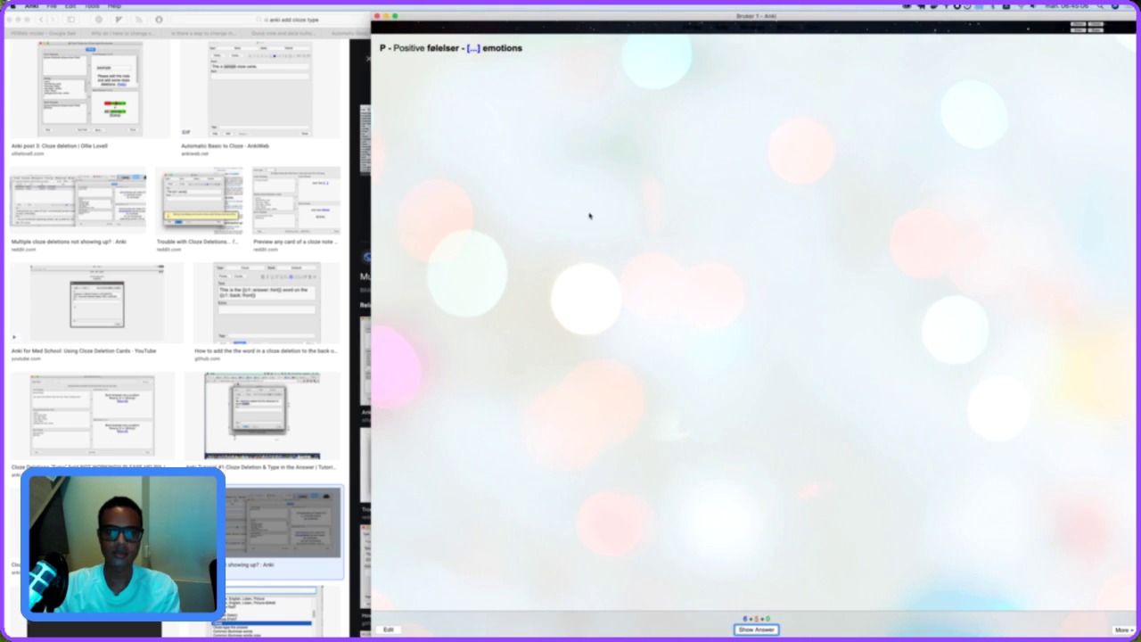
pyautogui.moveTo(371, 202); pyautogui.dragTo(572, 181)
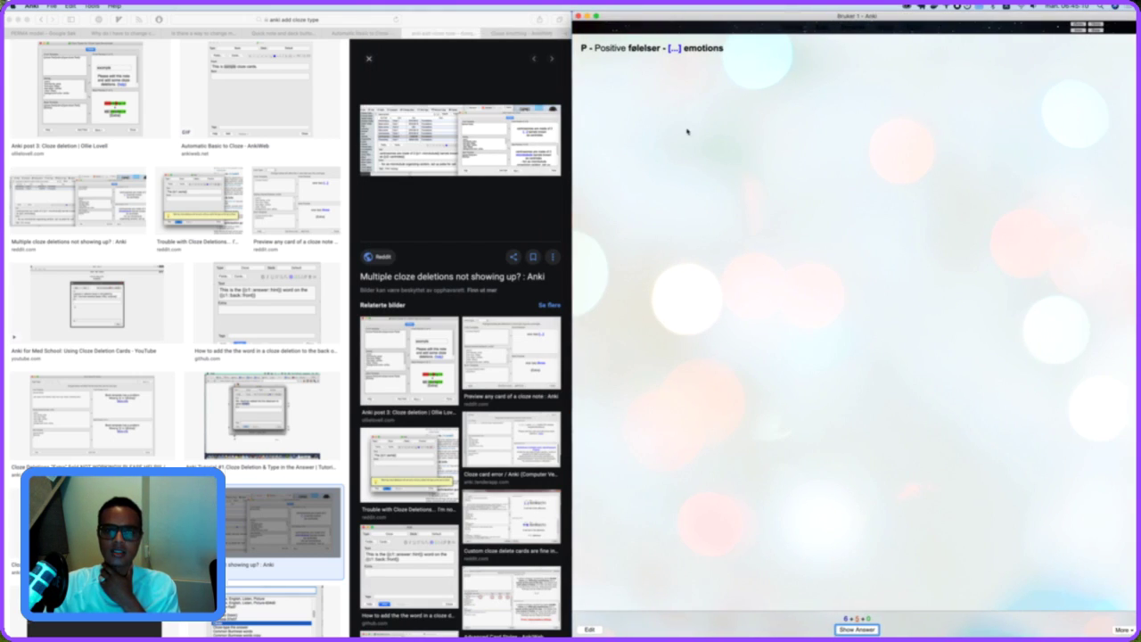
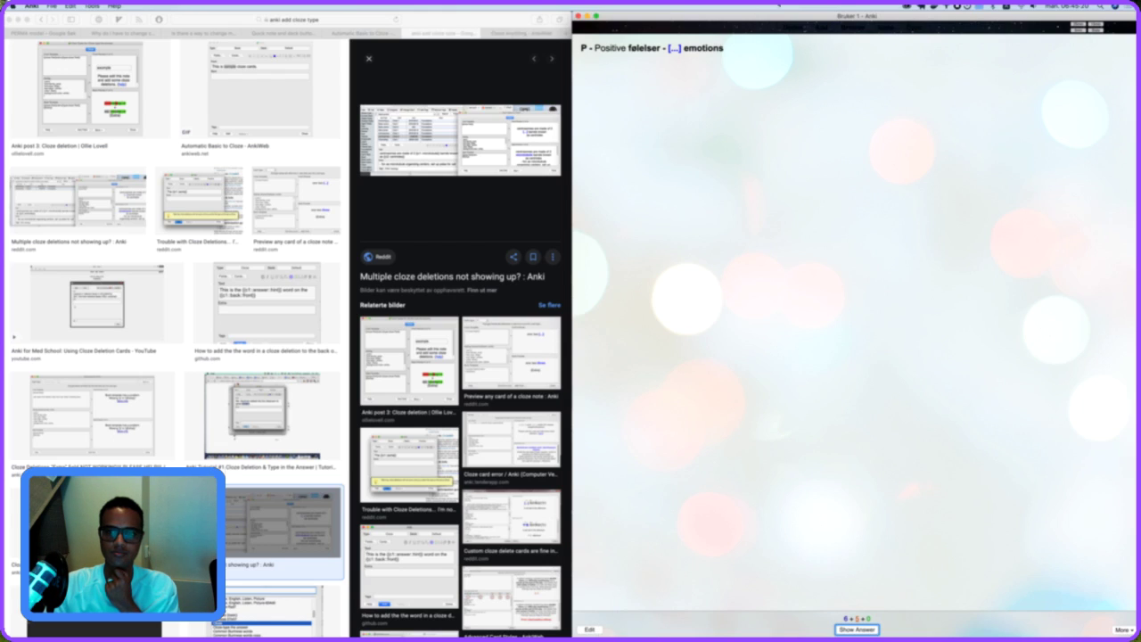
# List the PERMA modellen cards in the card browser again and remove "{{c2::Oppnåelse}} -" from the A note's text.
pyautogui.press('b')
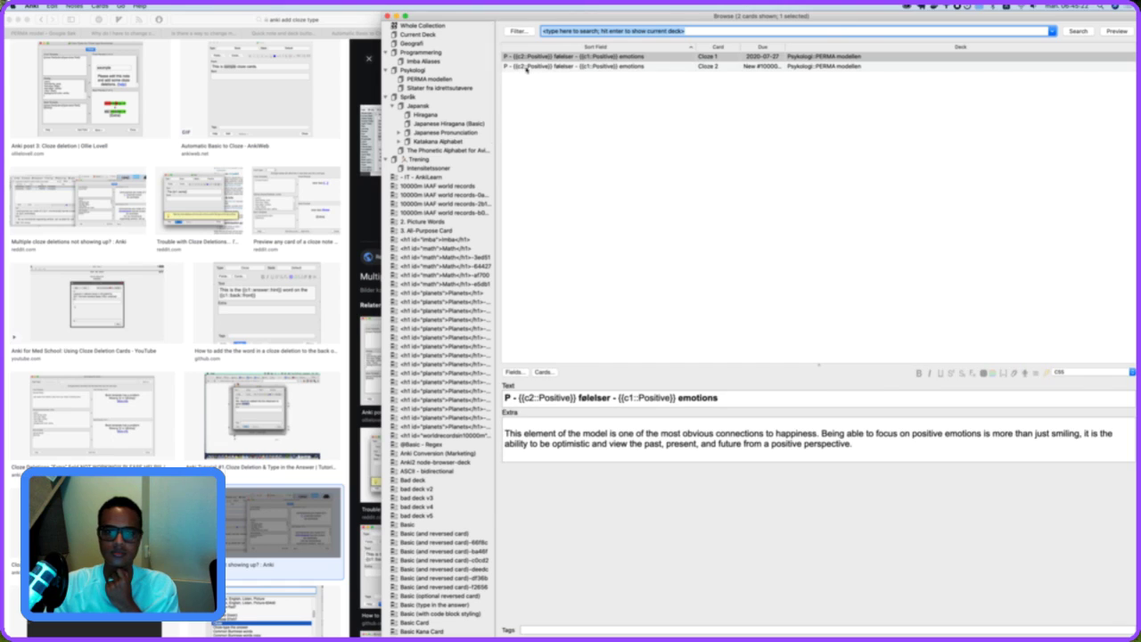
pyautogui.click(433, 78)
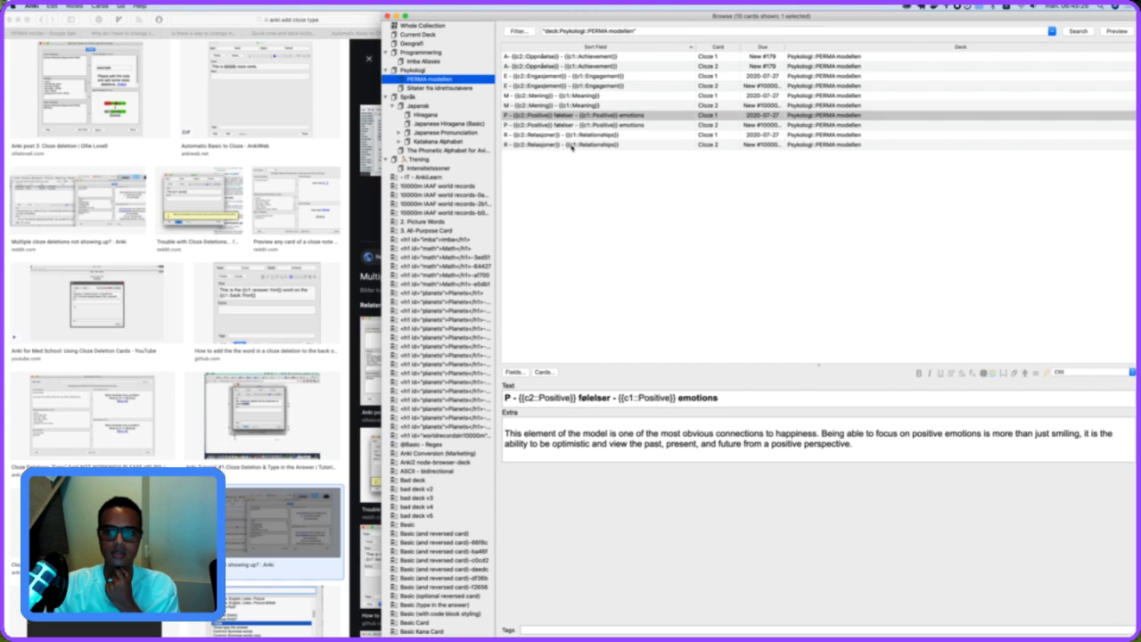
pyautogui.click(640, 57)
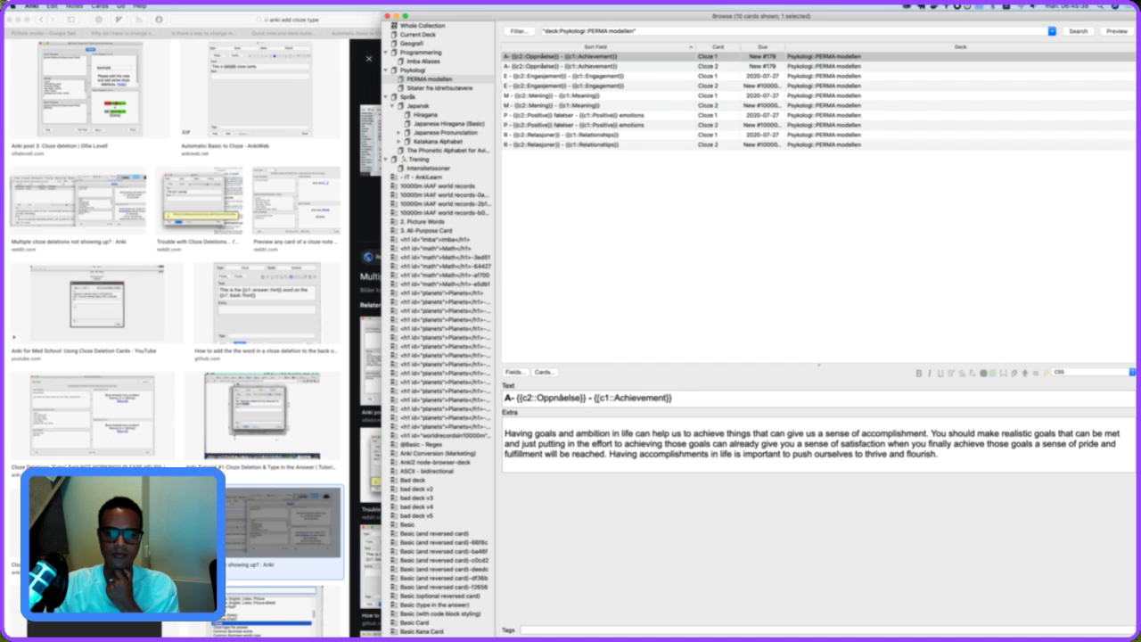
pyautogui.moveTo(591, 397); pyautogui.dragTo(513, 397)
pyautogui.press('BackSpace')
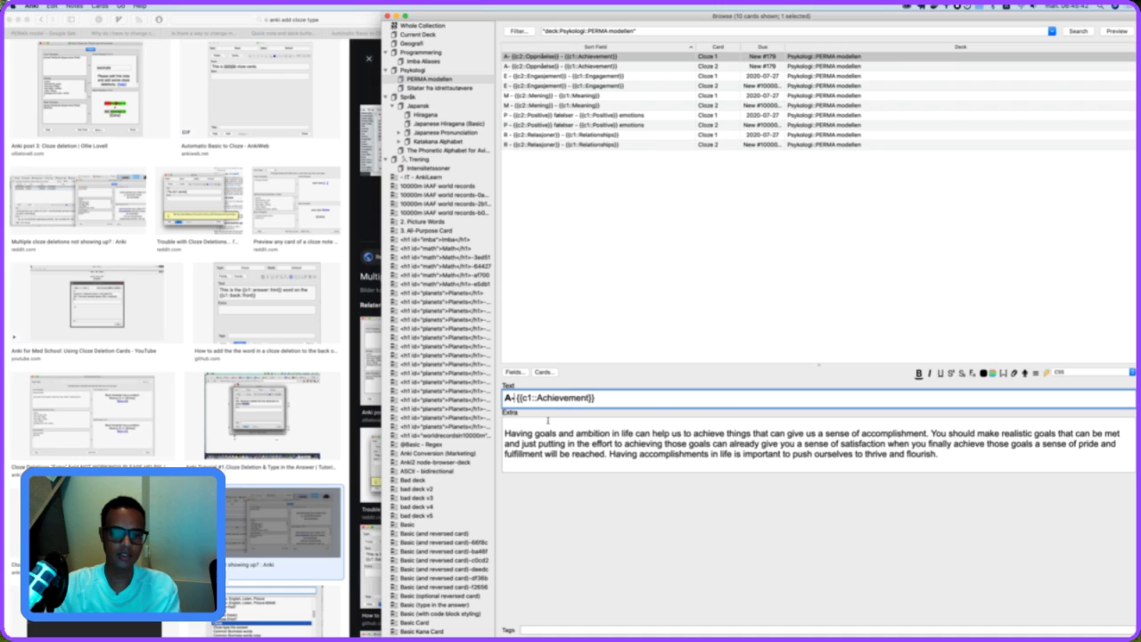
# Remove "{{c2::Engasjement}} -" from the E note's text, keeping only the English cloze.
pyautogui.click(563, 66)
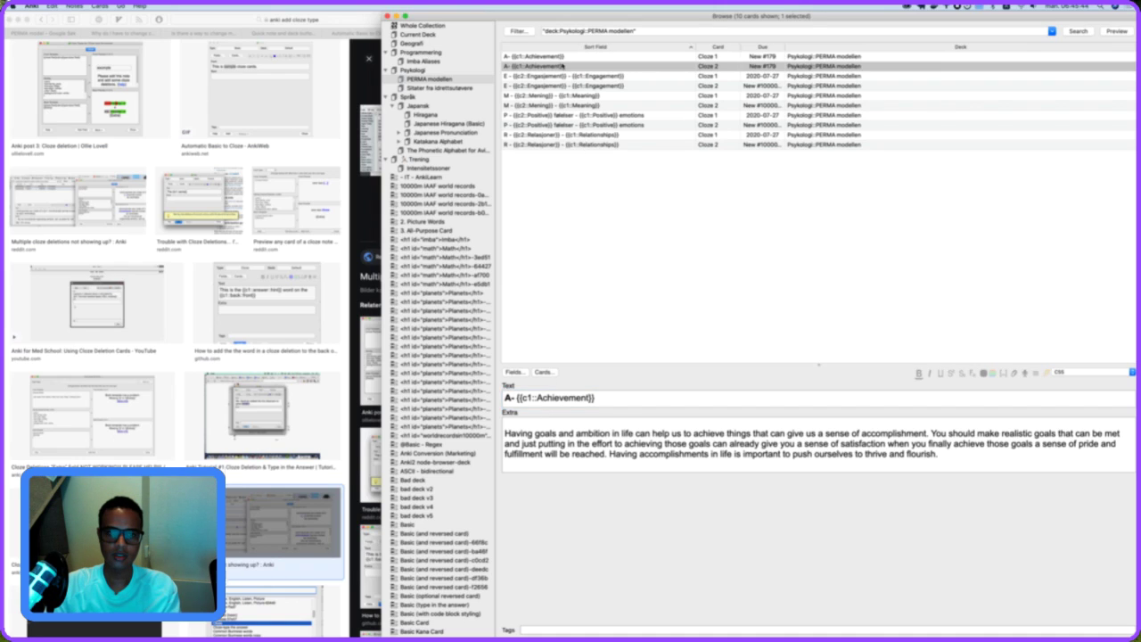
pyautogui.click(564, 75)
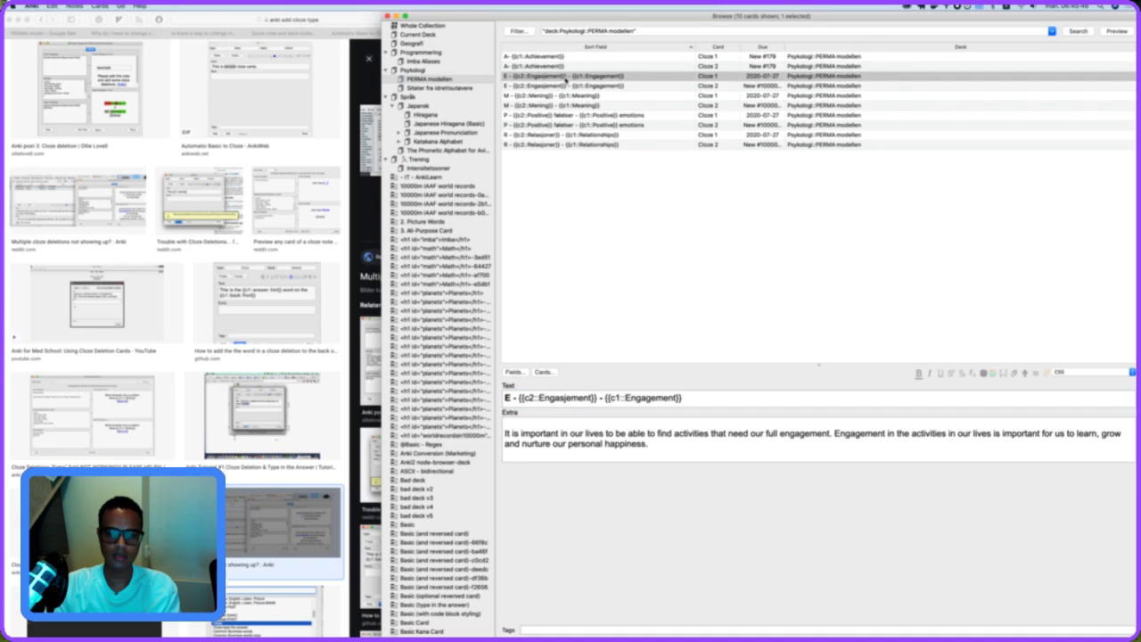
pyautogui.moveTo(601, 398); pyautogui.dragTo(519, 398)
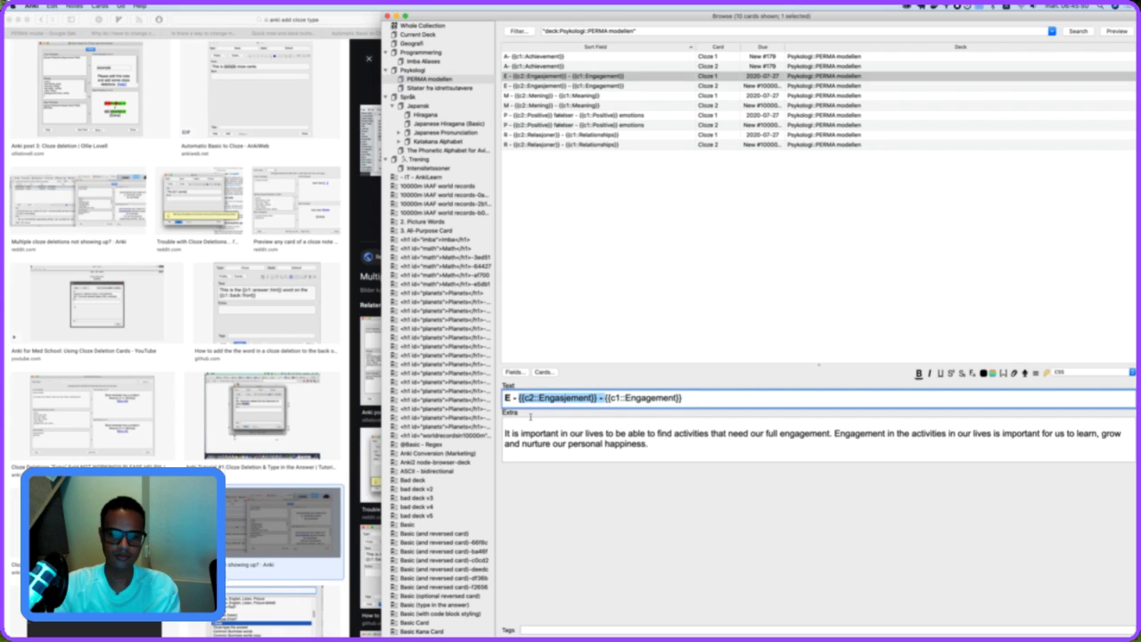
pyautogui.press('BackSpace')
# Remove "{{c2::Mening}} -" and the extra space from the M note's text, leaving "M - {{c1::Meaning}}".
pyautogui.click(564, 96)
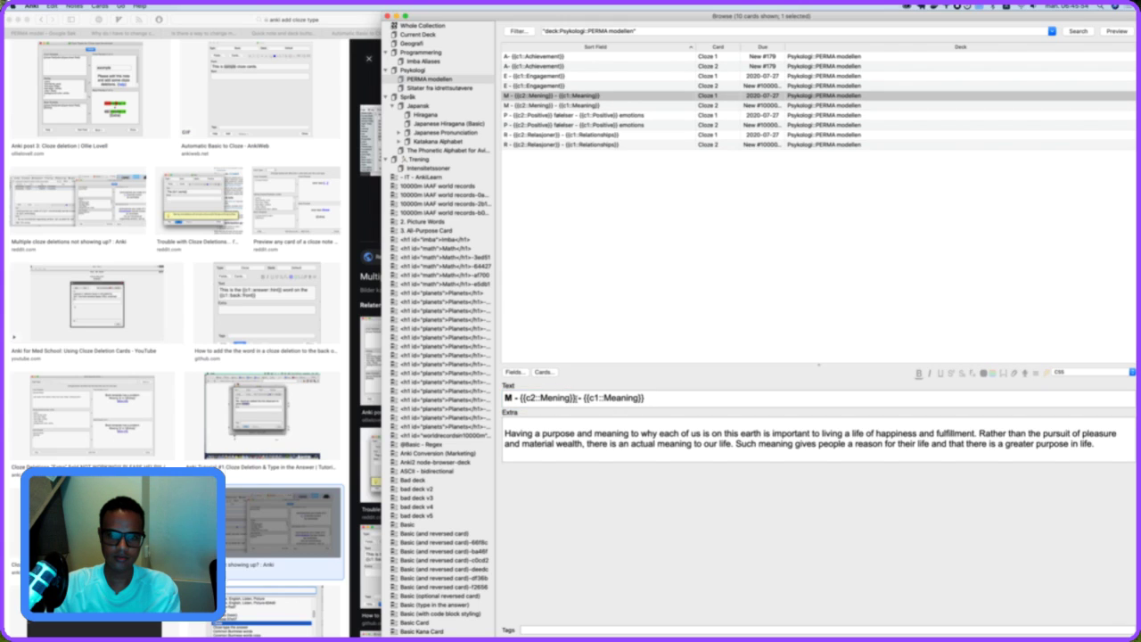
pyautogui.click(611, 185)
pyautogui.click(590, 96)
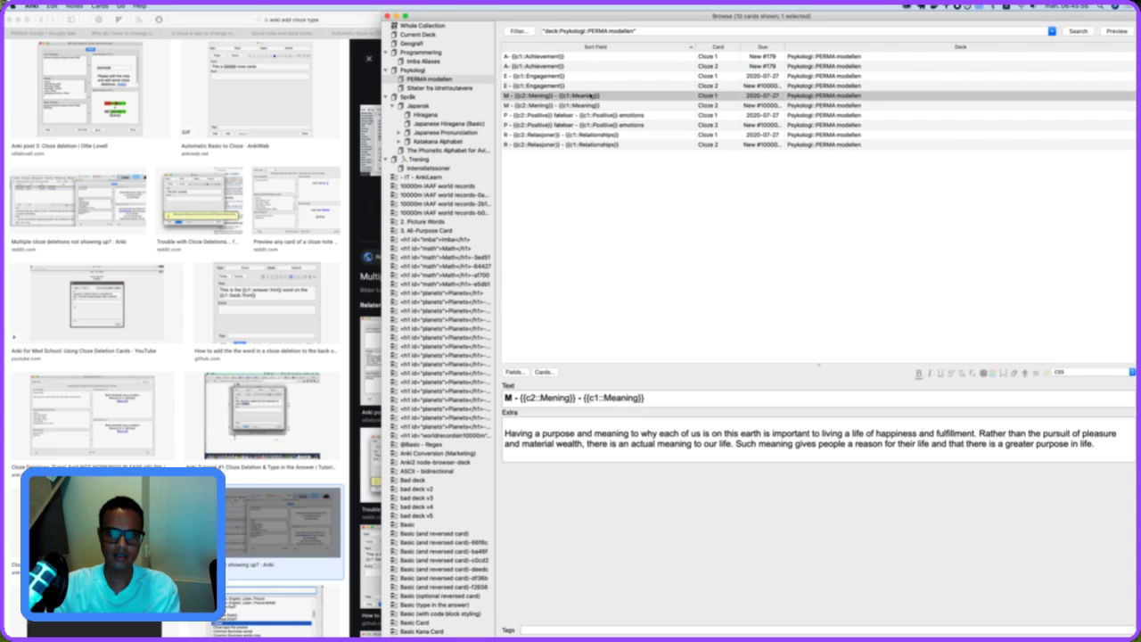
pyautogui.moveTo(581, 397); pyautogui.dragTo(527, 397)
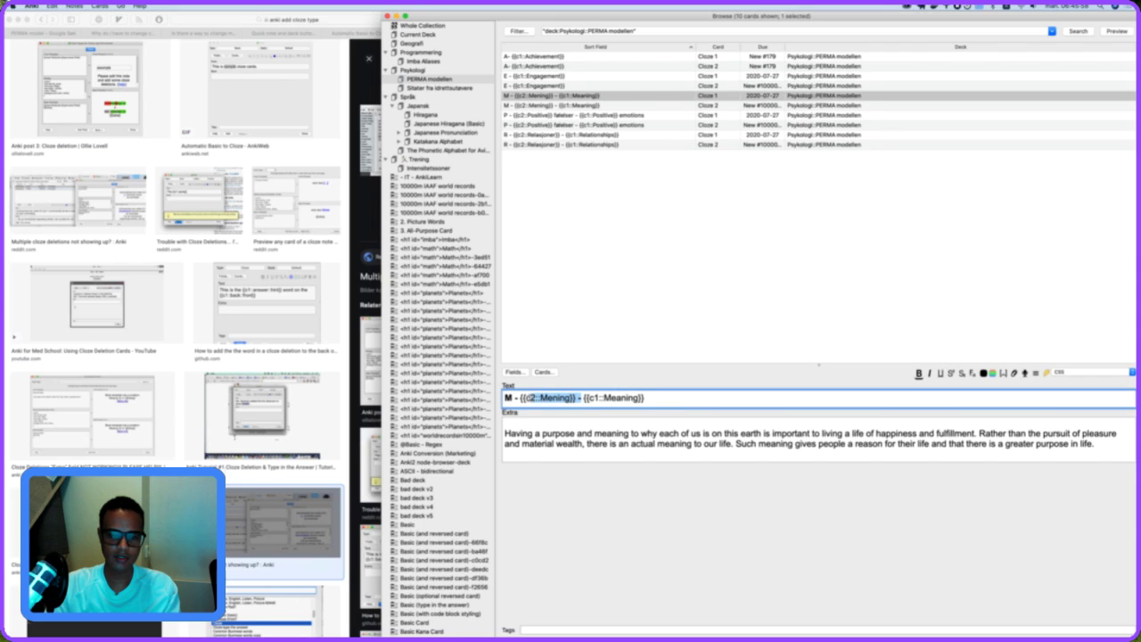
pyautogui.press('BackSpace')
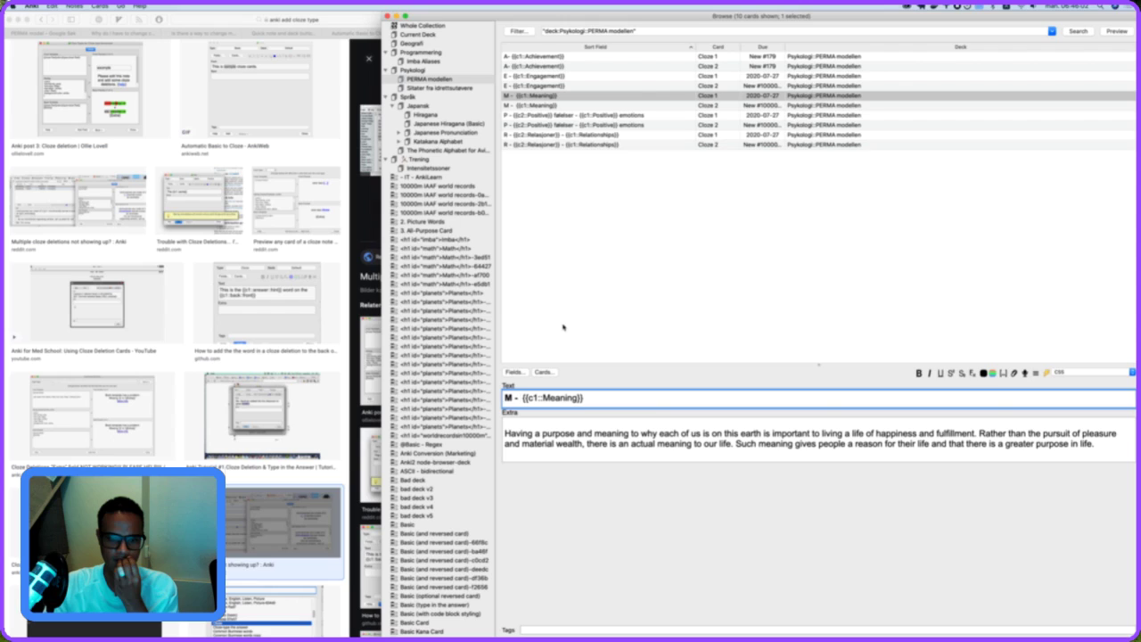
pyautogui.press('BackSpace')
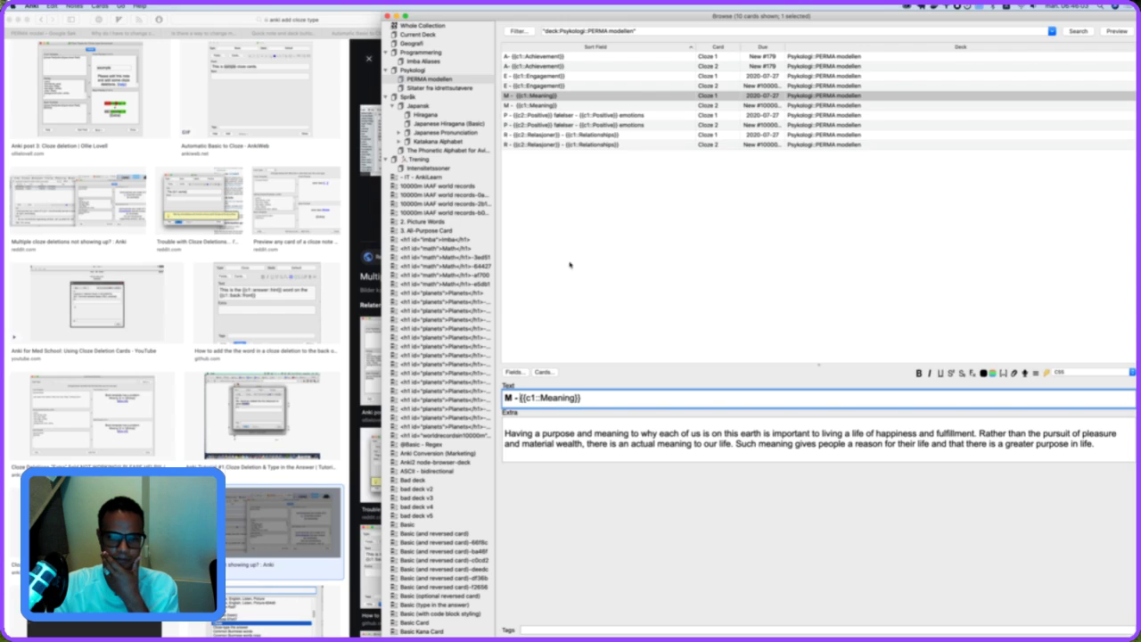
pyautogui.click(561, 106)
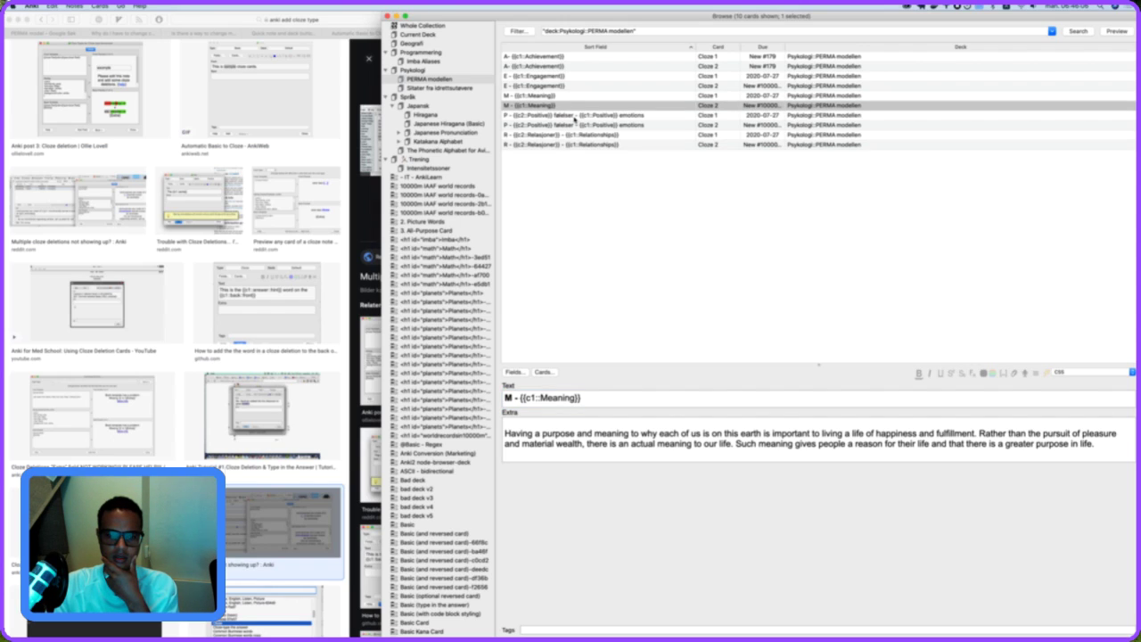
# Remove "{{c2::Positive}} følelser -" from the P note's text so only the English term remains.
pyautogui.click(574, 116)
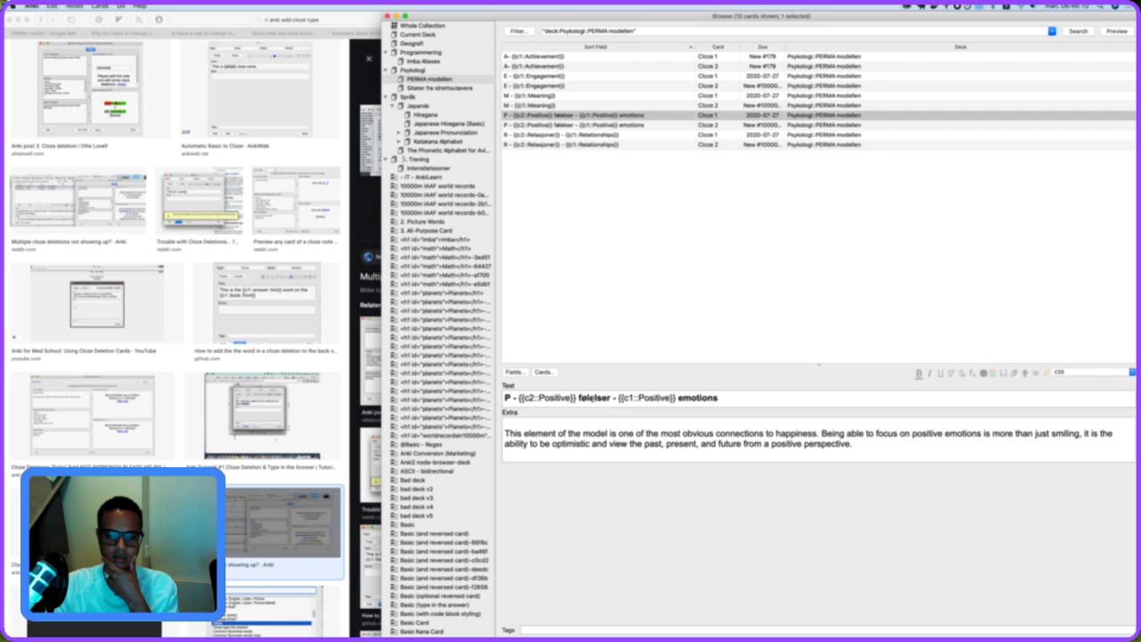
pyautogui.moveTo(615, 398); pyautogui.dragTo(520, 398)
pyautogui.press('BackSpace')
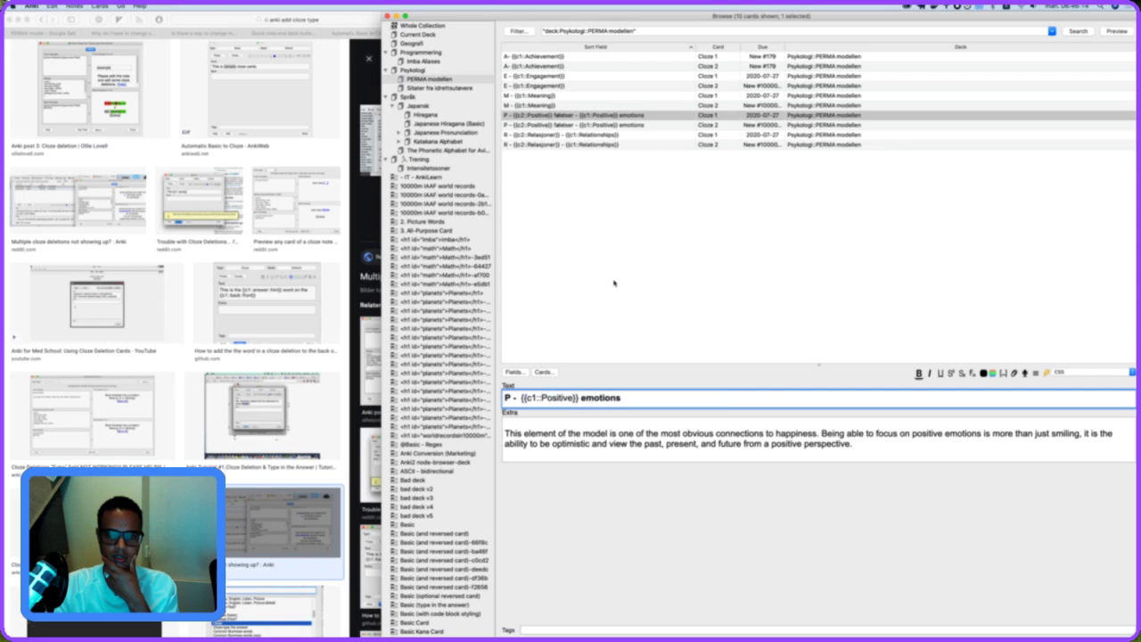
pyautogui.click(575, 125)
# Remove "{{c2::Relasjoner}} -" from the R note's text, leaving "R - {{c1::Relationships}}".
pyautogui.click(574, 135)
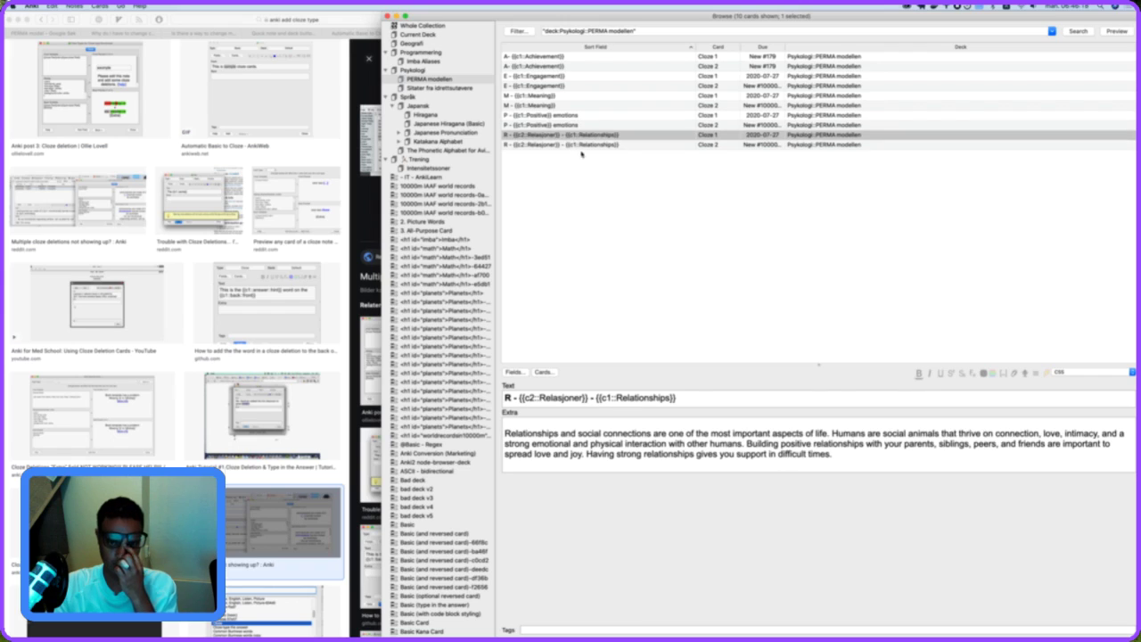
pyautogui.moveTo(595, 398); pyautogui.dragTo(520, 398)
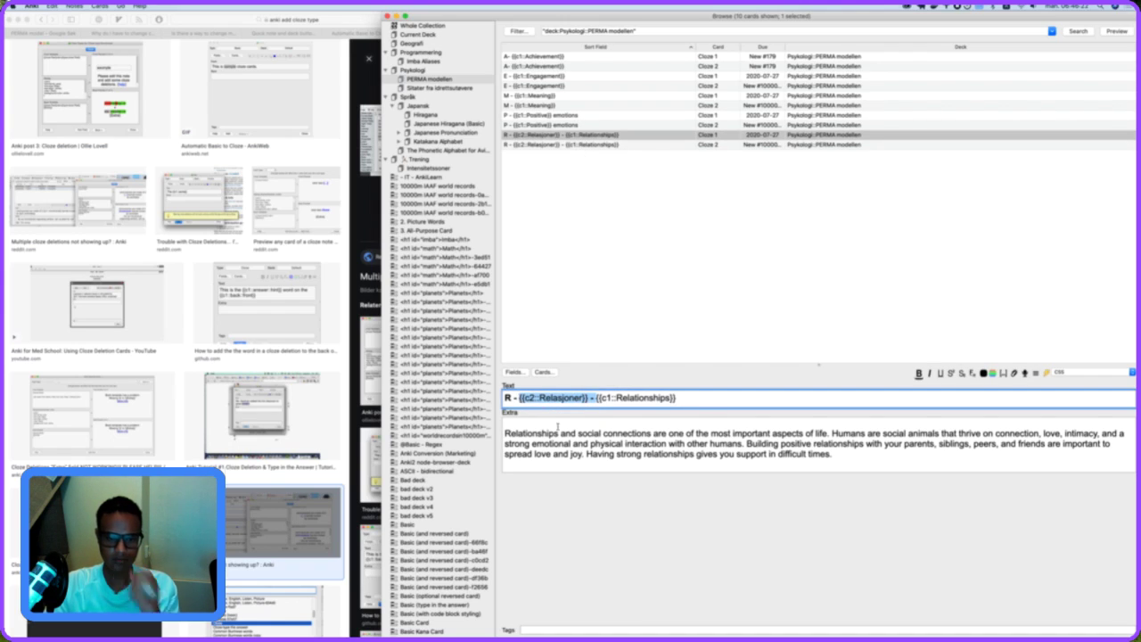
pyautogui.press('BackSpace')
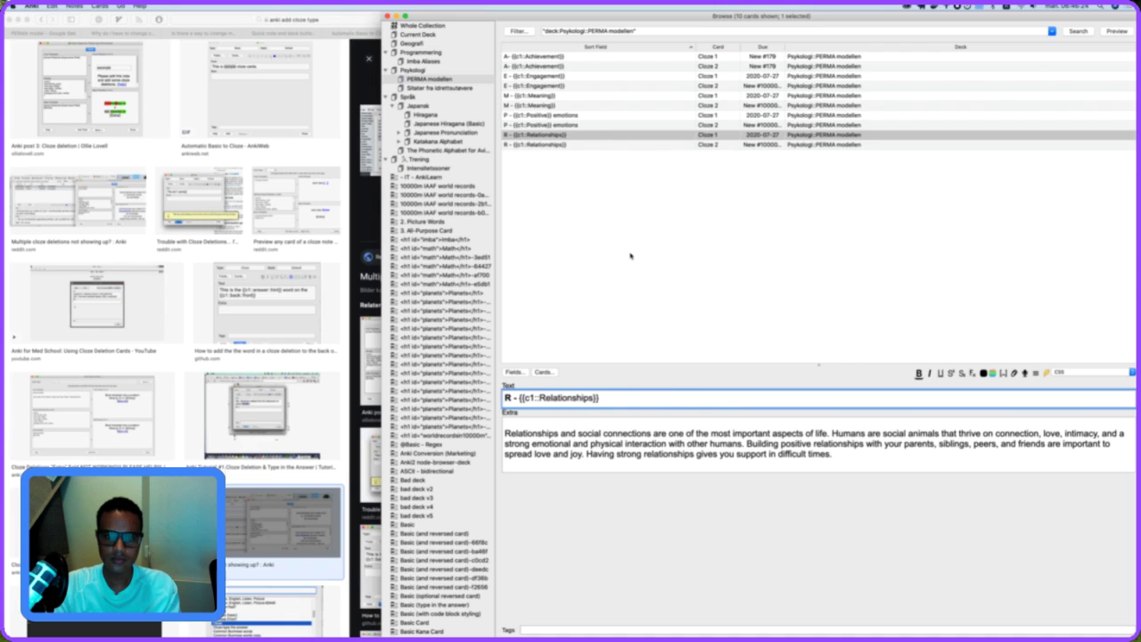
pyautogui.click(631, 256)
# Try to delete the leftover Cloze 2 cards of the R, P, M, E and A notes together.
pyautogui.click(584, 142)
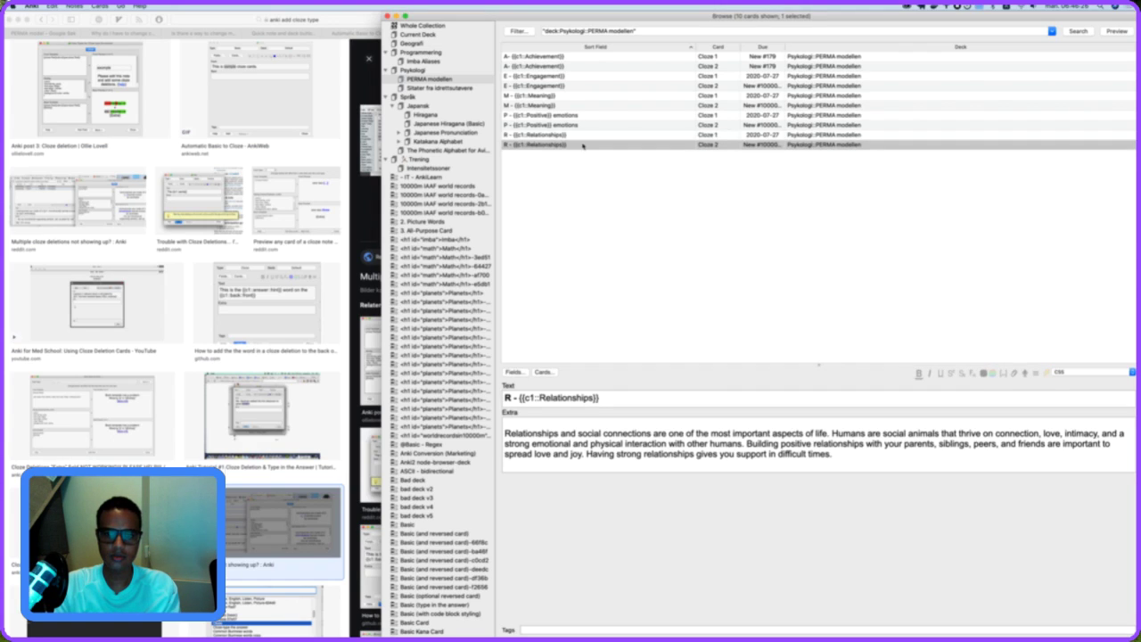
pyautogui.keyDown('super'); pyautogui.click(647, 125); pyautogui.keyUp('super')
pyautogui.keyDown('super'); pyautogui.click(661, 105); pyautogui.keyUp('super')
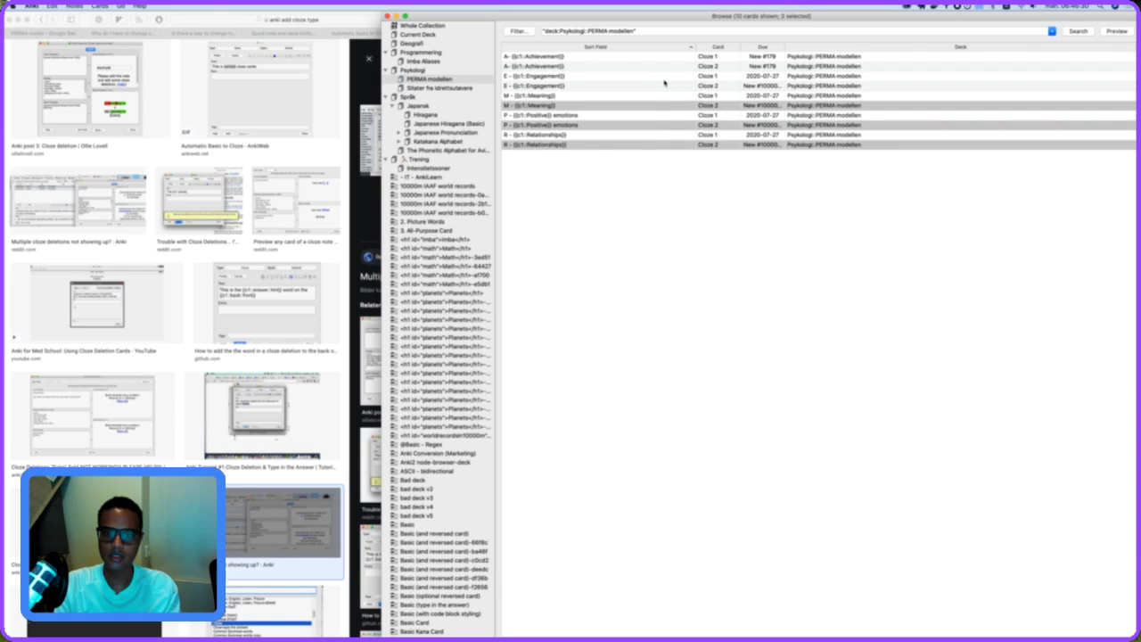
pyautogui.keyDown('super'); pyautogui.click(663, 86); pyautogui.keyUp('super')
pyautogui.keyDown('super'); pyautogui.click(658, 67); pyautogui.keyUp('super')
pyautogui.rightClick(657, 69)
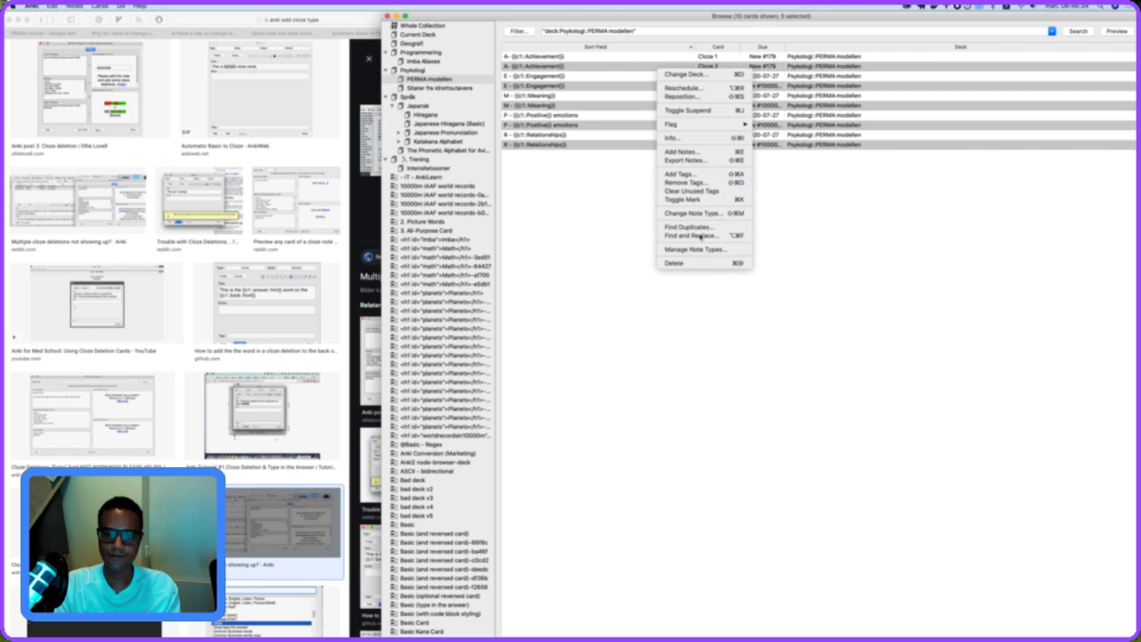
pyautogui.click(697, 264)
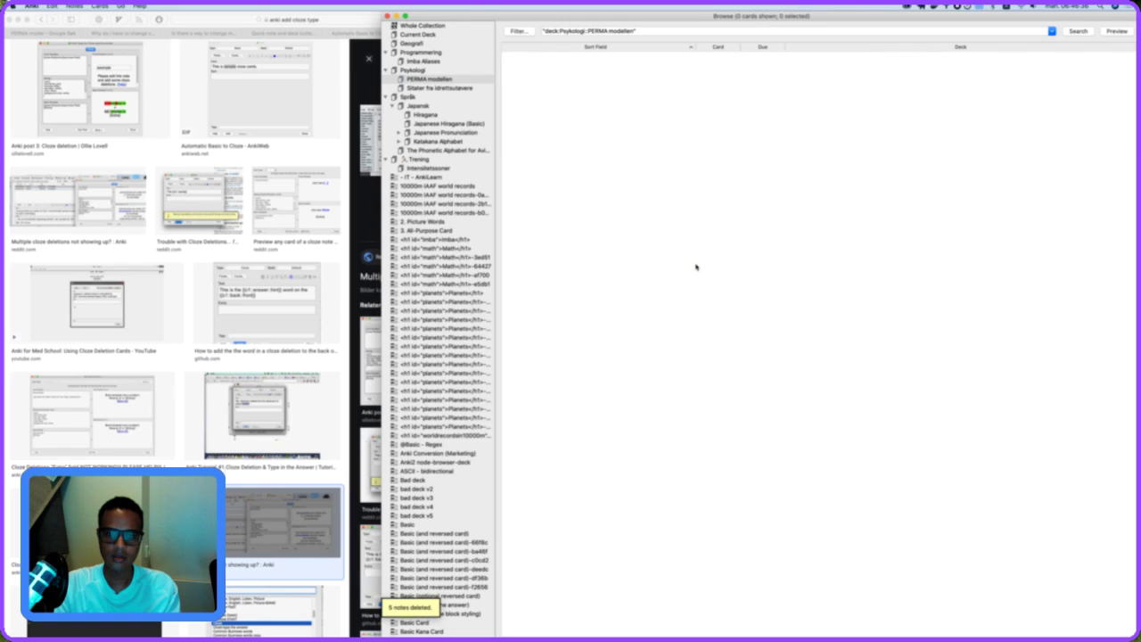
# Undo the deletion of the PERMA modellen notes.
pyautogui.click(463, 82)
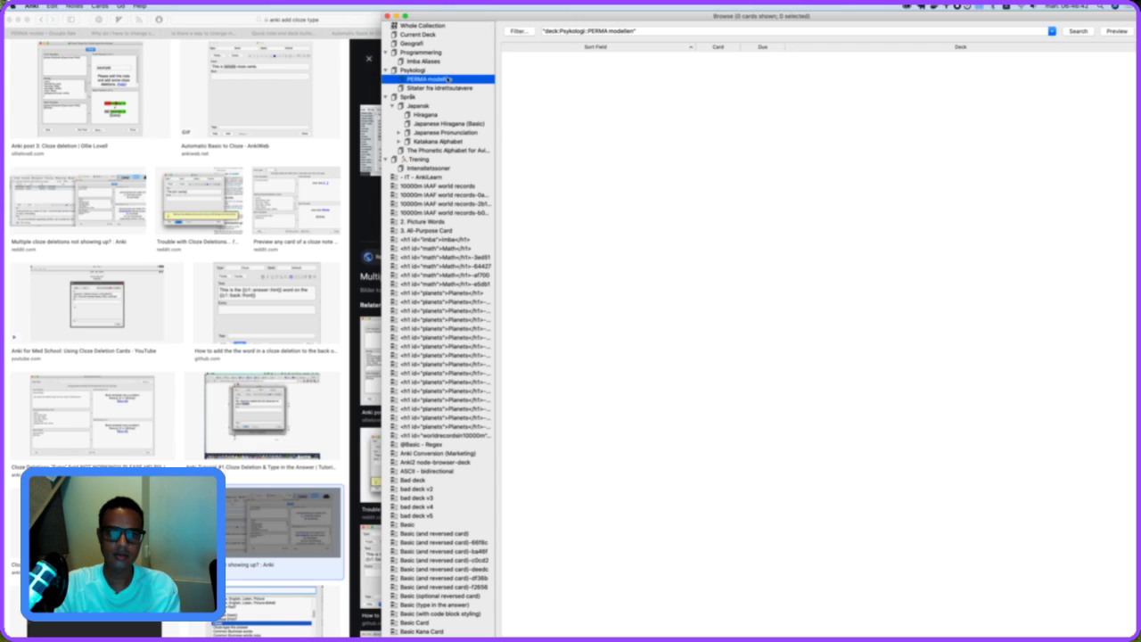
pyautogui.click(548, 81)
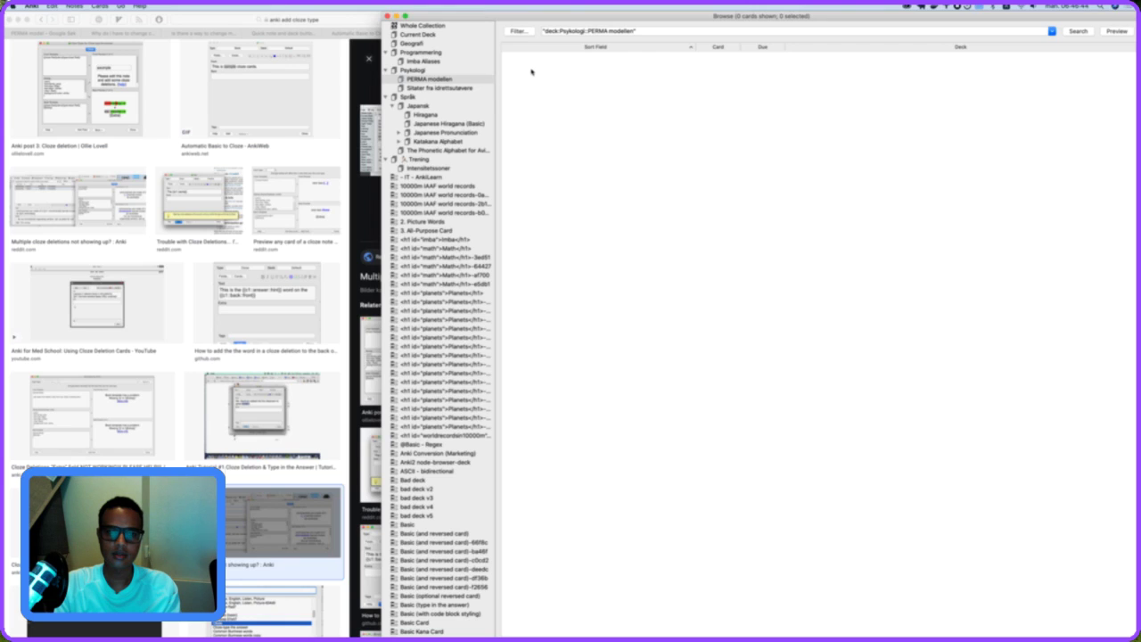
pyautogui.click(75, 5)
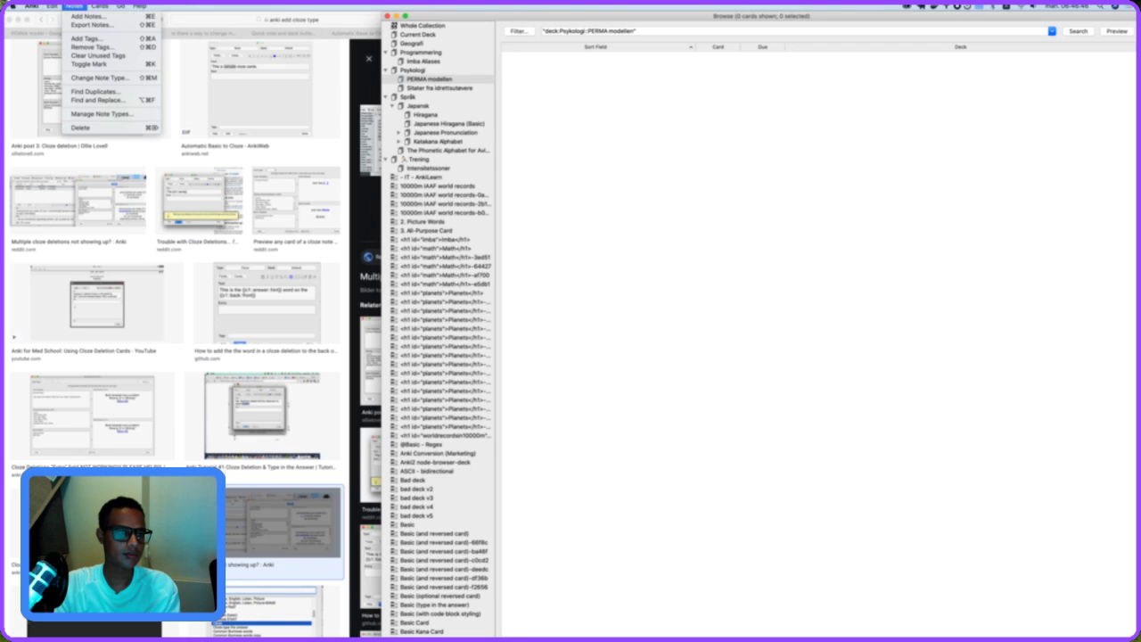
pyautogui.moveTo(53, 5)
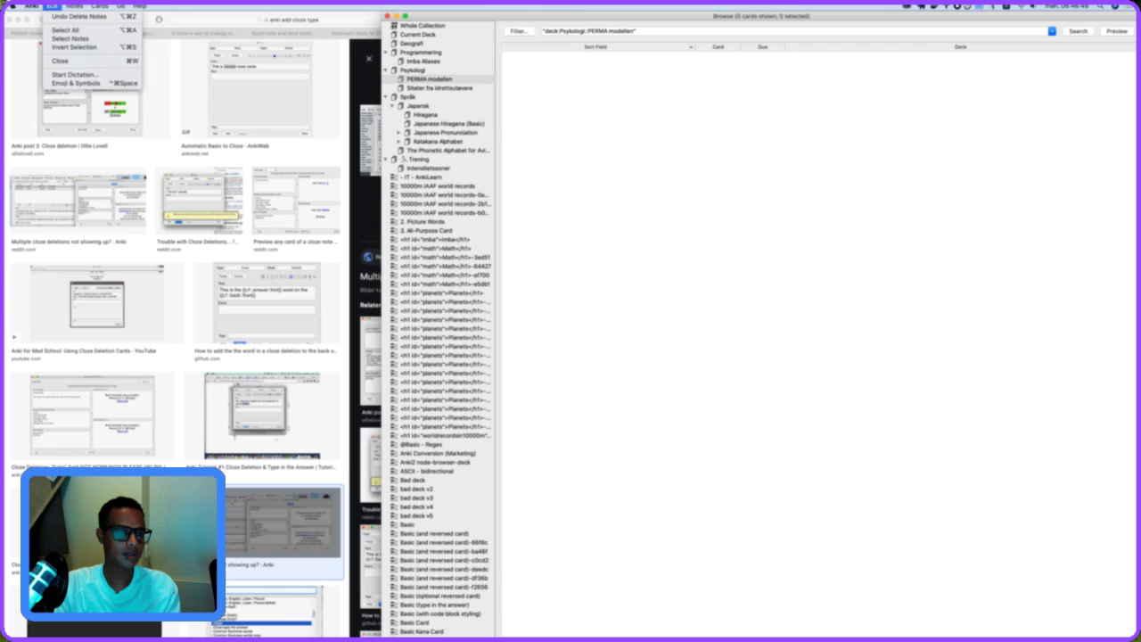
pyautogui.click(61, 16)
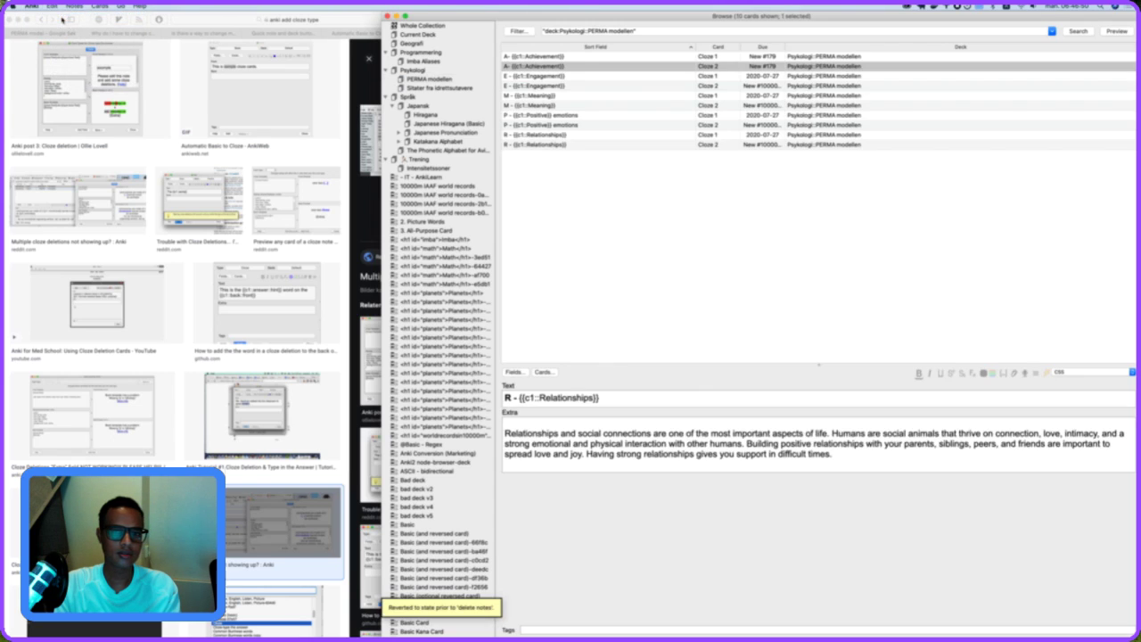
# Close the card browser and reveal the answer of the P card under review.
pyautogui.click(607, 106)
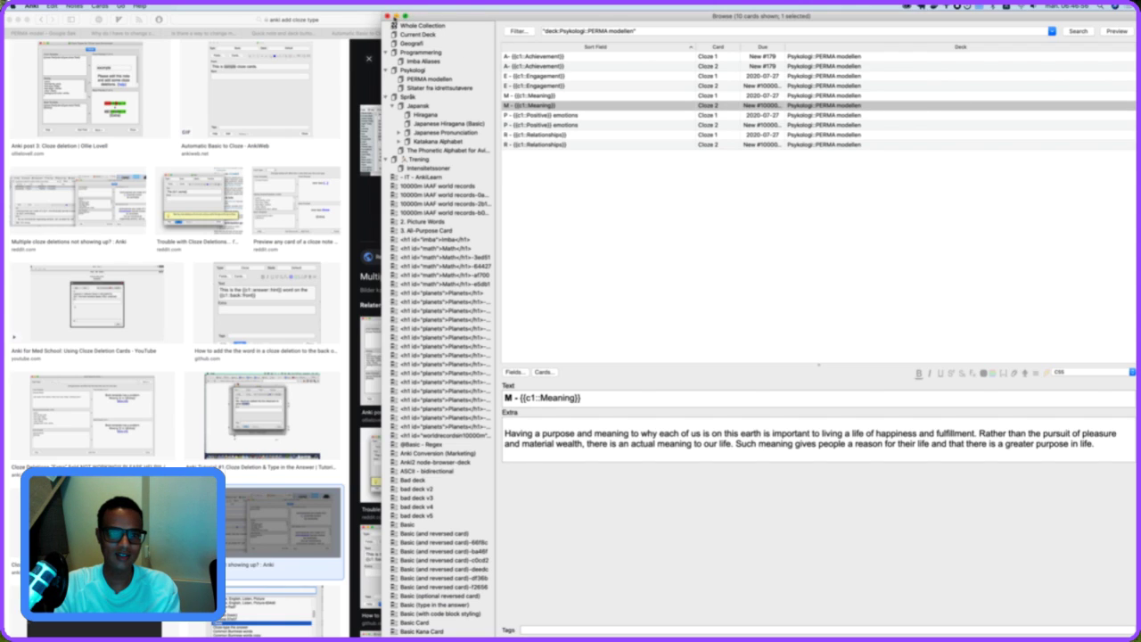
pyautogui.click(388, 17)
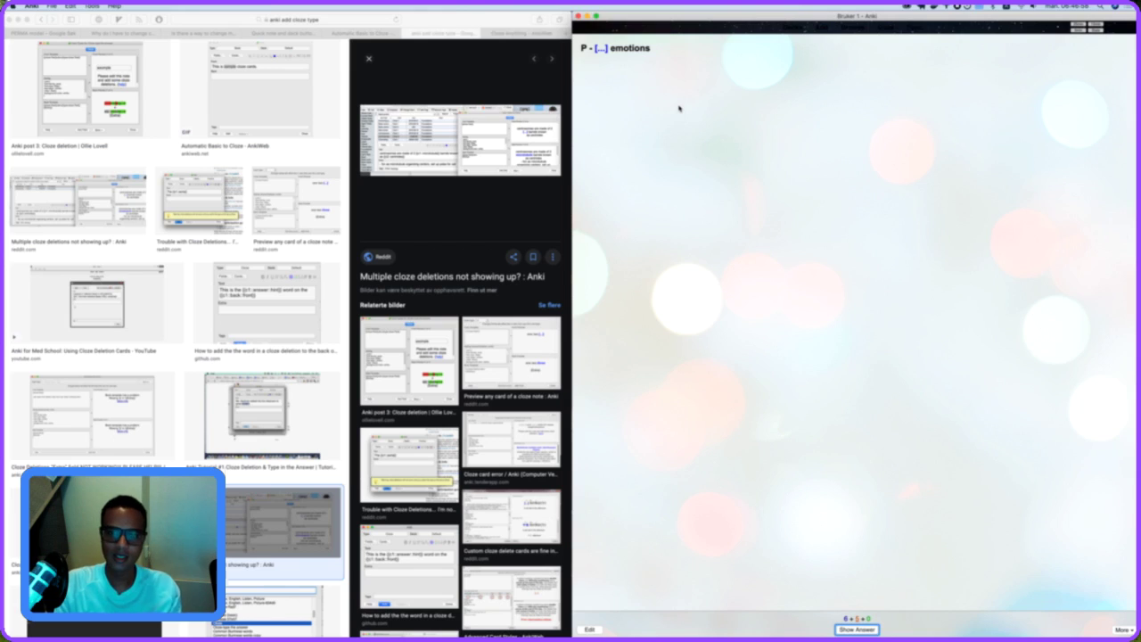
pyautogui.press('space')
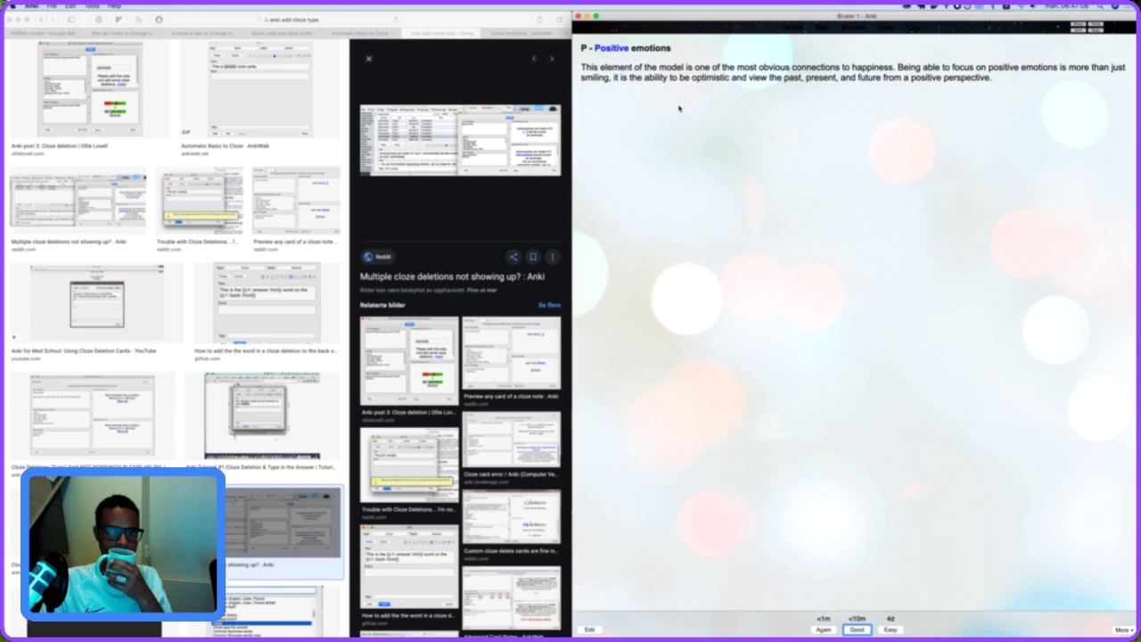
# Open the P card's note for editing and search Google Images in Safari for "smile".
pyautogui.click(732, 123)
pyautogui.press('e')
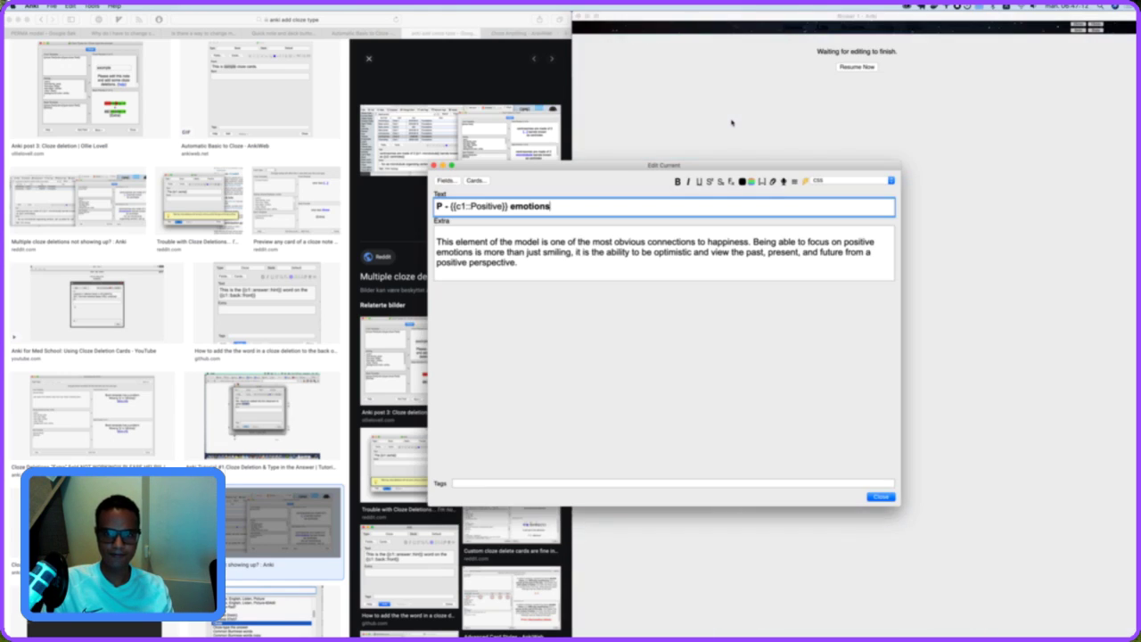
pyautogui.click(208, 180)
pyautogui.scroll(3, 206, 179)
pyautogui.click(179, 54)
pyautogui.press('super+a')
pyautogui.write('smile')
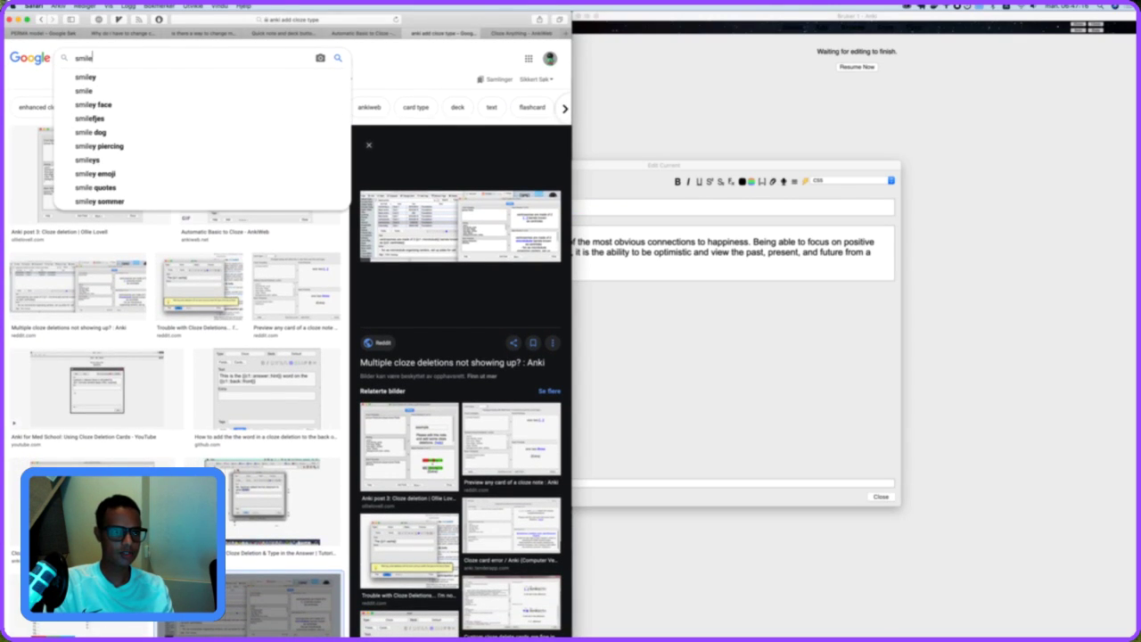
pyautogui.press('Return')
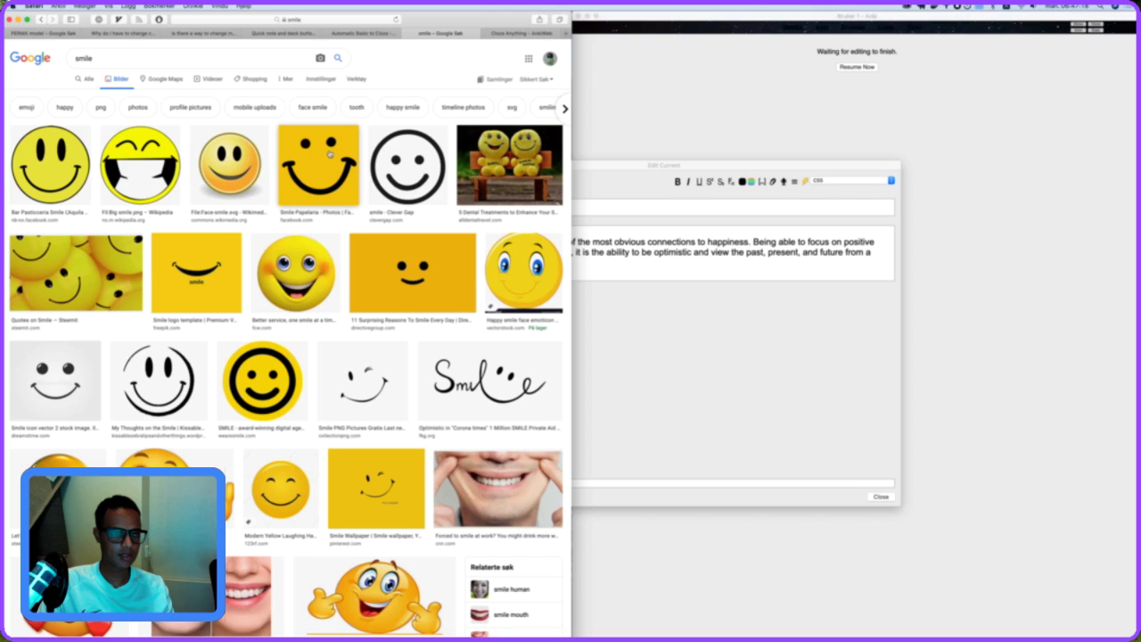
# Find the photo of a smiling blonde woman from The House of Wellness among the image results and copy it.
pyautogui.scroll(-5, 307, 274)
pyautogui.scroll(-4, 308, 275)
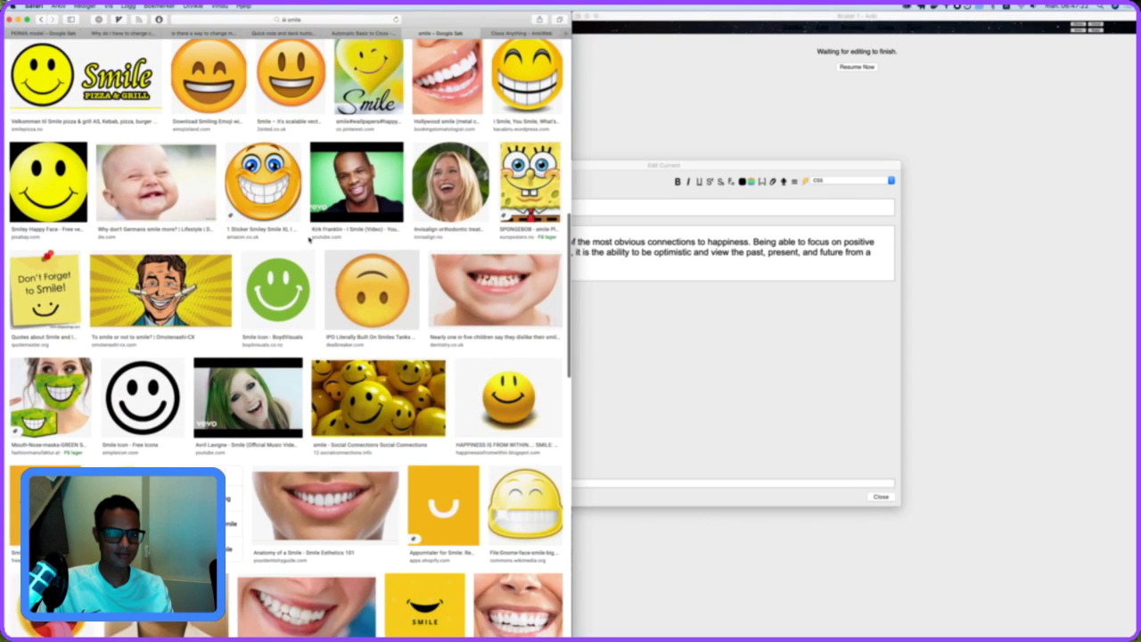
pyautogui.scroll(-10, 309, 239)
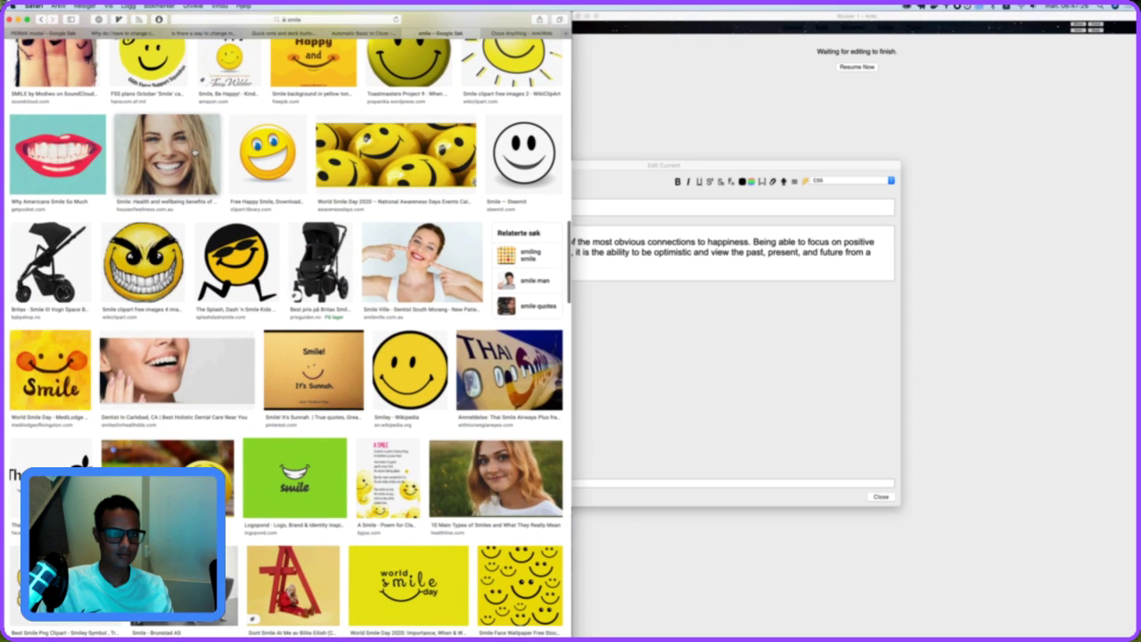
pyautogui.click(195, 154)
pyautogui.rightClick(452, 130)
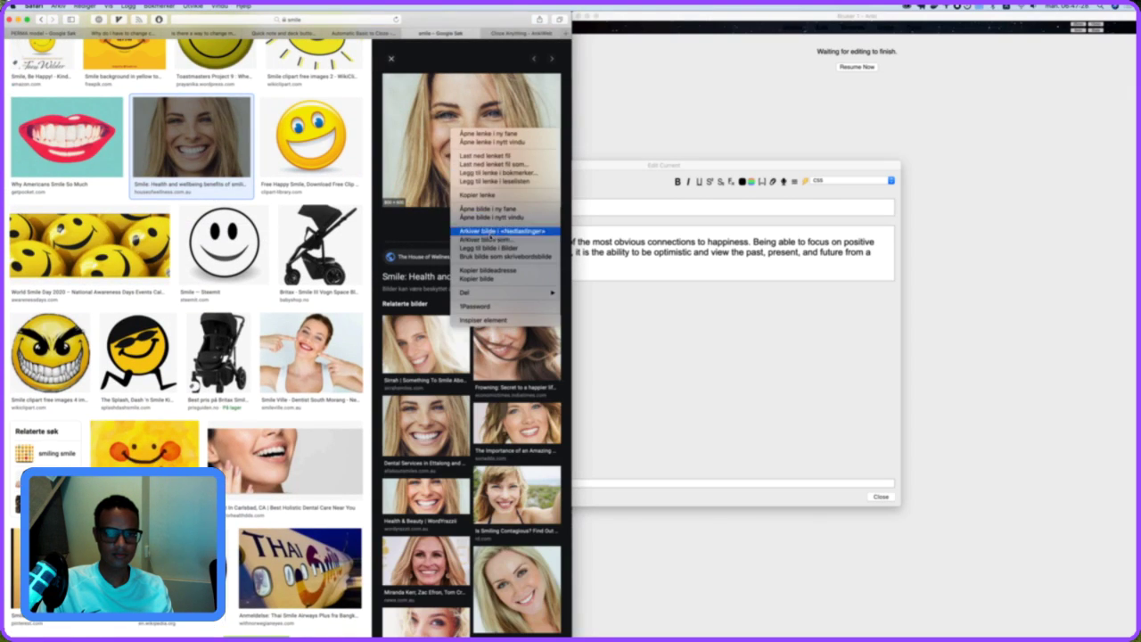
pyautogui.click(490, 278)
# Back in Anki, paste the copied photo on a new line below "P - {{c1::Positive}} emotions" and close the note editor.
pyautogui.click(590, 220)
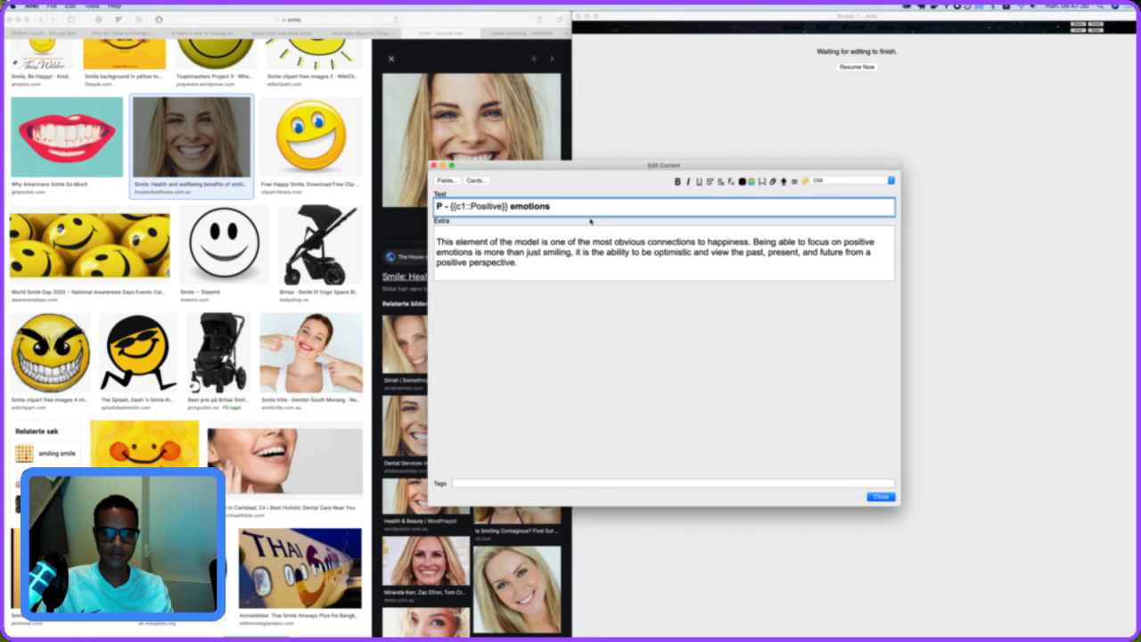
pyautogui.press('Return')
pyautogui.press('super+v')
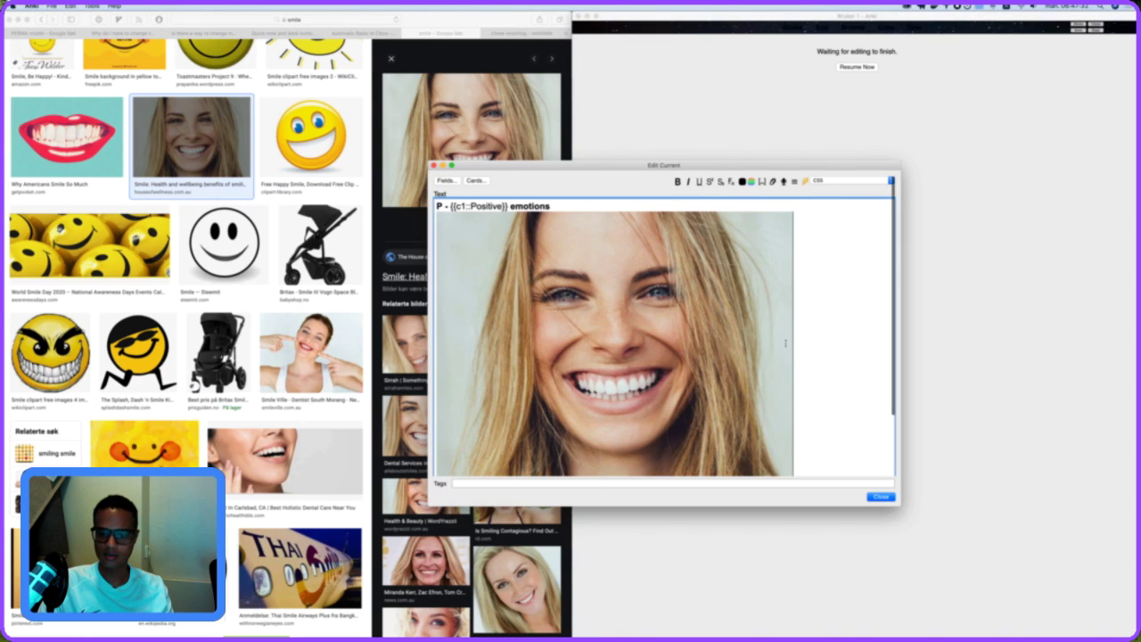
pyautogui.click(881, 497)
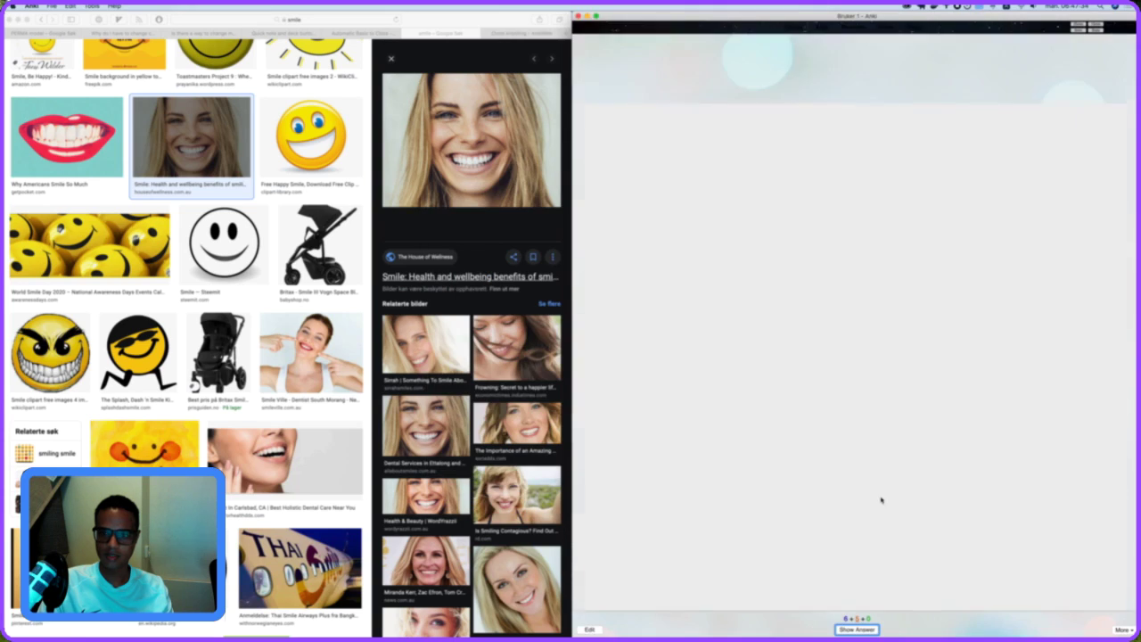
# Reveal the P card's answer, rate it Good, and reveal the answer of the following R card.
pyautogui.press('space')
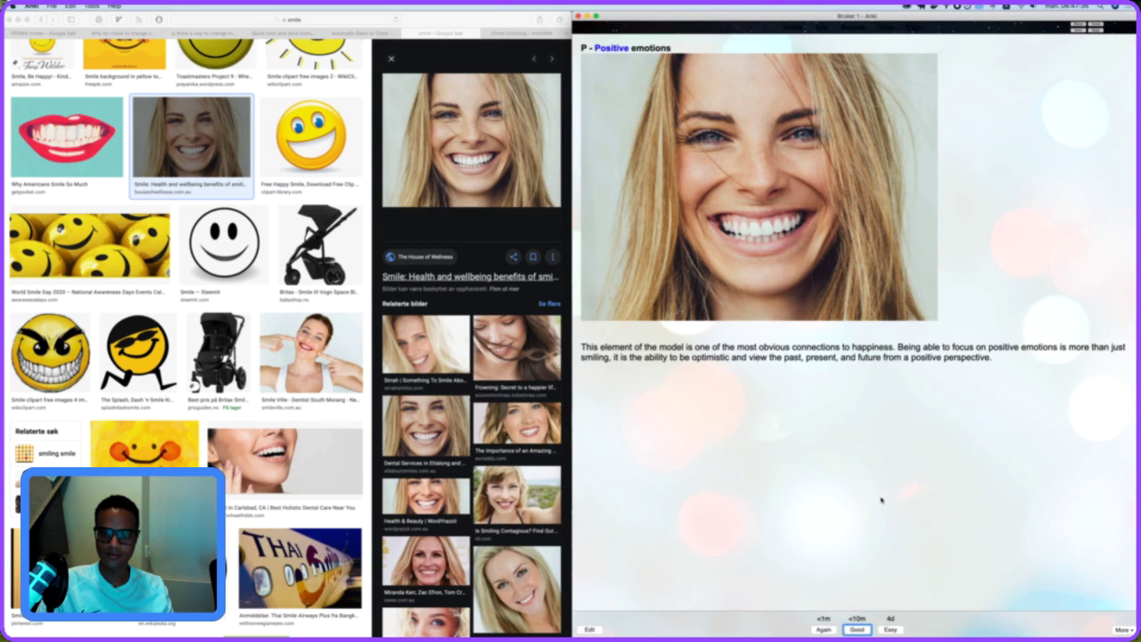
pyautogui.press('space')
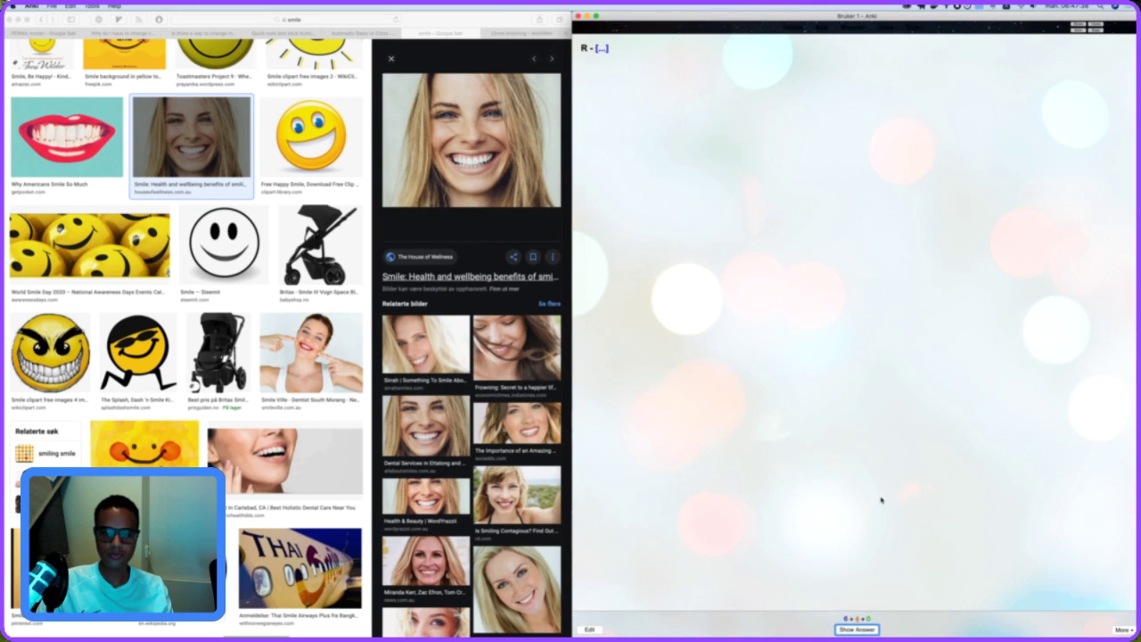
pyautogui.press('space')
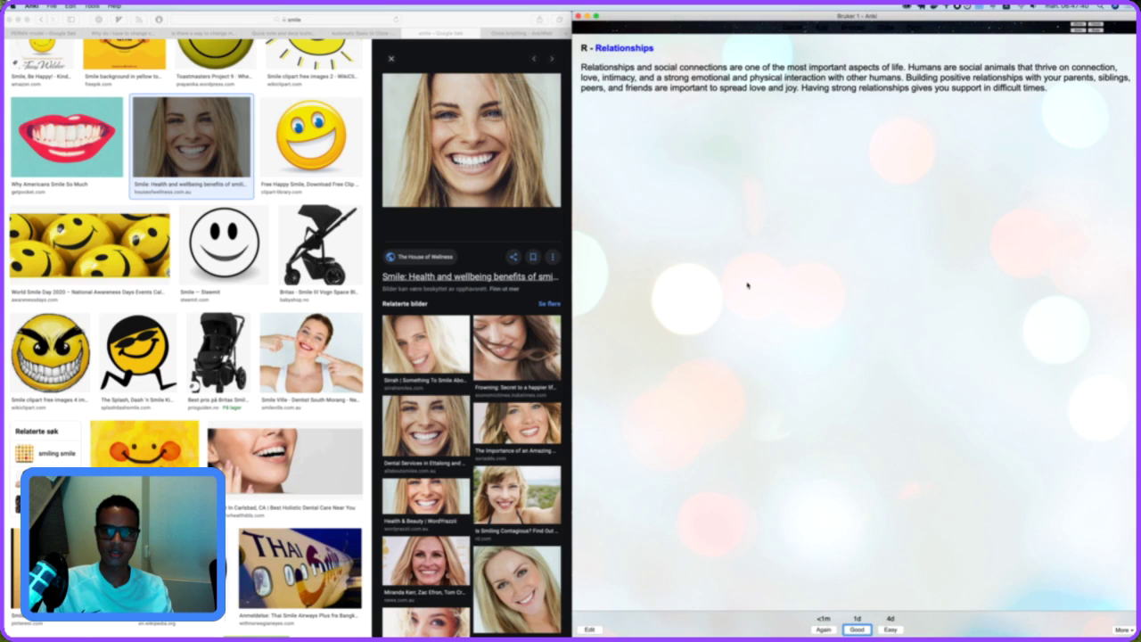
# Switch to Safari and search Google Images for "relationship".
pyautogui.scroll(1, 378, 219)
pyautogui.scroll(10, 377, 219)
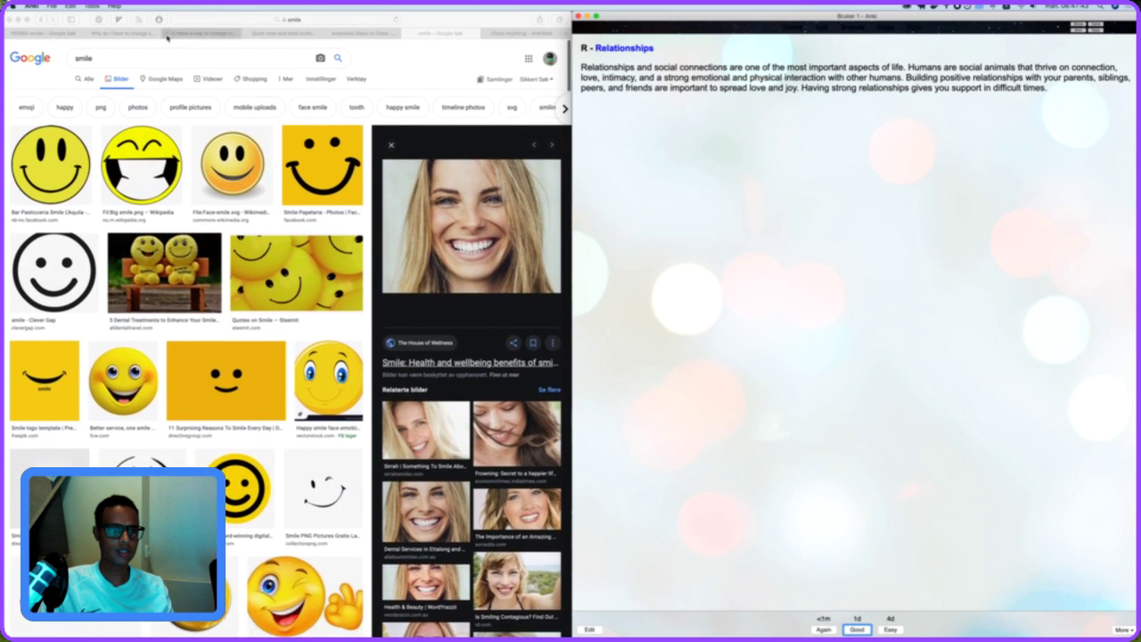
pyautogui.click(164, 56)
pyautogui.doubleClick(155, 58)
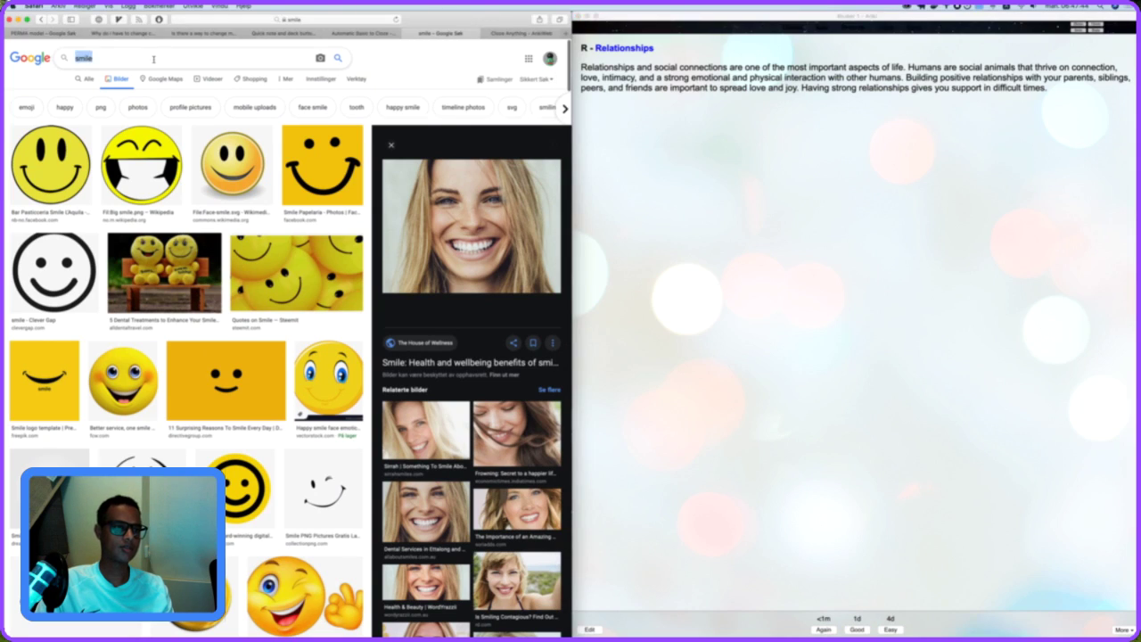
pyautogui.write('relationship')
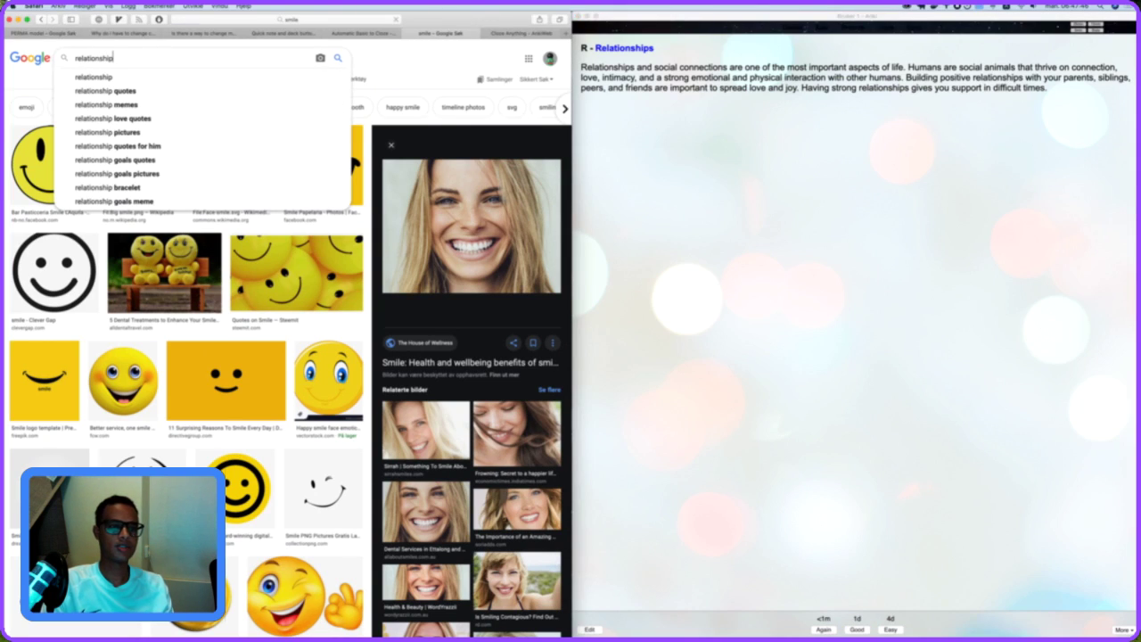
pyautogui.press('Return')
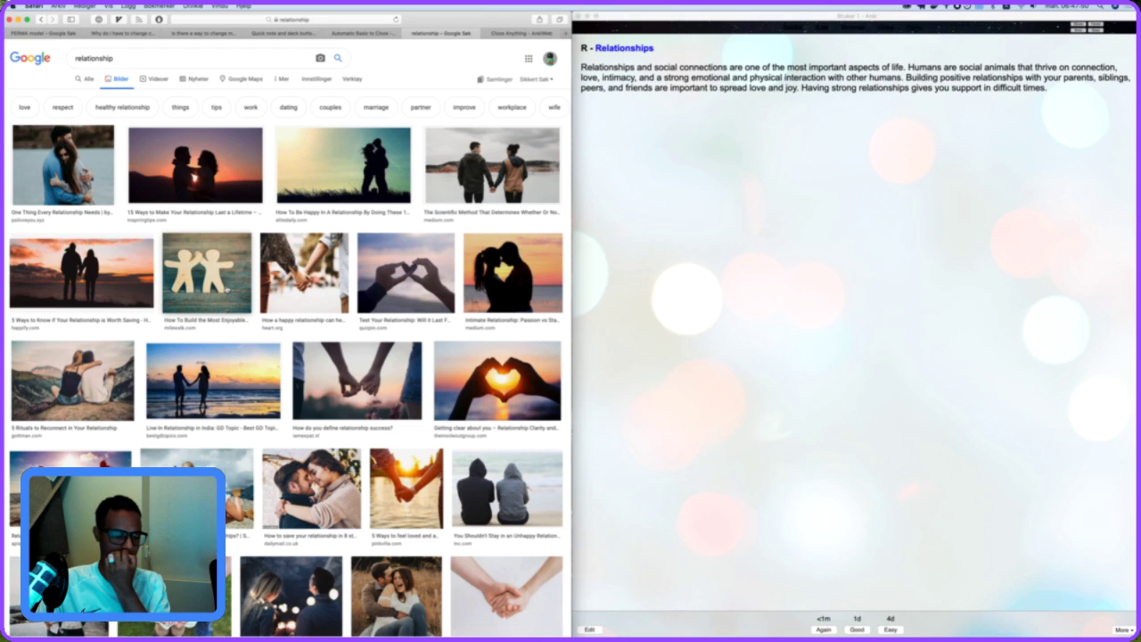
# Open the milewalk image of two wooden figures joining hands from the results and copy it.
pyautogui.click(207, 273)
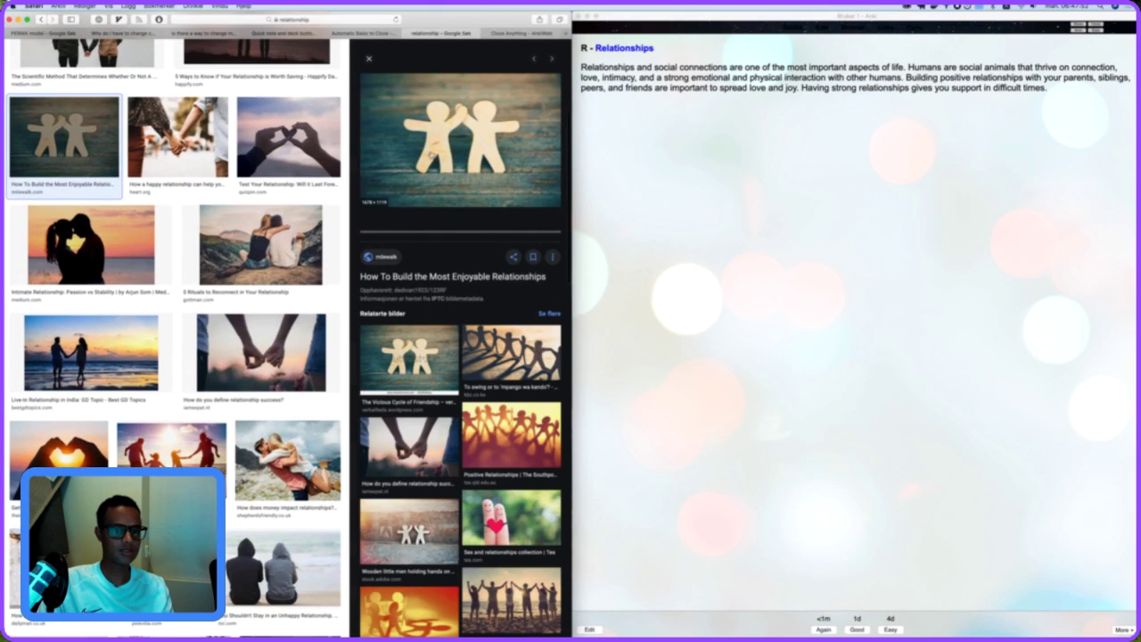
pyautogui.rightClick(466, 152)
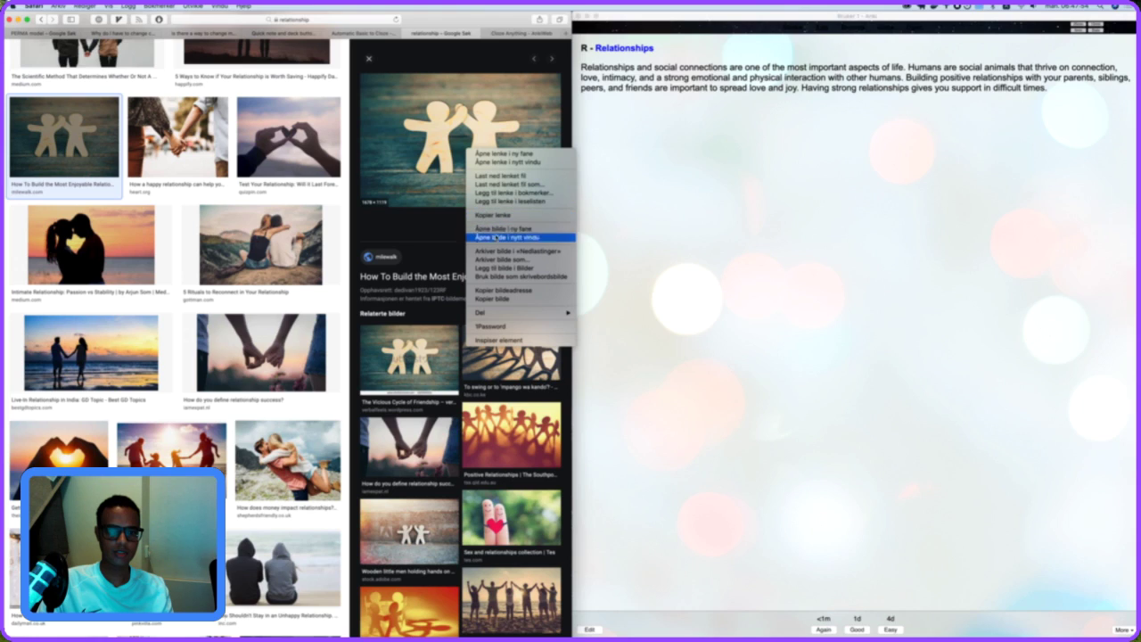
pyautogui.click(491, 299)
# Back in Anki, edit the R card's note, paste the copied image on a new line below "R - {{c1::Relationships}}" and close the editor.
pyautogui.click(705, 171)
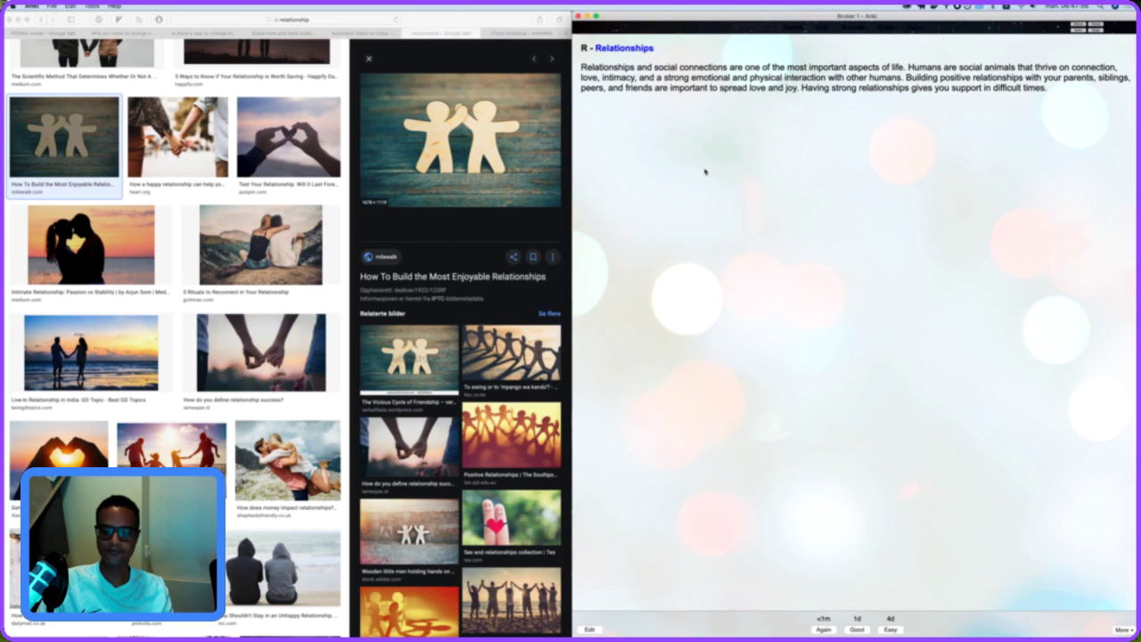
pyautogui.press('e')
pyautogui.press('Return')
pyautogui.press('super+v')
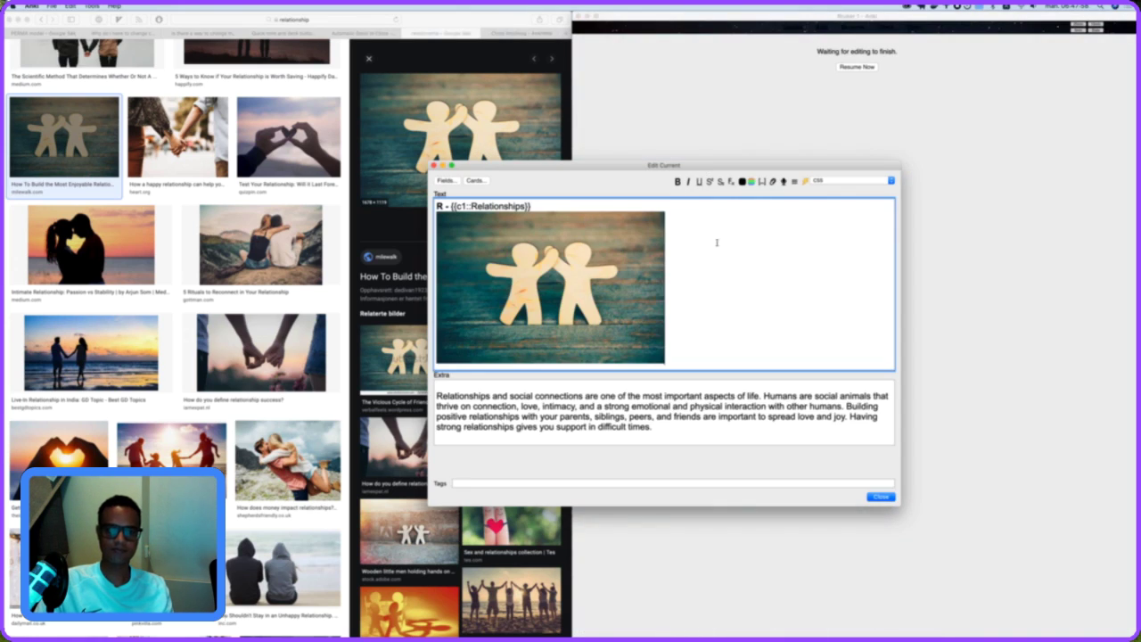
pyautogui.click(881, 496)
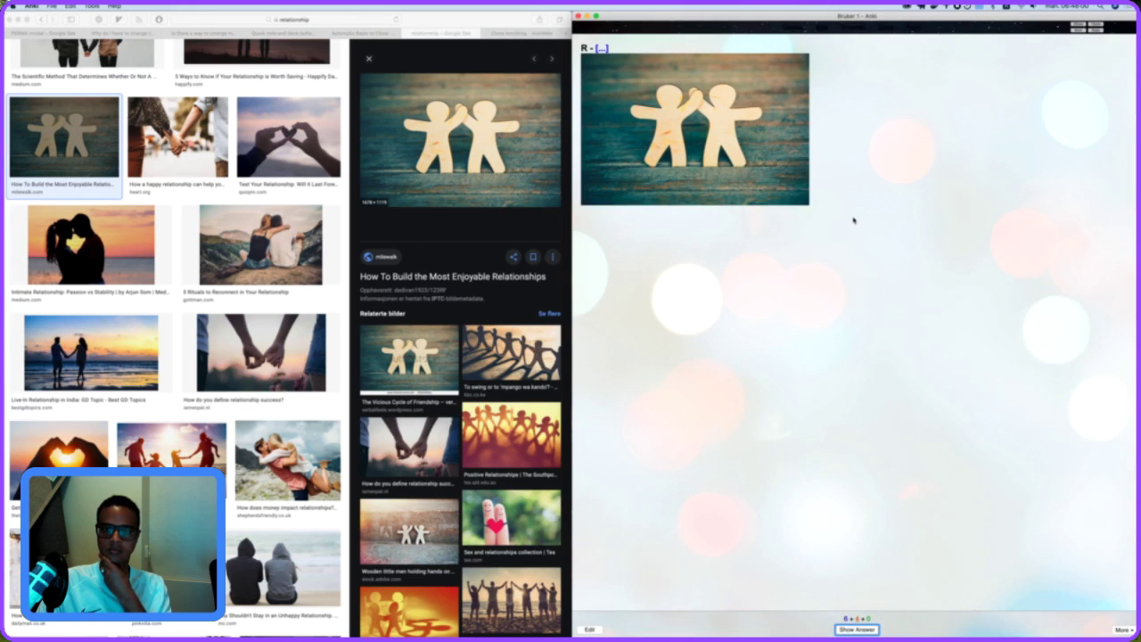
# Review the illustrated R card with the rating Good, and reveal the answer of the M card.
pyautogui.press('space')
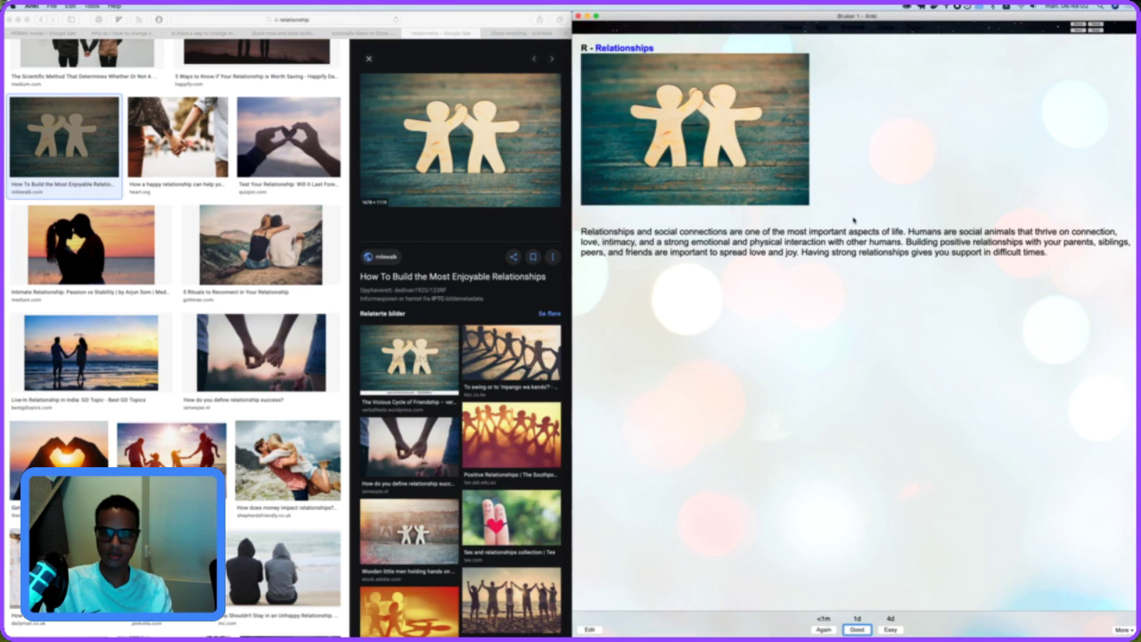
pyautogui.press('space')
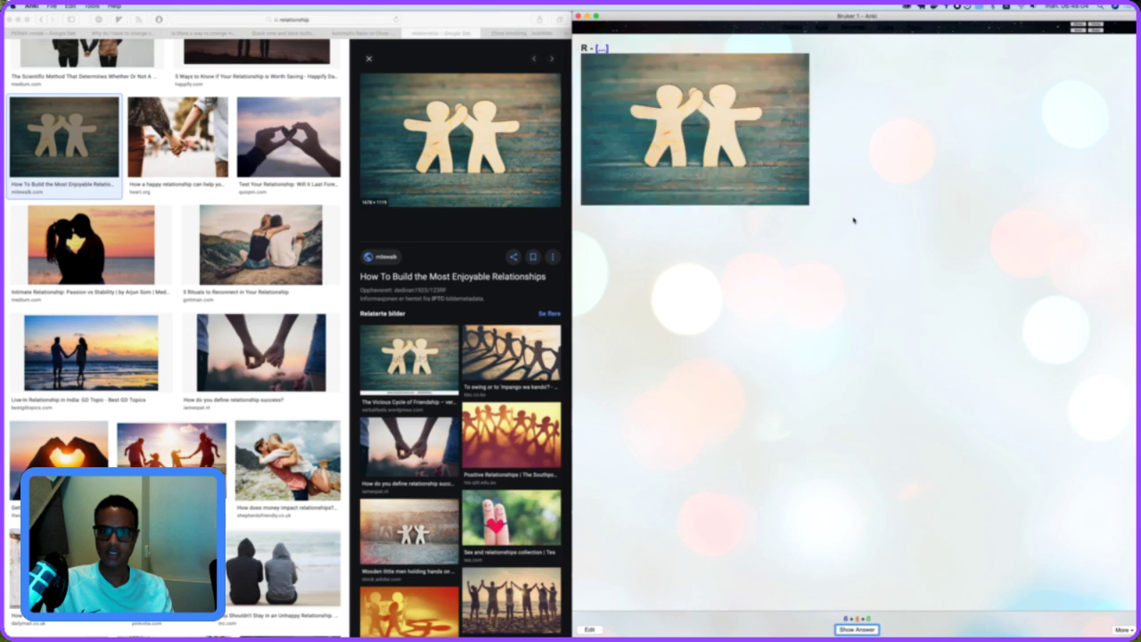
pyautogui.press('space')
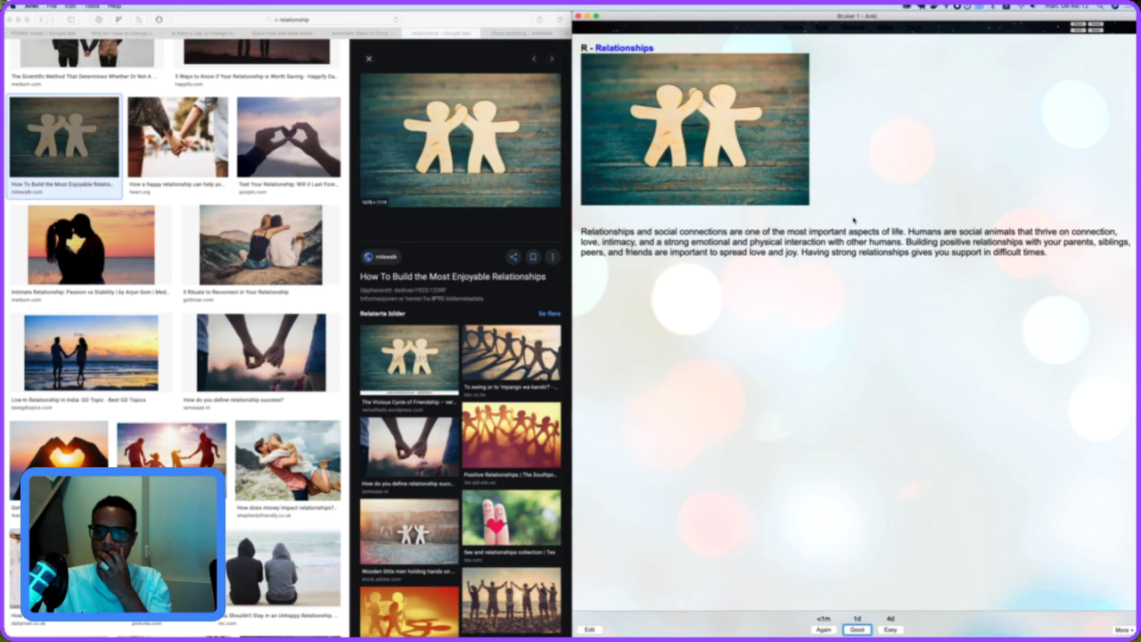
pyautogui.press('space')
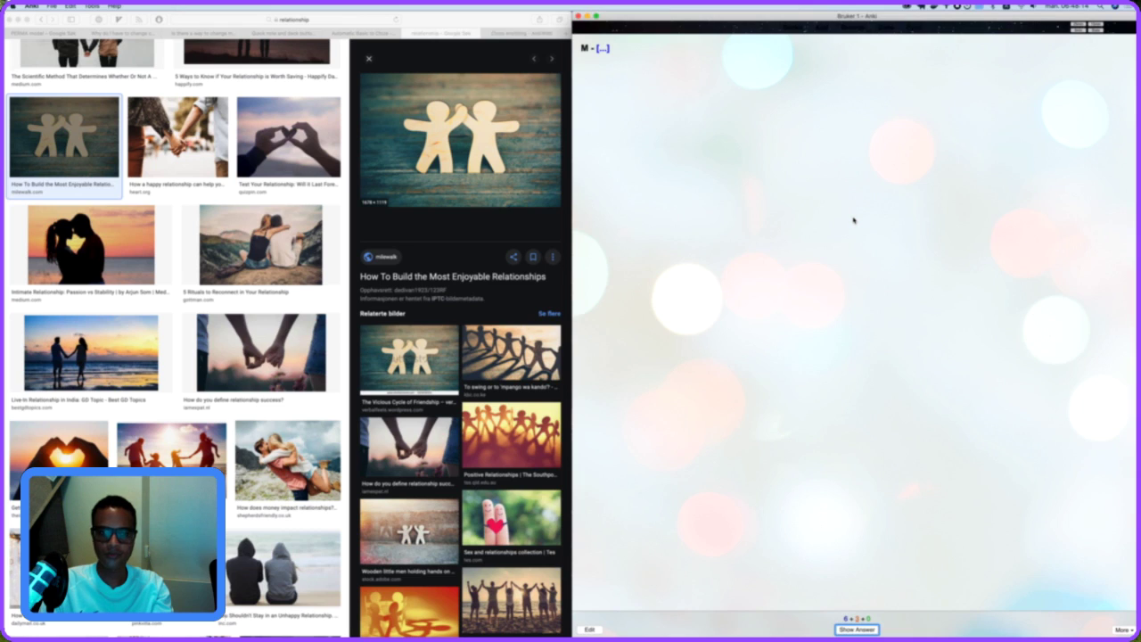
pyautogui.press('space')
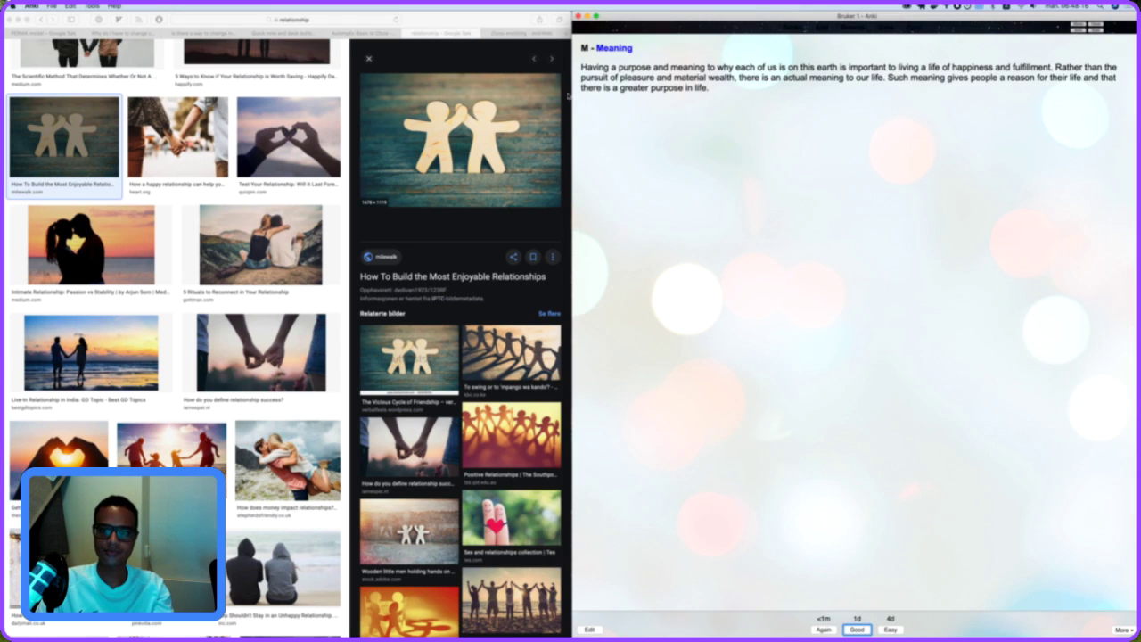
# Switch to Safari and replace the Google Images search with "purpose".
pyautogui.scroll(5, 411, 117)
pyautogui.scroll(-1, 410, 117)
pyautogui.click(115, 57)
pyautogui.press('super+a')
pyautogui.write('purpose')
pyautogui.press('Return')
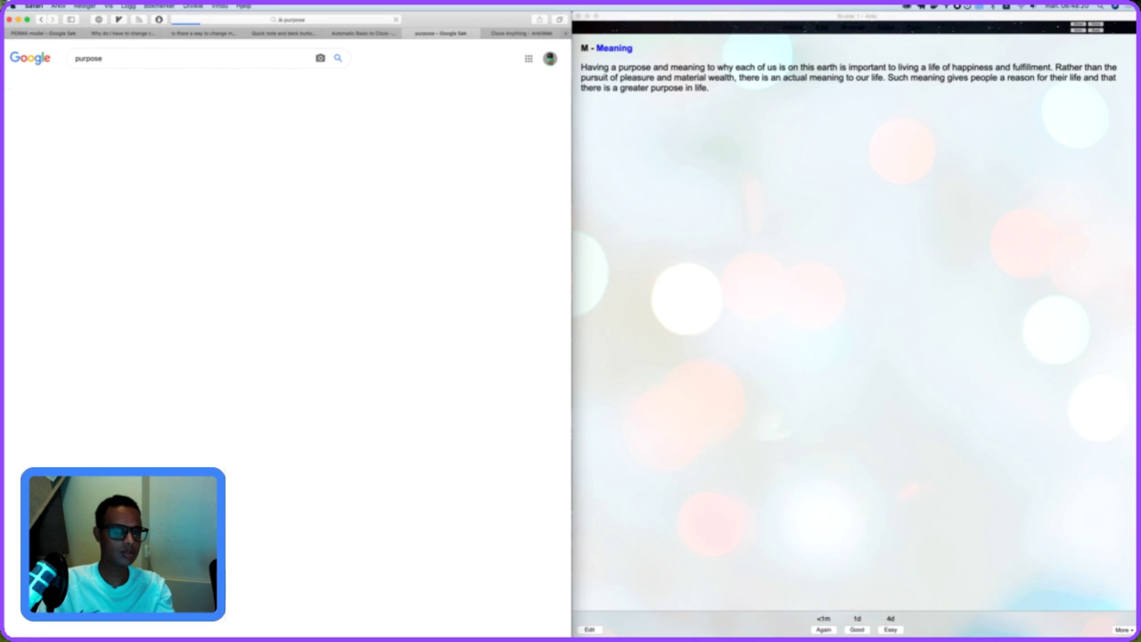
# Open the TED Talks illustration of a person facing a rising arrow and copy the image.
pyautogui.click(198, 160)
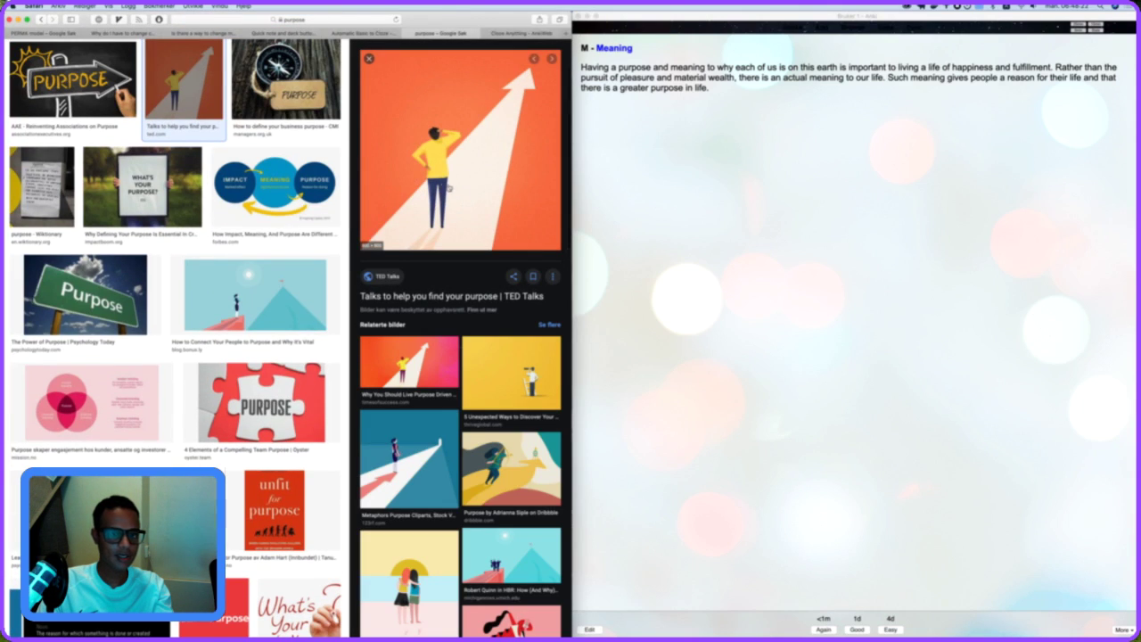
pyautogui.rightClick(450, 188)
pyautogui.click(499, 334)
# Back in Anki, edit the M card's note, paste the copied illustration below "M - {{c1::Meaning}}" and close the editor.
pyautogui.press('e')
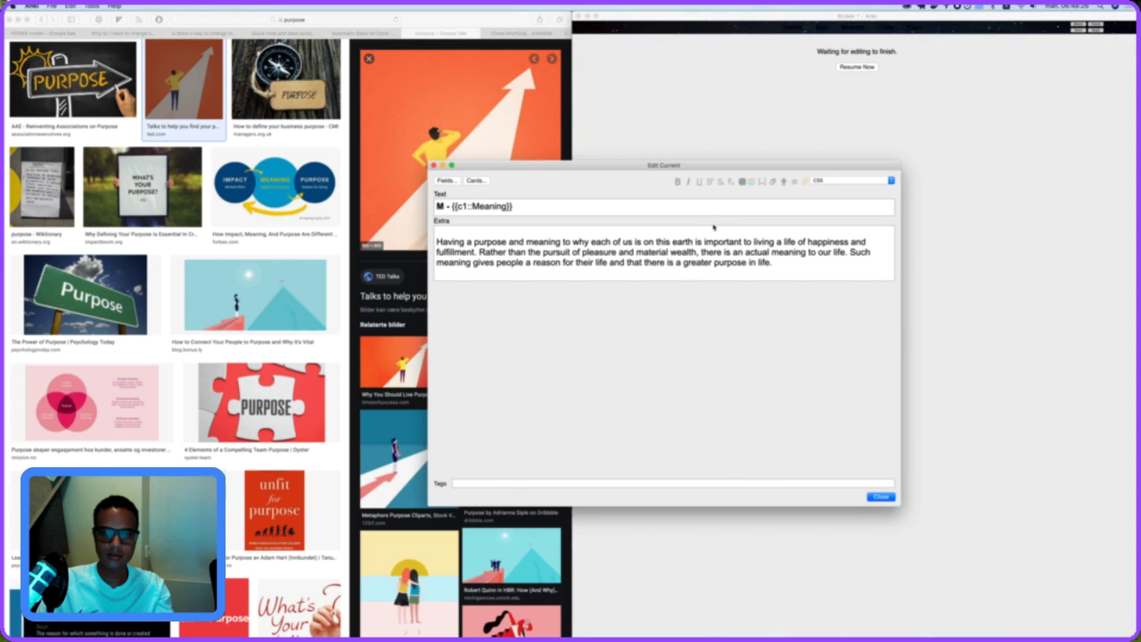
pyautogui.click(617, 205)
pyautogui.press('super+v')
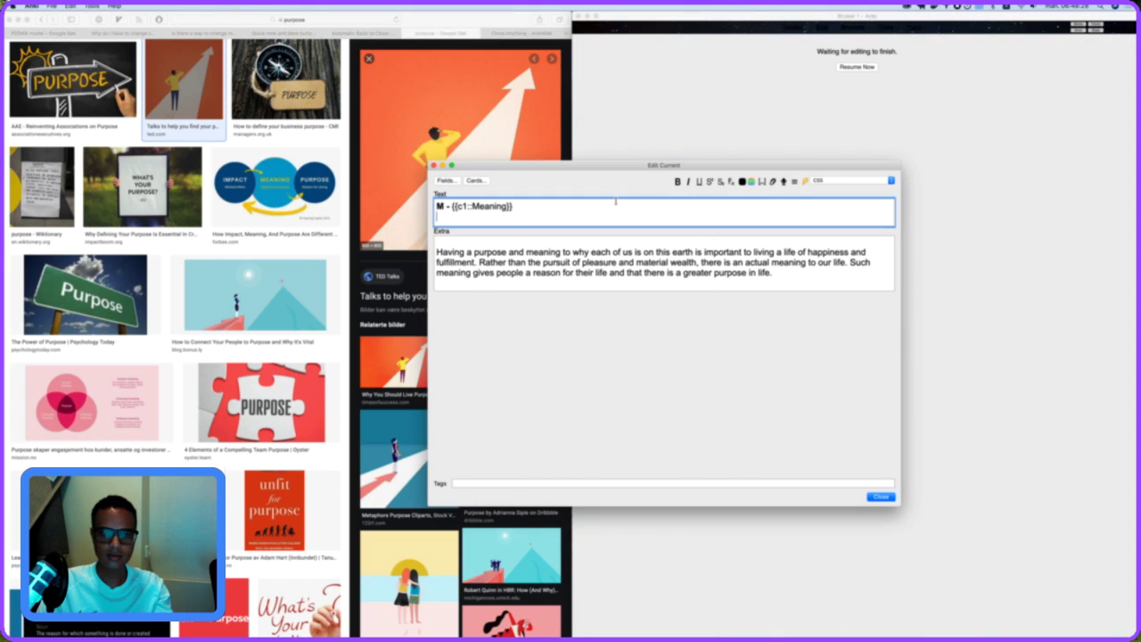
pyautogui.scroll(-5, 607, 315)
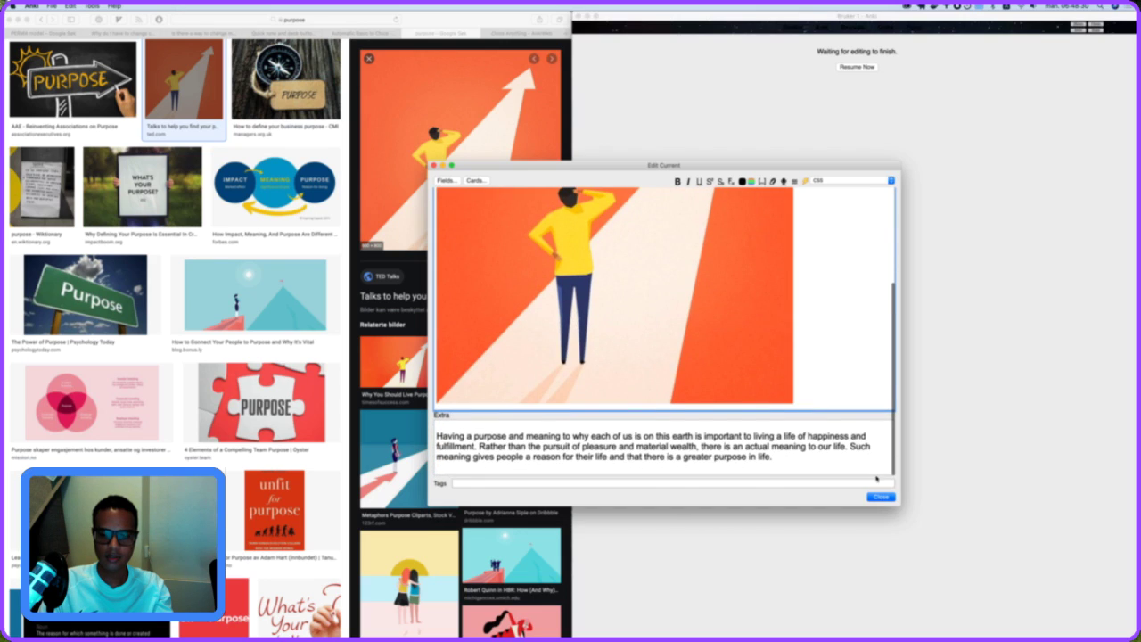
pyautogui.click(880, 498)
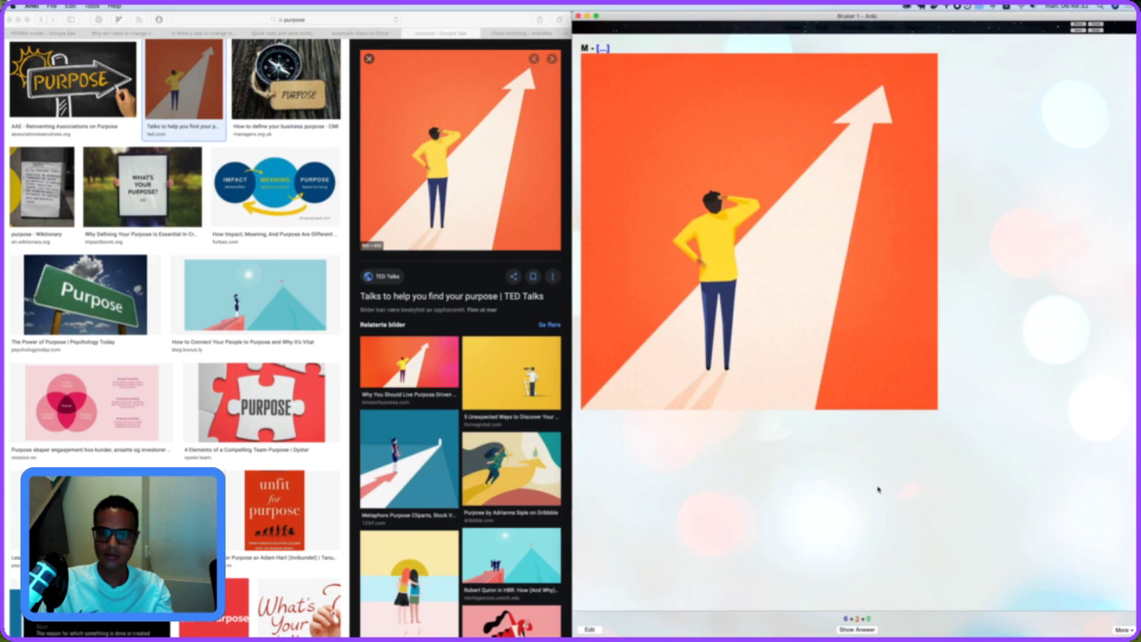
# Reveal the M card's answer, rate it Good, and reveal the answer of the E card.
pyautogui.press('space')
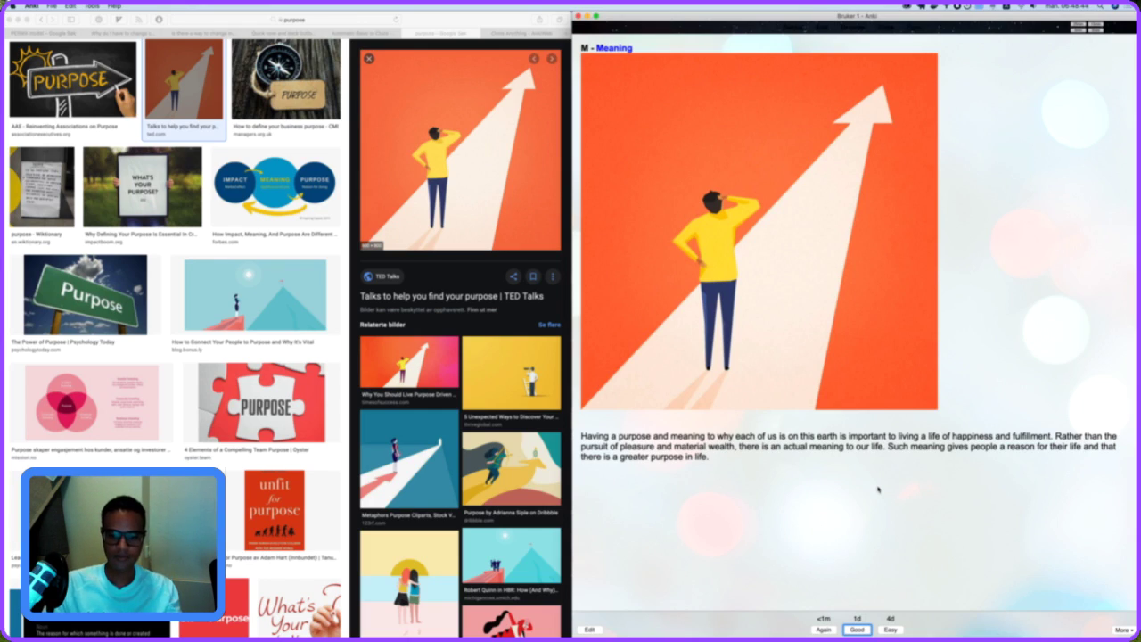
pyautogui.press('space')
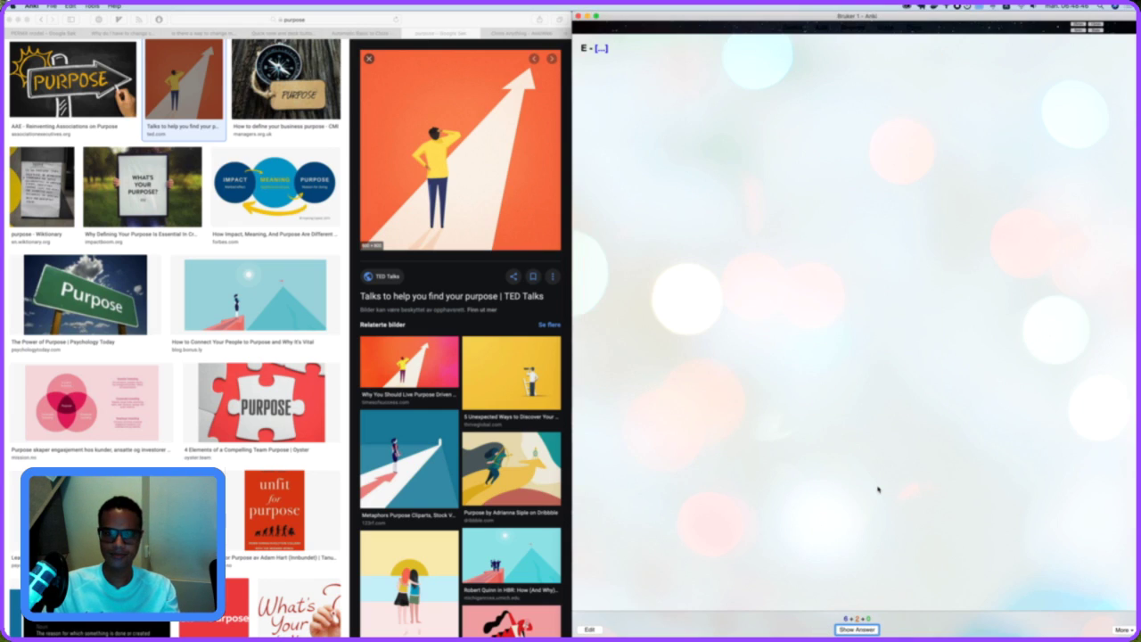
pyautogui.press('space')
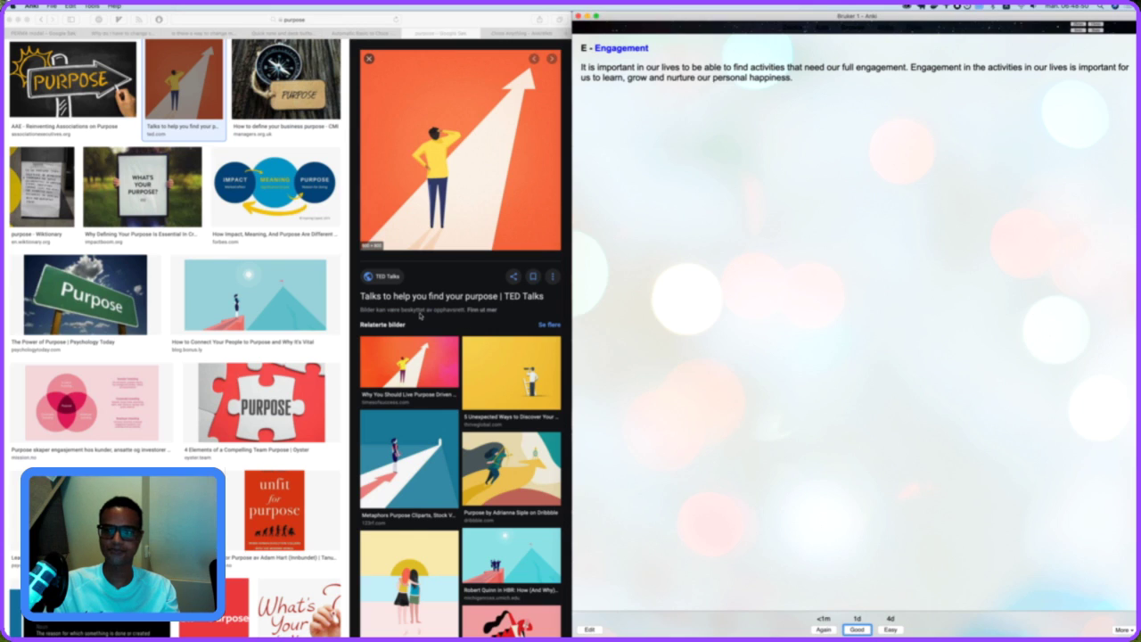
# Copy the word "Engagement" from the E card and search Google Images in Safari for it.
pyautogui.scroll(3, 420, 316)
pyautogui.click(240, 58)
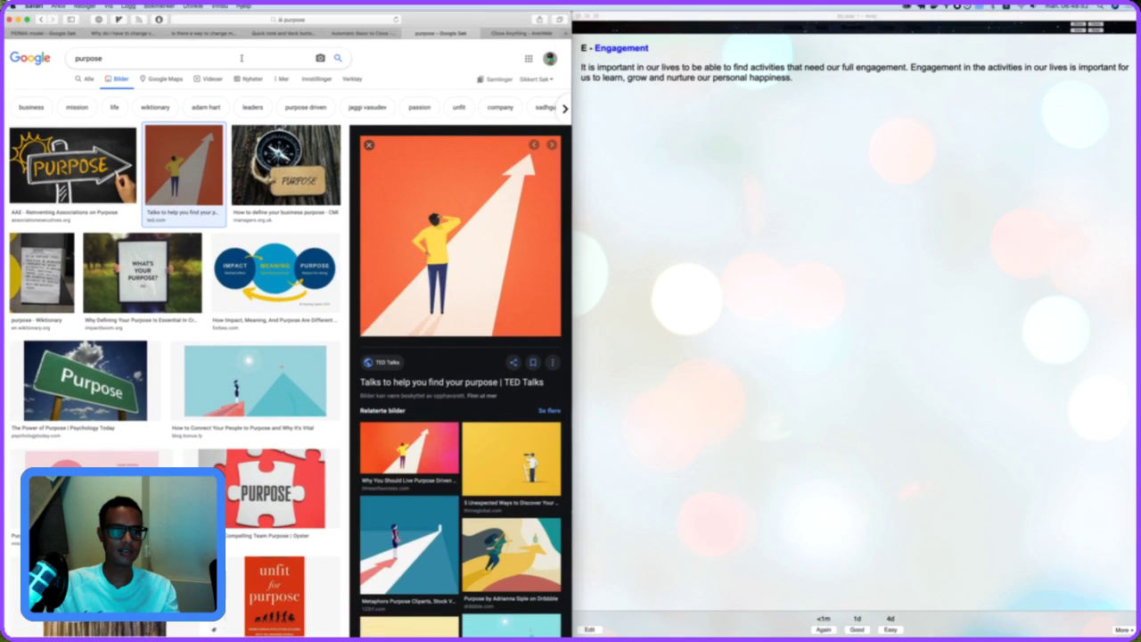
pyautogui.tripleClick(624, 47)
pyautogui.click(624, 48)
pyautogui.doubleClick(622, 47)
pyautogui.press('super+c')
pyautogui.click(230, 59)
pyautogui.press('super+a')
pyautogui.press('super+v')
pyautogui.press('Return')
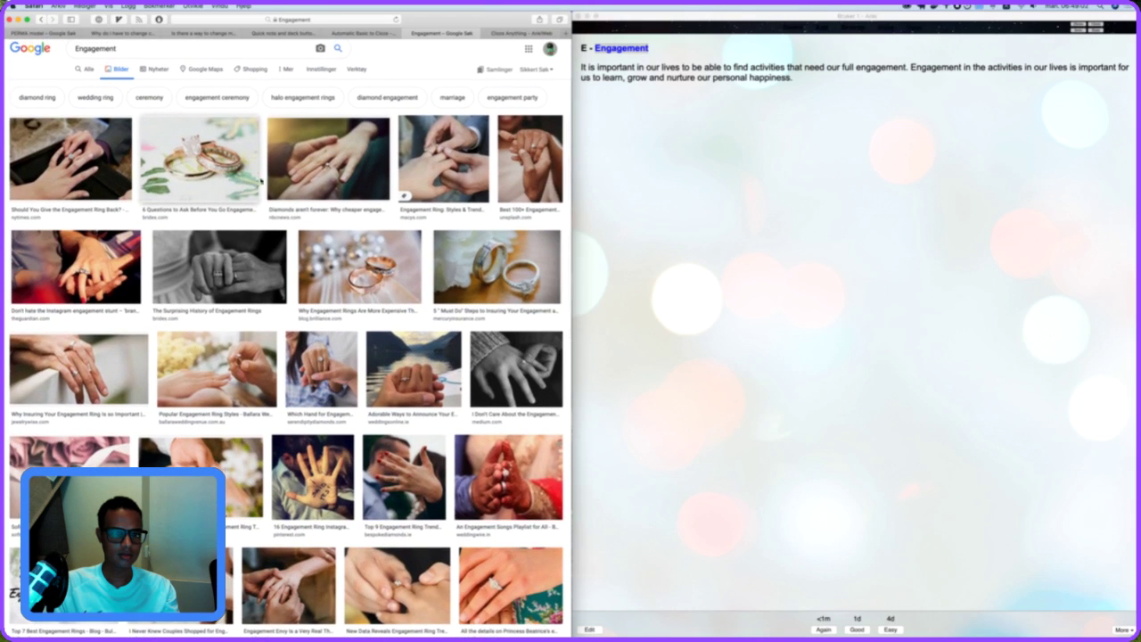
# Open the NBC News photo of a ring being put on a hand and copy the image.
pyautogui.click(328, 158)
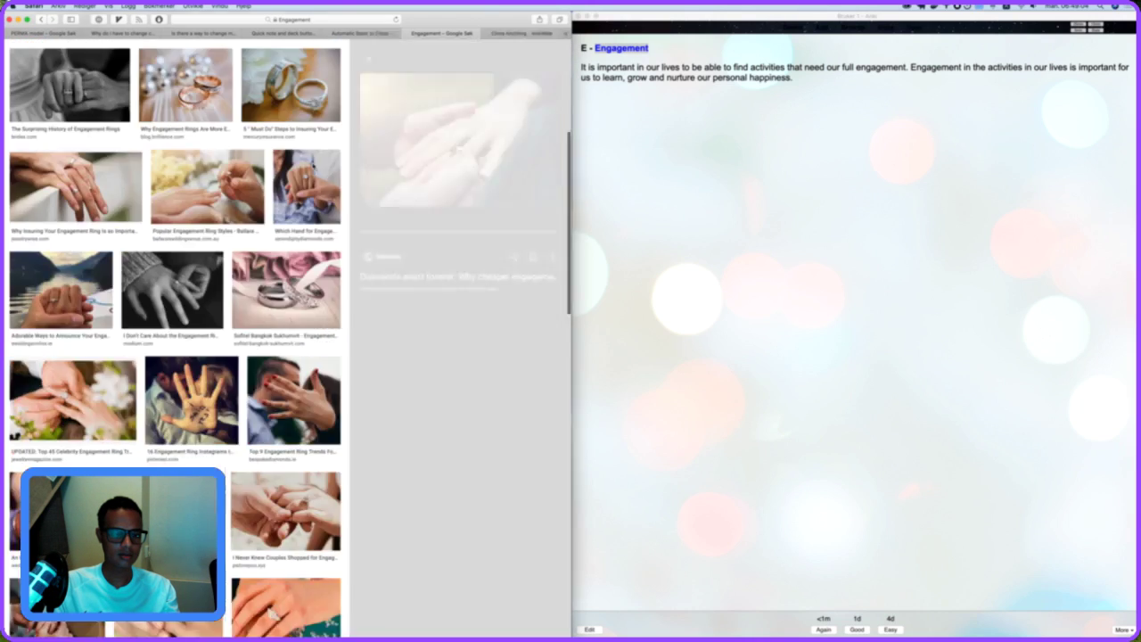
pyautogui.rightClick(462, 108)
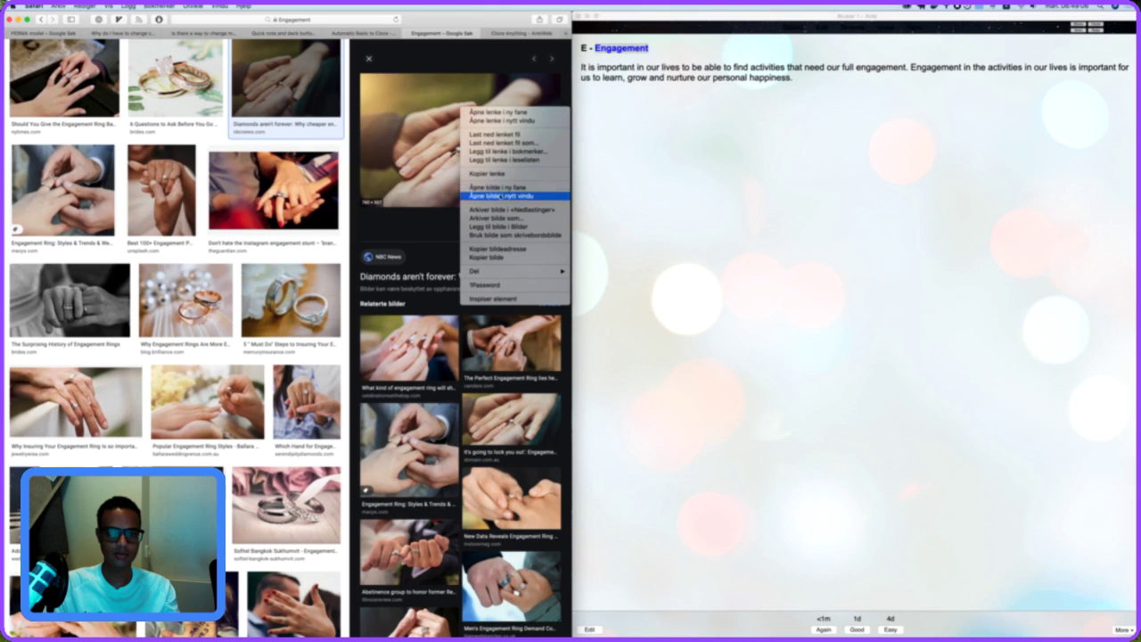
pyautogui.click(485, 258)
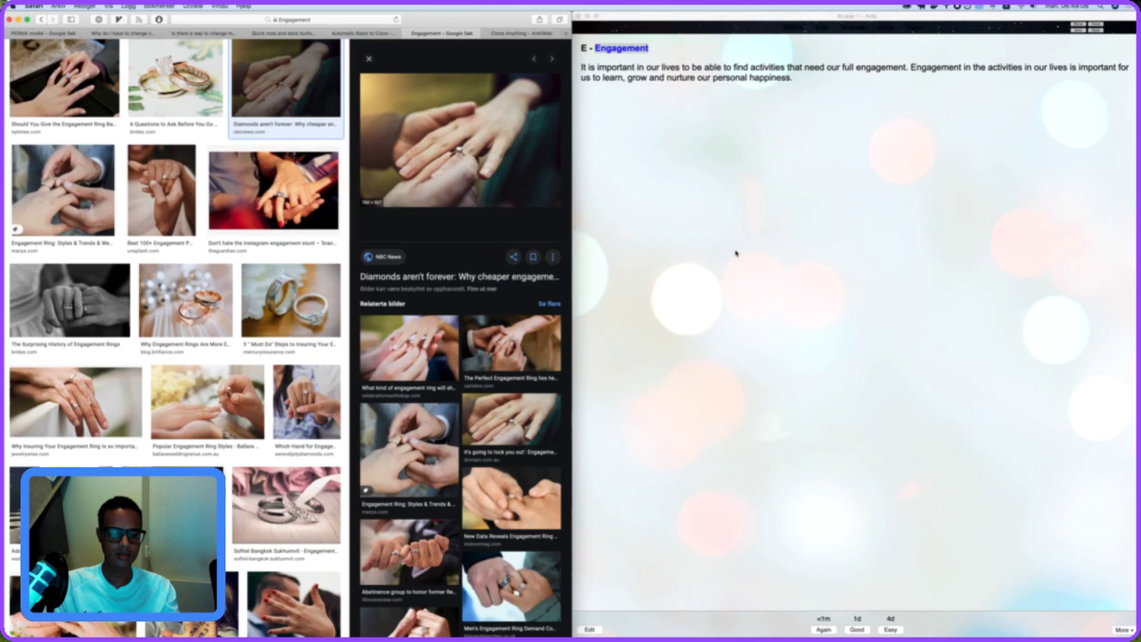
# Back in Anki, edit the E card's note, paste the copied photo below "E - {{c1::Engagement}}" and close the editor.
pyautogui.click(736, 252)
pyautogui.press('e')
pyautogui.press('super+v')
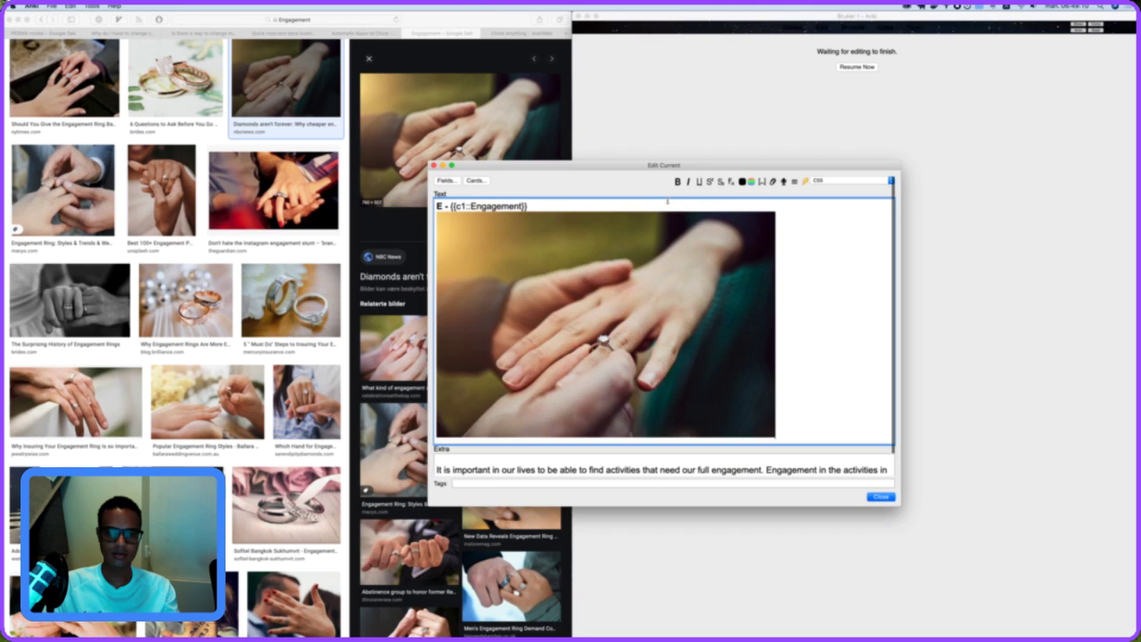
pyautogui.click(881, 497)
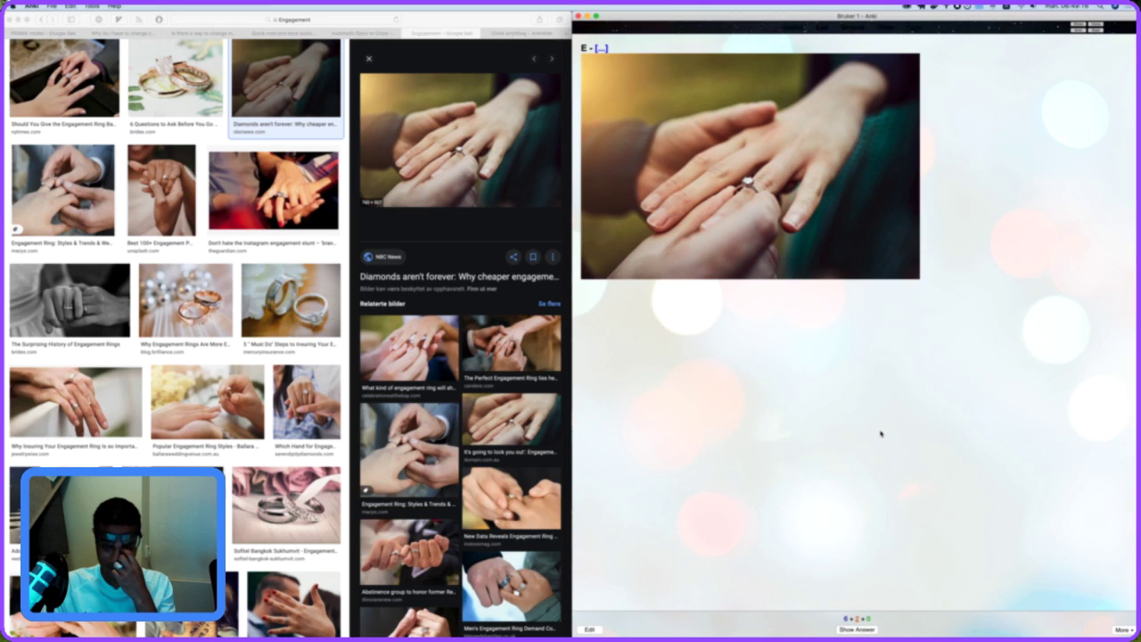
# Reveal the answer of the illustrated E card and rate it Good.
pyautogui.press('space')
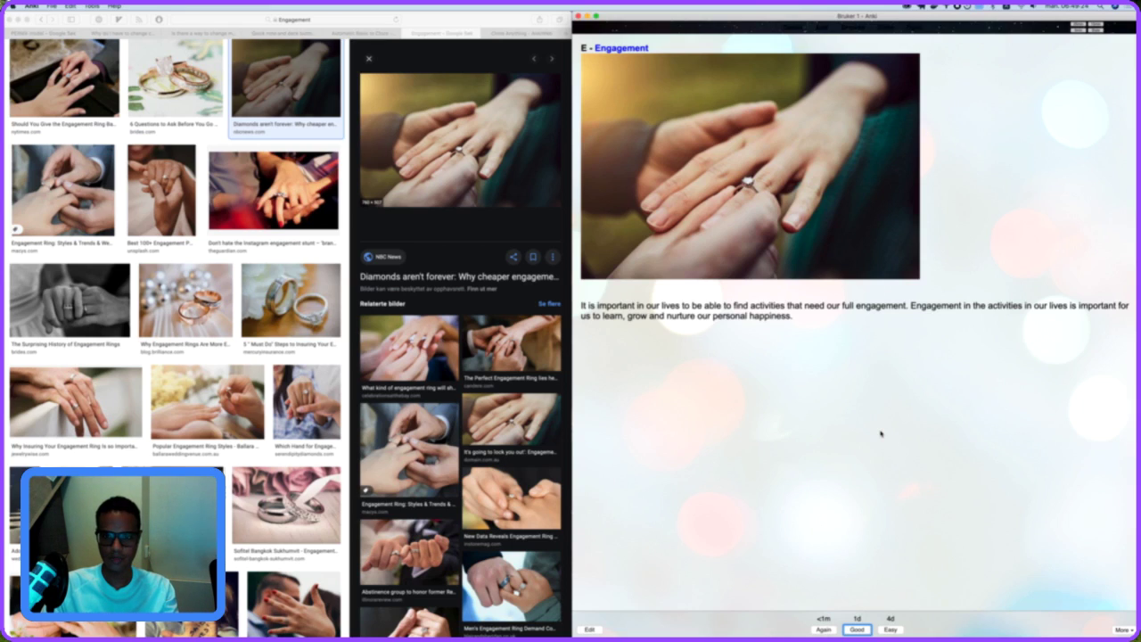
pyautogui.press('space')
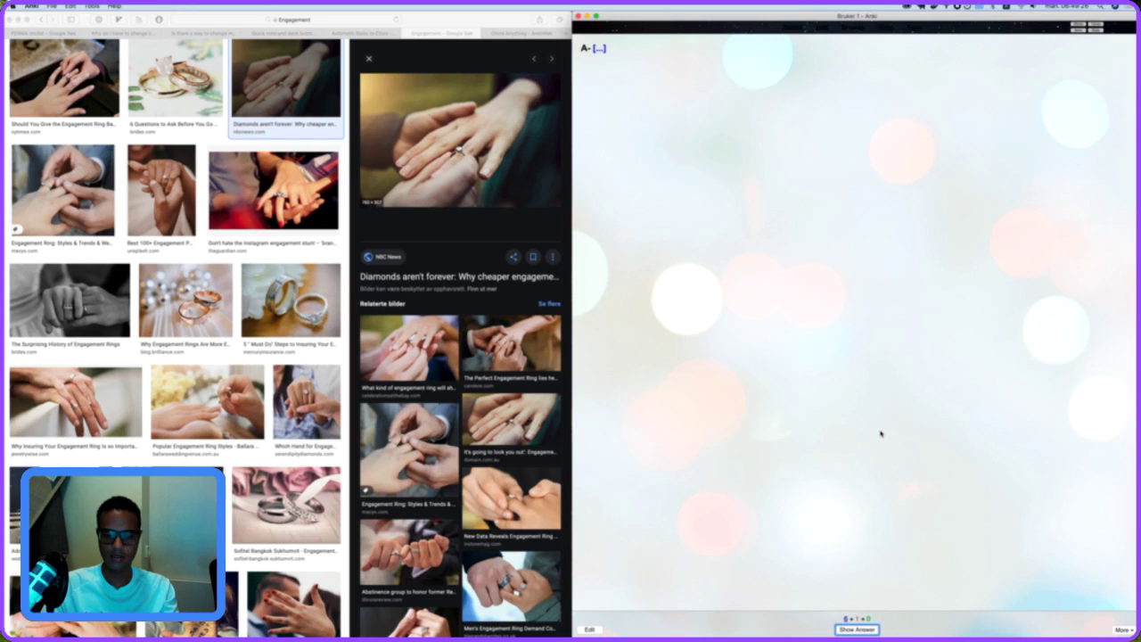
# Reveal the A card's answer, copy the word "Achievement" and search Google Images in Safari for it.
pyautogui.press('space')
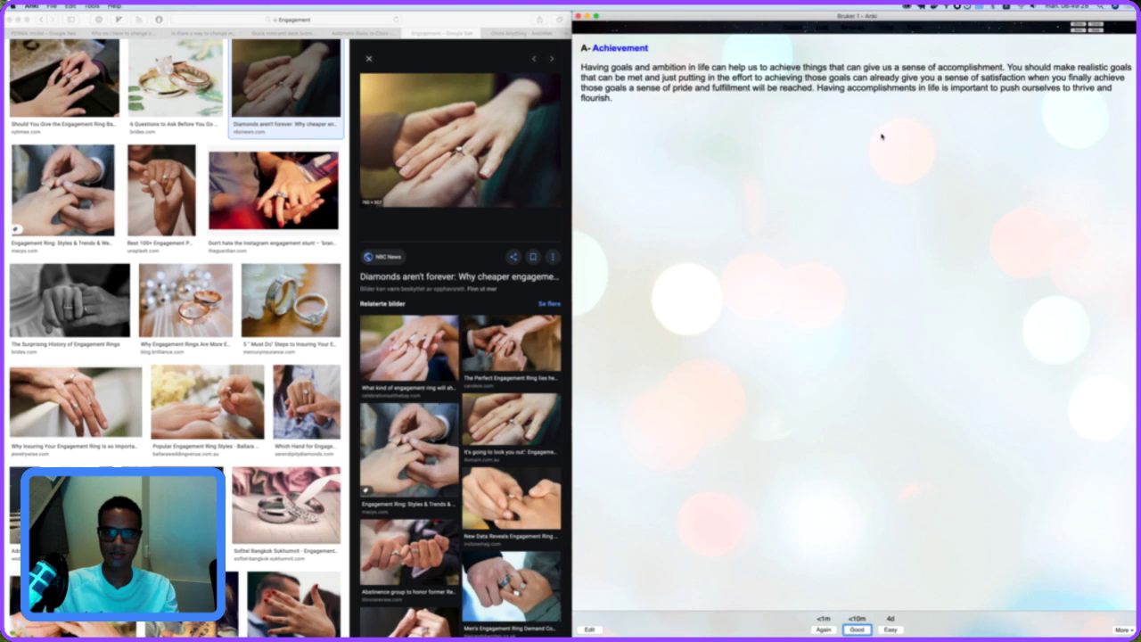
pyautogui.doubleClick(620, 48)
pyautogui.press('super+c')
pyautogui.scroll(3, 210, 134)
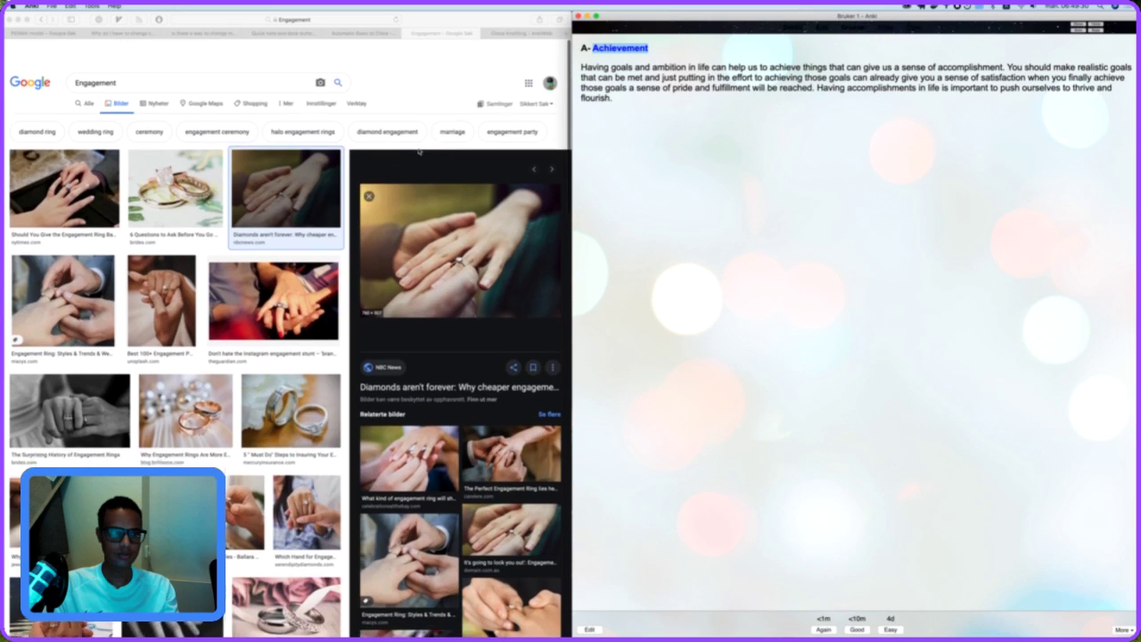
pyautogui.click(209, 59)
pyautogui.press('super+a')
pyautogui.press('super+v')
pyautogui.press('Return')
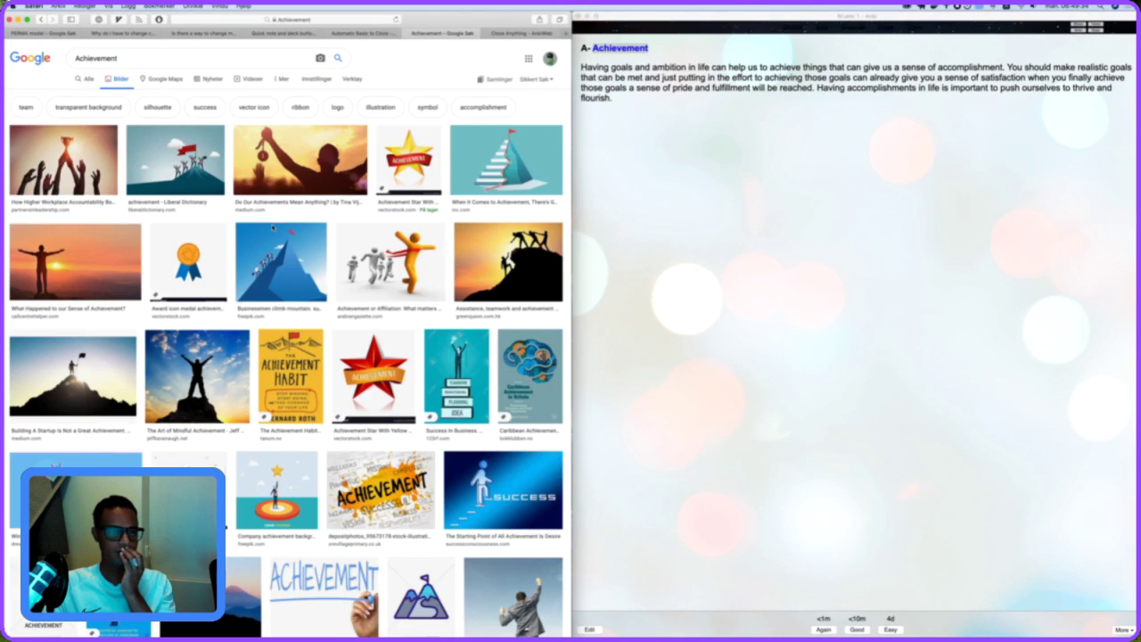
# Open the Liberal Dictionary illustration of businessmen with a red flag on a mountain and copy the image.
pyautogui.click(207, 154)
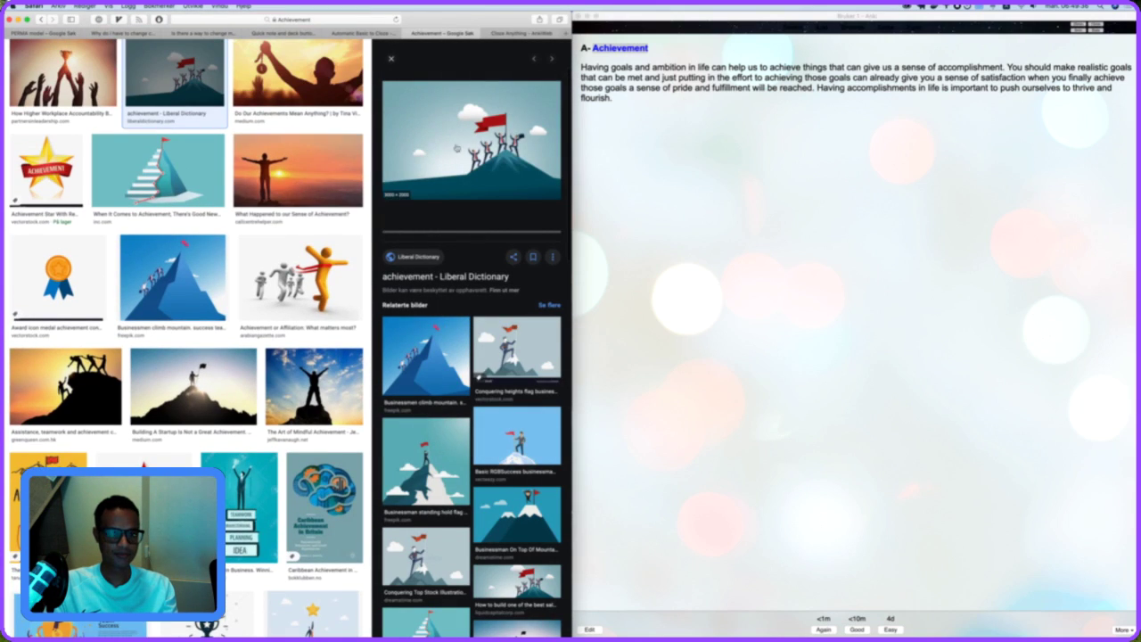
pyautogui.rightClick(488, 154)
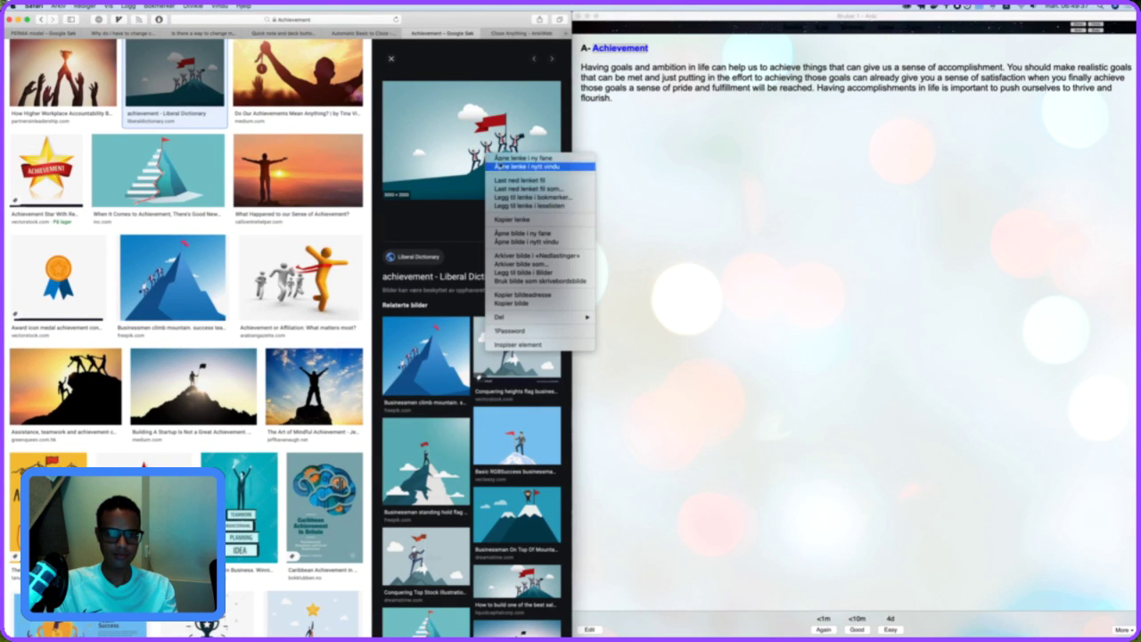
pyautogui.click(514, 304)
# Back in Anki, edit the A card's note, paste the copied illustration below "A- {{c1::Achievement}}" and close the editor.
pyautogui.click(705, 263)
pyautogui.press('e')
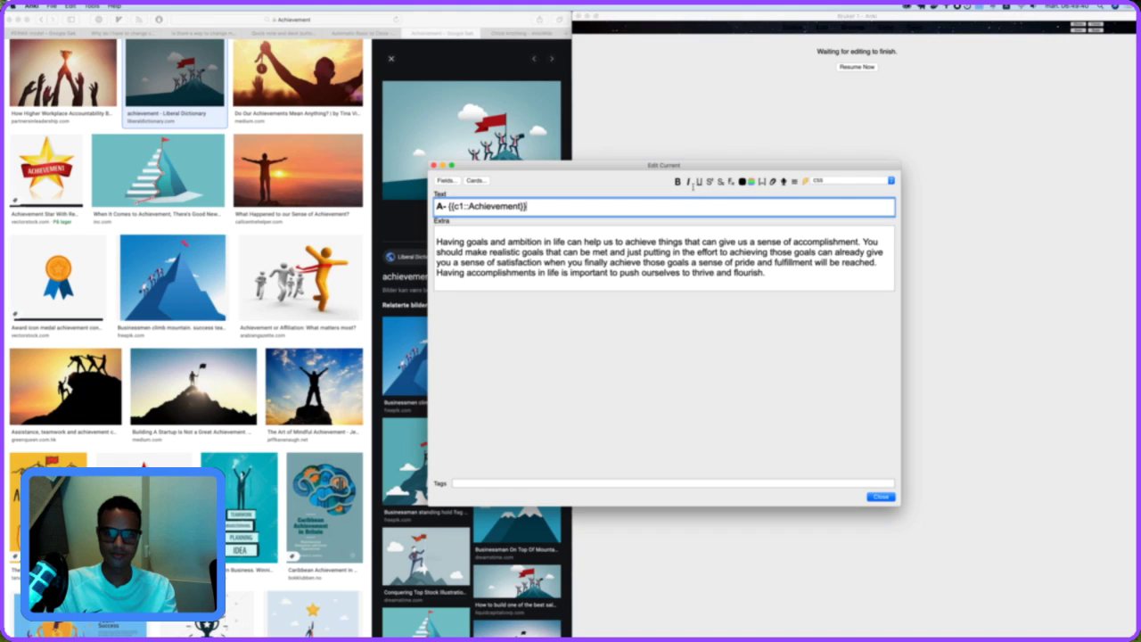
pyautogui.press('Return')
pyautogui.press('super+v')
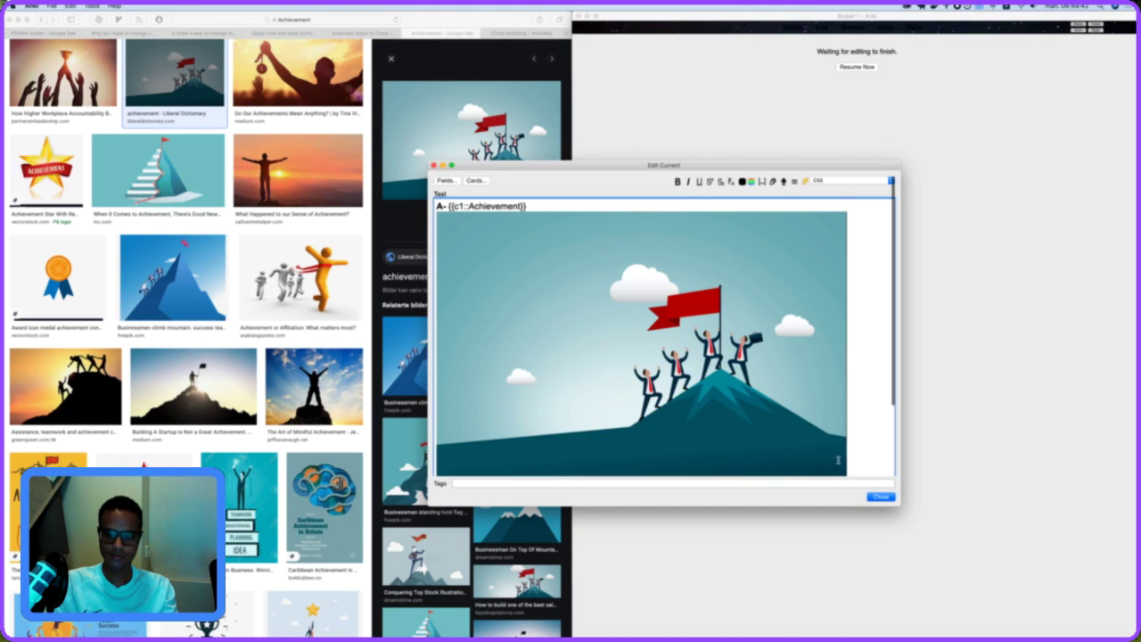
pyautogui.click(880, 497)
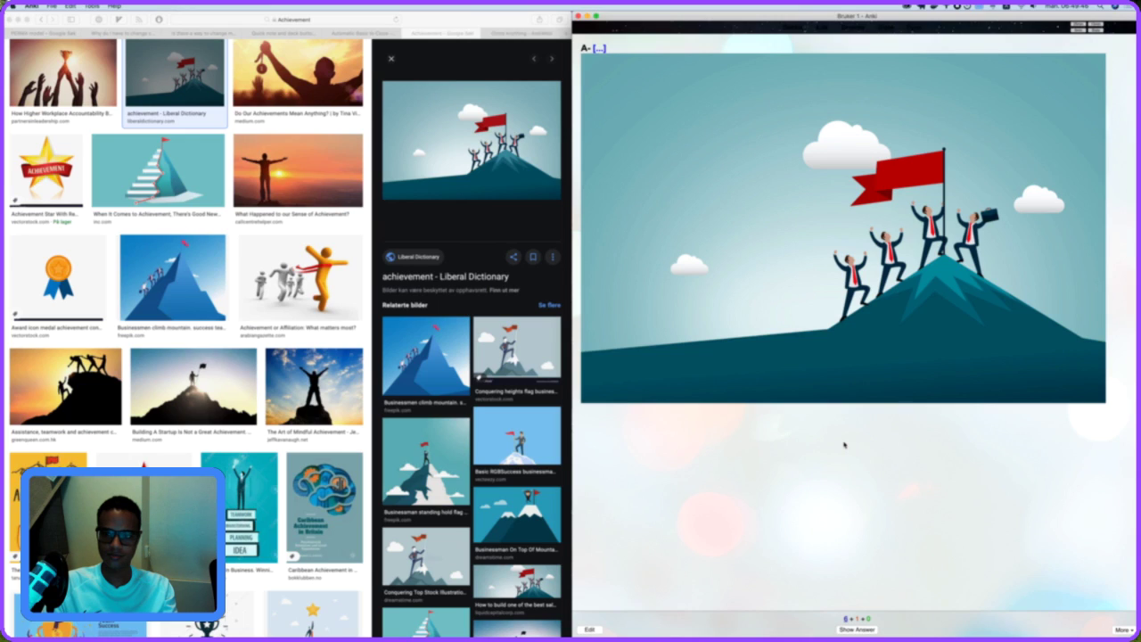
# Reveal the answer of the illustrated A card and rate it Good.
pyautogui.press('space')
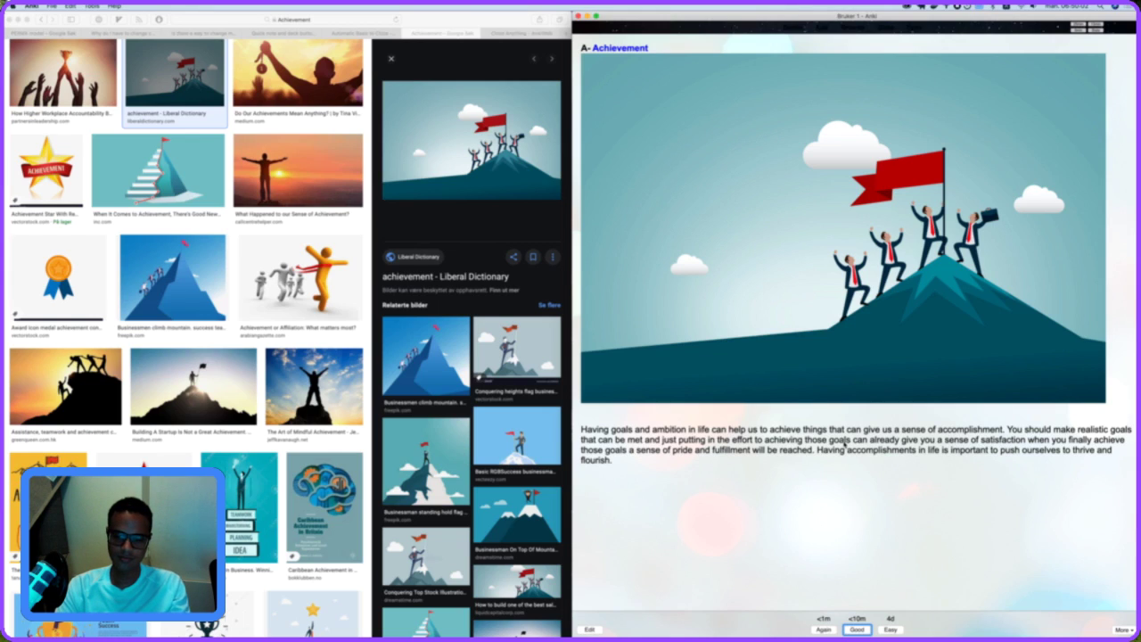
pyautogui.press('space')
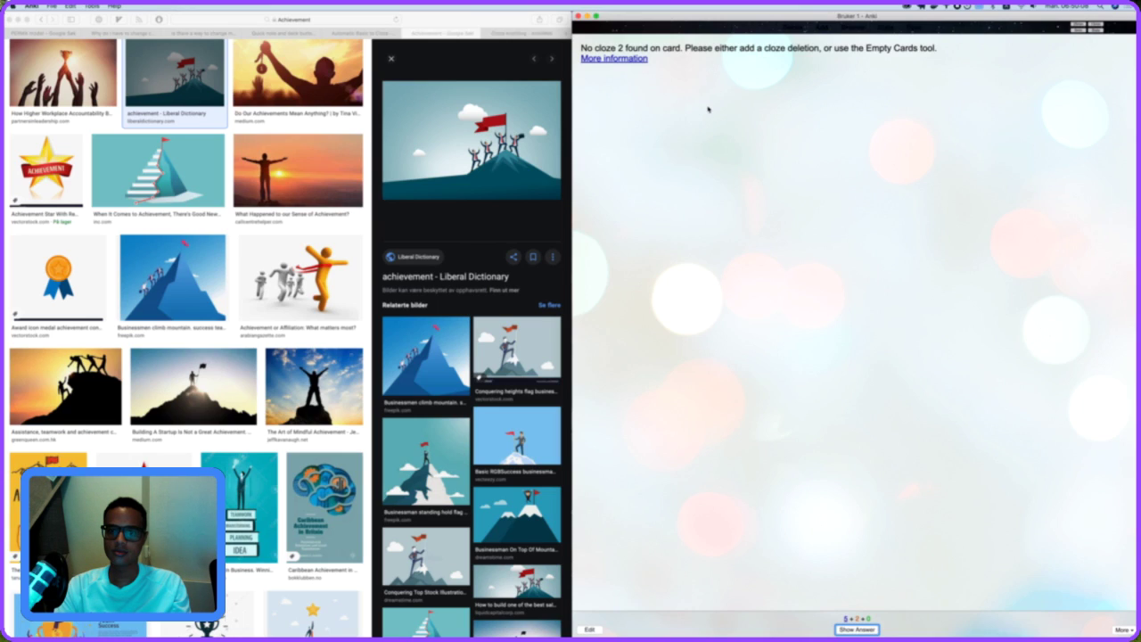
# Inspect the note behind the card that lacks cloze 2, and close the editor without changes.
pyautogui.press('e')
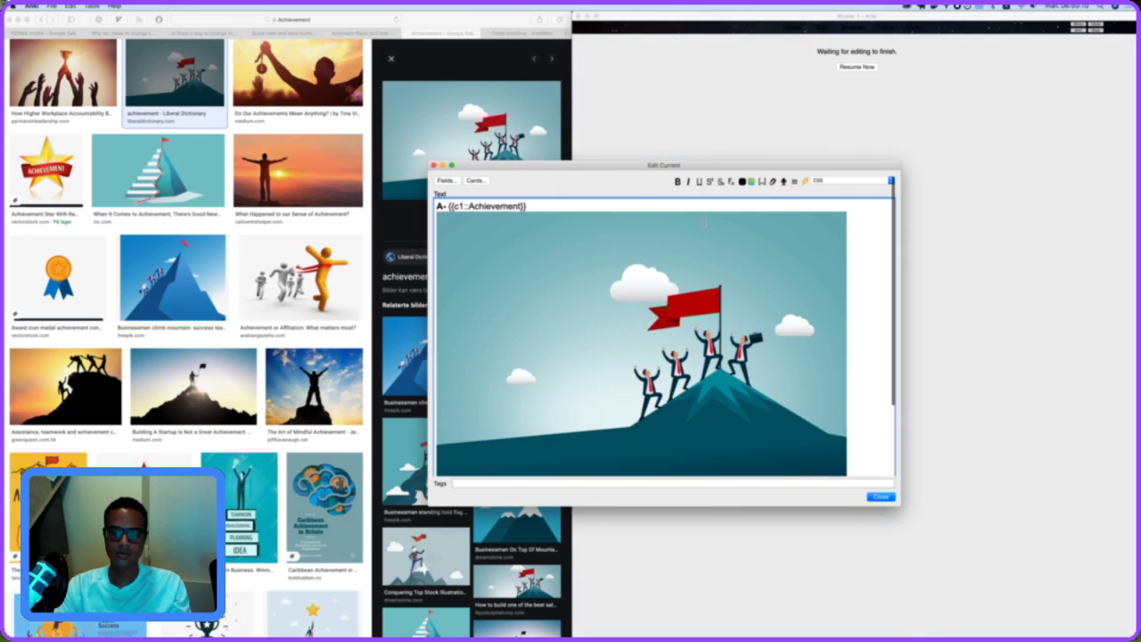
pyautogui.scroll(-3, 705, 222)
pyautogui.scroll(3, 705, 222)
pyautogui.click(882, 497)
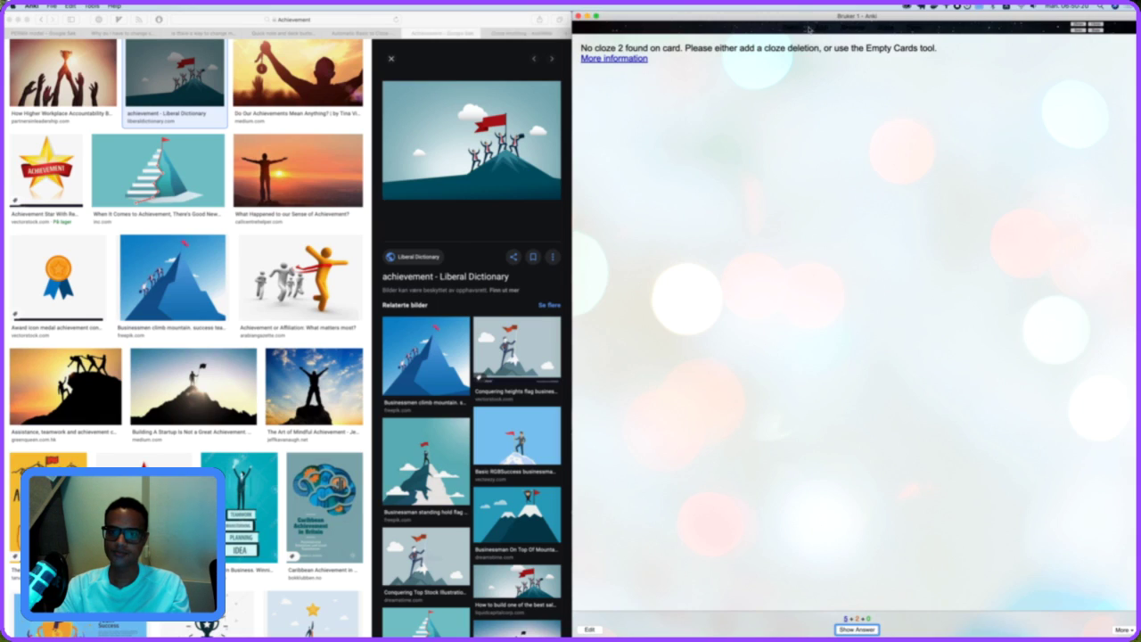
# Return to the deck list and restart studying the Psykologi deck.
pyautogui.press('d')
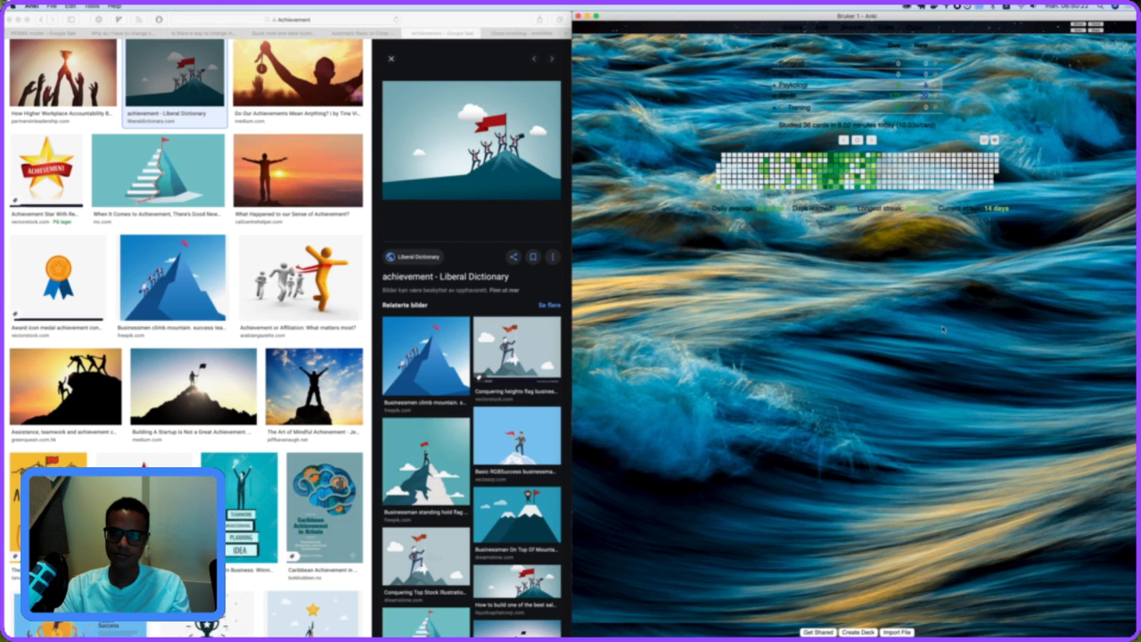
pyautogui.click(801, 86)
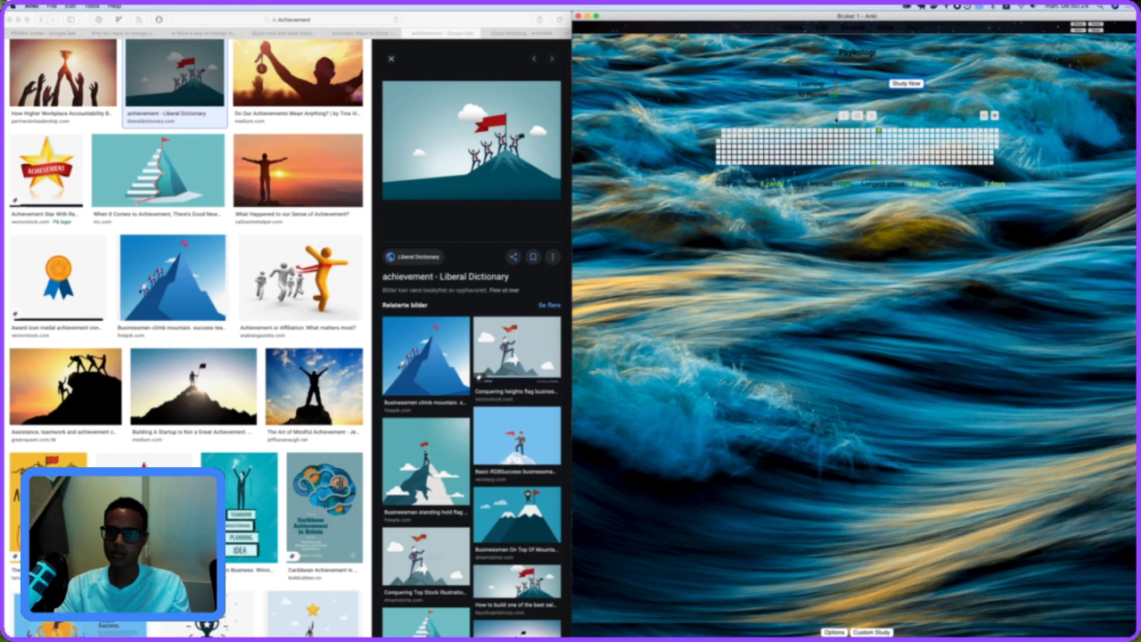
pyautogui.press('s')
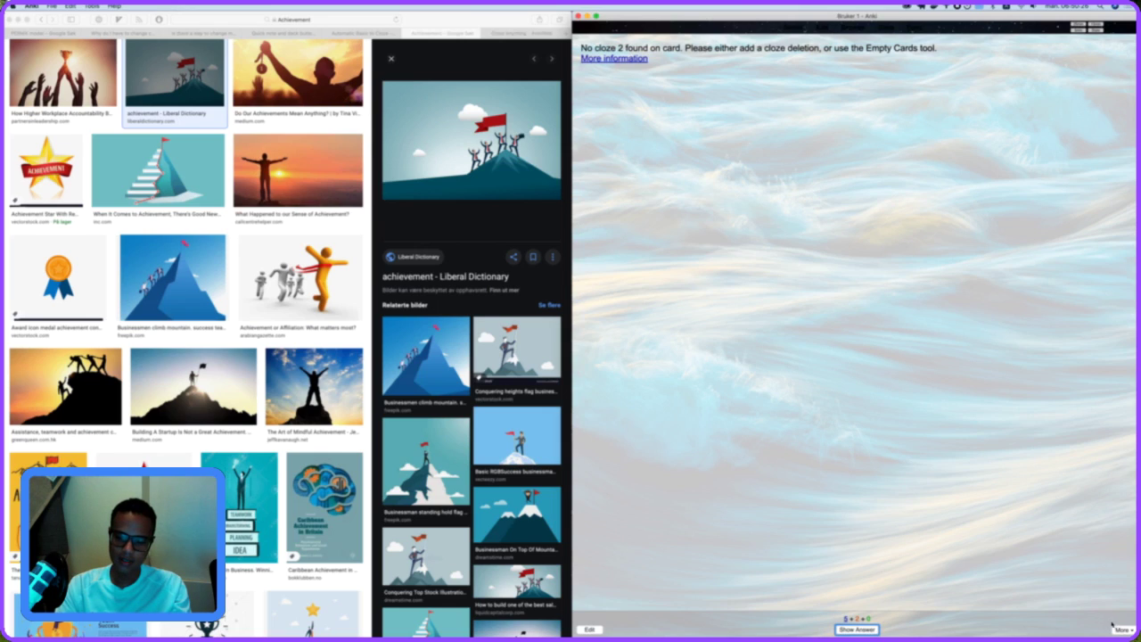
# Delete the notes of the five successive cards that lack cloze 2 in the Psykologi deck.
pyautogui.click(1125, 629)
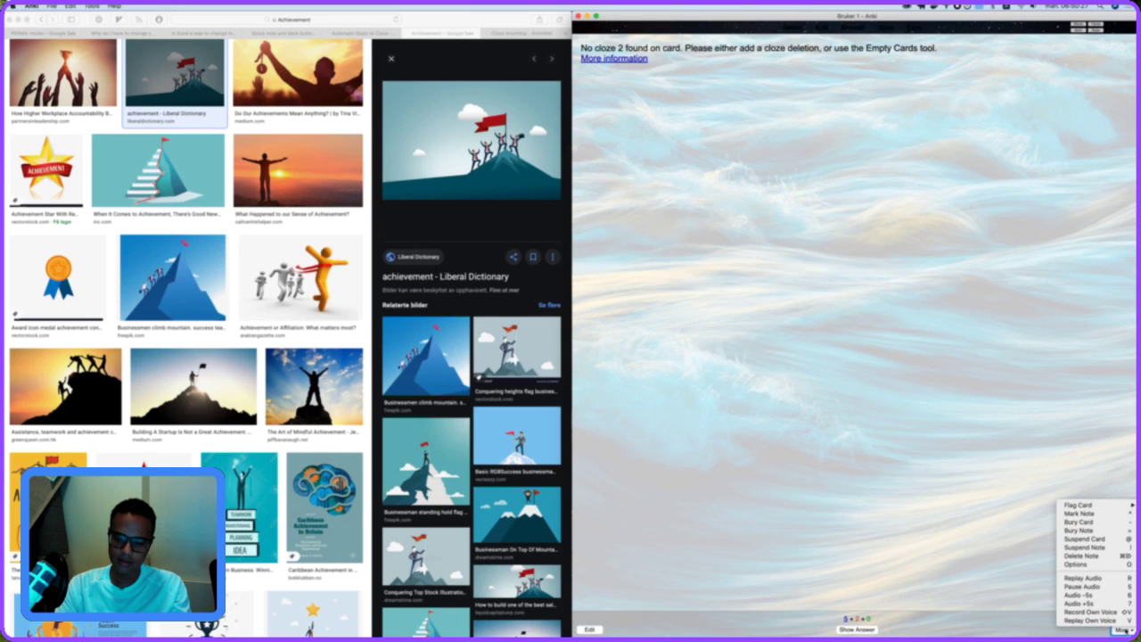
pyautogui.click(1089, 555)
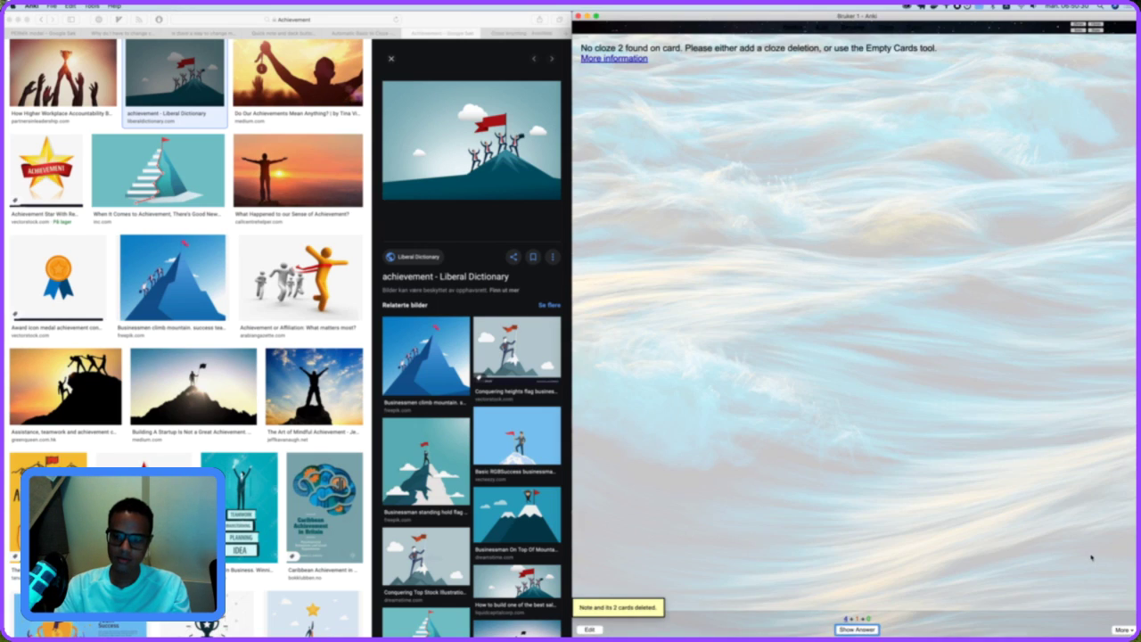
pyautogui.click(1125, 629)
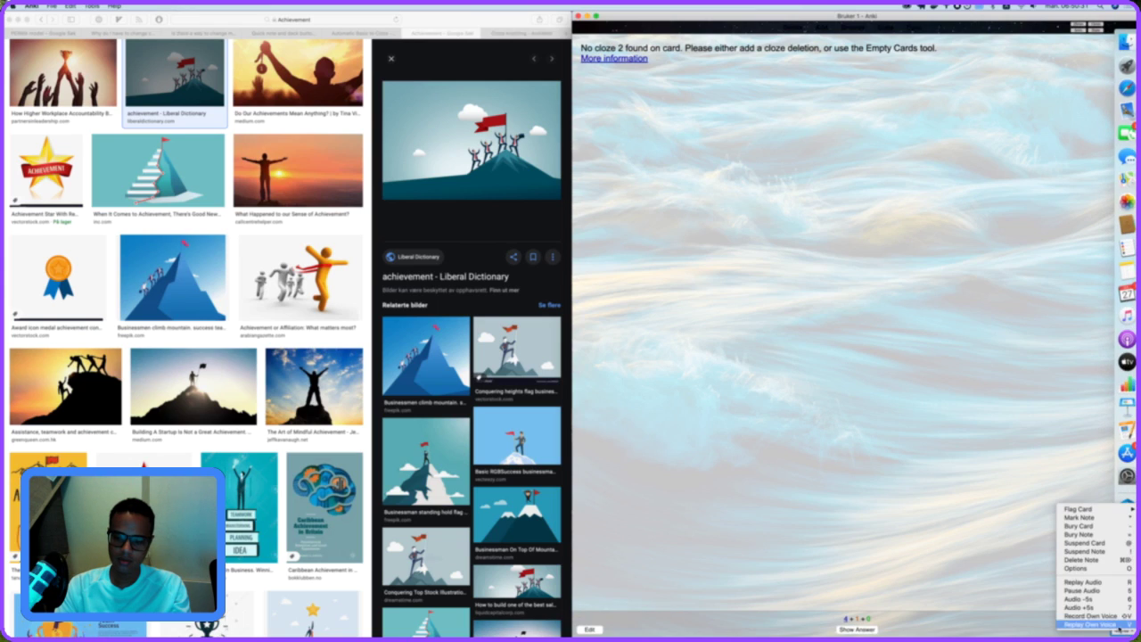
pyautogui.click(1088, 559)
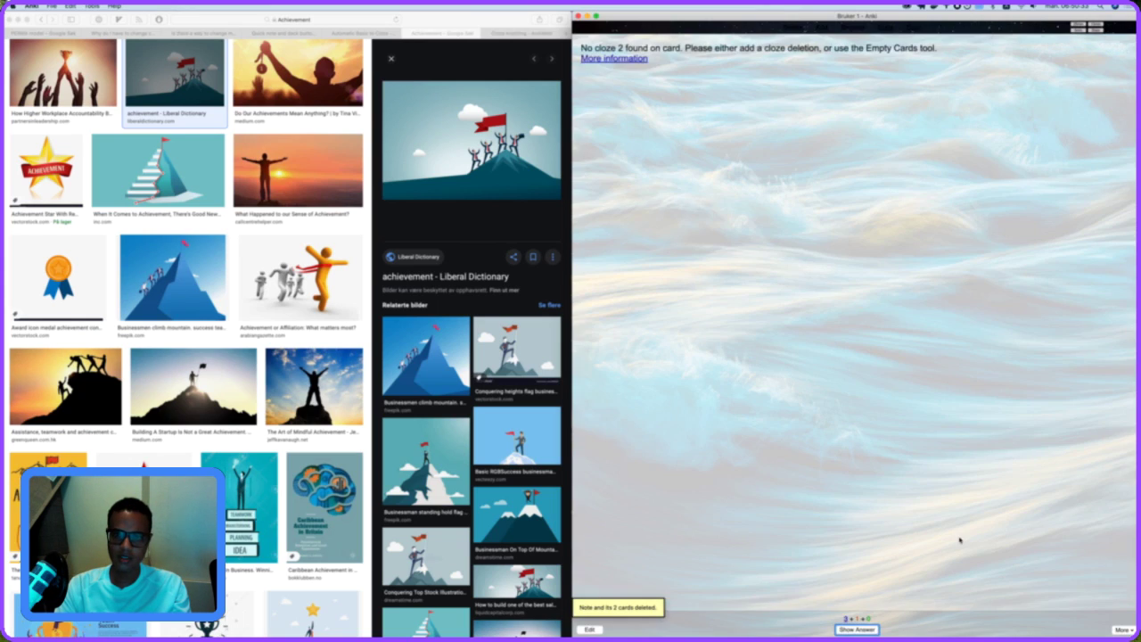
pyautogui.click(1120, 629)
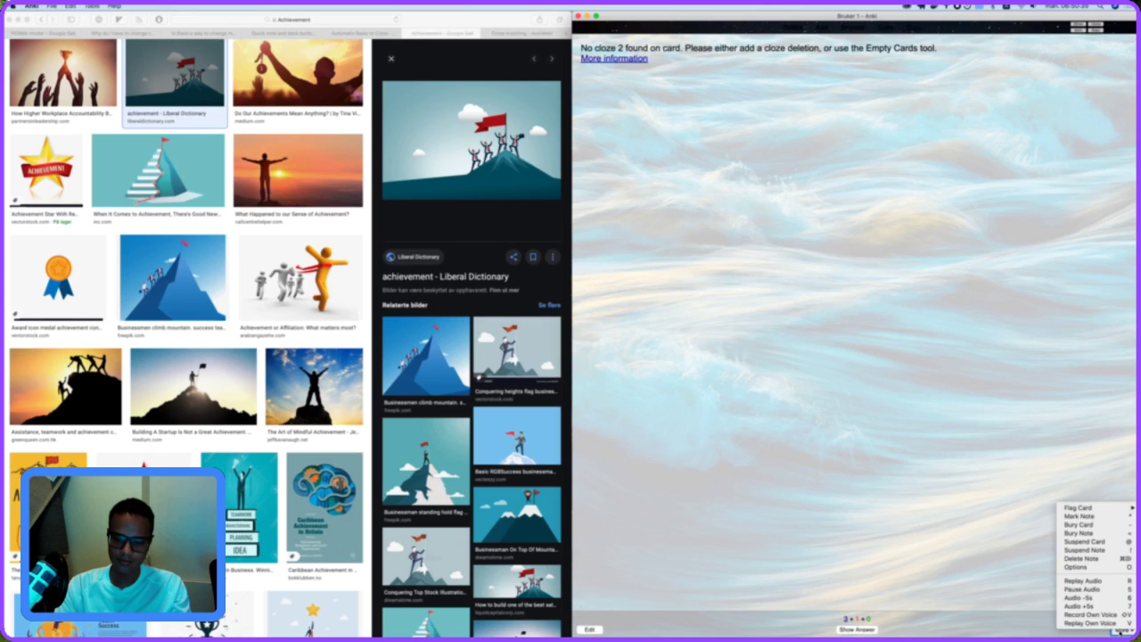
pyautogui.click(1096, 559)
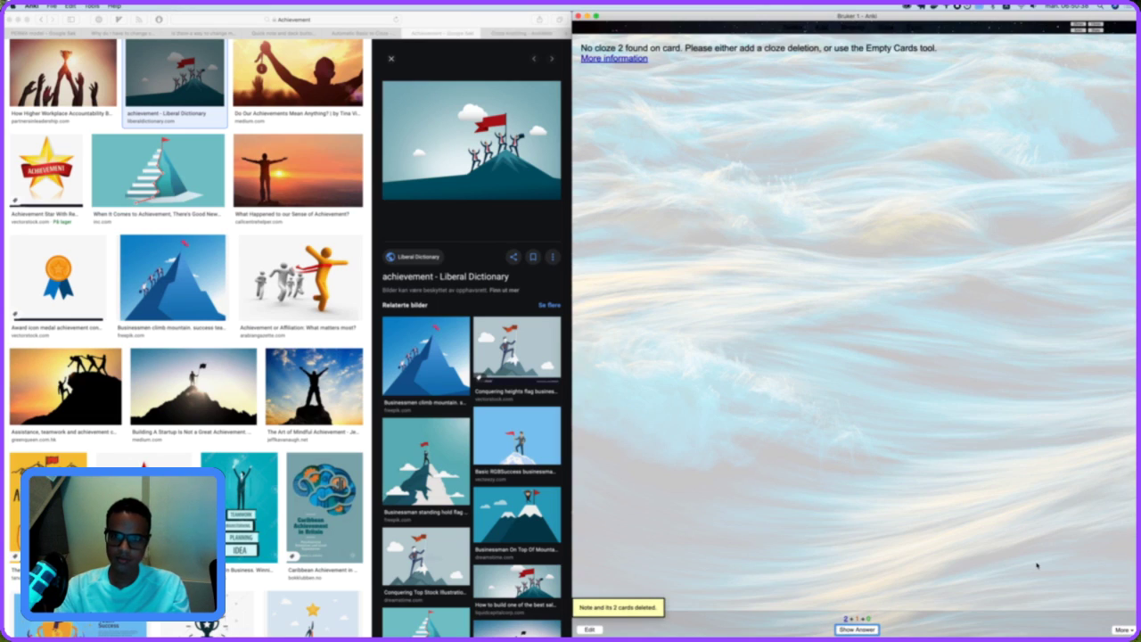
pyautogui.click(1120, 630)
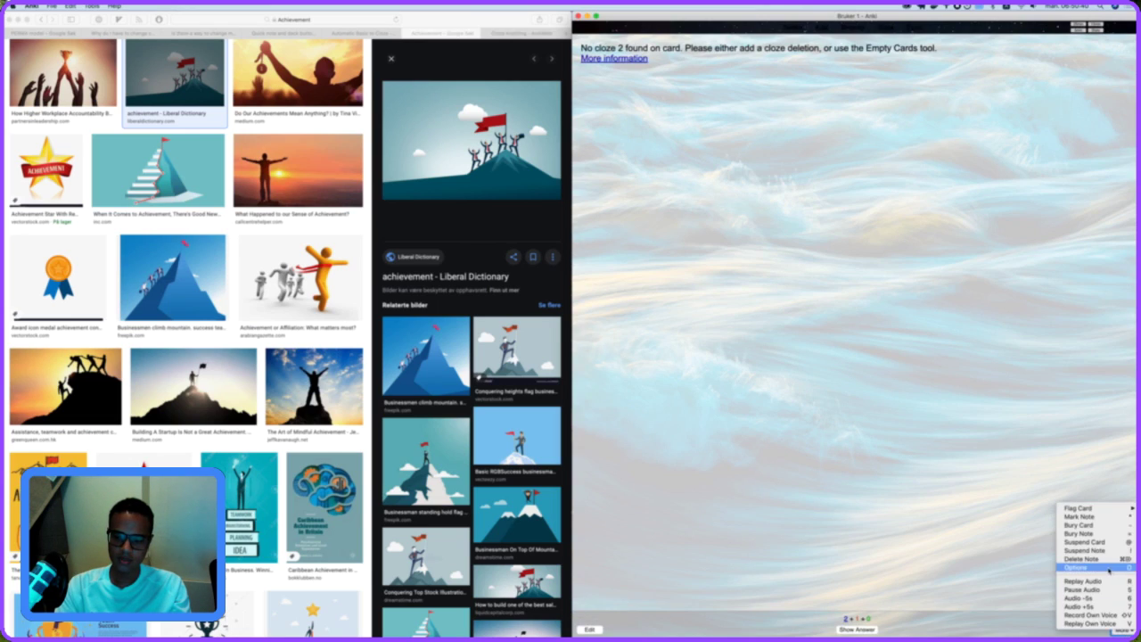
pyautogui.click(1096, 559)
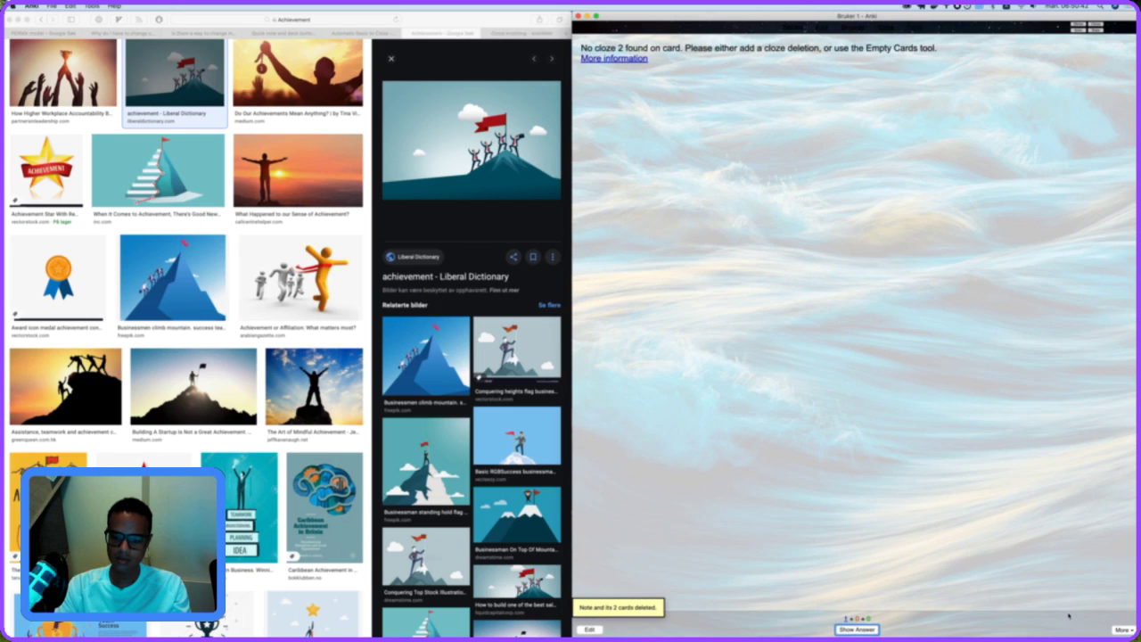
pyautogui.click(1126, 629)
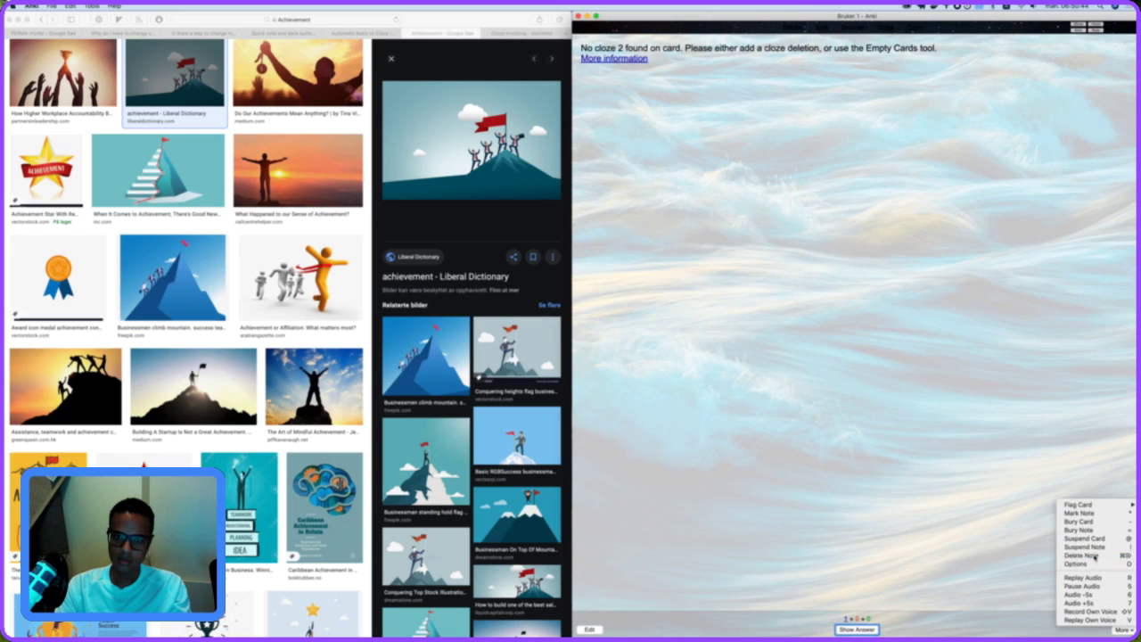
pyautogui.click(1096, 559)
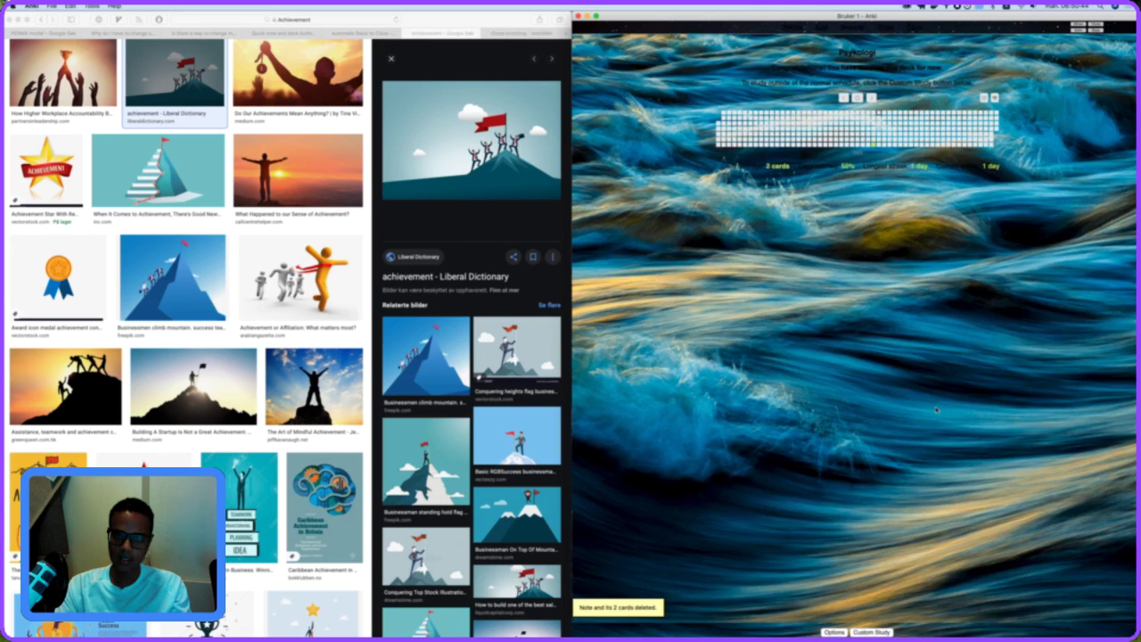
# Open the card browser, filter it to the PERMA modellen deck and undo the last note deletion.
pyautogui.click(847, 32)
pyautogui.click(429, 78)
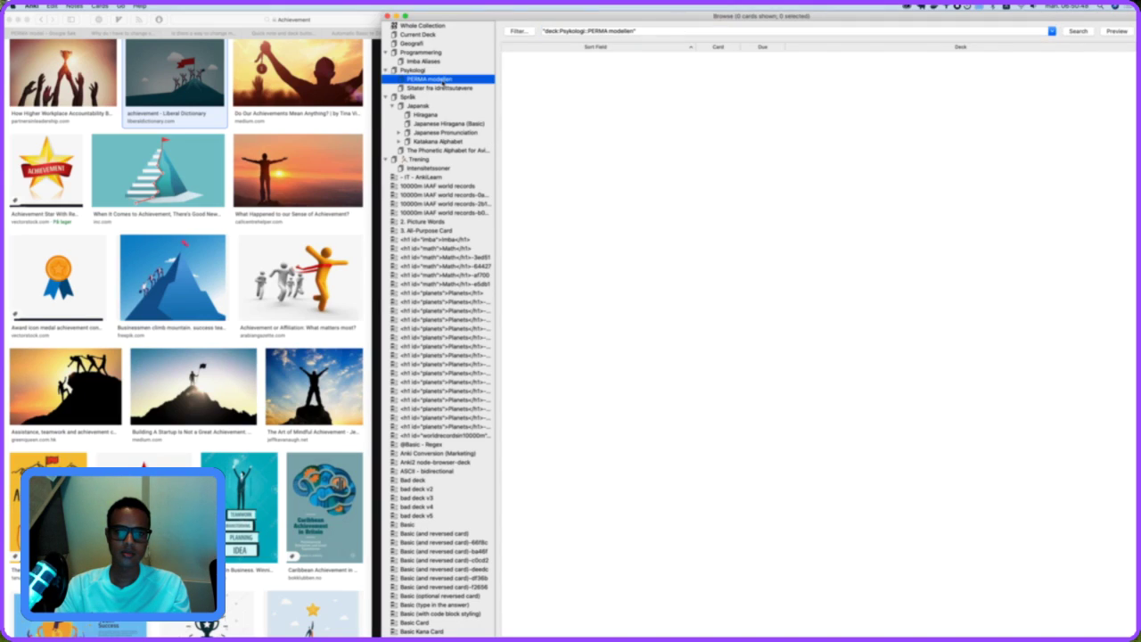
pyautogui.click(578, 114)
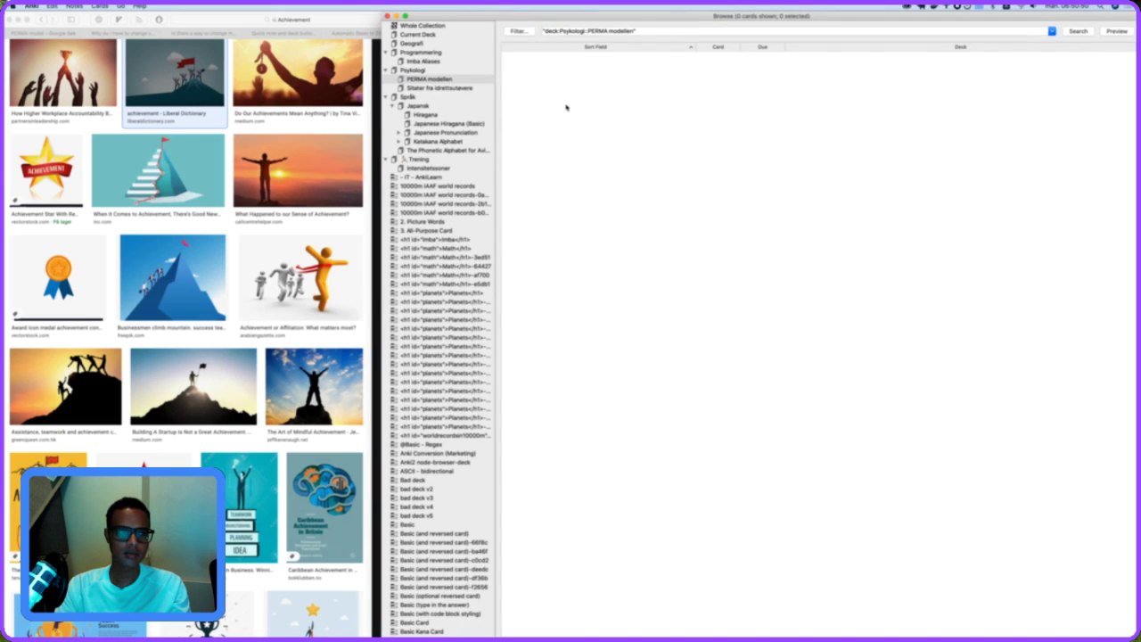
pyautogui.click(74, 7)
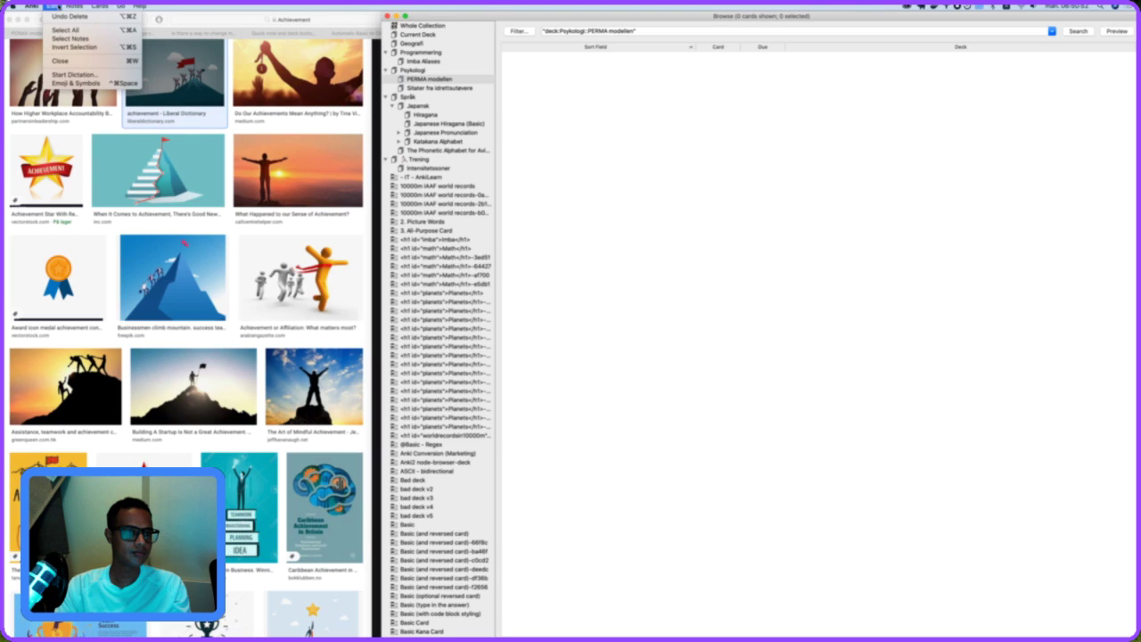
pyautogui.click(69, 16)
pyautogui.click(52, 6)
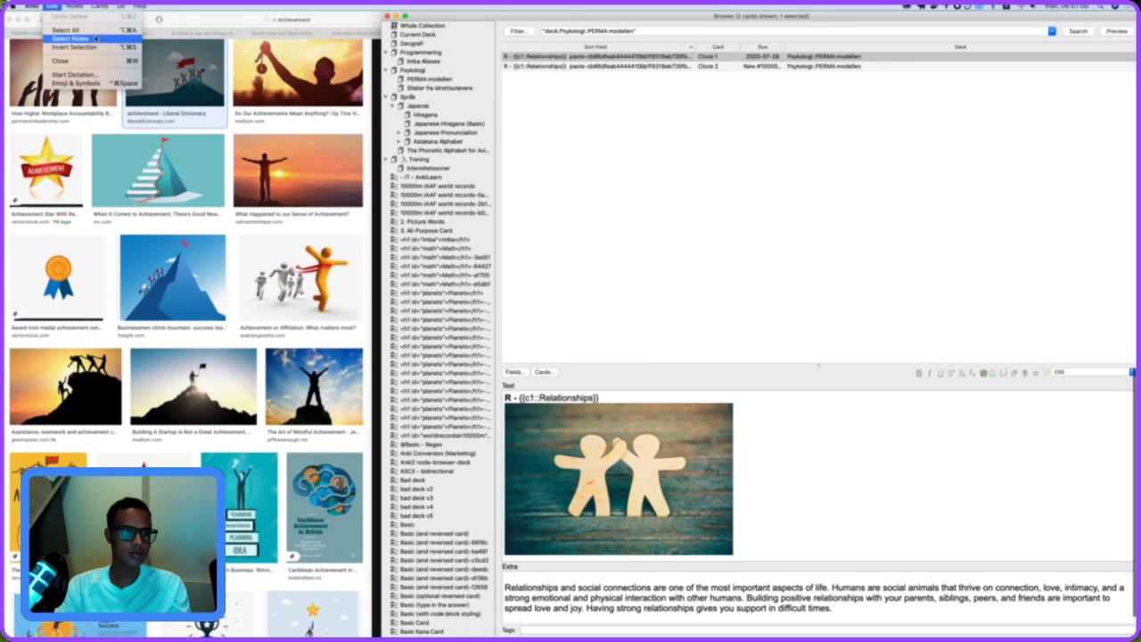
# Select all the cards in the Psykologi::PERMA modellen deck.
pyautogui.click(577, 176)
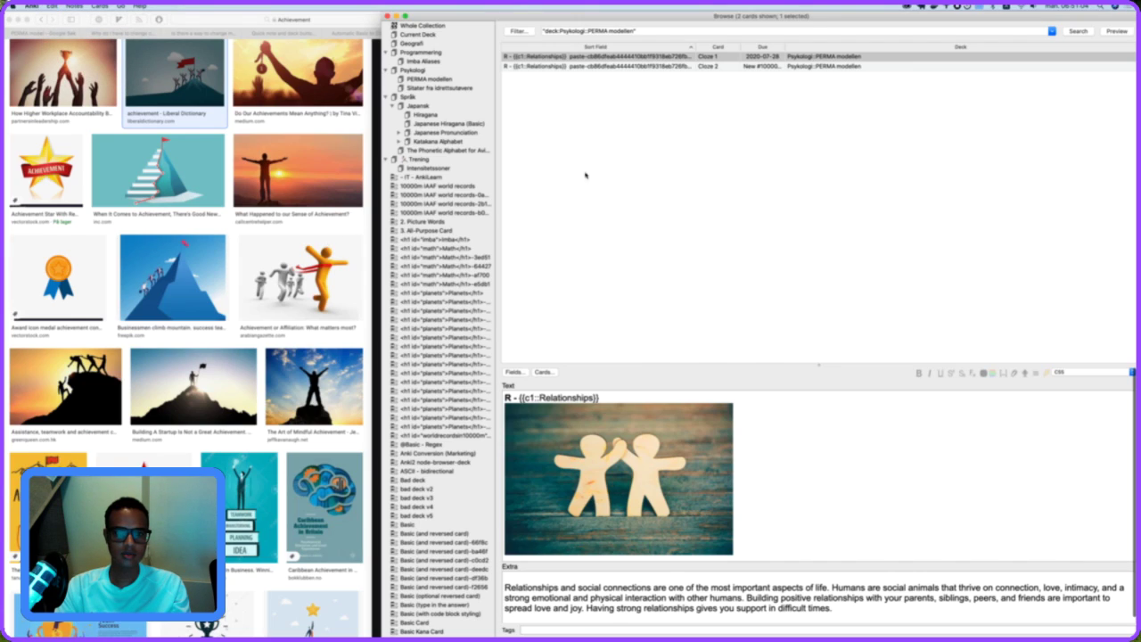
pyautogui.click(617, 169)
pyautogui.press('super+a')
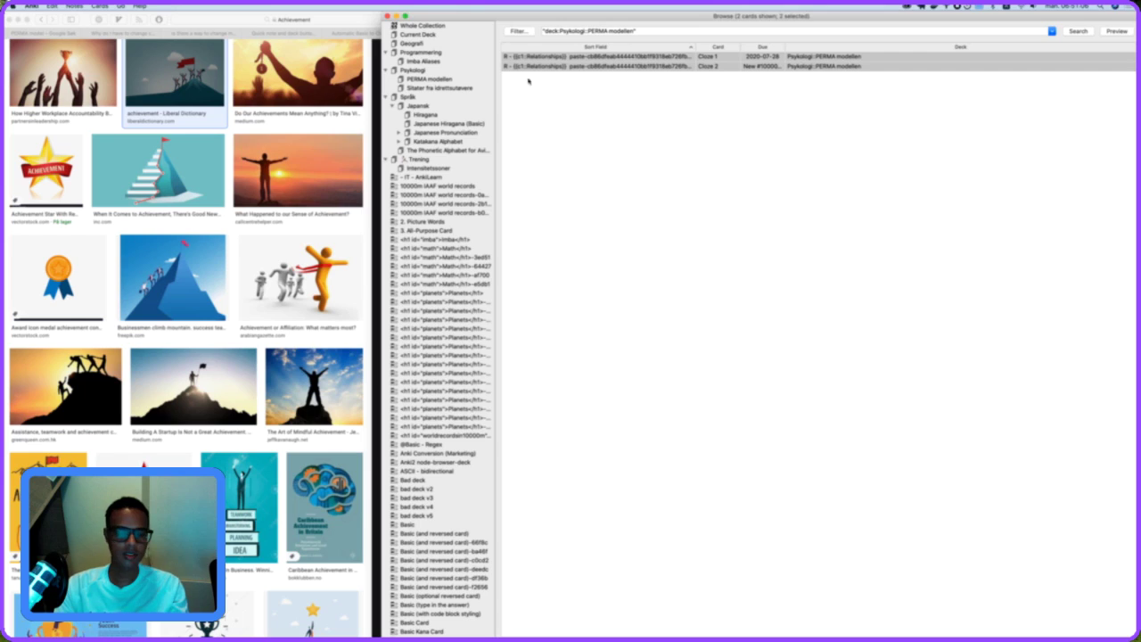
# Switch to Safari, open the positivepsychology.com article on the PERMA model from the web results, and view its section on Seligman's model.
pyautogui.click(288, 119)
pyautogui.press('super+1')
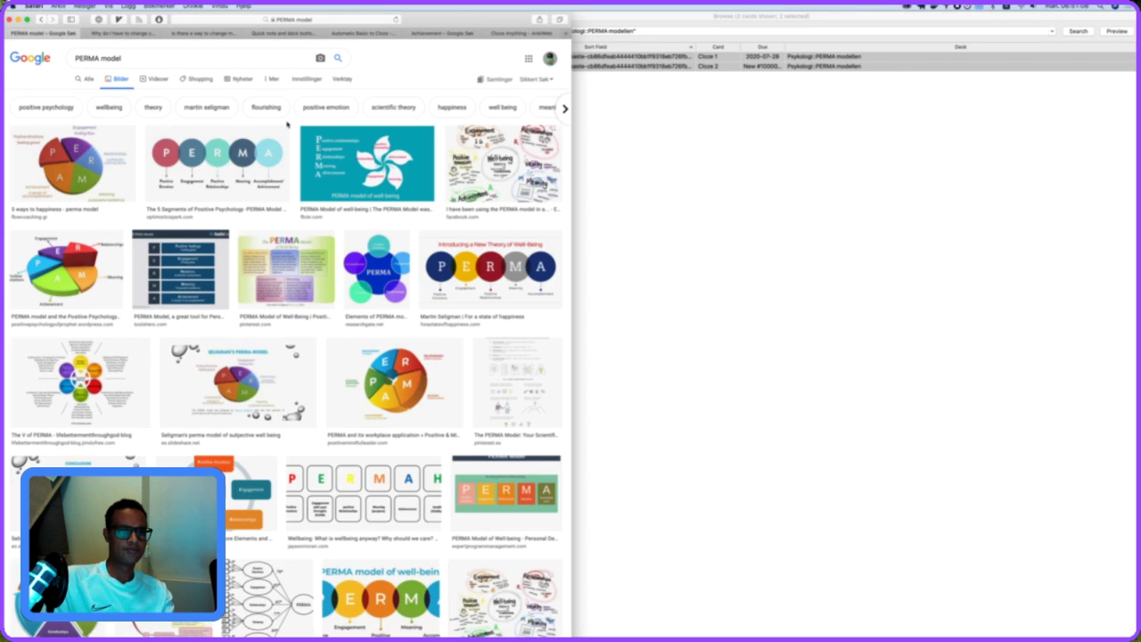
pyautogui.click(88, 81)
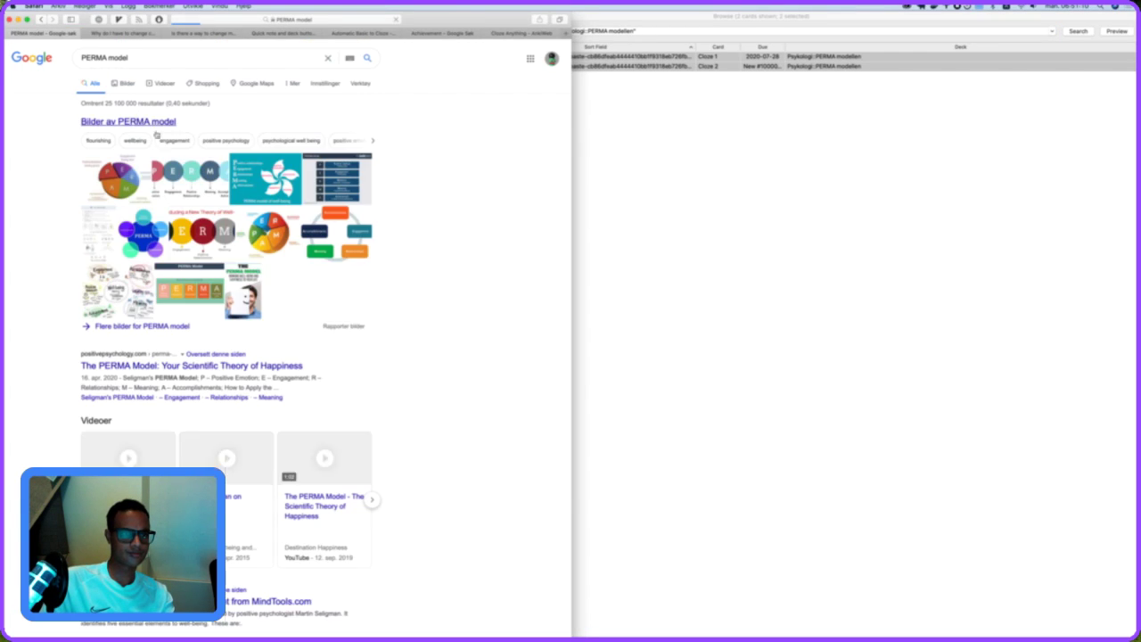
pyautogui.scroll(-2, 120, 312)
pyautogui.click(121, 307)
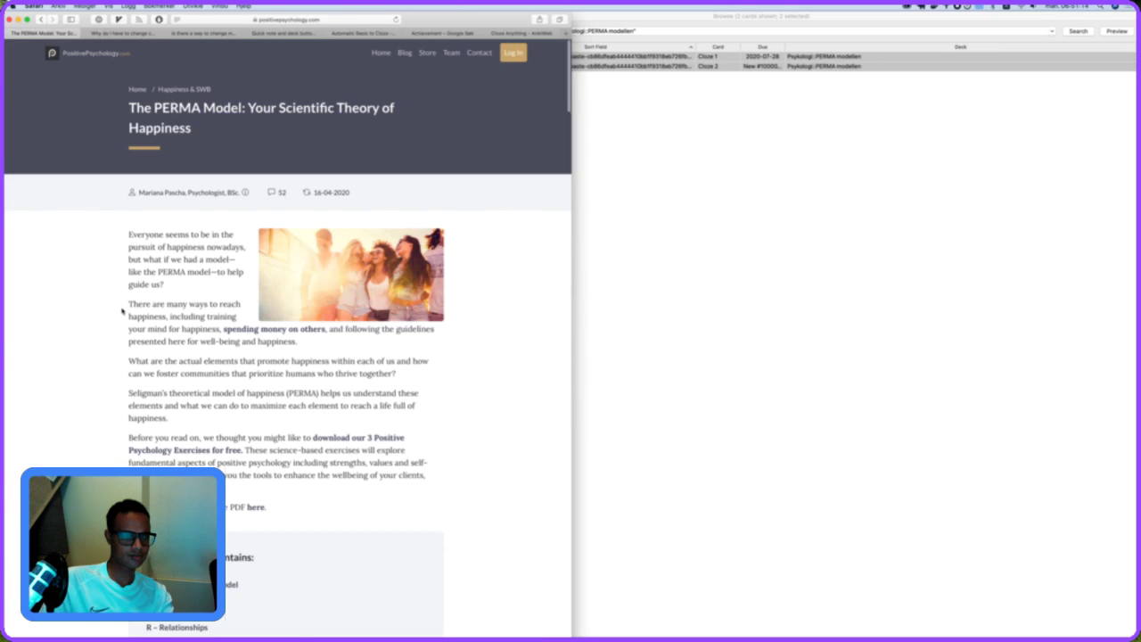
pyautogui.scroll(-10, 123, 314)
# Return to the Anki card browser and delete all the cards in the Psykologi::PERMA modellen deck.
pyautogui.click(668, 205)
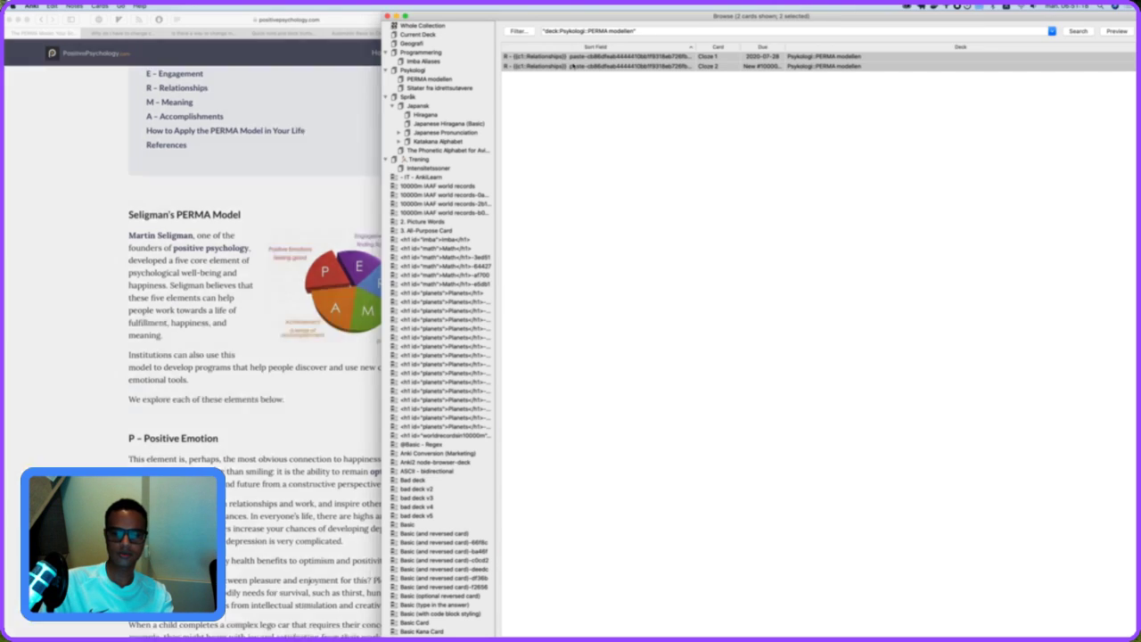
pyautogui.click(577, 81)
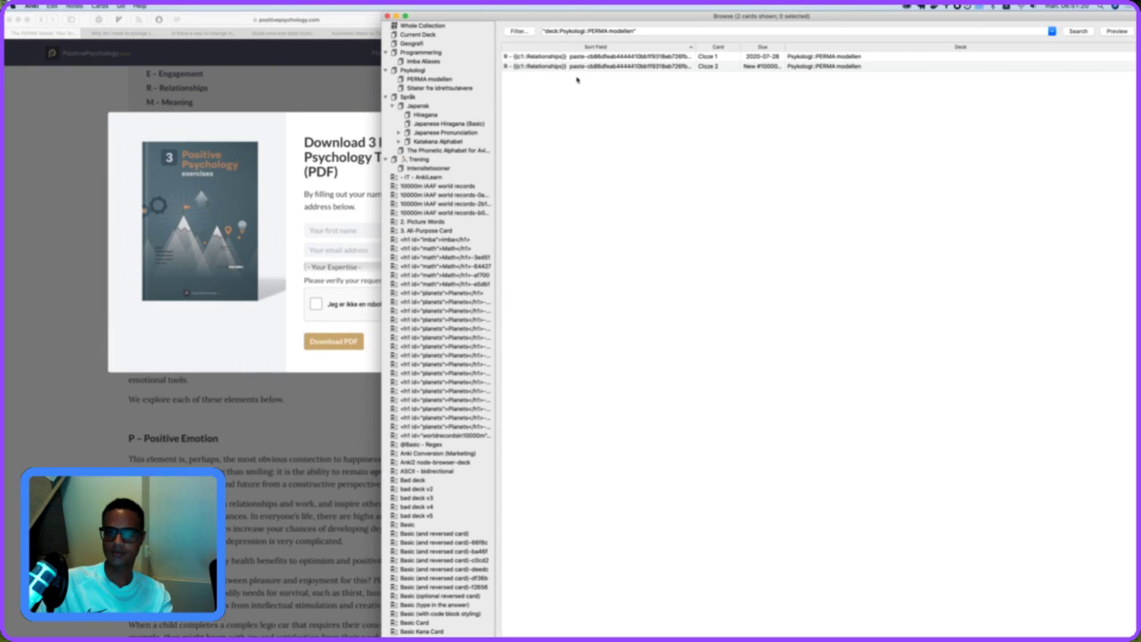
pyautogui.press('super+a')
pyautogui.click(449, 80)
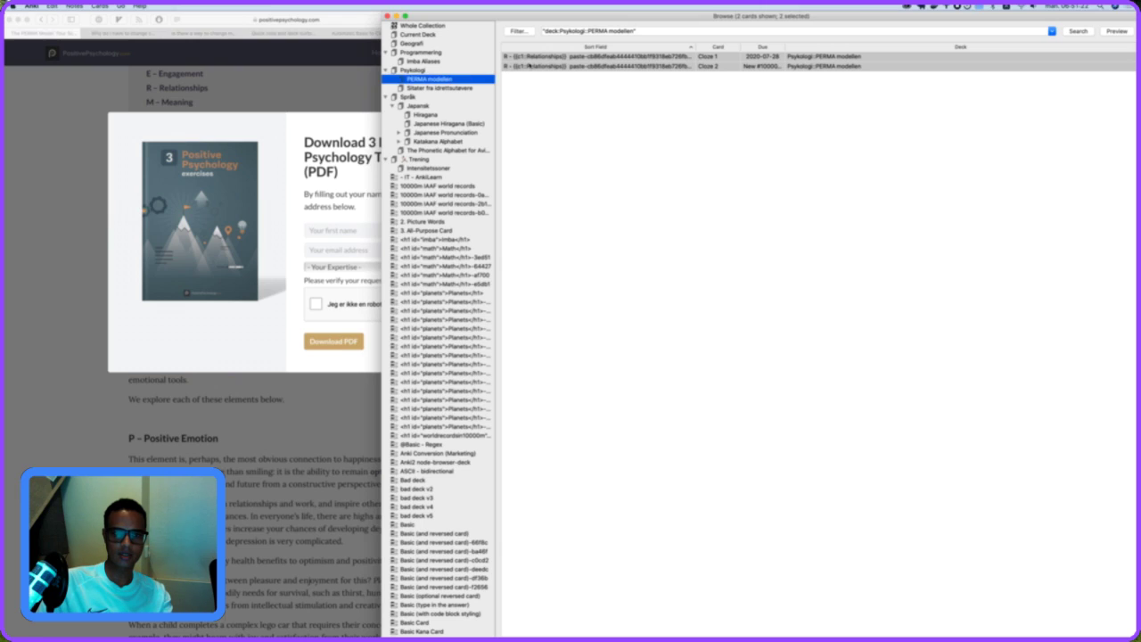
pyautogui.rightClick(544, 64)
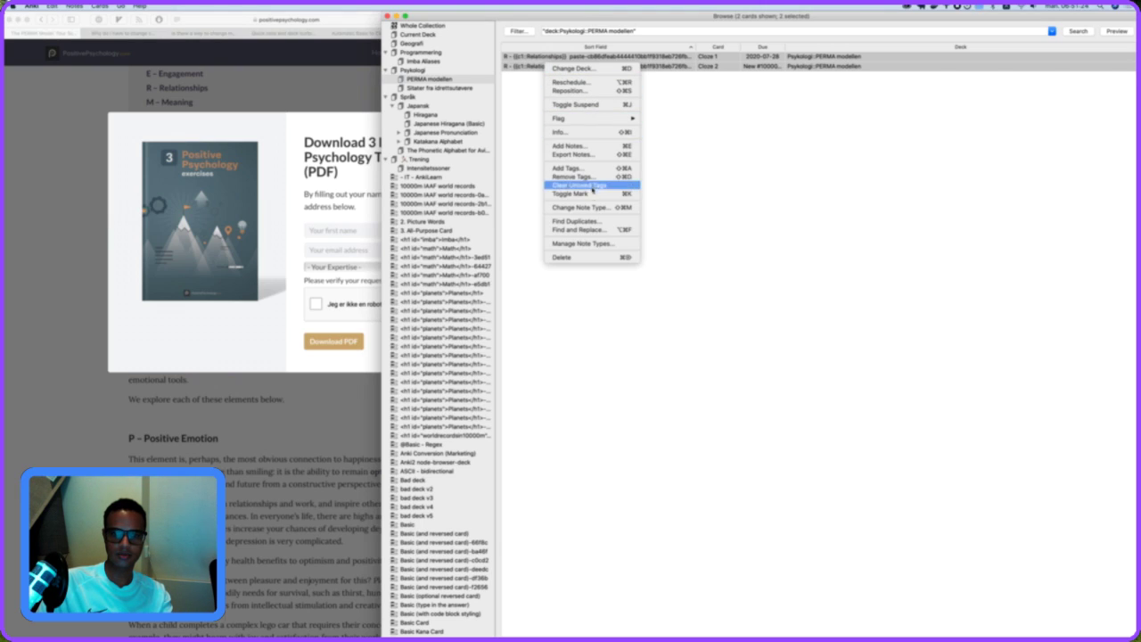
pyautogui.click(584, 257)
pyautogui.click(444, 79)
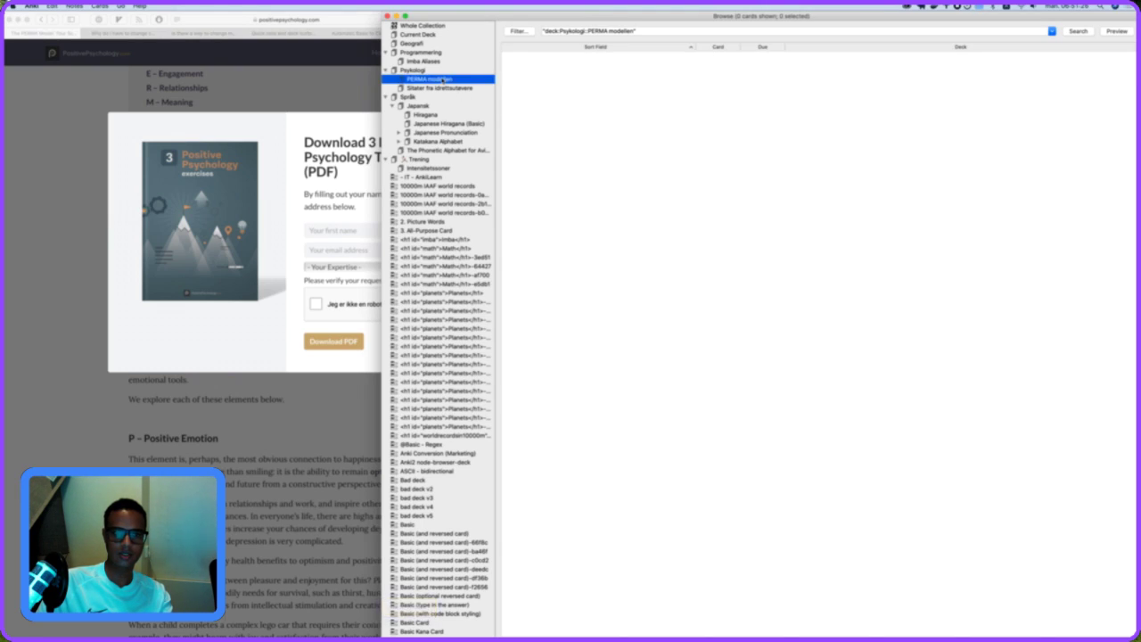
pyautogui.rightClick(596, 83)
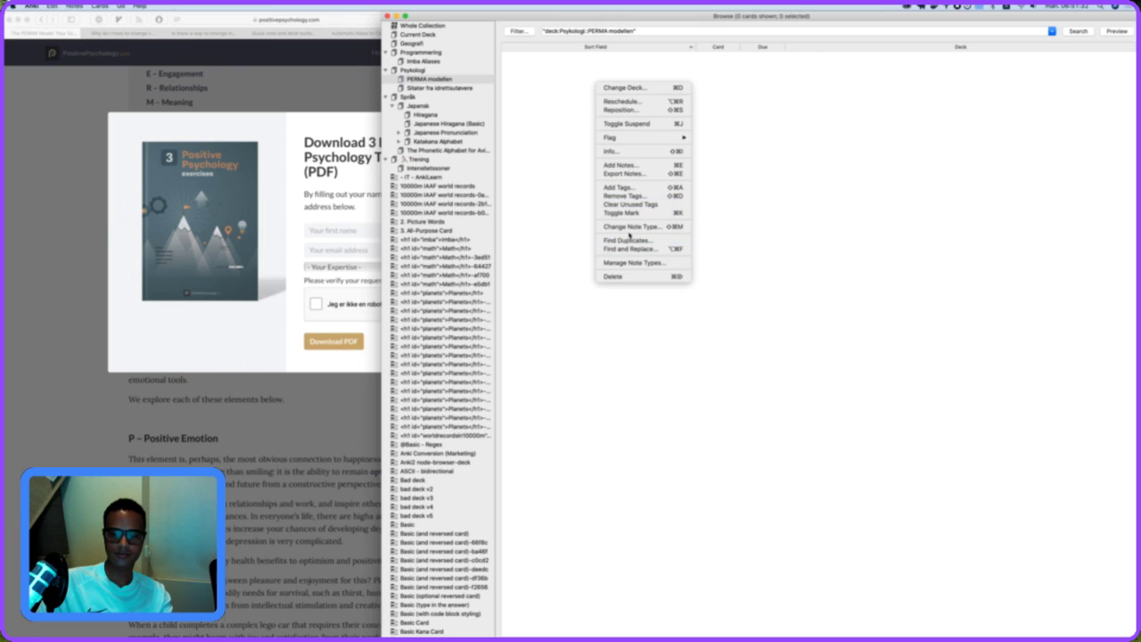
pyautogui.click(631, 229)
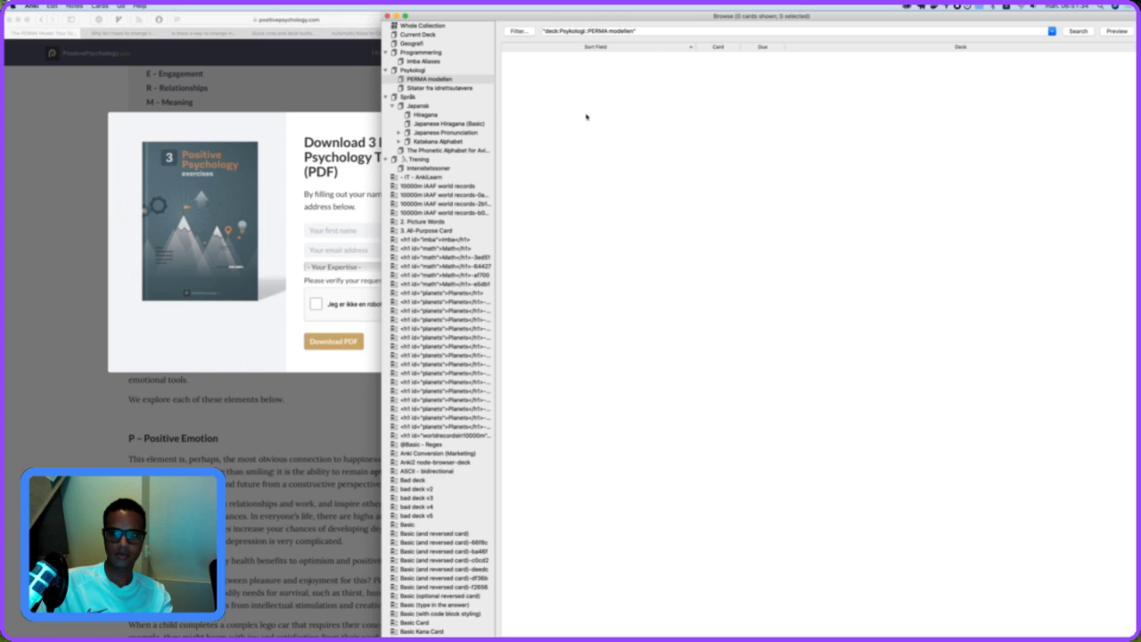
pyautogui.click(457, 82)
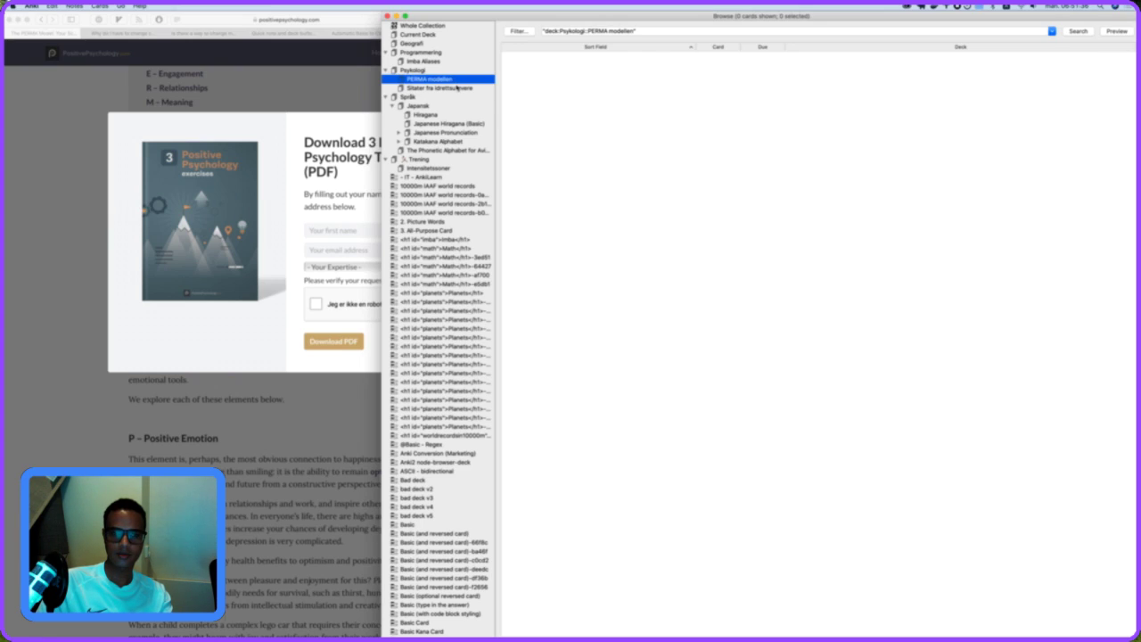
pyautogui.rightClick(603, 112)
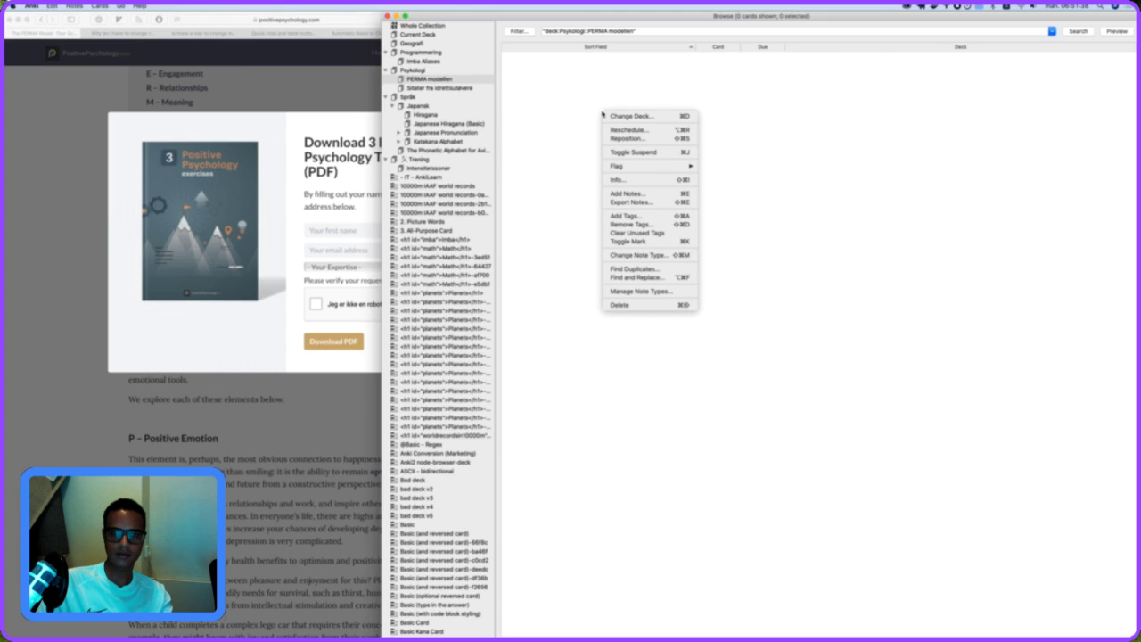
pyautogui.click(566, 112)
# Switch to Notion, open the My Anki Decks page, and take the window out of full screen.
pyautogui.click(384, 174)
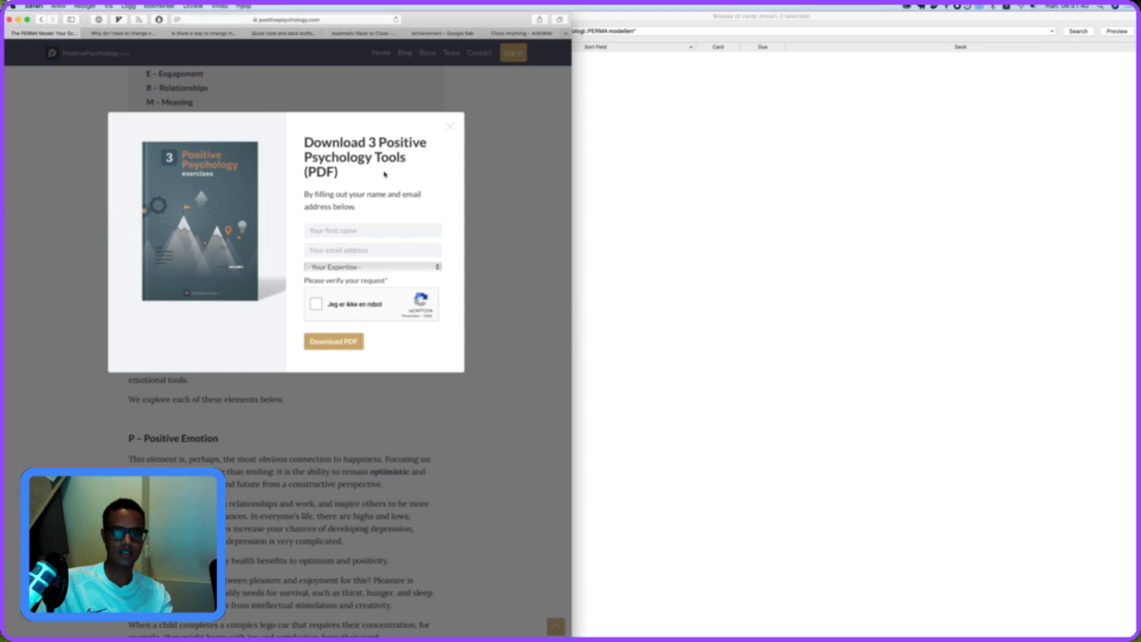
pyautogui.press('super+Tab')
pyautogui.press('super+space')
pyautogui.write('notion')
pyautogui.press('Return')
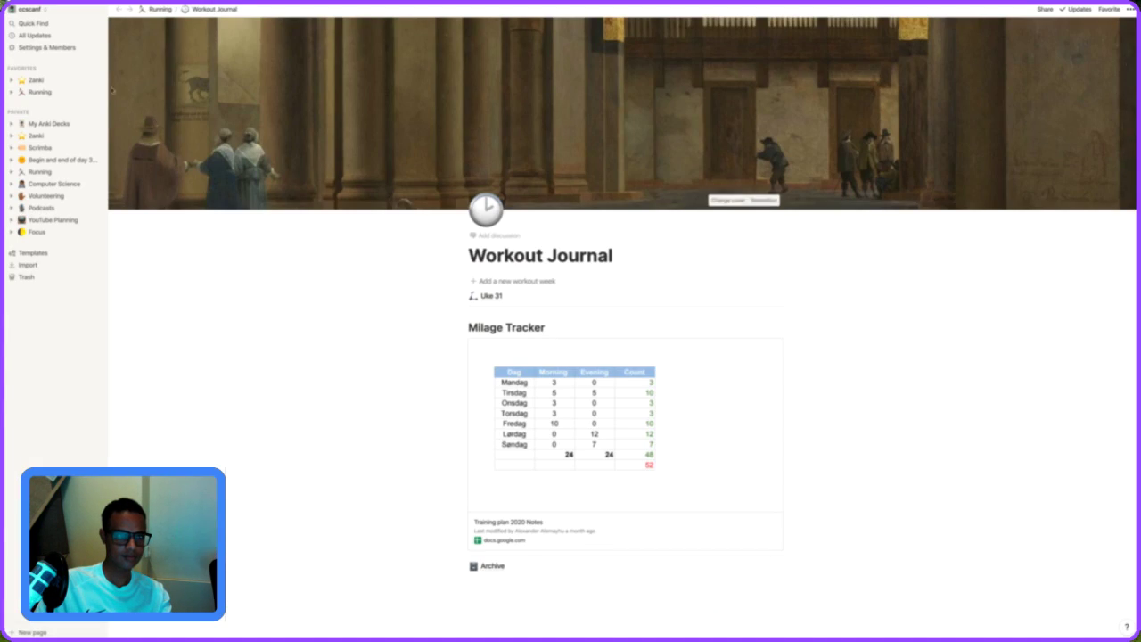
pyautogui.click(48, 123)
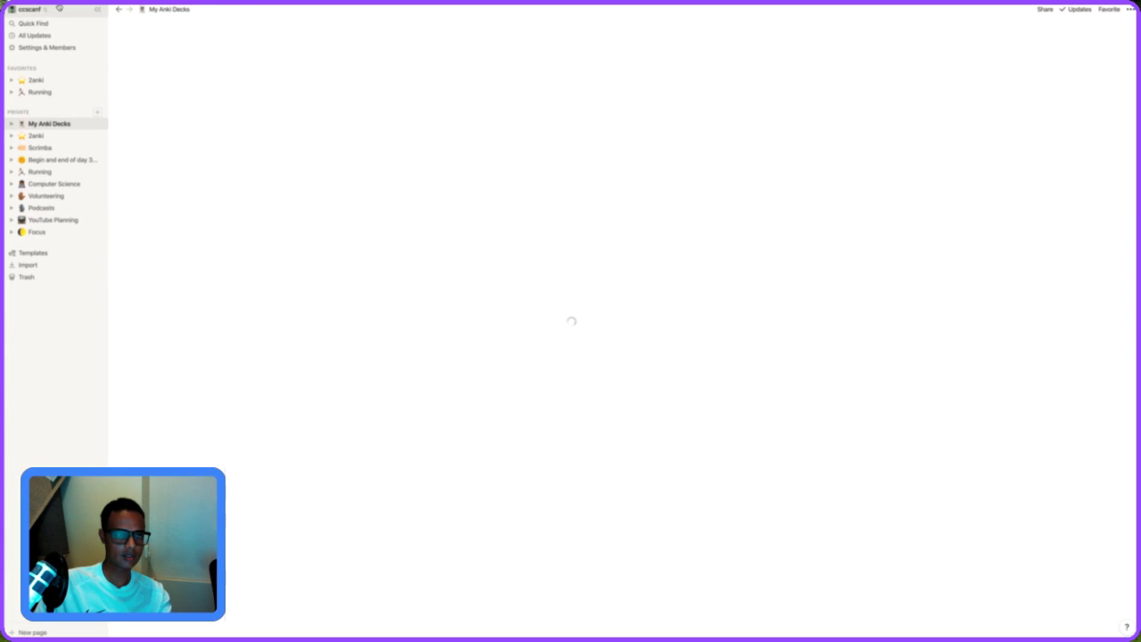
pyautogui.click(27, 19)
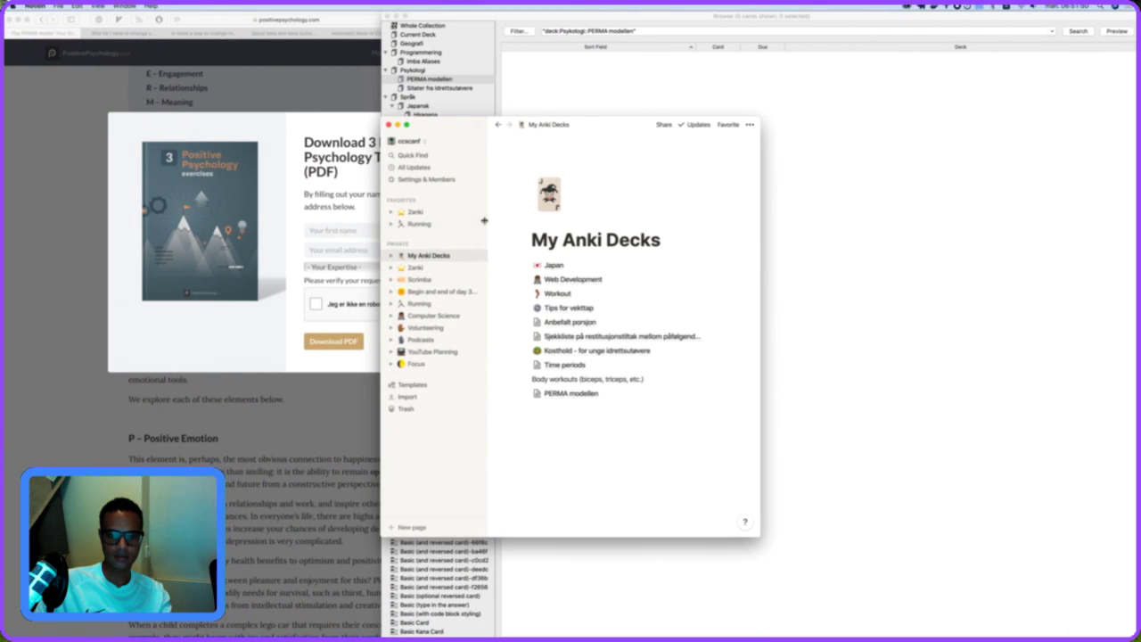
# Export the PERMA modellen page from My Anki Decks as HTML and save the archive in the Nedlastinger folder.
pyautogui.click(583, 395)
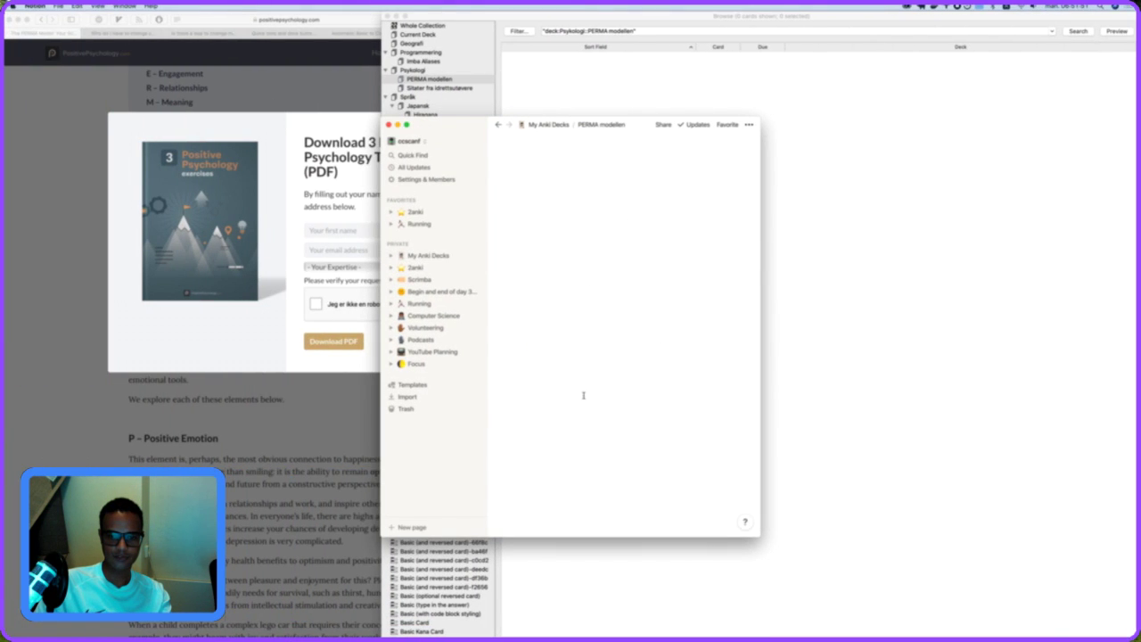
pyautogui.click(749, 124)
pyautogui.click(675, 336)
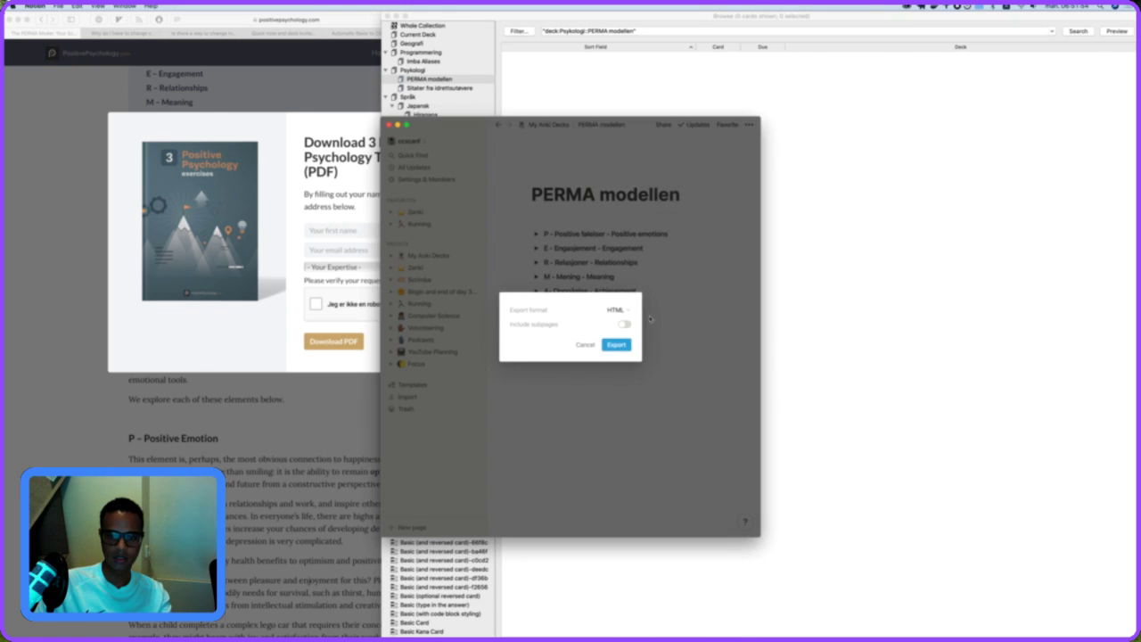
pyautogui.click(617, 345)
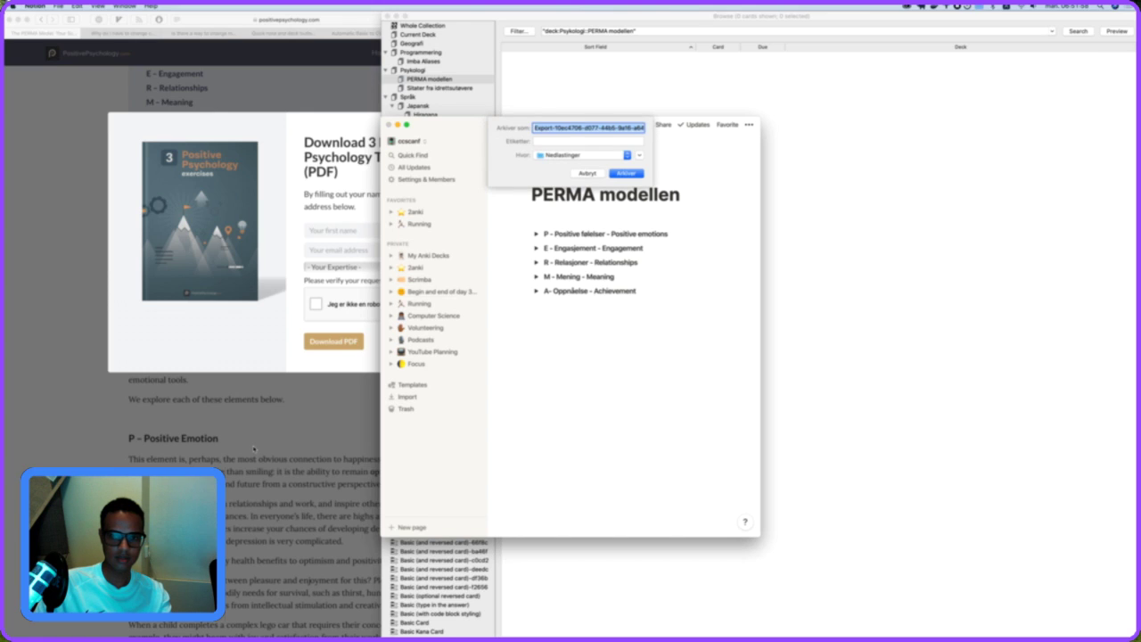
pyautogui.press('Return')
# Switch to Safari and open notion2anki.alemayhu.com in a new tab.
pyautogui.click(254, 450)
pyautogui.press('super+t')
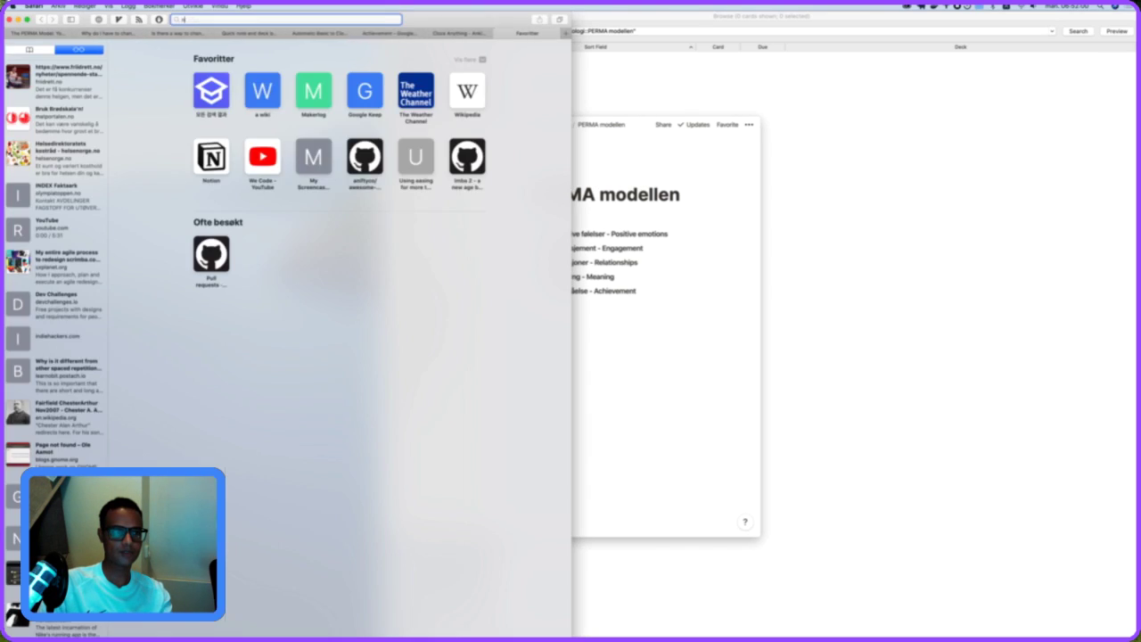
pyautogui.write('notion2anki.alemayhu.com')
pyautogui.press('Return')
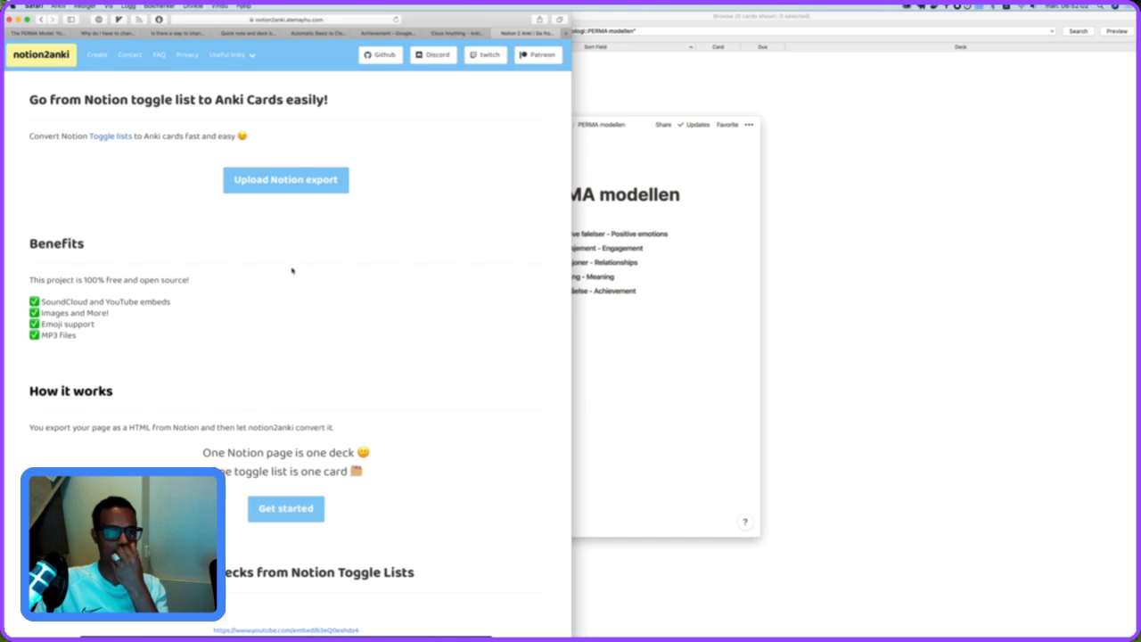
# Upload the exported Notion zip to notion2anki and convert it with the Basic front and back card type.
pyautogui.click(296, 189)
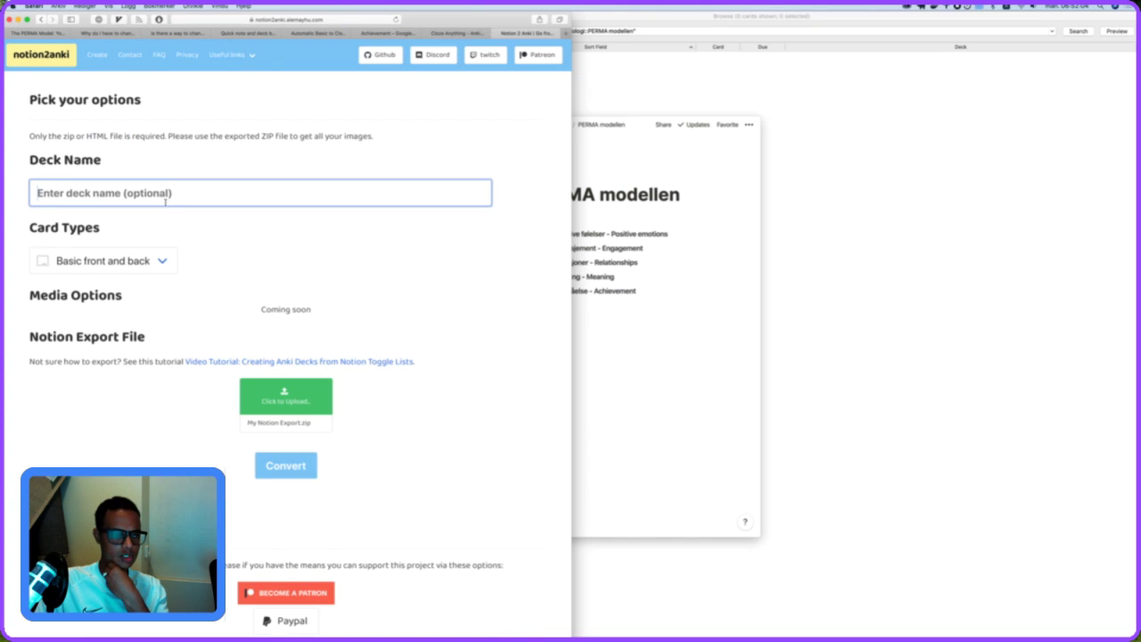
pyautogui.click(284, 410)
pyautogui.click(318, 72)
pyautogui.doubleClick(318, 72)
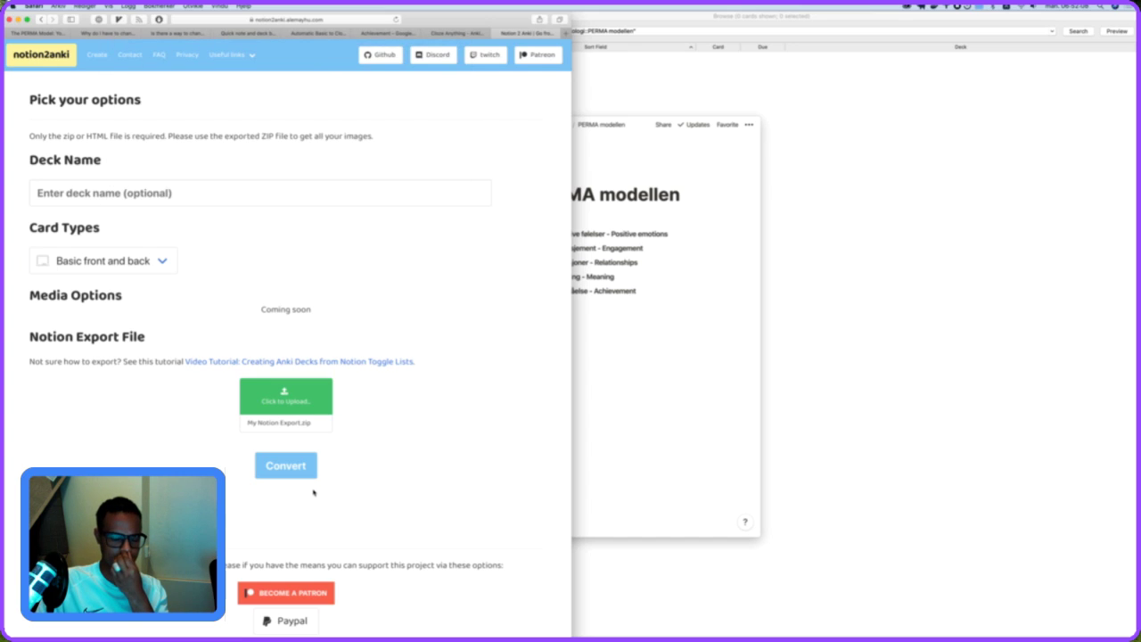
pyautogui.click(305, 473)
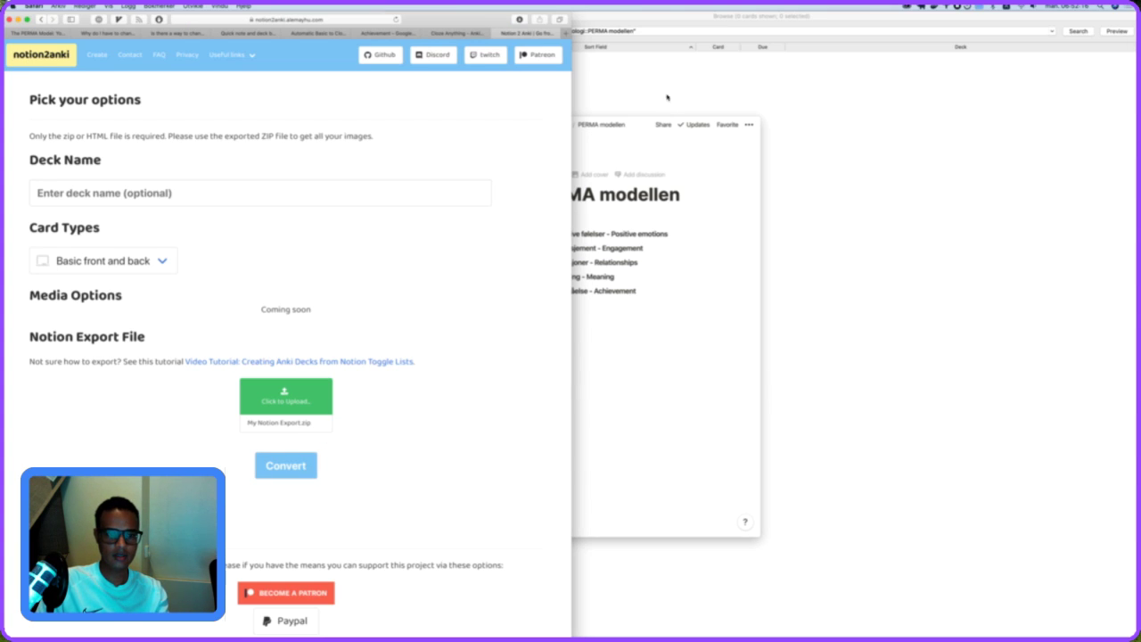
# Switch to Finder and try to import PERMA modellen.apkg from the Nedlastinger folder into Anki.
pyautogui.press('super+Tab')
pyautogui.press('super+Tab')
pyautogui.press('super+Tab')
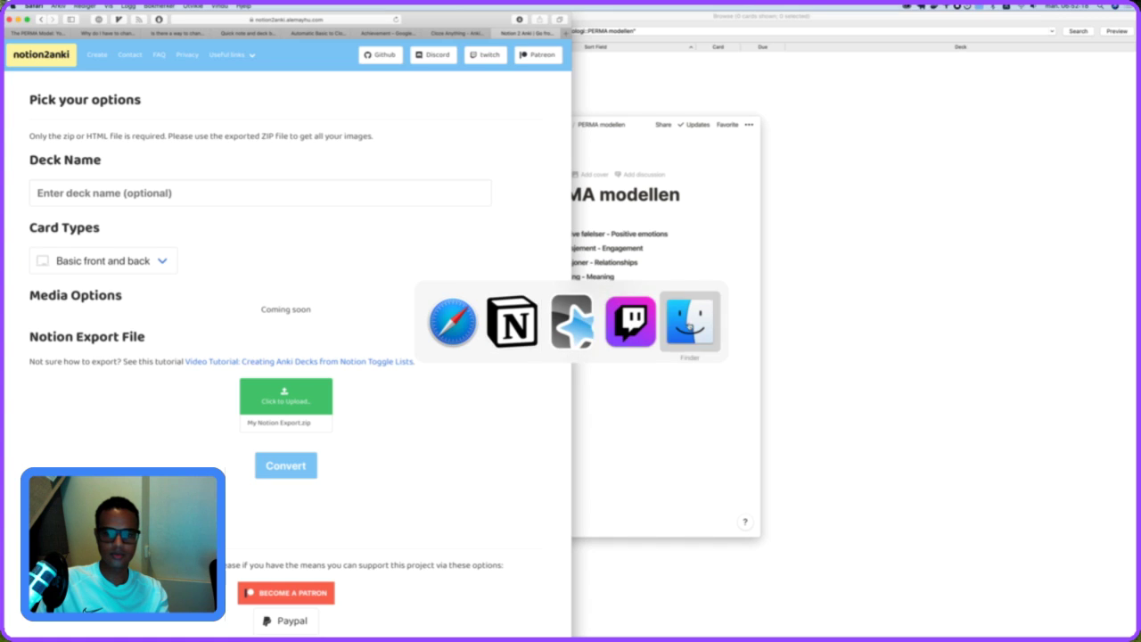
pyautogui.press('super+n')
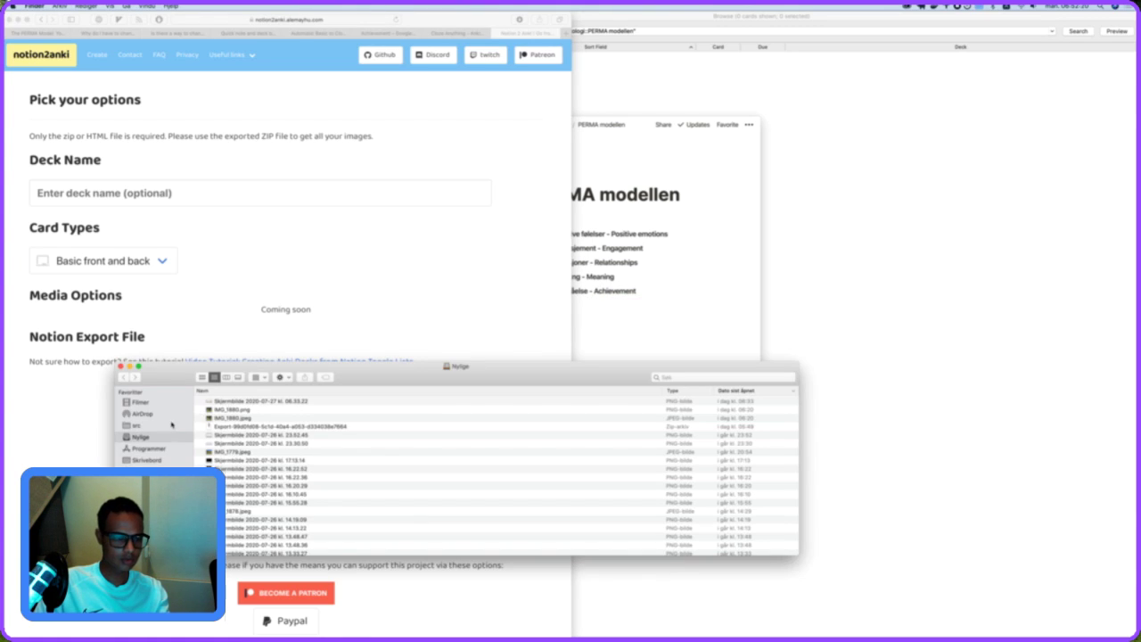
pyautogui.click(143, 471)
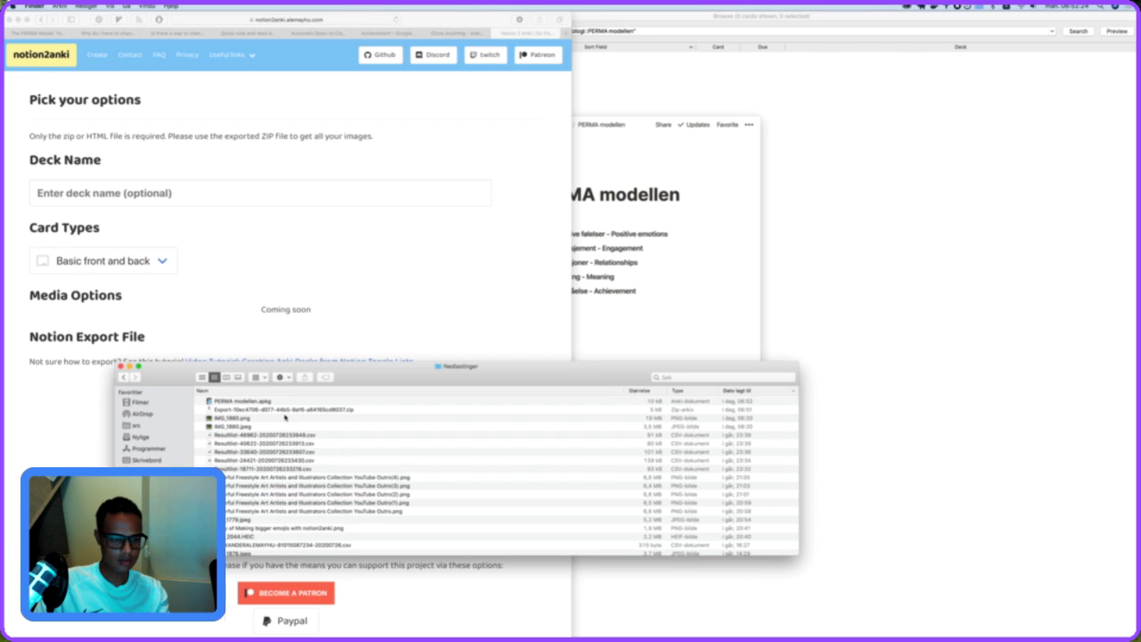
pyautogui.doubleClick(273, 403)
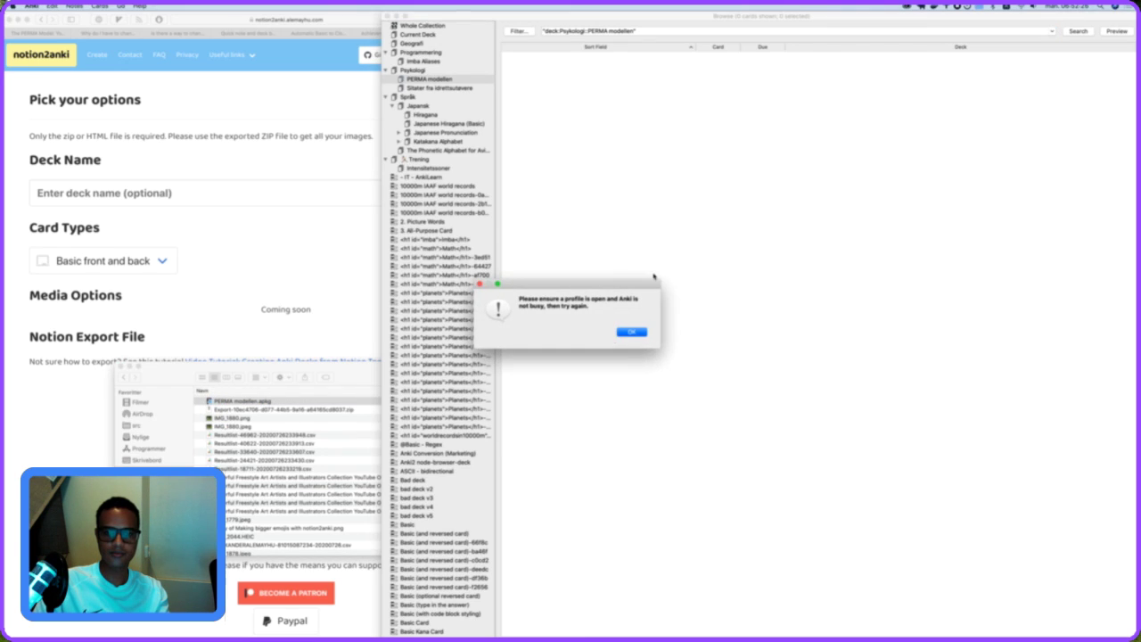
# Dismiss the message, close the card browser, and import PERMA modellen.apkg into Anki again.
pyautogui.press('Escape')
pyautogui.press('Escape')
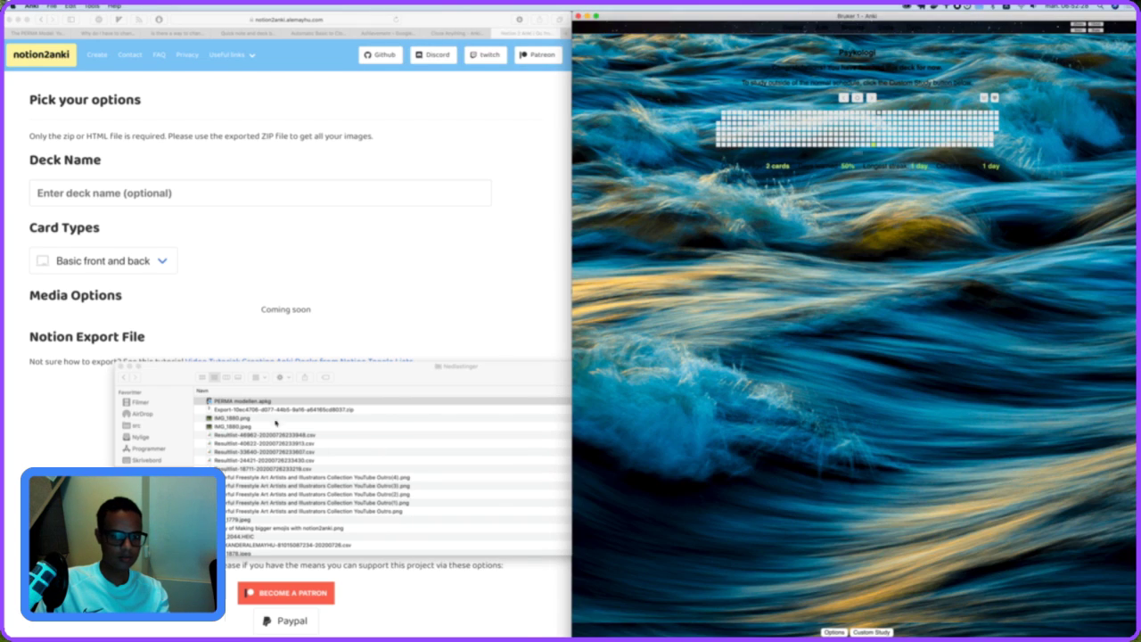
pyautogui.doubleClick(278, 404)
pyautogui.press('Escape')
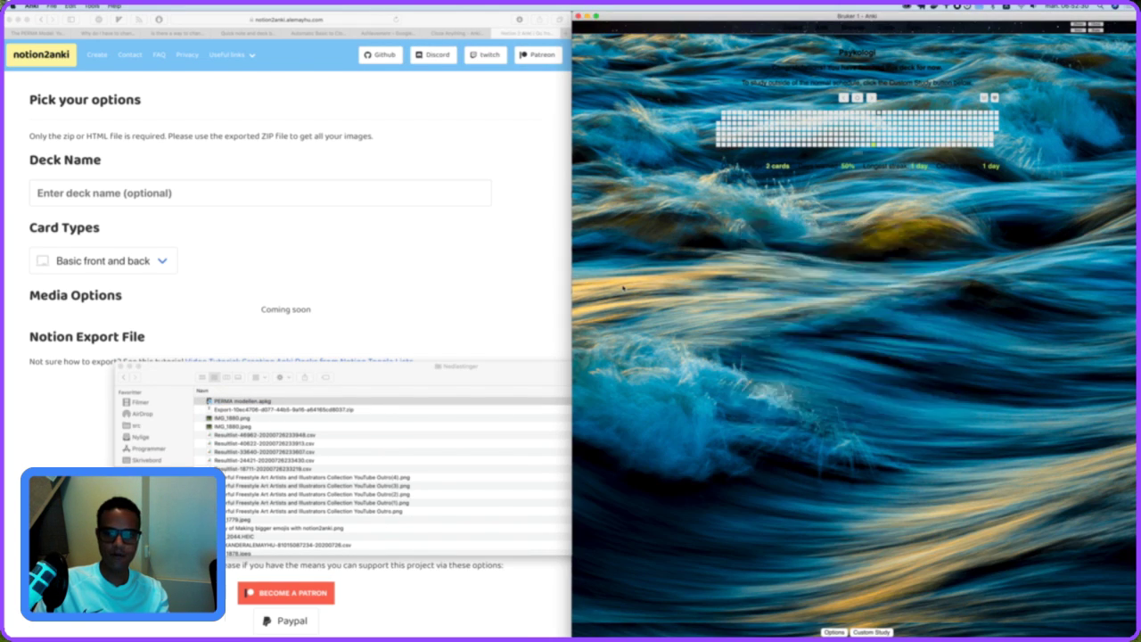
# Open Anki's card browser and check the cards of the Psykologi::PERMA modellen deck and its parent Psykologi deck.
pyautogui.click(846, 29)
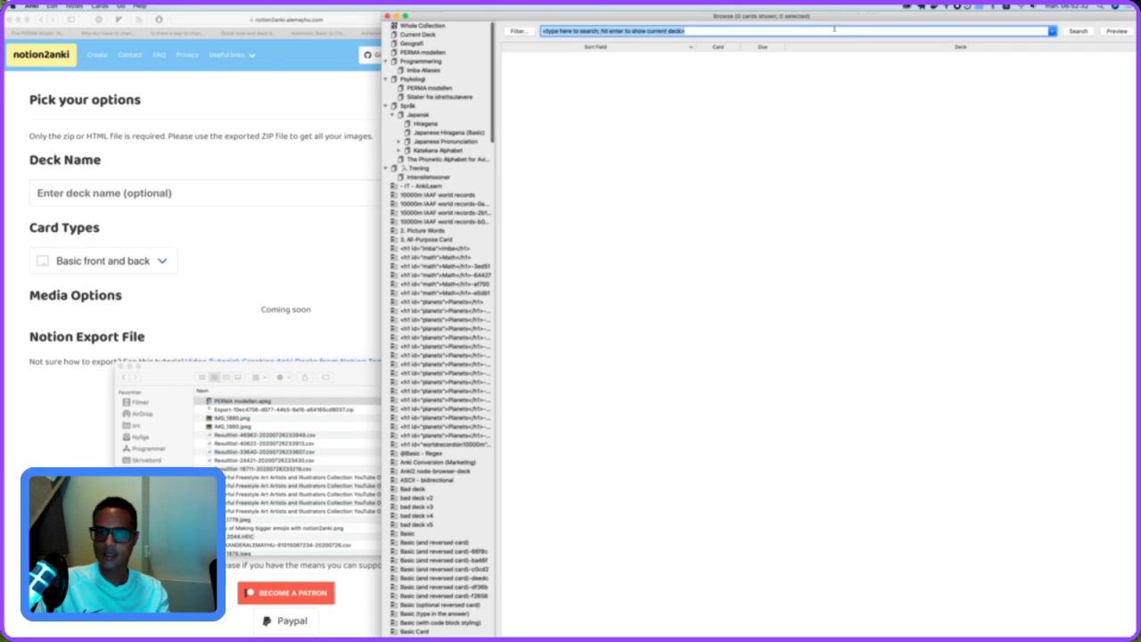
pyautogui.click(424, 88)
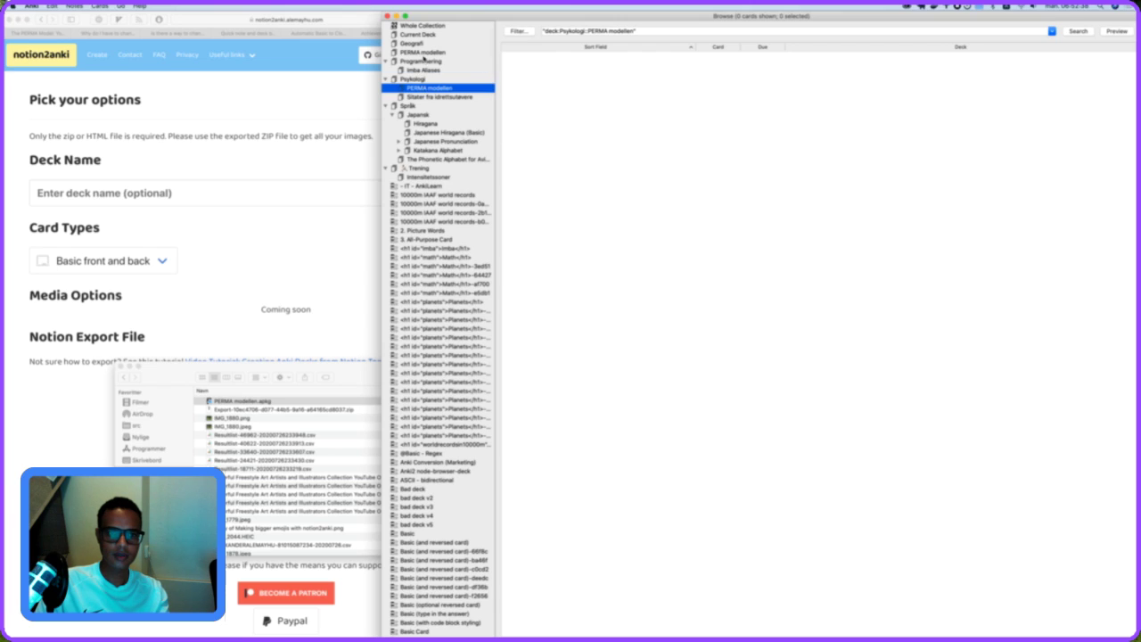
pyautogui.click(436, 80)
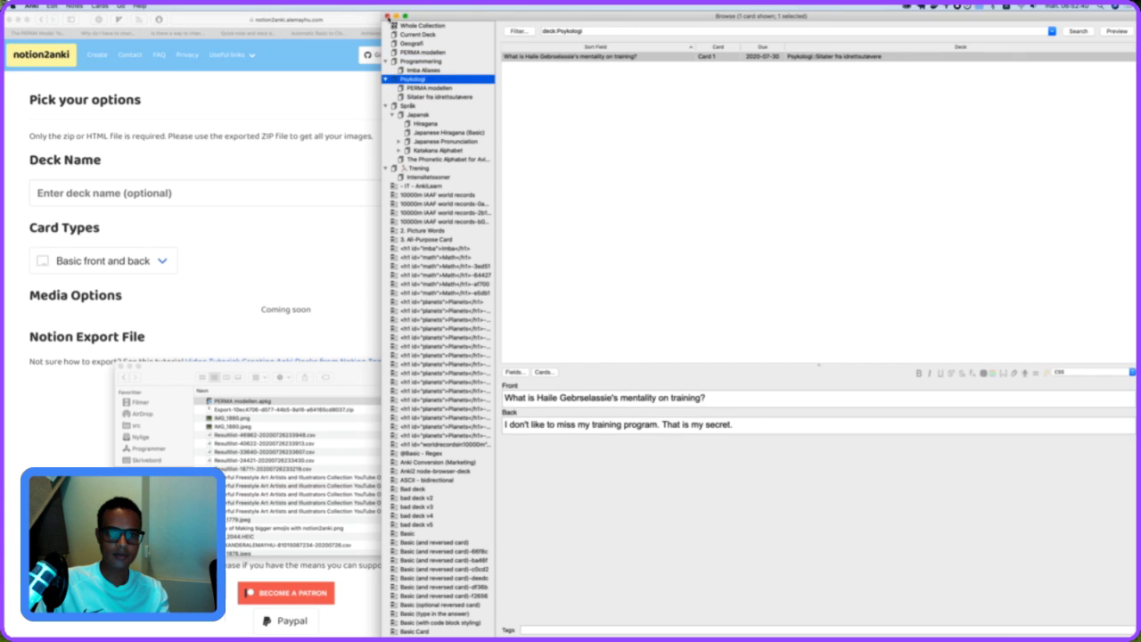
# Open the Psykologi deck and compare the cards of its PERMA modellen and PERMA modellen+ subdecks in the card browser.
pyautogui.click(387, 16)
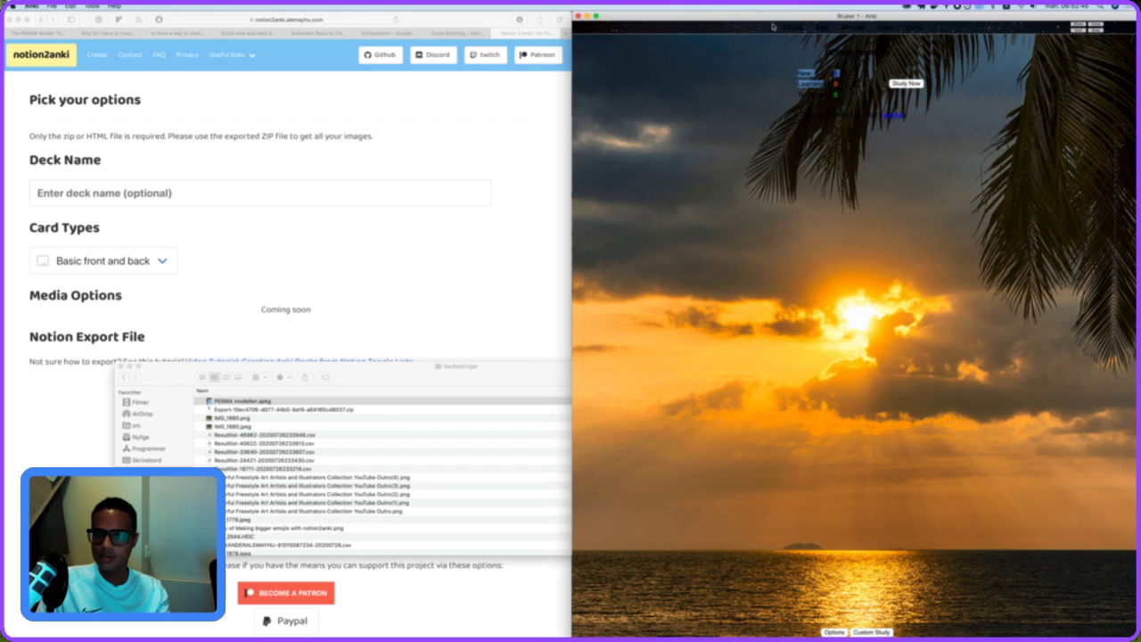
pyautogui.click(795, 29)
pyautogui.moveTo(838, 95); pyautogui.dragTo(840, 96)
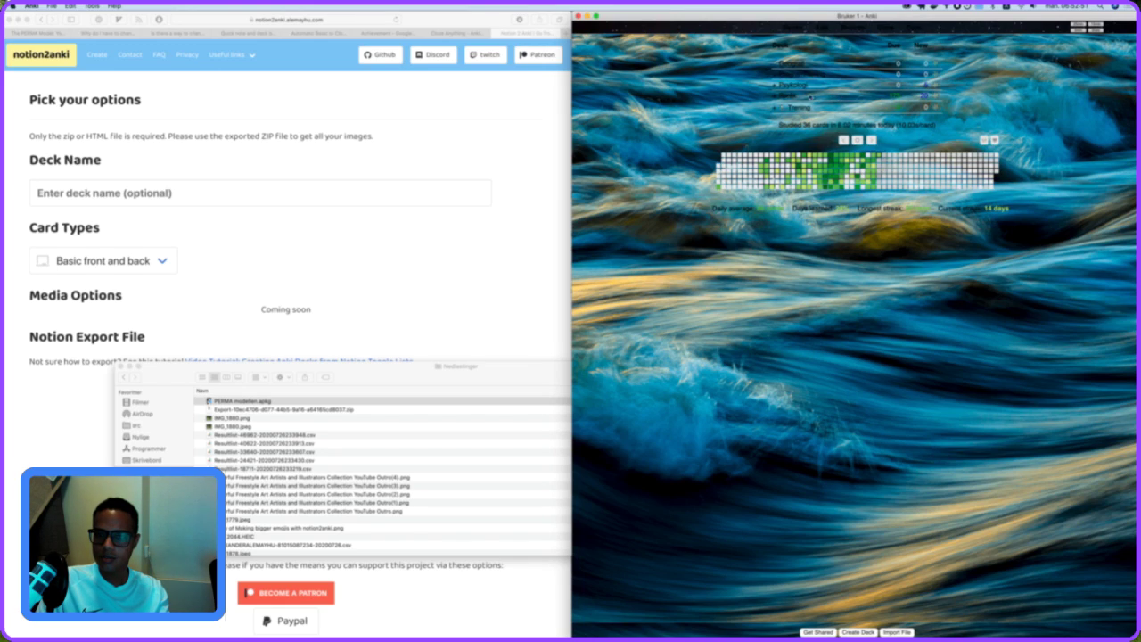
pyautogui.click(784, 85)
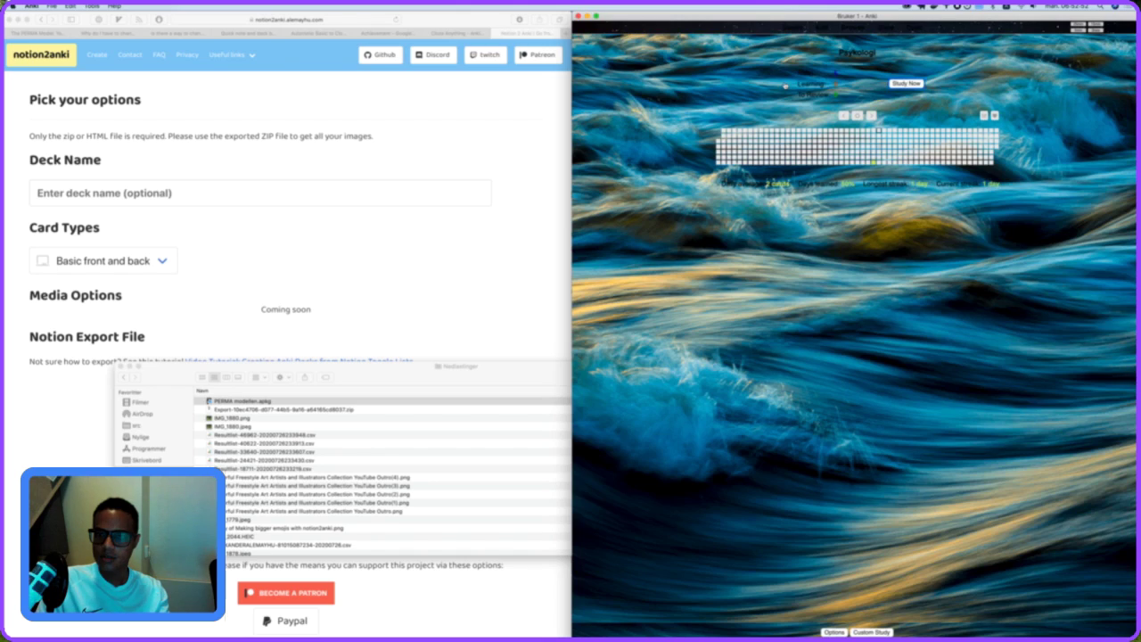
pyautogui.click(849, 32)
pyautogui.click(452, 80)
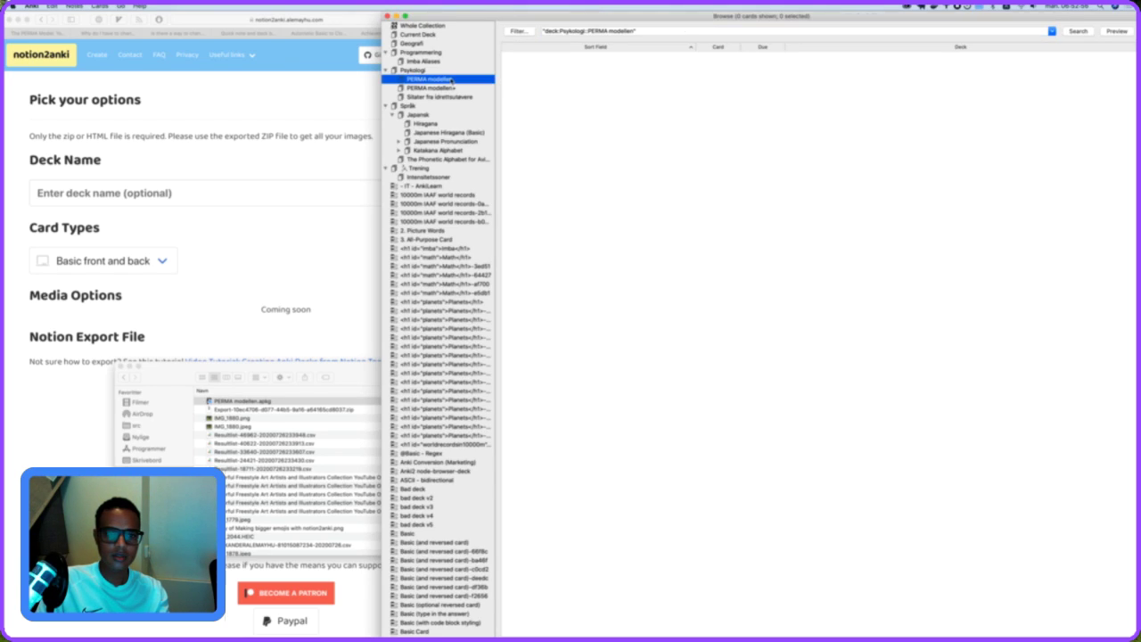
pyautogui.click(452, 89)
pyautogui.click(450, 83)
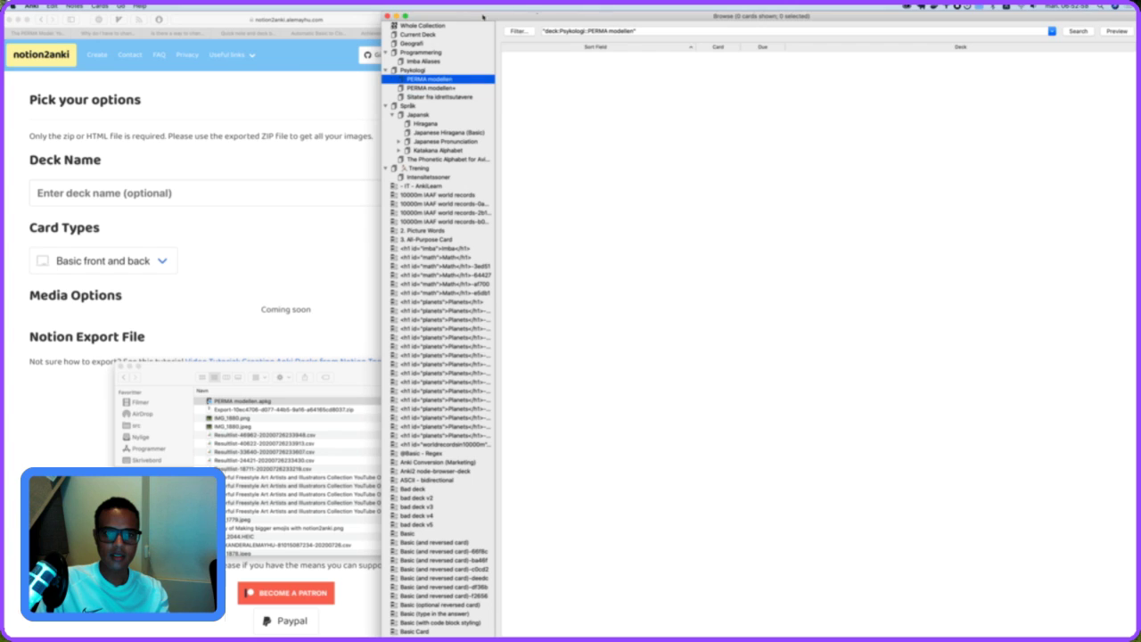
pyautogui.click(387, 16)
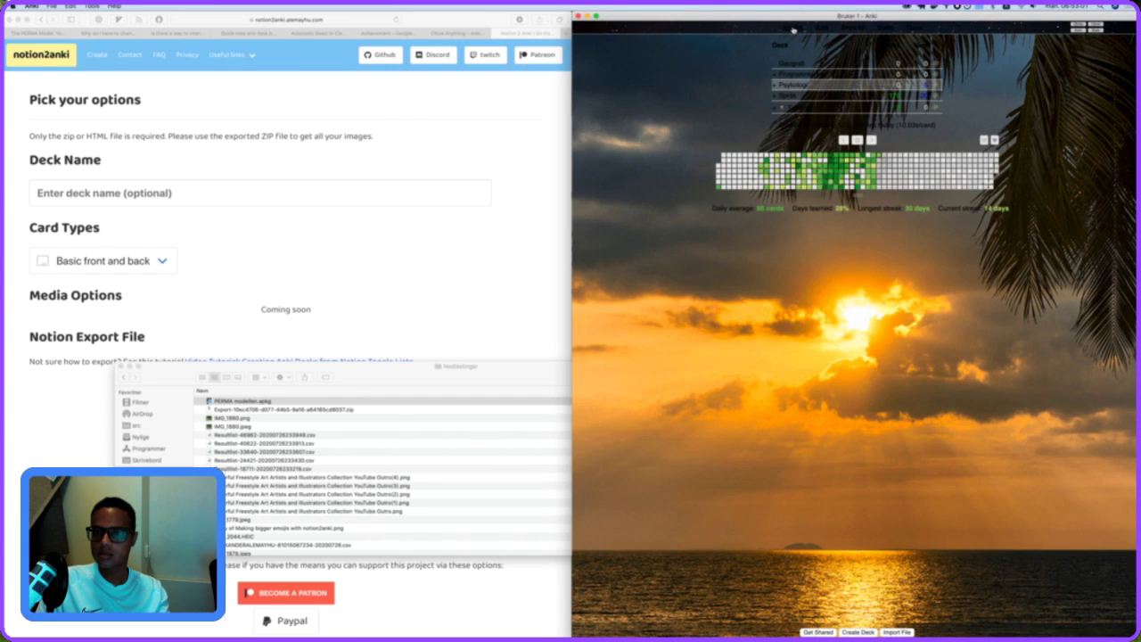
# Expand Psykologi in the deck list, open its PERMA modellen subdeck and check that subdeck's cards in the browser.
pyautogui.click(792, 29)
pyautogui.click(775, 86)
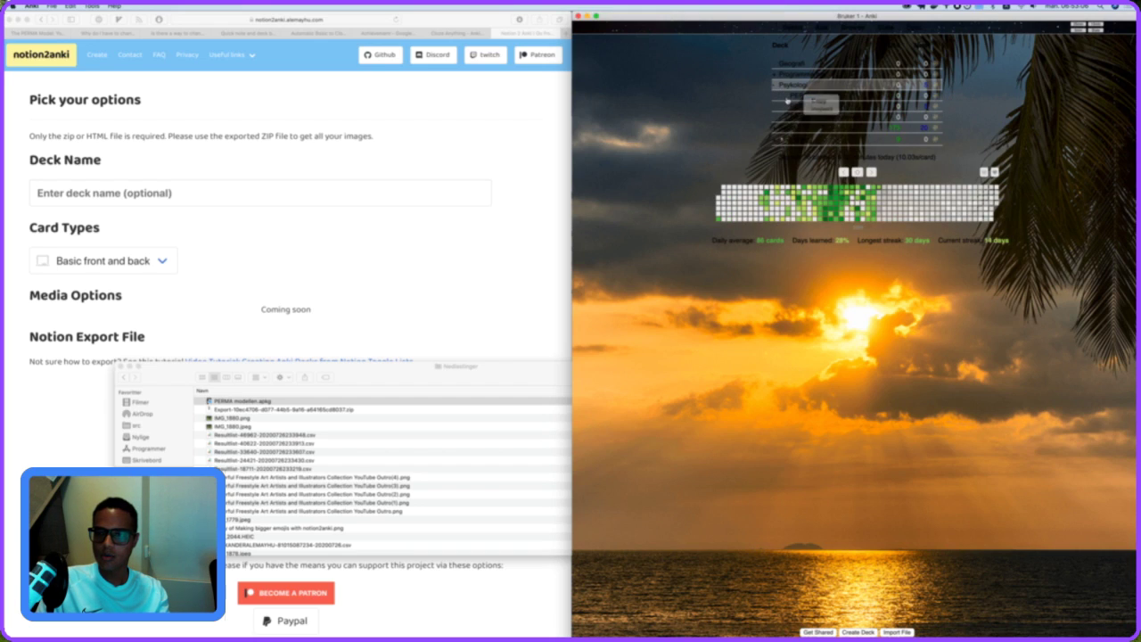
pyautogui.click(802, 98)
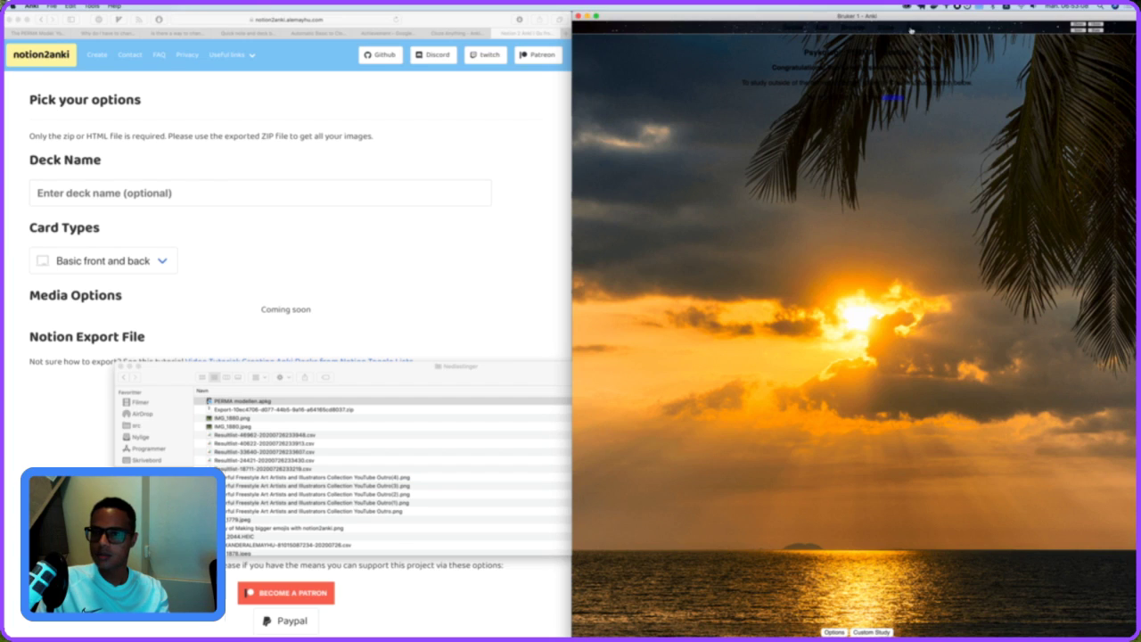
pyautogui.click(853, 28)
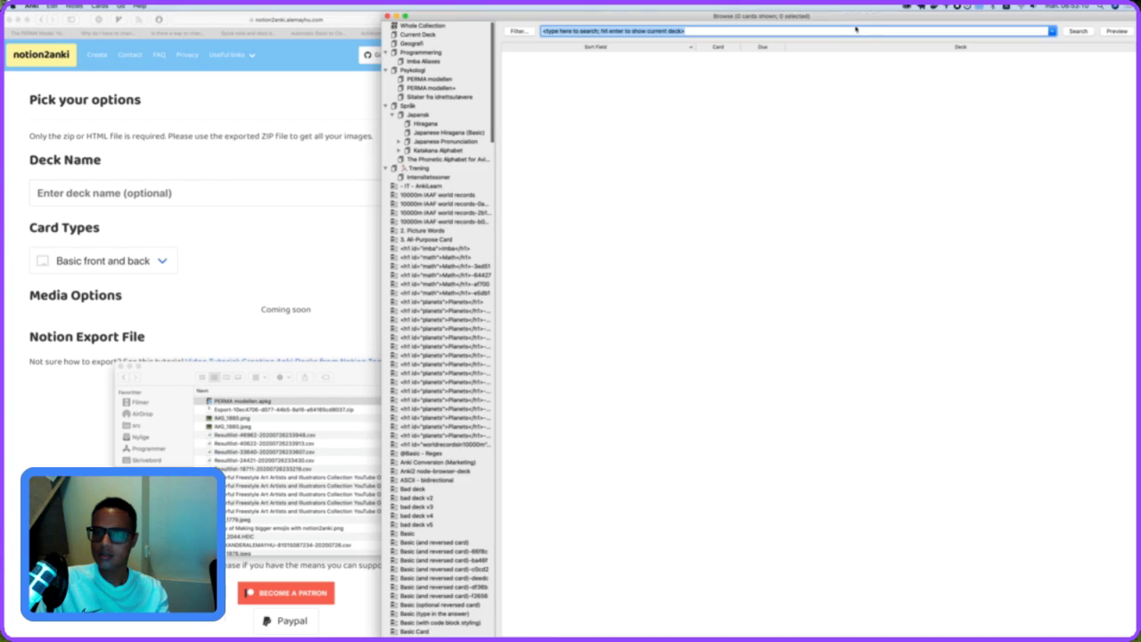
pyautogui.click(446, 79)
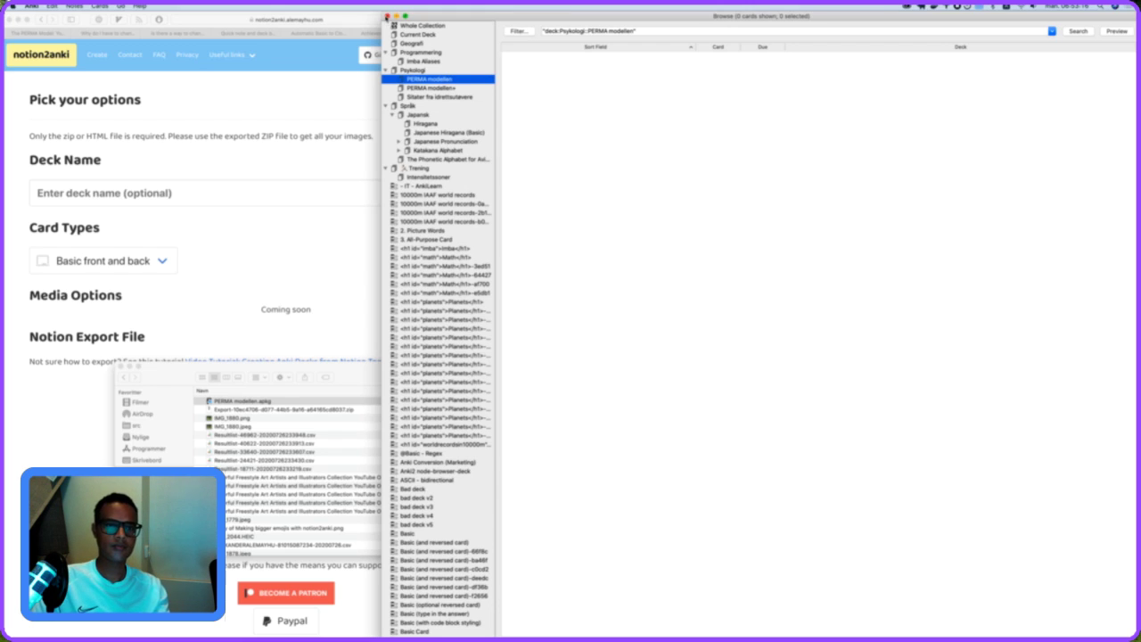
pyautogui.press('Escape')
pyautogui.click(895, 98)
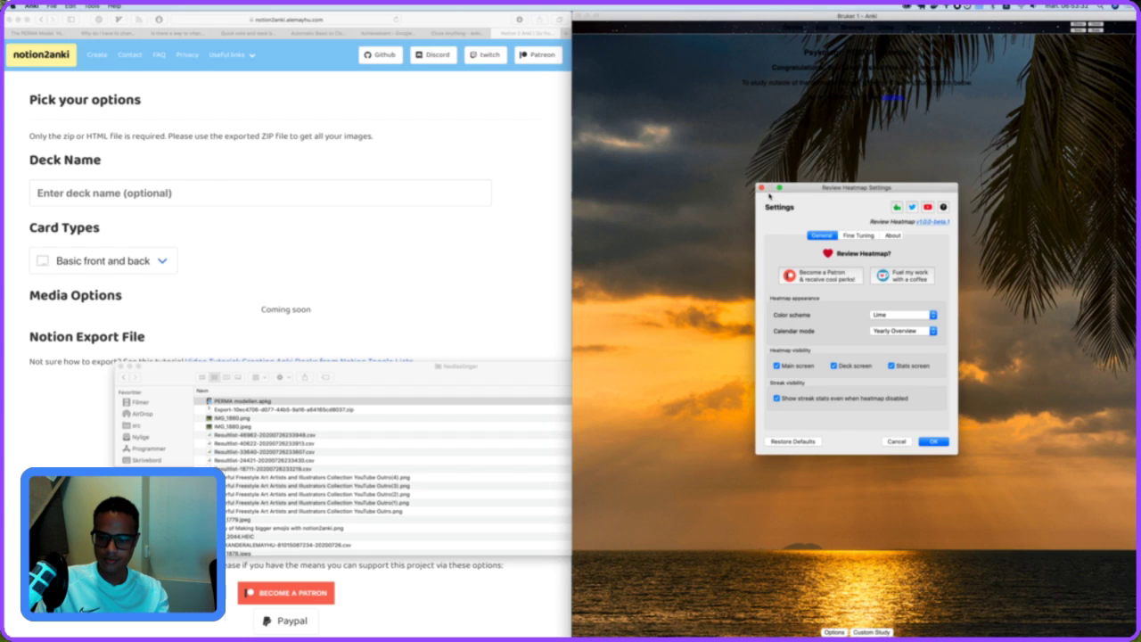
pyautogui.click(761, 188)
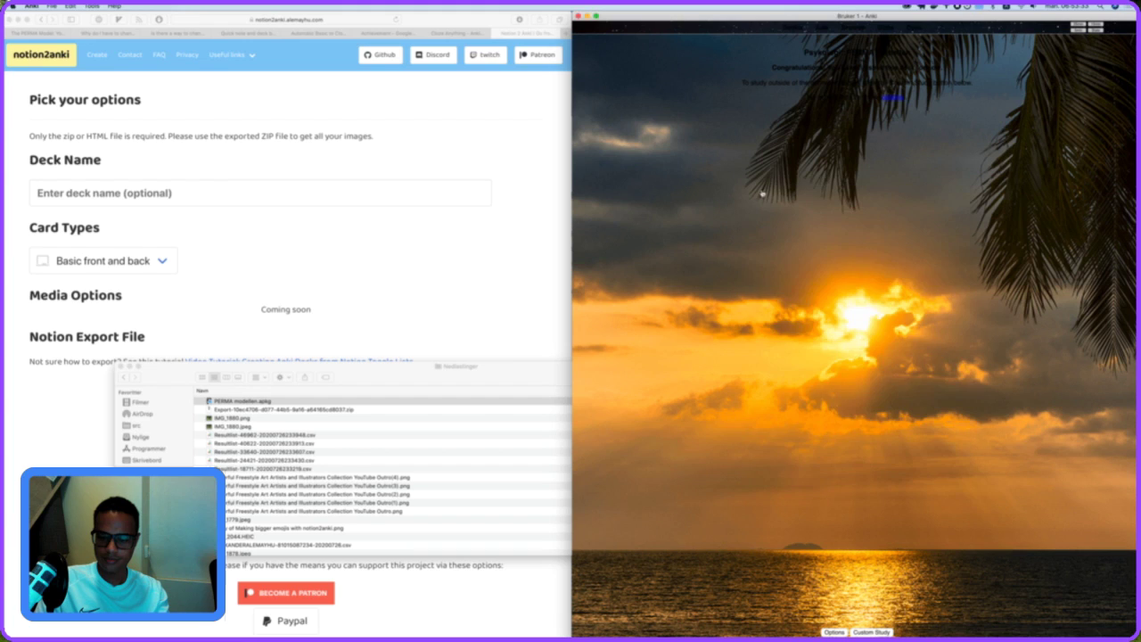
# Return to the deck list and sync, choosing to overwrite the AnkiWeb collection with the local one.
pyautogui.click(802, 34)
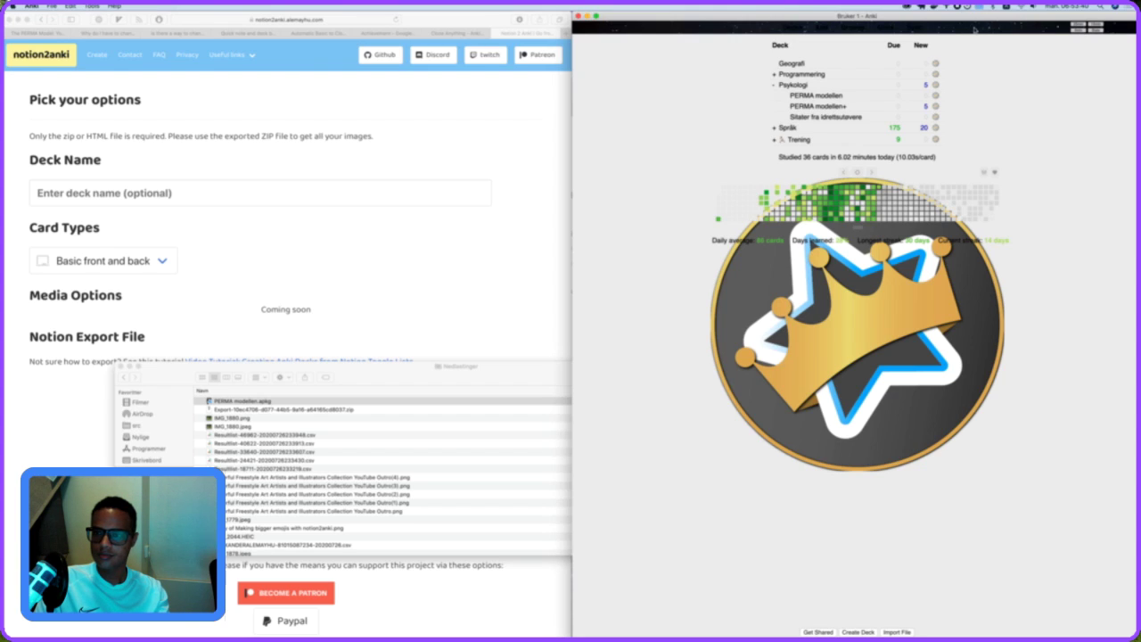
pyautogui.click(921, 29)
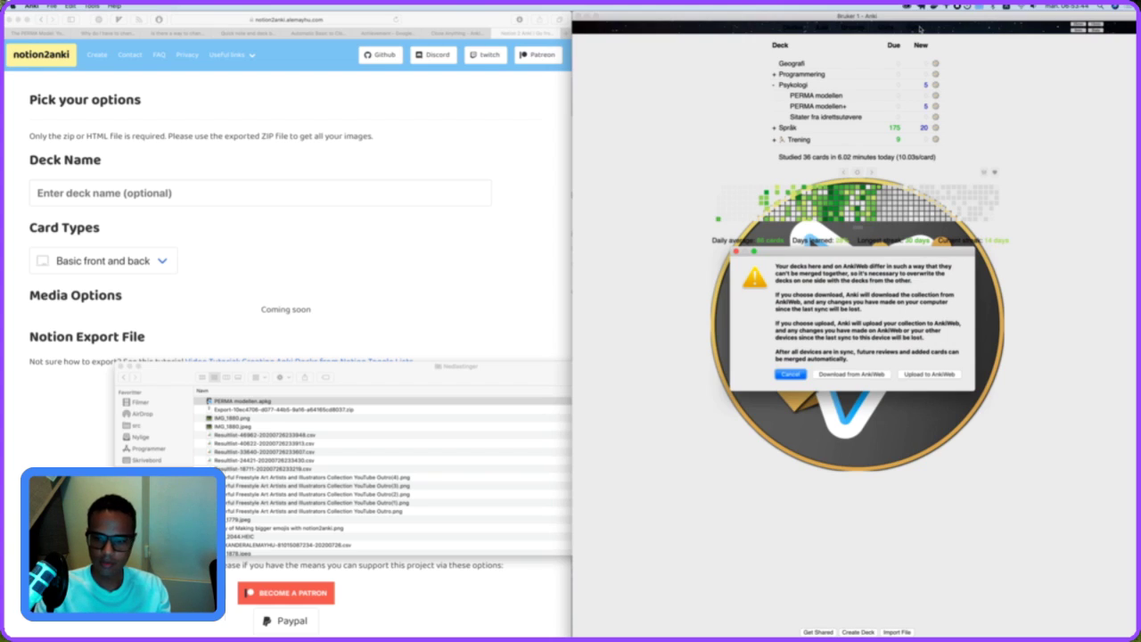
pyautogui.click(930, 375)
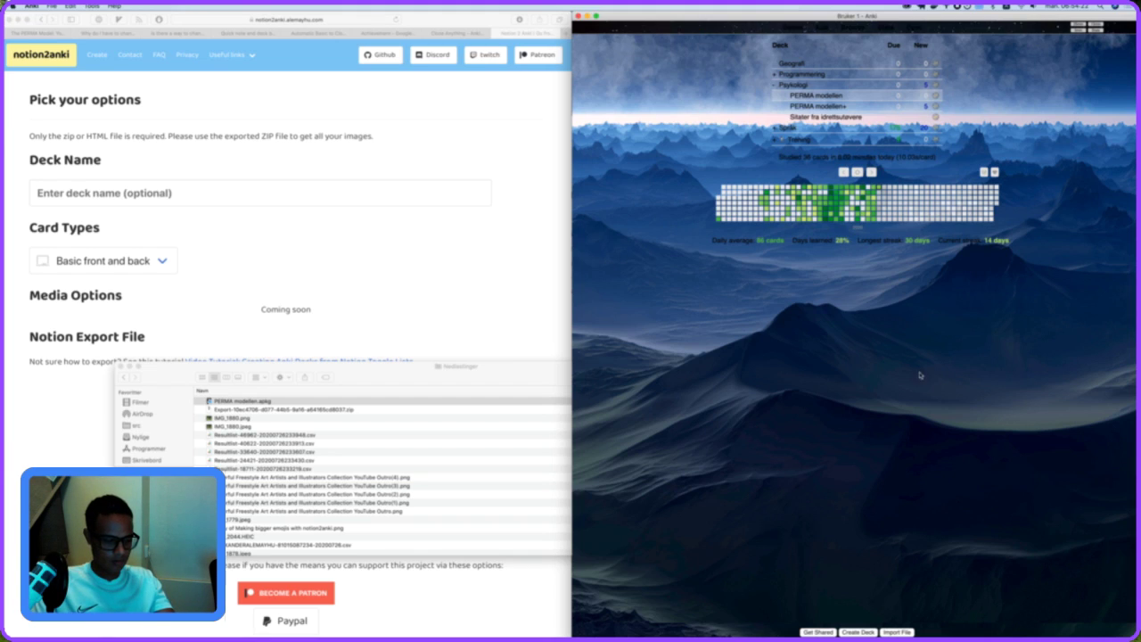
pyautogui.click(446, 300)
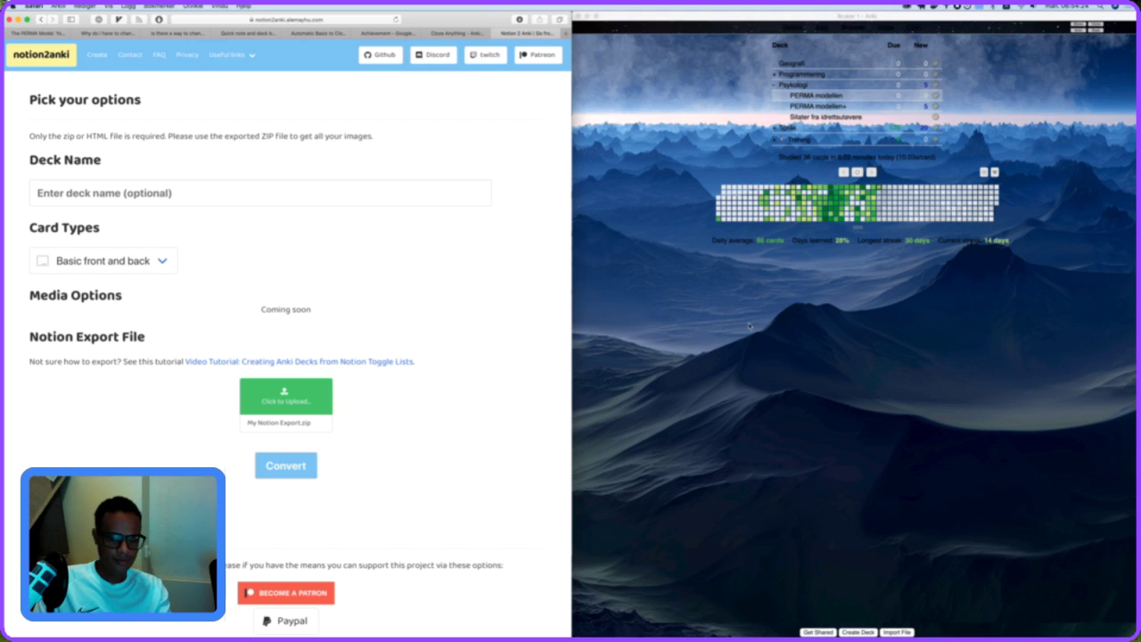
pyautogui.press('super+Tab')
pyautogui.press('super+Tab')
pyautogui.press('super+Tab')
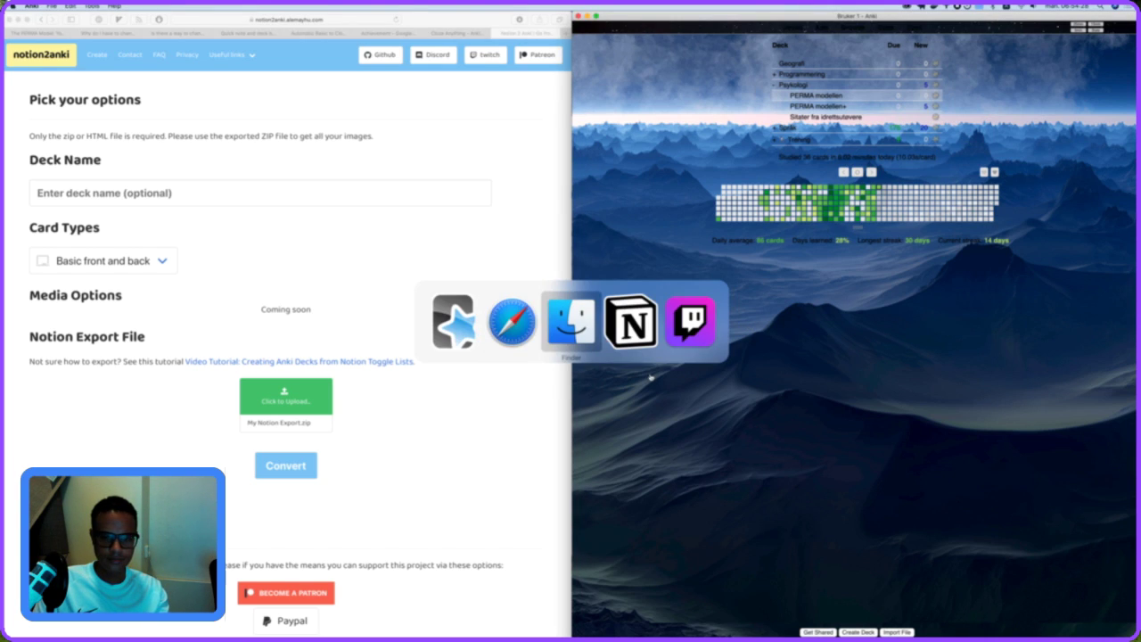
pyautogui.press('super+shift+Tab')
pyautogui.press('super+shift+Tab')
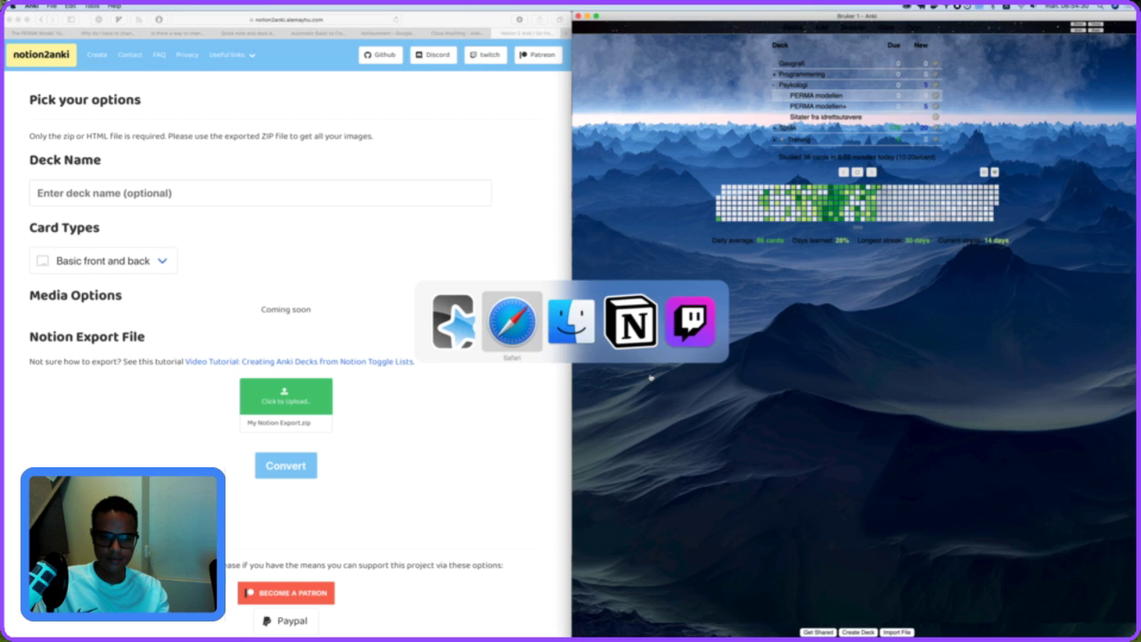
# Check the cards of the PERMA modellen+ deck in the card browser, close it, and sync with AnkiWeb again.
pyautogui.click(854, 25)
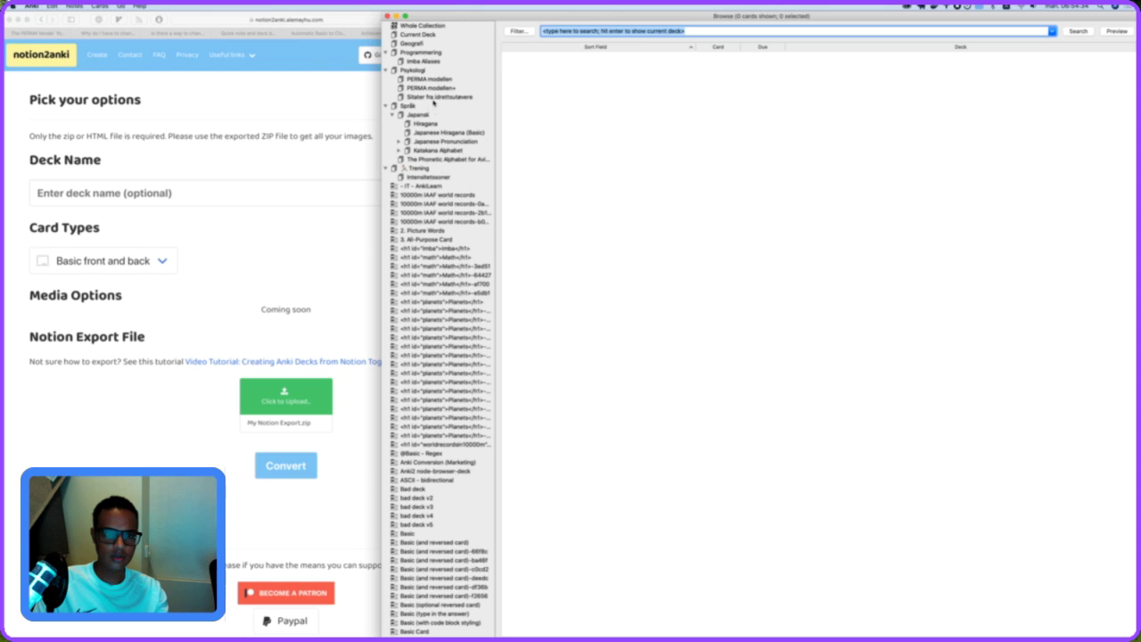
pyautogui.click(436, 88)
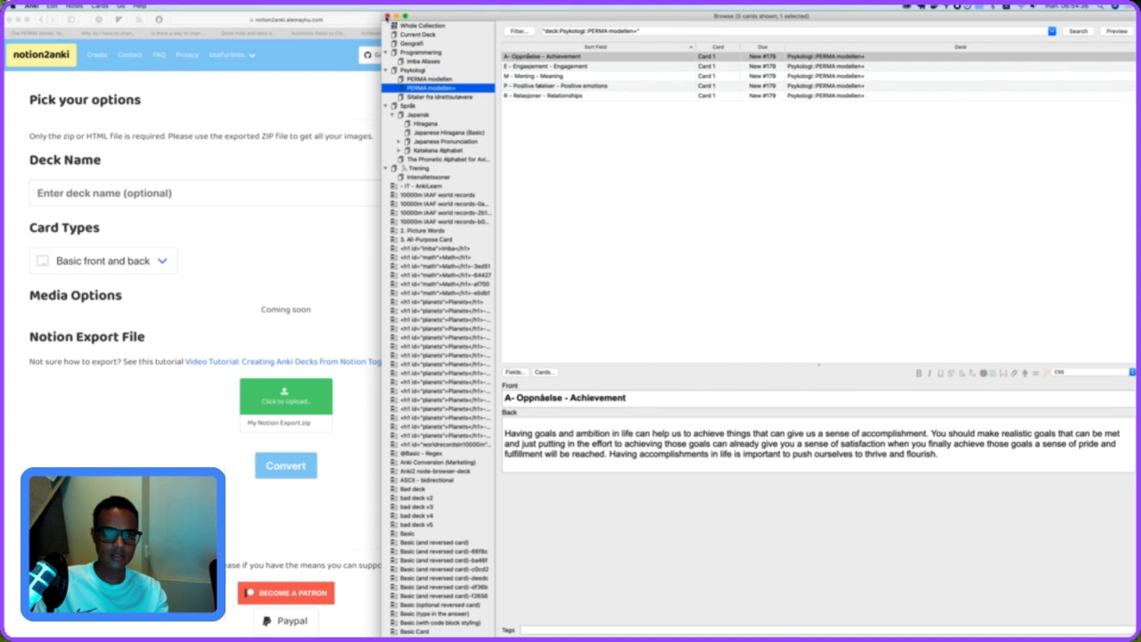
pyautogui.click(387, 16)
pyautogui.click(923, 29)
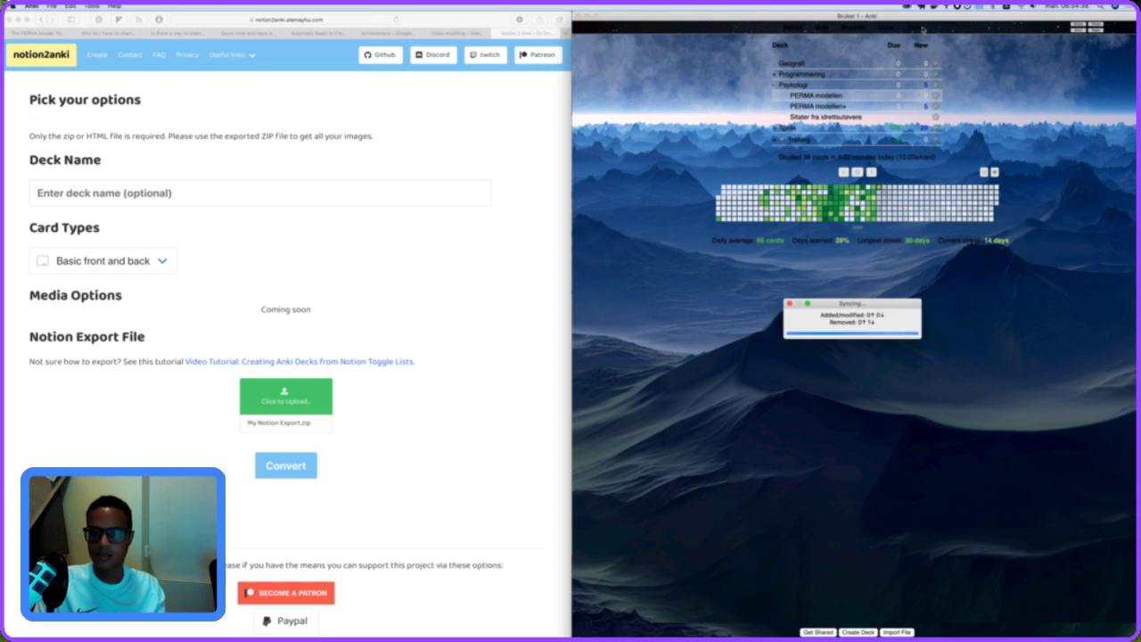
# In the card browser, shorten the Achievement card's front to "A- Achievement" and add "Oppnåelse" above the text on its back.
pyautogui.click(846, 32)
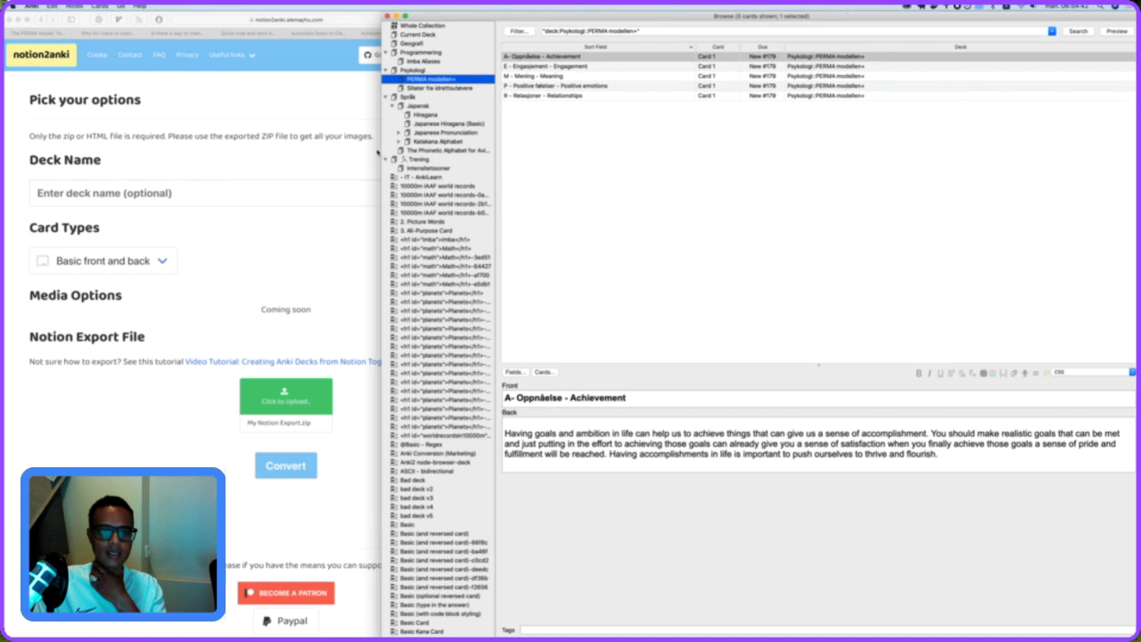
pyautogui.moveTo(379, 151); pyautogui.dragTo(576, 139)
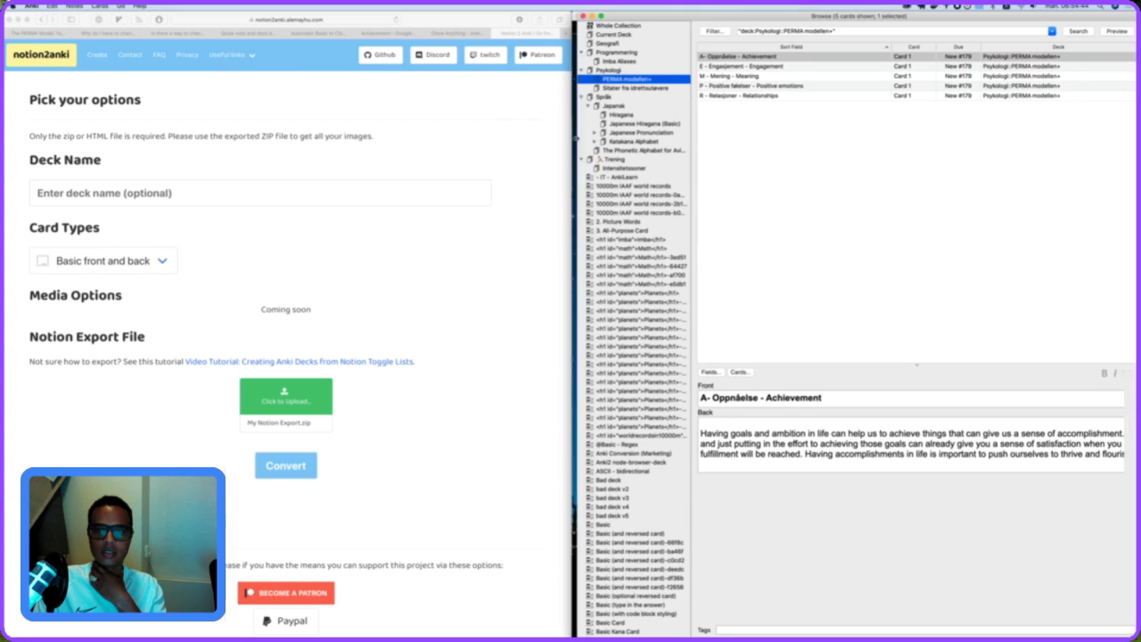
pyautogui.doubleClick(741, 398)
pyautogui.press('BackSpace')
pyautogui.press('BackSpace')
pyautogui.press('BackSpace')
pyautogui.press('Tab')
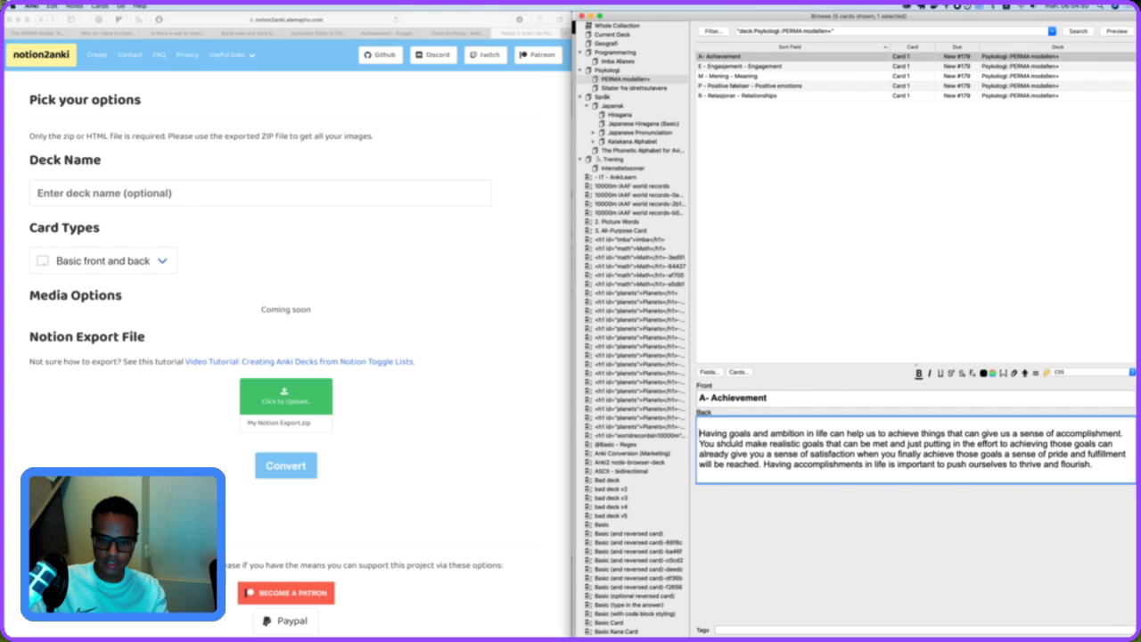
pyautogui.press('Return')
pyautogui.write('Oppnåelse')
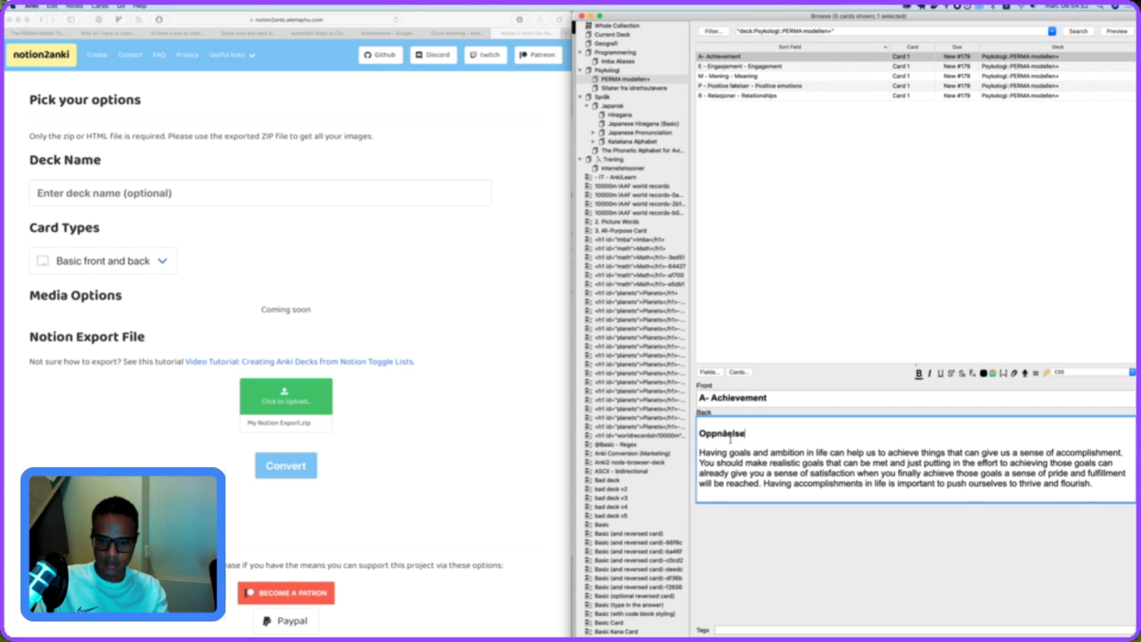
# Move "Engasjement" from the front of the Engagement card to a line above its back text, leaving "E - Engagement" as the front.
pyautogui.click(750, 67)
pyautogui.doubleClick(733, 398)
pyautogui.press('super+c')
pyautogui.press('BackSpace')
pyautogui.press('BackSpace')
pyautogui.press('BackSpace')
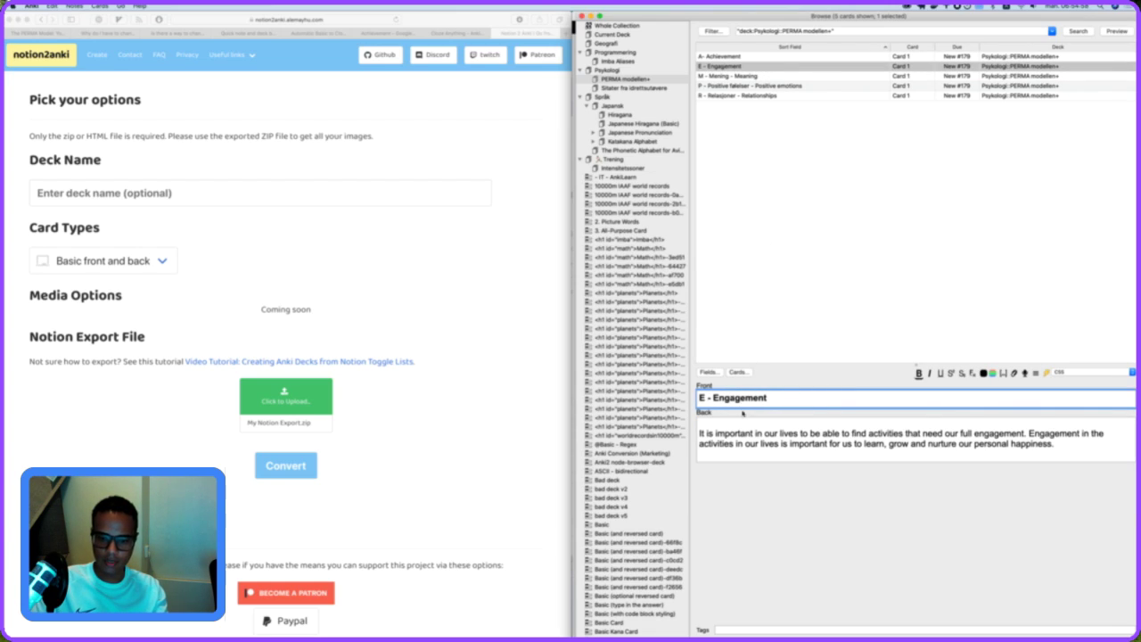
pyautogui.click(740, 431)
pyautogui.press('Return')
pyautogui.press('Return')
pyautogui.press('Up')
pyautogui.press('Up')
pyautogui.press('super+v')
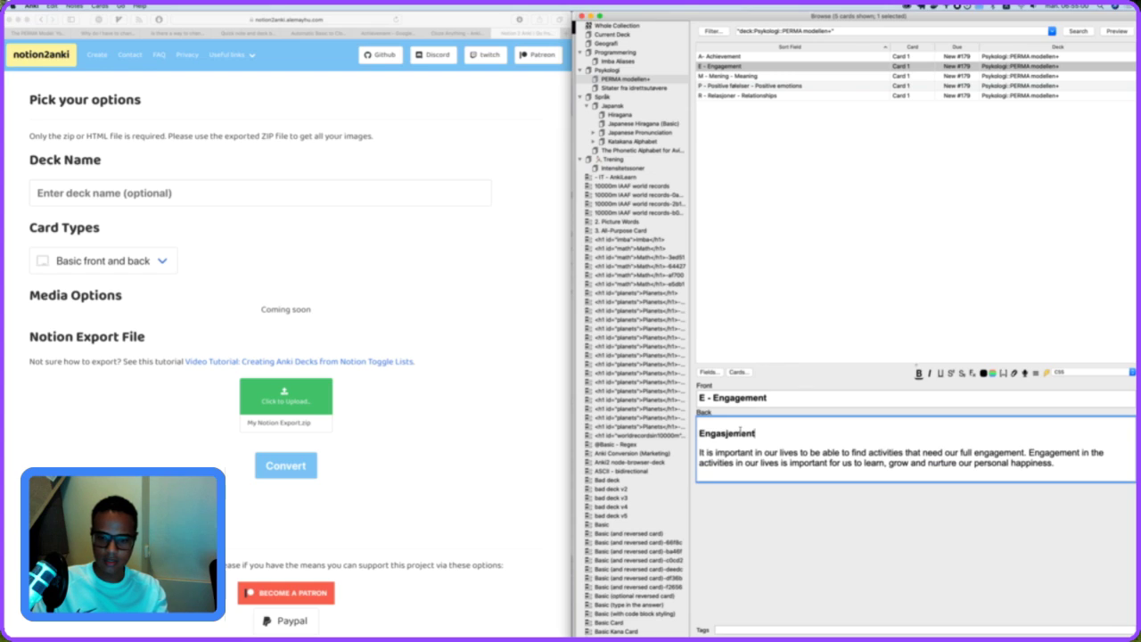
# Shorten the Meaning card's front to "M - Meaning" and put "Mening" above the text on its back.
pyautogui.click(739, 76)
pyautogui.doubleClick(724, 398)
pyautogui.press('BackSpace')
pyautogui.press('BackSpace')
pyautogui.press('BackSpace')
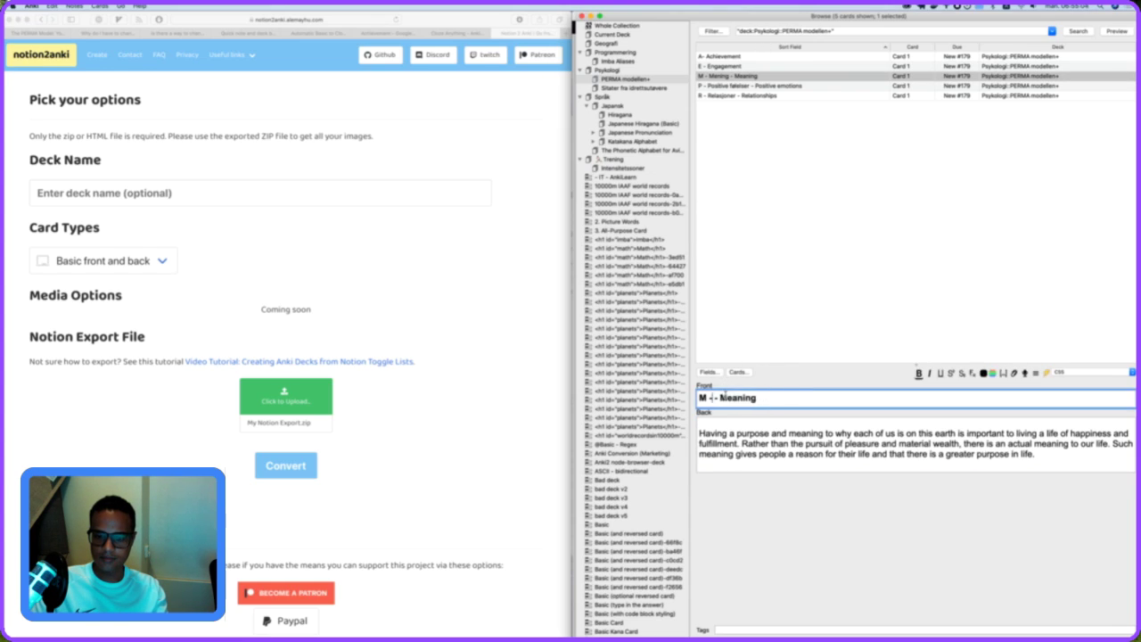
pyautogui.click(744, 435)
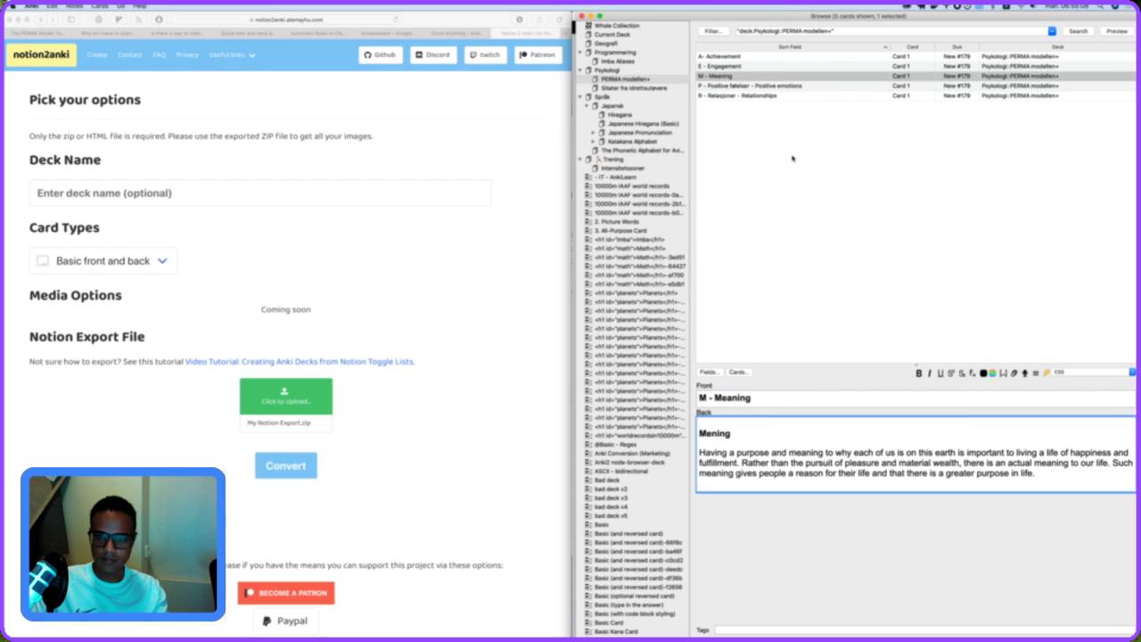
# Move "Positive følelser" from the front of the Positive emotions card to its back, leaving "P - Positive emotions" as the front.
pyautogui.click(756, 86)
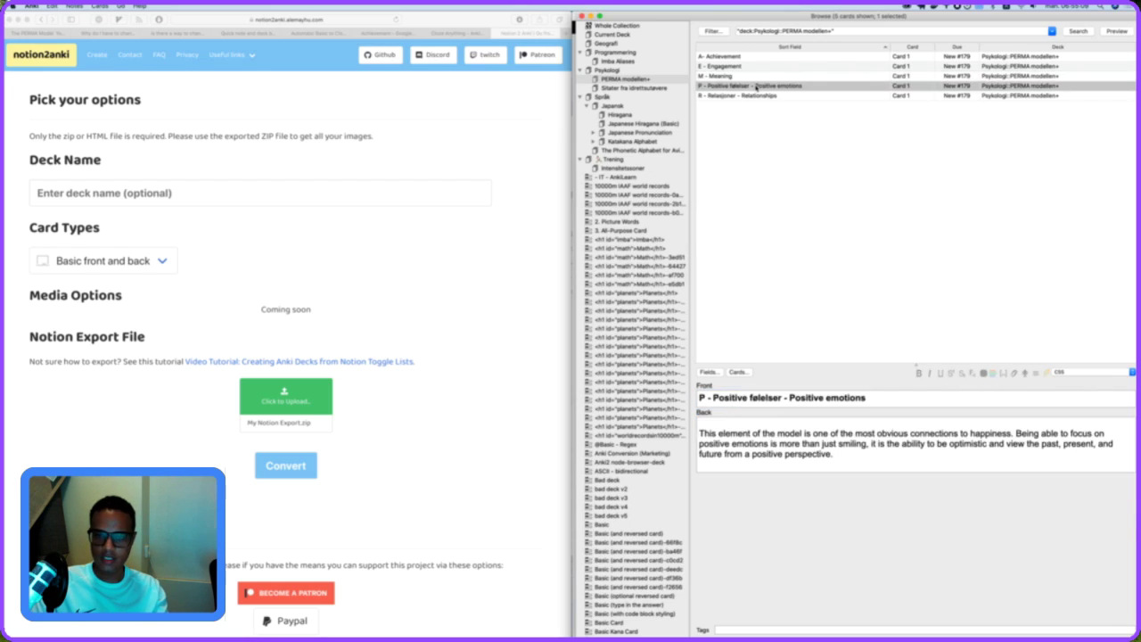
pyautogui.doubleClick(719, 398)
pyautogui.keyDown('shift'); pyautogui.click(790, 398); pyautogui.keyUp('shift')
pyautogui.keyDown('shift'); pyautogui.click(783, 398); pyautogui.keyUp('shift')
pyautogui.hotkey('shift', 'Right')
pyautogui.hotkey('shift', 'Right')
pyautogui.hotkey('ctrl', 'c')
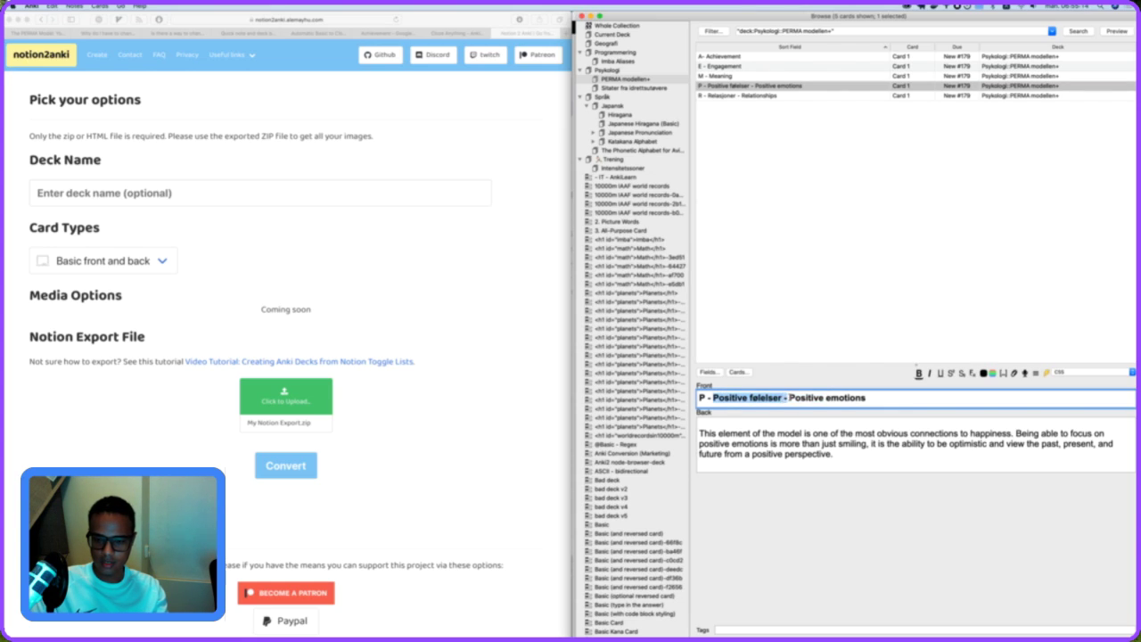
pyautogui.press('BackSpace')
pyautogui.click(762, 434)
pyautogui.press('Return')
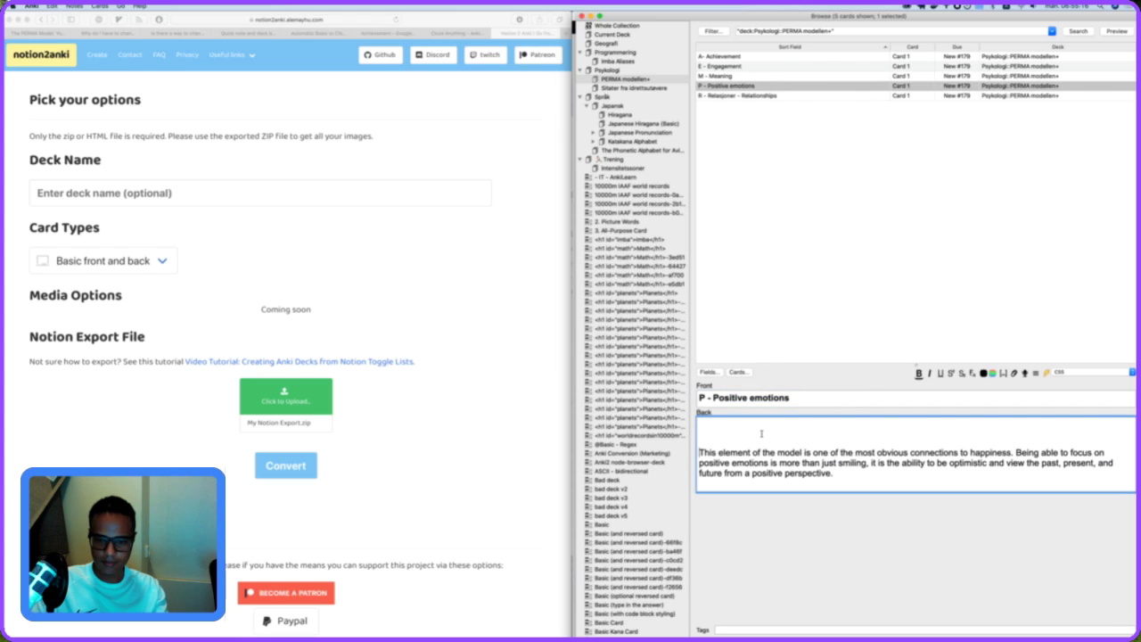
pyautogui.hotkey('ctrl', 'v')
pyautogui.press('BackSpace')
pyautogui.press('BackSpace')
pyautogui.press('BackSpace')
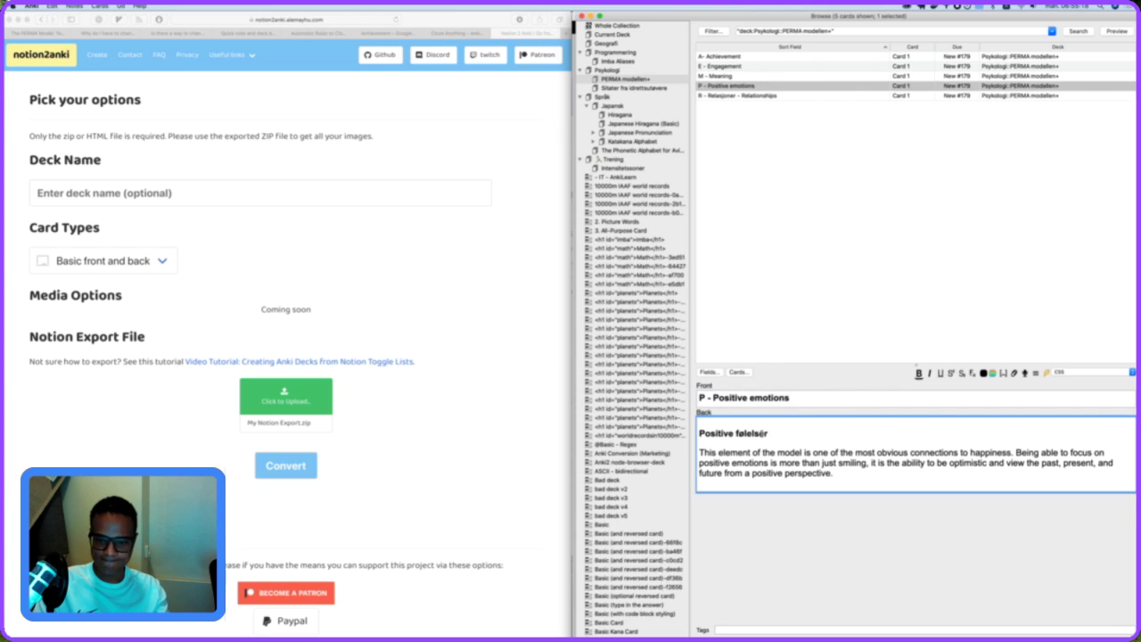
# Cut the Norwegian term "Relasjoner -" from the front of the Relationships card, leaving "R - Relationships".
pyautogui.click(761, 96)
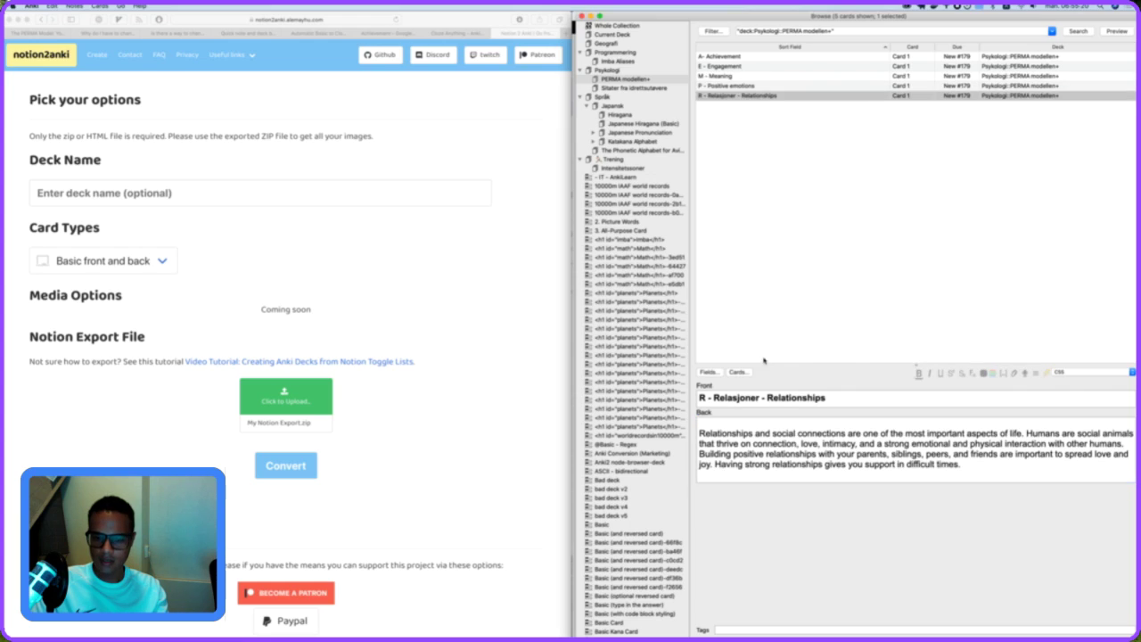
pyautogui.doubleClick(726, 398)
pyautogui.keyDown('shift'); pyautogui.click(766, 398); pyautogui.keyUp('shift')
pyautogui.keyDown('shift'); pyautogui.click(760, 398); pyautogui.keyUp('shift')
pyautogui.click(768, 397)
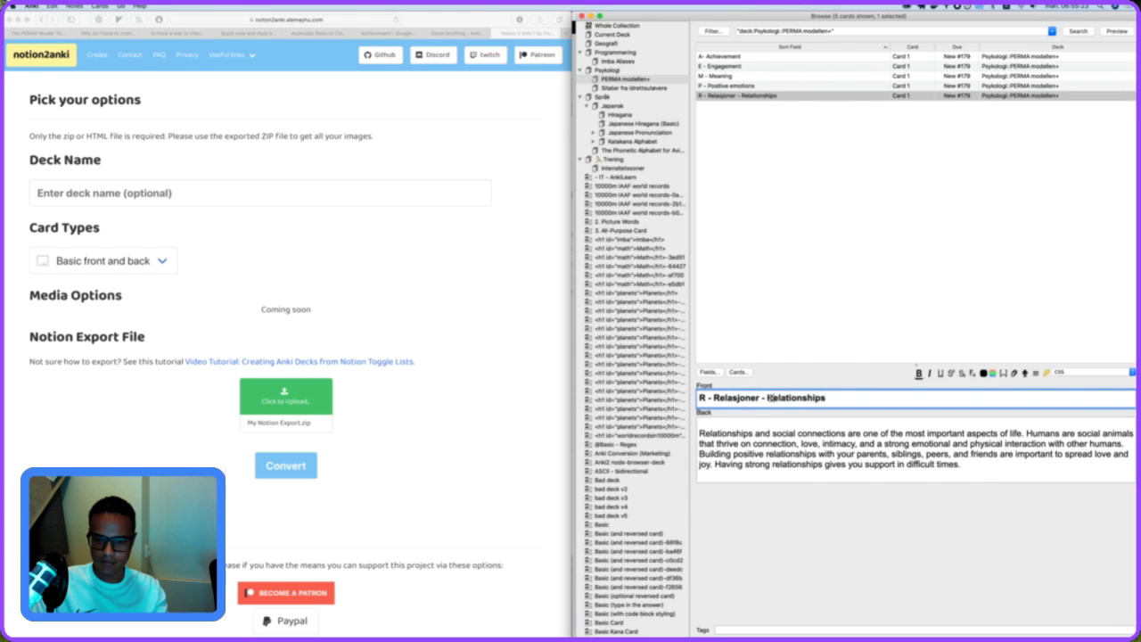
pyautogui.keyDown('shift'); pyautogui.click(710, 398); pyautogui.keyUp('shift')
pyautogui.press('super+c')
pyautogui.press('BackSpace')
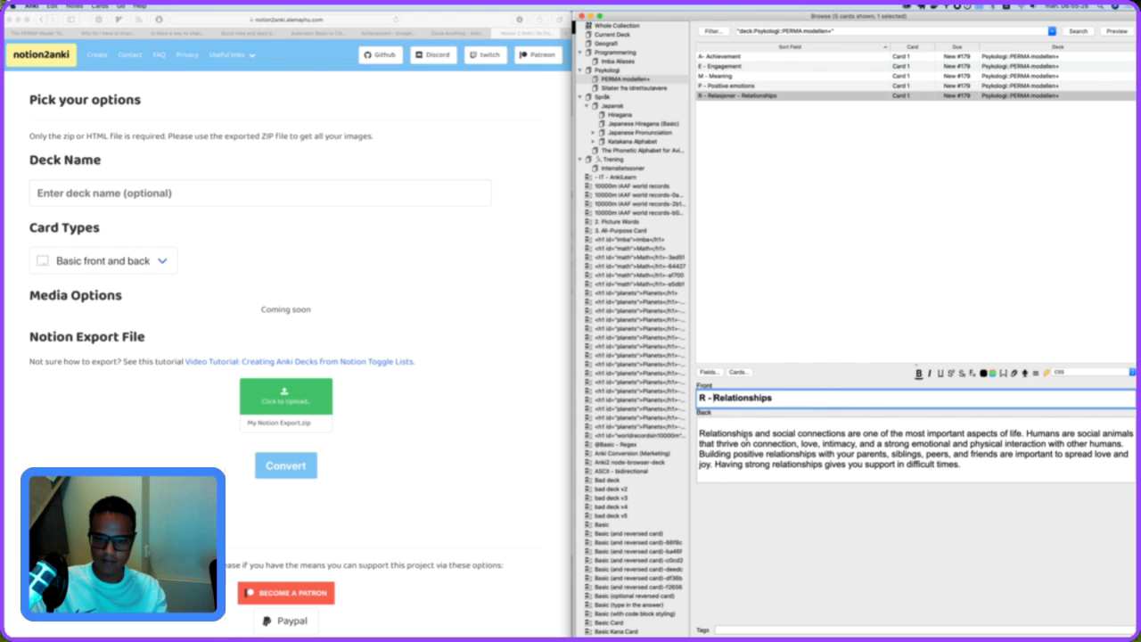
# Put "Relasjoner" on its own line above the text on the back of the Relationships card, without the trailing dash.
pyautogui.click(740, 432)
pyautogui.press('super+v')
pyautogui.press('Return')
pyautogui.press('Return')
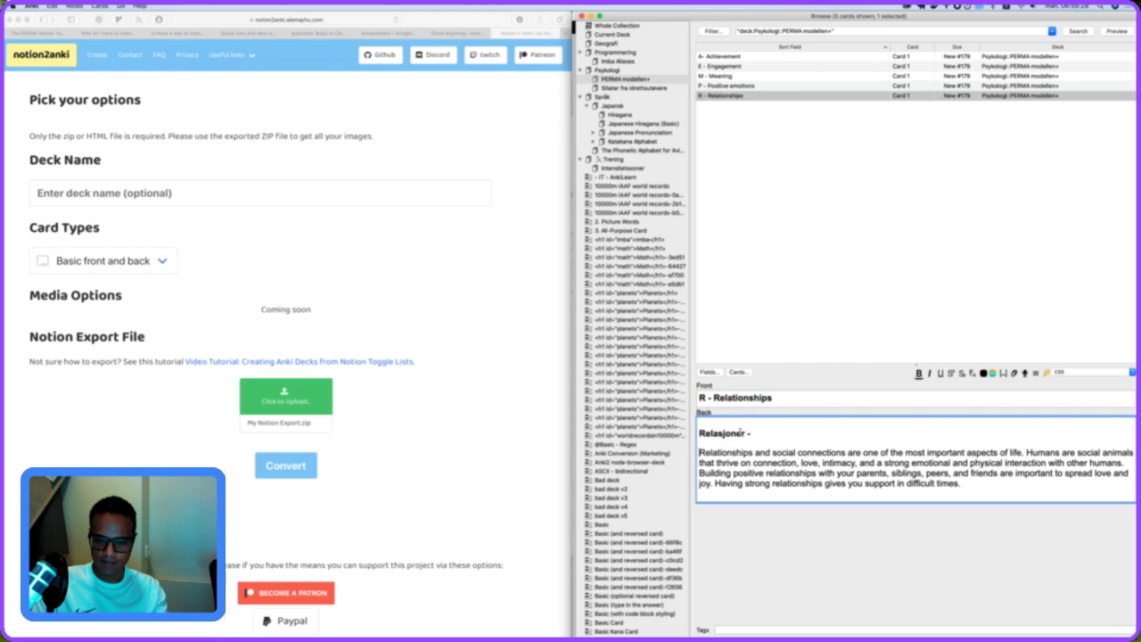
pyautogui.click(751, 433)
pyautogui.press('BackSpace')
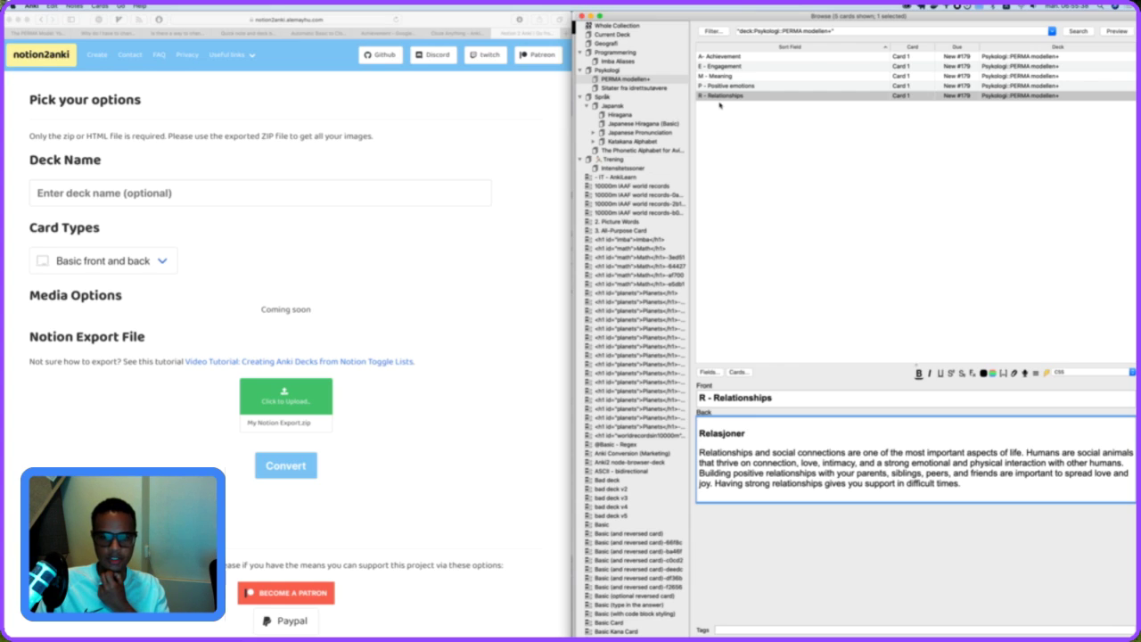
# Switch to Safari and search Google Images for "relationship" in a new tab.
pyautogui.click(499, 220)
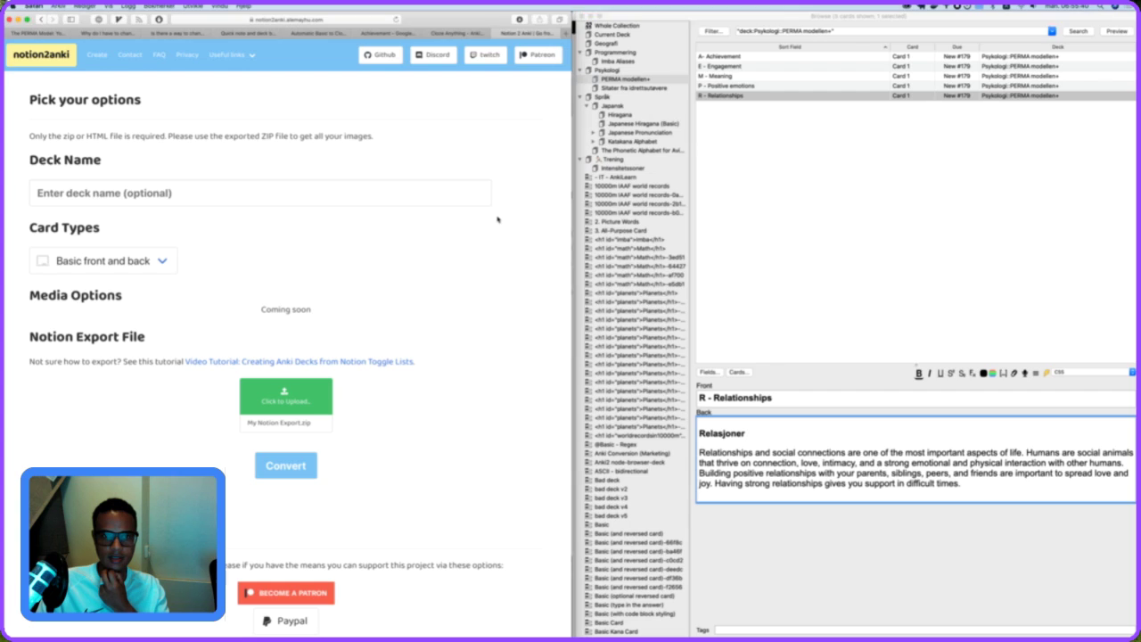
pyautogui.press('super+t')
pyautogui.write('elationship')
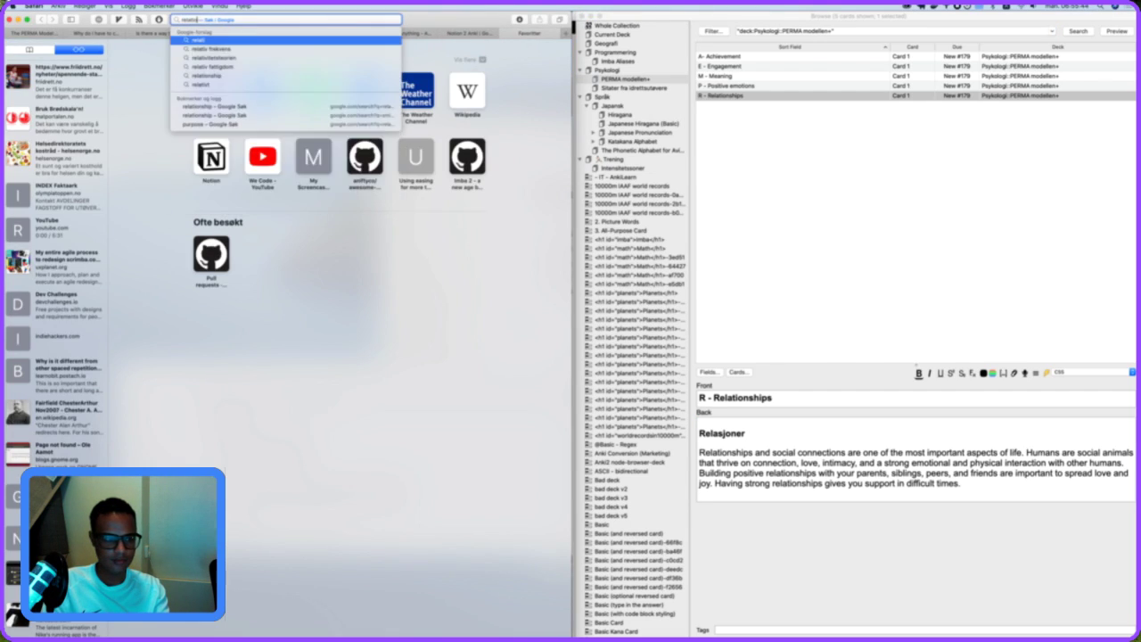
pyautogui.press('Return')
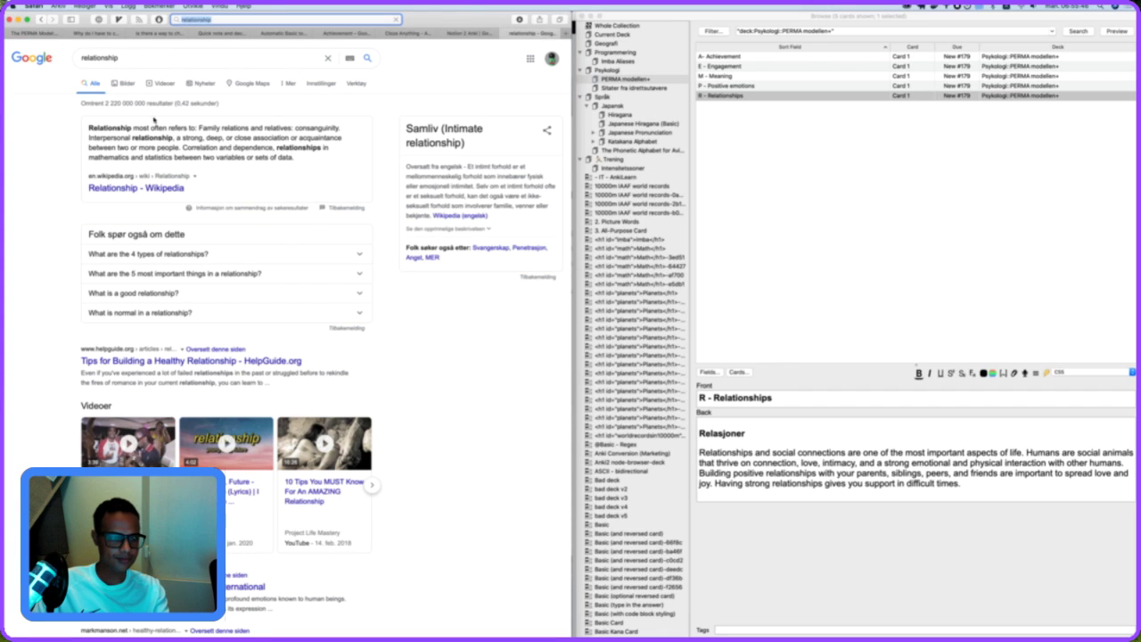
pyautogui.click(121, 83)
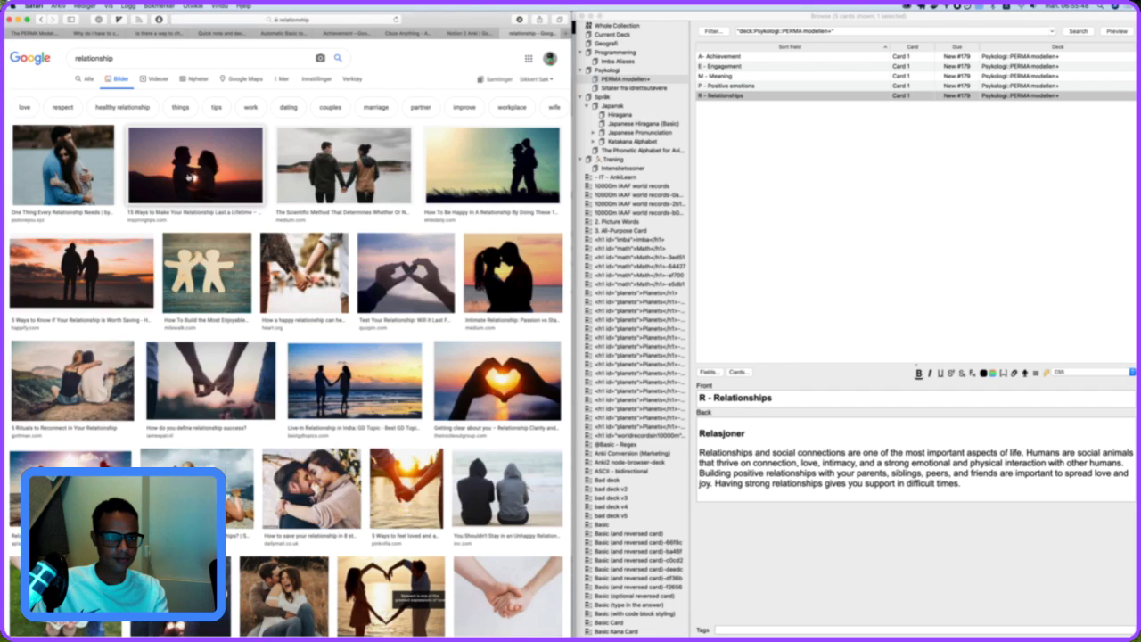
# Copy the image of two wooden figures holding hands and paste it below the front text of the Relationships card.
pyautogui.click(207, 272)
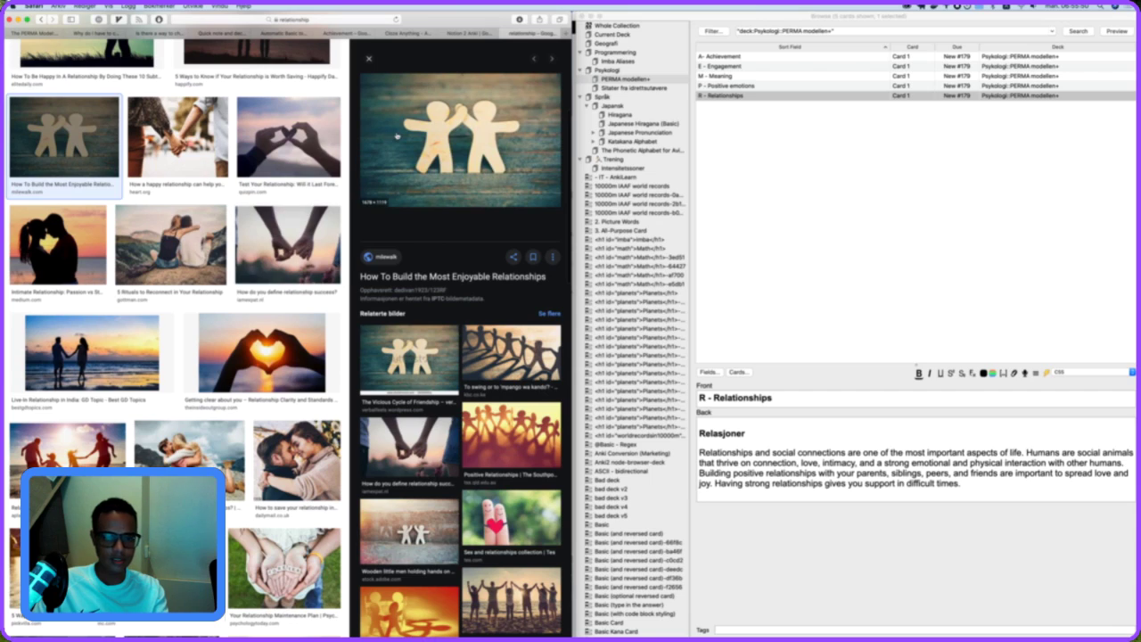
pyautogui.rightClick(399, 135)
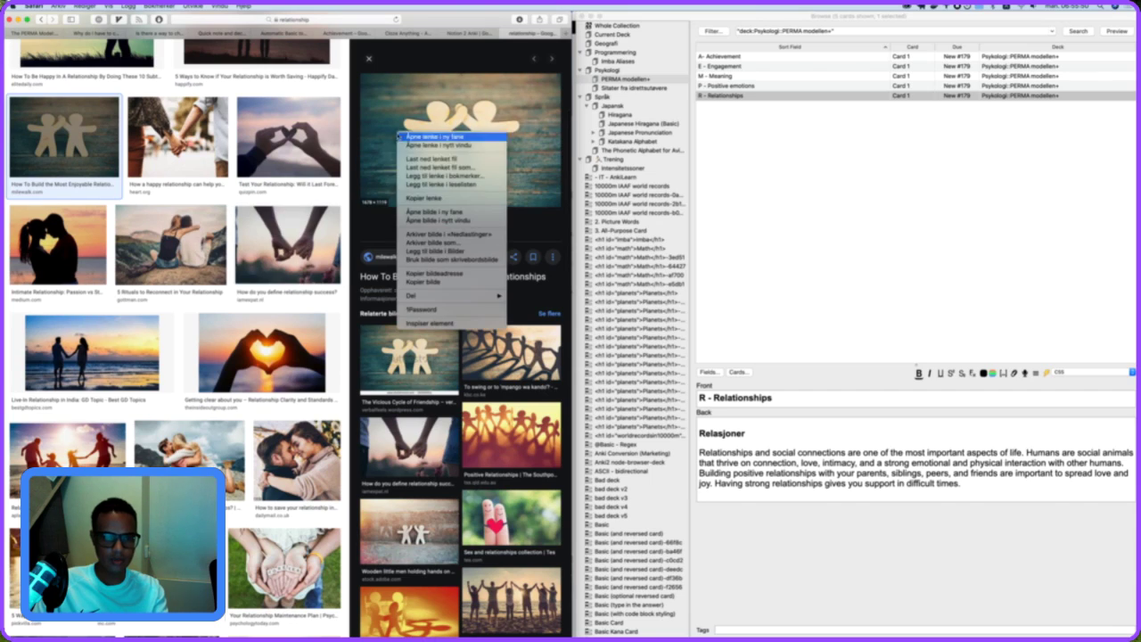
pyautogui.click(428, 282)
pyautogui.click(811, 398)
pyautogui.press('super+v')
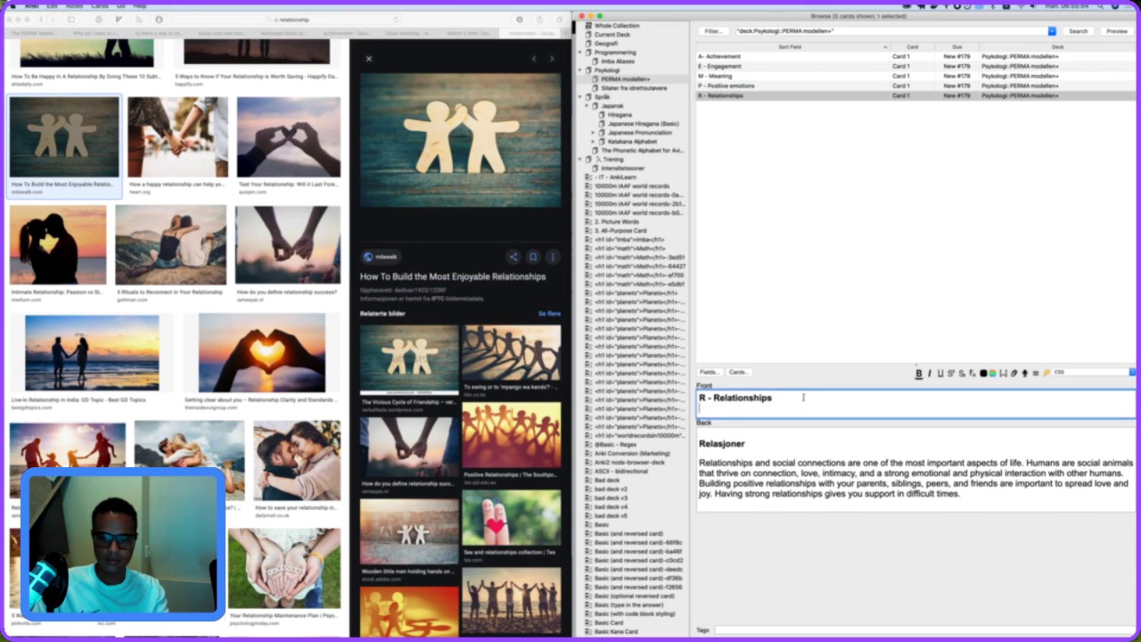
# Copy "Positive emotions" from its card's front into the image search, change it to "Positive mindset" and run the search.
pyautogui.click(738, 86)
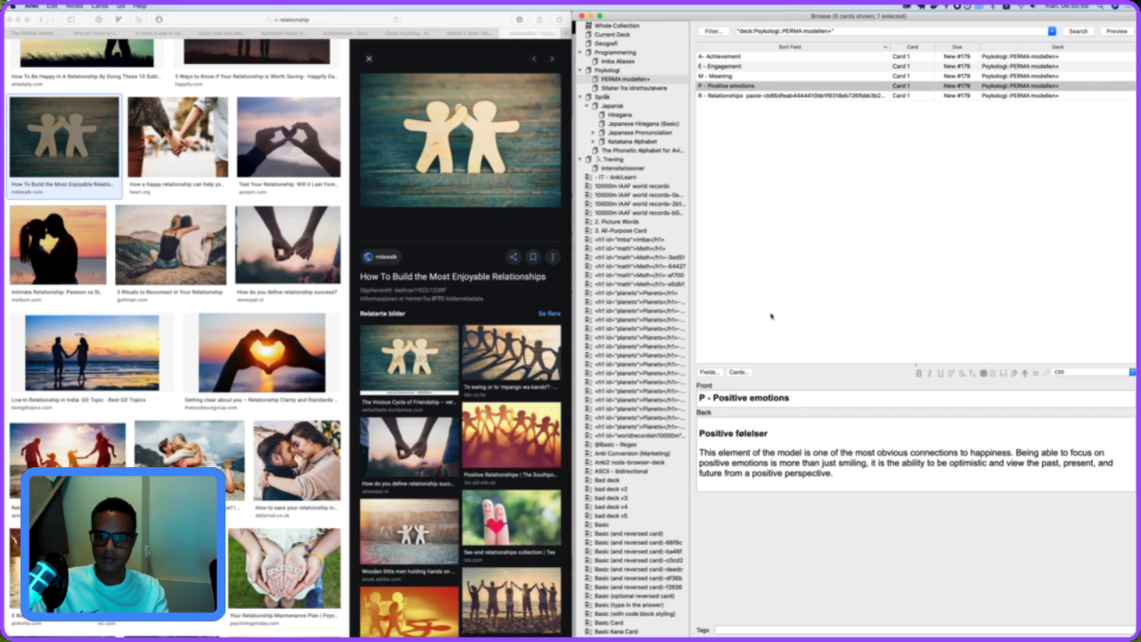
pyautogui.moveTo(799, 398); pyautogui.dragTo(714, 398)
pyautogui.press('super+c')
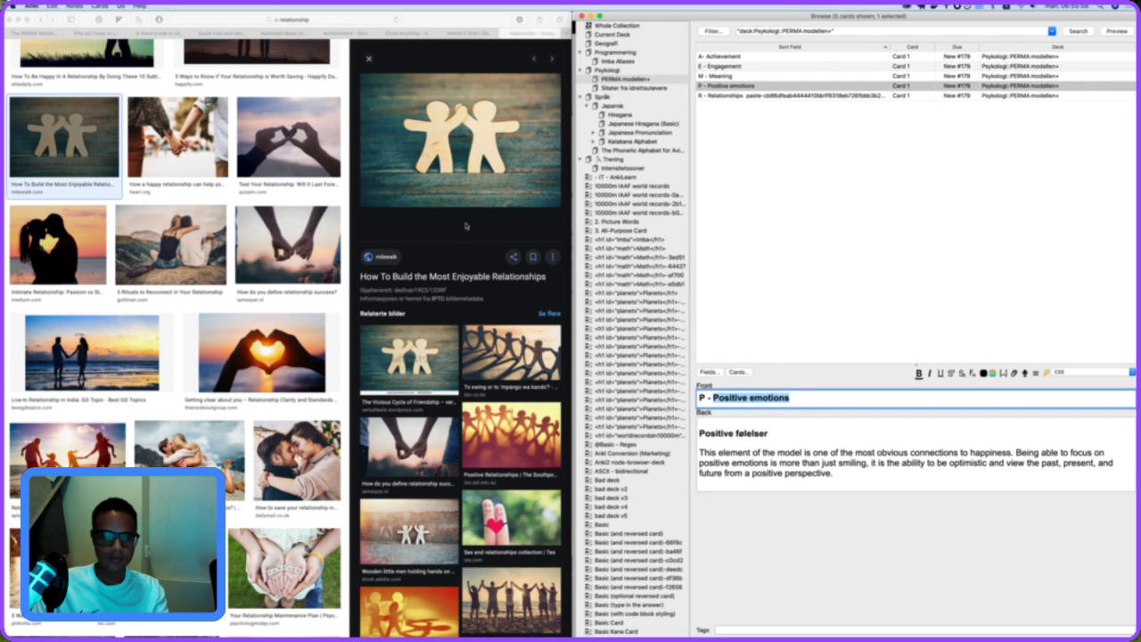
pyautogui.scroll(5, 172, 189)
pyautogui.click(182, 60)
pyautogui.press('super+a')
pyautogui.press('super+v')
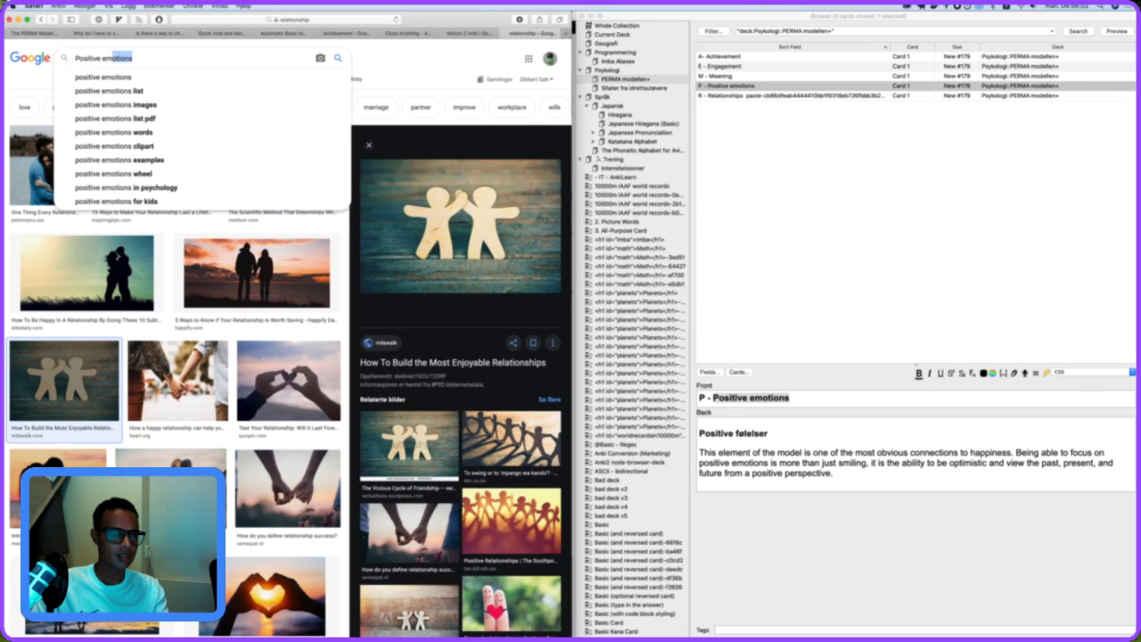
pyautogui.write('mindset')
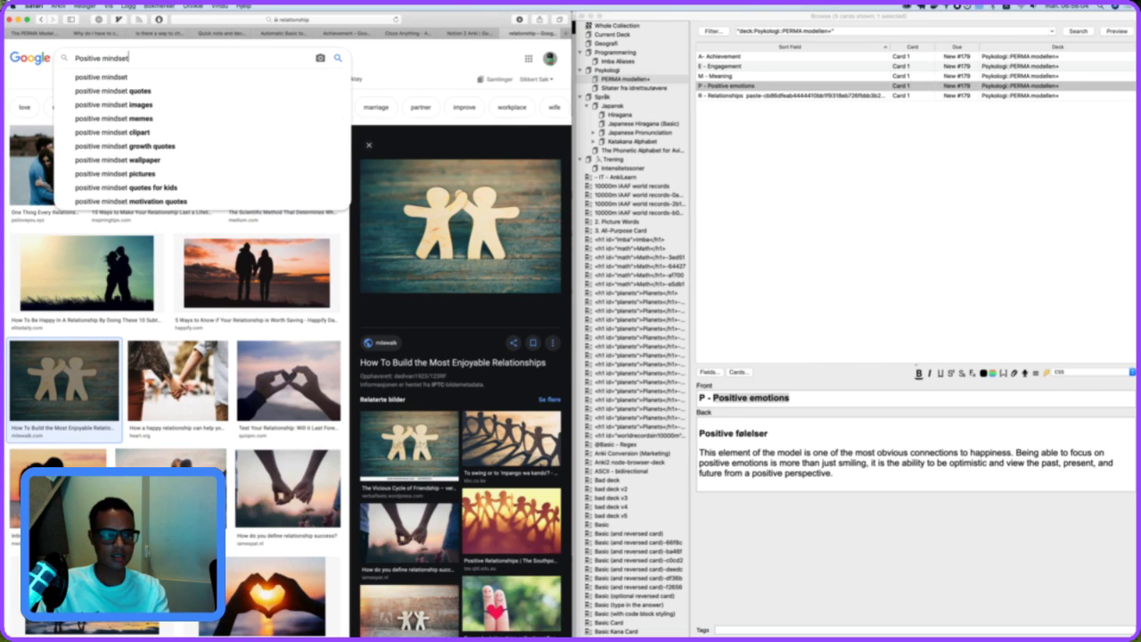
pyautogui.press('Return')
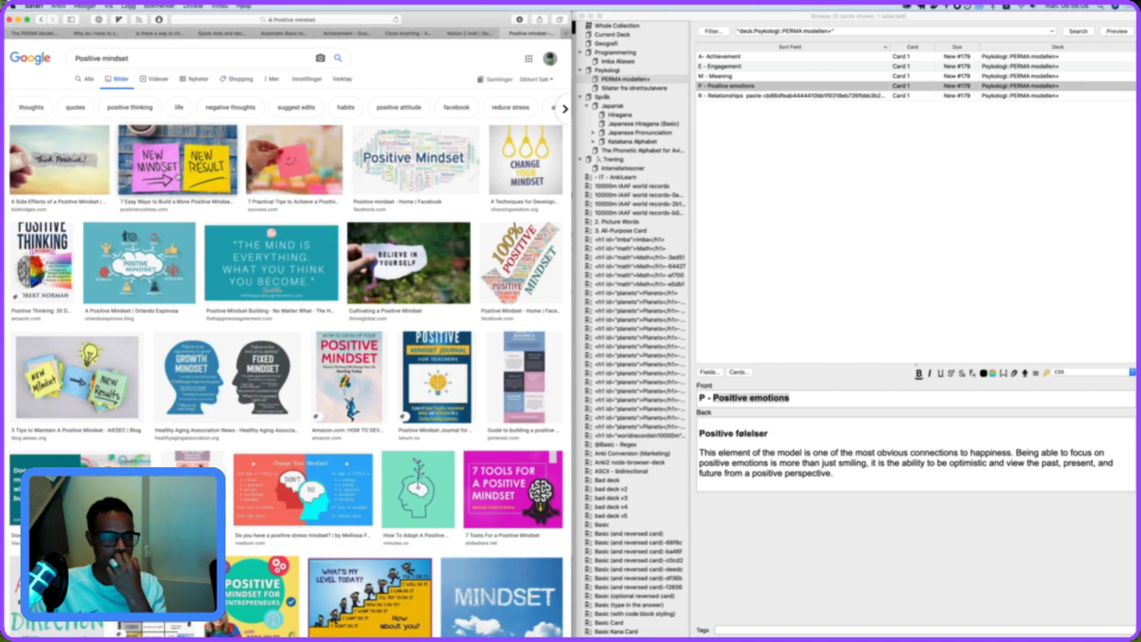
# Copy the "New Mindset, New Result" sticky-note image and paste it below the front text of the Positive emotions card.
pyautogui.click(178, 165)
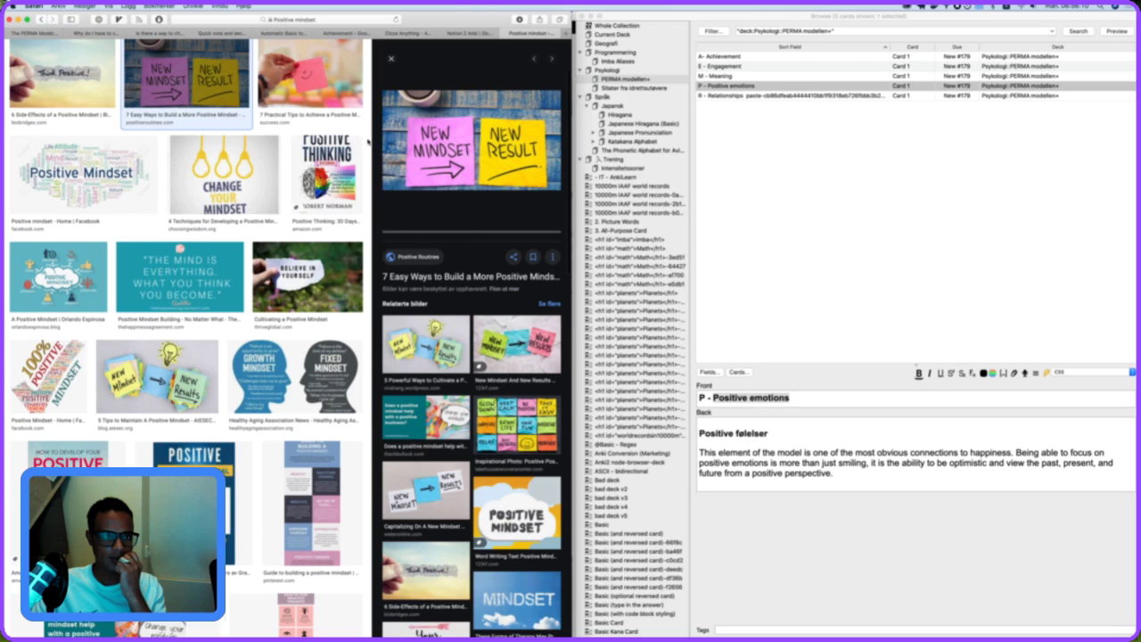
pyautogui.rightClick(482, 101)
pyautogui.click(526, 254)
pyautogui.click(826, 402)
pyautogui.click(790, 397)
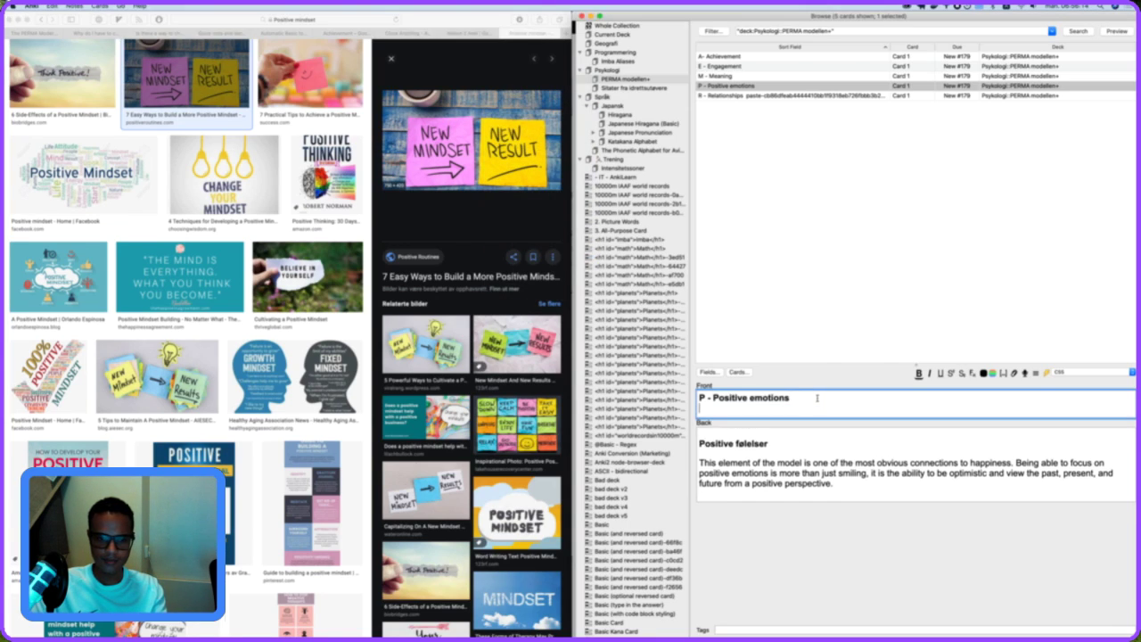
pyautogui.press('super+v')
# Copy the word "purpose" from the back of the Meaning card and search Google Images for it.
pyautogui.click(754, 77)
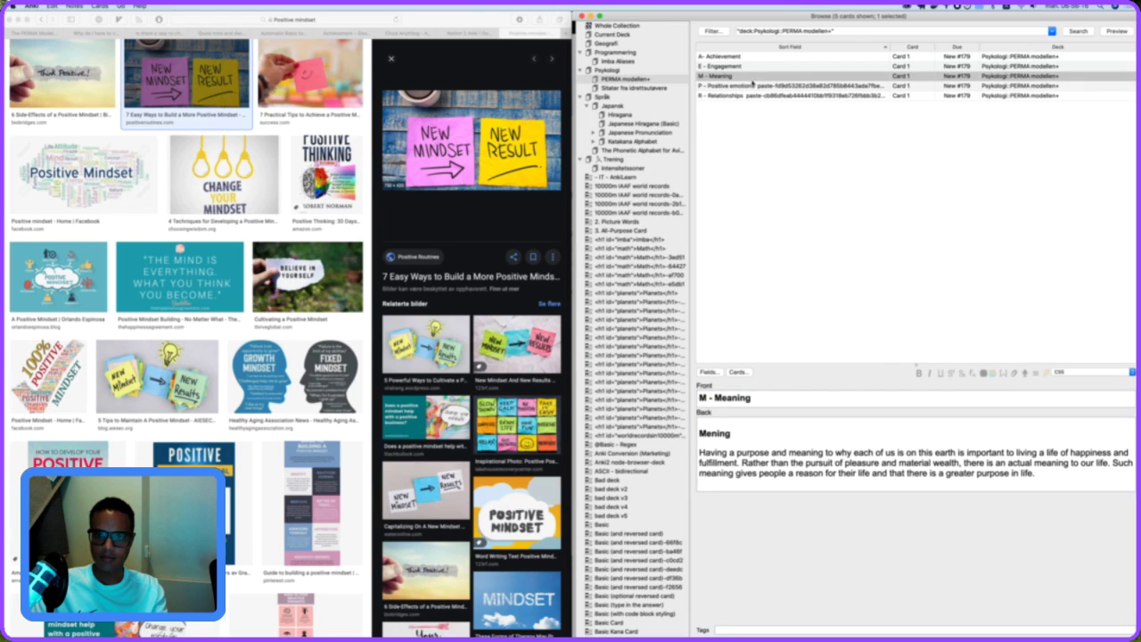
pyautogui.doubleClick(750, 452)
pyautogui.press('super+c')
pyautogui.scroll(3, 146, 55)
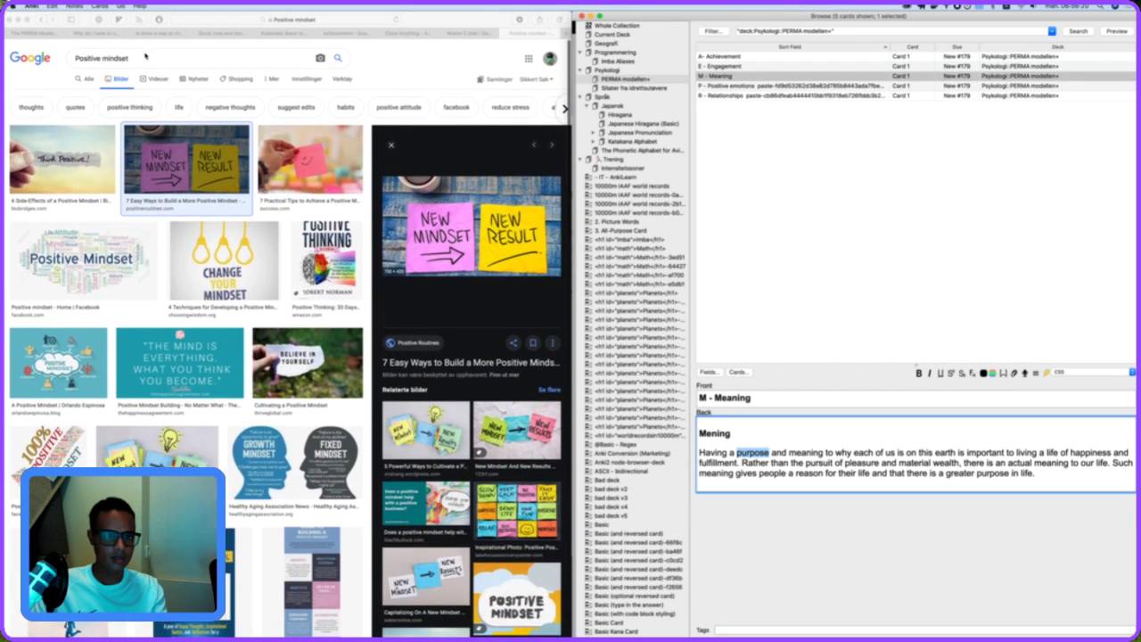
pyautogui.tripleClick(146, 55)
pyautogui.press('super+v')
pyautogui.press('Return')
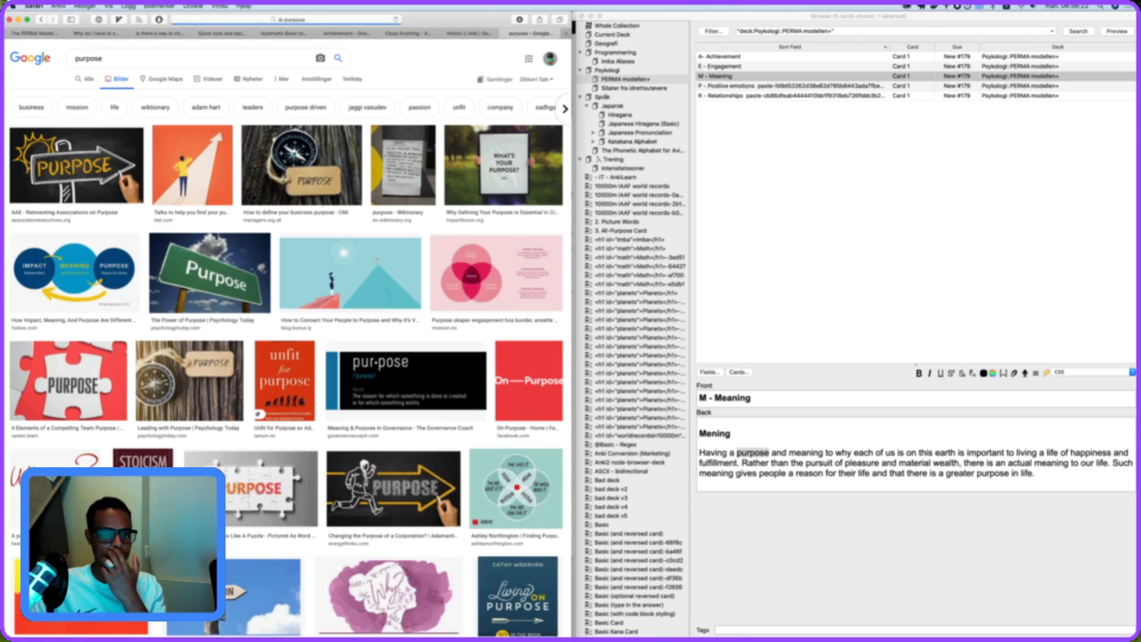
# Copy the TED Talks illustration of a person facing a rising arrow and paste it below the Meaning card's front text.
pyautogui.click(192, 165)
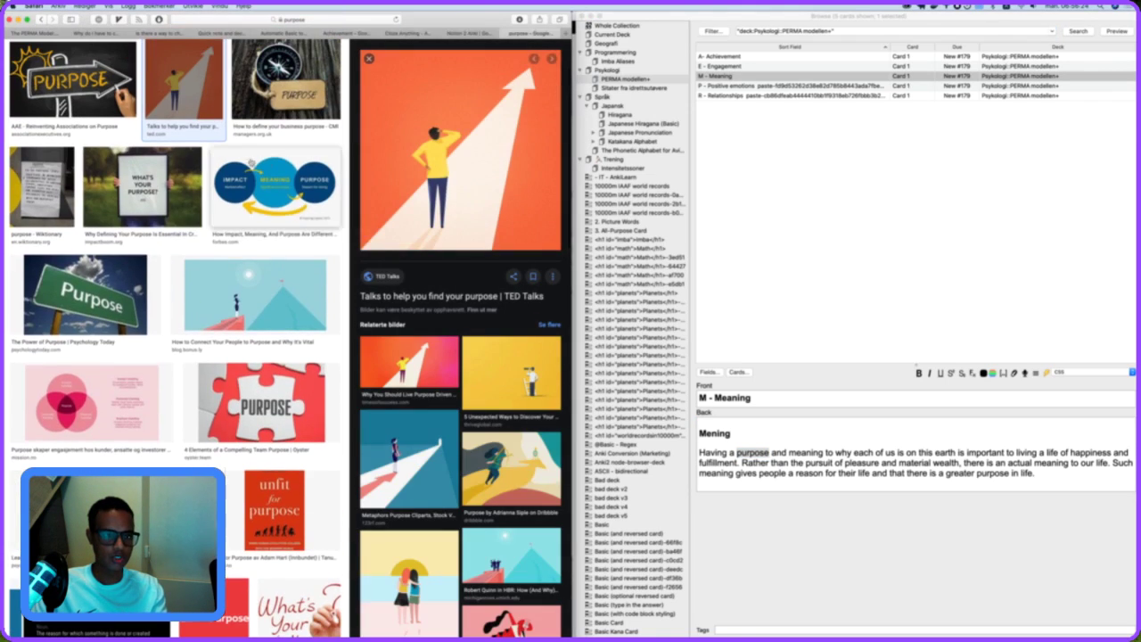
pyautogui.rightClick(482, 117)
pyautogui.click(504, 266)
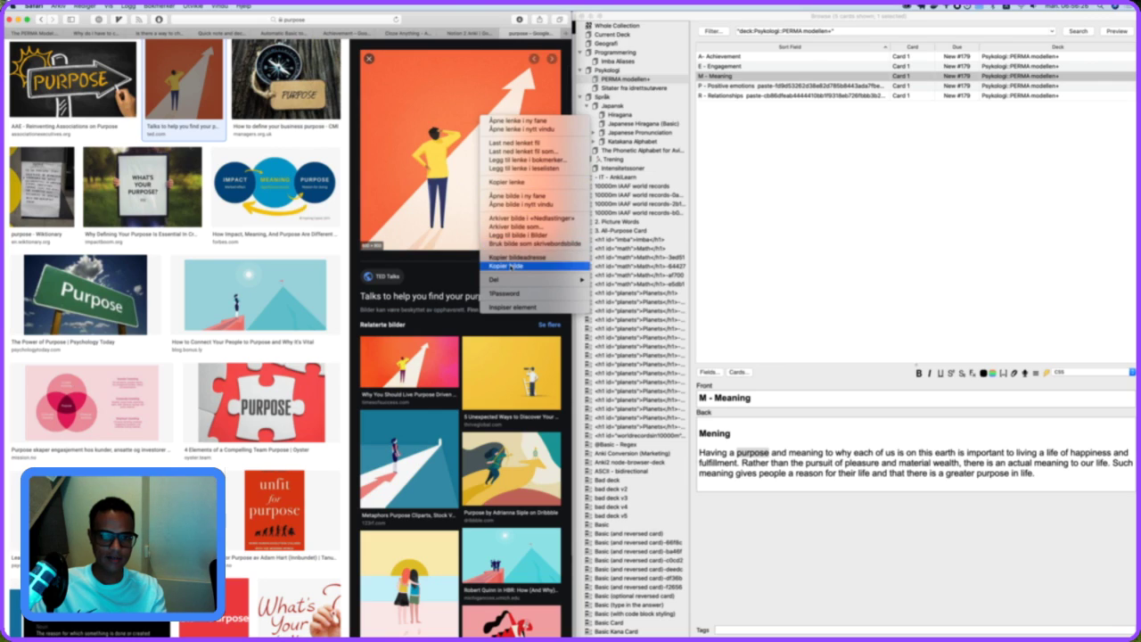
pyautogui.click(783, 403)
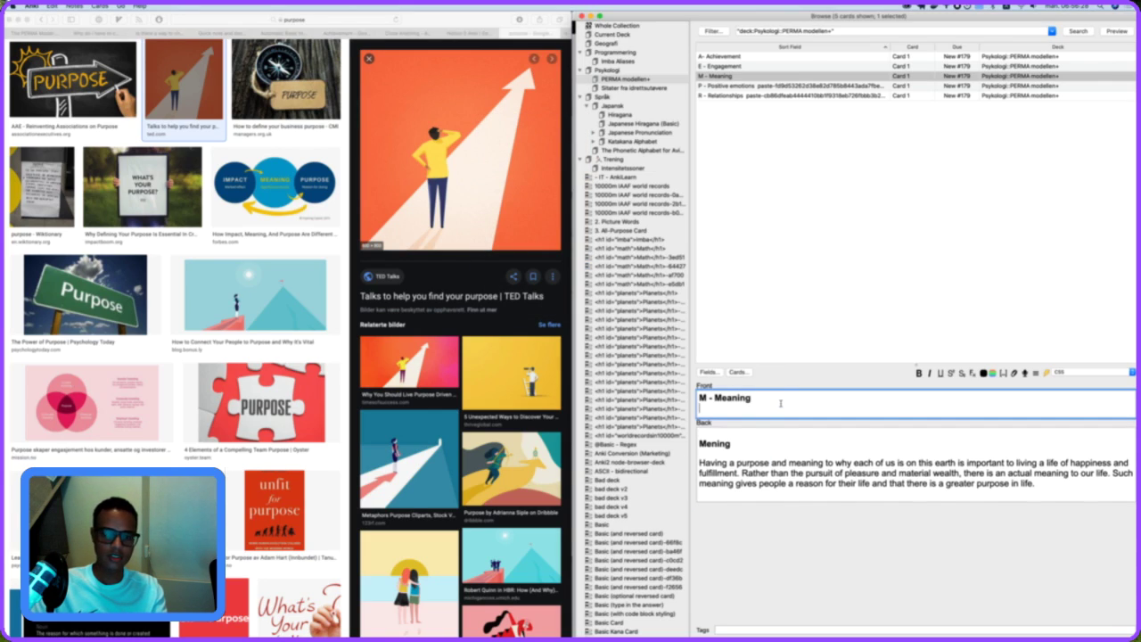
pyautogui.press('super+v')
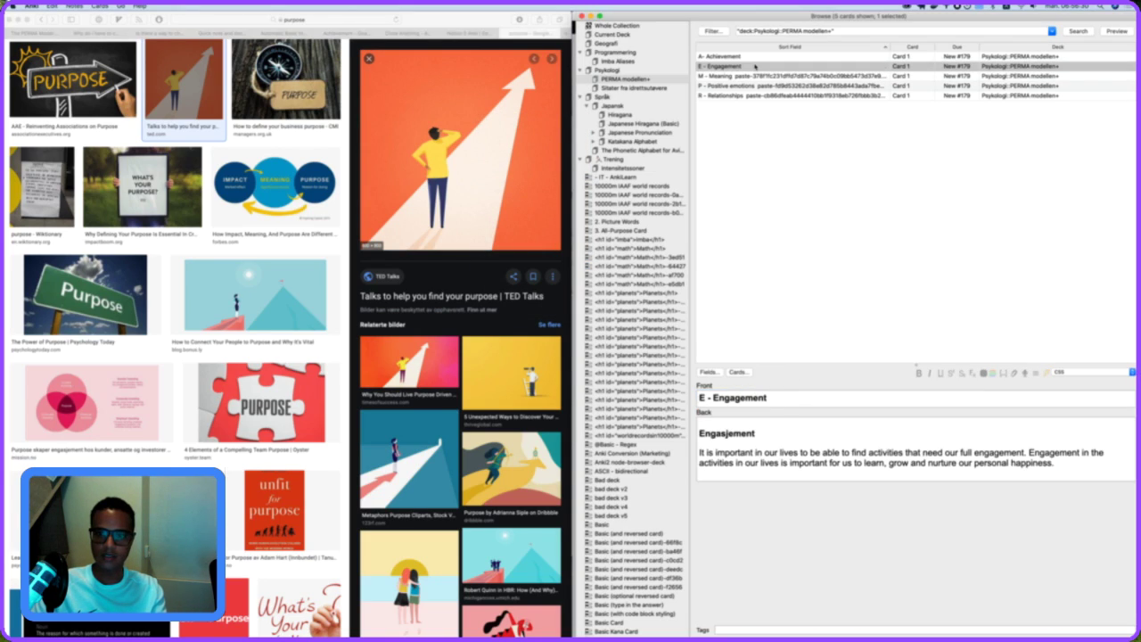
# Copy "Engasjement" from the back of the Engagement card and search Google Images for it.
pyautogui.doubleClick(751, 398)
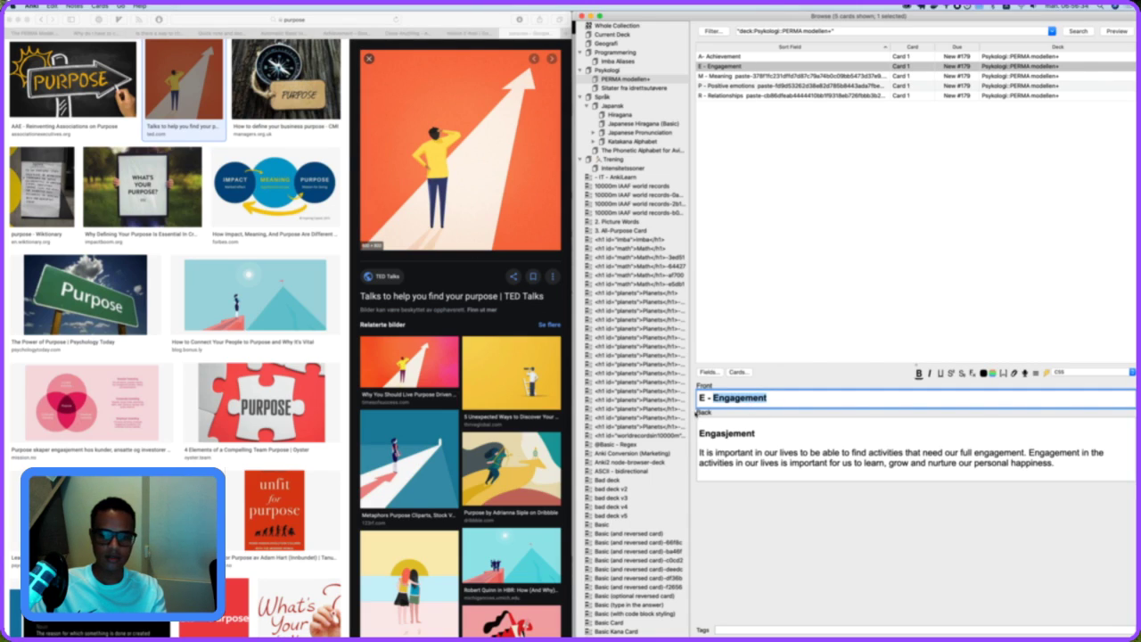
pyautogui.doubleClick(724, 433)
pyautogui.press('super+c')
pyautogui.scroll(3, 208, 121)
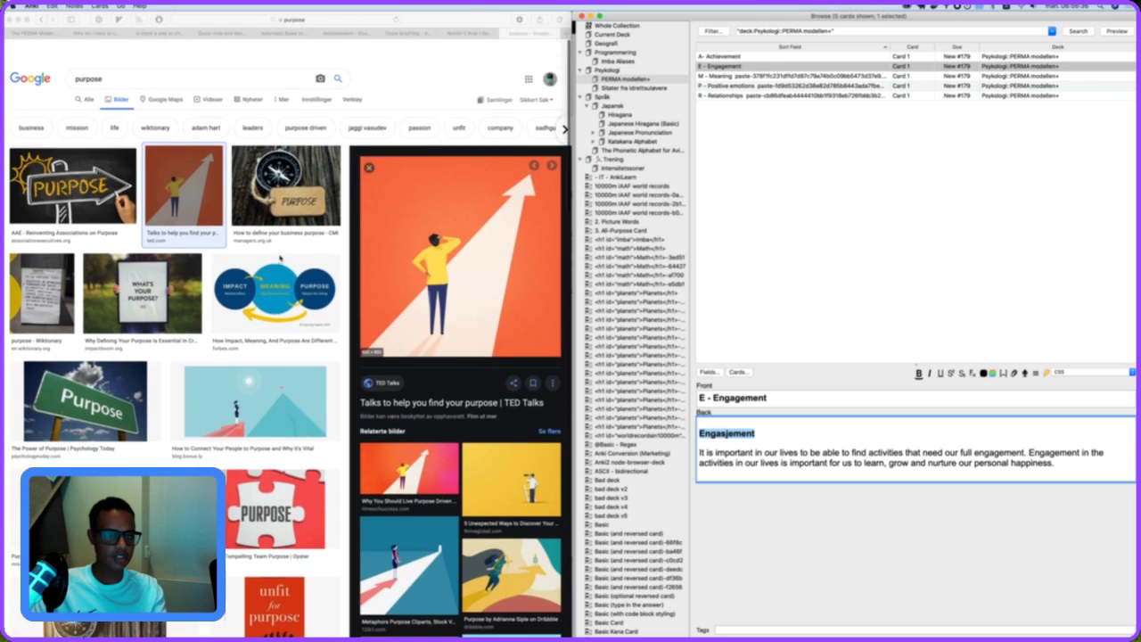
pyautogui.click(201, 60)
pyautogui.press('super+a')
pyautogui.press('super+v')
pyautogui.press('Return')
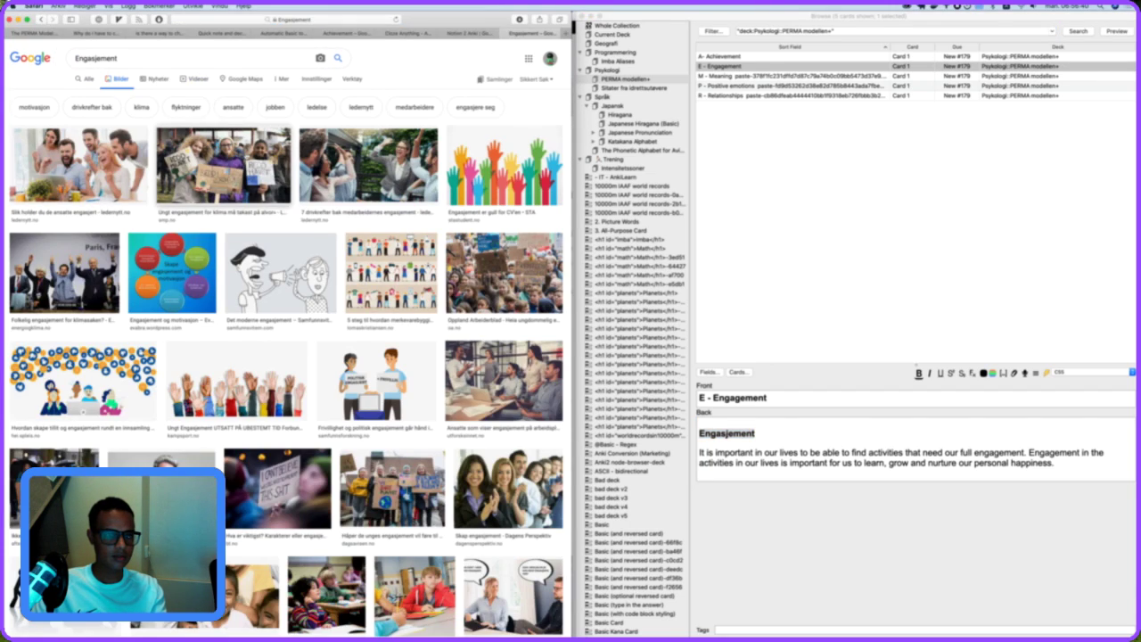
# Copy the photo of three girls holding climate protest signs and paste it below the Engagement card's front text.
pyautogui.click(272, 166)
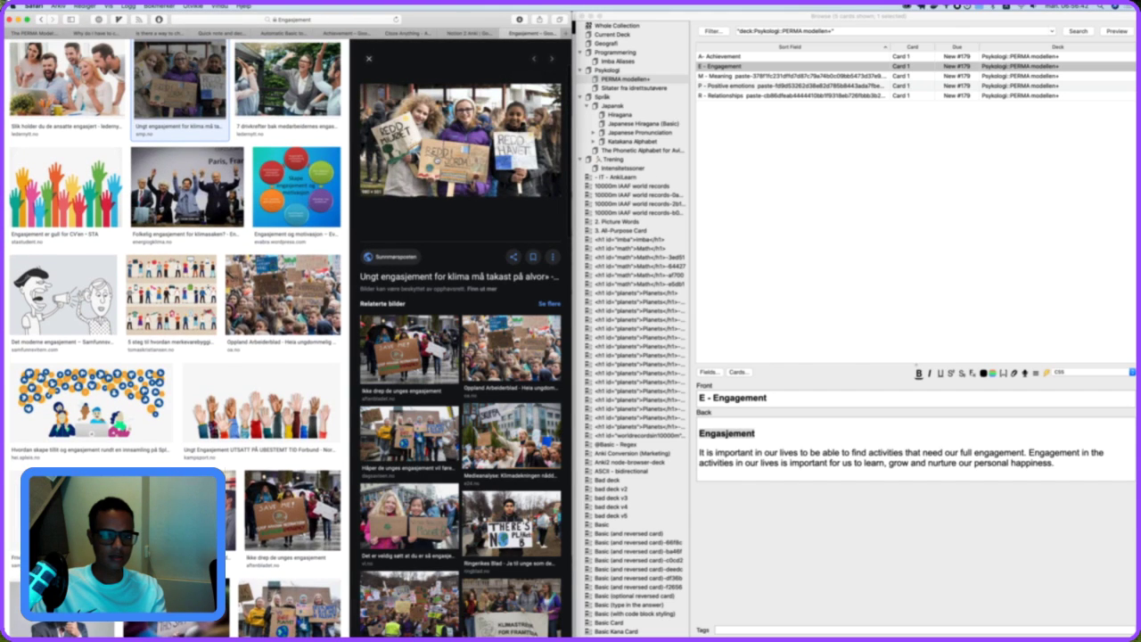
pyautogui.rightClick(434, 153)
pyautogui.click(491, 307)
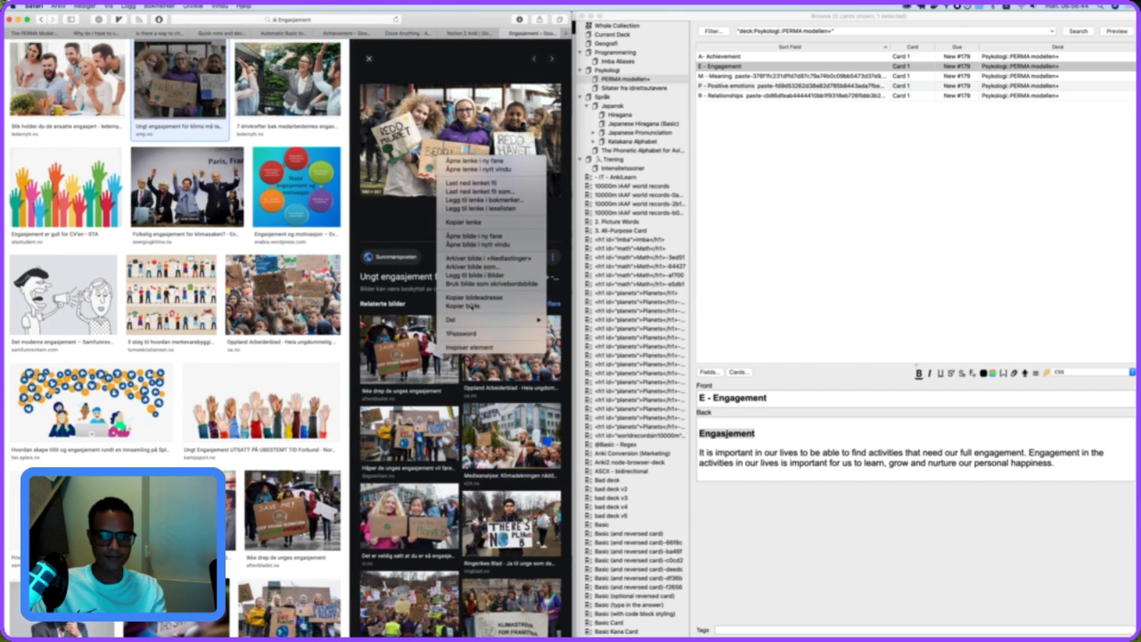
pyautogui.click(784, 398)
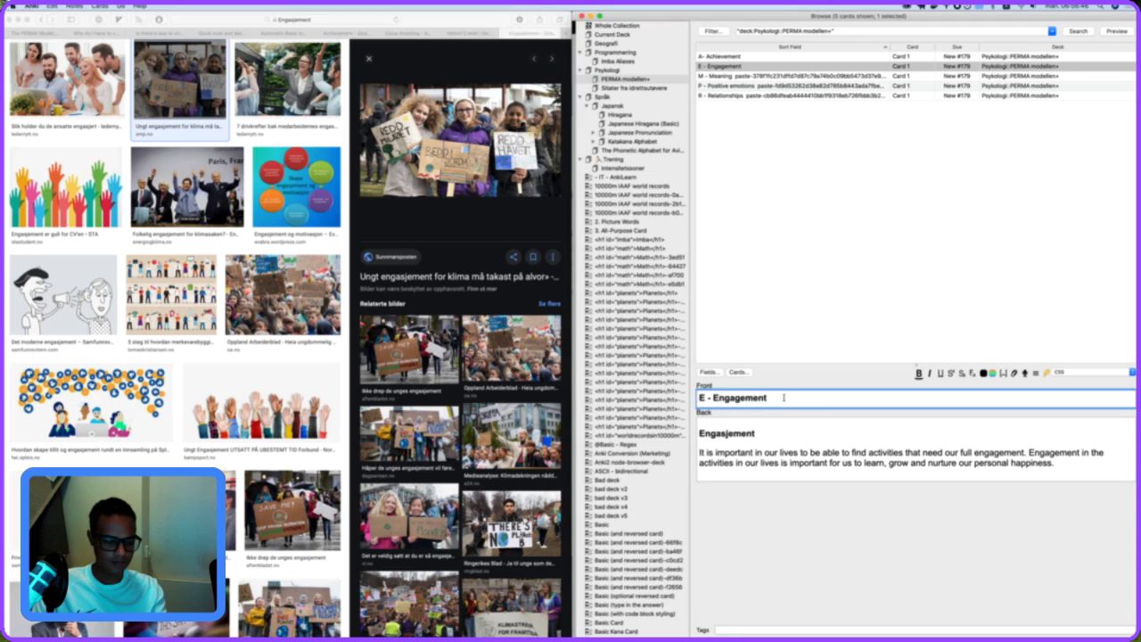
pyautogui.press('Return')
pyautogui.press('super+v')
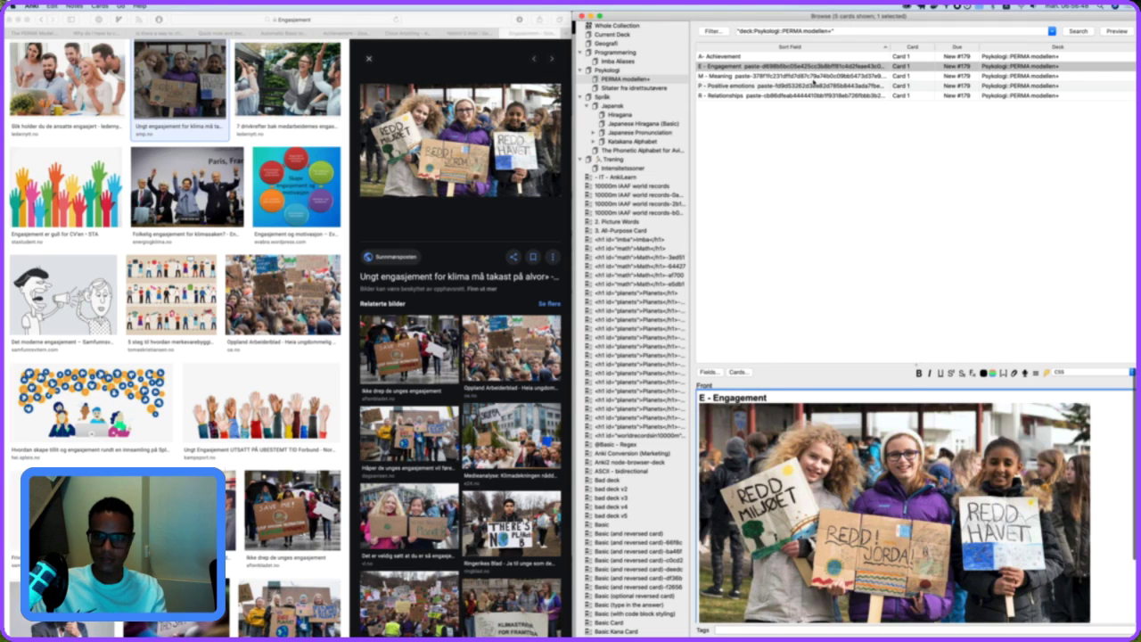
# Copy "Oppnåelse" from the back of the Achievement card and search Google Images for it.
pyautogui.click(769, 56)
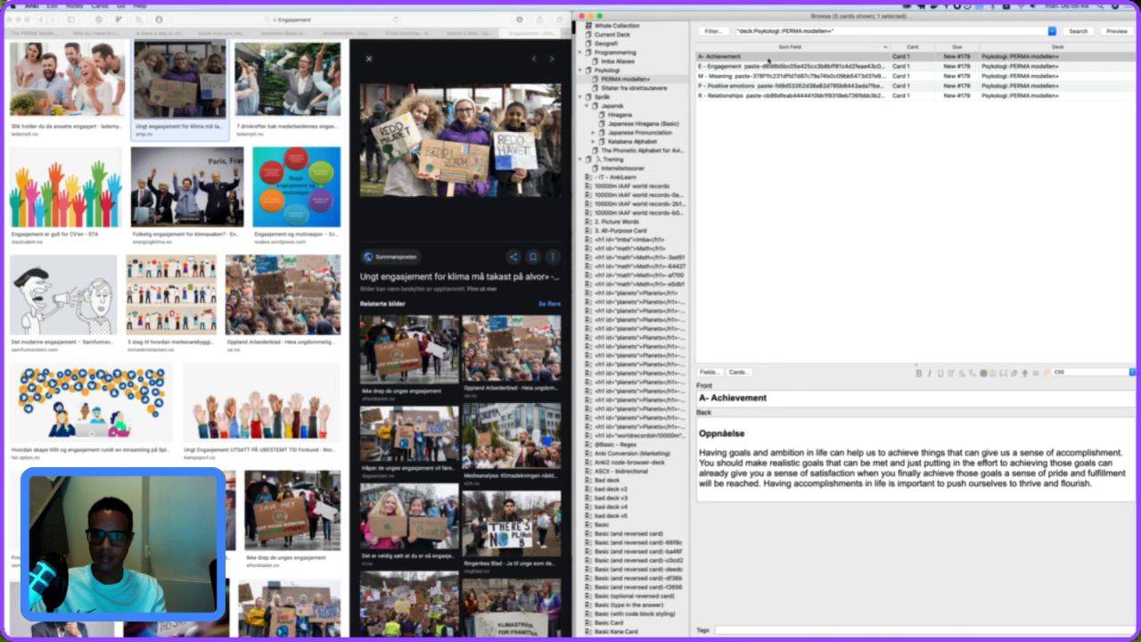
pyautogui.doubleClick(727, 433)
pyautogui.press('super+c')
pyautogui.scroll(3, 211, 67)
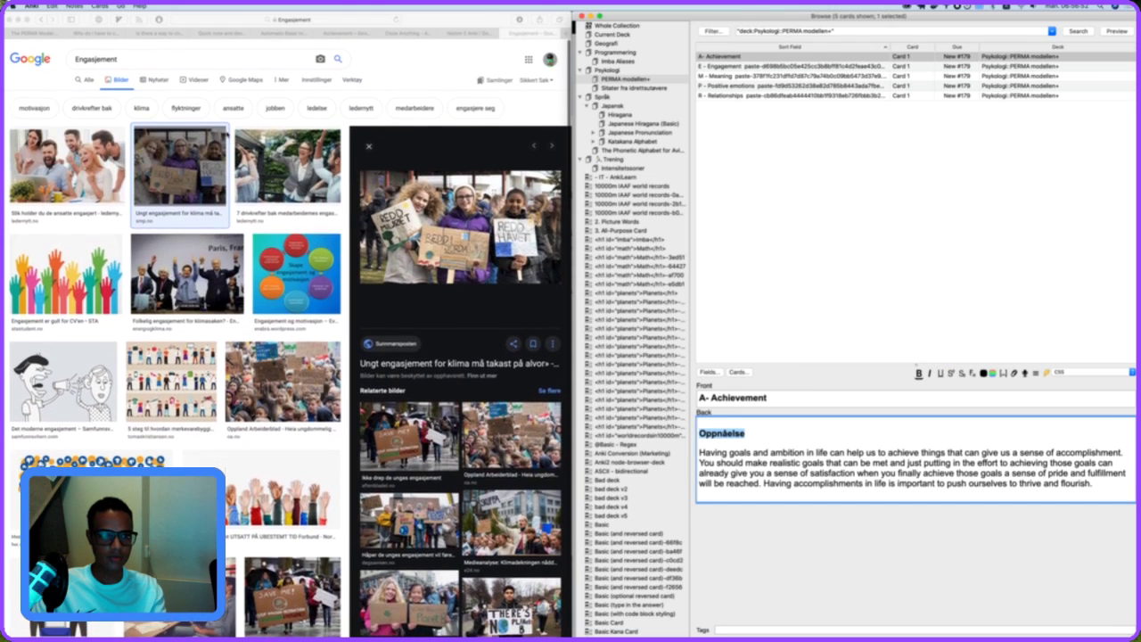
pyautogui.click(211, 64)
pyautogui.press('super+a')
pyautogui.press('super+v')
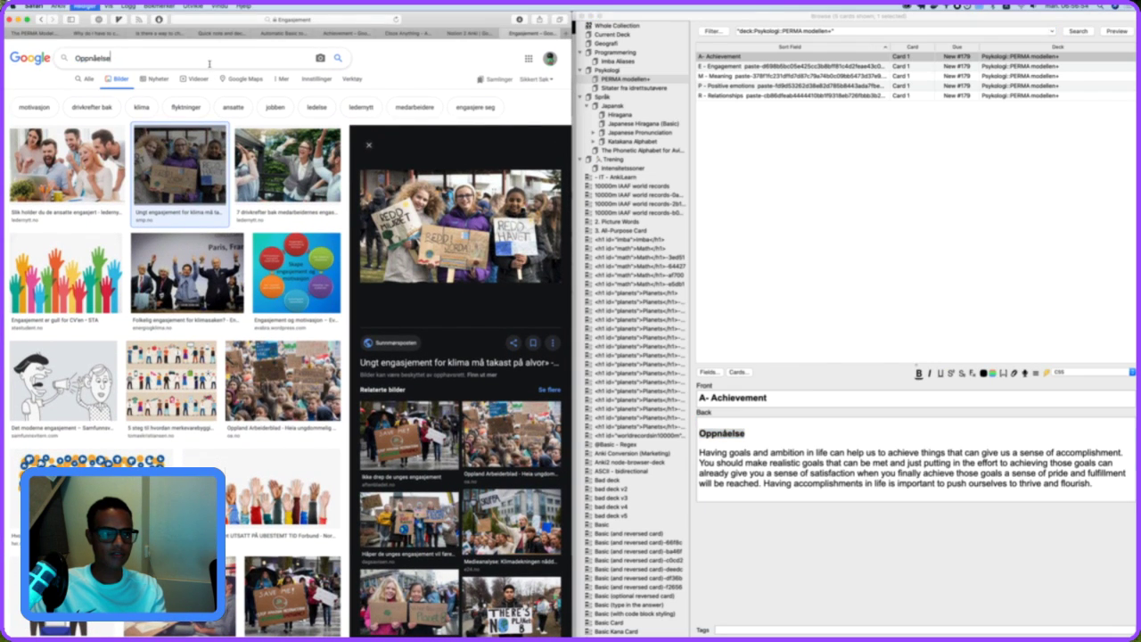
pyautogui.press('Return')
# Browse the image results and copy the Pixers picture of silhouettes climbing rising blue bars.
pyautogui.click(285, 165)
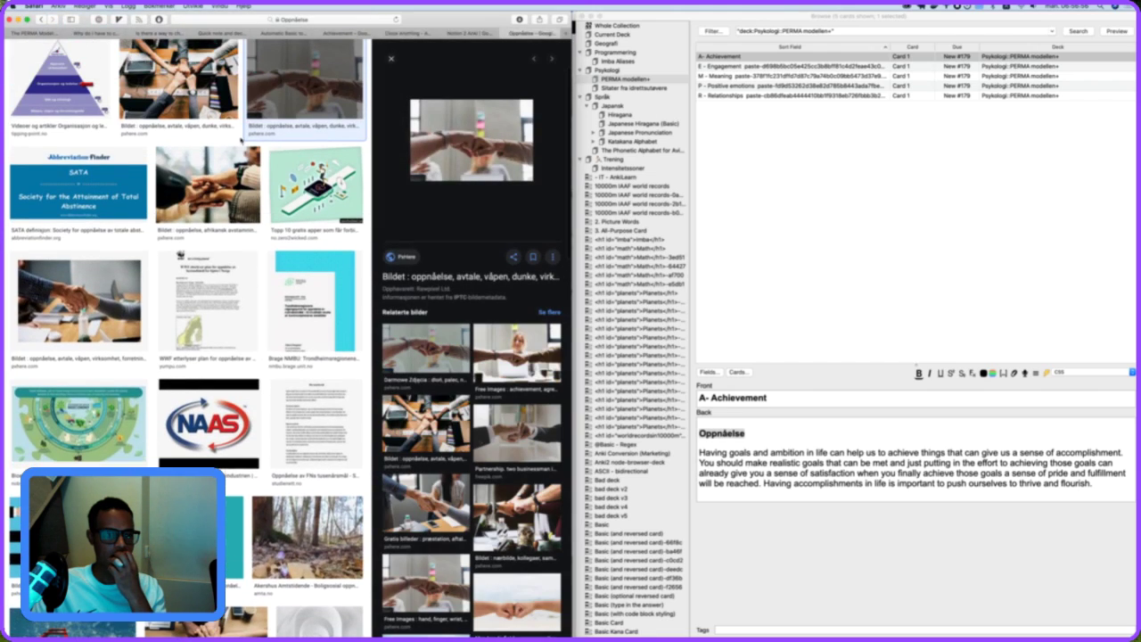
pyautogui.scroll(3, 249, 161)
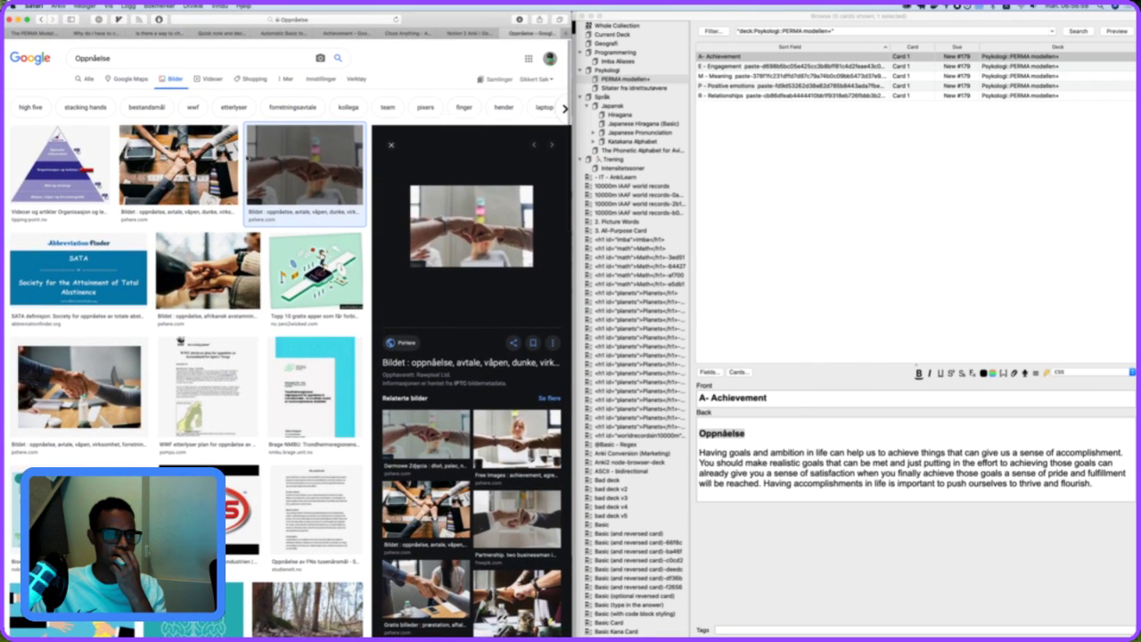
pyautogui.scroll(-1, 250, 161)
pyautogui.scroll(-5, 247, 158)
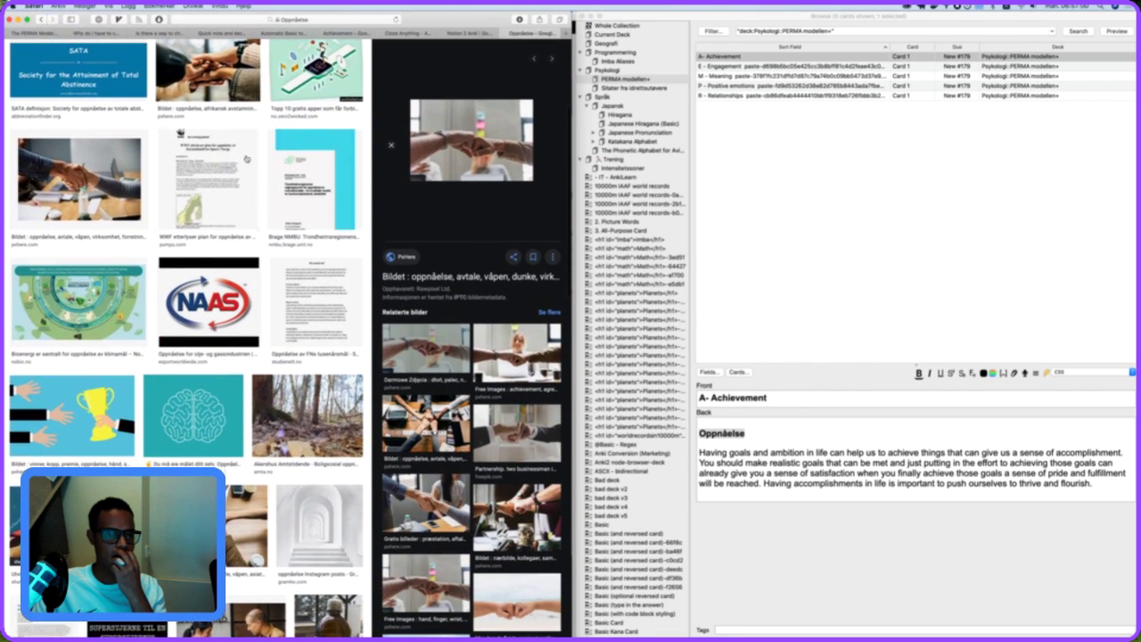
pyautogui.scroll(-5, 247, 159)
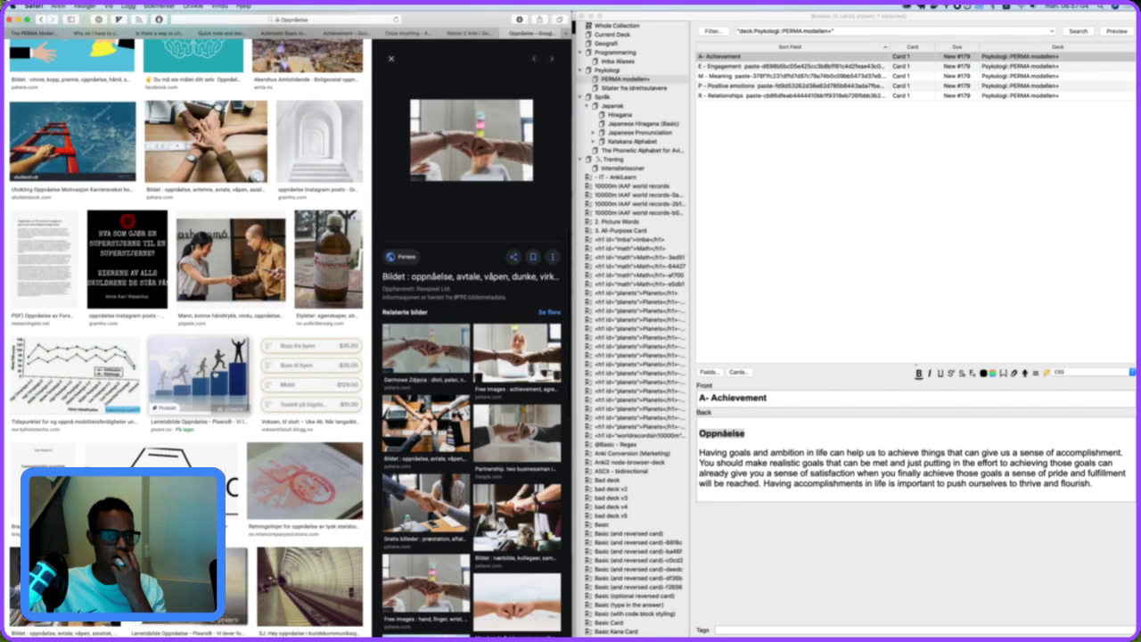
pyautogui.click(198, 370)
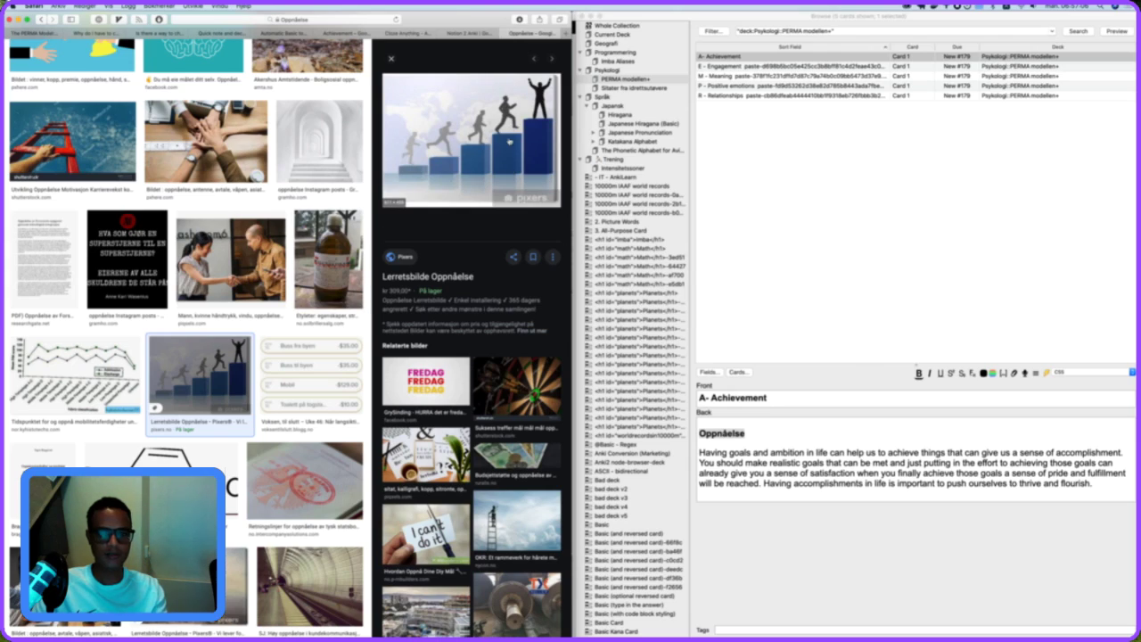
pyautogui.rightClick(512, 126)
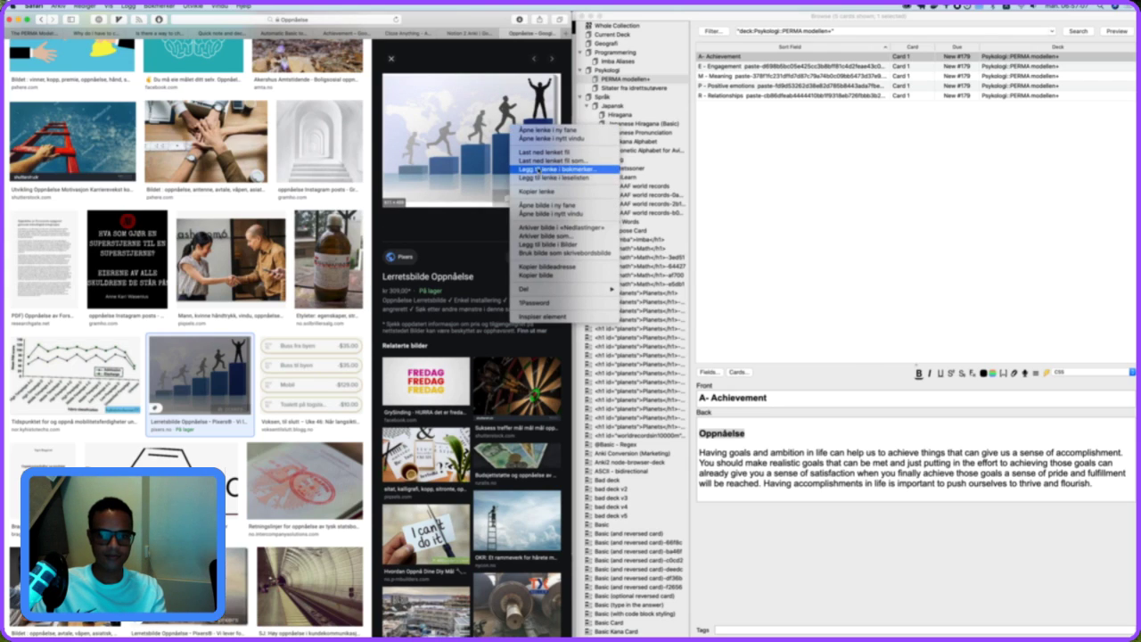
pyautogui.click(551, 275)
# Paste the copied picture on a new line below the Achievement card's front text.
pyautogui.click(786, 400)
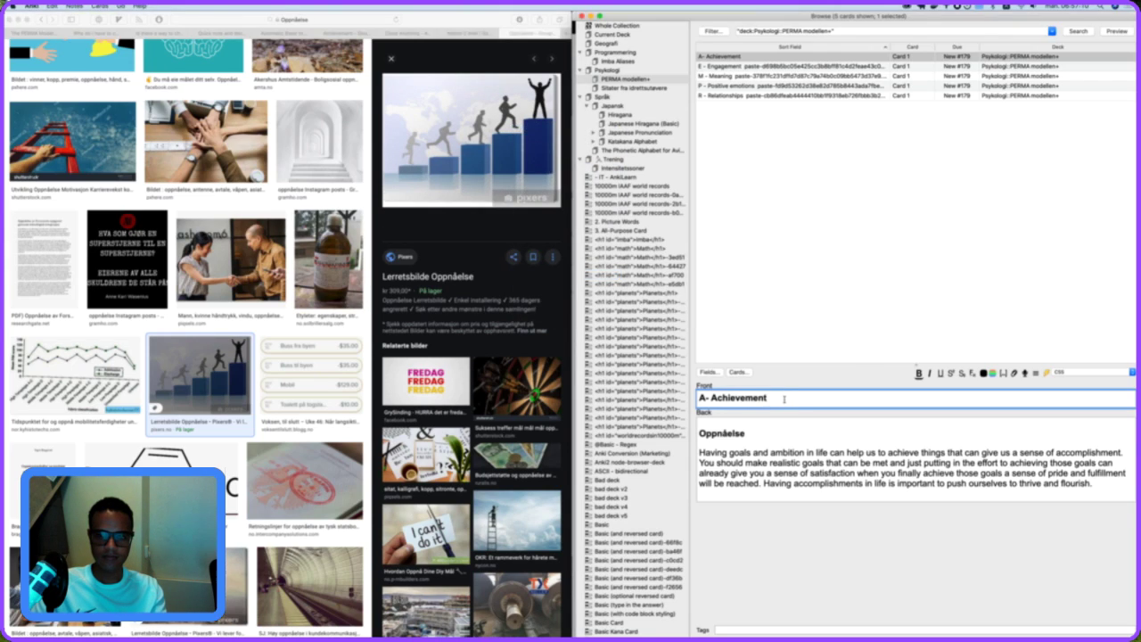
pyautogui.press('Return')
pyautogui.press('super+v')
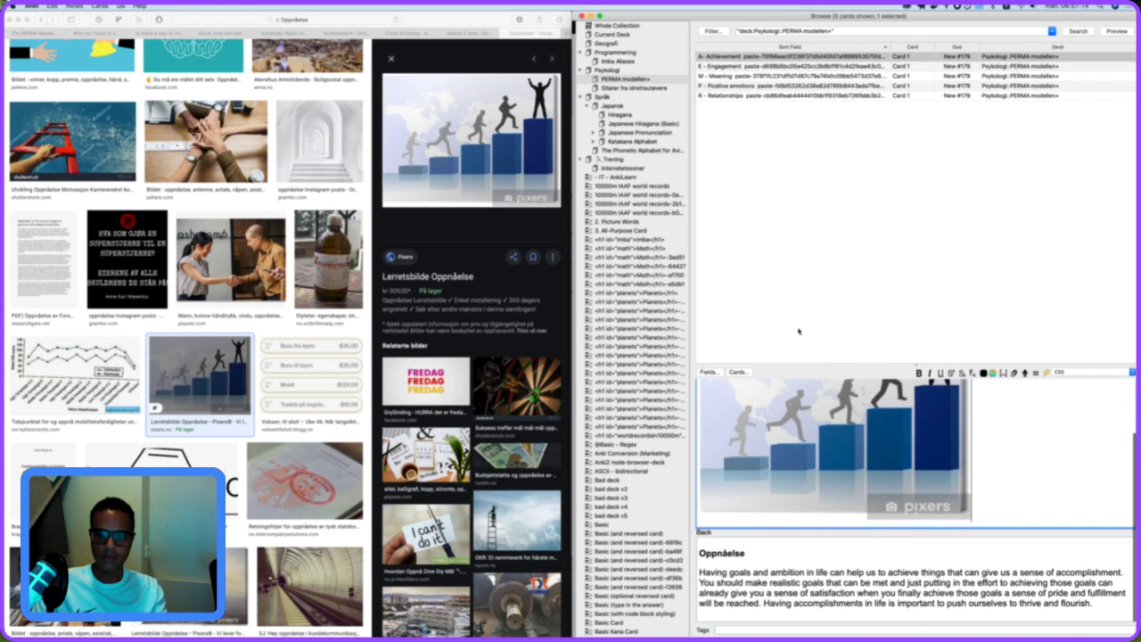
pyautogui.scroll(3, 807, 390)
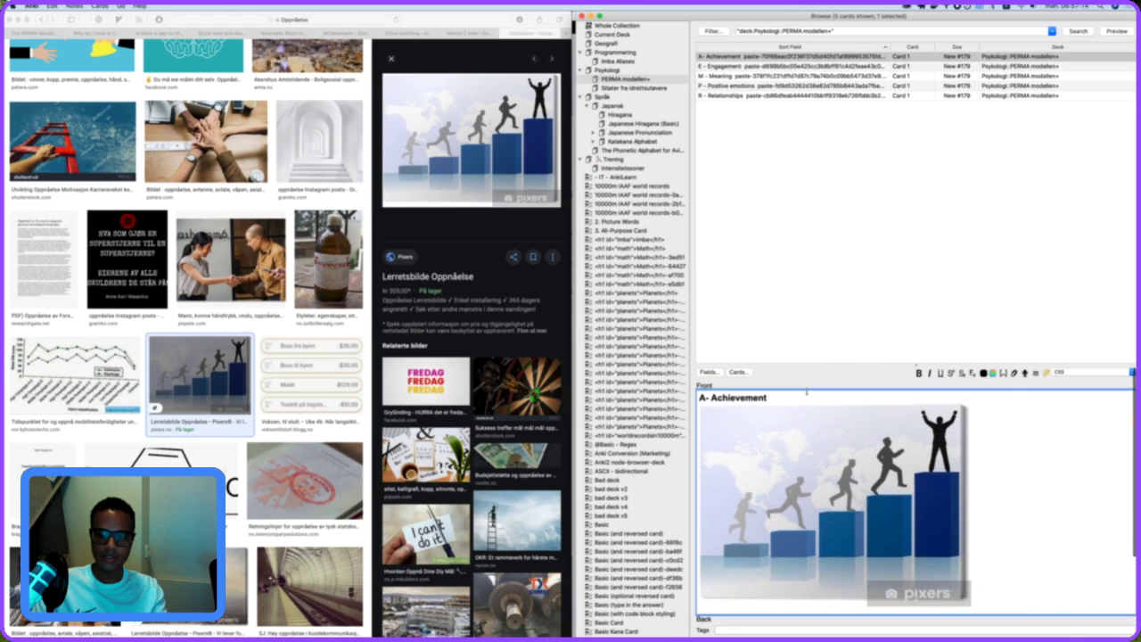
pyautogui.click(421, 226)
pyautogui.scroll(10, 421, 226)
pyautogui.click(729, 184)
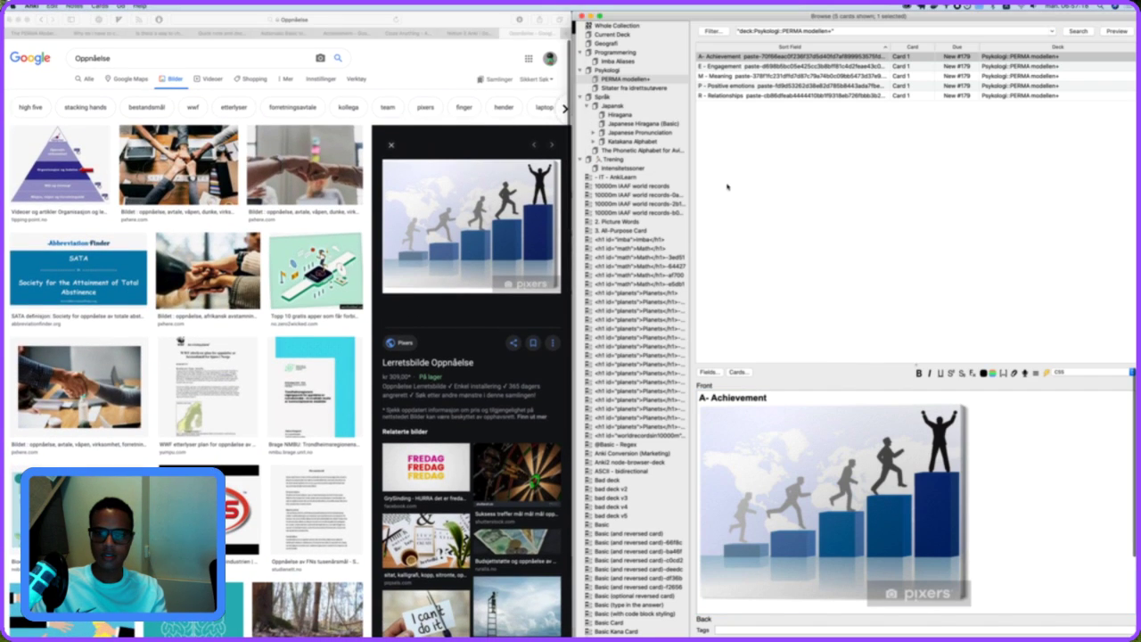
# Change the Relationships card's note type to Cloze and make "Relationships" in its label a c1 cloze deletion.
pyautogui.rightClick(744, 97)
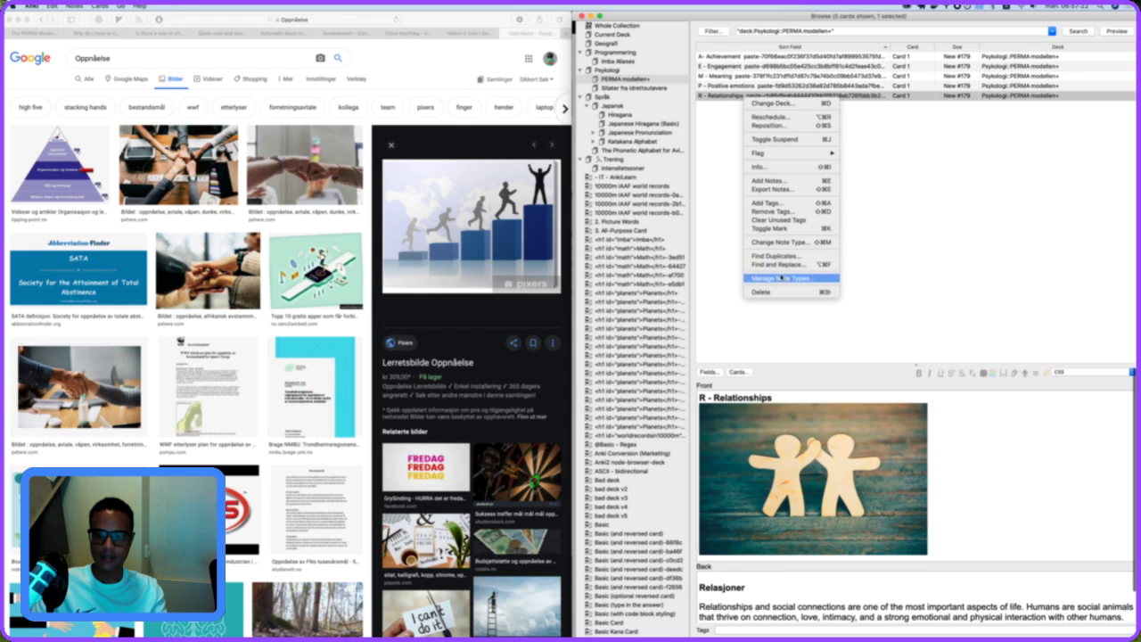
pyautogui.click(783, 242)
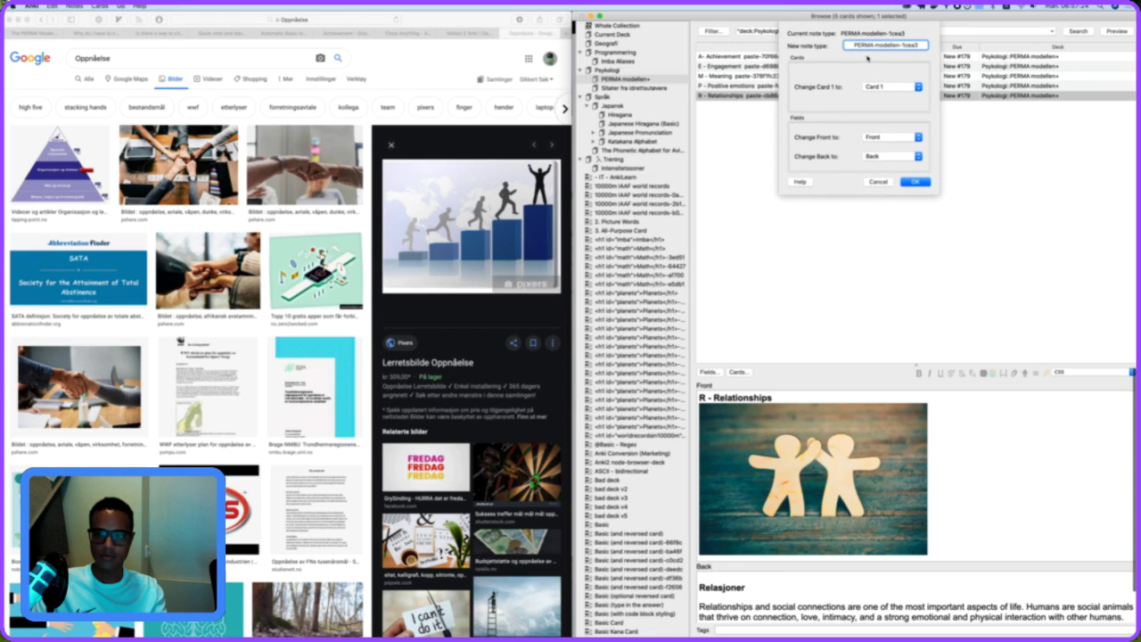
pyautogui.click(870, 46)
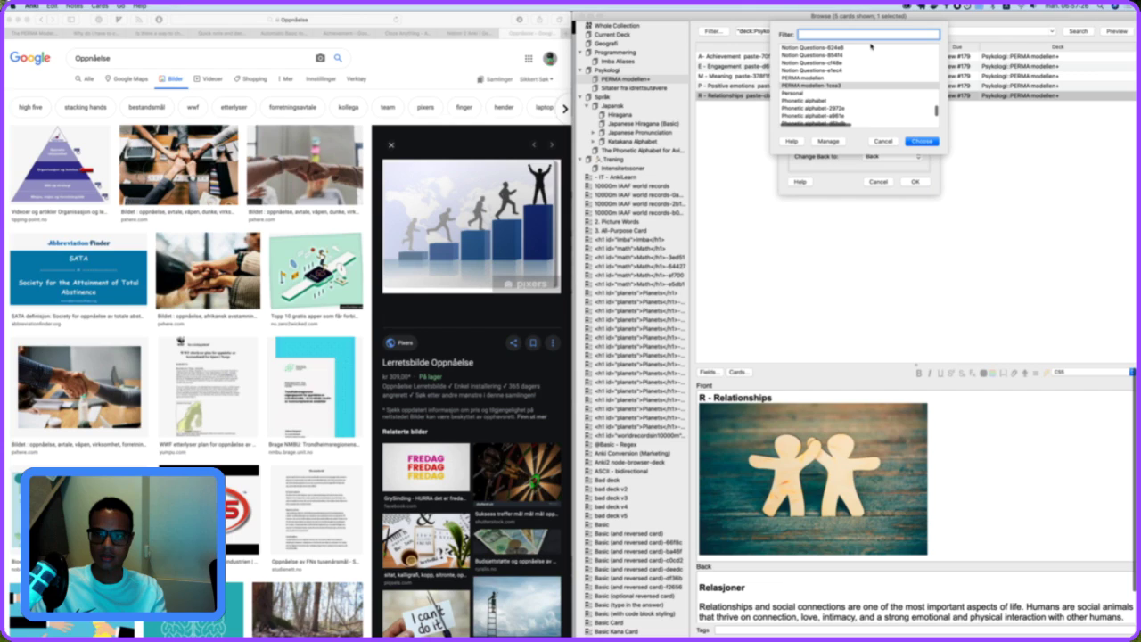
pyautogui.scroll(-10, 816, 86)
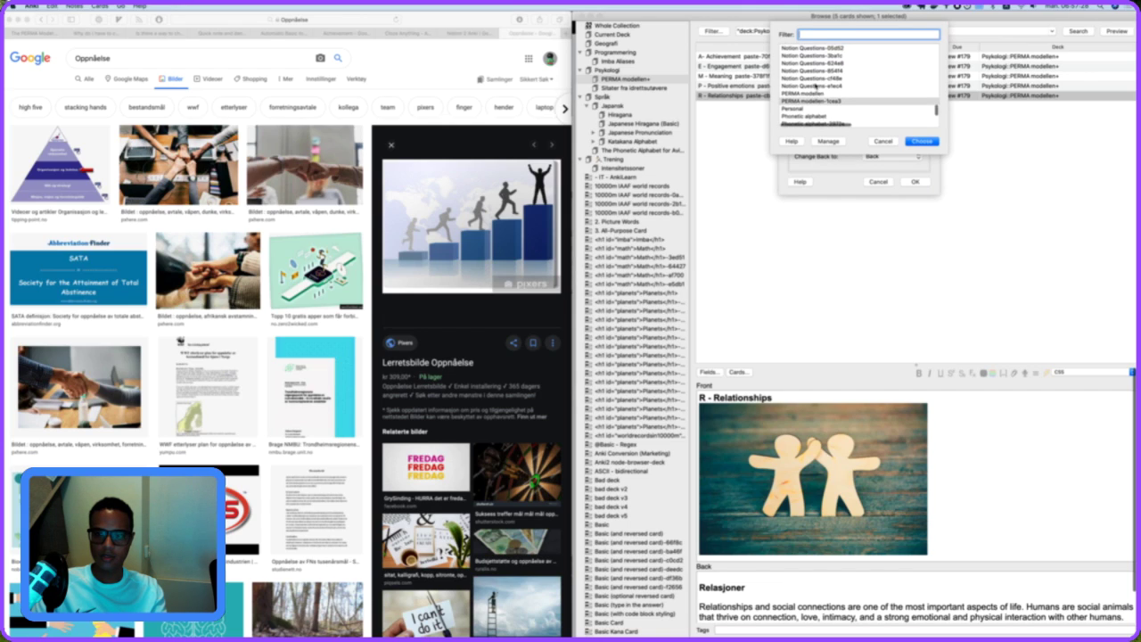
pyautogui.scroll(-1, 816, 86)
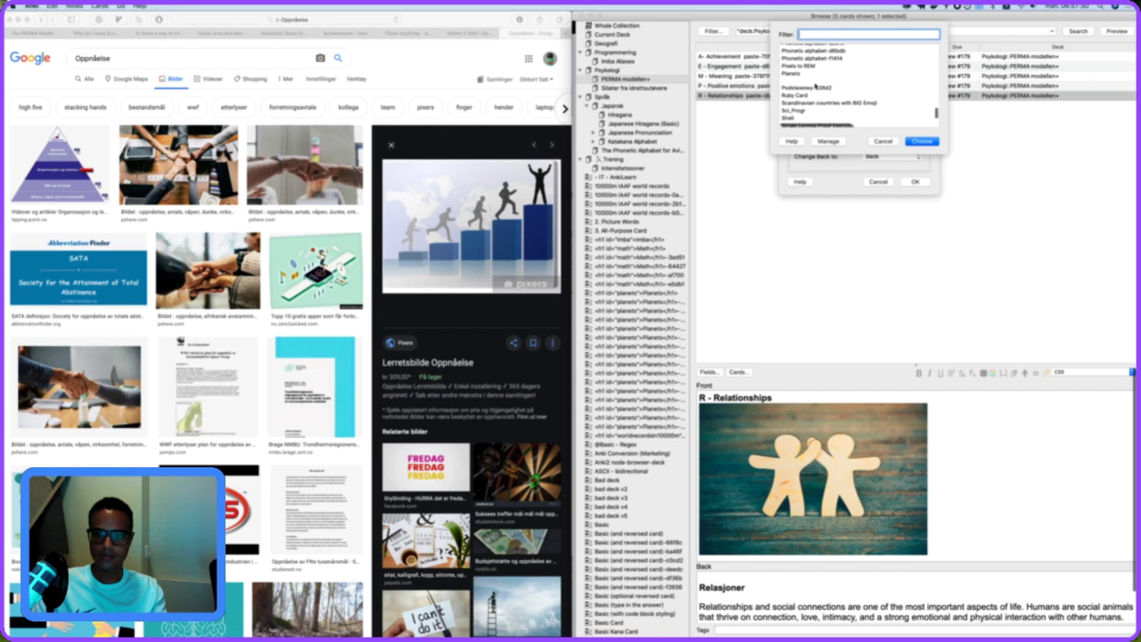
pyautogui.write('cloze')
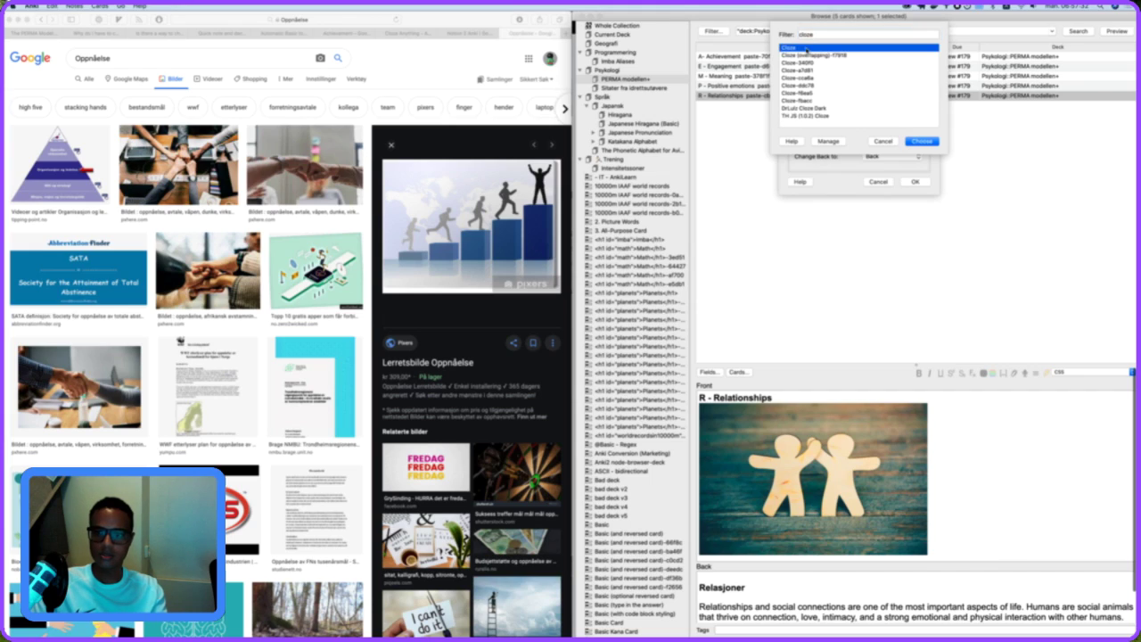
pyautogui.click(928, 141)
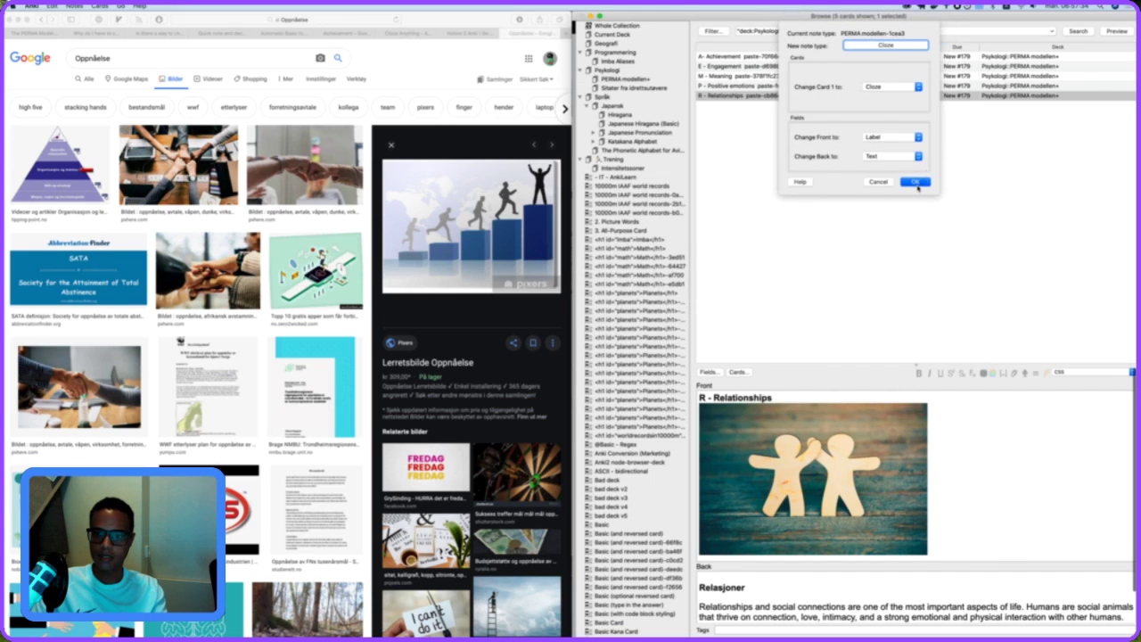
pyautogui.click(916, 183)
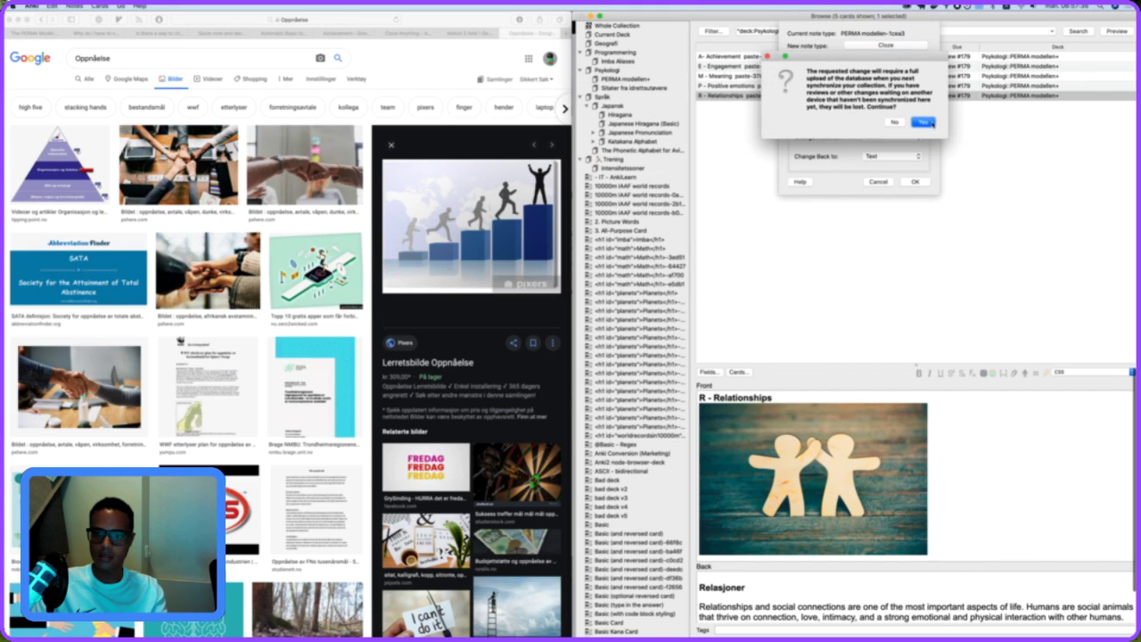
pyautogui.click(931, 122)
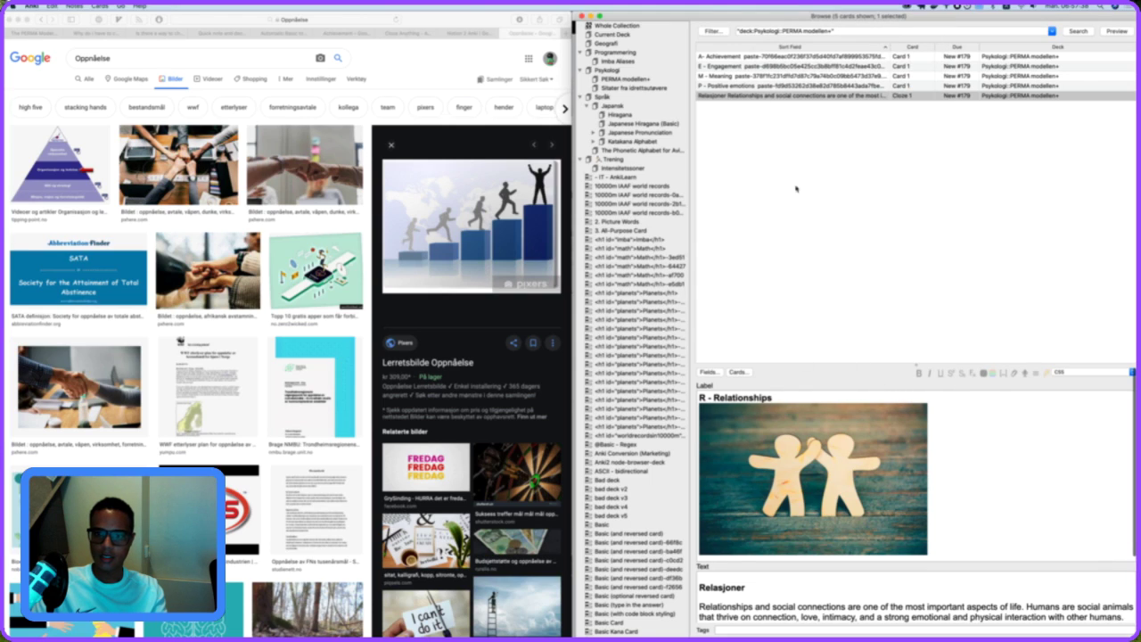
pyautogui.doubleClick(742, 397)
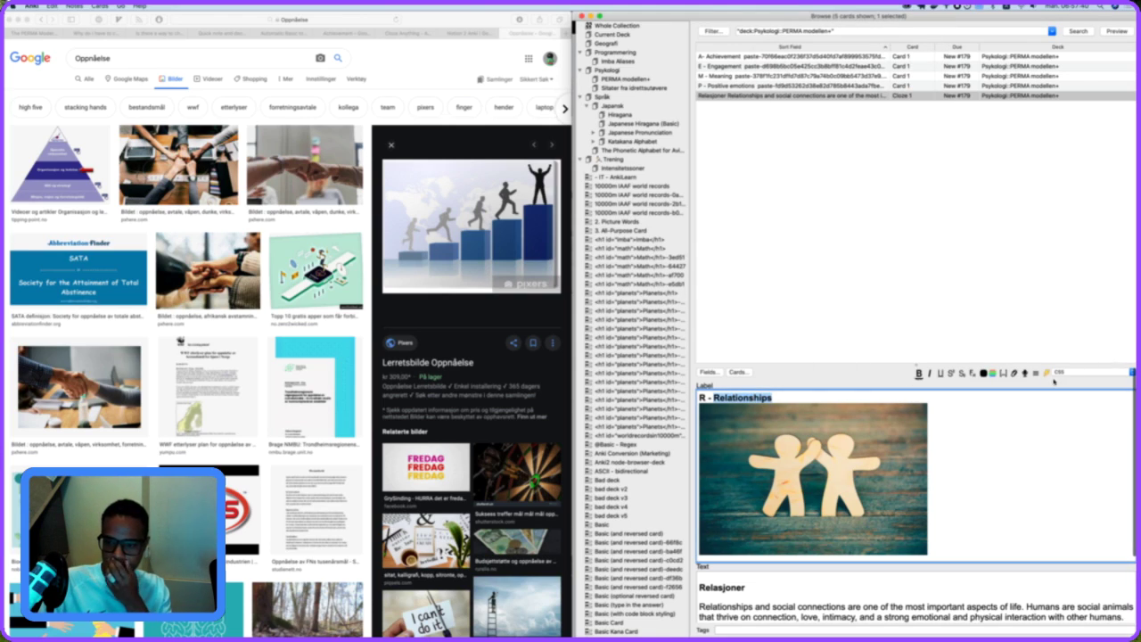
pyautogui.click(1003, 374)
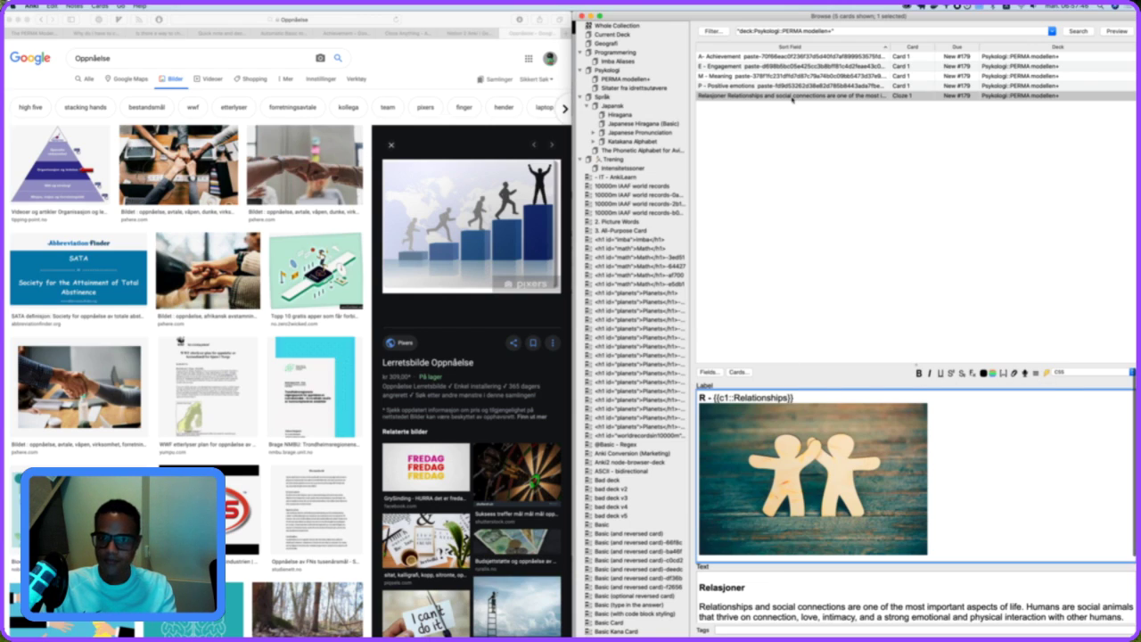
# Try to make "Positive emotions" on the front of its card a cloze deletion.
pyautogui.click(760, 85)
pyautogui.doubleClick(733, 398)
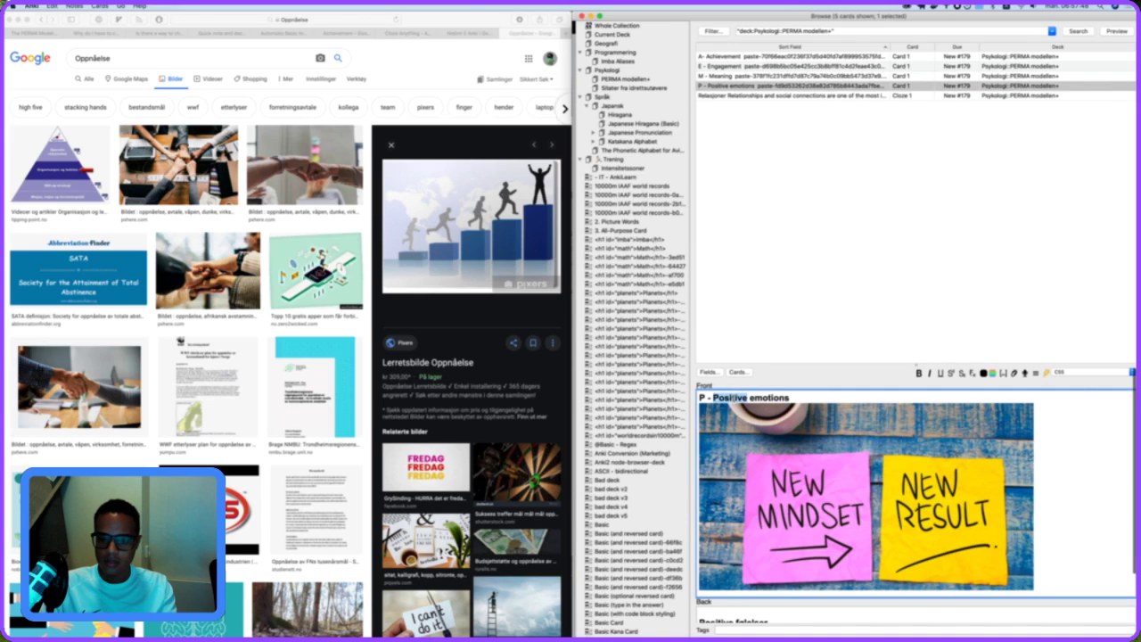
pyautogui.keyDown('shift'); pyautogui.click(790, 398); pyautogui.keyUp('shift')
pyautogui.press('super+shift+c')
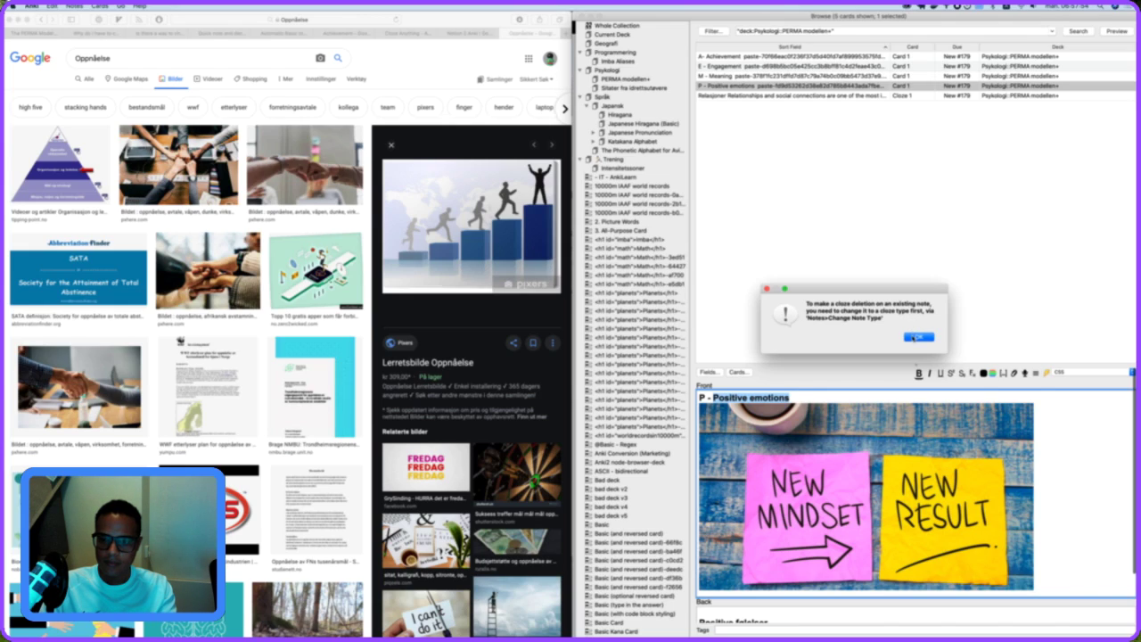
pyautogui.click(916, 337)
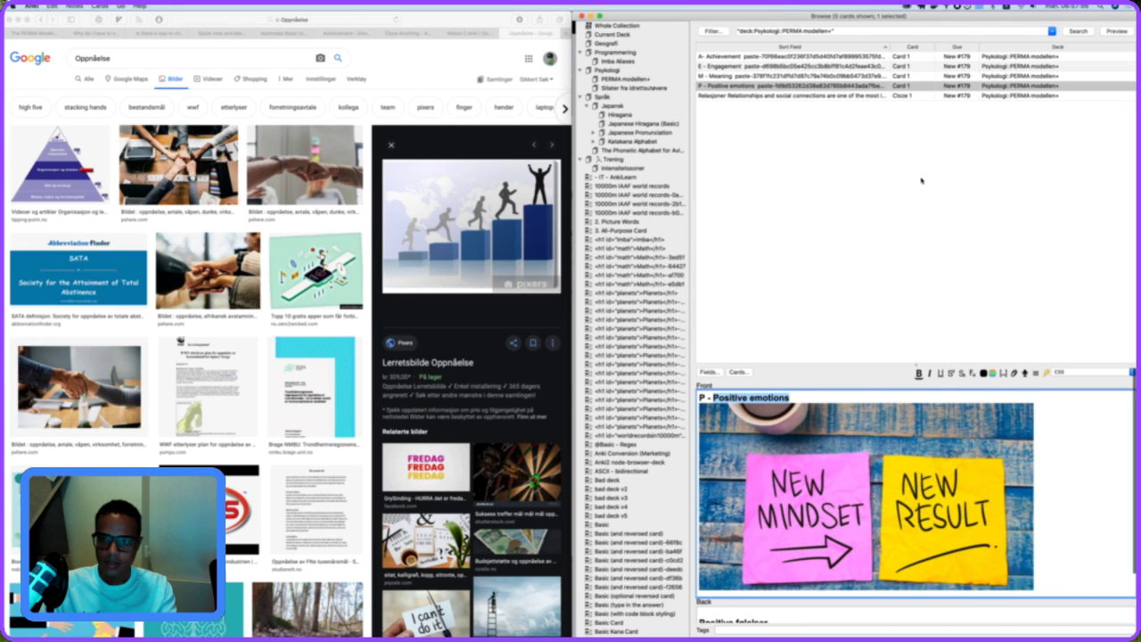
# Change the note type of the Achievement, Engagement, Meaning and Positive emotions cards to Cloze, mapping Front to Label and Back to Text.
pyautogui.keyDown('shift'); pyautogui.click(896, 57); pyautogui.keyUp('shift')
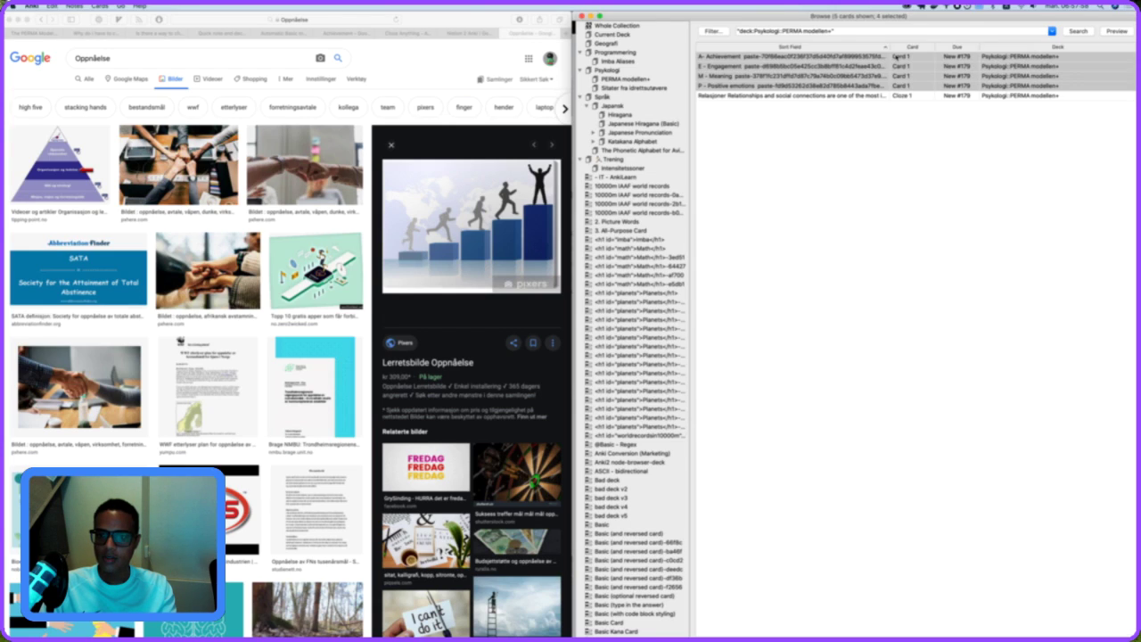
pyautogui.rightClick(898, 65)
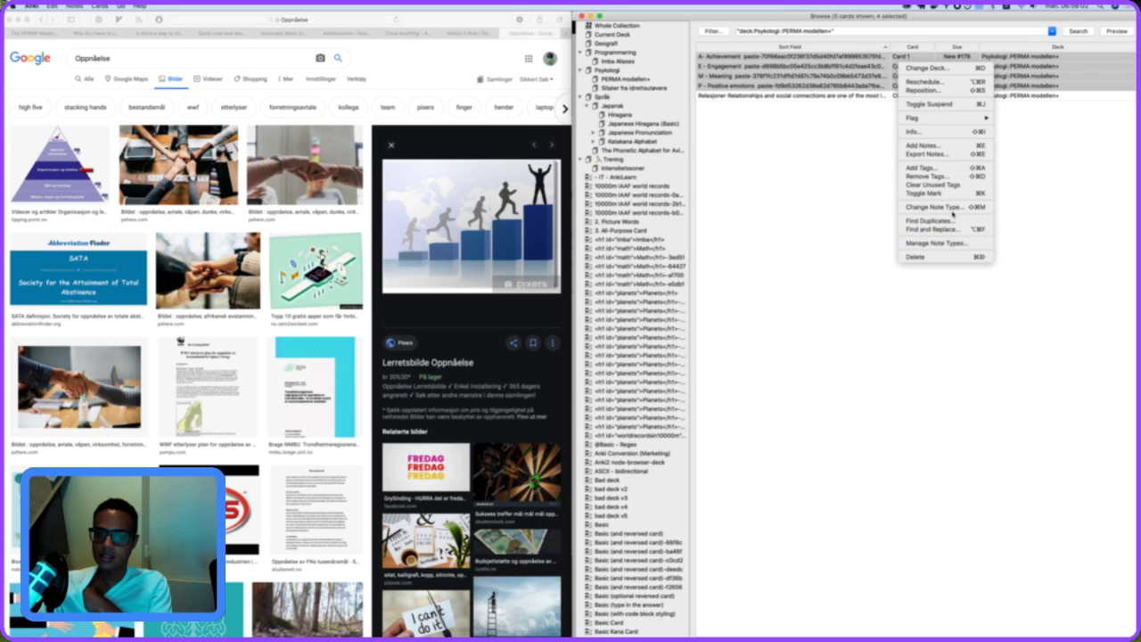
pyautogui.click(955, 208)
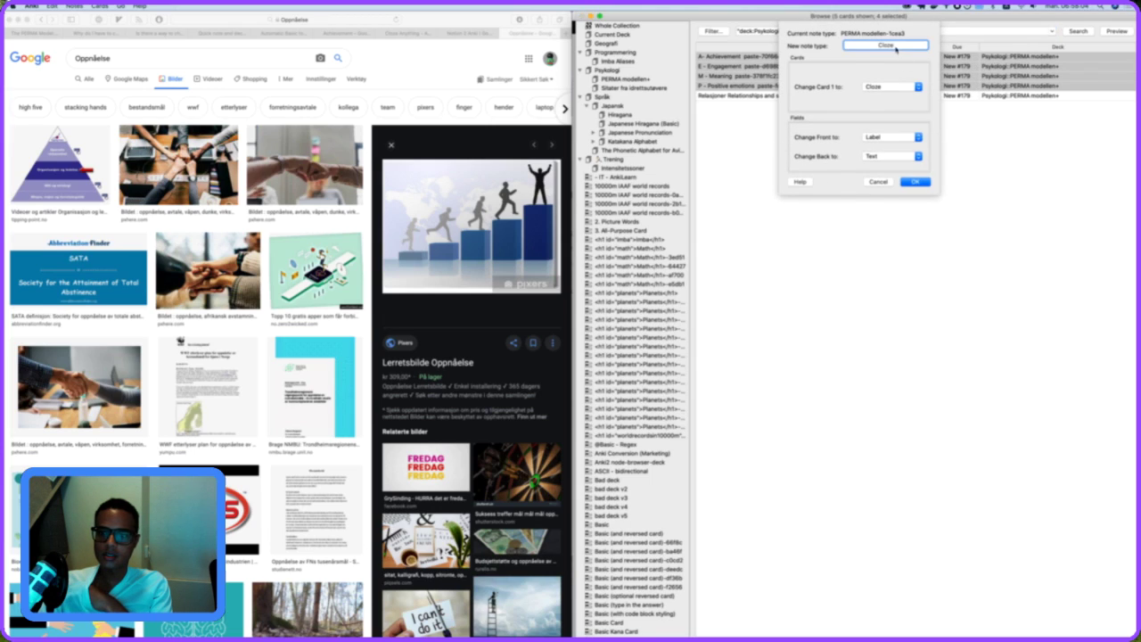
pyautogui.click(911, 180)
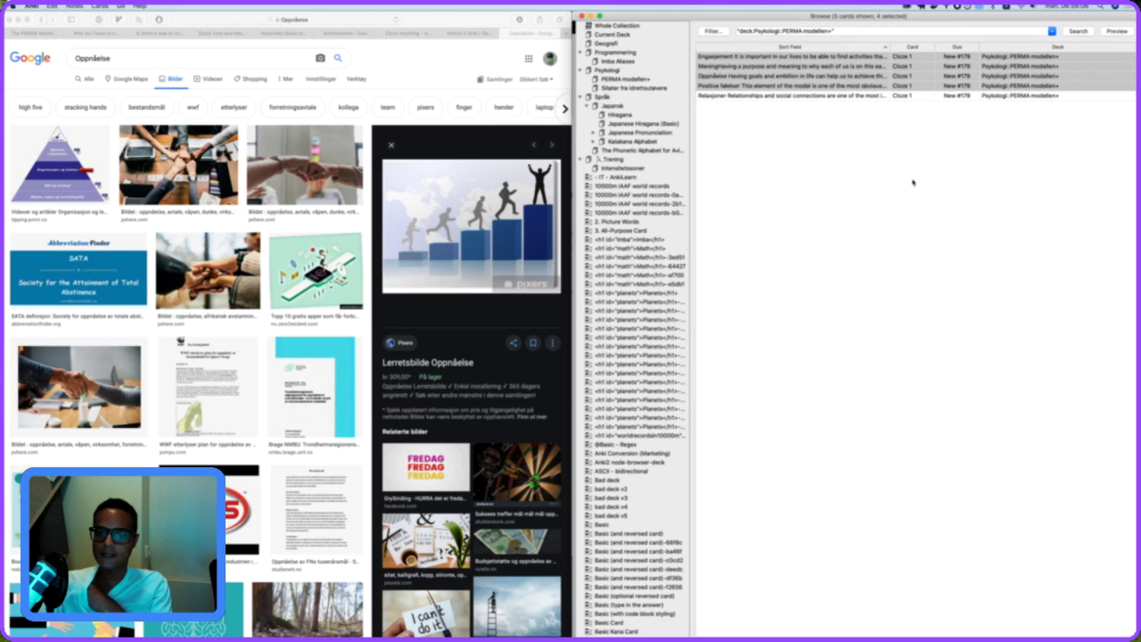
# Make "Positive emotions" in its card's label a c1 cloze deletion.
pyautogui.click(810, 98)
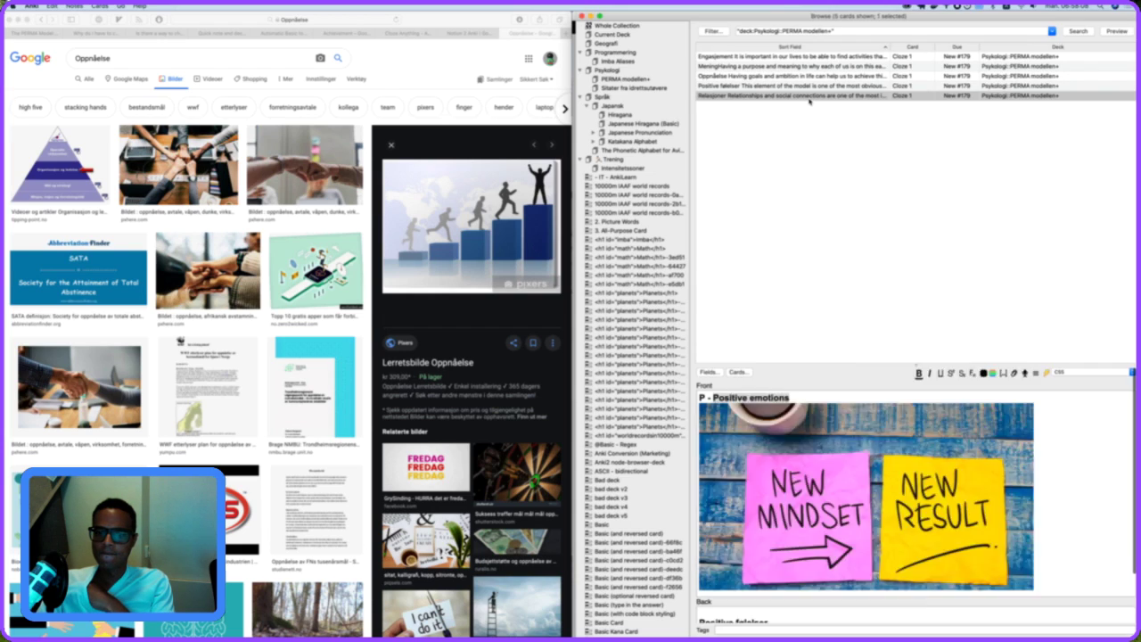
pyautogui.click(794, 85)
pyautogui.click(764, 398)
pyautogui.moveTo(764, 398); pyautogui.dragTo(723, 398)
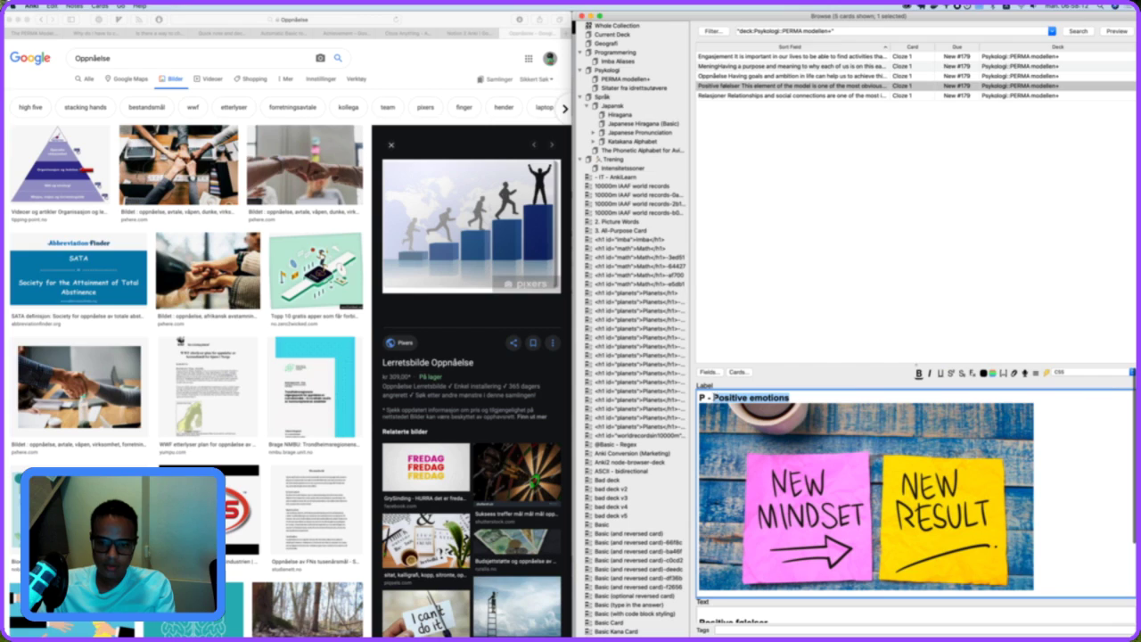
pyautogui.press('super+shift+c')
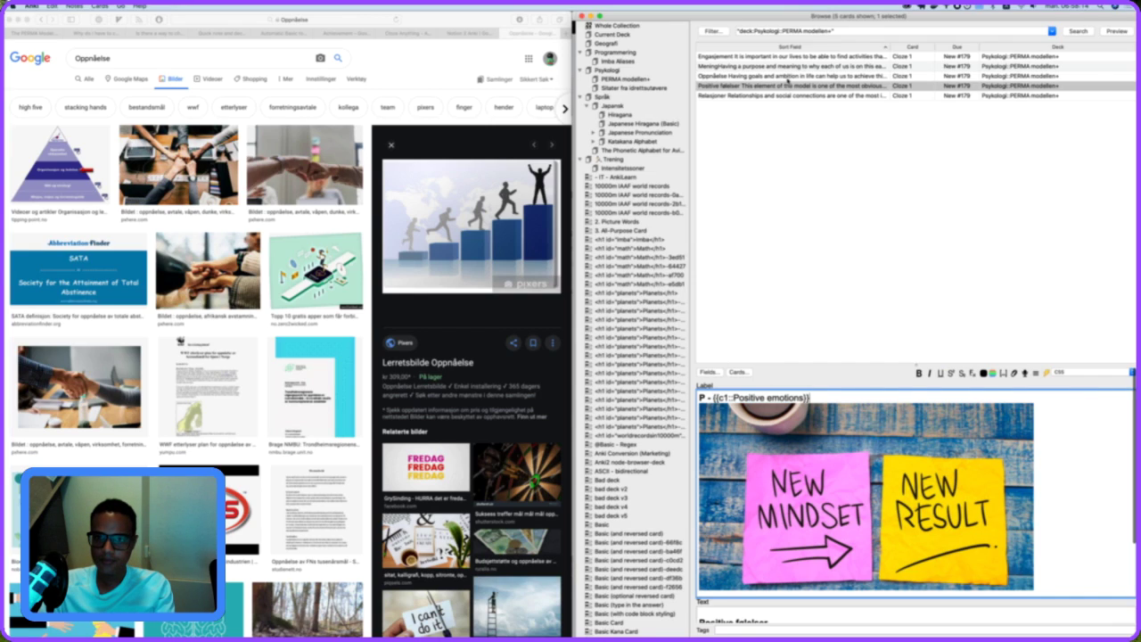
# Make "Achievement" in its card's label a c1 cloze deletion.
pyautogui.click(789, 77)
pyautogui.doubleClick(744, 397)
pyautogui.press('super+shift+c')
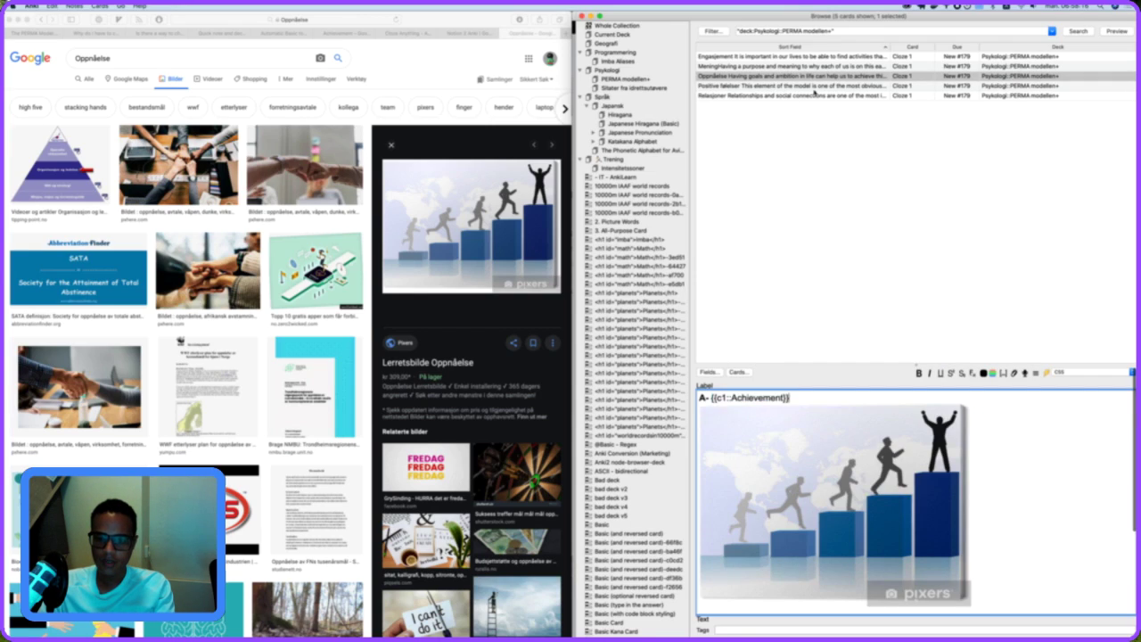
# Make "Meaning" and "Engagement" c1 cloze deletions in the labels of their respective cards.
pyautogui.click(799, 67)
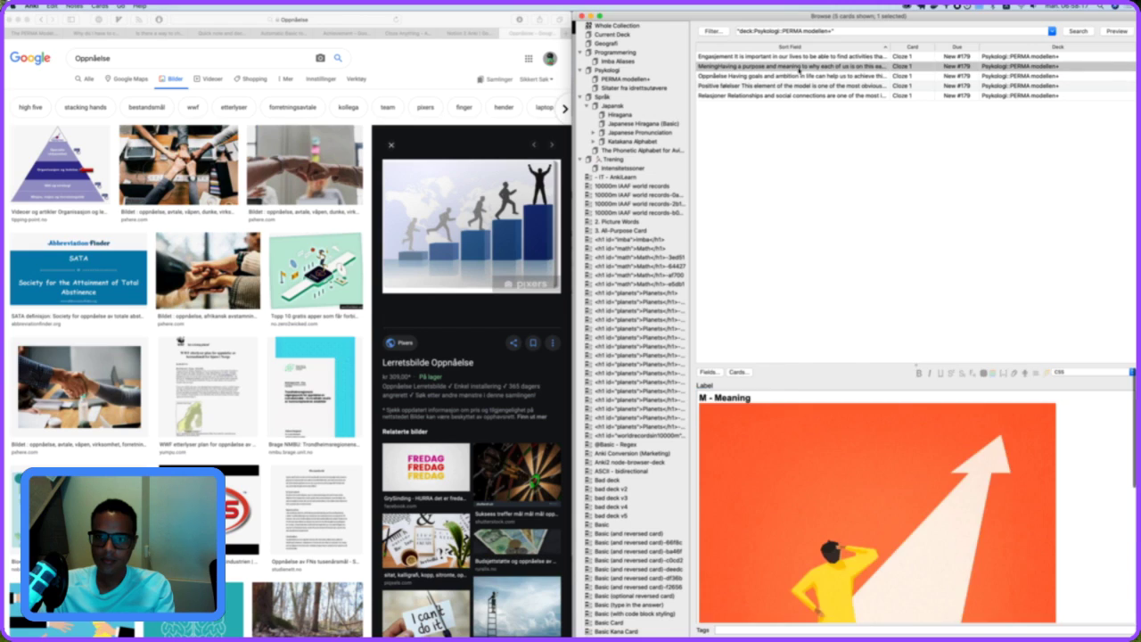
pyautogui.doubleClick(747, 398)
pyautogui.press('super+shift+c')
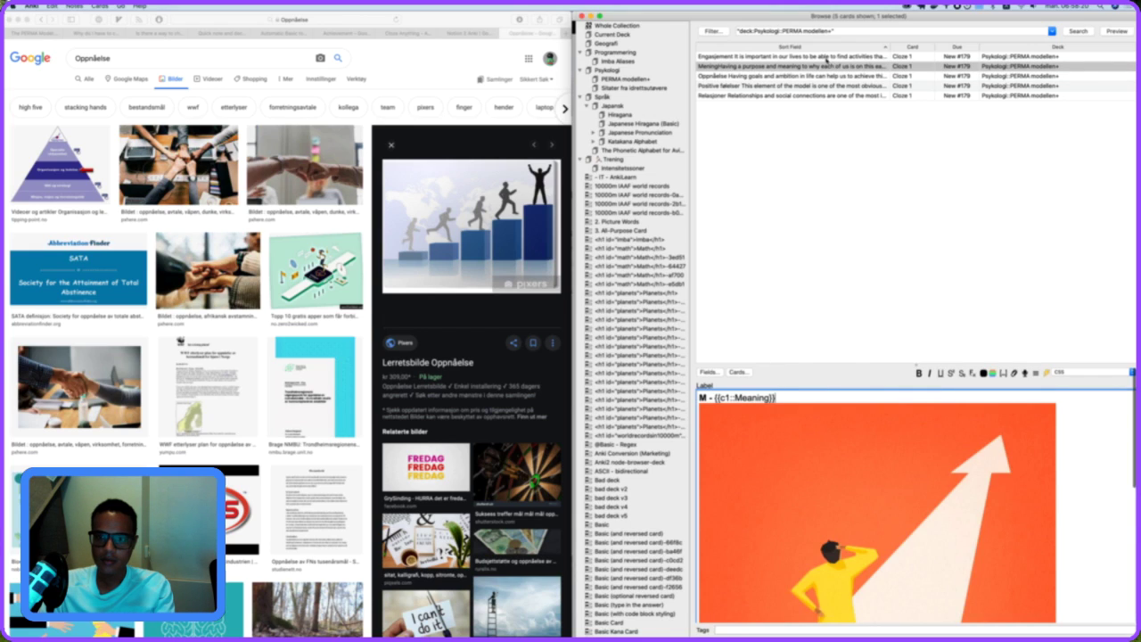
pyautogui.click(827, 57)
pyautogui.doubleClick(742, 398)
pyautogui.press('super+shift+c')
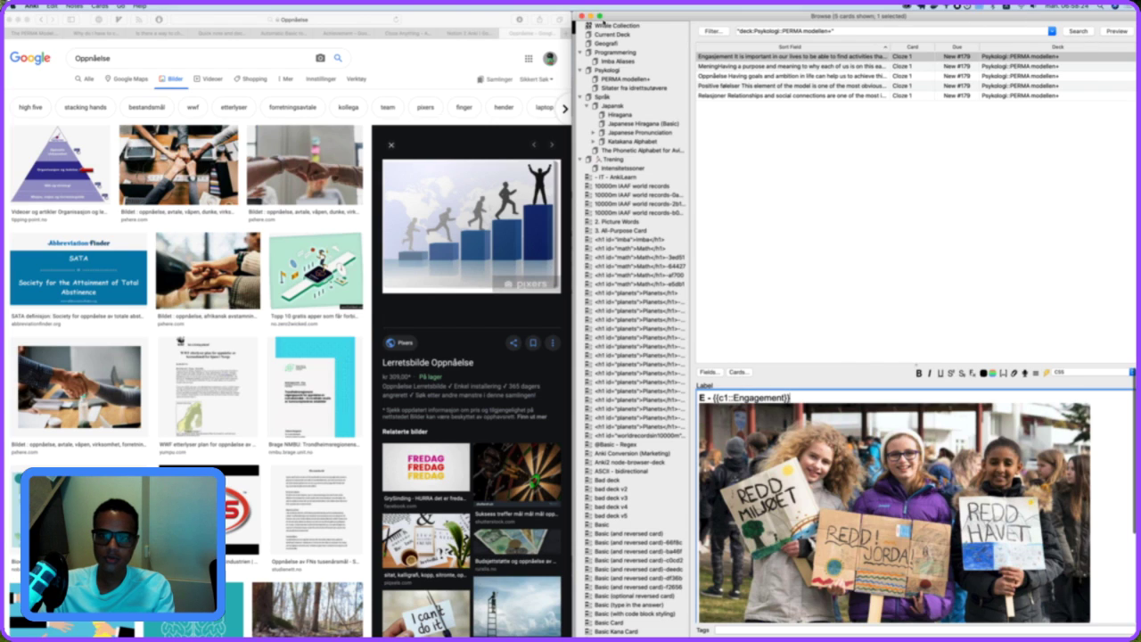
# Close the card browser and start a study session of the PERMA modellen deck.
pyautogui.click(585, 16)
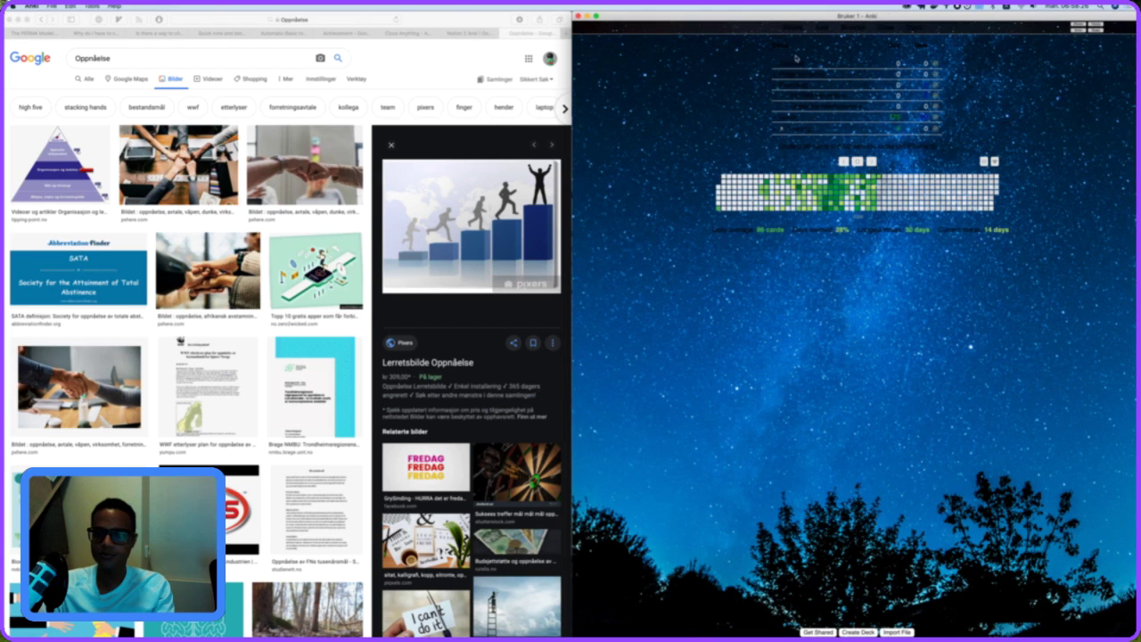
pyautogui.click(804, 98)
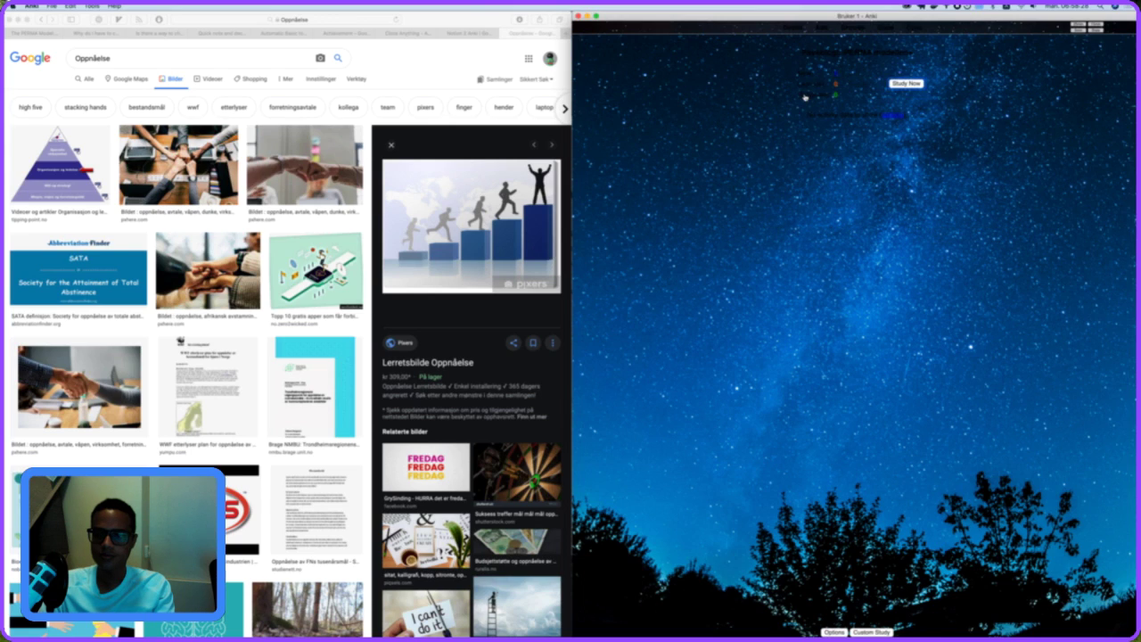
pyautogui.click(907, 82)
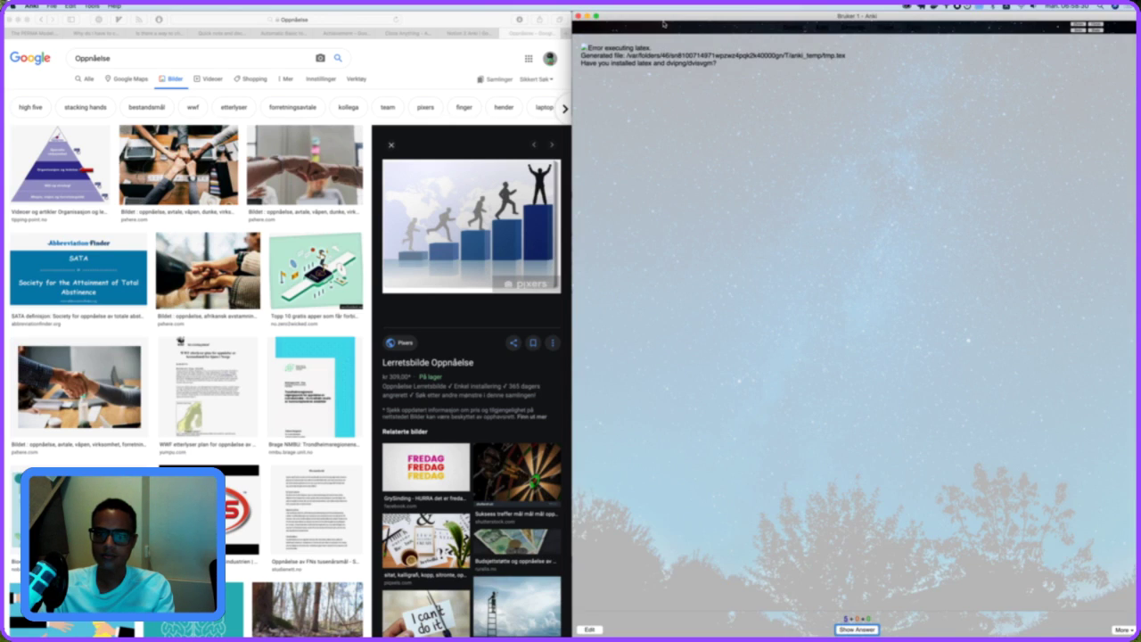
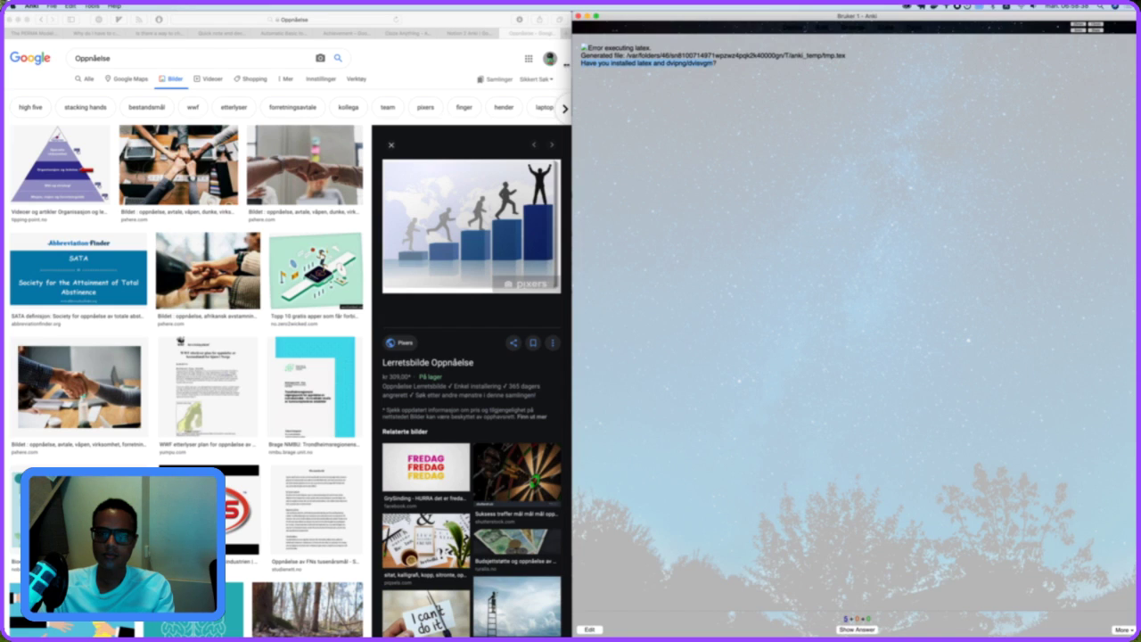
# Search the web for "Have you installed latex and dvipng/dvisvgm" and read the Ask Different answers on Anki and LaTeX.
pyautogui.doubleClick(436, 77)
pyautogui.press('super+t')
pyautogui.write('Have you installed latex and dvipng/dvisvgm')
pyautogui.press('Return')
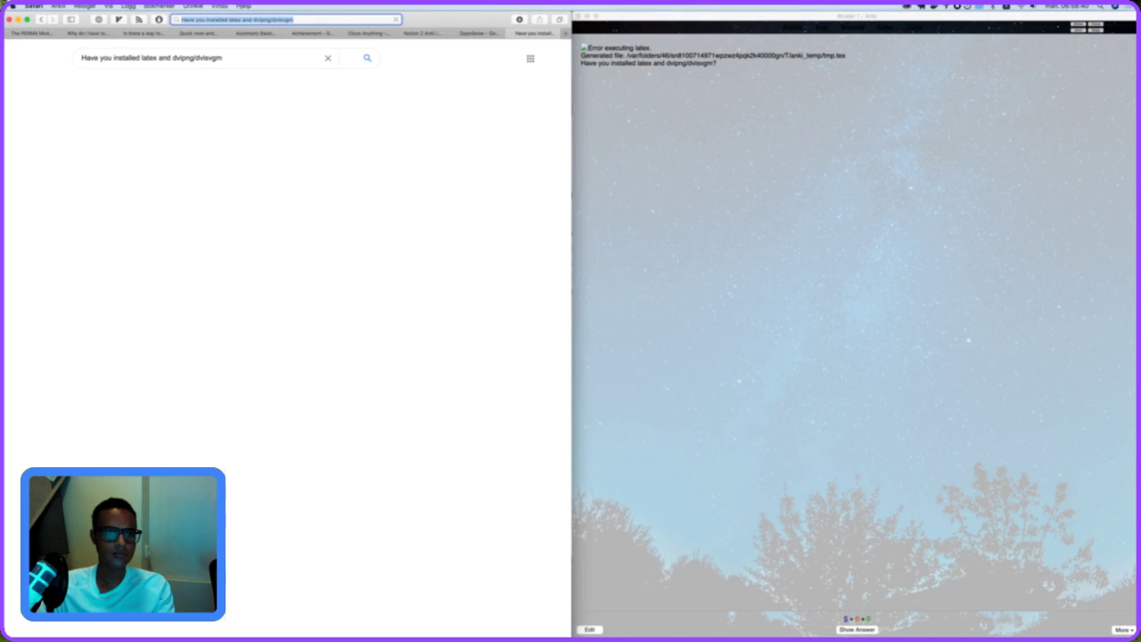
pyautogui.click(197, 133)
pyautogui.scroll(-1, 196, 272)
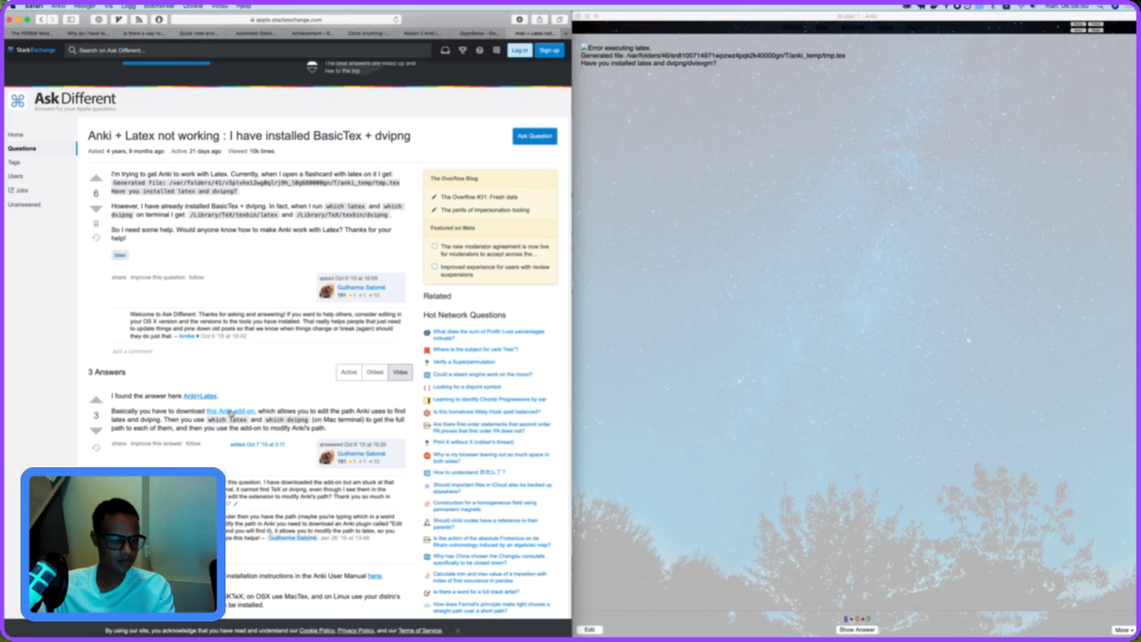
pyautogui.scroll(-4, 230, 414)
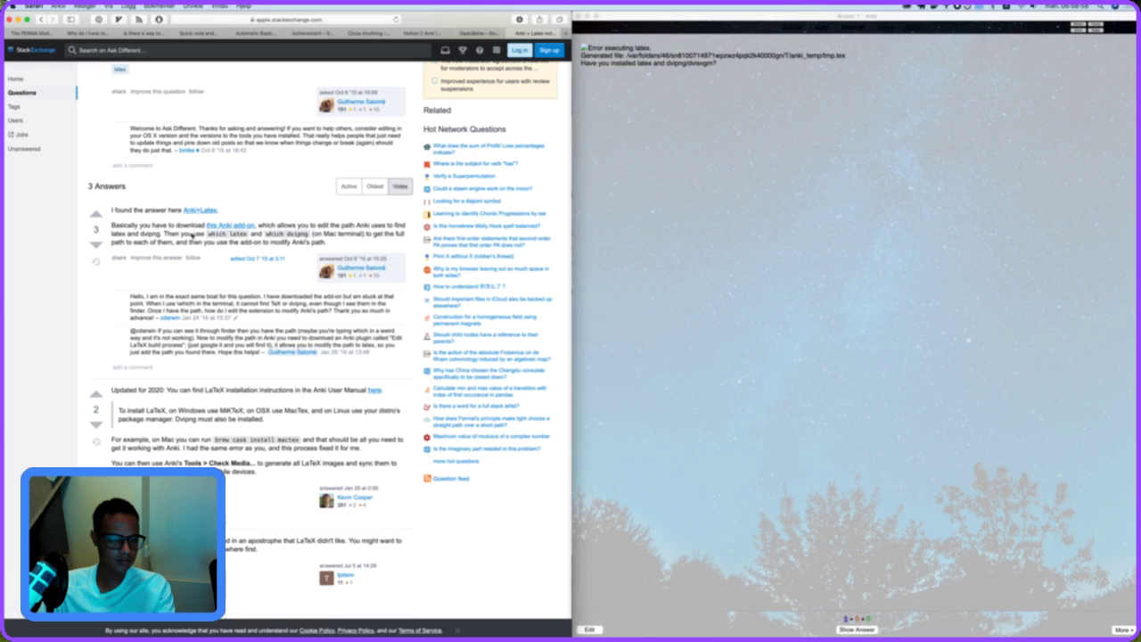
# Open Terminal and run "which dvipng" to check for a dvipng installation.
pyautogui.moveTo(274, 234); pyautogui.dragTo(310, 234)
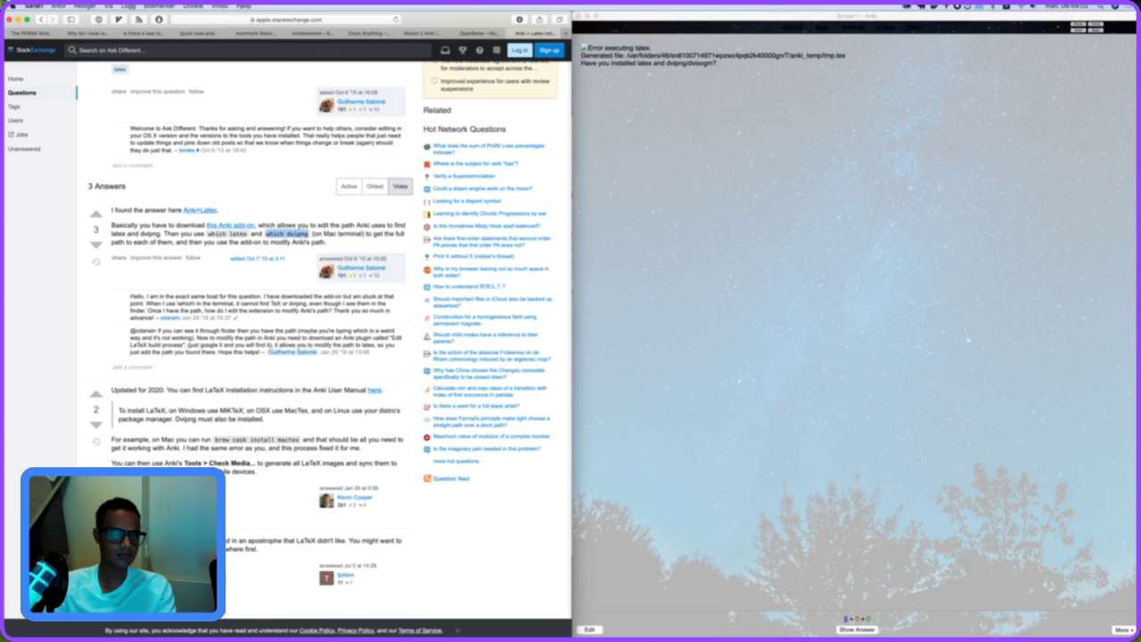
pyautogui.press('super+Tab')
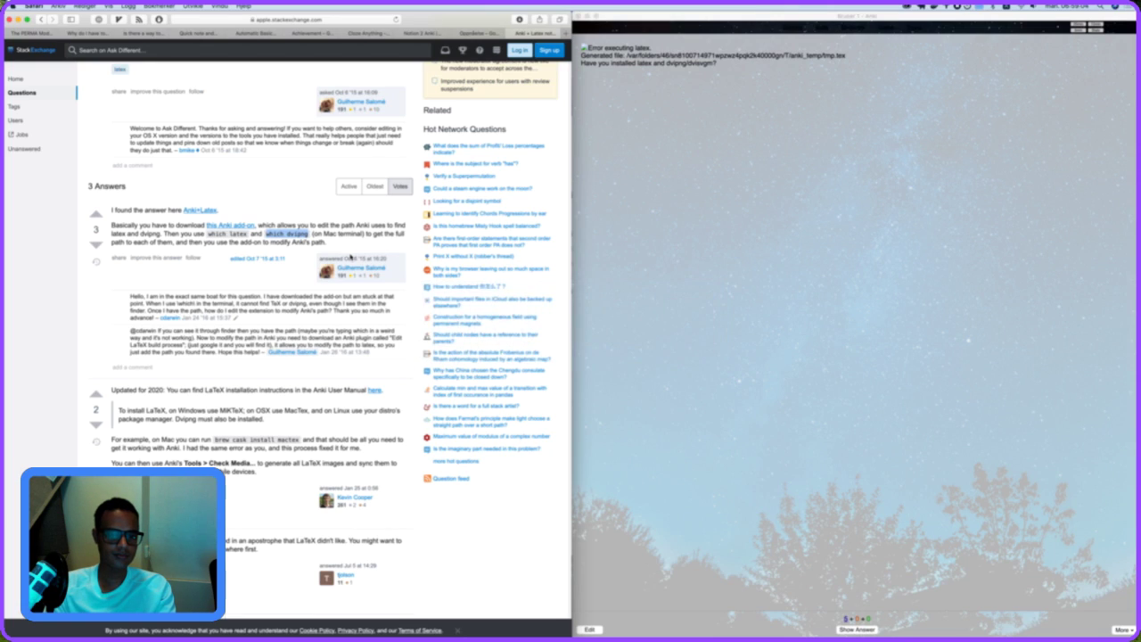
pyautogui.press('super+space')
pyautogui.write('terminal')
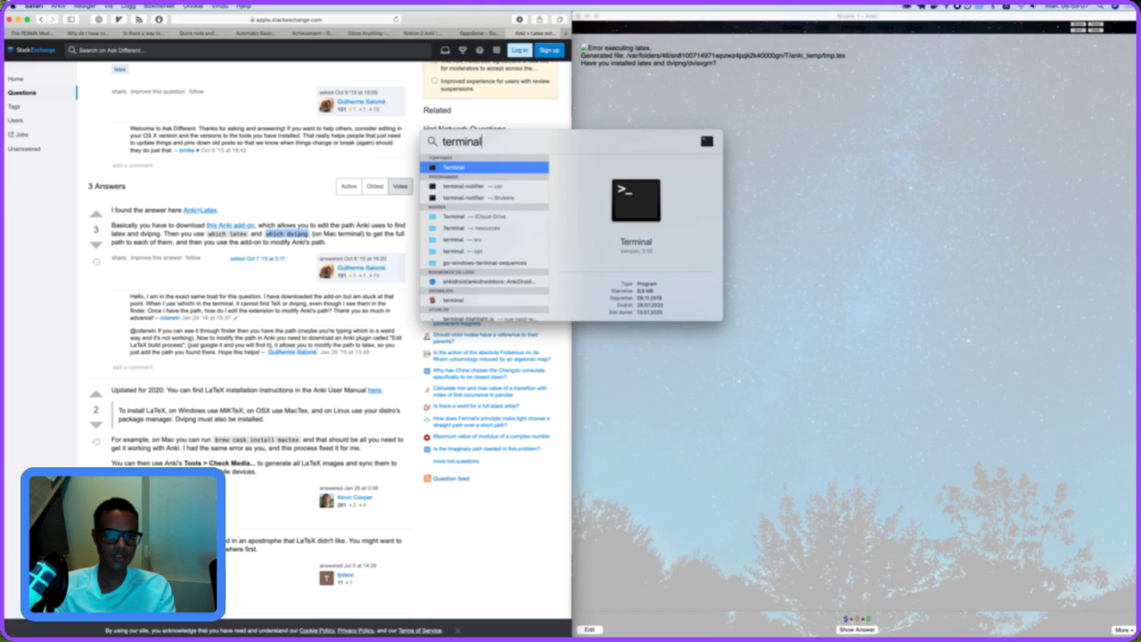
pyautogui.press('Return')
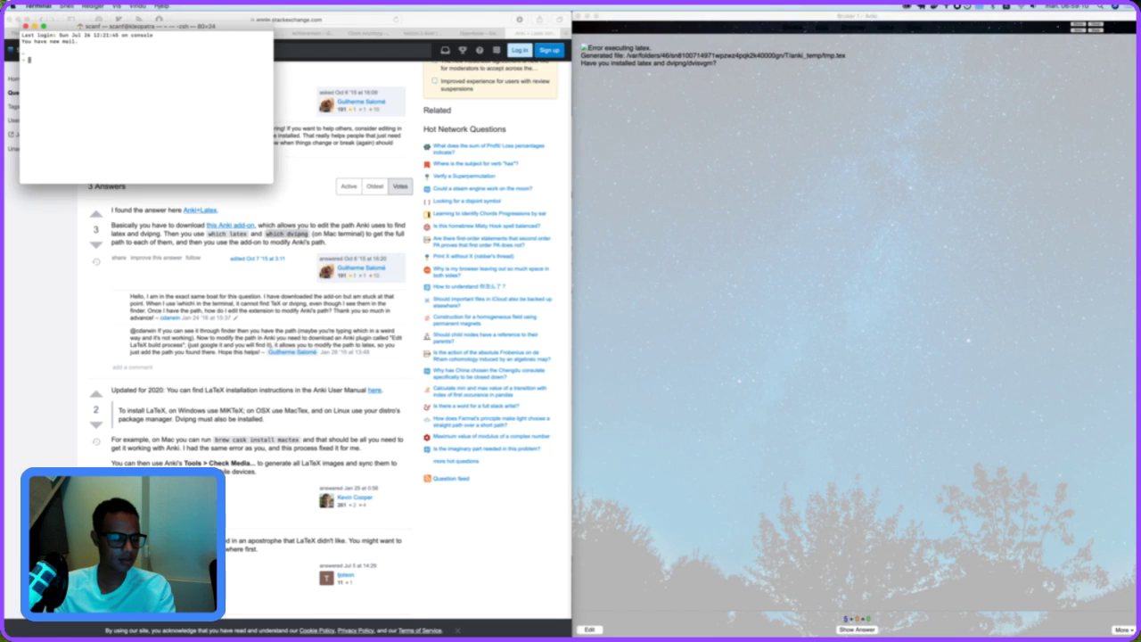
pyautogui.write('which dvipng')
pyautogui.press('Return')
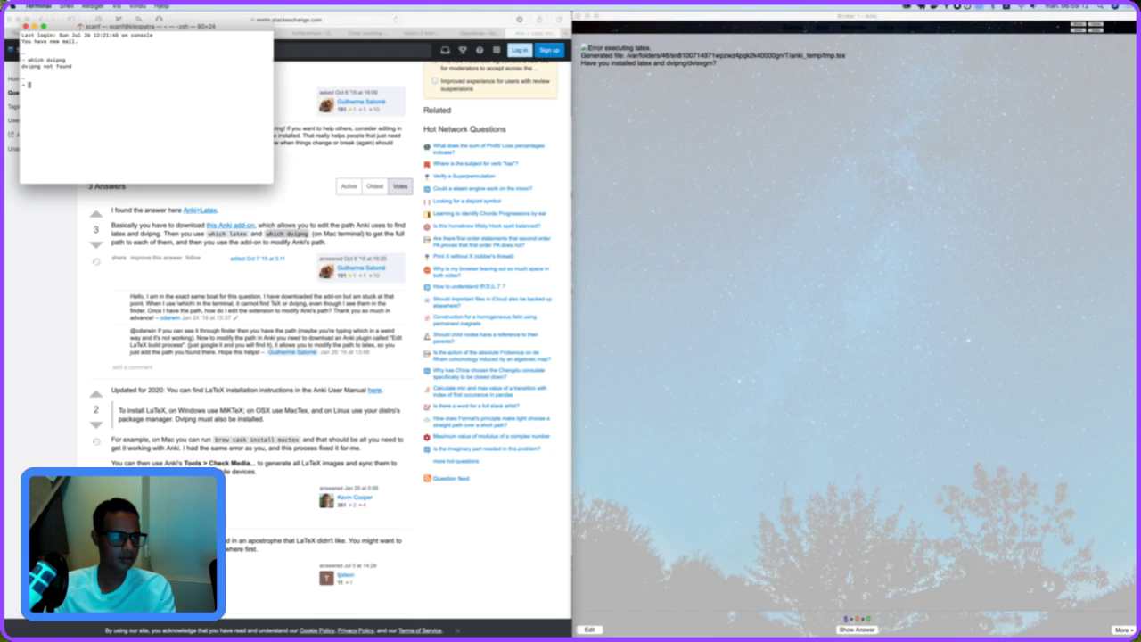
# Copy the command "brew cask install mactex" from the 2020 answer and run it in Terminal.
pyautogui.doubleClick(223, 440)
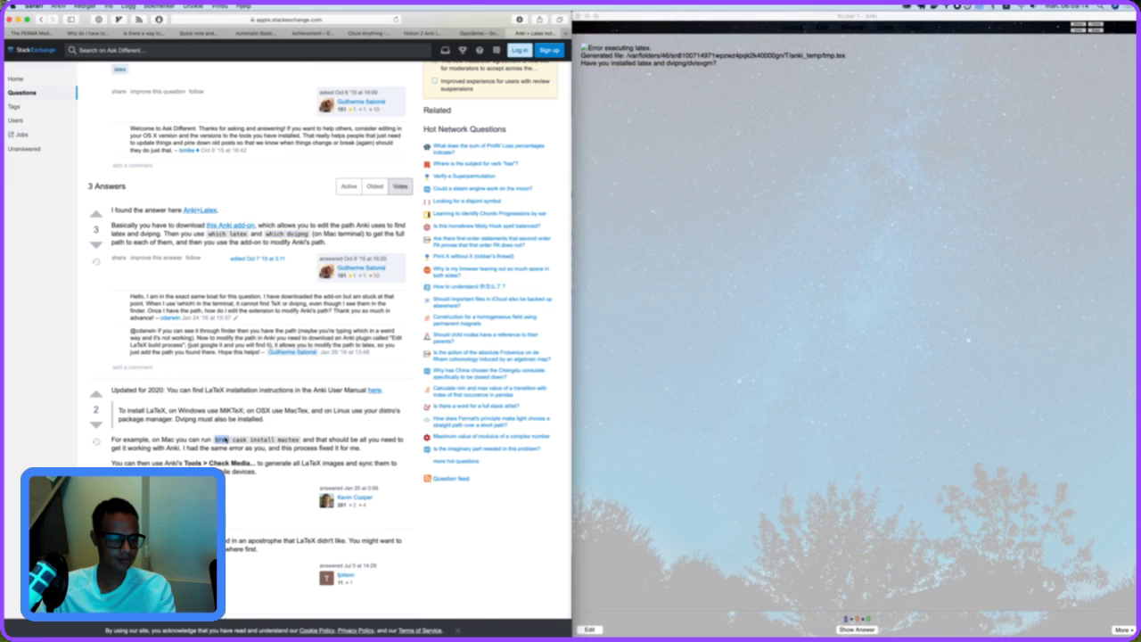
pyautogui.keyDown('shift'); pyautogui.click(301, 439); pyautogui.keyUp('shift')
pyautogui.press('super+c')
pyautogui.press('super+Tab')
pyautogui.press('super+v')
pyautogui.press('Return')
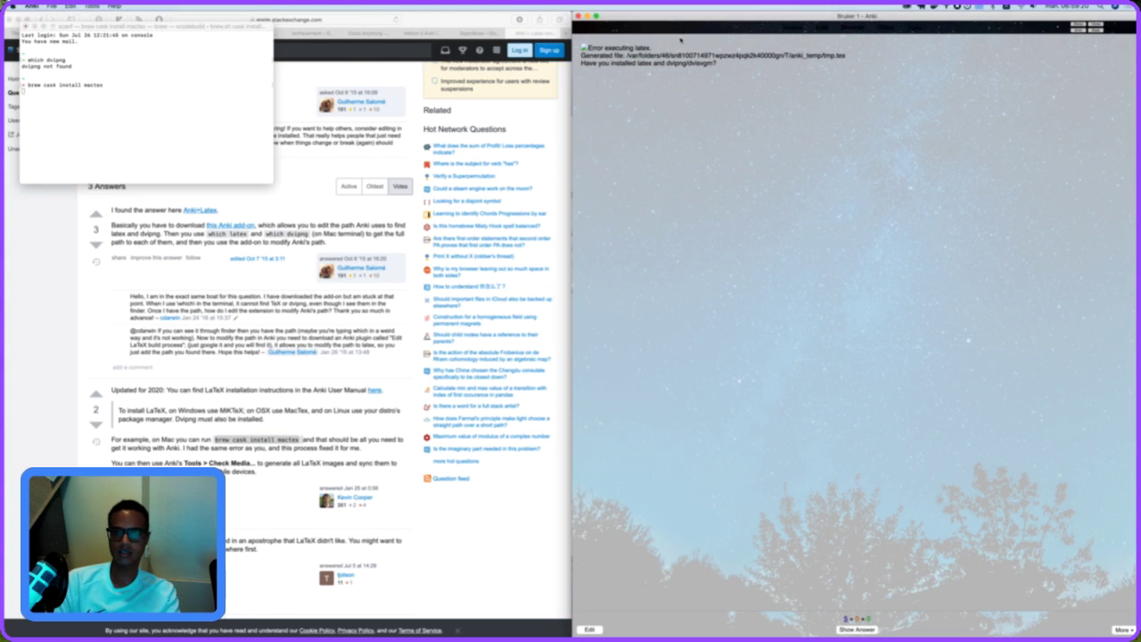
# Return to Anki's deck list and browse the cards of the Intensitetssoner deck under Trening.
pyautogui.click(804, 30)
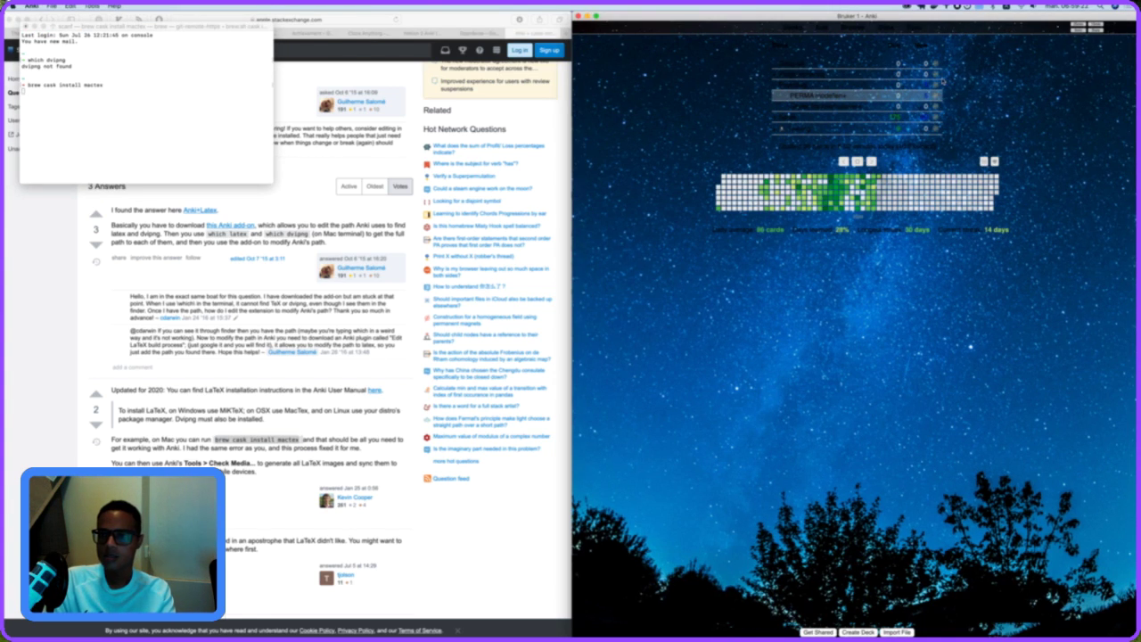
pyautogui.click(920, 31)
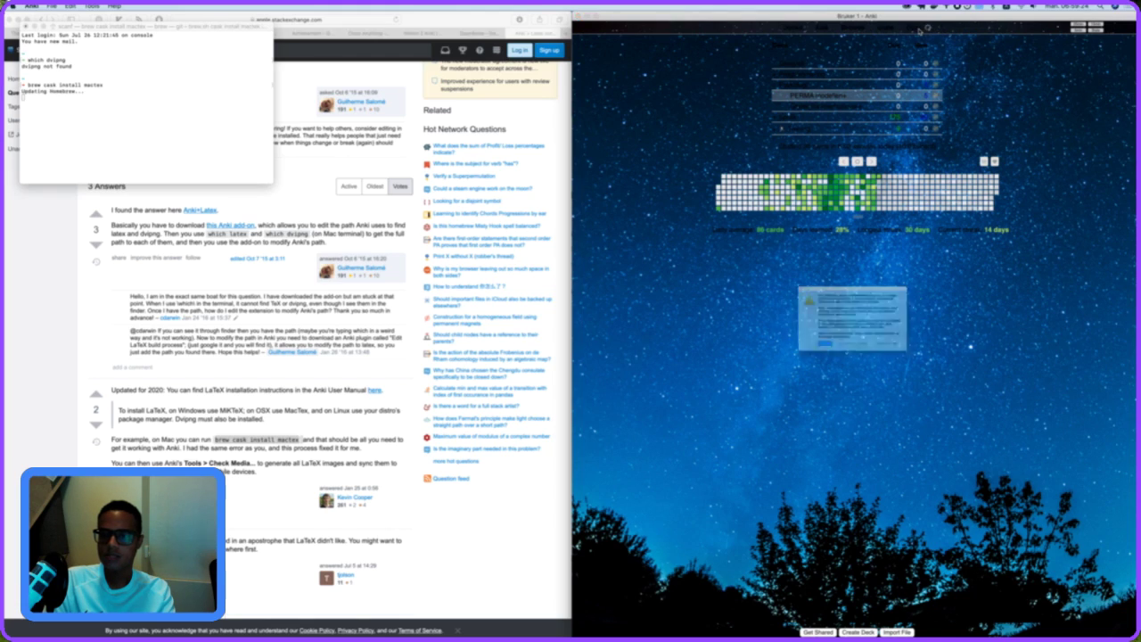
pyautogui.click(928, 374)
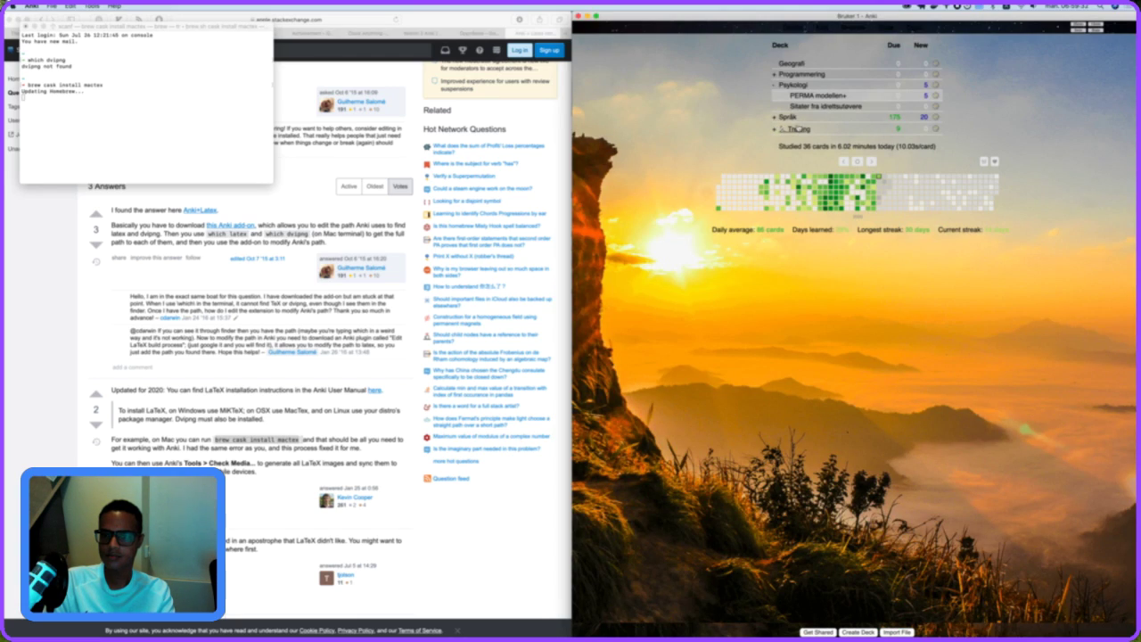
pyautogui.click(856, 25)
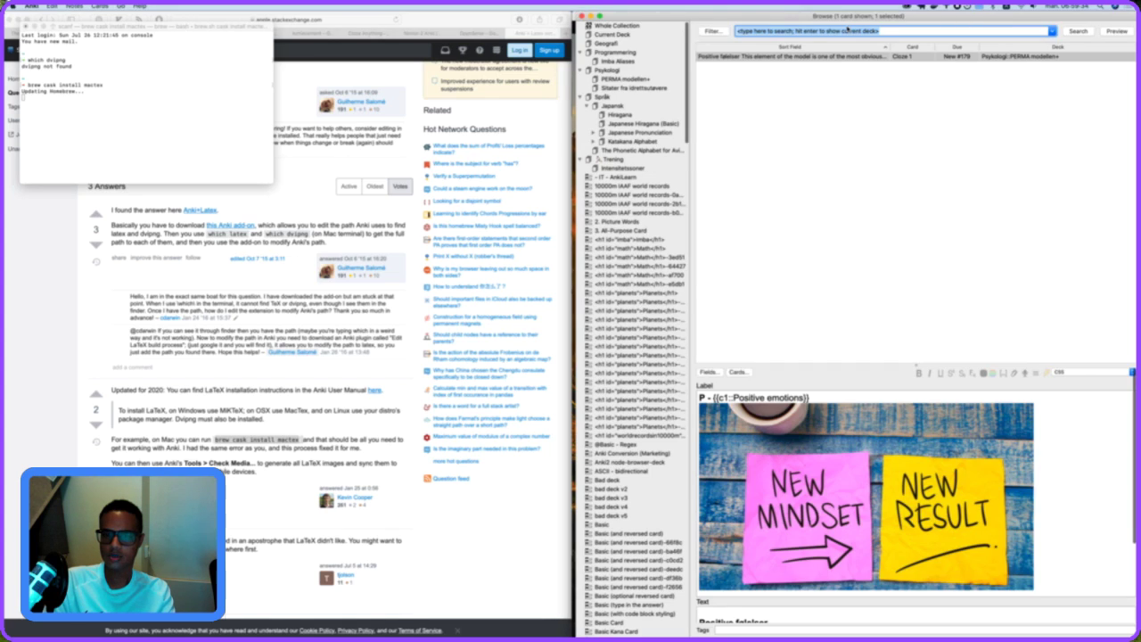
pyautogui.click(623, 167)
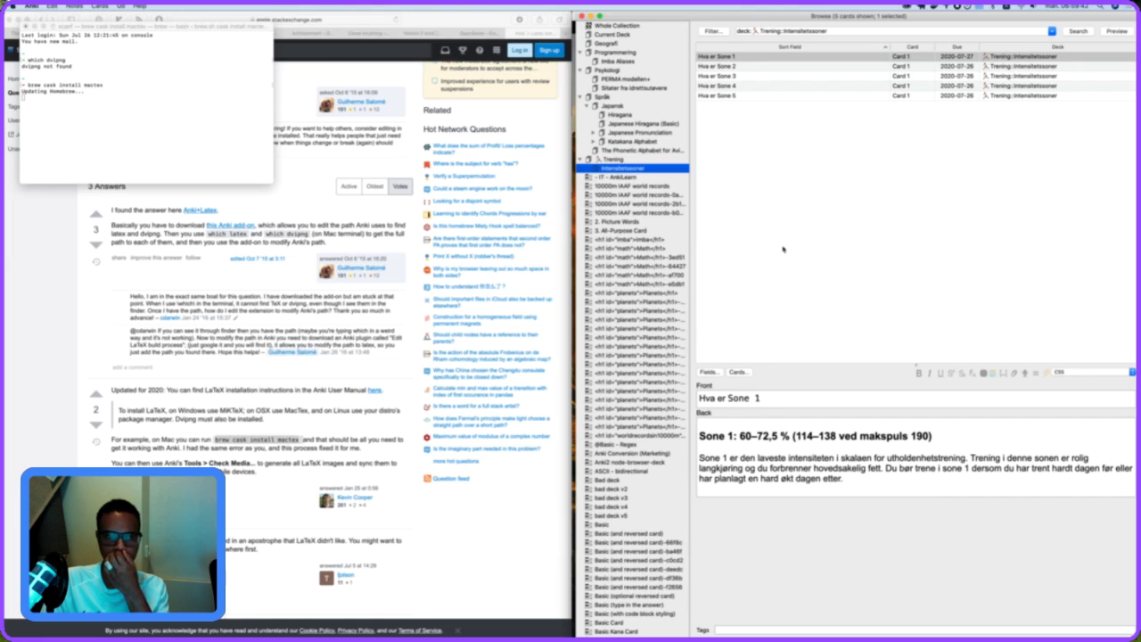
# Change the note type of all Intensitetssoner cards to Cloze, mapping Front to Label and Back to Text.
pyautogui.click(828, 76)
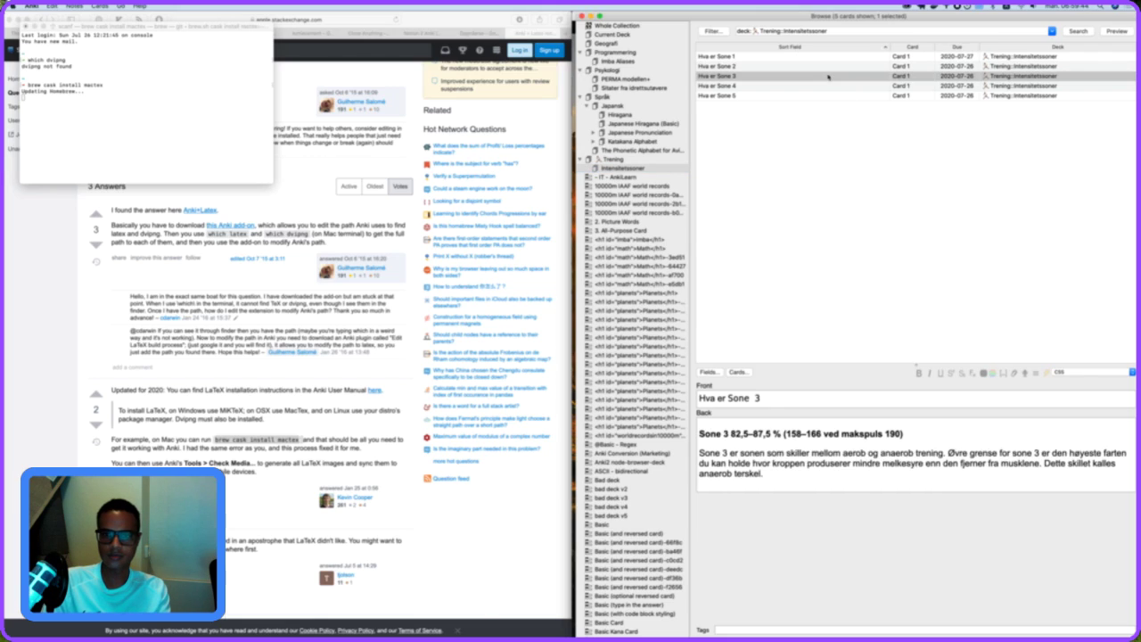
pyautogui.press('super+a')
pyautogui.rightClick(813, 80)
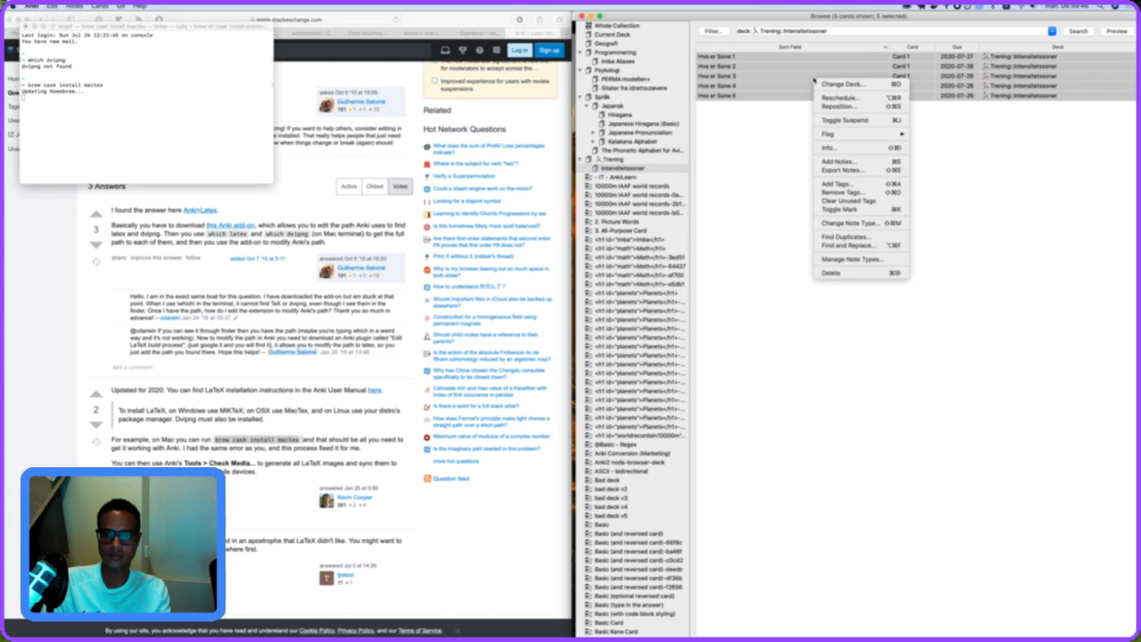
pyautogui.click(858, 223)
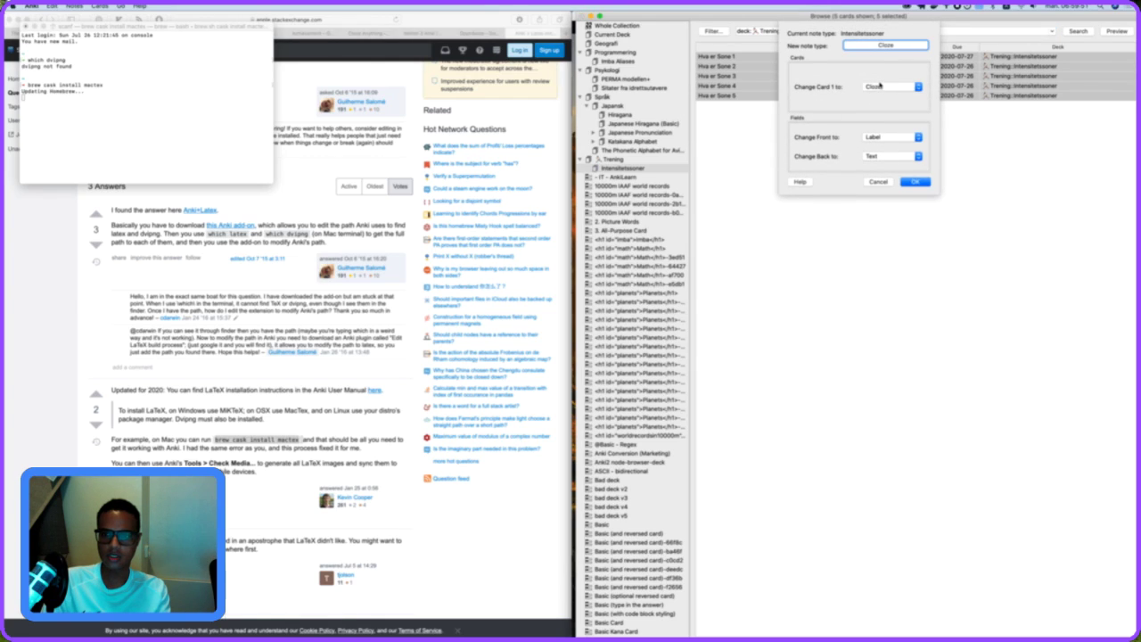
pyautogui.click(915, 181)
pyautogui.click(919, 123)
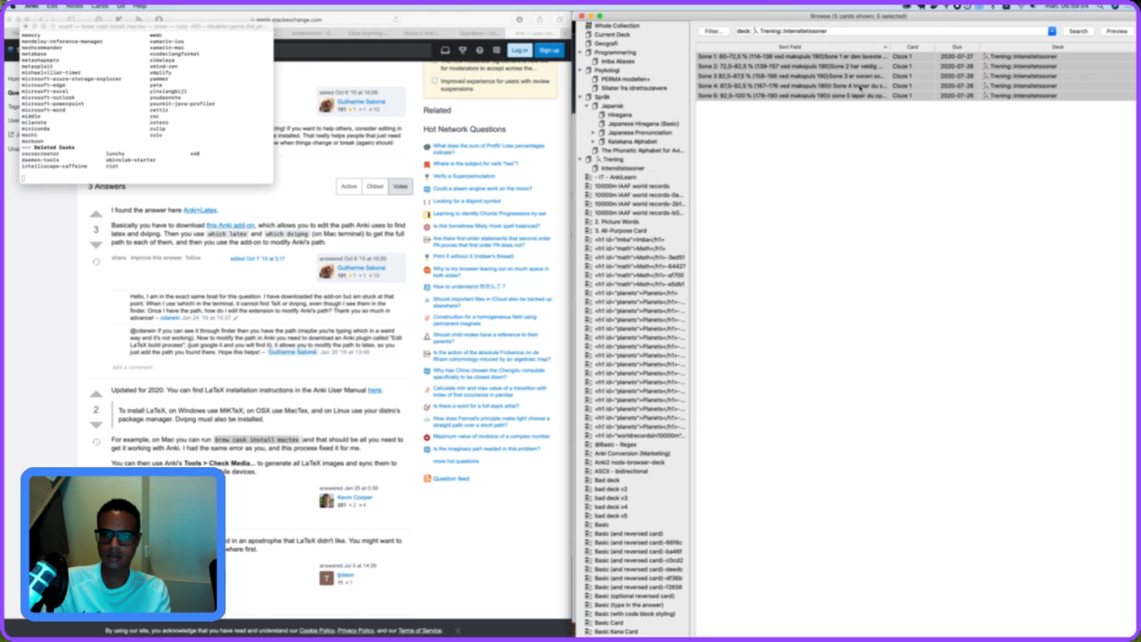
# Add a question mark to the end of the Sone 5 card's label.
pyautogui.click(841, 97)
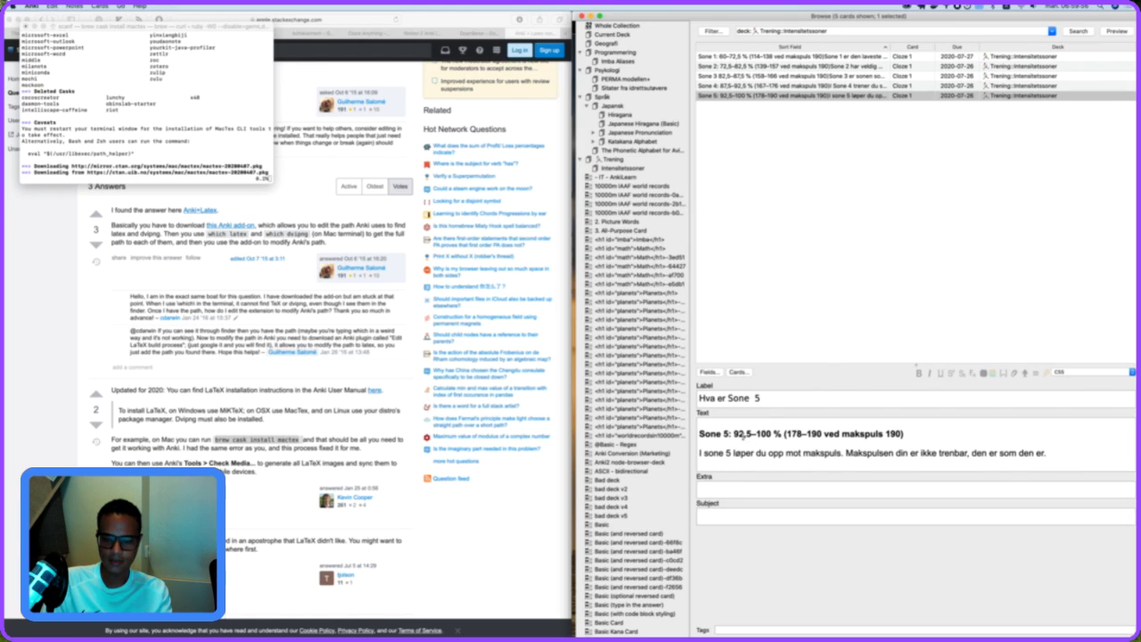
pyautogui.click(775, 400)
pyautogui.write('?')
# Try to move "92,5–100 % (178–190 ved makspuls 190)" from the Sone 5 card's text into its label.
pyautogui.click(734, 433)
pyautogui.keyDown('shift'); pyautogui.click(905, 433); pyautogui.keyUp('shift')
pyautogui.press('BackSpace')
pyautogui.click(767, 399)
pyautogui.press('super+v')
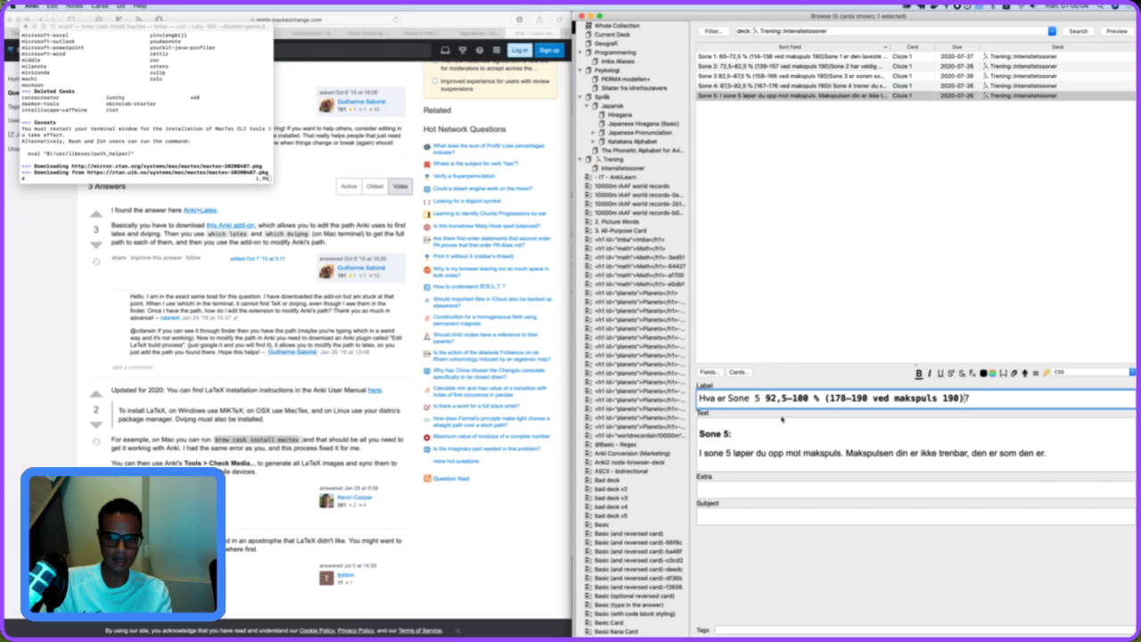
pyautogui.press('super+z')
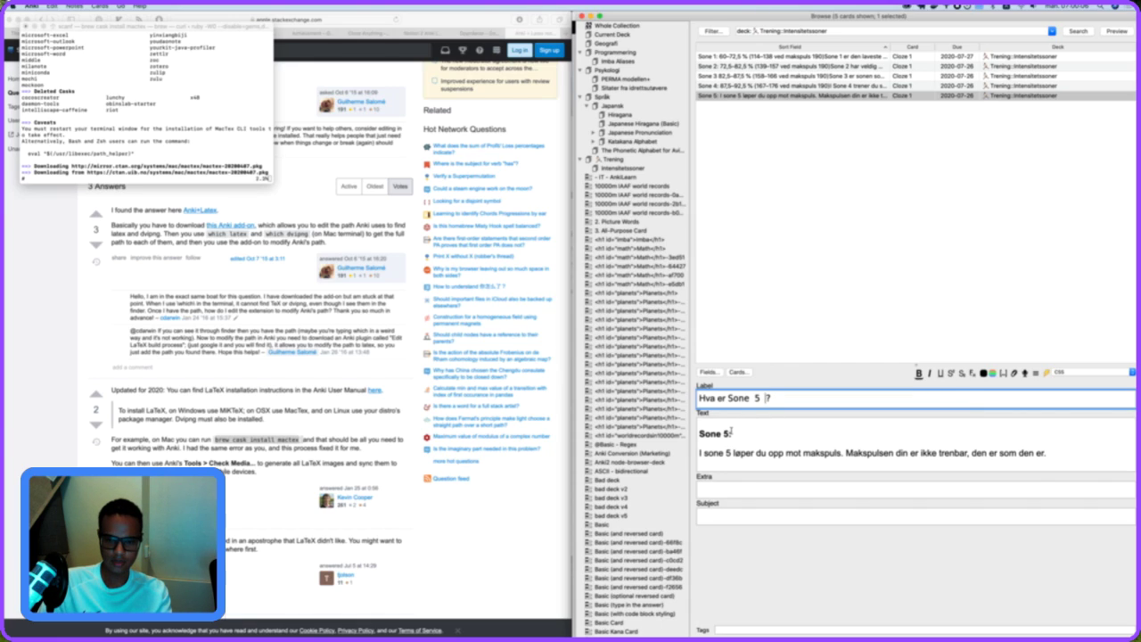
pyautogui.click(731, 433)
pyautogui.press('super+v')
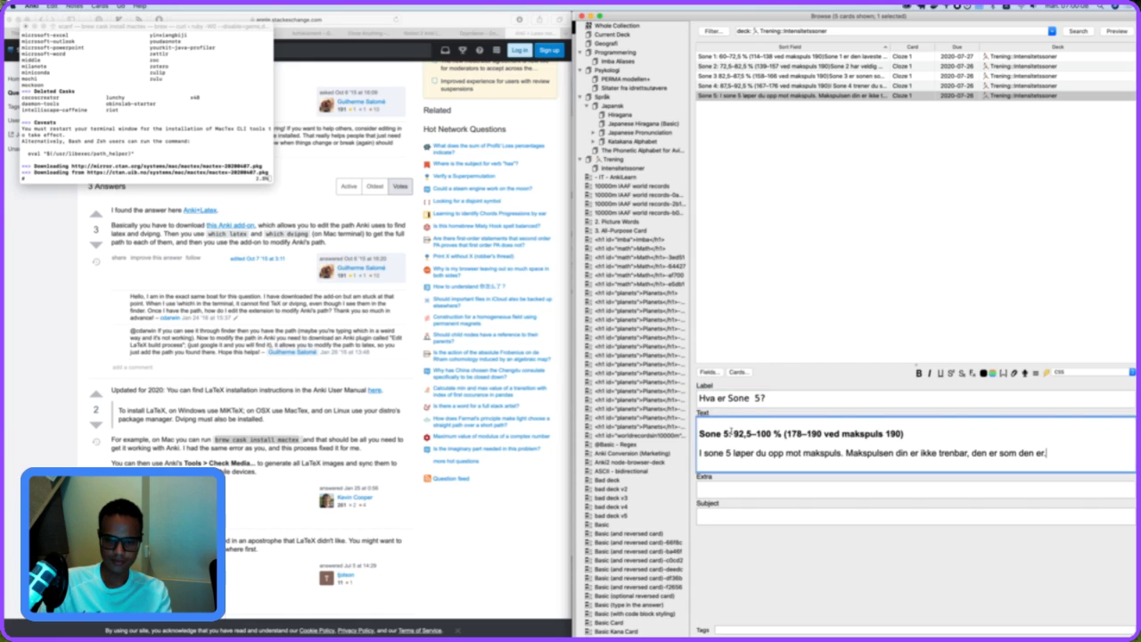
# Move the whole heading "Sone 5: 92,5–100 % (178–190 ved makspuls 190)" from the text into the label, before the question mark.
pyautogui.tripleClick(765, 433)
pyautogui.press('super+x')
pyautogui.click(758, 398)
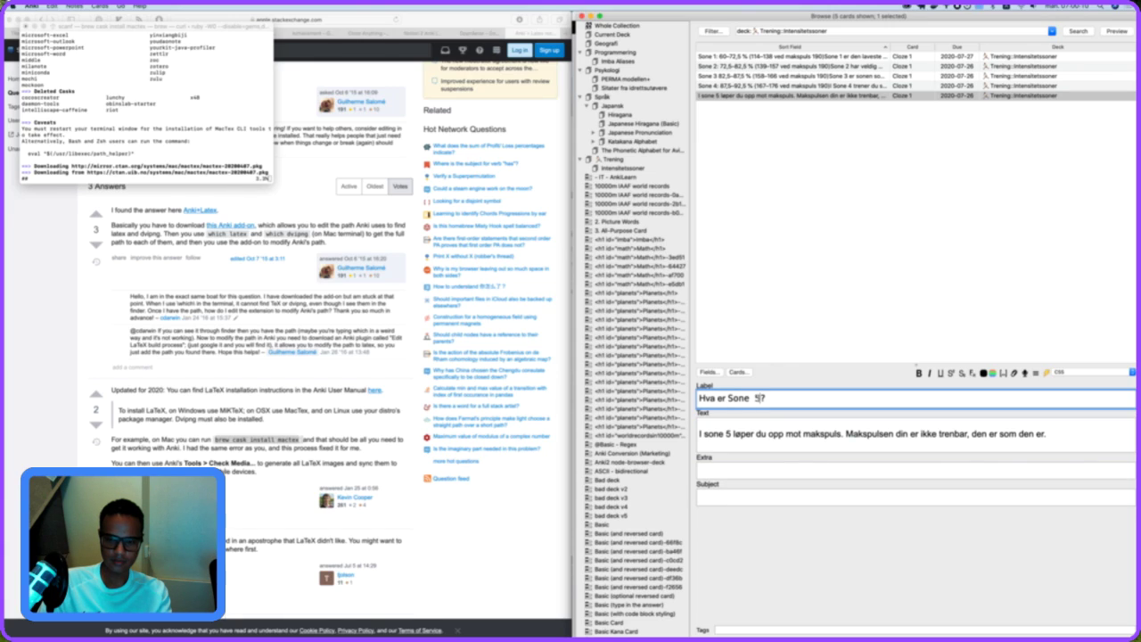
pyautogui.press('super+v')
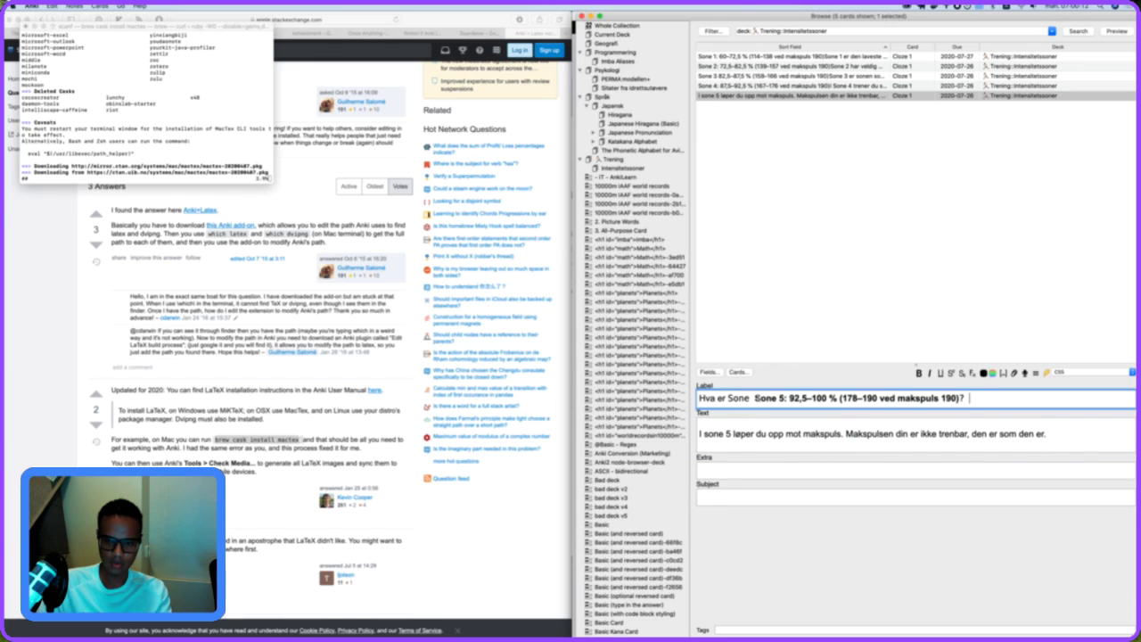
pyautogui.click(771, 434)
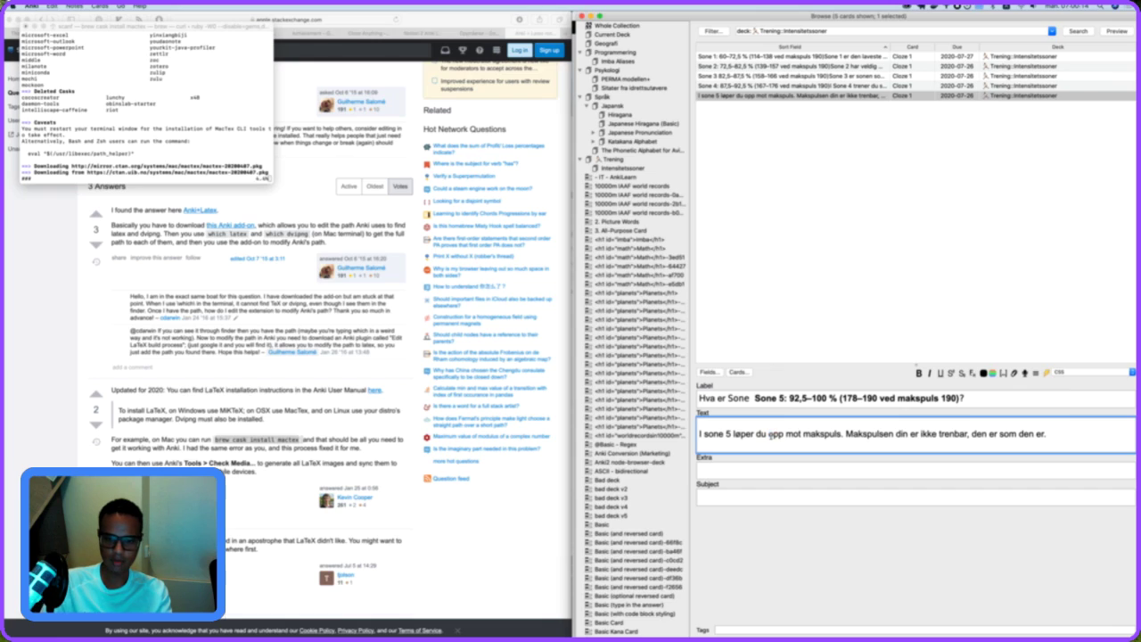
# Move the heading "Sone 4: 87,5–92,5 % (167–176 ved makspuls 190)" from the Sone 4 card's text into its label, replacing the 4, and add a question mark.
pyautogui.click(803, 87)
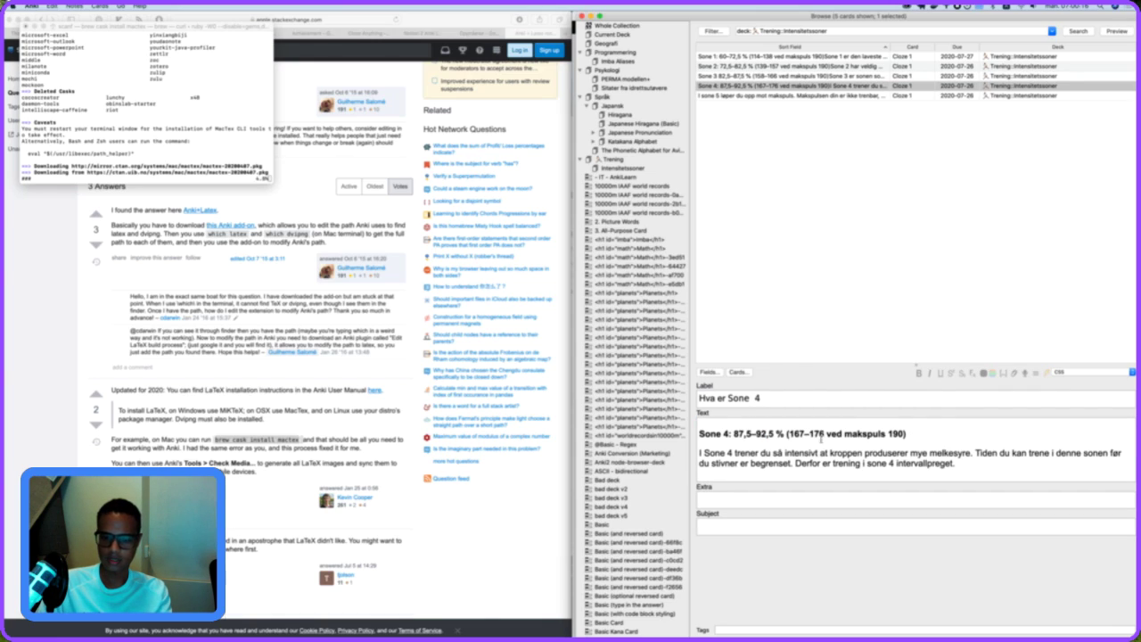
pyautogui.click(912, 434)
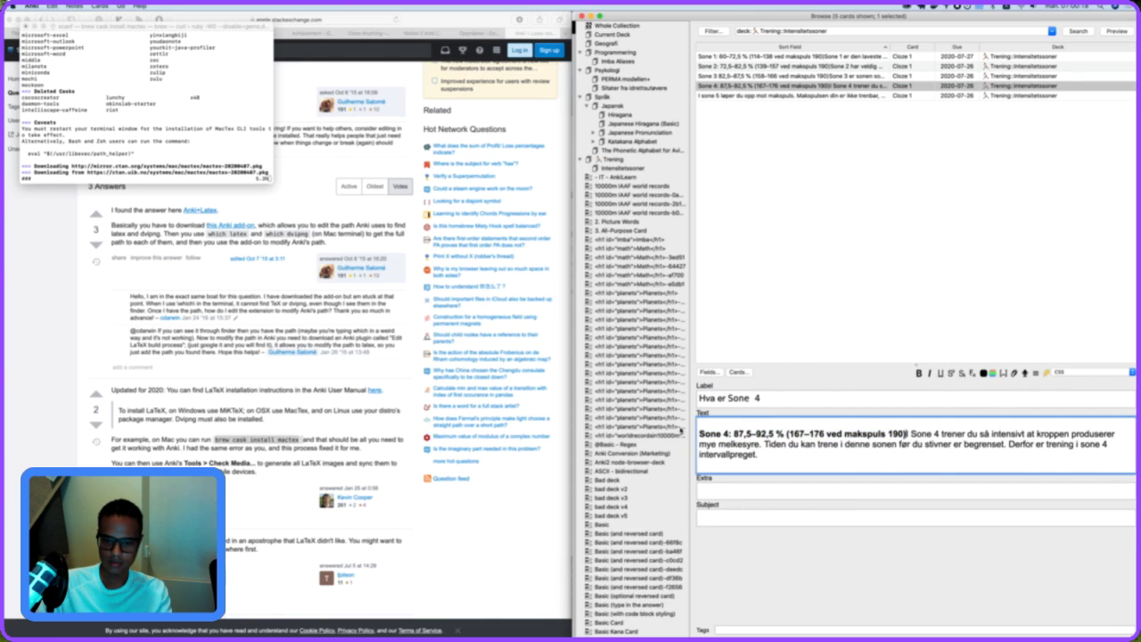
pyautogui.moveTo(916, 433); pyautogui.dragTo(741, 421)
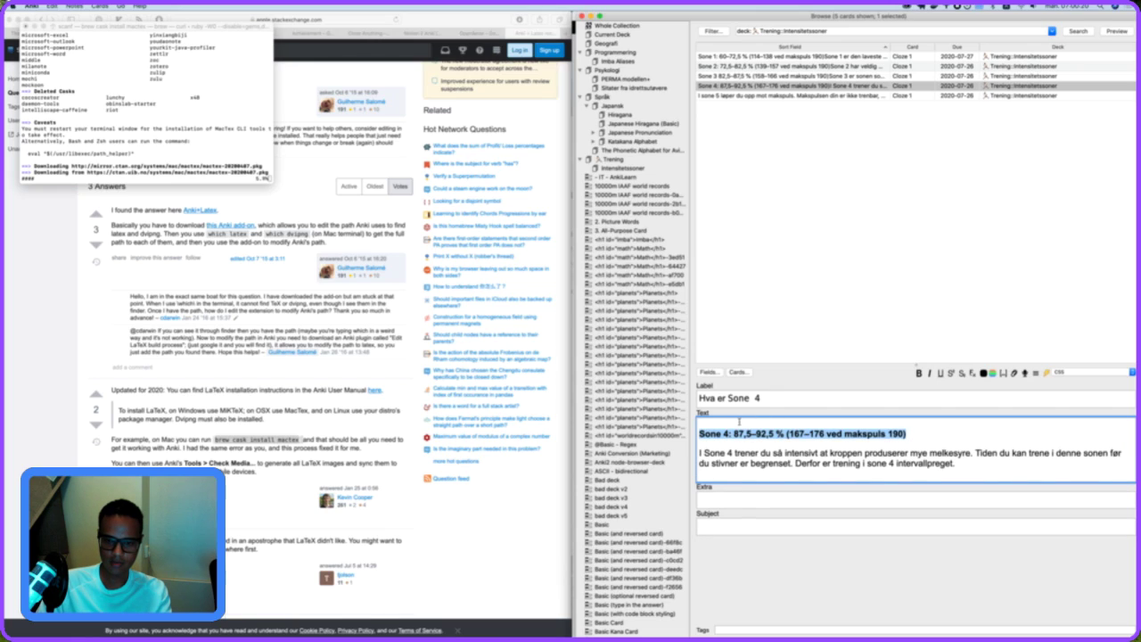
pyautogui.hotkey('ctrl', 'x')
pyautogui.click(790, 398)
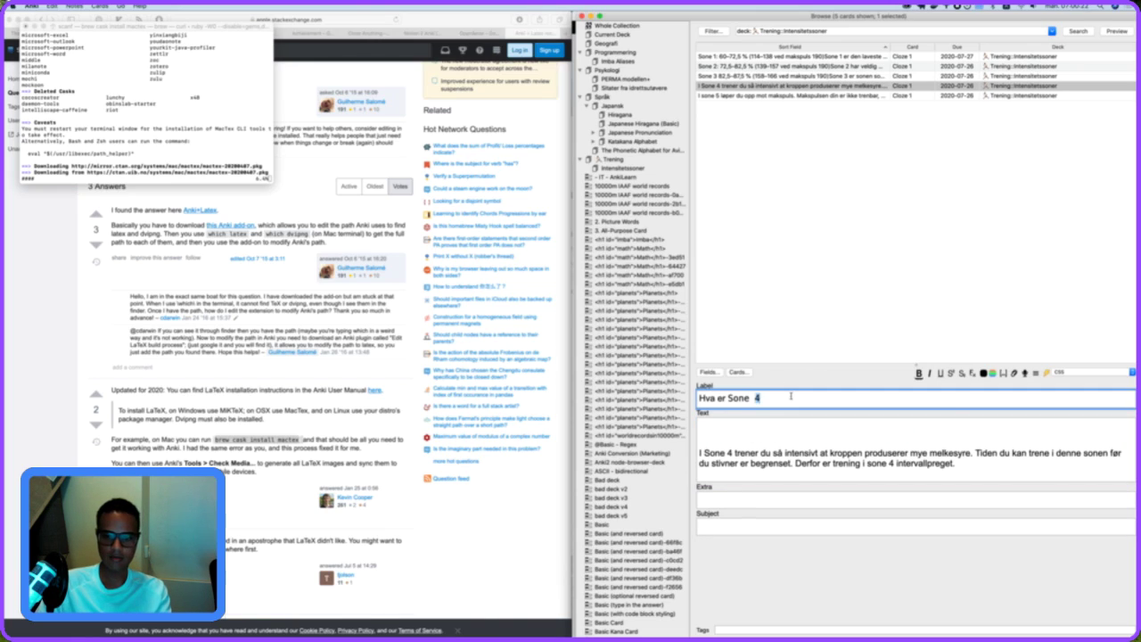
pyautogui.hotkey('shift', 'Left')
pyautogui.hotkey('ctrl', 'v')
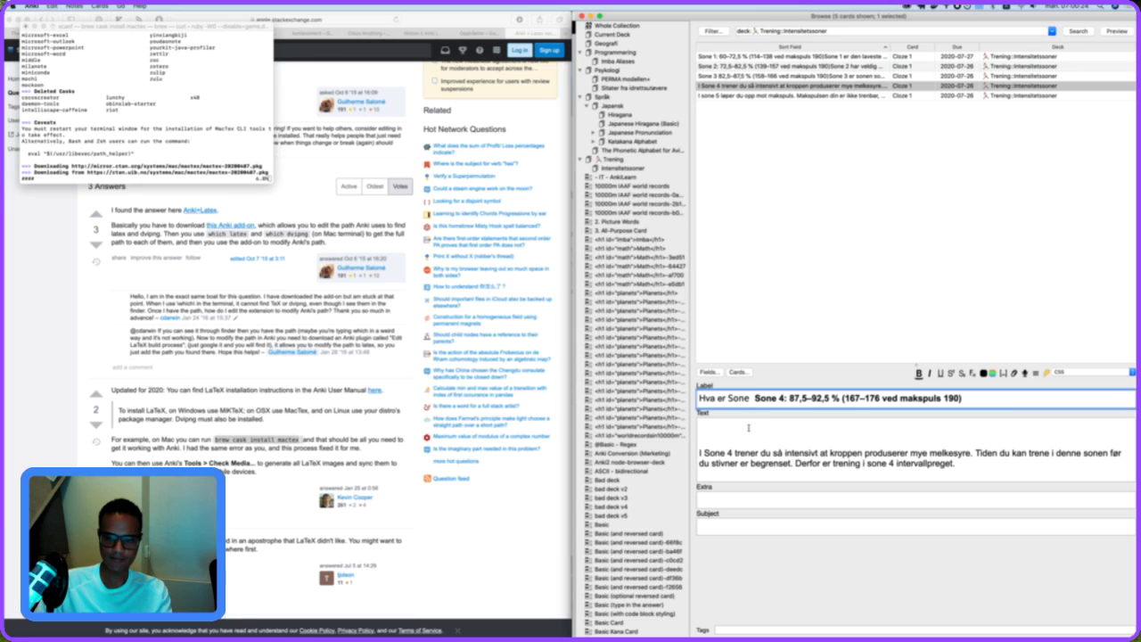
# Remove the blank space above the first sentence in the Sone 4 card's text.
pyautogui.click(838, 96)
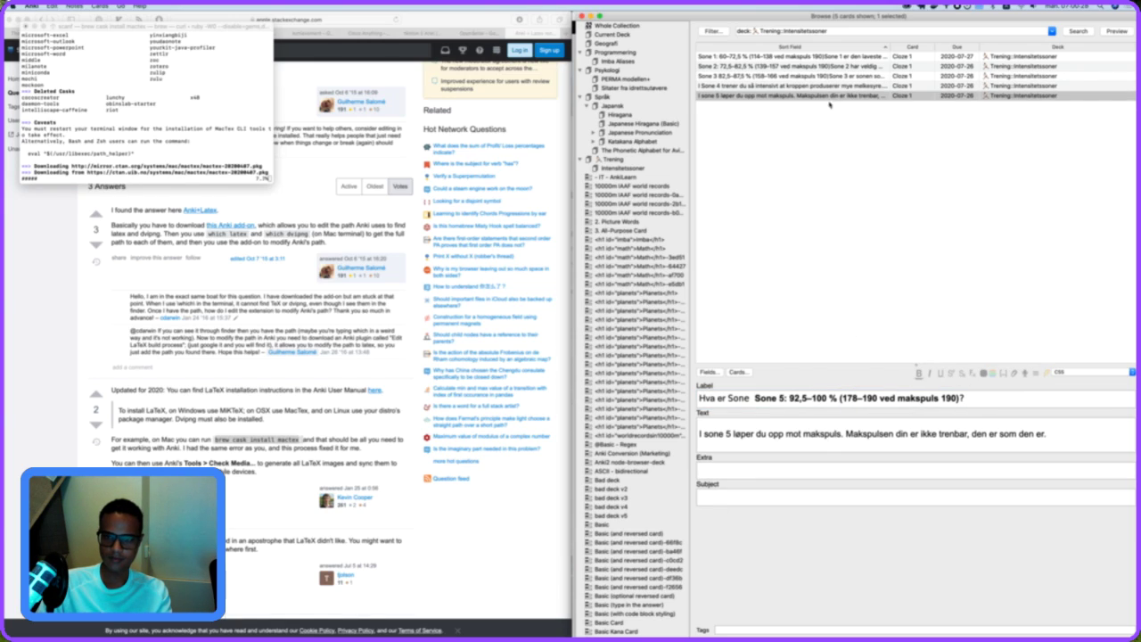
pyautogui.click(825, 85)
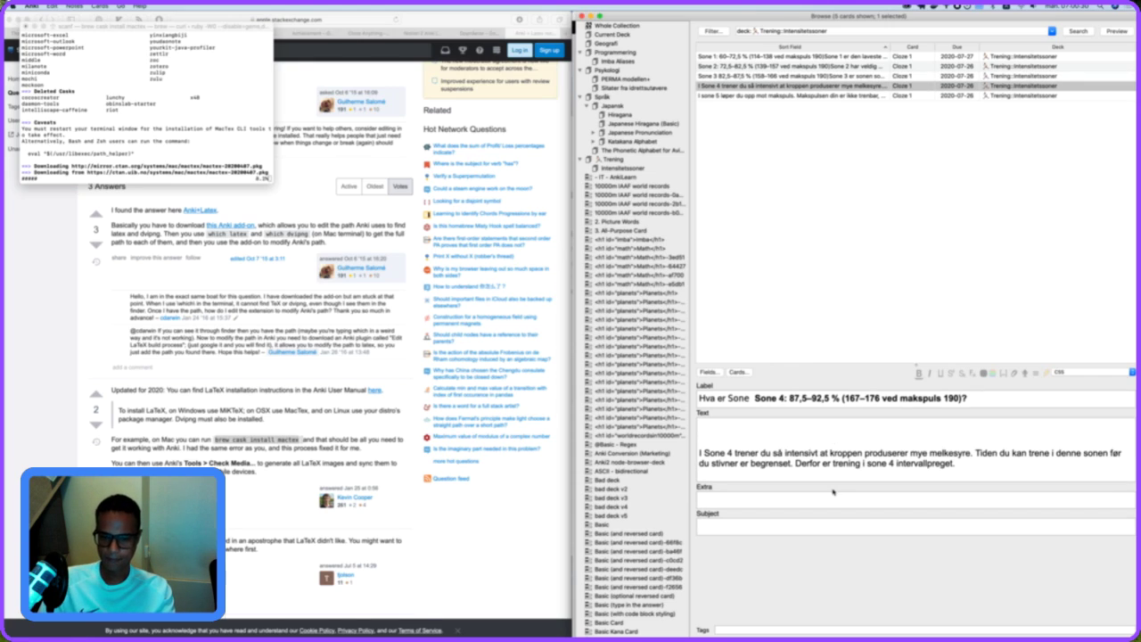
pyautogui.click(829, 459)
pyautogui.press('super+Left')
pyautogui.press('BackSpace')
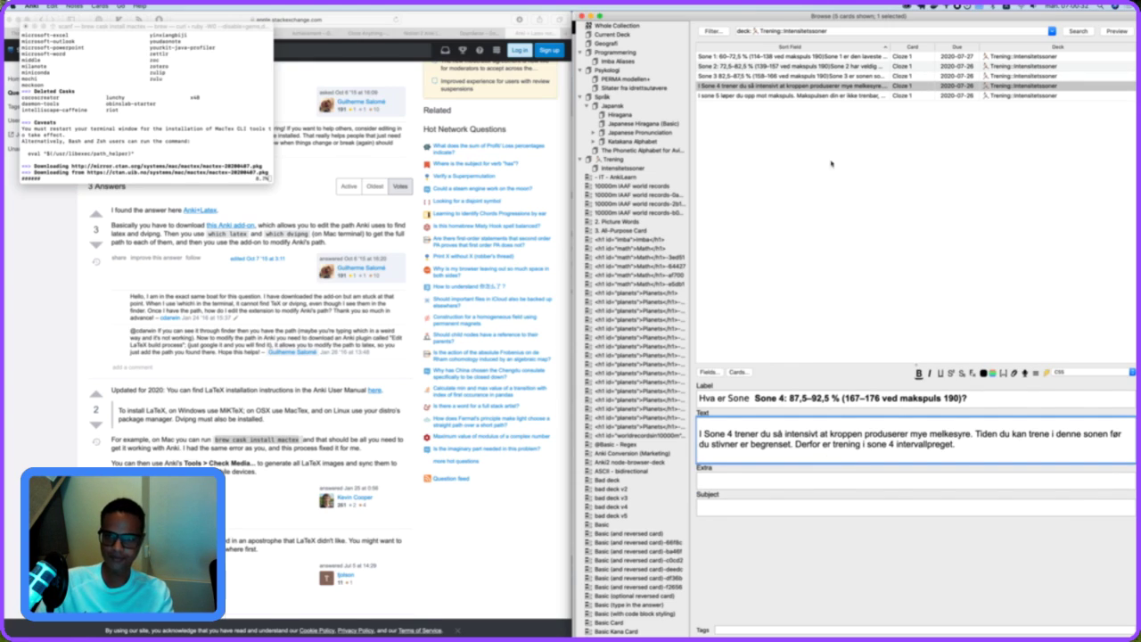
# Move the heading "Sone 3 82,5–87,5 % (158–166 ved makspuls 190)" into the Sone 3 card's label, replacing the 3, and remove the blank space above its text.
pyautogui.click(839, 76)
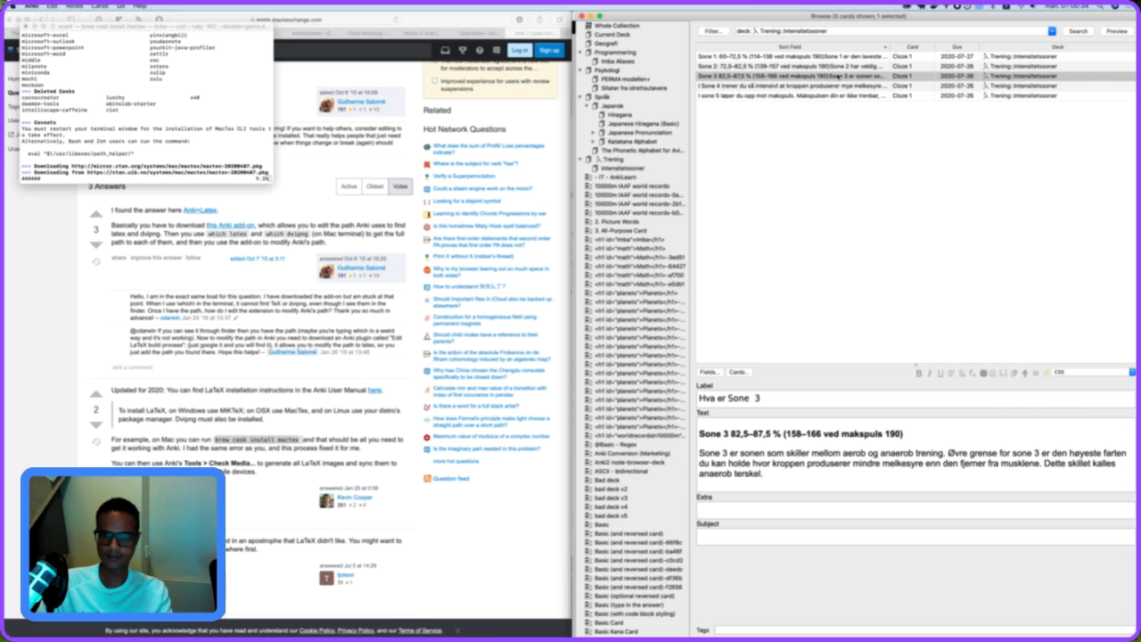
pyautogui.moveTo(905, 430); pyautogui.dragTo(703, 424)
pyautogui.press('BackSpace')
pyautogui.doubleClick(768, 398)
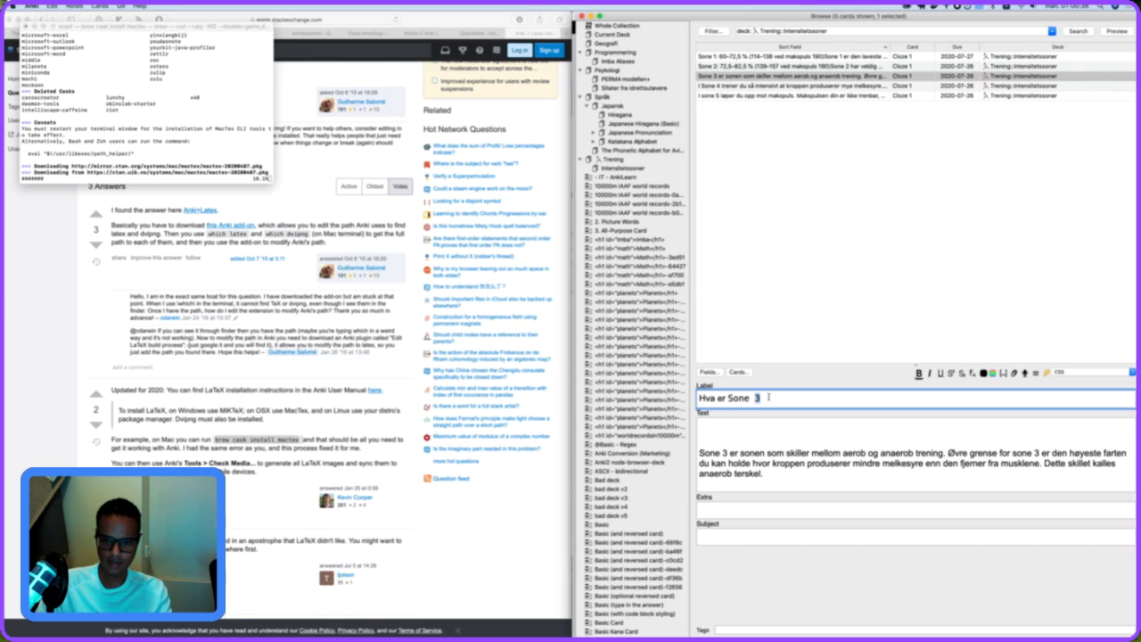
pyautogui.hotkey('ctrl', 'v')
pyautogui.click(714, 443)
pyautogui.press('Delete')
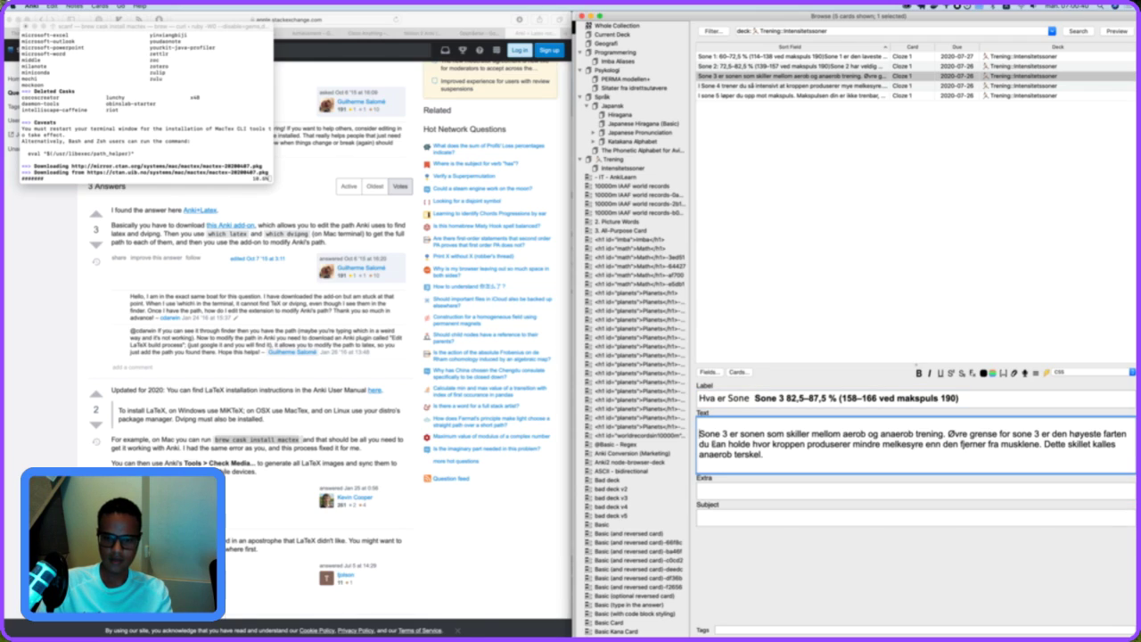
# Move the heading "Sone 2: 72,5–82,5 % (139–157 ved makspuls 190)" into the Sone 2 card's label, replacing the 2, and add a question mark.
pyautogui.click(777, 68)
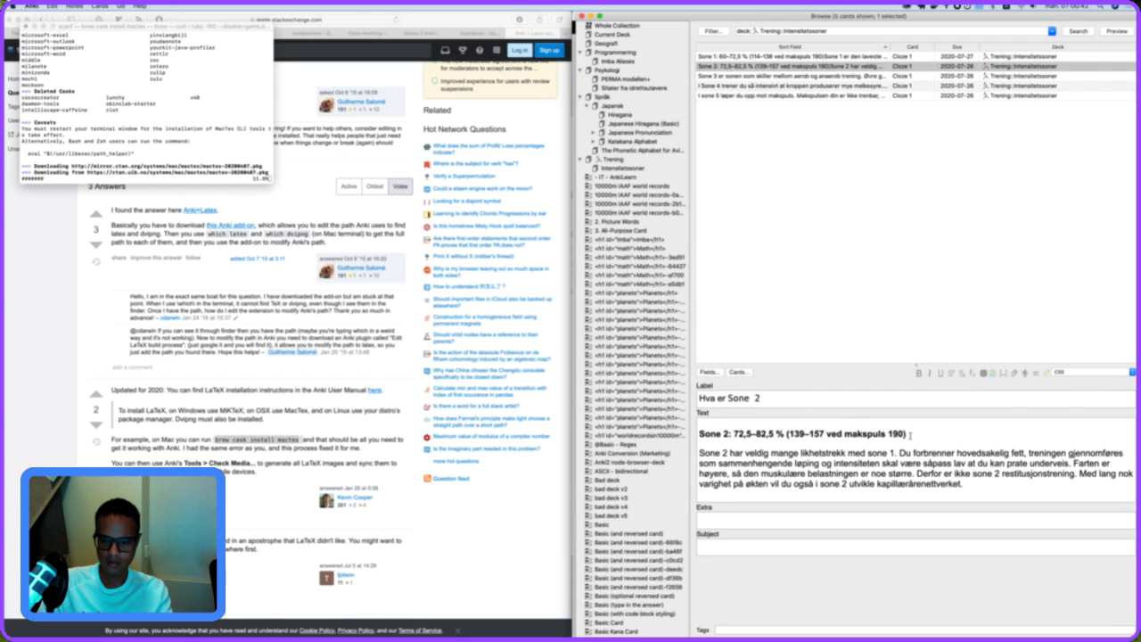
pyautogui.tripleClick(884, 434)
pyautogui.press('super+x')
pyautogui.click(777, 398)
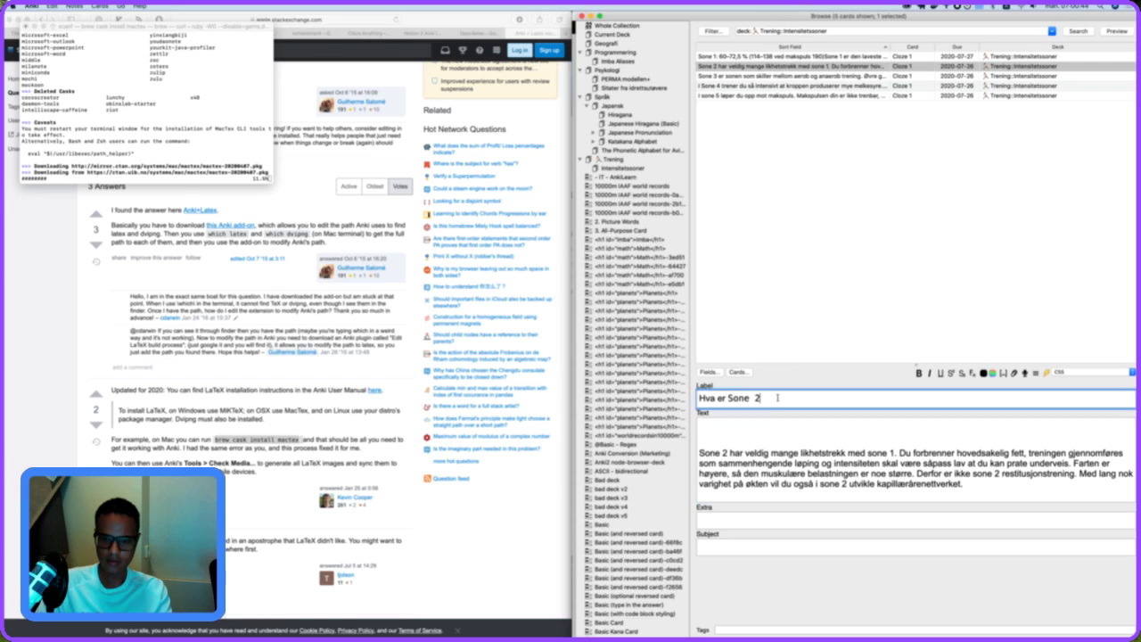
pyautogui.press('BackSpace')
pyautogui.press('super+v')
pyautogui.write('?')
# Add a question mark to the end of the Sone 3 card's label.
pyautogui.click(768, 76)
pyautogui.click(978, 398)
pyautogui.write('?')
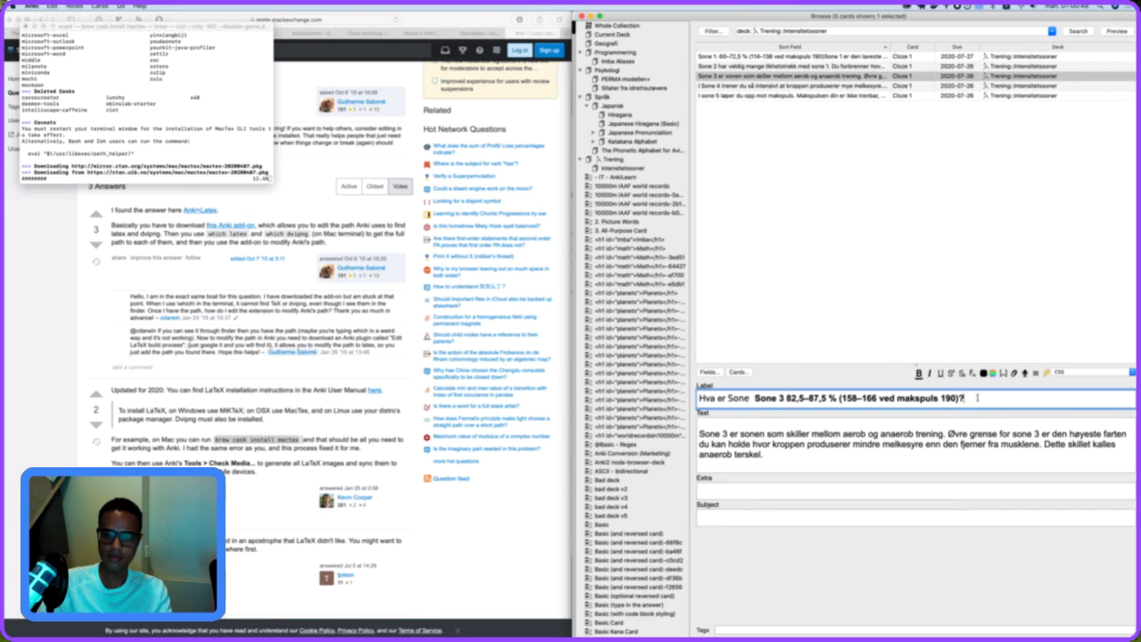
# Cut the heading "Sone 1: 60–72,5 % (114–138 ved makspuls 190)" from the Sone 1 card's text and place the cursor at the end of its label.
pyautogui.click(818, 87)
pyautogui.press('Down')
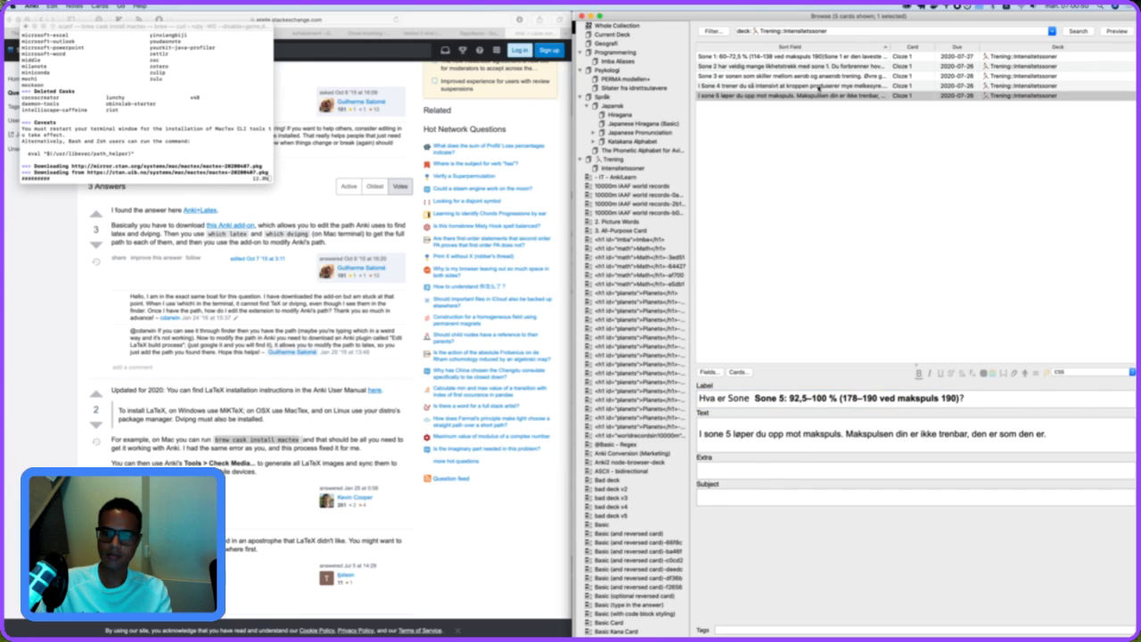
pyautogui.click(819, 78)
pyautogui.click(819, 67)
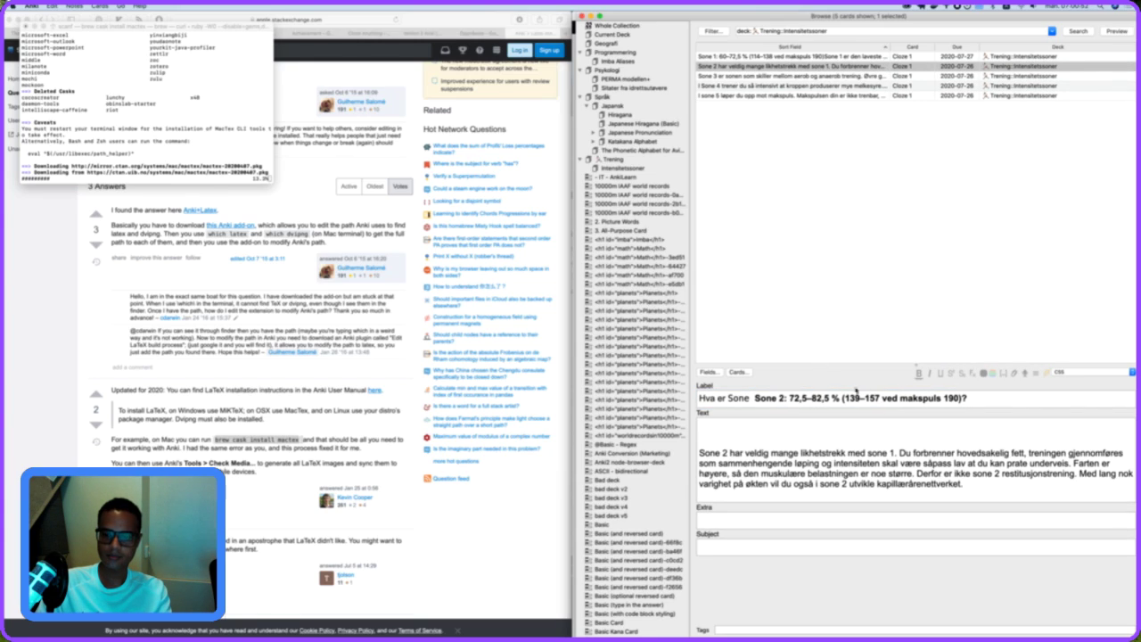
pyautogui.click(829, 57)
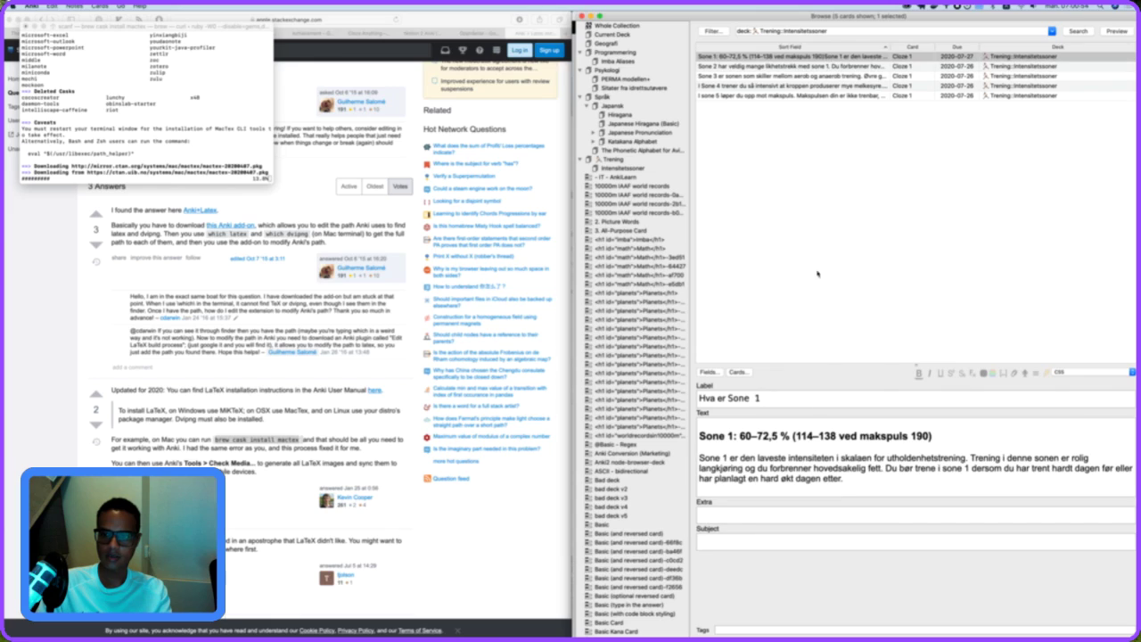
pyautogui.moveTo(927, 436); pyautogui.dragTo(698, 436)
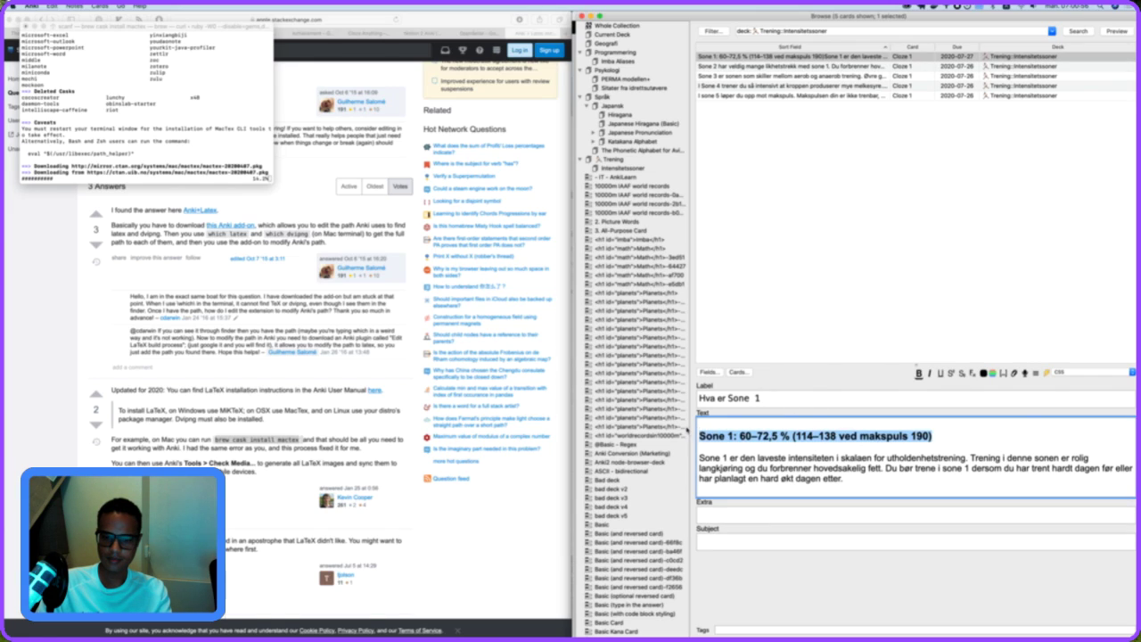
pyautogui.press('BackSpace')
pyautogui.click(772, 398)
# Try to replace only the number 1 in the Sone 1 card's label with the cut heading, and undo it.
pyautogui.hotkey('shift', 'Left')
pyautogui.press('super+v')
pyautogui.press('super+z')
# Replace "Sone 1" in the label with the cut heading, add a question mark, and join everything on one line after "Hva er".
pyautogui.hotkey('shift', 'Left')
pyautogui.hotkey('shift', 'Left')
pyautogui.hotkey('shift', 'Left')
pyautogui.hotkey('shift', 'Left')
pyautogui.hotkey('shift', 'Left')
pyautogui.hotkey('shift', 'Left')
pyautogui.press('super+v')
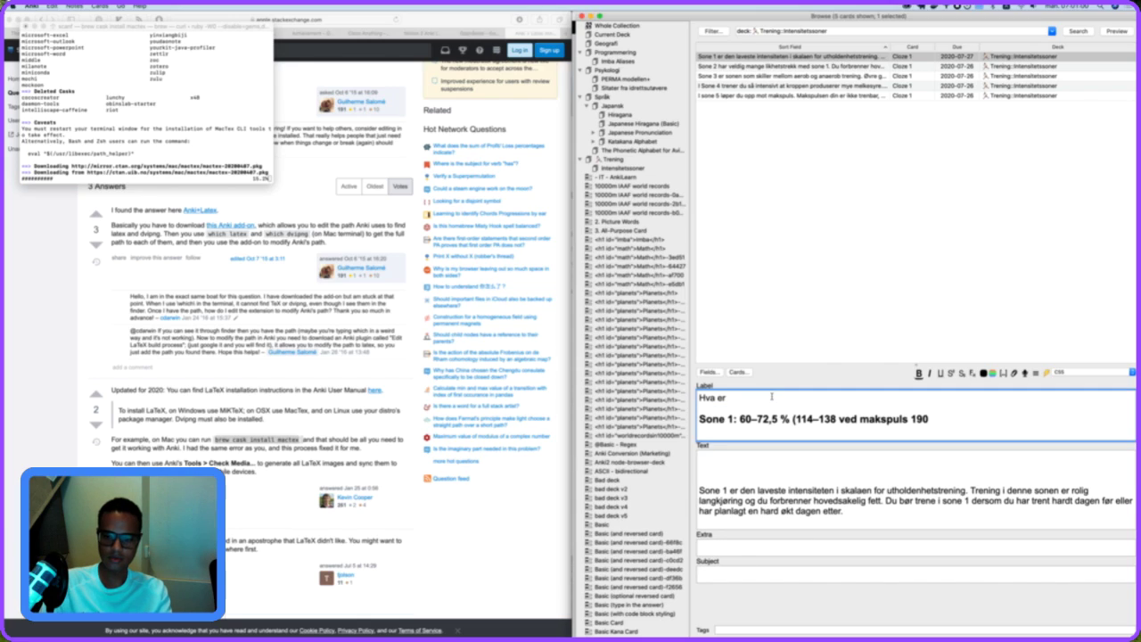
pyautogui.write('?')
pyautogui.press('super+Left')
pyautogui.press('BackSpace')
# Remove the blank space above the Sone 1 card's text and clear the bold formatting from the whole text.
pyautogui.click(743, 458)
pyautogui.press('super+Left')
pyautogui.press('BackSpace')
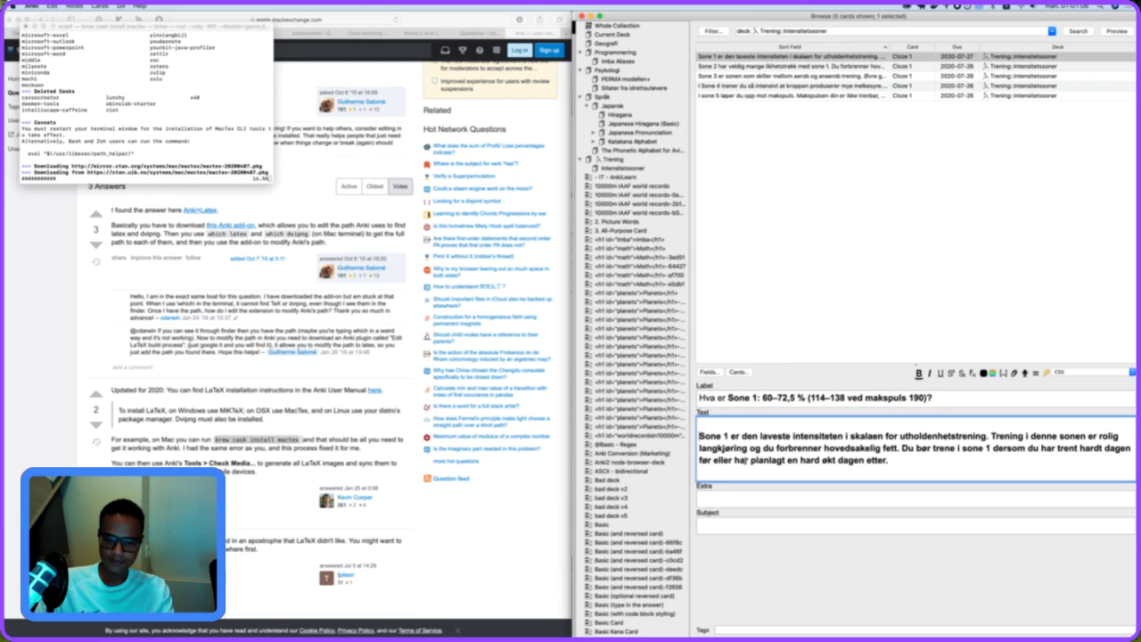
pyautogui.press('super+a')
pyautogui.press('super+b')
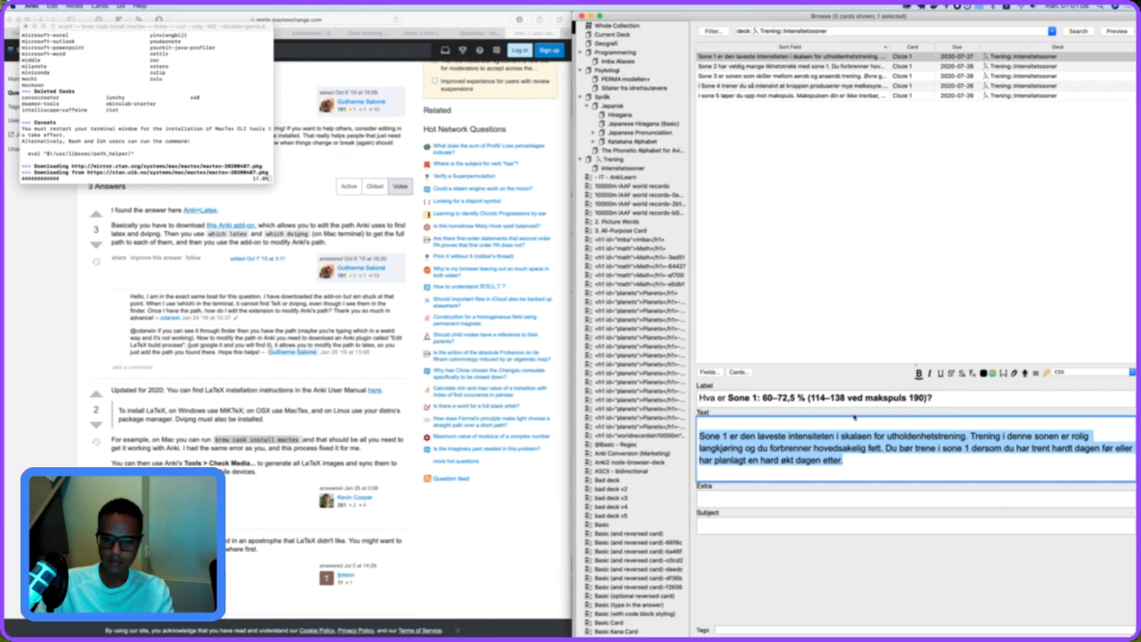
# Remove the blank space above the first sentence in the Sone 2 card's text.
pyautogui.click(767, 66)
pyautogui.press('Down')
pyautogui.click(767, 67)
pyautogui.click(764, 456)
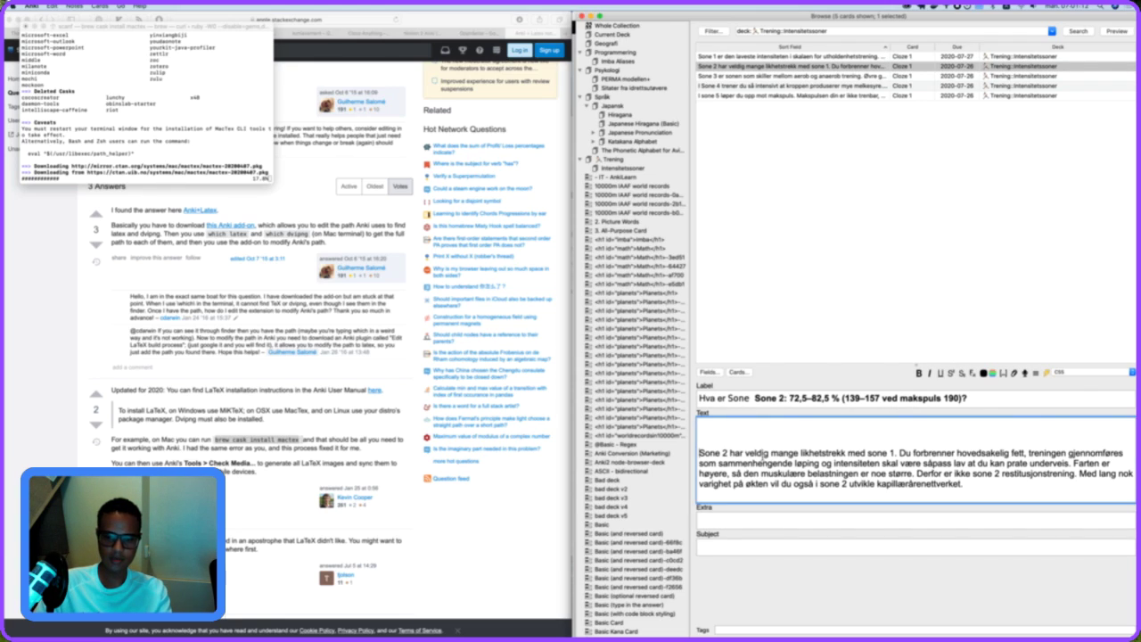
pyautogui.press('super+Left')
pyautogui.press('BackSpace')
# Remove the duplicate "Sone" from the Sone 5 card's label and turn "92,5–100 % (178–190 ved makspuls 190)" into a c1 cloze deletion.
pyautogui.click(761, 80)
pyautogui.press('Down')
pyautogui.press('Down')
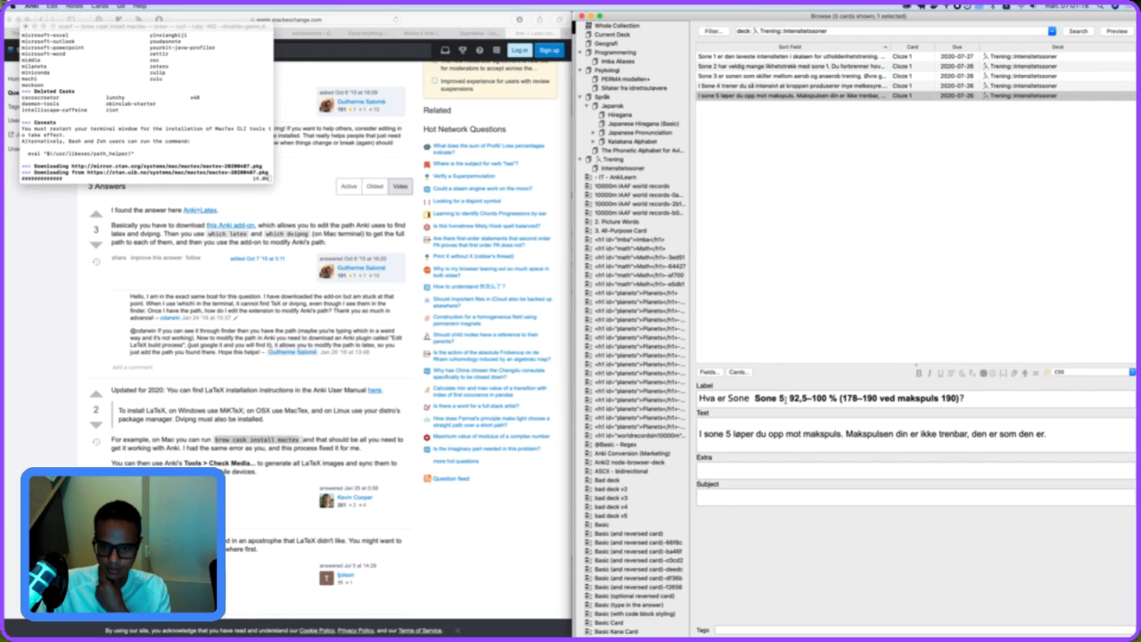
pyautogui.click(755, 399)
pyautogui.press('BackSpace')
pyautogui.press('BackSpace')
pyautogui.press('BackSpace')
pyautogui.press('BackSpace')
pyautogui.press('BackSpace')
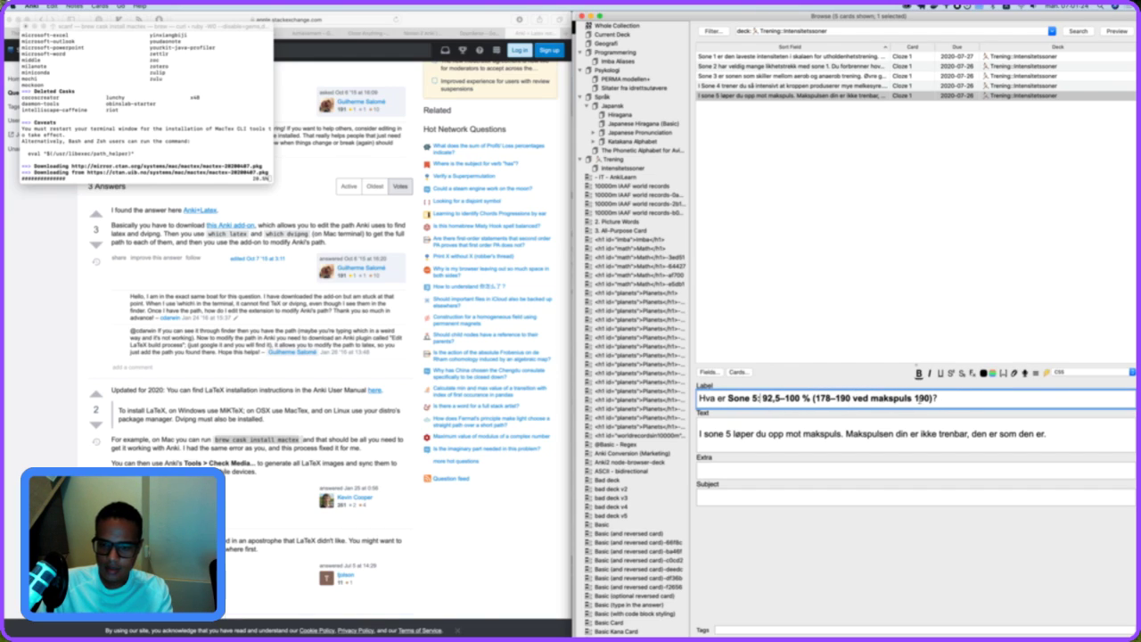
pyautogui.keyDown('shift'); pyautogui.click(932, 399); pyautogui.keyUp('shift')
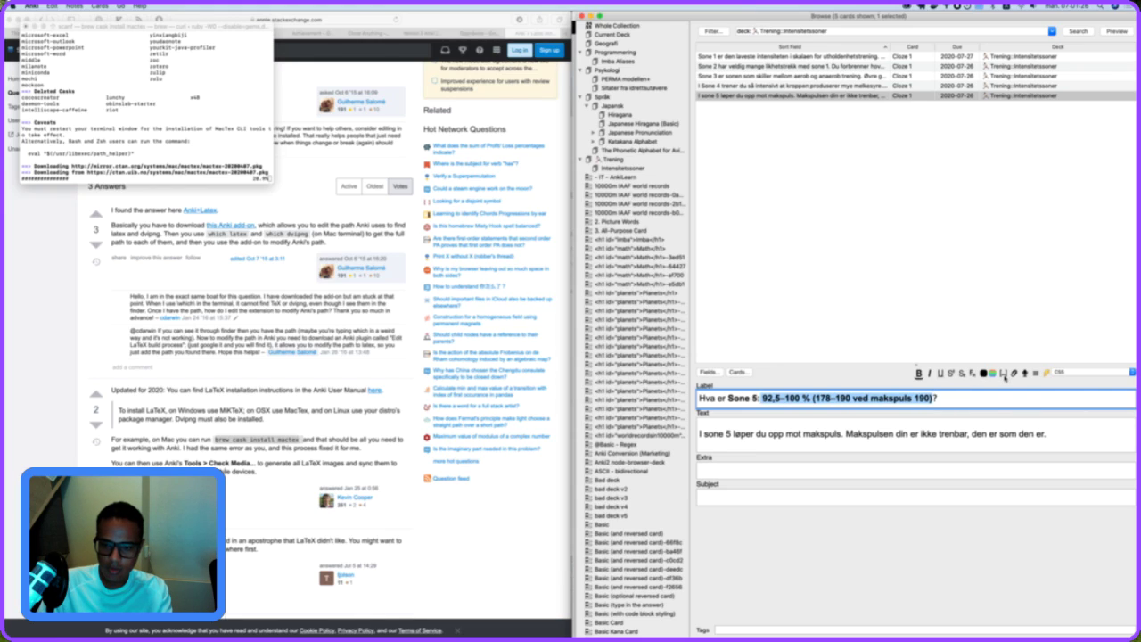
pyautogui.click(1005, 374)
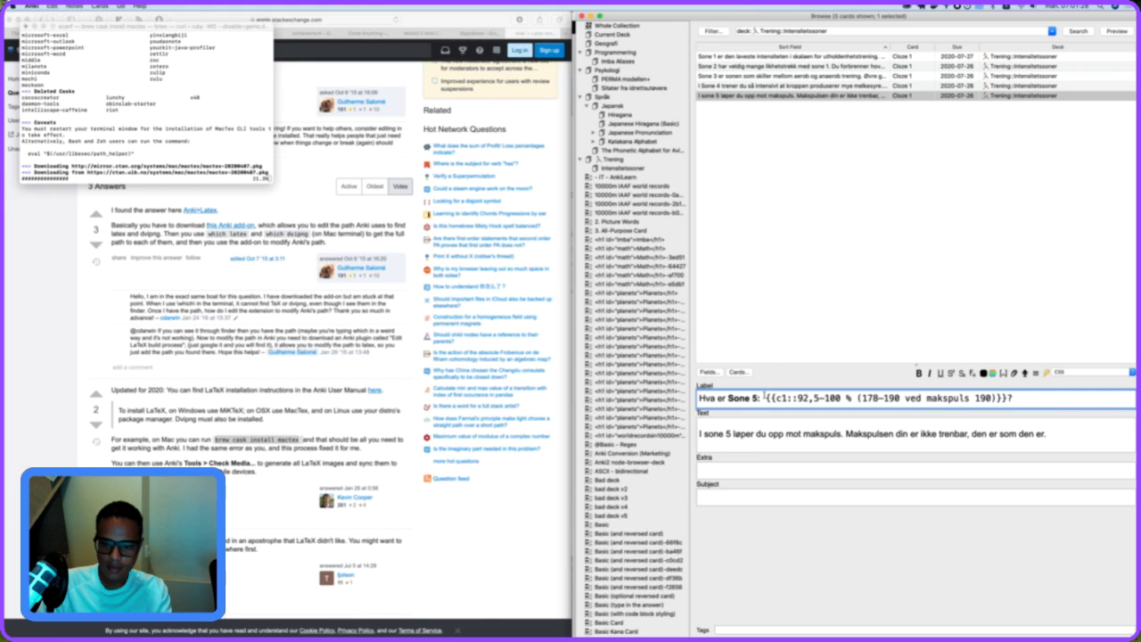
# Try to turn "87,5–92,5 % (167–176 ved makspuls 190)" in the Sone 4 card's label into a c1 cloze deletion.
pyautogui.click(798, 88)
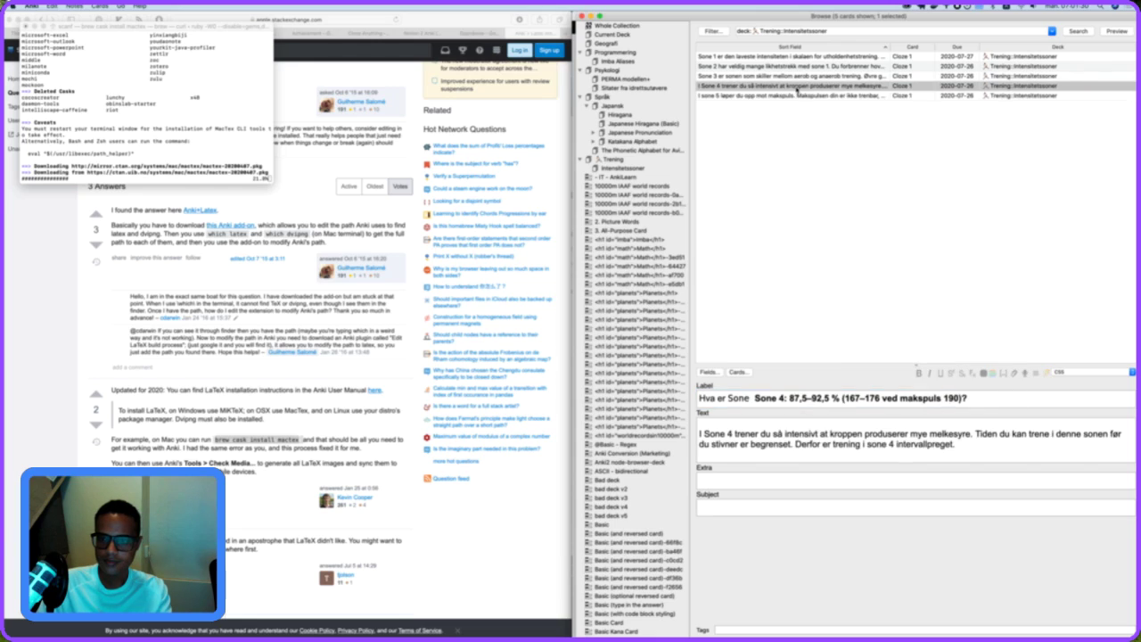
pyautogui.click(788, 398)
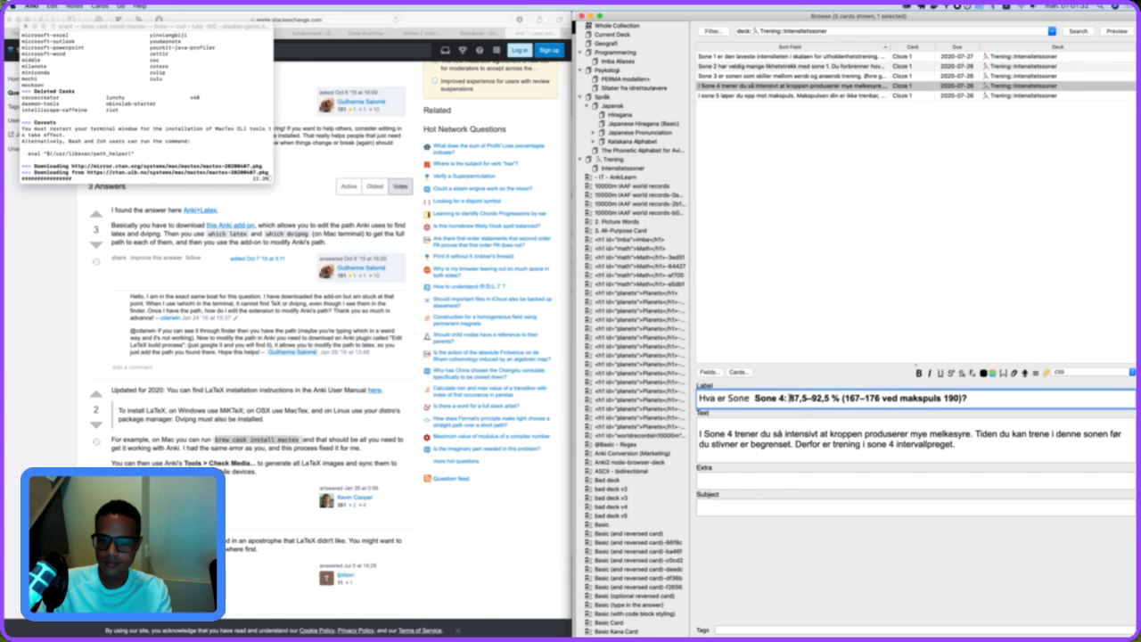
pyautogui.keyDown('shift'); pyautogui.click(963, 399); pyautogui.keyUp('shift')
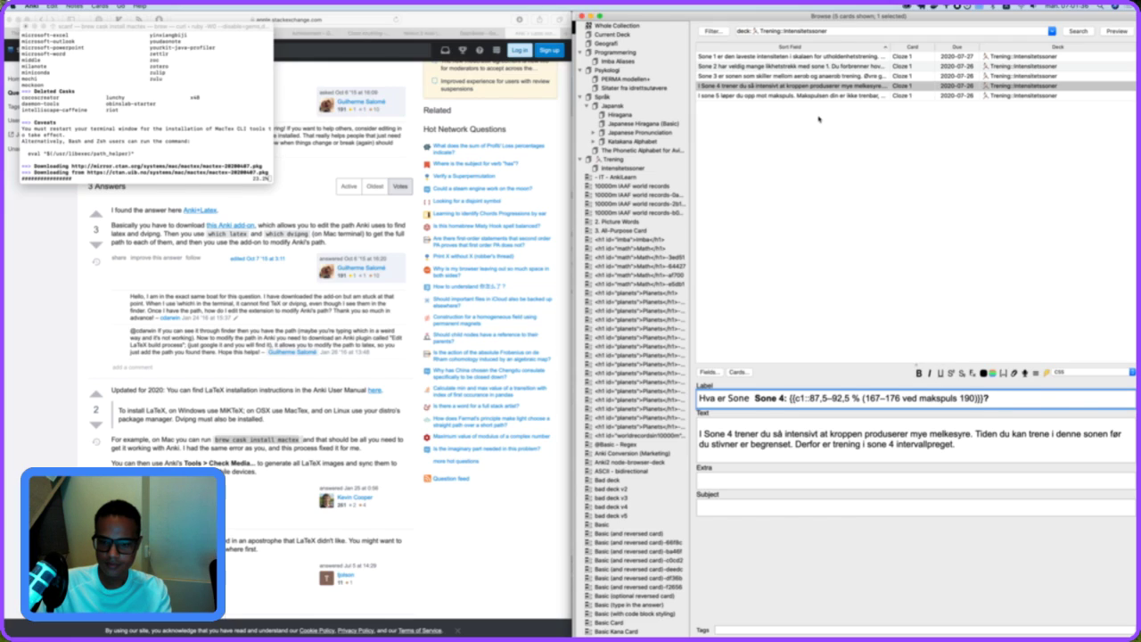
# Remove the duplicate "Sone" from the Sone 4 card's label and turn ": 87,5–92,5 % (167–176 ved makspuls 190)" into a c1 cloze deletion.
pyautogui.click(762, 396)
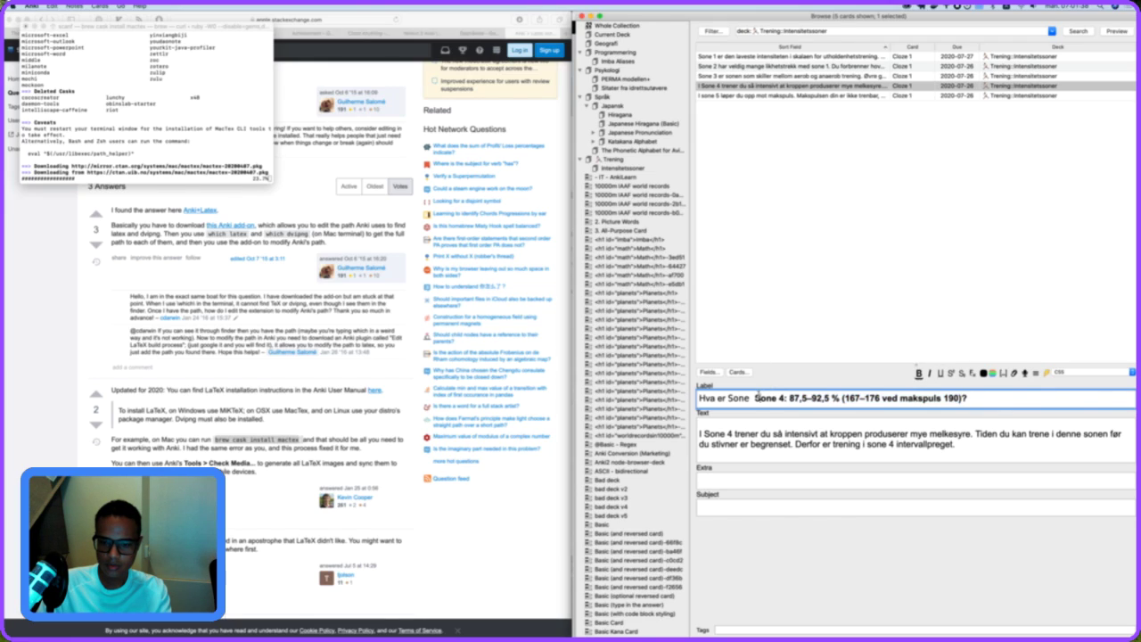
pyautogui.press('BackSpace')
pyautogui.press('BackSpace')
pyautogui.press('BackSpace')
pyautogui.press('BackSpace')
pyautogui.press('BackSpace')
pyautogui.press('BackSpace')
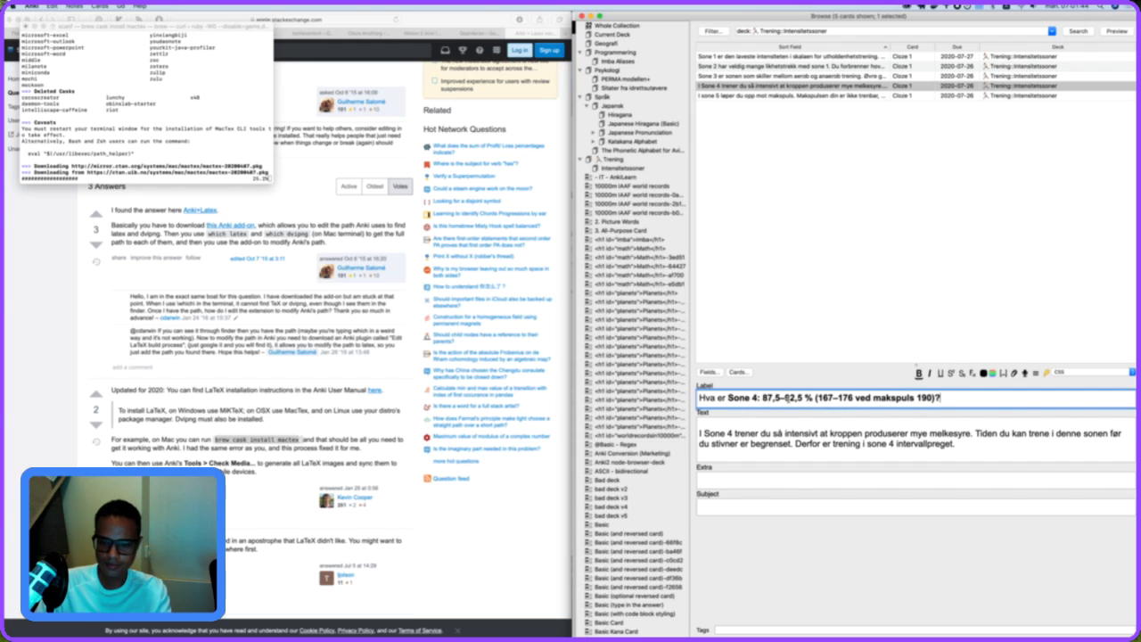
pyautogui.moveTo(758, 398); pyautogui.dragTo(934, 398)
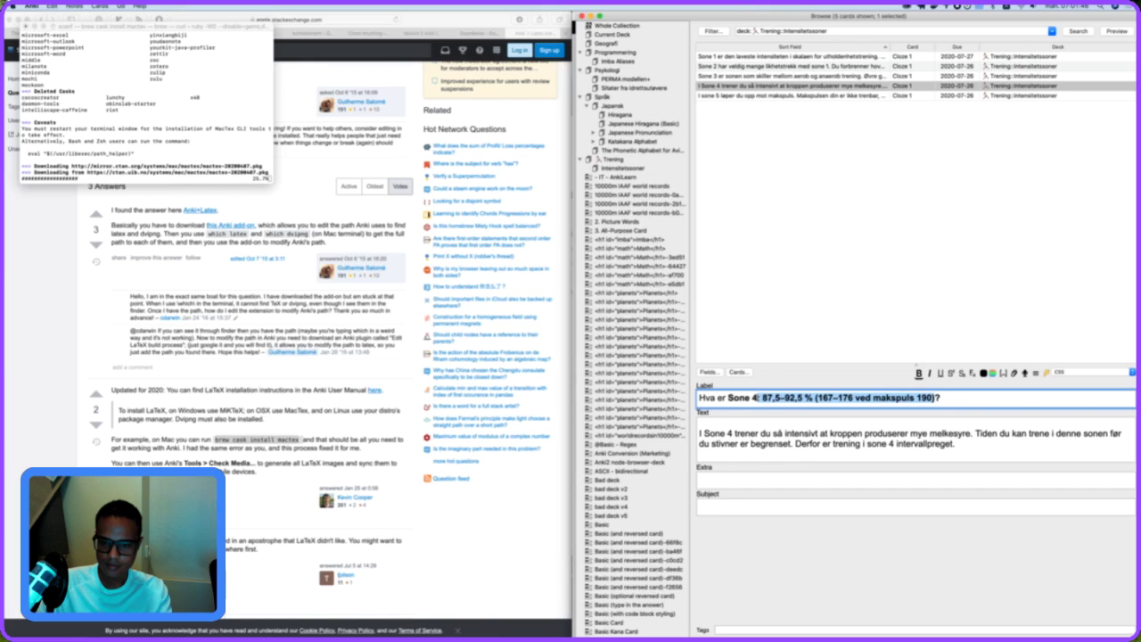
pyautogui.press('super+shift+c')
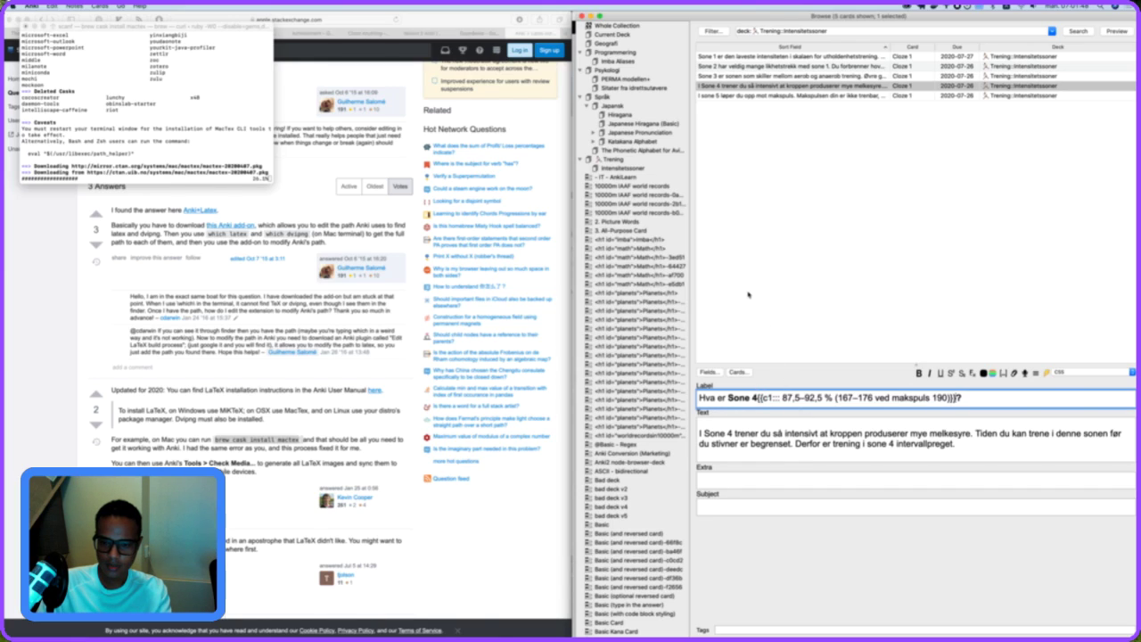
# Move the colon after "Sone 5" in the Sone 5 card's label inside the c1 cloze deletion, before "92,5–100 %".
pyautogui.click(764, 95)
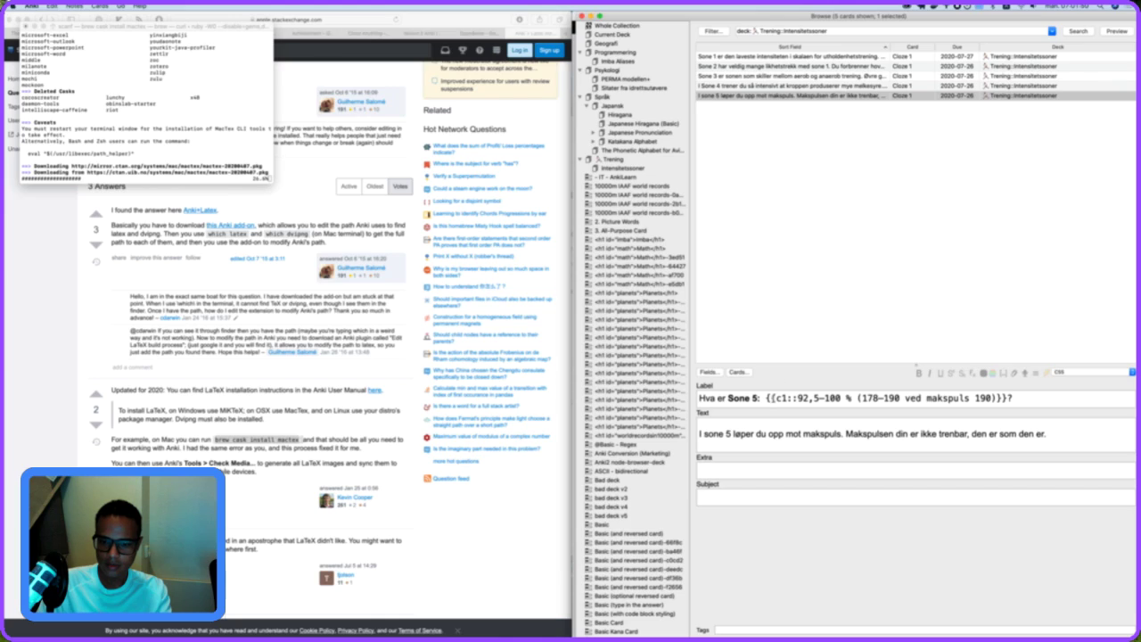
pyautogui.click(773, 398)
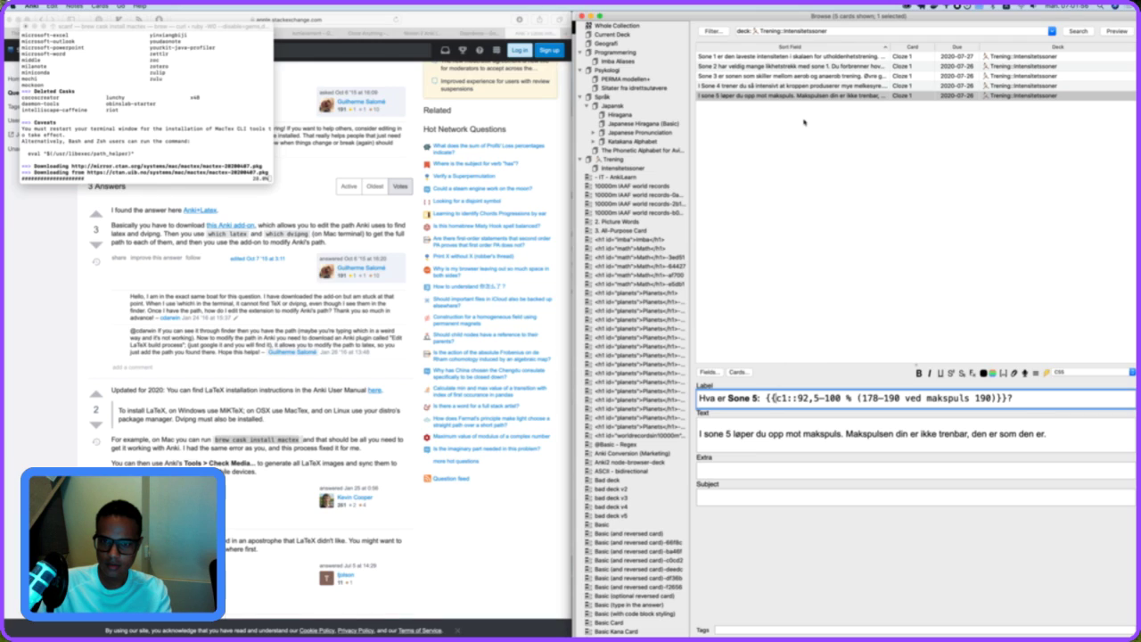
pyautogui.click(785, 87)
pyautogui.click(785, 94)
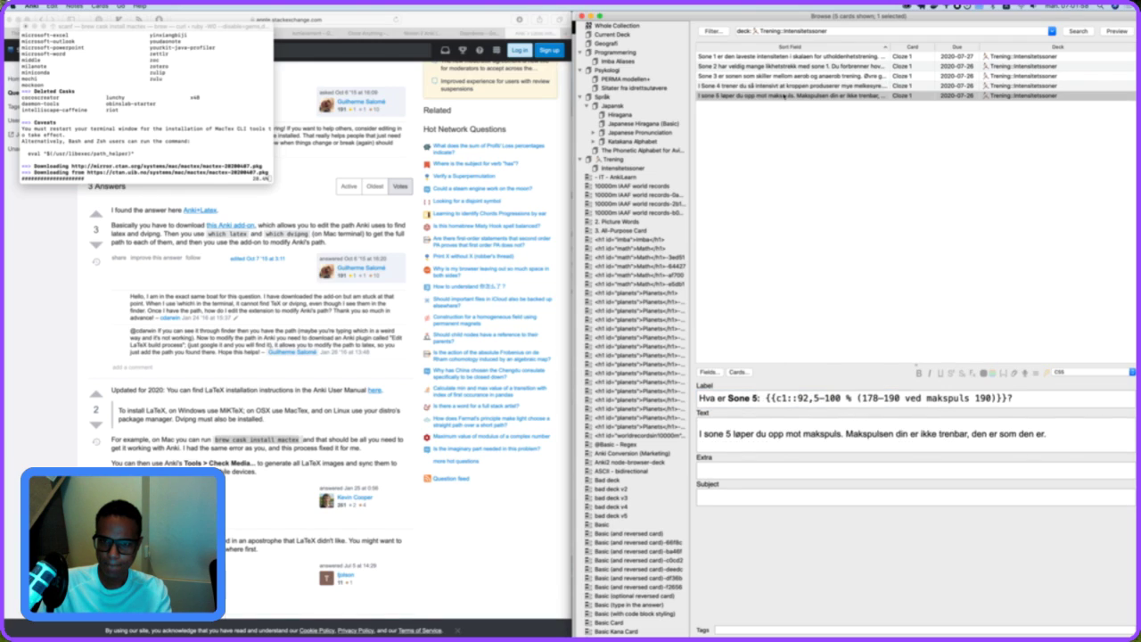
pyautogui.click(766, 398)
pyautogui.press('BackSpace')
pyautogui.press('BackSpace')
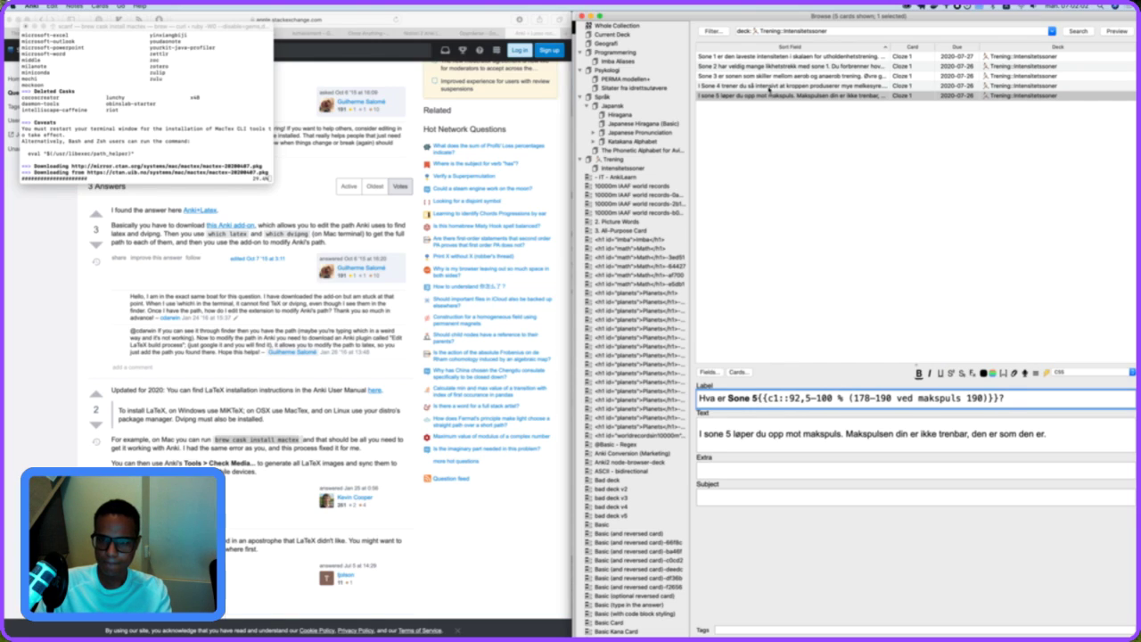
pyautogui.click(769, 87)
pyautogui.click(763, 95)
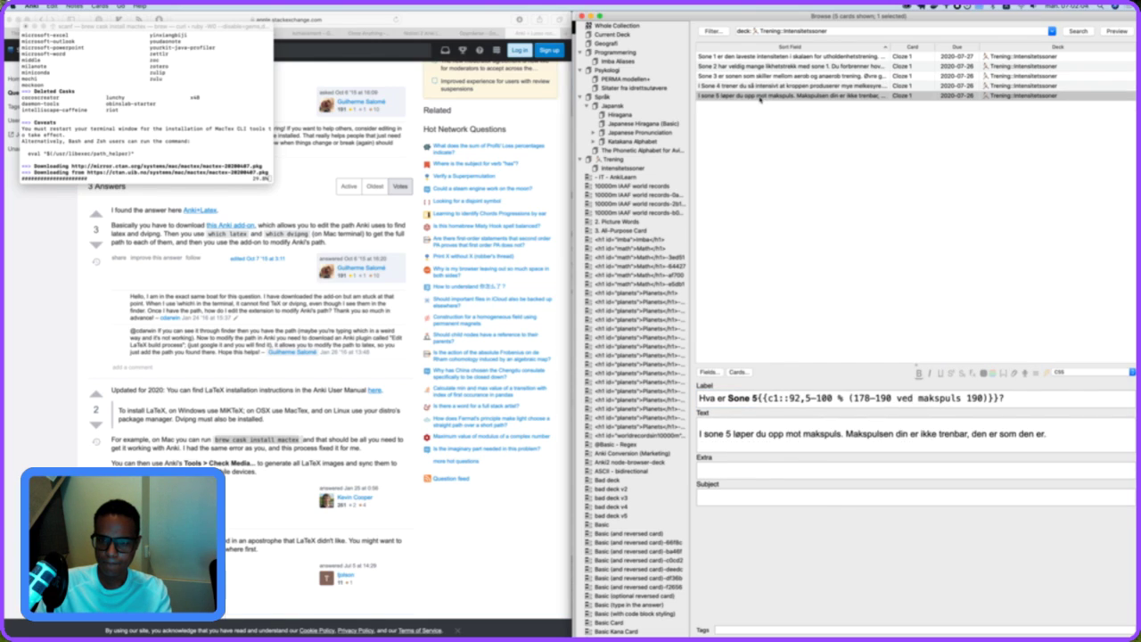
pyautogui.click(790, 399)
pyautogui.write(':')
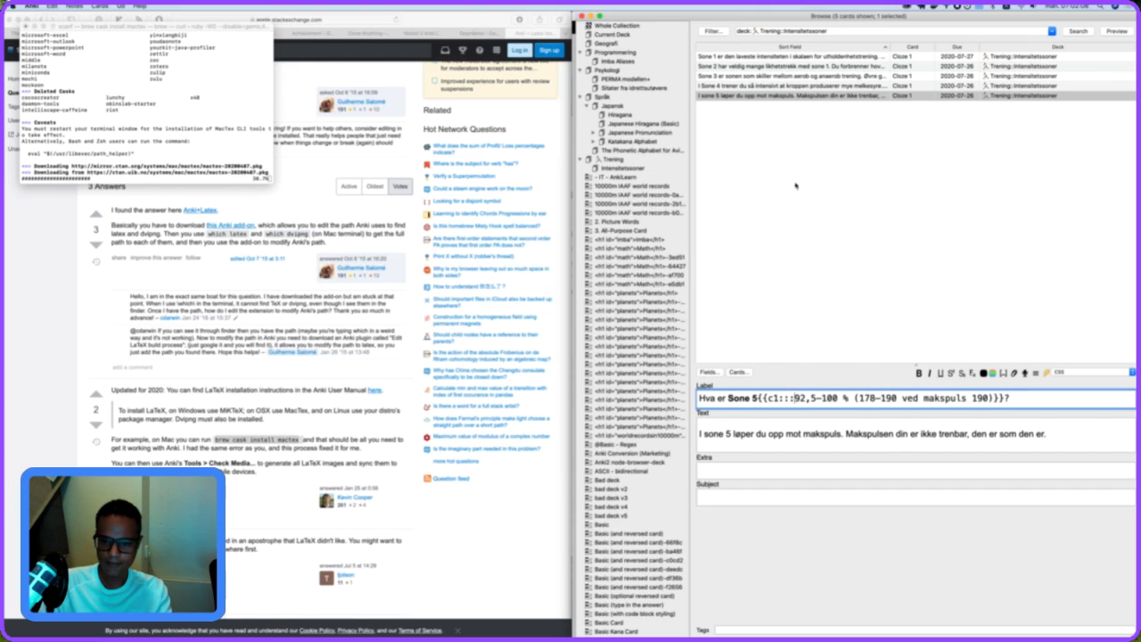
# Remove the duplicate "Sone" from the Sone 3 card's label and turn ": 82,5–87,5 % (158–166 ved makspuls 190)" into a c1 cloze deletion.
pyautogui.click(770, 87)
pyautogui.press('Up')
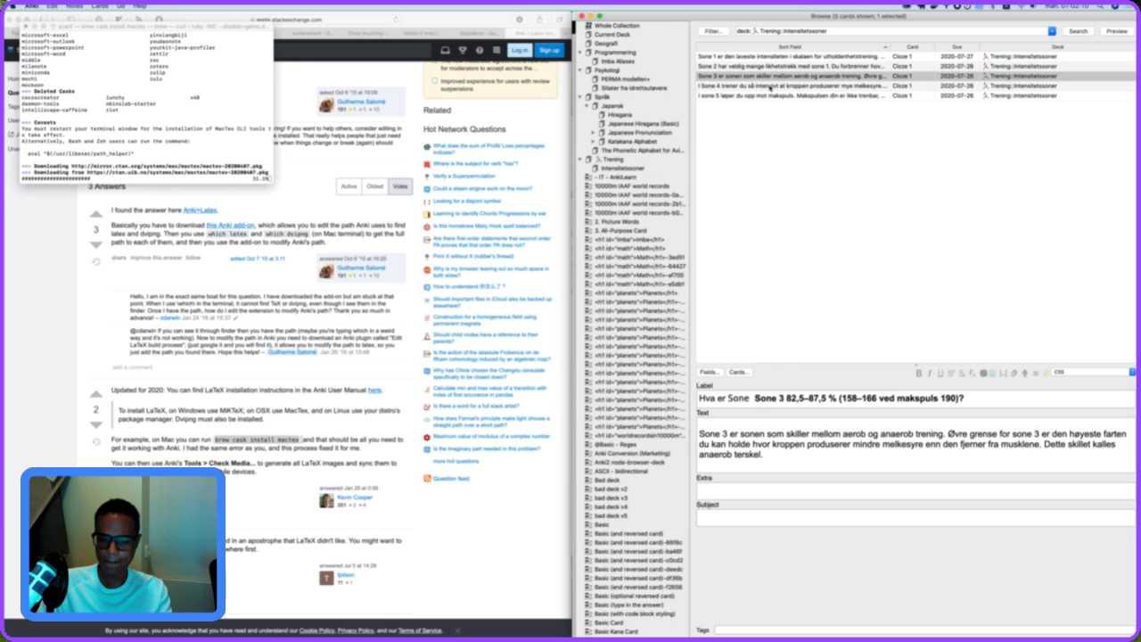
pyautogui.click(761, 403)
pyautogui.press('BackSpace')
pyautogui.press('BackSpace')
pyautogui.press('BackSpace')
pyautogui.press('BackSpace')
pyautogui.press('BackSpace')
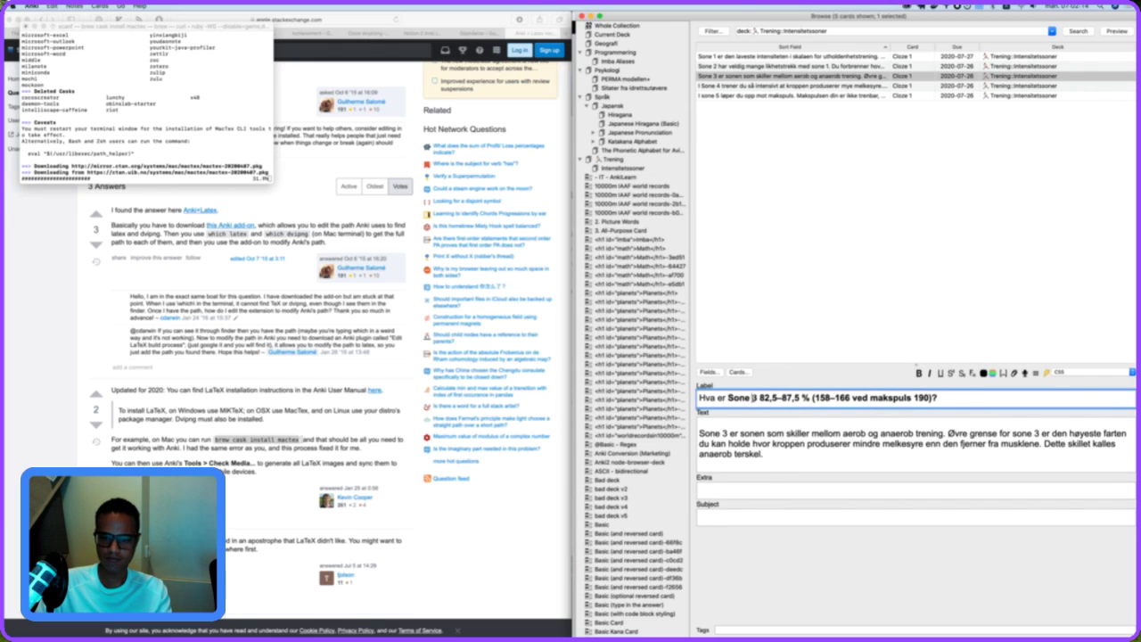
pyautogui.click(755, 397)
pyautogui.write(':')
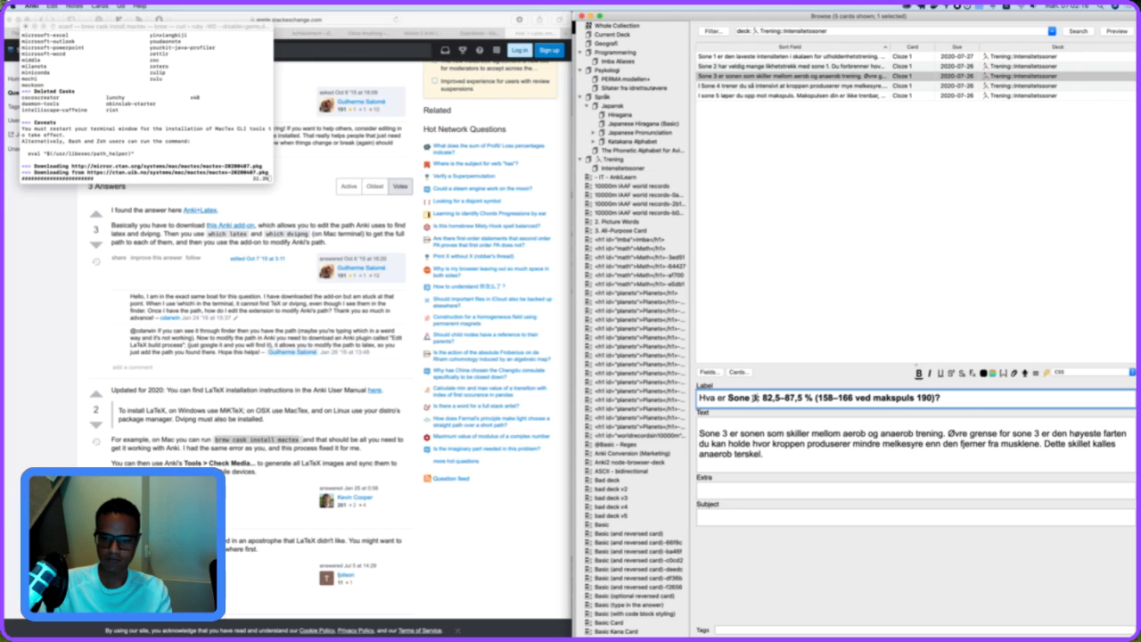
pyautogui.keyDown('shift'); pyautogui.click(934, 397); pyautogui.keyUp('shift')
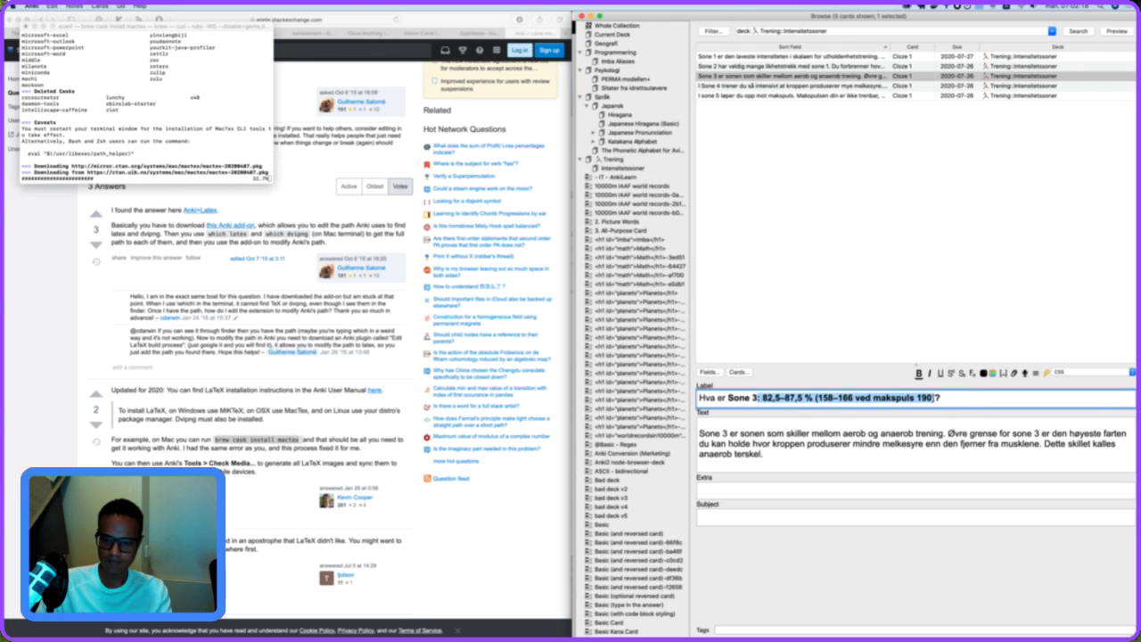
pyautogui.press('super+shift+c')
# Remove the duplicate "Sone" before the bold "Sone 2" in the Sone 2 card's label.
pyautogui.click(756, 66)
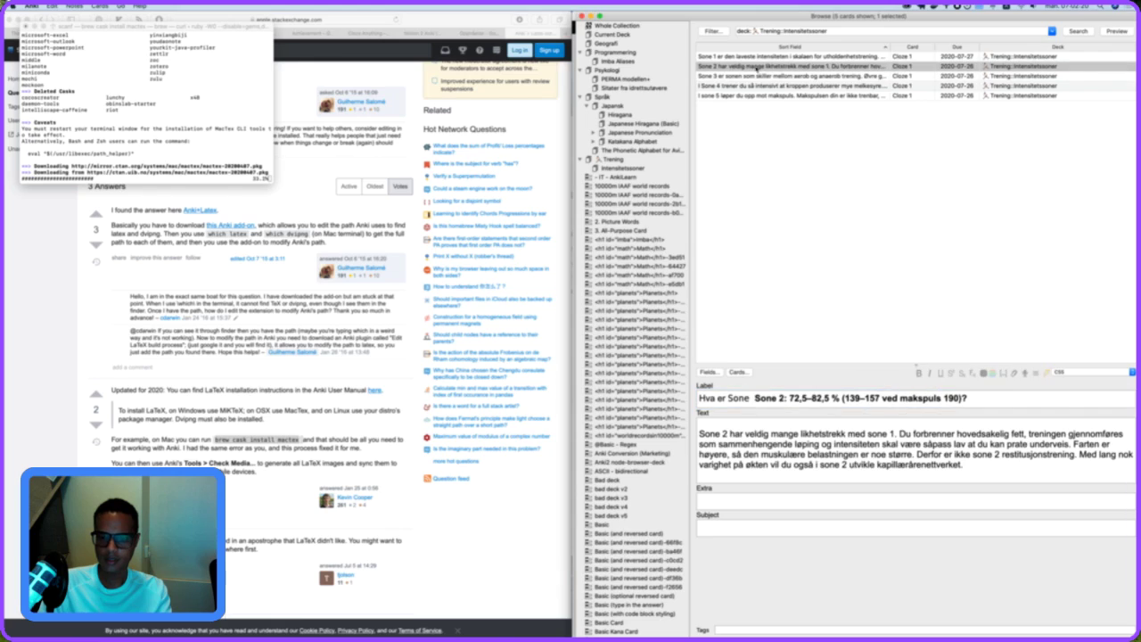
pyautogui.click(756, 399)
pyautogui.press('BackSpace')
pyautogui.press('BackSpace')
pyautogui.press('BackSpace')
pyautogui.press('BackSpace')
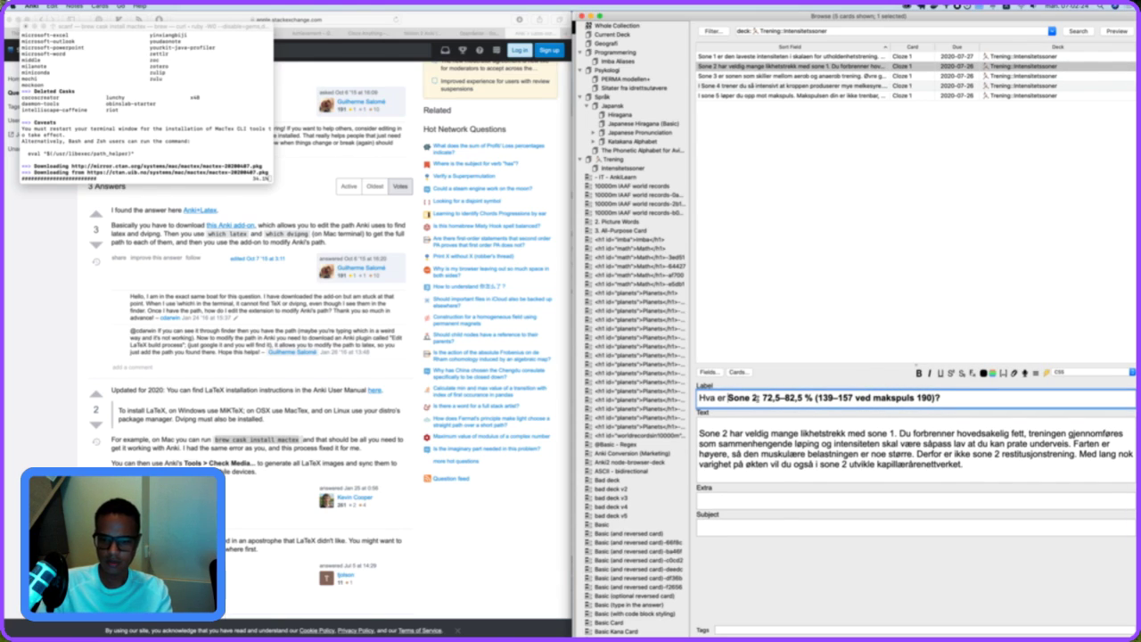
# Try to turn "Sone 2: 72,5–82,5 % (139–157 ved makspuls 190)" in the Sone 2 card's label into a c1 cloze deletion.
pyautogui.keyDown('shift'); pyautogui.click(936, 399); pyautogui.keyUp('shift')
pyautogui.press('super+shift+c')
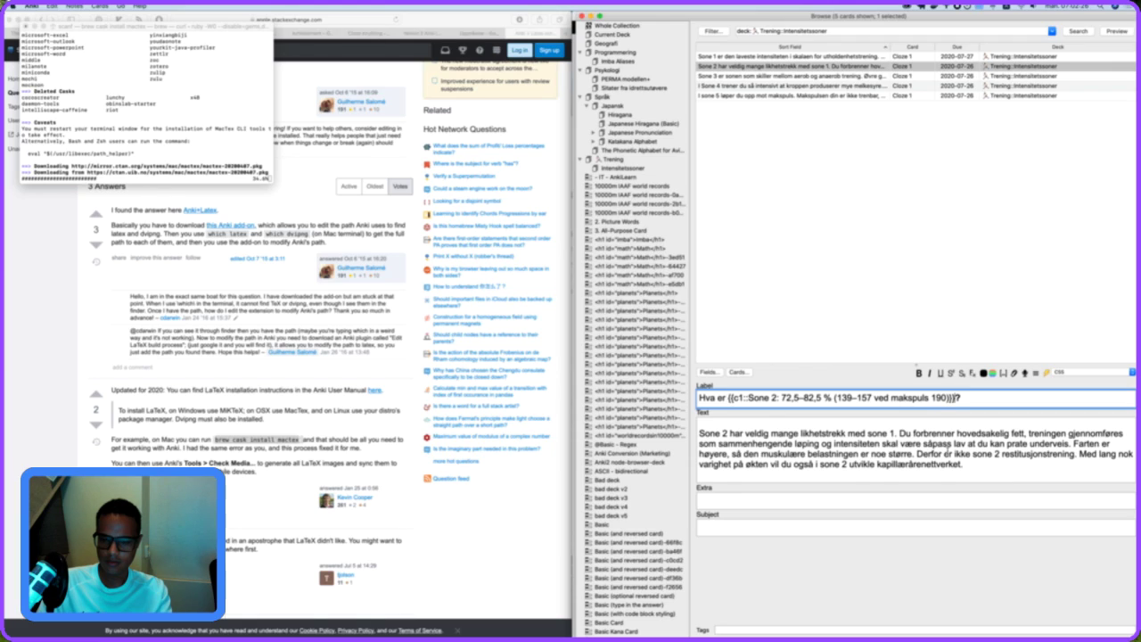
pyautogui.press('super+z')
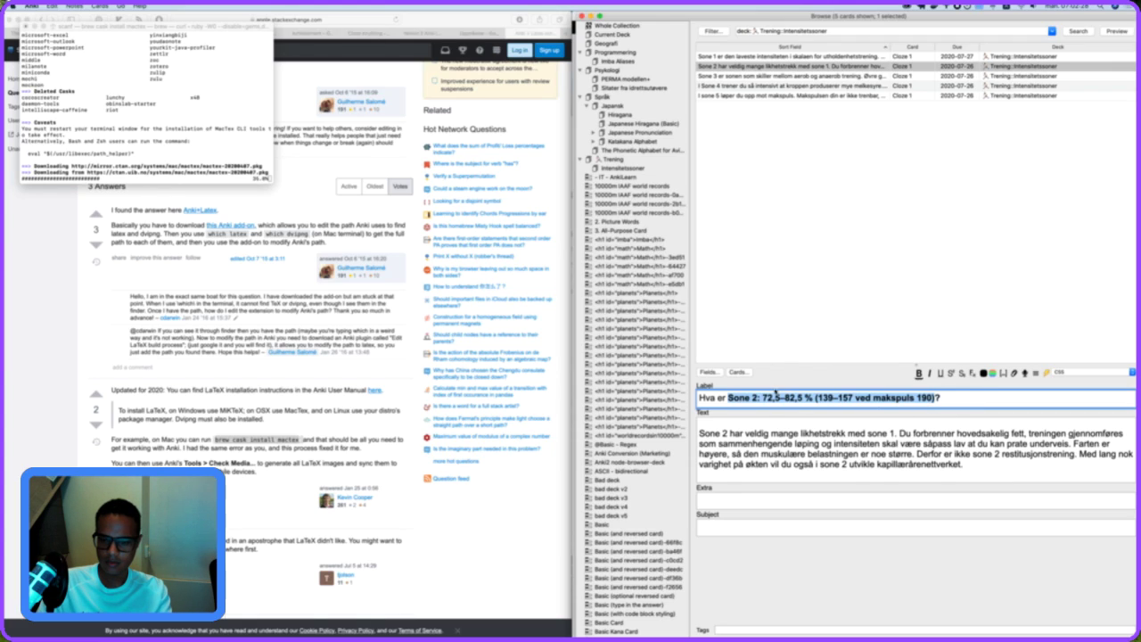
# Turn ": 72,5–82,5 % (139–157 ved makspuls 190)" in the Sone 2 card's label into a c1 cloze deletion.
pyautogui.click(757, 399)
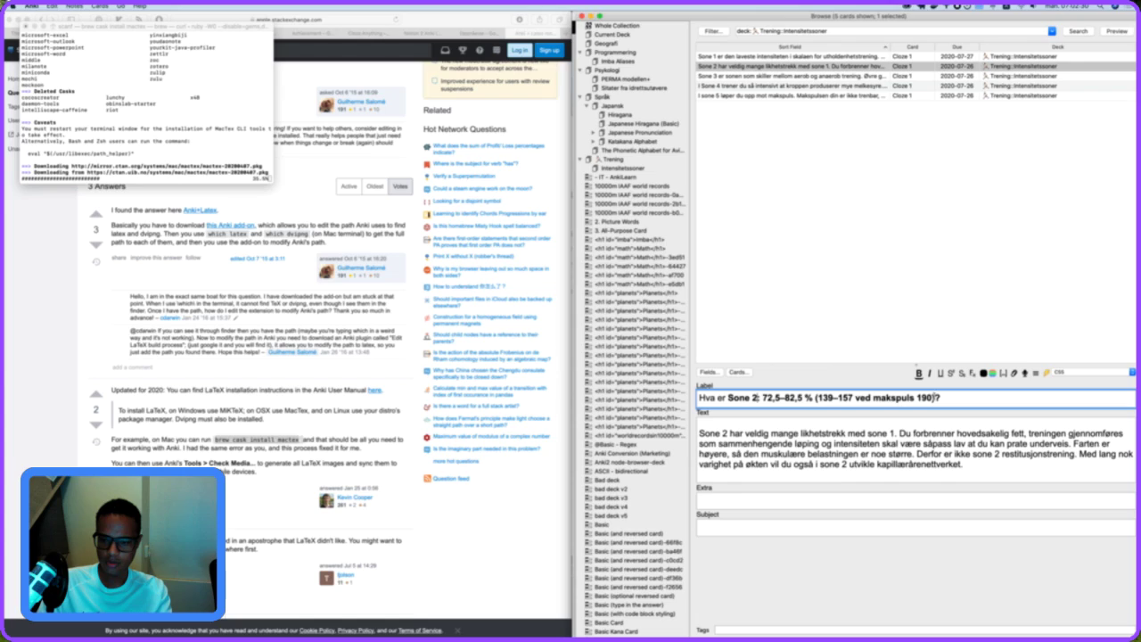
pyautogui.keyDown('shift'); pyautogui.click(934, 399); pyautogui.keyUp('shift')
pyautogui.press('super+shift+c')
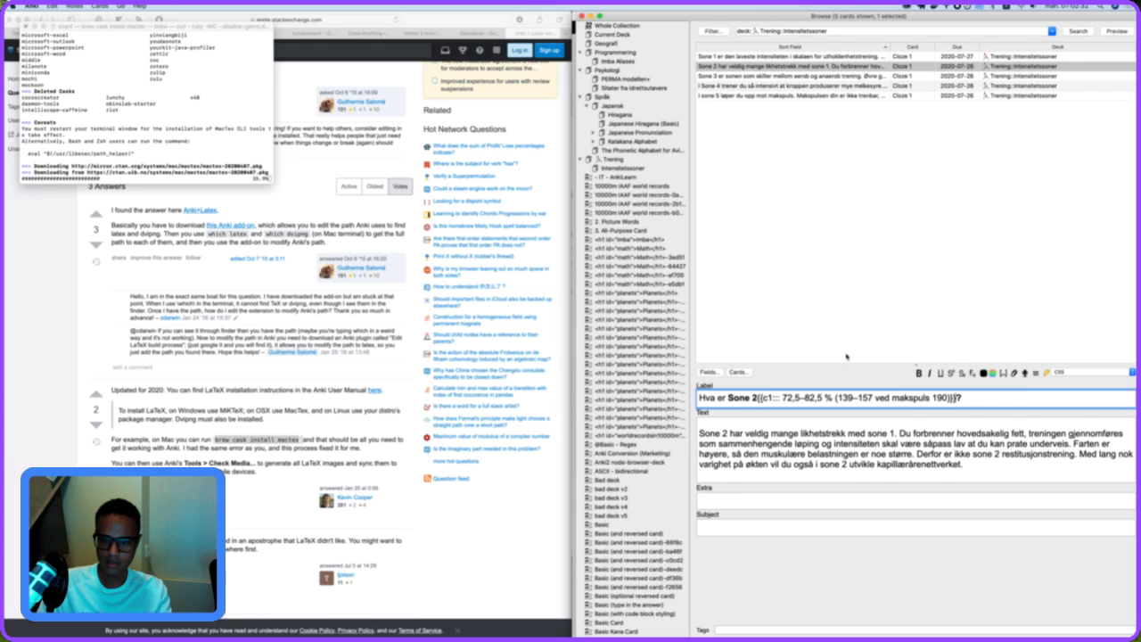
# Turn ": 60–72,5 % (114–138 ved makspuls 190)" in the Sone 1 card's label into a c1 cloze deletion.
pyautogui.click(765, 56)
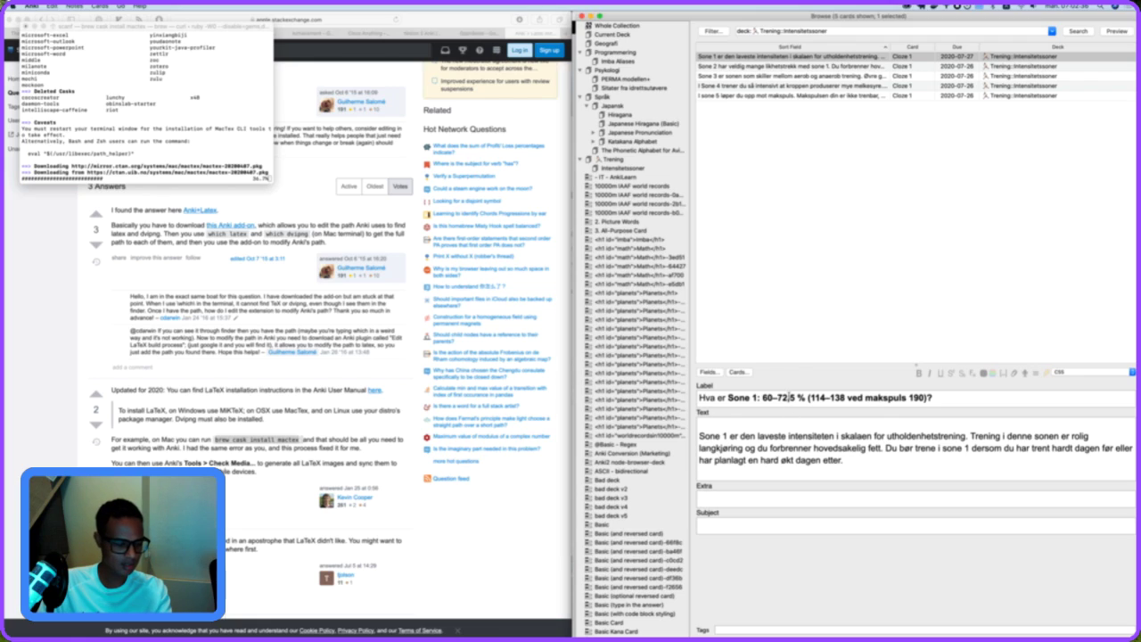
pyautogui.click(759, 399)
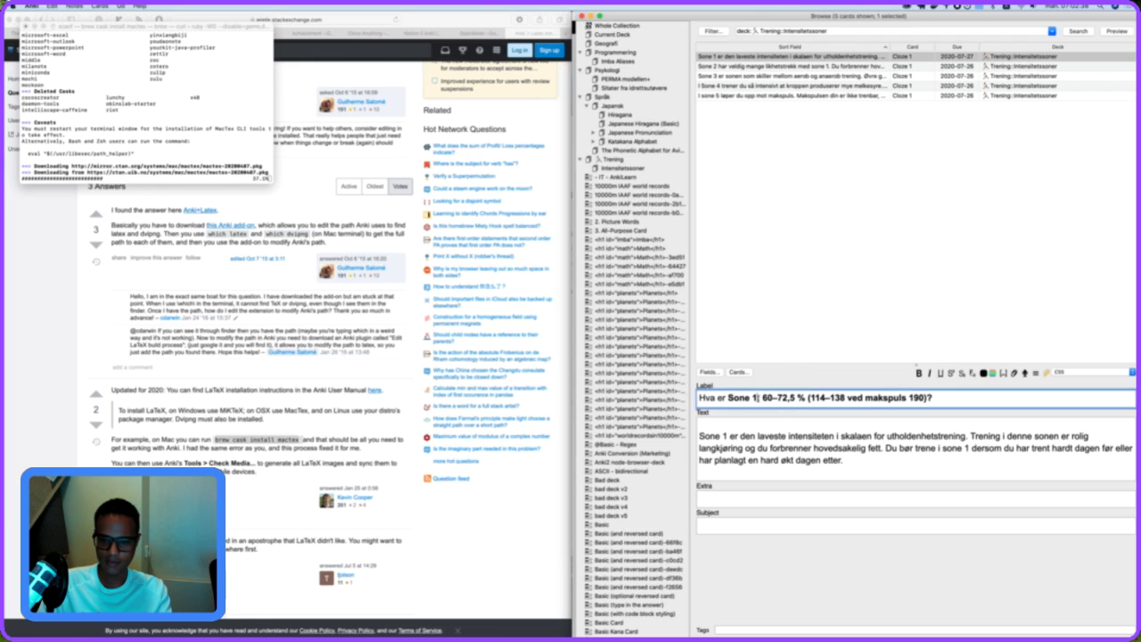
pyautogui.keyDown('shift'); pyautogui.click(928, 399); pyautogui.keyUp('shift')
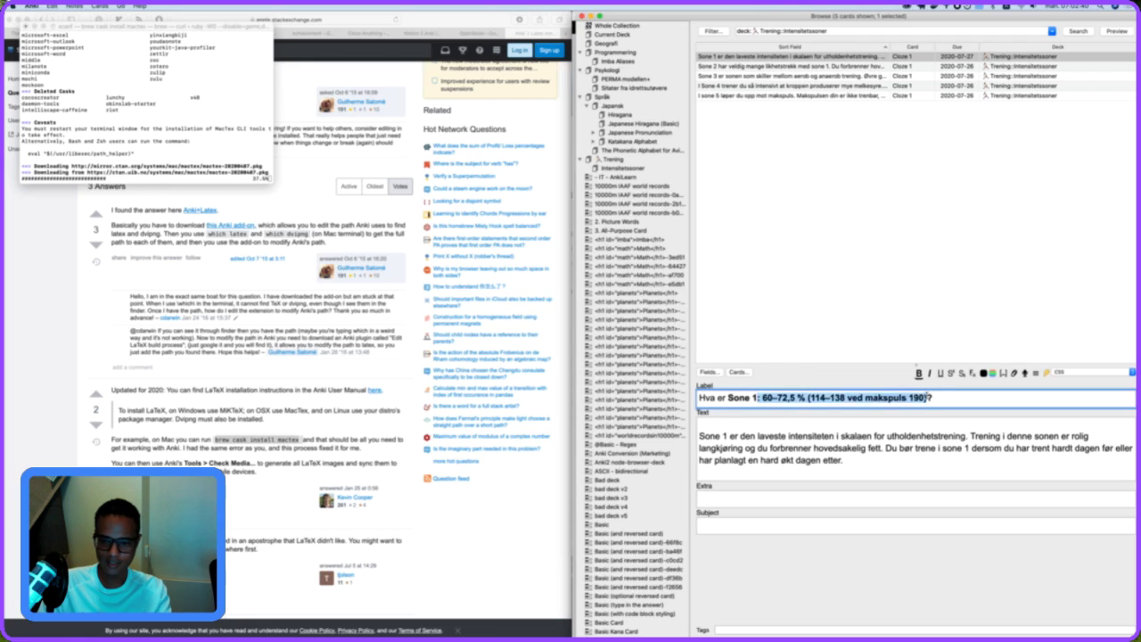
pyautogui.press('super+shift+c')
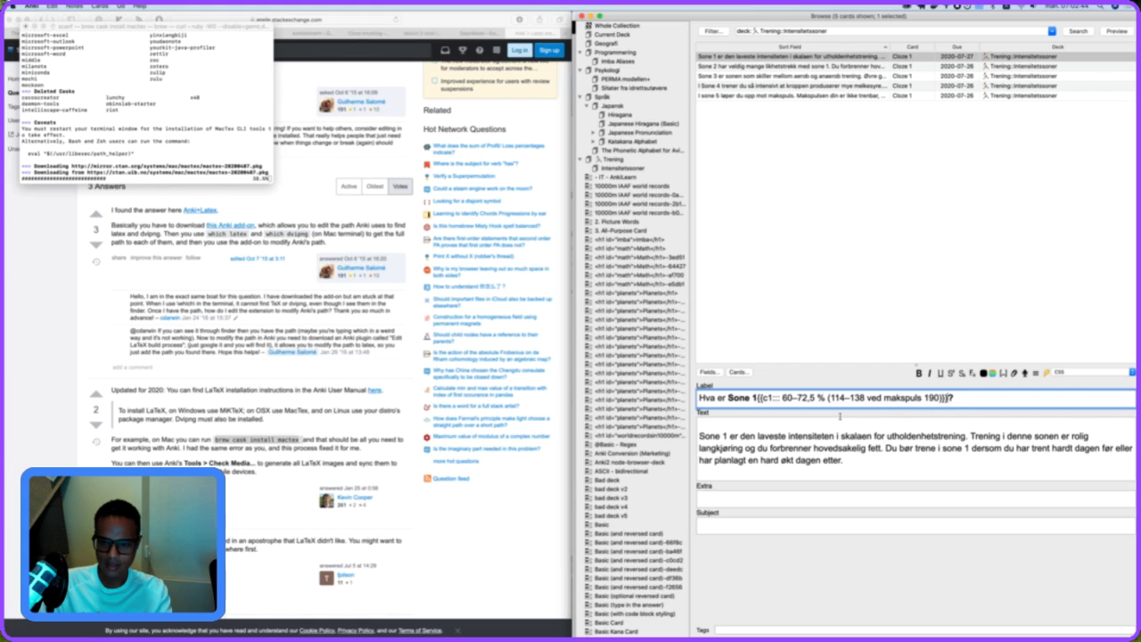
# Check the edited labels of the Intensitetssoner cards one after another.
pyautogui.click(815, 75)
pyautogui.press('Up')
pyautogui.press('Down')
pyautogui.press('Down')
pyautogui.press('Down')
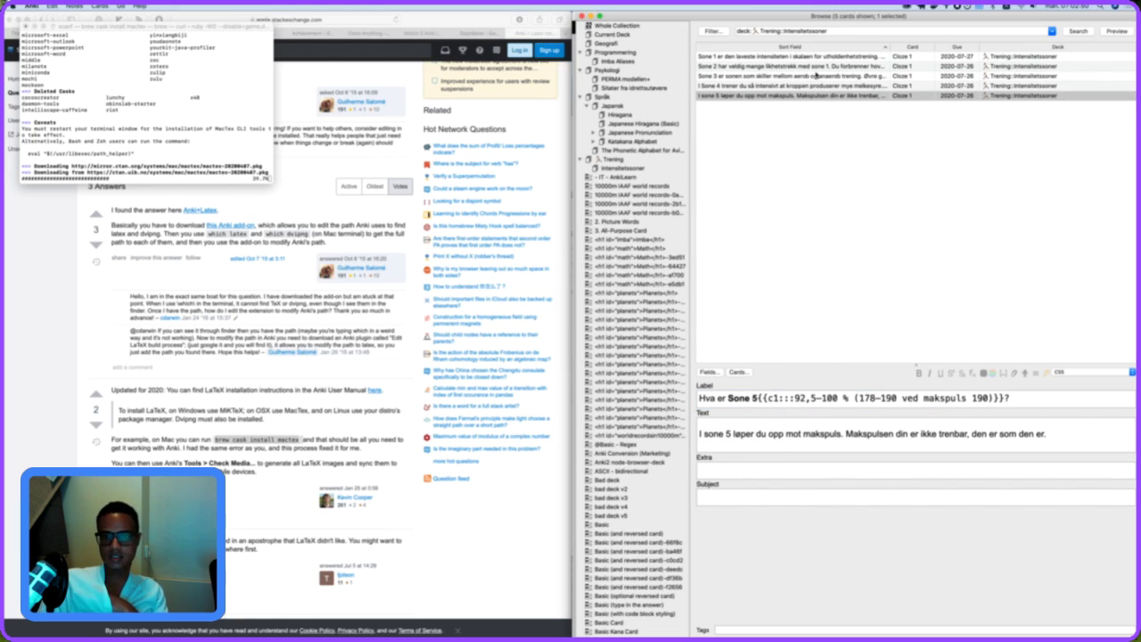
# Skim the Stack Exchange thread on Anki and LaTeX, and switch to Terminal with an enlarged window to check the MacTeX download.
pyautogui.click(348, 332)
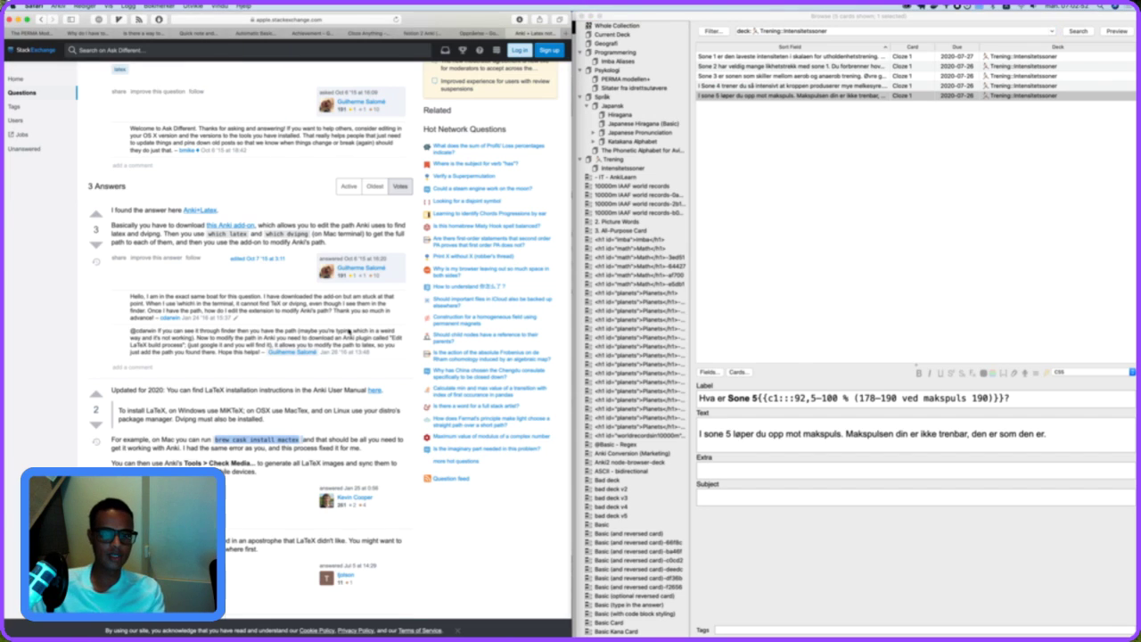
pyautogui.scroll(-5, 343, 361)
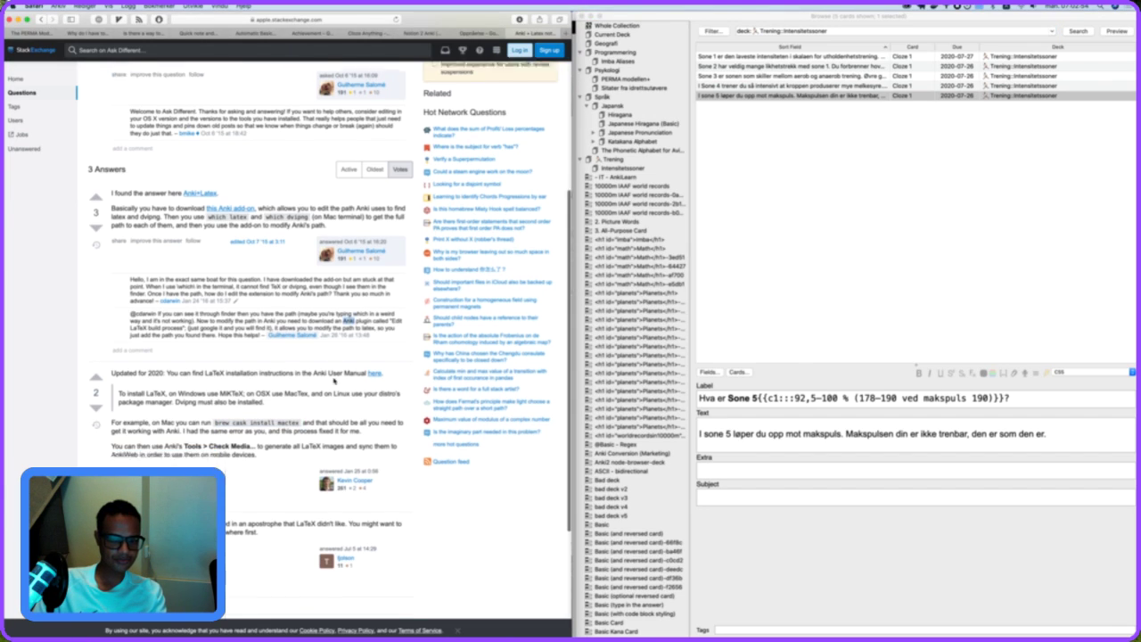
pyautogui.scroll(7, 336, 379)
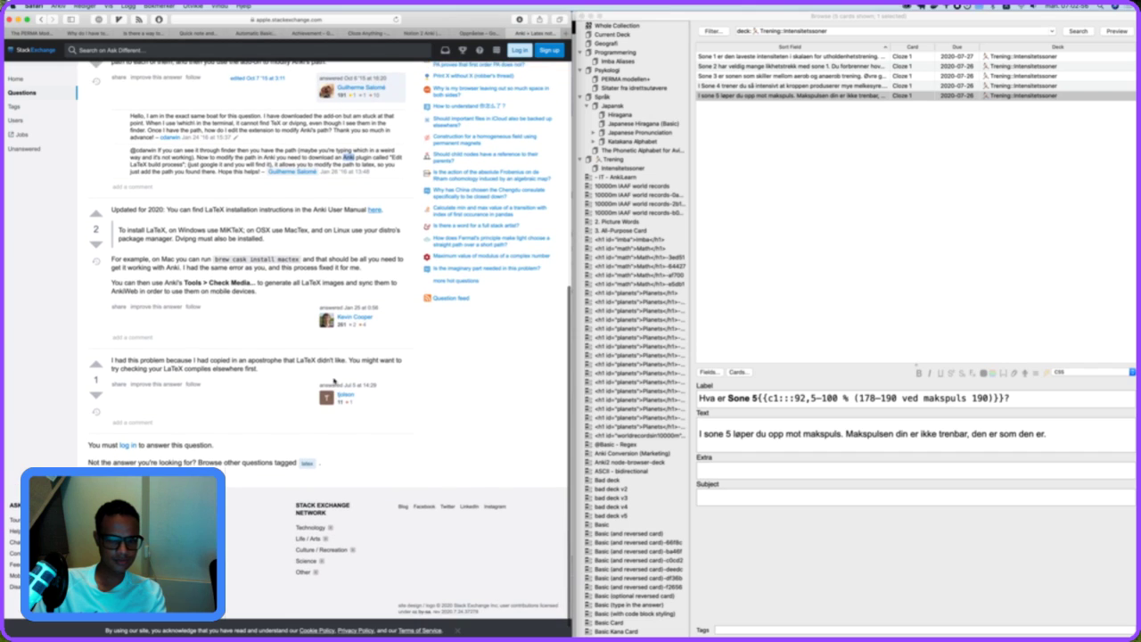
pyautogui.scroll(4, 336, 380)
pyautogui.press('super+Tab')
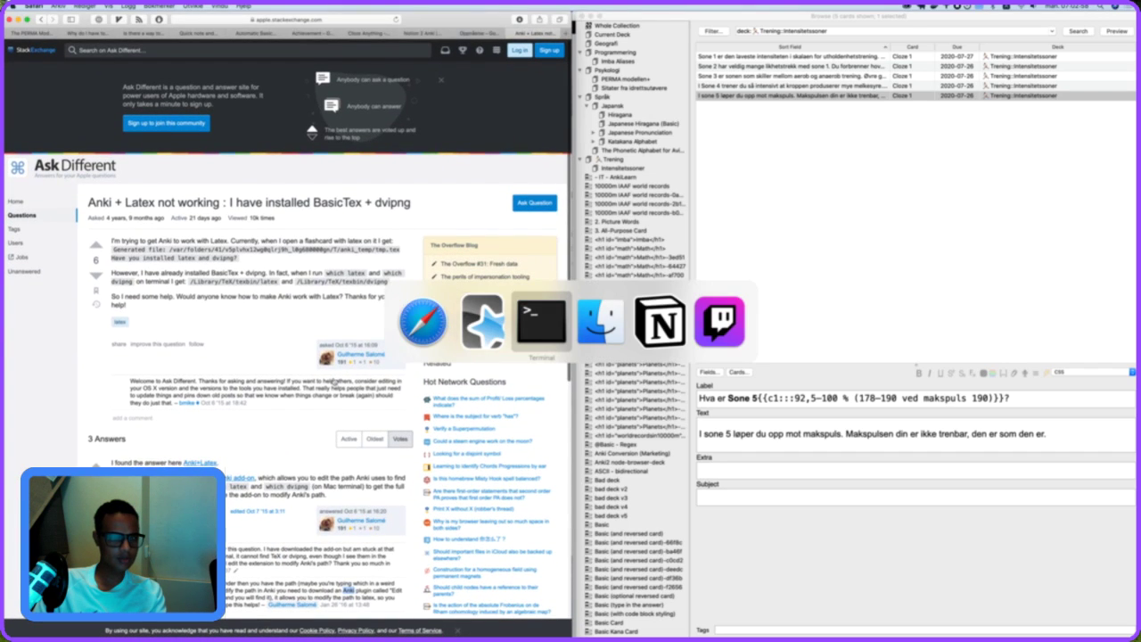
pyautogui.moveTo(271, 183); pyautogui.dragTo(319, 298)
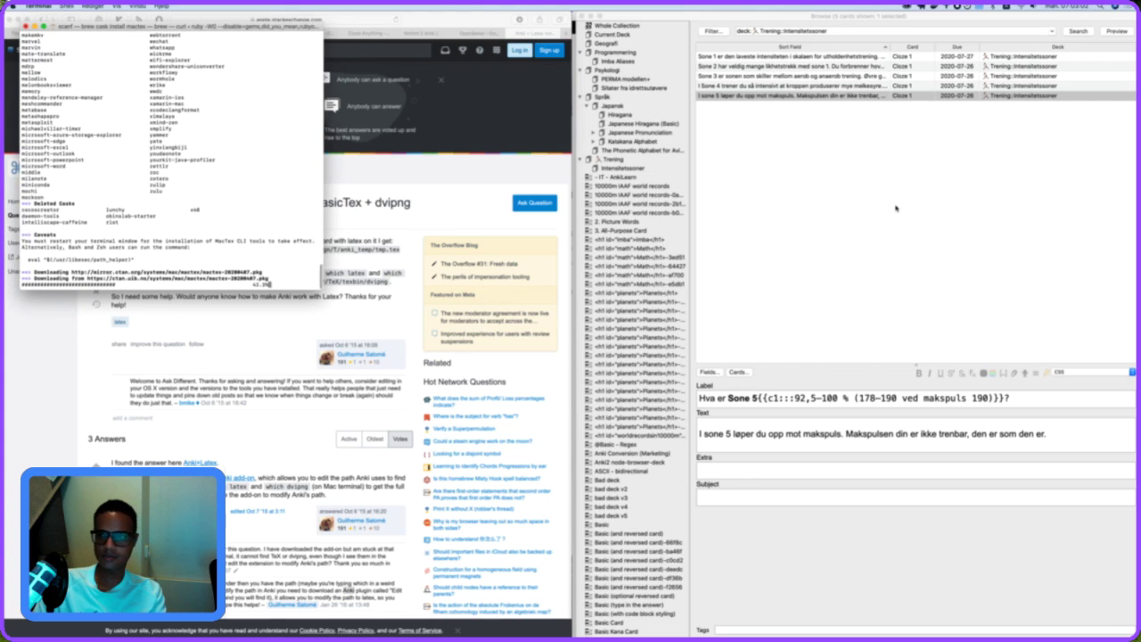
# Preview the Sone 1 card in Anki and close the preview.
pyautogui.click(897, 210)
pyautogui.click(1025, 57)
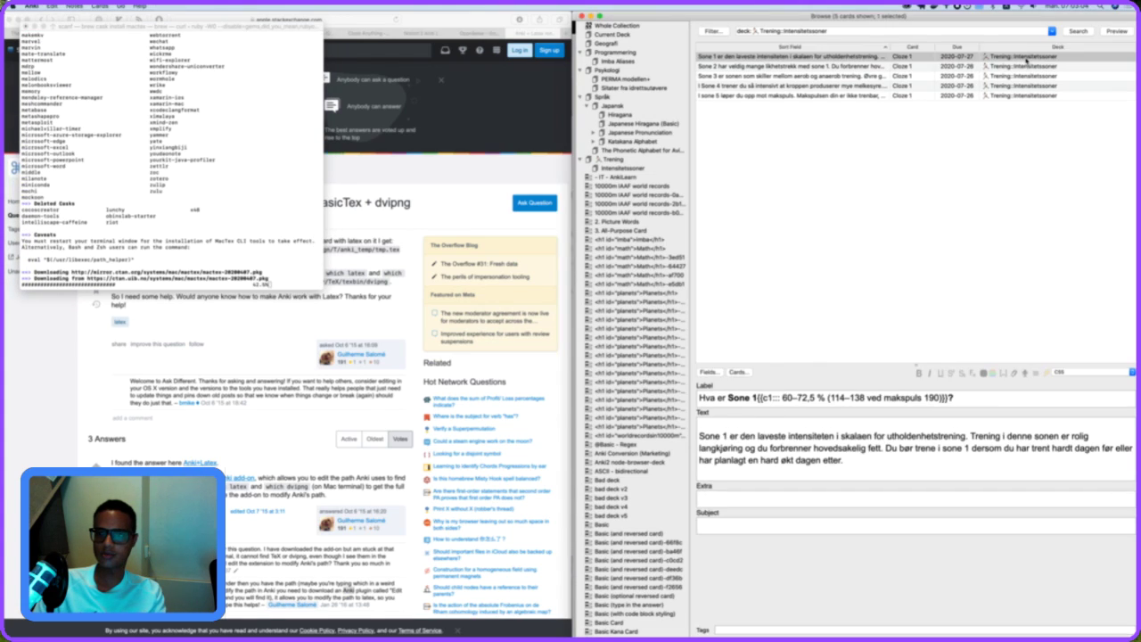
pyautogui.click(1116, 33)
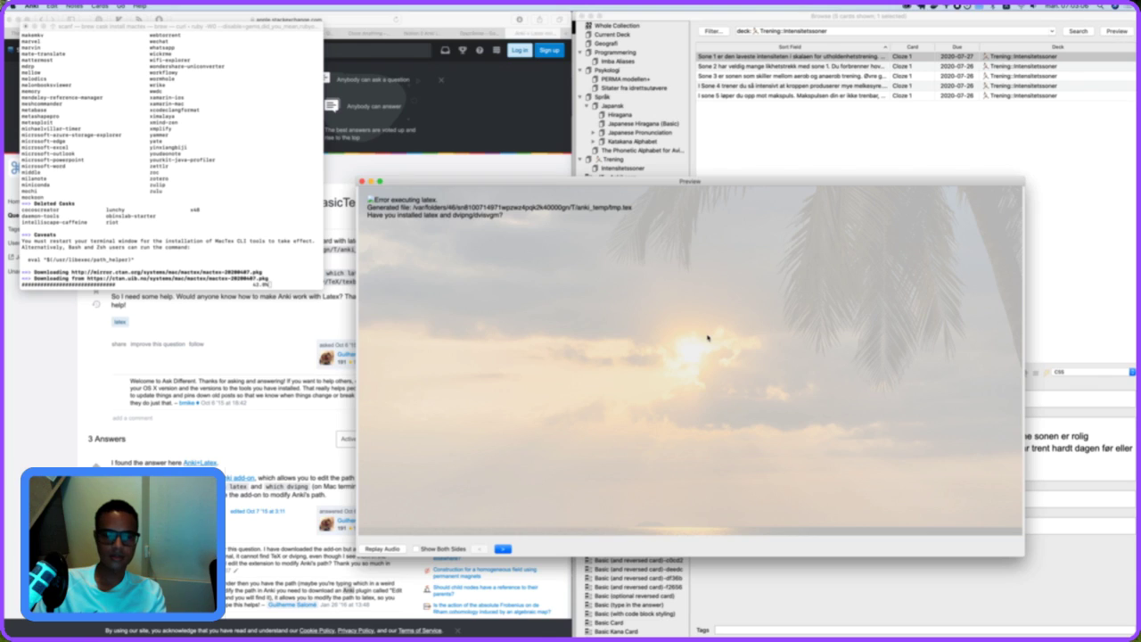
pyautogui.click(361, 181)
# Change all five Intensitetssoner cards to another Cloze note type, mapping Label to Text, Text to Extra, and Extra and Subject to Nothing.
pyautogui.keyDown('shift'); pyautogui.click(899, 99); pyautogui.keyUp('shift')
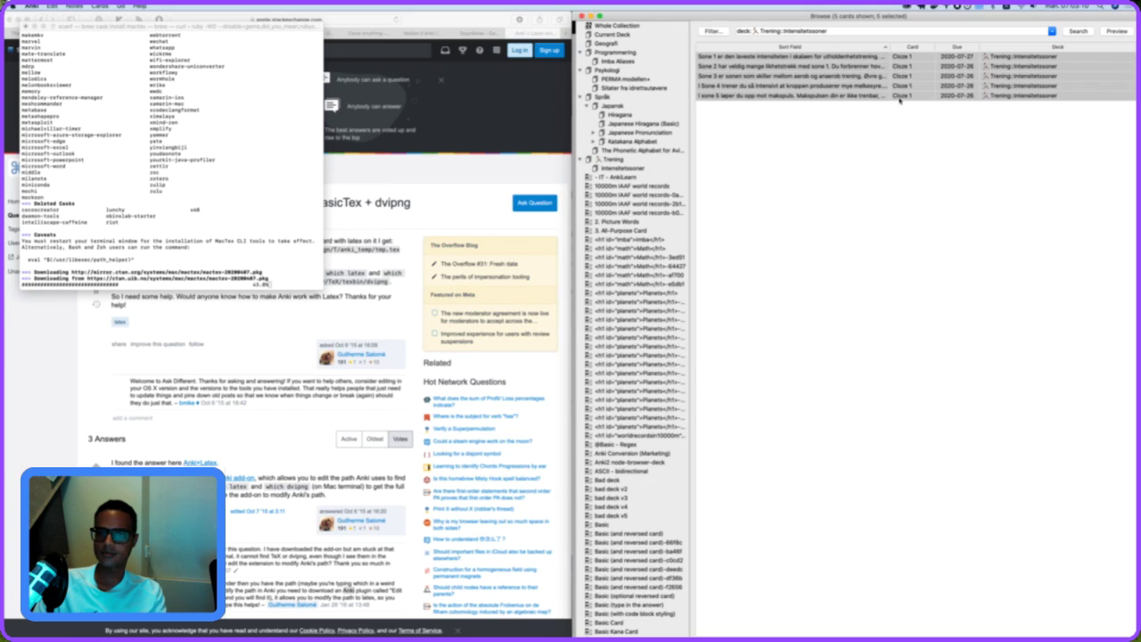
pyautogui.rightClick(917, 77)
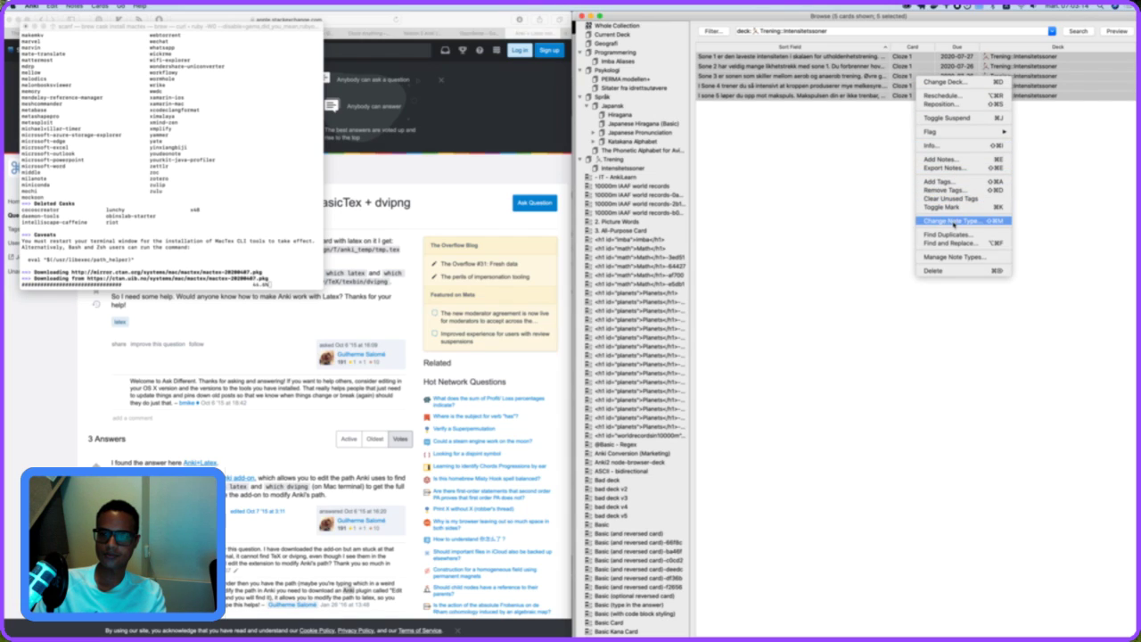
pyautogui.click(954, 221)
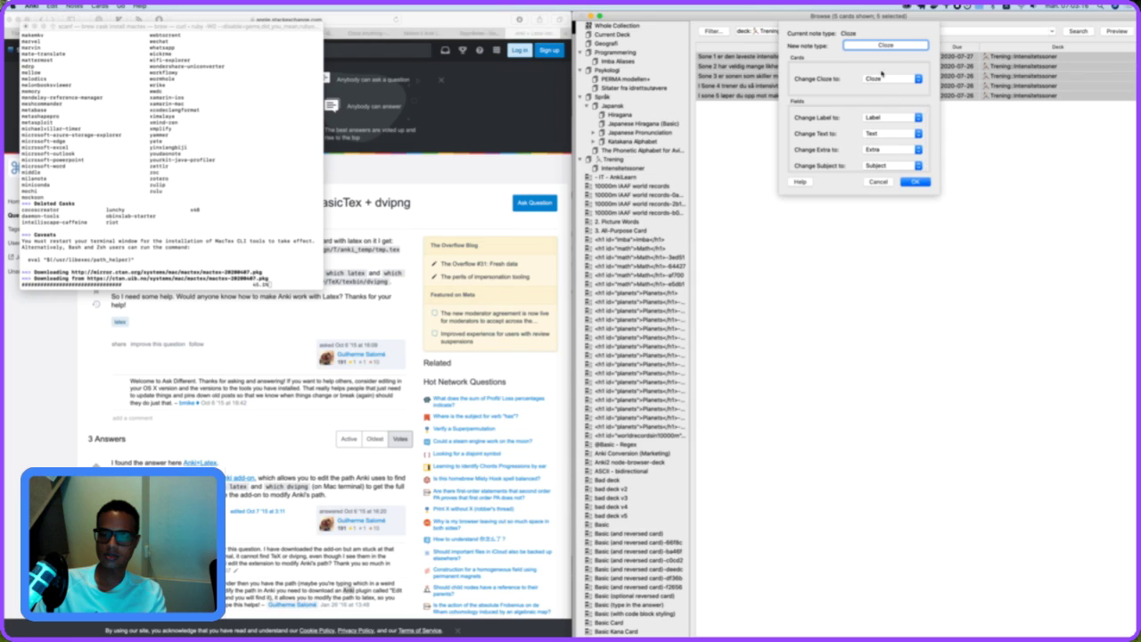
pyautogui.click(885, 46)
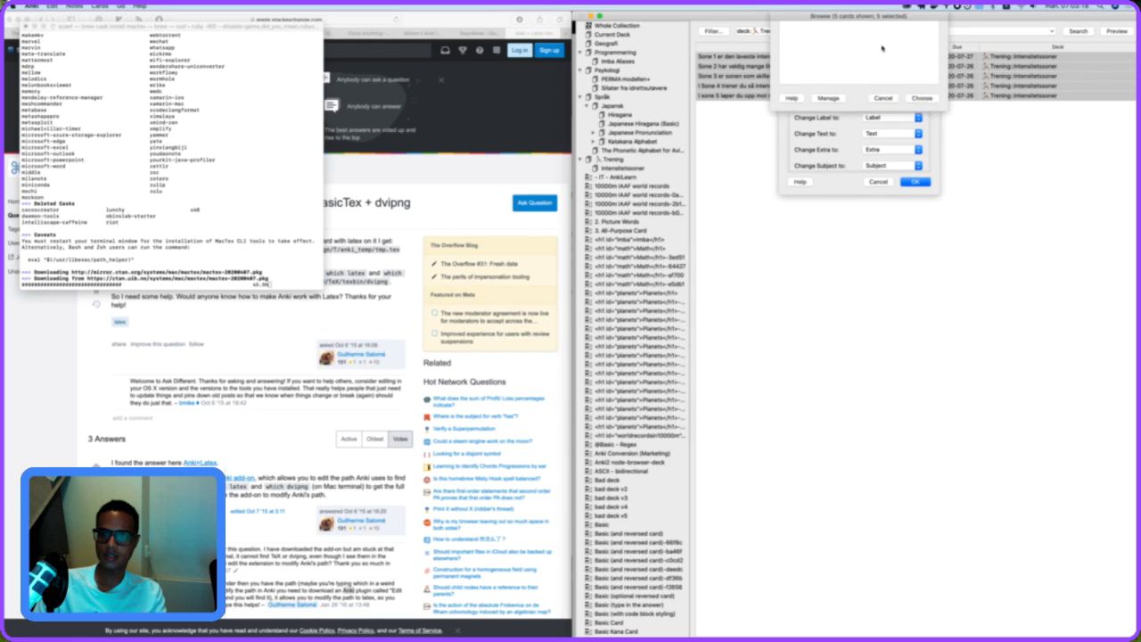
pyautogui.write('cloze')
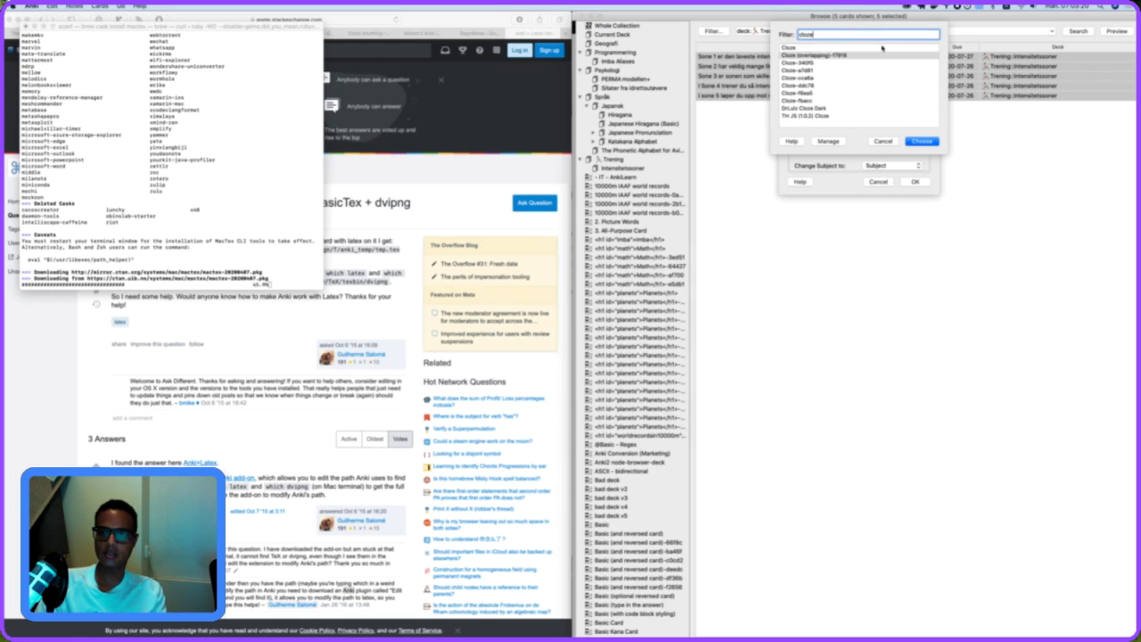
pyautogui.press('Down')
pyautogui.press('Return')
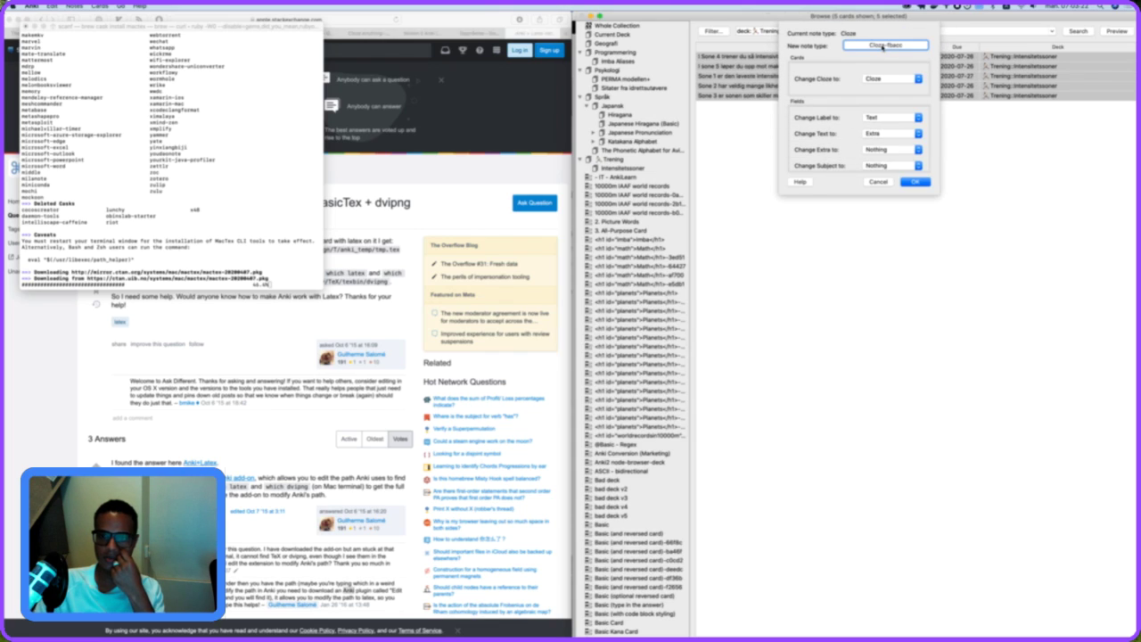
pyautogui.click(917, 181)
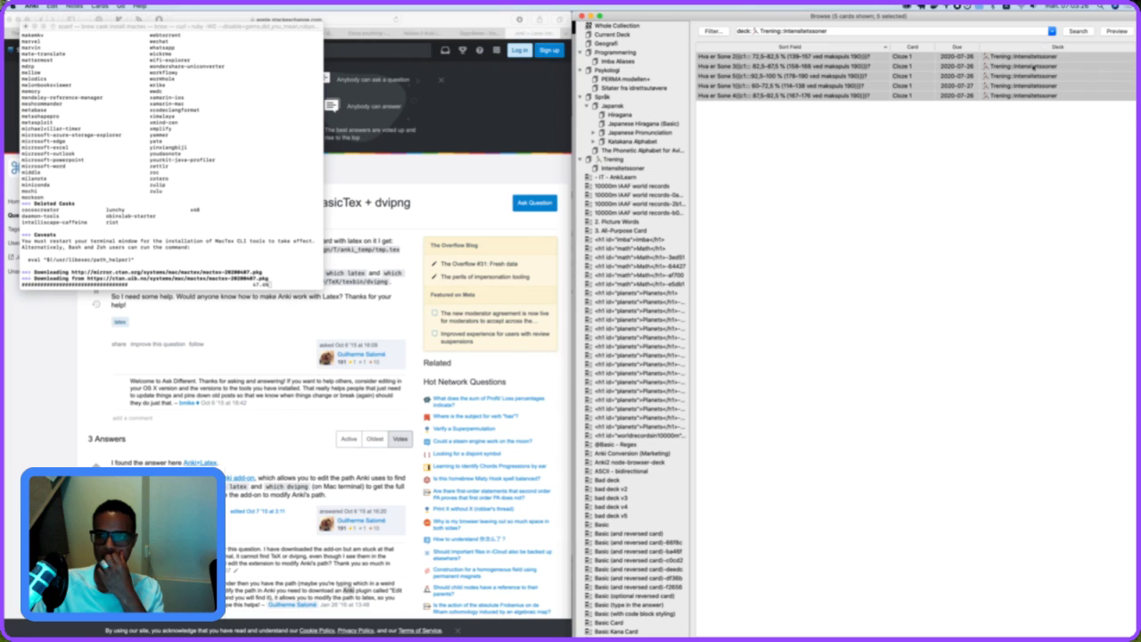
# Preview the Sone 2 card of the Intensitetssoner deck and close the preview.
pyautogui.click(1068, 66)
pyautogui.click(1094, 57)
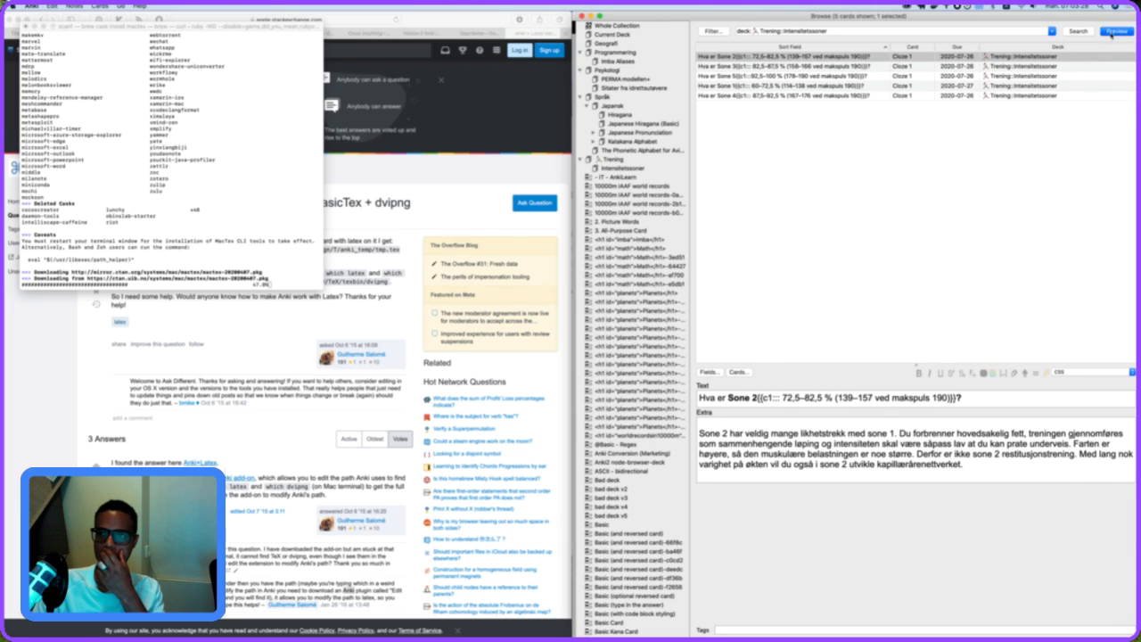
pyautogui.click(1113, 32)
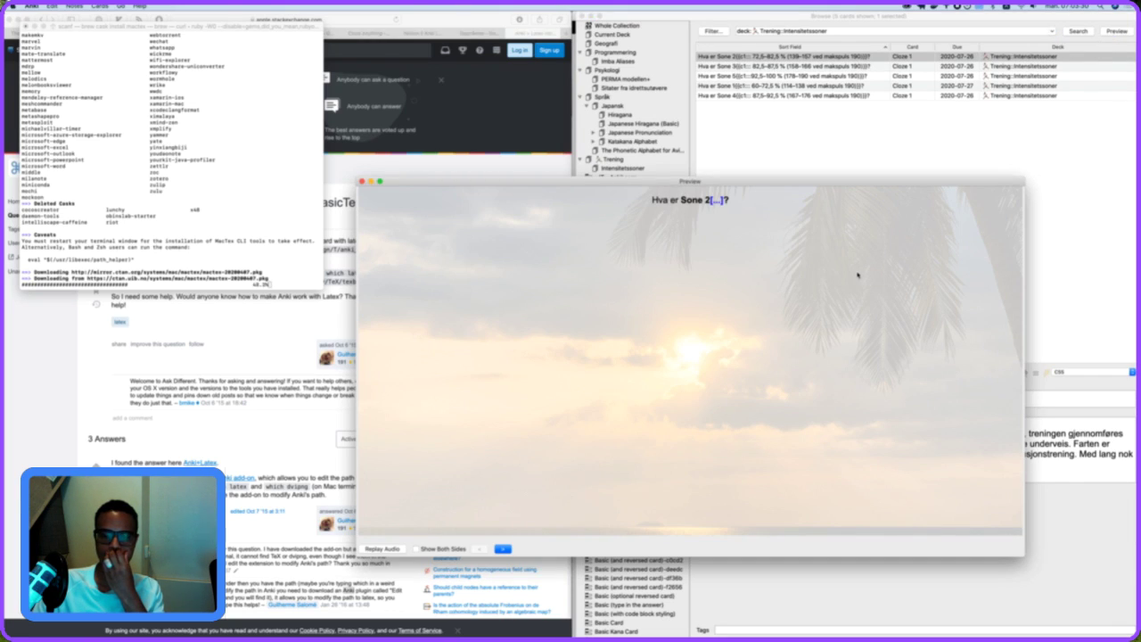
pyautogui.click(361, 182)
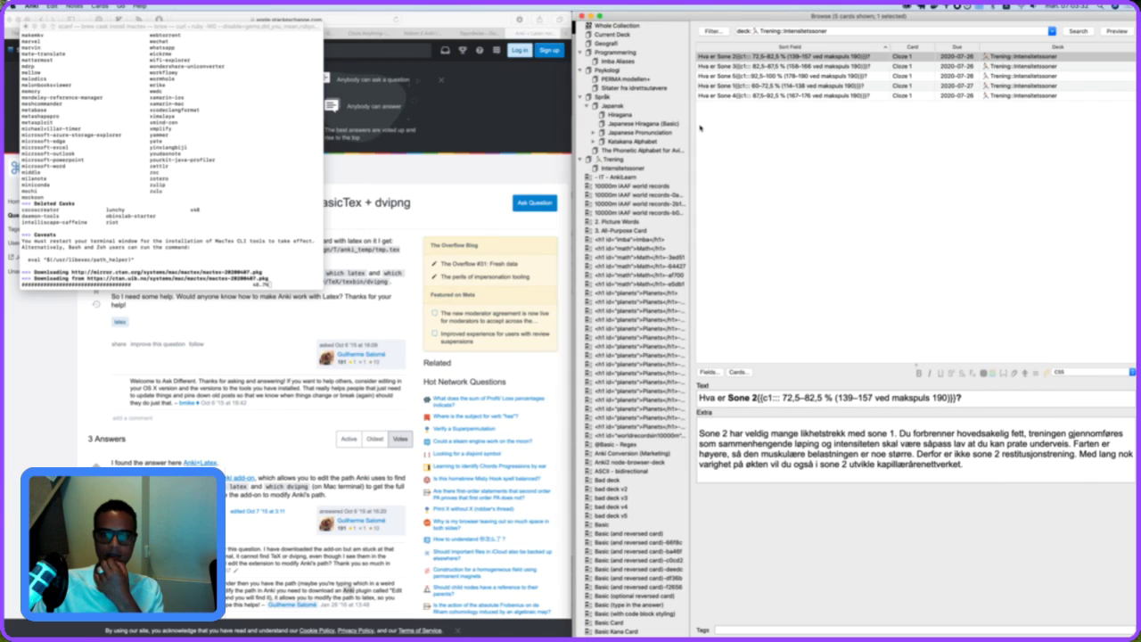
# Change all five PERMA modellen cards to another Cloze note type and close the card browser.
pyautogui.click(640, 80)
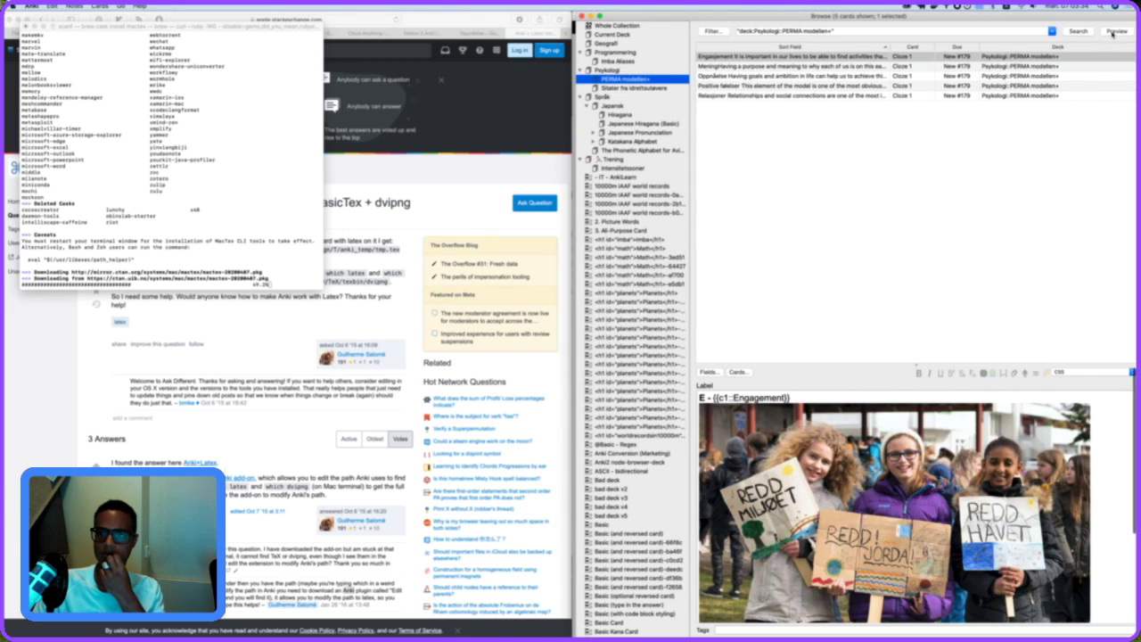
pyautogui.click(928, 86)
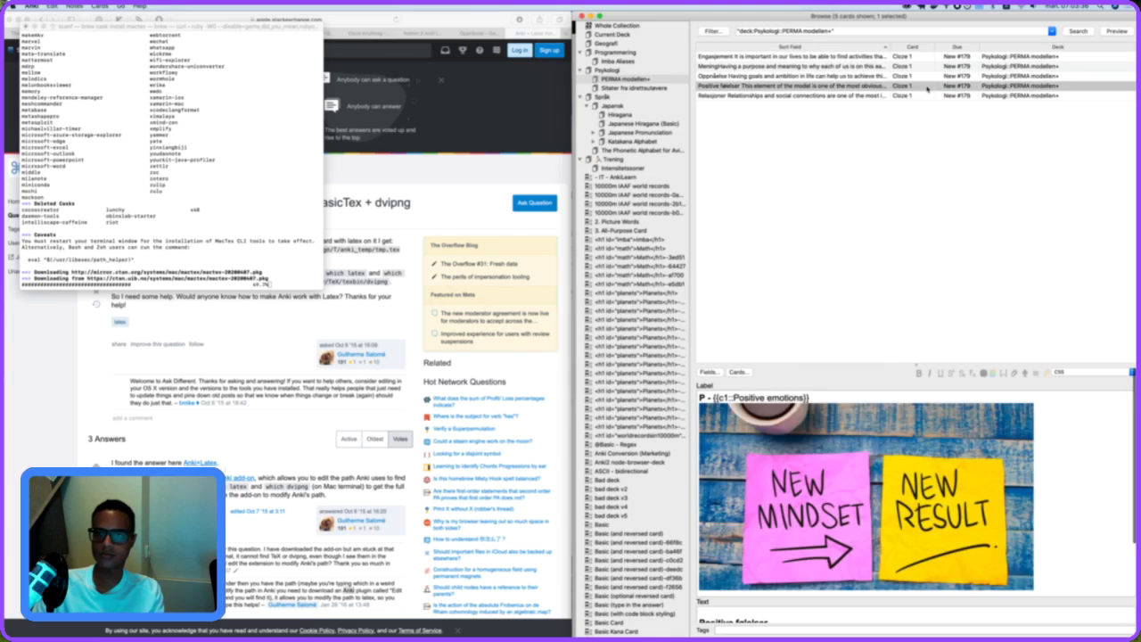
pyautogui.press('super+a')
pyautogui.rightClick(920, 77)
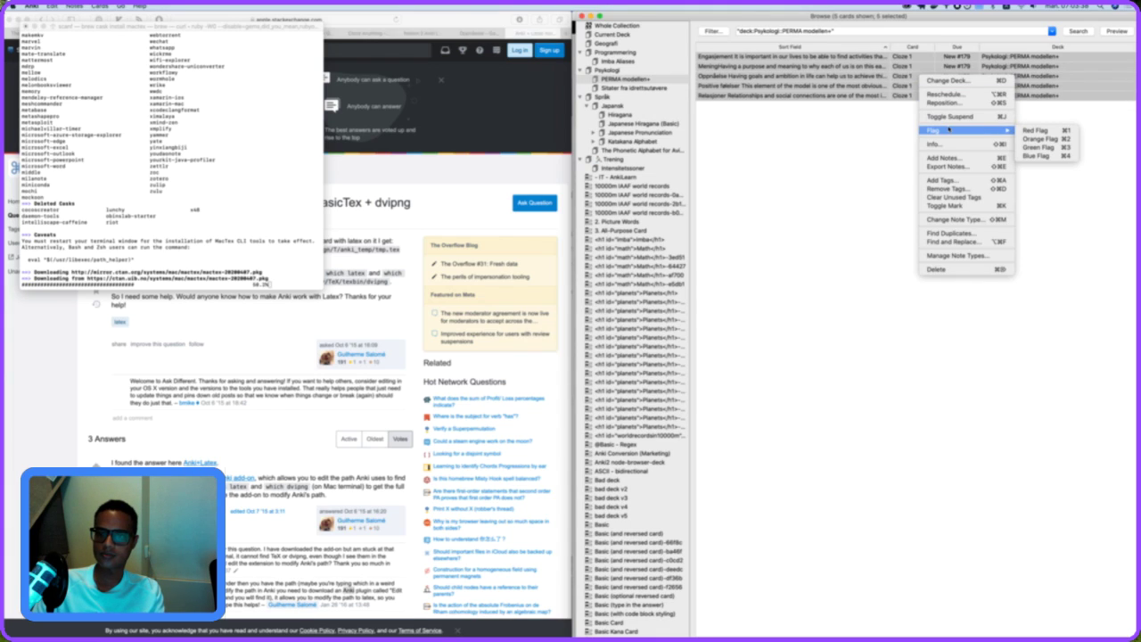
pyautogui.click(967, 220)
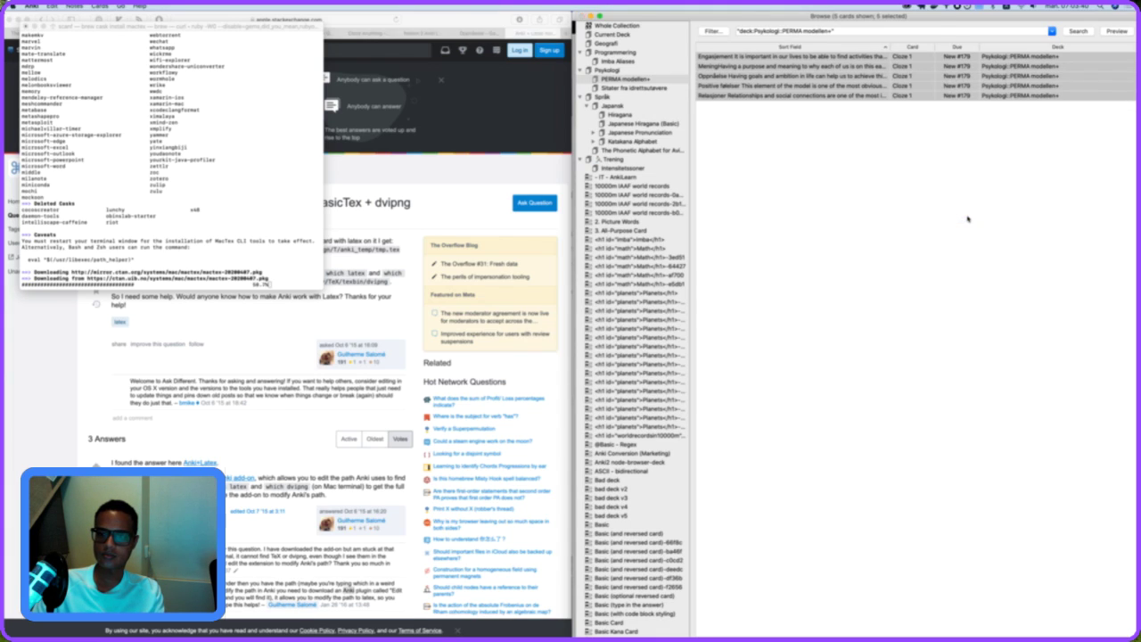
pyautogui.press('Return')
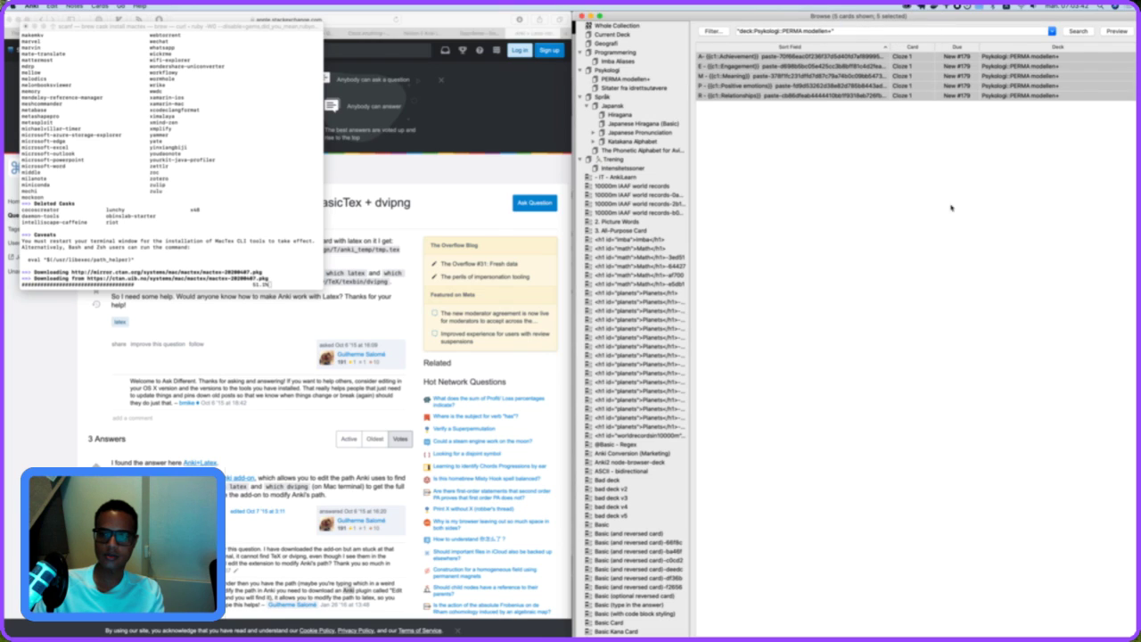
pyautogui.click(587, 16)
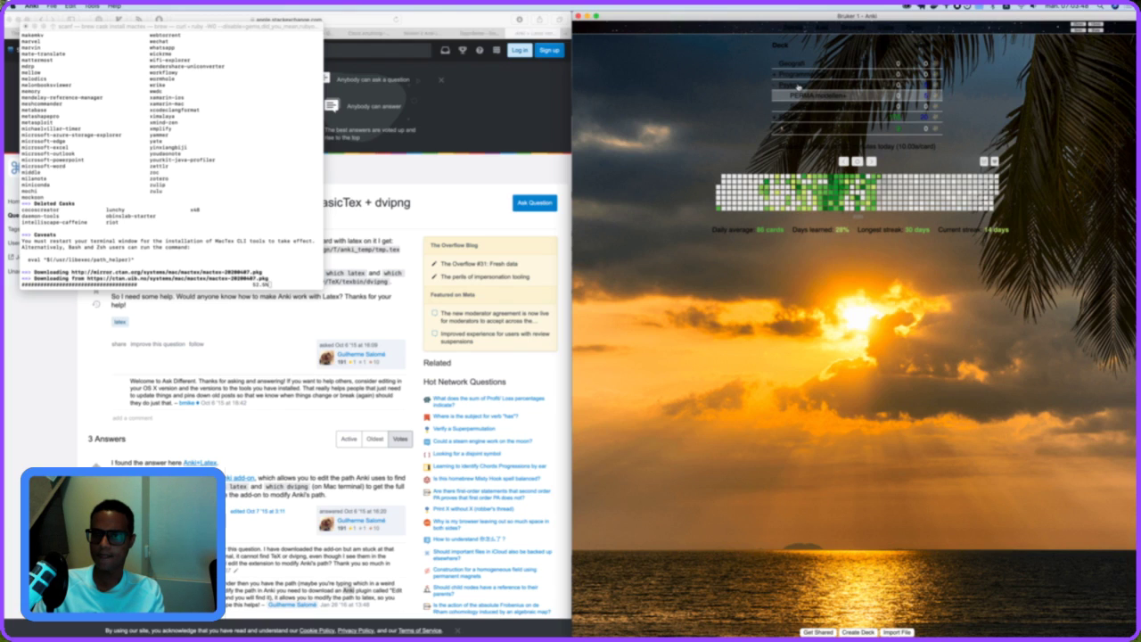
# Start studying the Psykologi deck and rate the P, E and R cards as Good.
pyautogui.click(798, 86)
pyautogui.press('s')
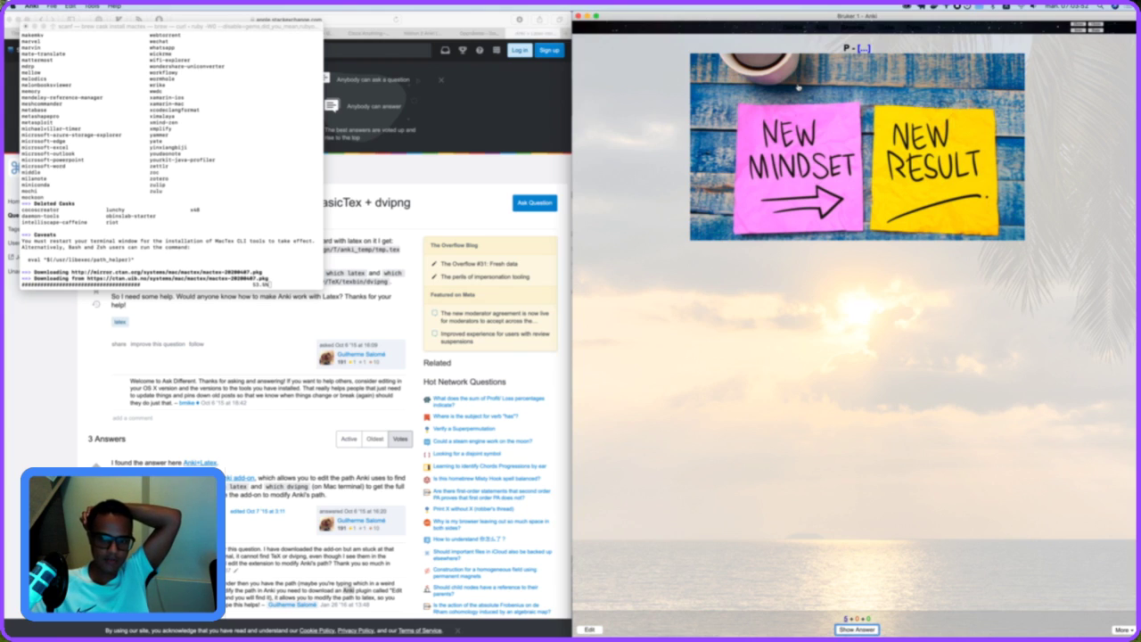
pyautogui.press('space')
pyautogui.press('space')
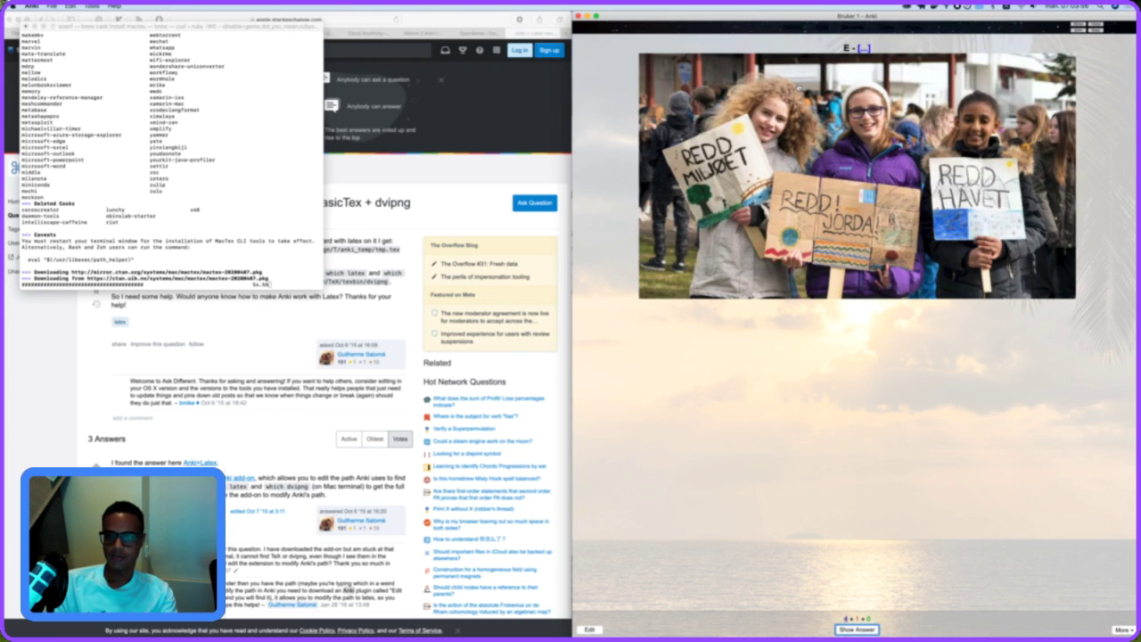
pyautogui.press('space')
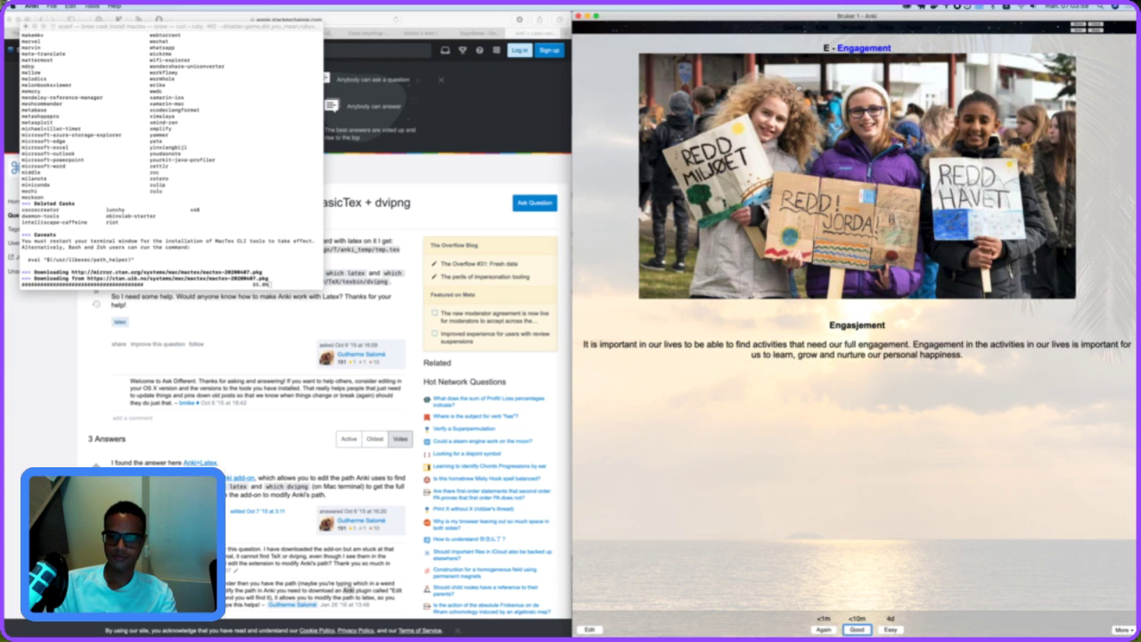
pyautogui.press('space')
pyautogui.press('space')
pyautogui.press('space')
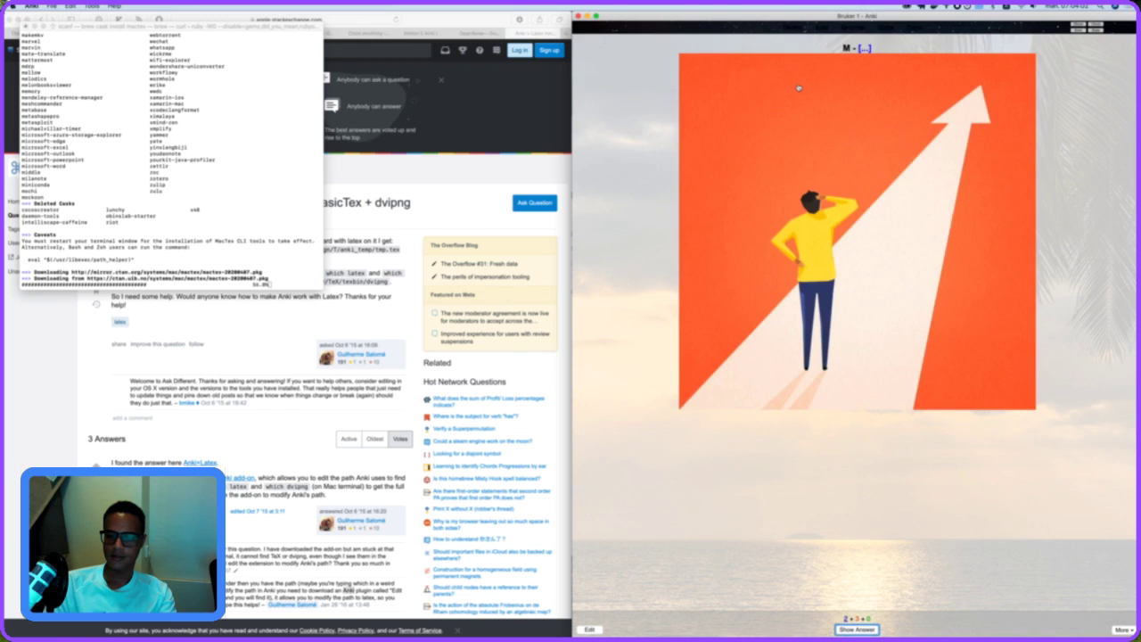
# Undo the last rating of the R card, then reveal and rate the R, M and A cards as Good.
pyautogui.press('super+z')
pyautogui.press('space')
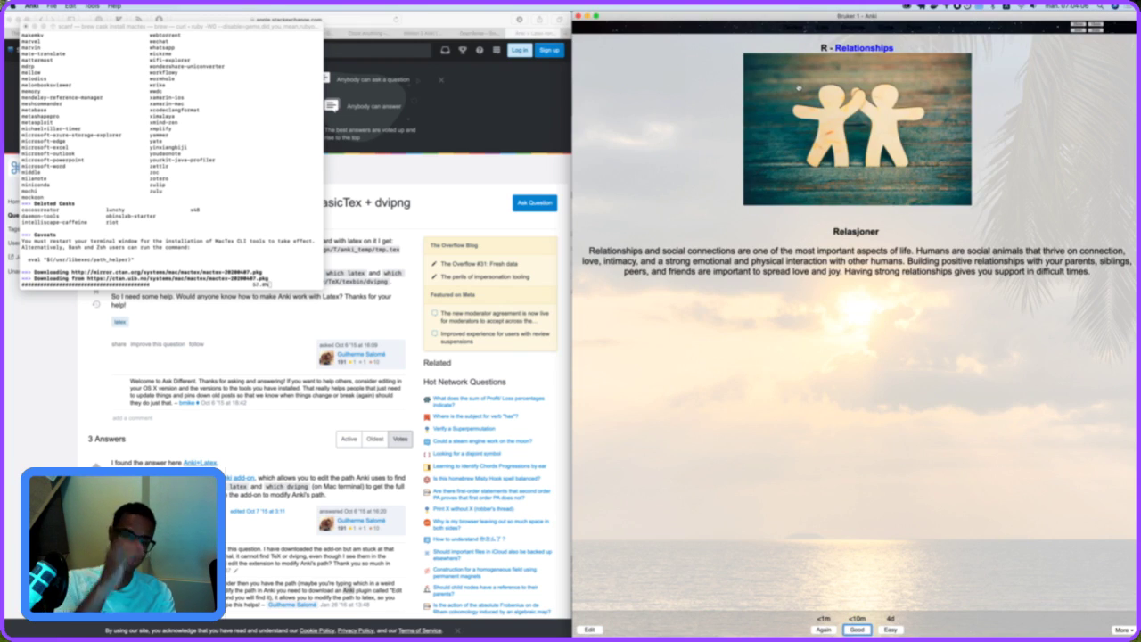
pyautogui.press('space')
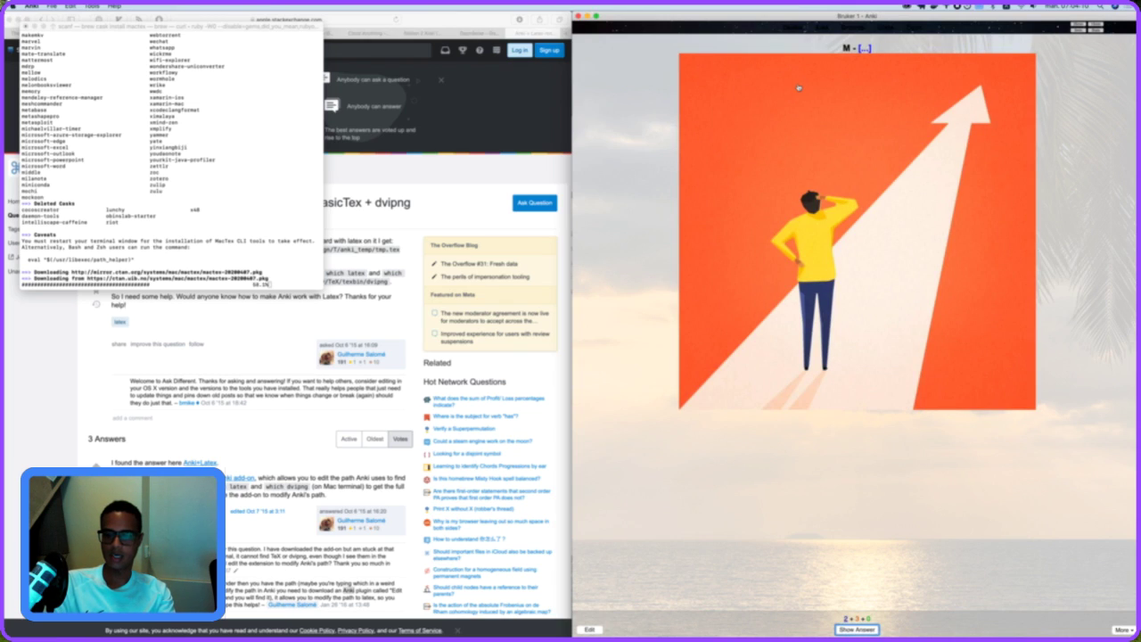
pyautogui.press('space')
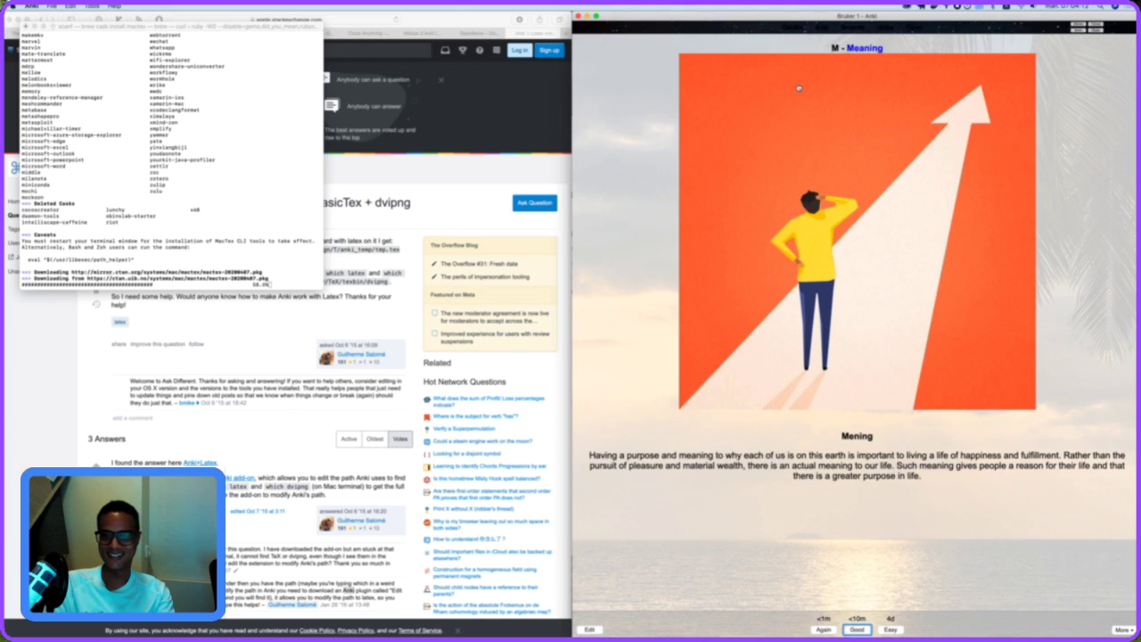
pyautogui.press('space')
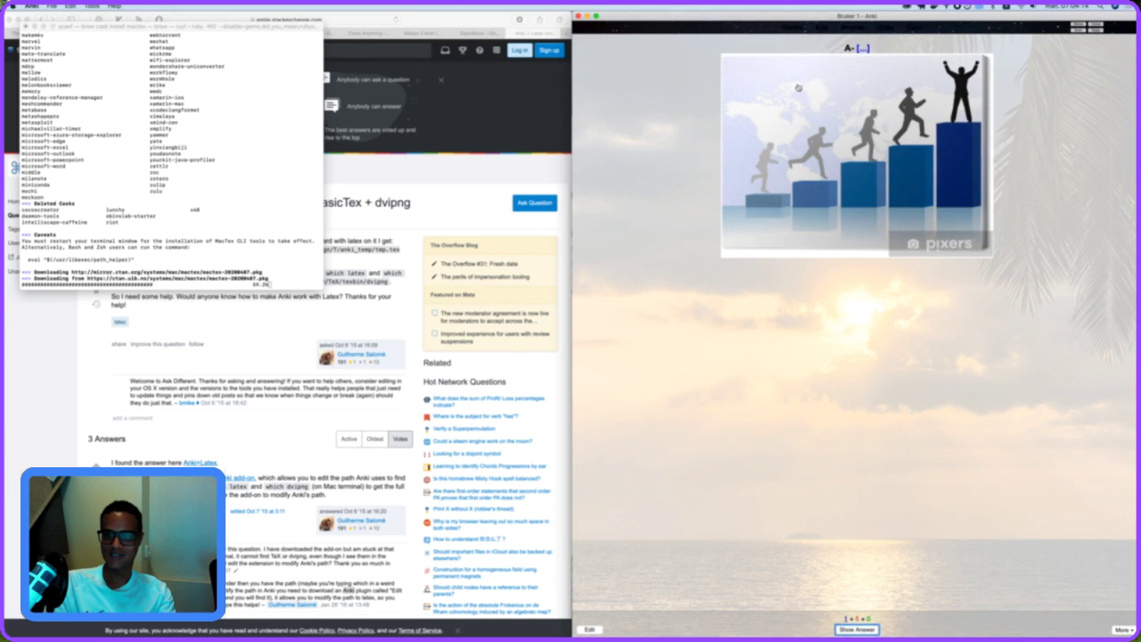
pyautogui.press('space')
pyautogui.press('space')
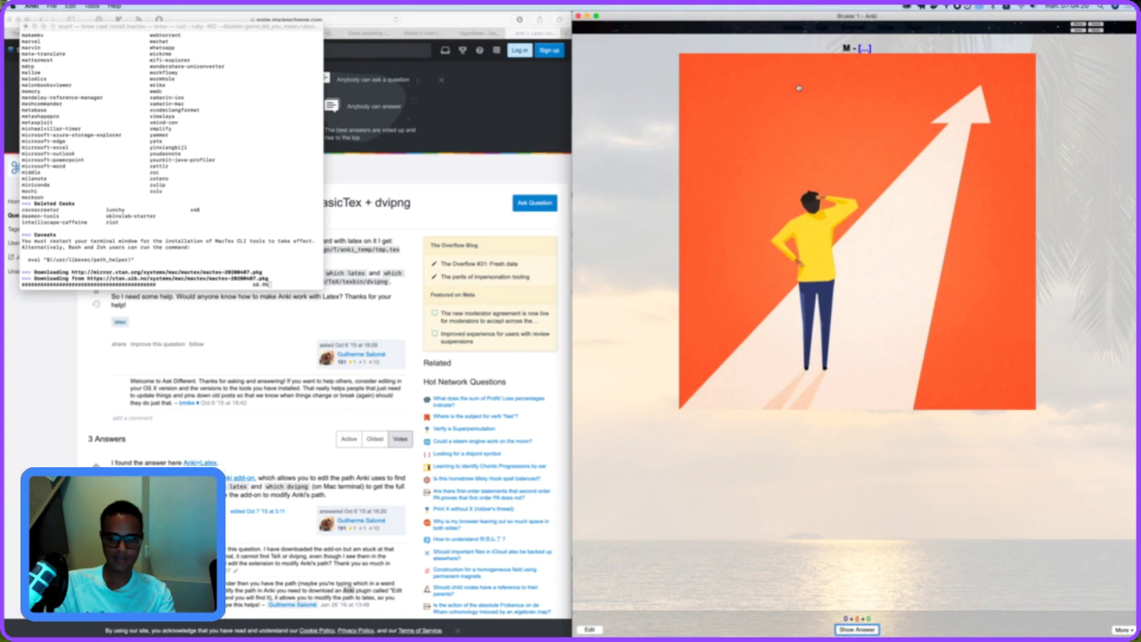
# Continue the review, revealing and rating the M, P, M, E and R cards as Good.
pyautogui.press('space')
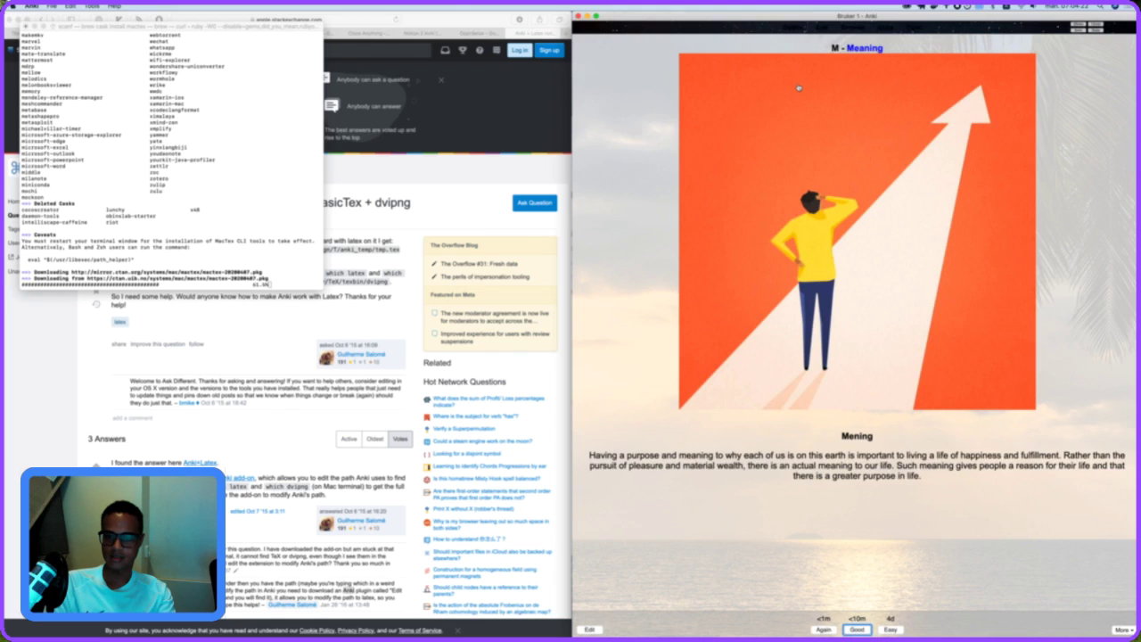
pyautogui.press('space')
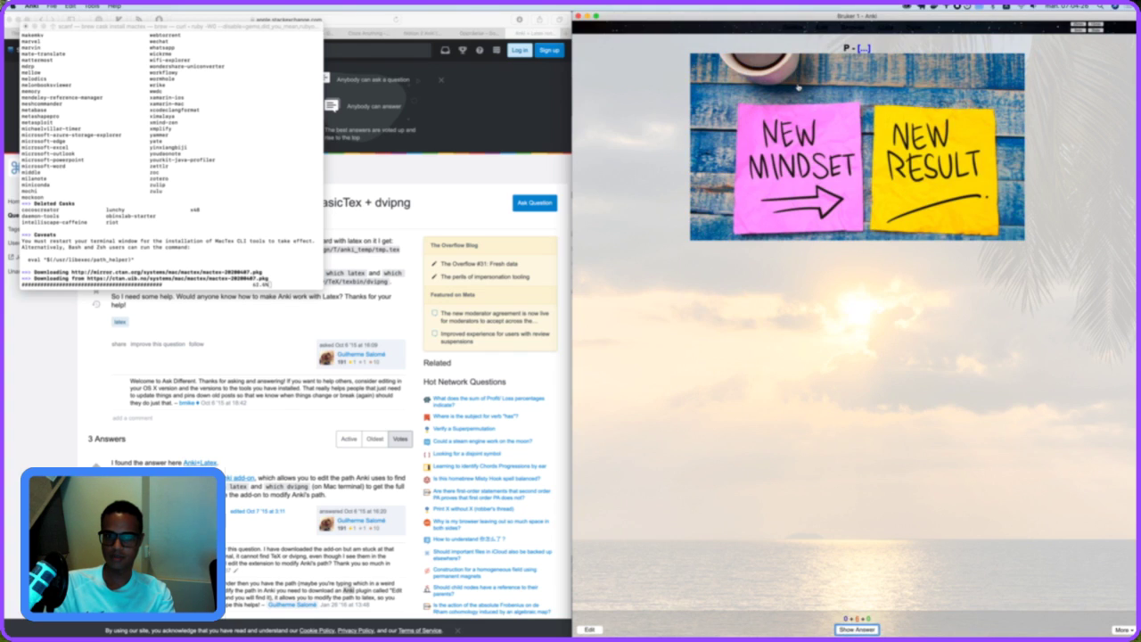
pyautogui.press('space')
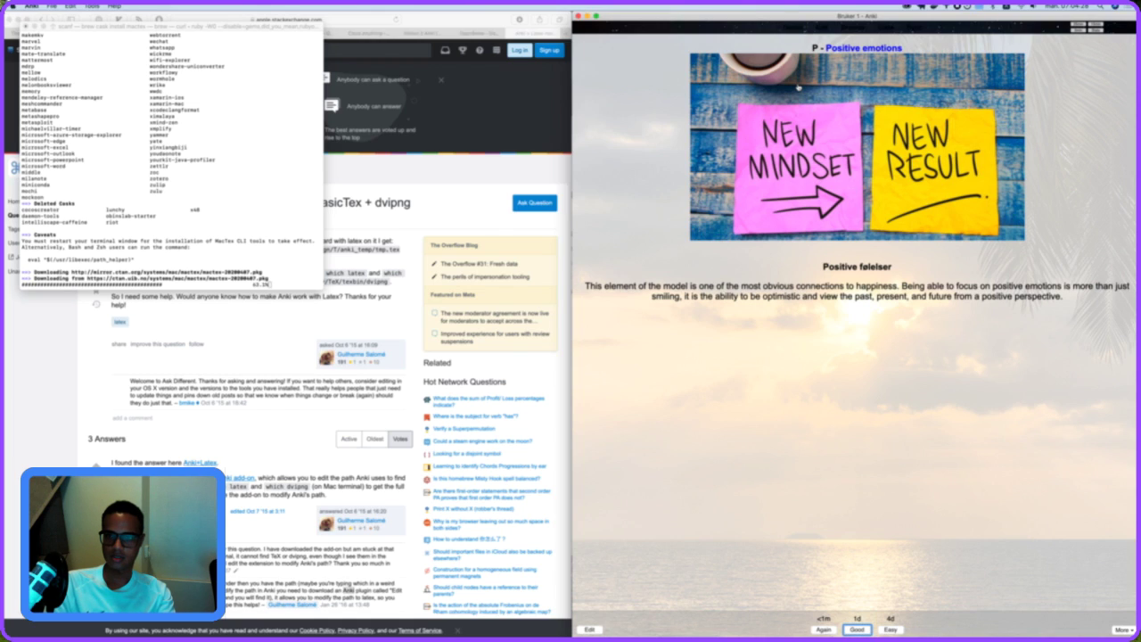
pyautogui.press('space')
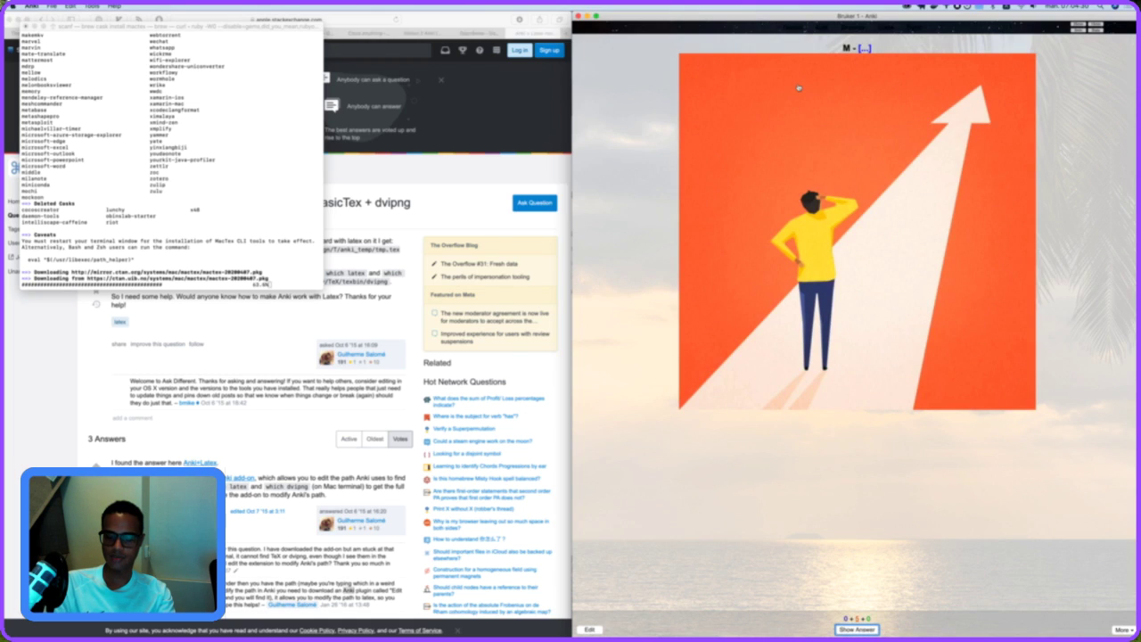
pyautogui.press('space')
pyautogui.press('space')
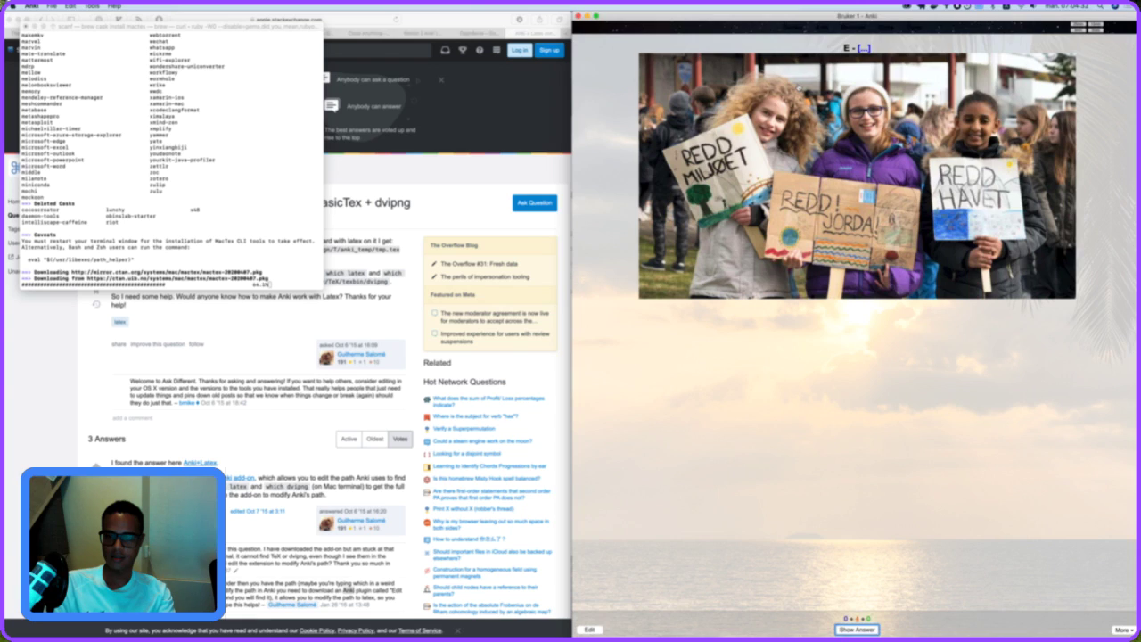
pyautogui.press('space')
pyautogui.press('space')
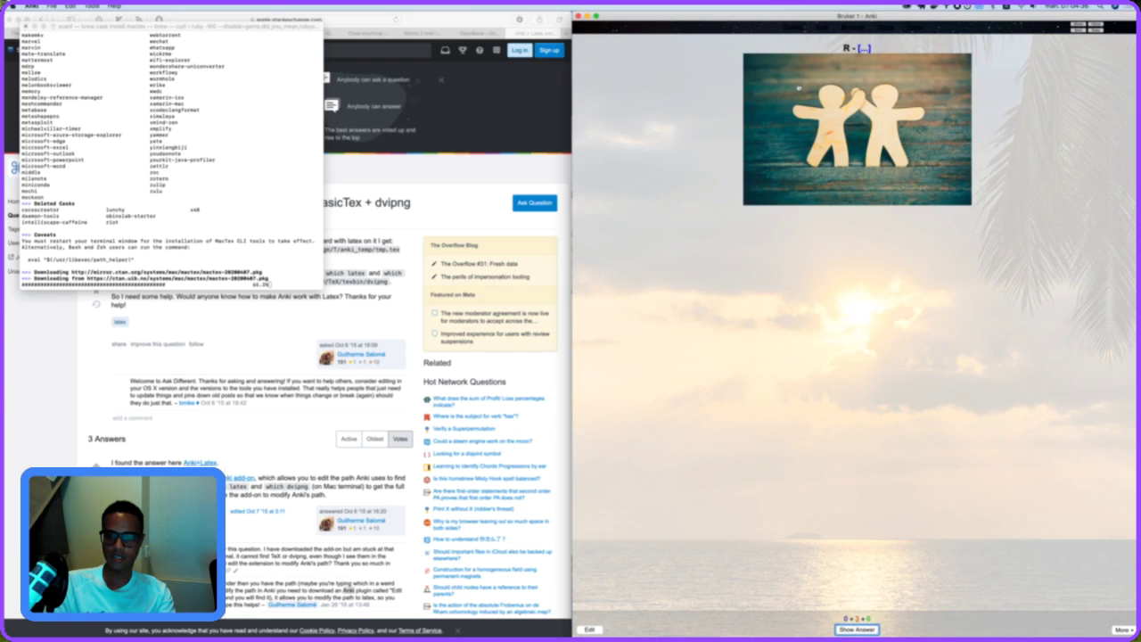
pyautogui.press('space')
pyautogui.press('space')
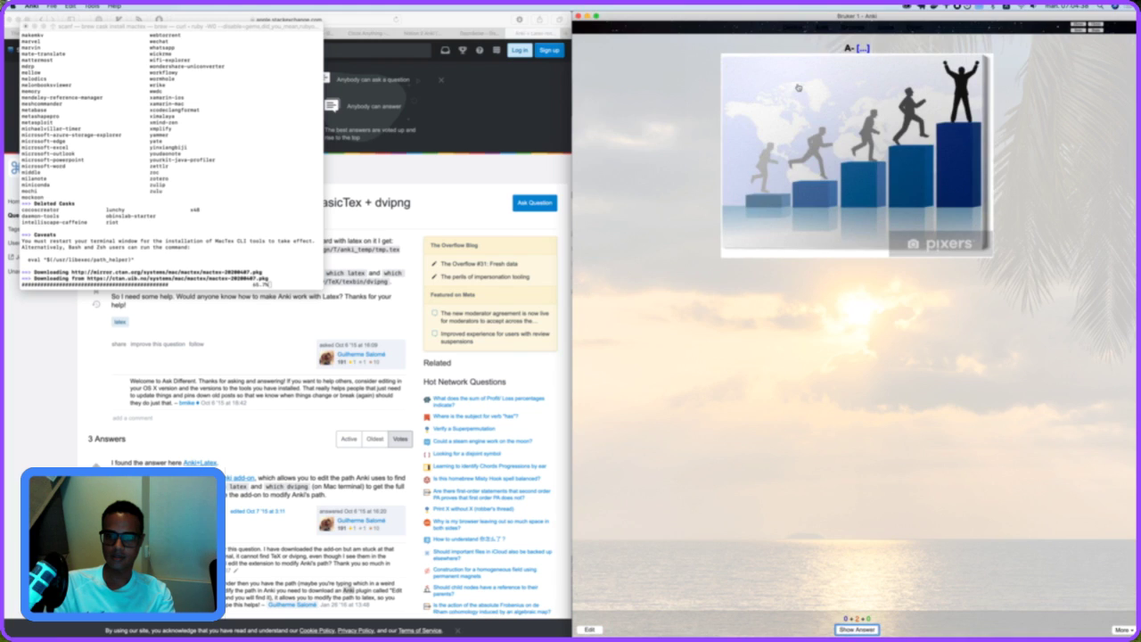
# Undo the last rating of the R card, rate it Again, and rate it Good on its repeat.
pyautogui.press('super+z')
pyautogui.press('space')
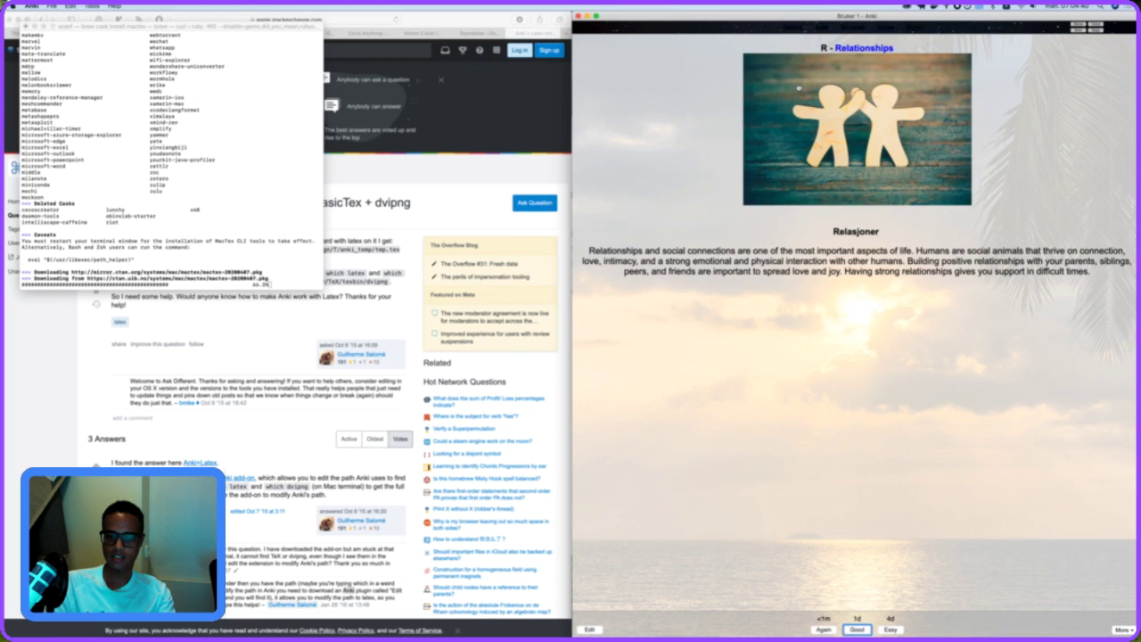
pyautogui.press('1')
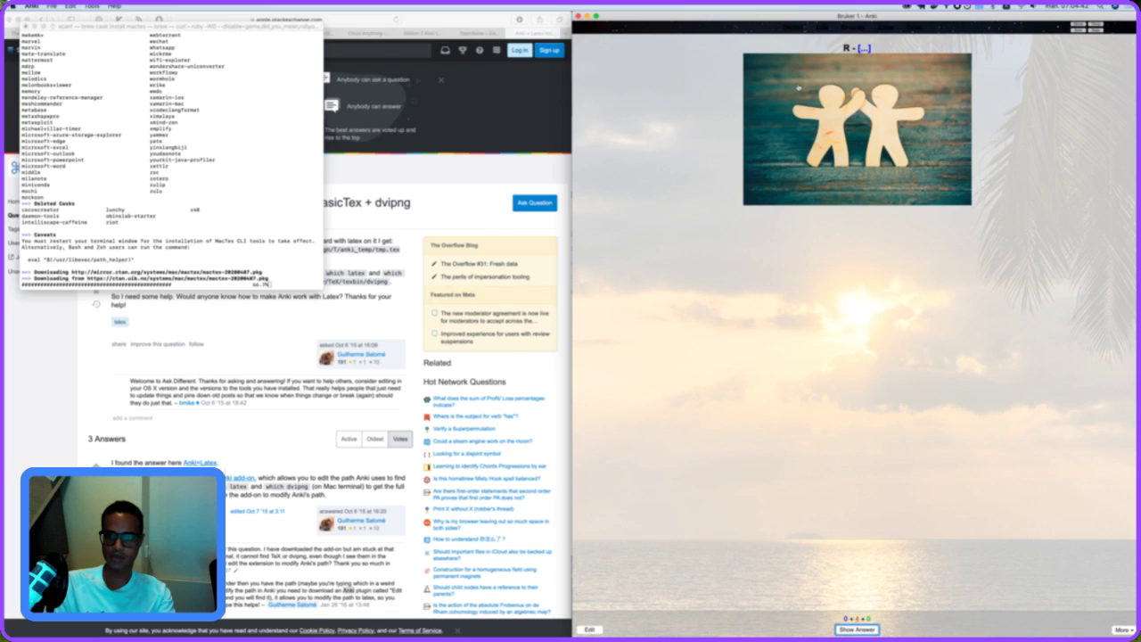
pyautogui.press('space')
pyautogui.press('space')
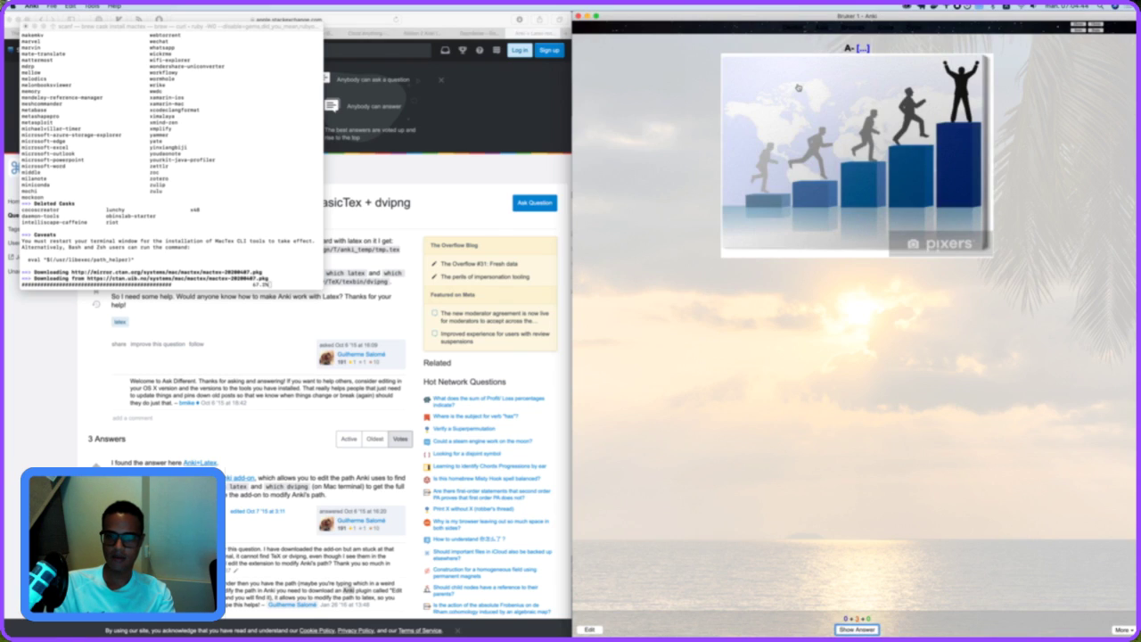
# Finish the study session by rating the remaining A, M and R cards as Good.
pyautogui.press('space')
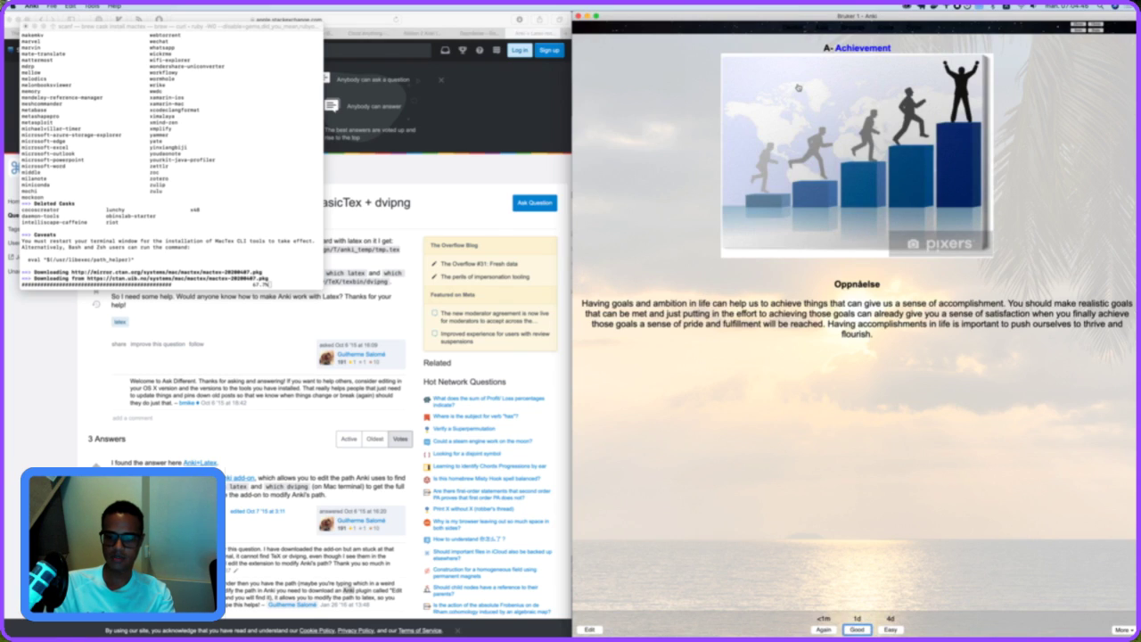
pyautogui.press('space')
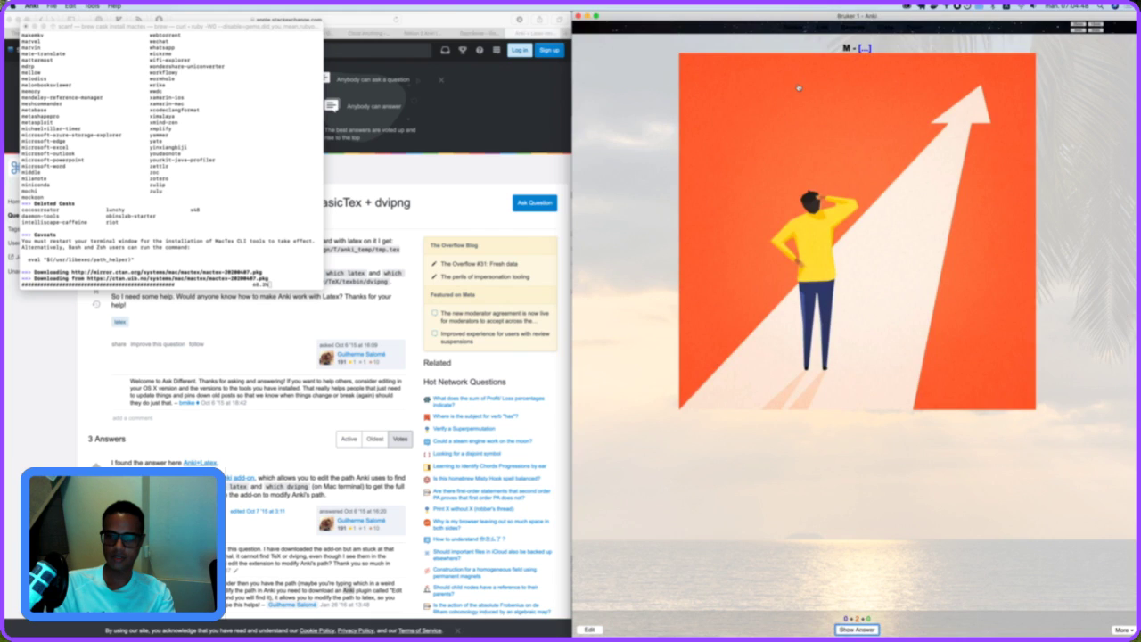
pyautogui.press('space')
pyautogui.press('space')
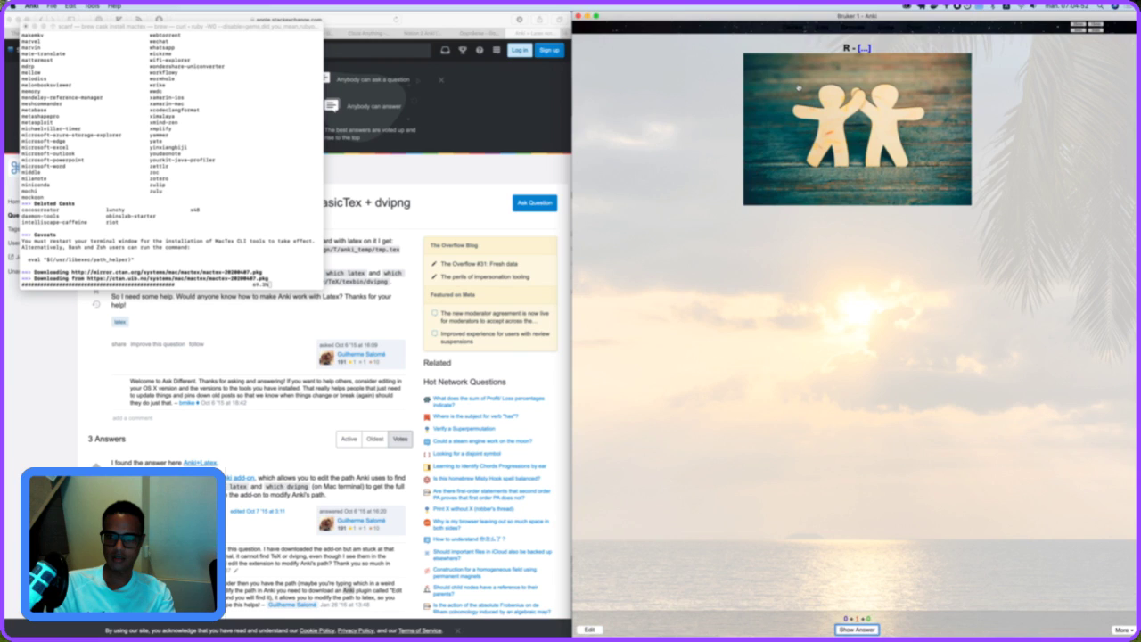
pyautogui.press('space')
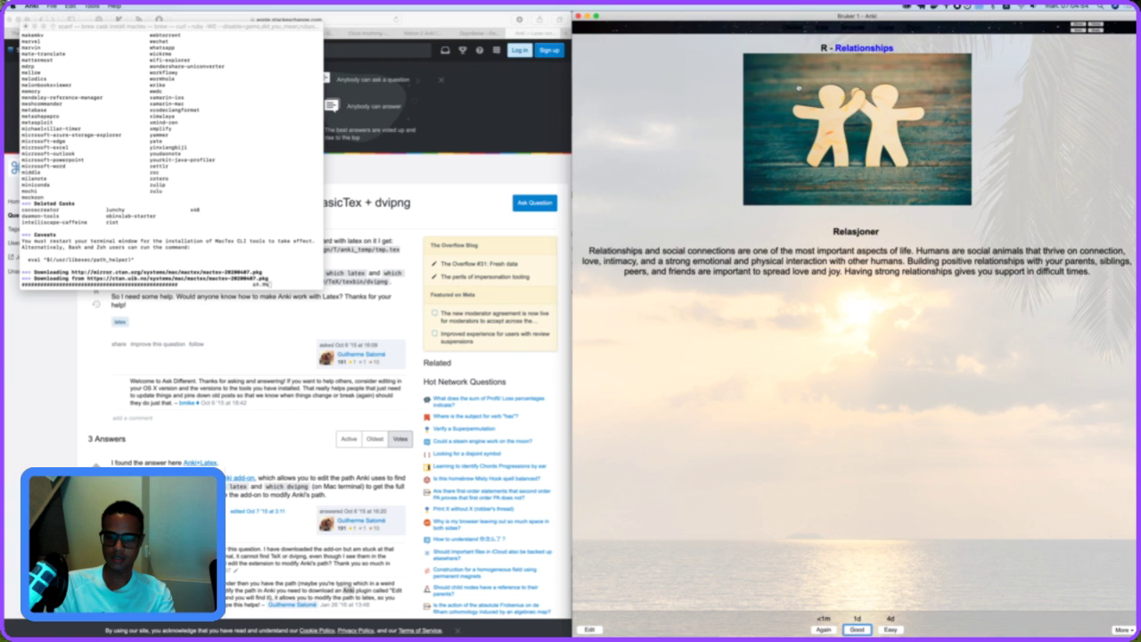
pyautogui.press('space')
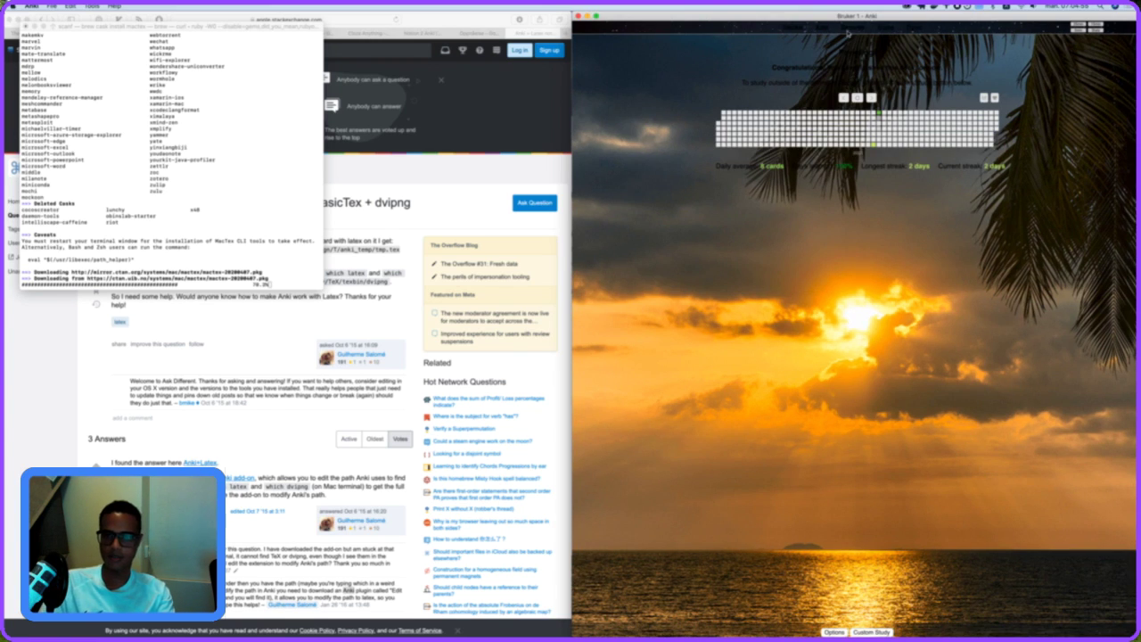
# Return to the deck list and sync the collection by uploading it to AnkiWeb.
pyautogui.click(800, 29)
pyautogui.click(918, 27)
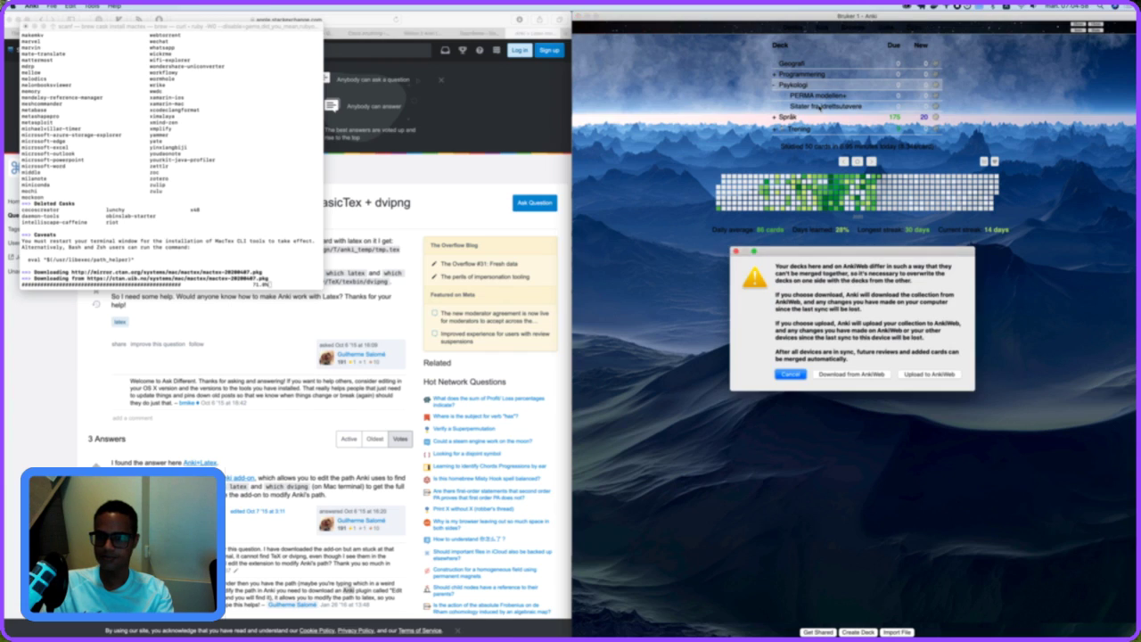
pyautogui.click(930, 374)
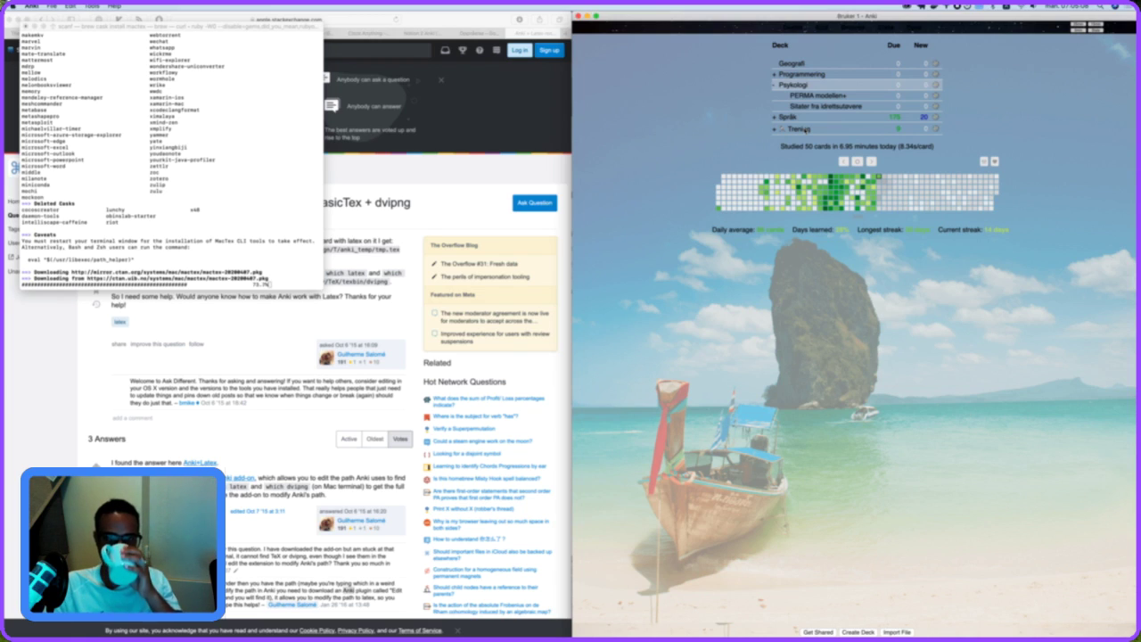
# Start studying the Trening deck, rate the Sone 2 and Sone 3 cards as Good, and reveal the Sone 4 answer.
pyautogui.click(789, 132)
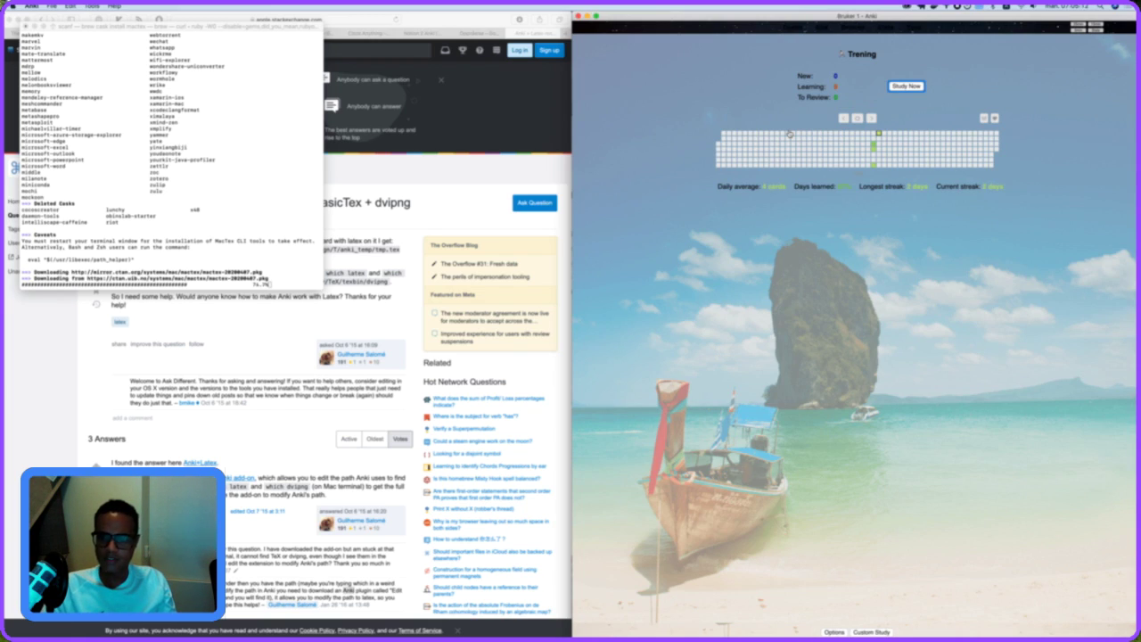
pyautogui.press('s')
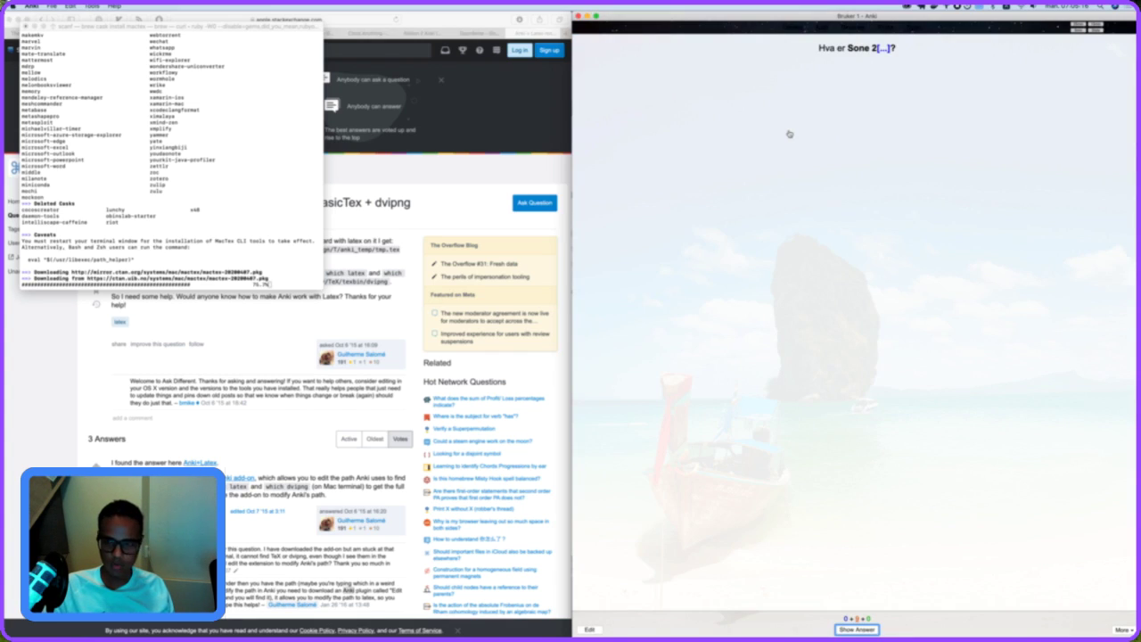
pyautogui.press('space')
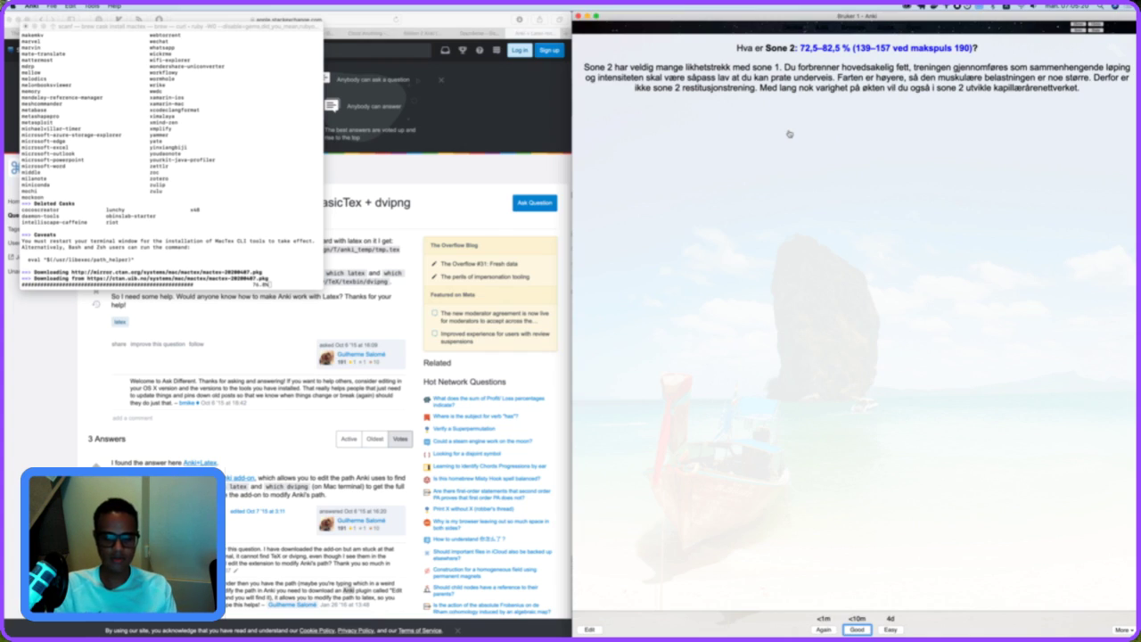
pyautogui.press('space')
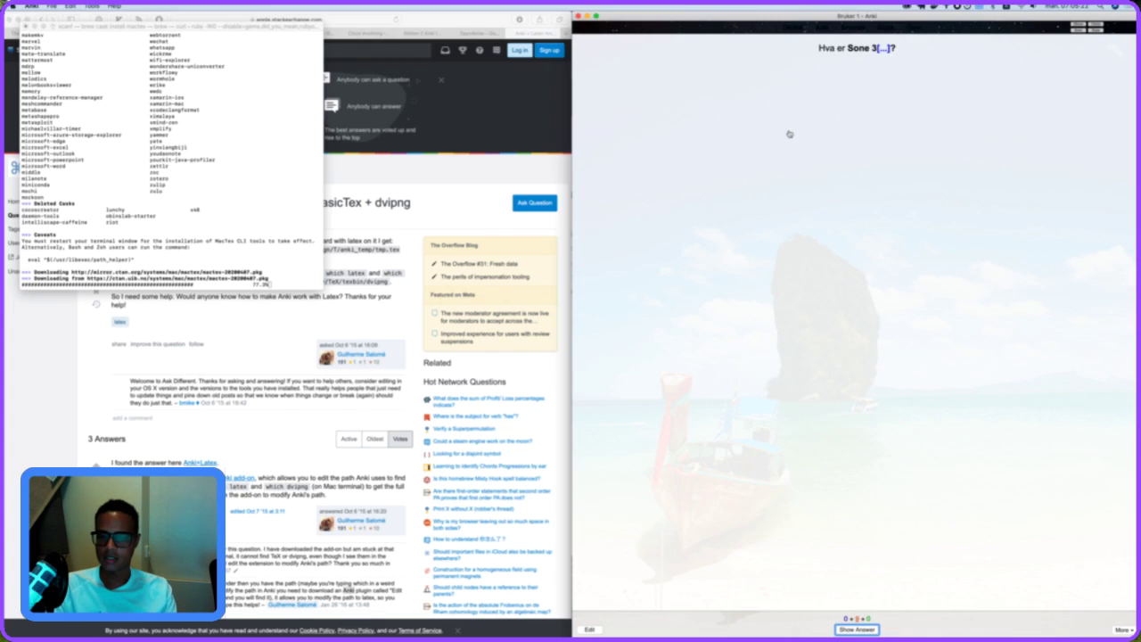
pyautogui.press('space')
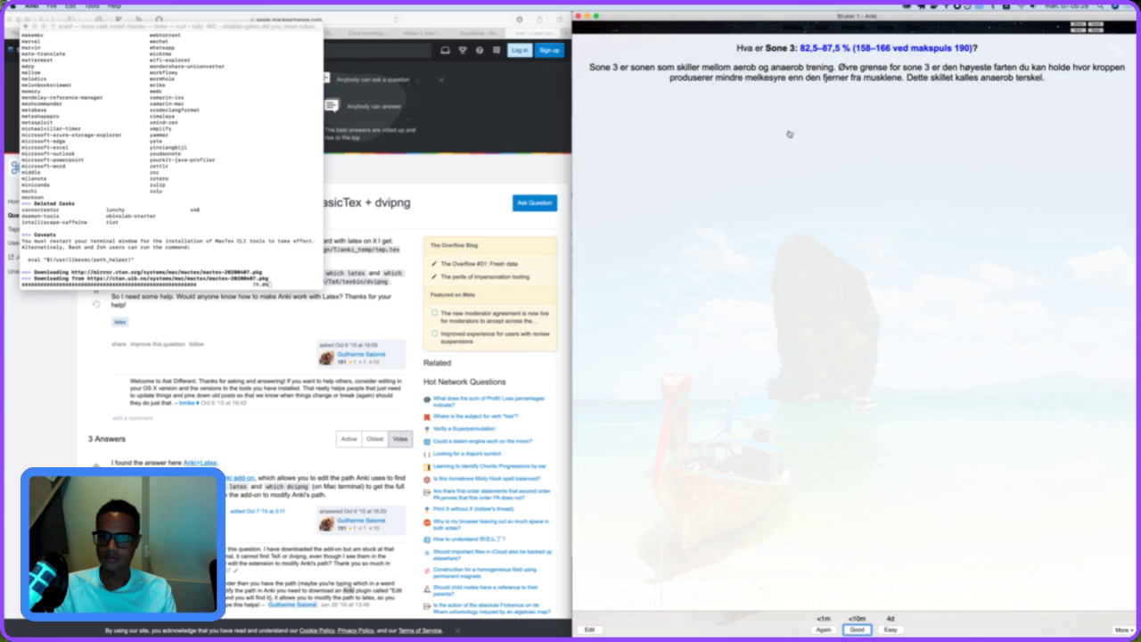
pyautogui.press('space')
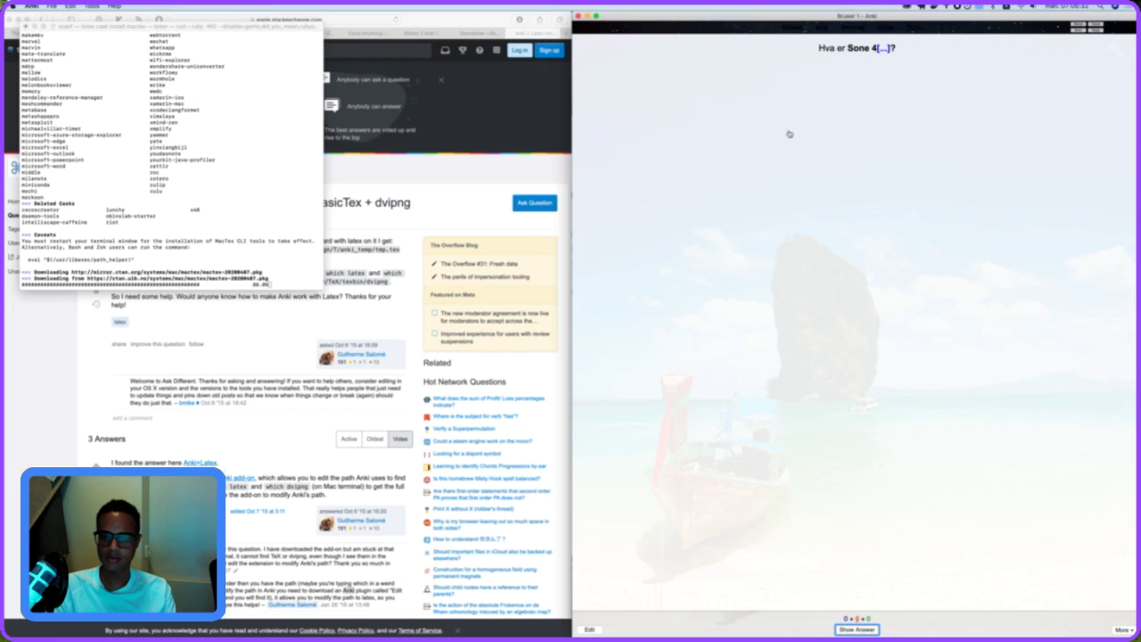
pyautogui.press('space')
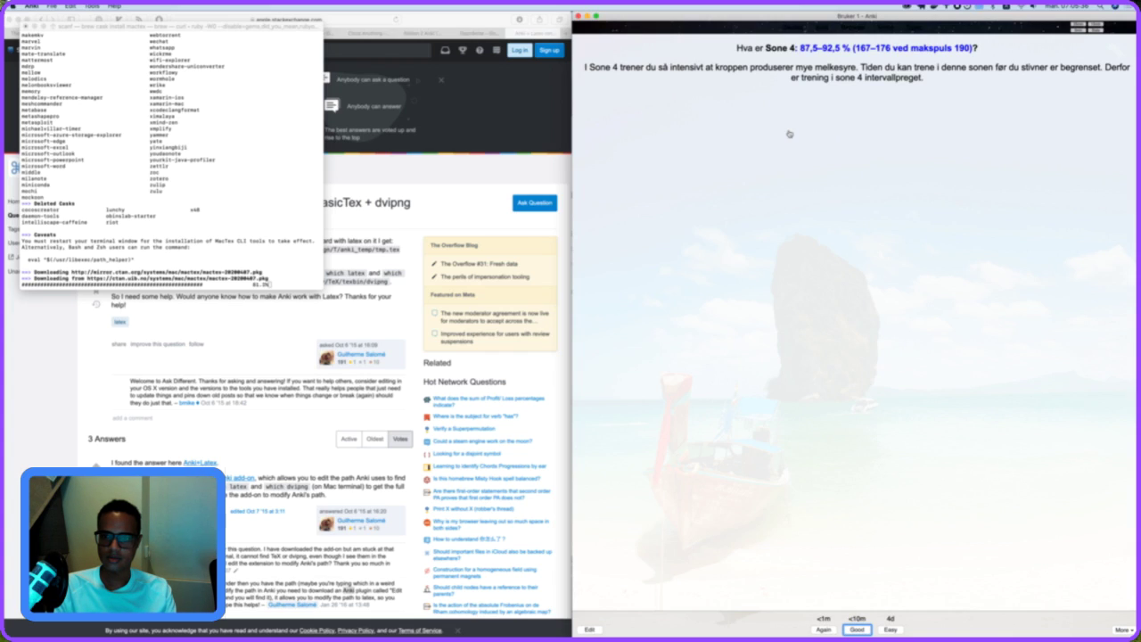
# In the Sone 4 note's Extra field, bold "melkesyre" and underline "intensivt at kroppen produserer mye".
pyautogui.press('e')
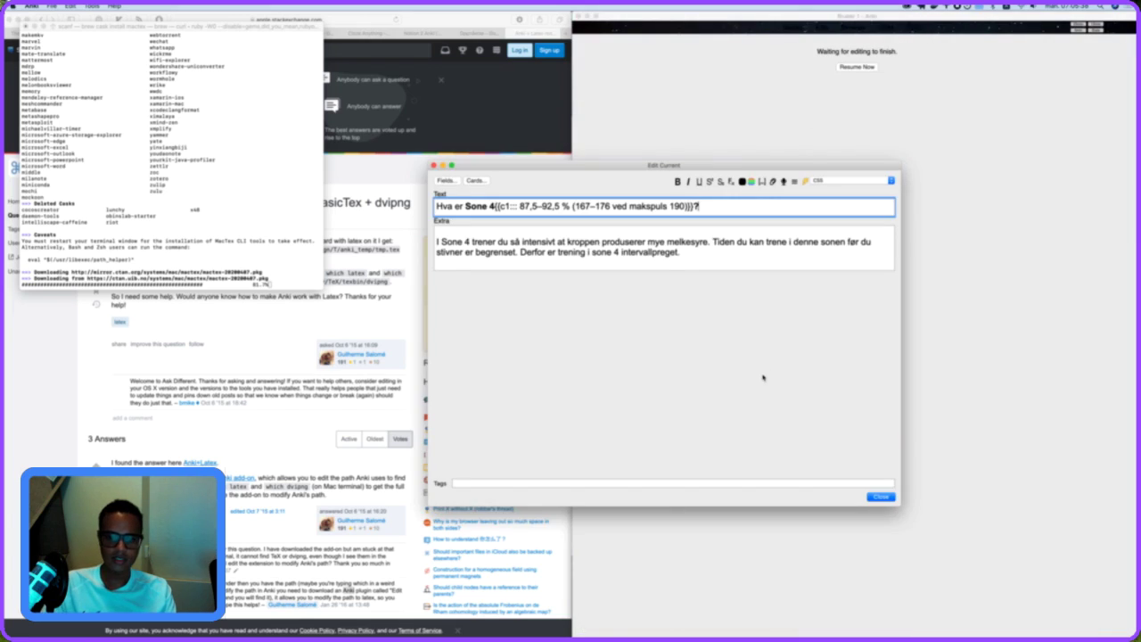
pyautogui.doubleClick(694, 241)
pyautogui.hotkey('ctrl', 'b')
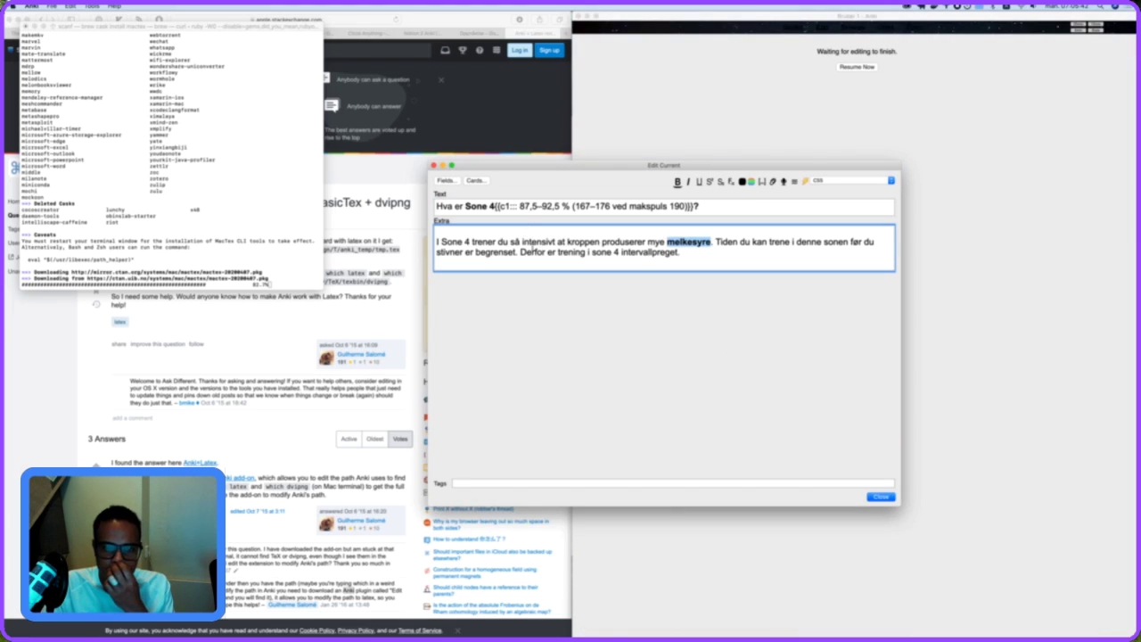
pyautogui.keyDown('shift'); pyautogui.click(665, 242); pyautogui.keyUp('shift')
pyautogui.click(699, 182)
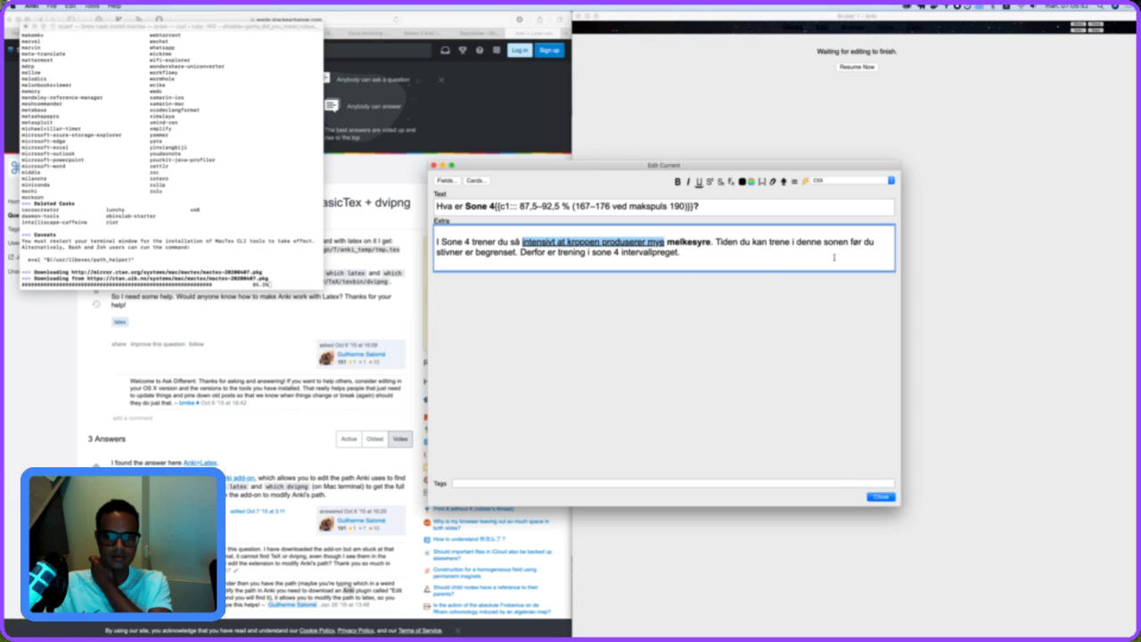
# Underline "begrenset" and bold "intervallpreget" in the Sone 4 note's Extra field, closing the note editor.
pyautogui.doubleClick(502, 252)
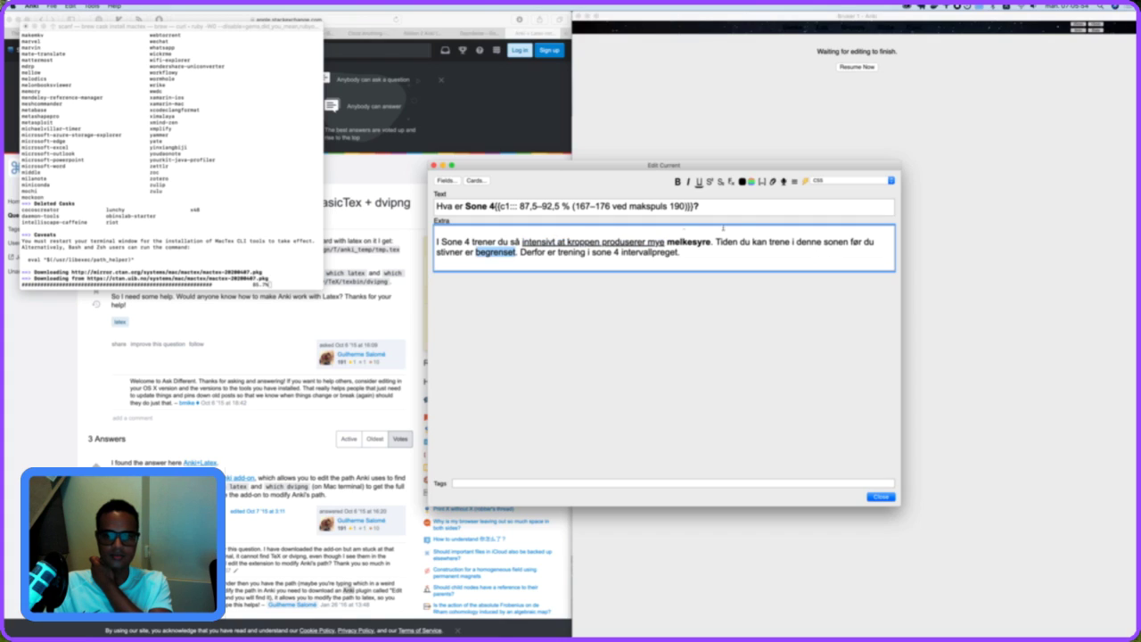
pyautogui.click(700, 183)
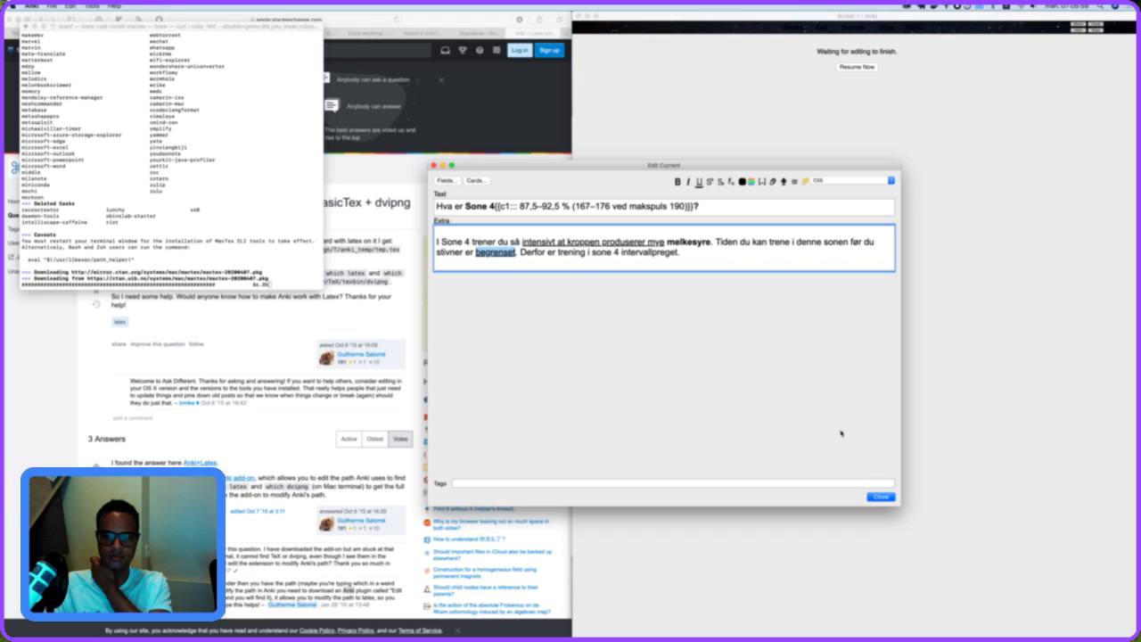
pyautogui.click(663, 250)
pyautogui.doubleClick(663, 250)
pyautogui.click(677, 181)
pyautogui.click(885, 498)
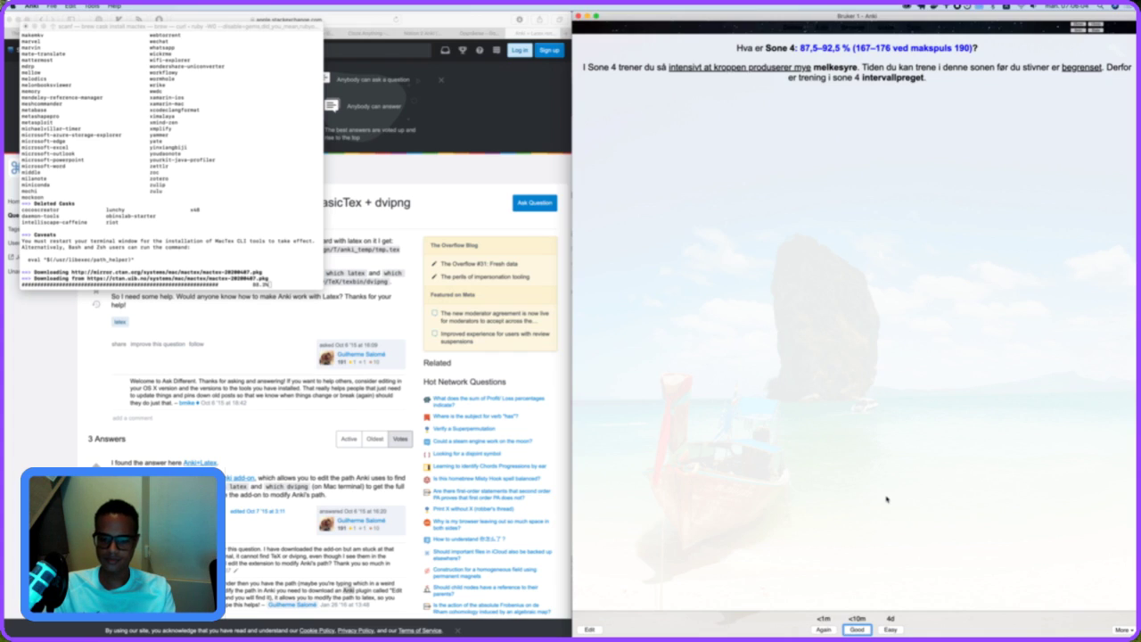
# Rate the Sone 4 card as Good and reveal the Sone 5 answer.
pyautogui.press('space')
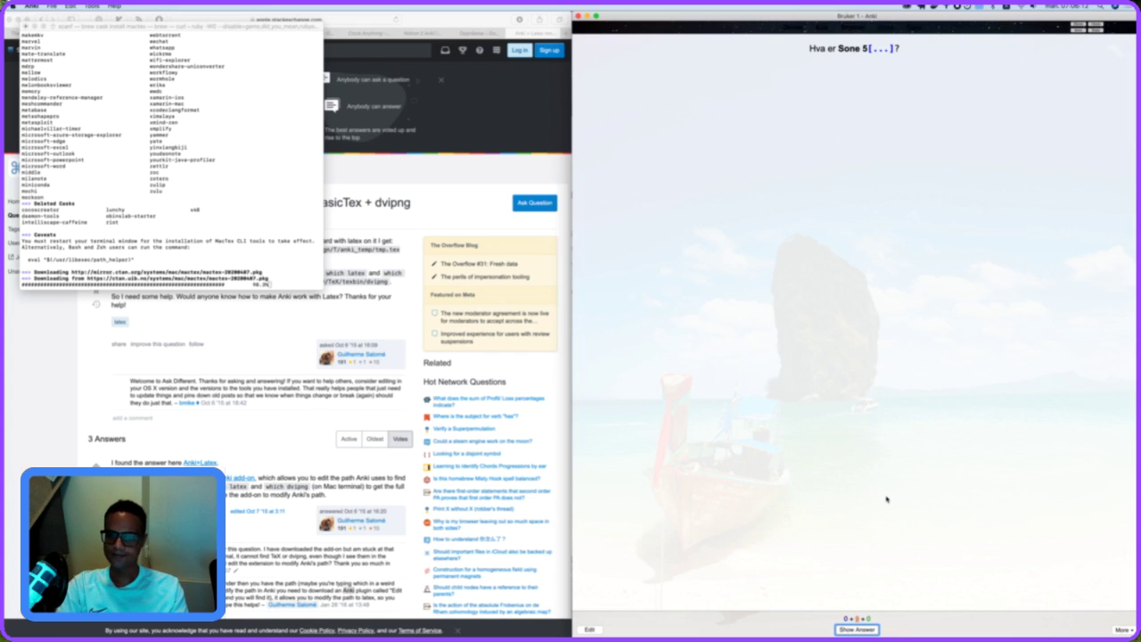
pyautogui.press('space')
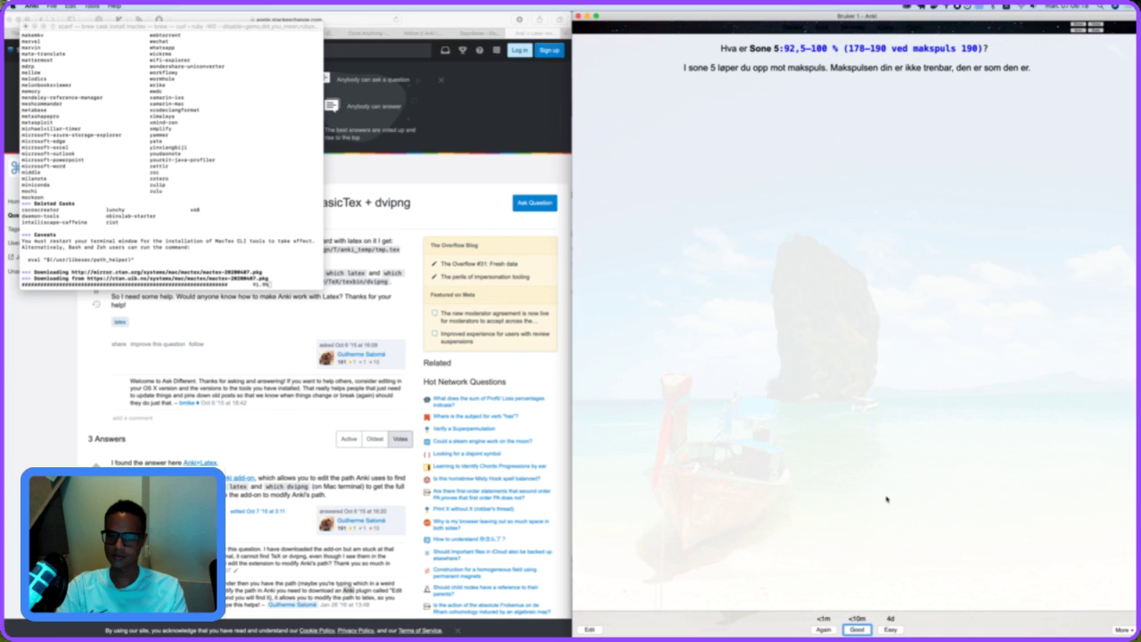
# Switch to Safari and search Google for images of "above and beyond".
pyautogui.click(250, 427)
pyautogui.press('super+l')
pyautogui.write('above an')
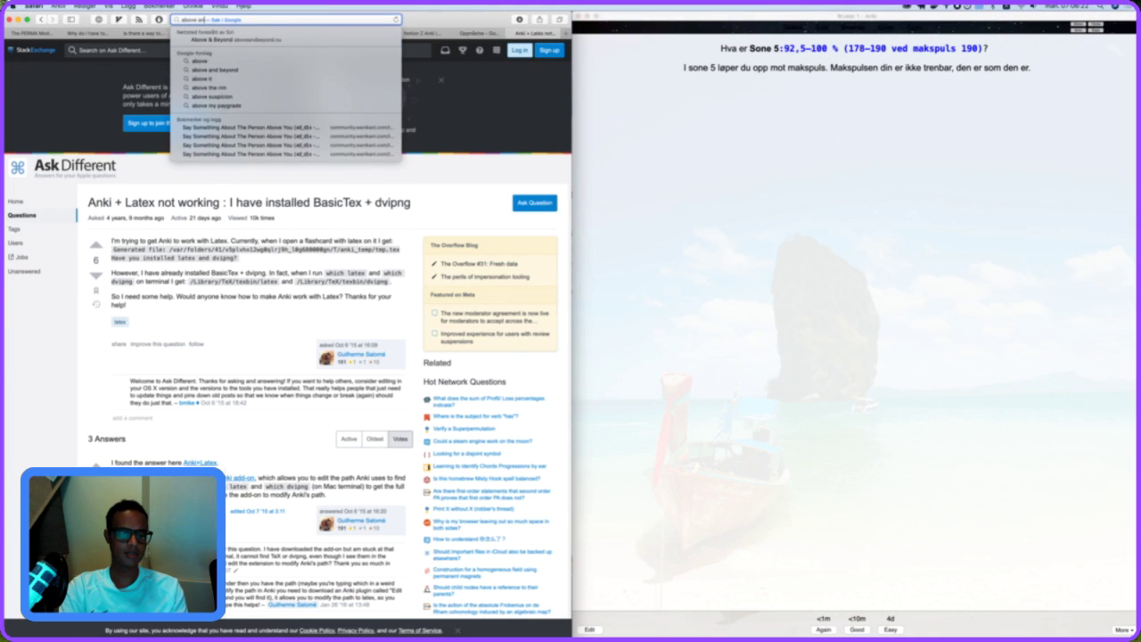
pyautogui.write('d beyond')
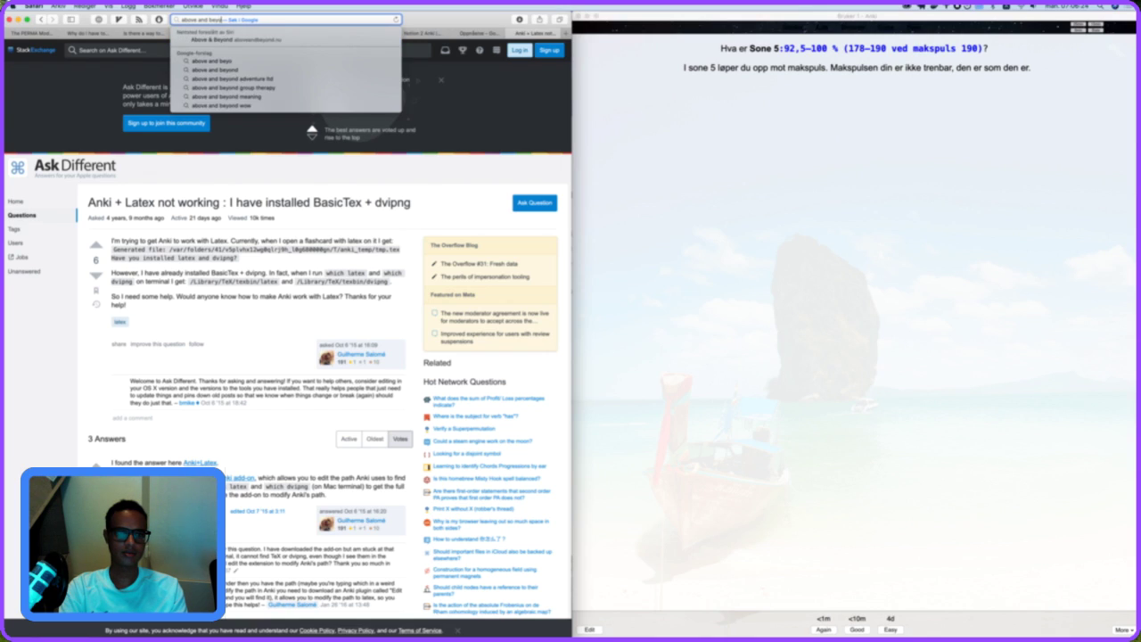
pyautogui.press('Return')
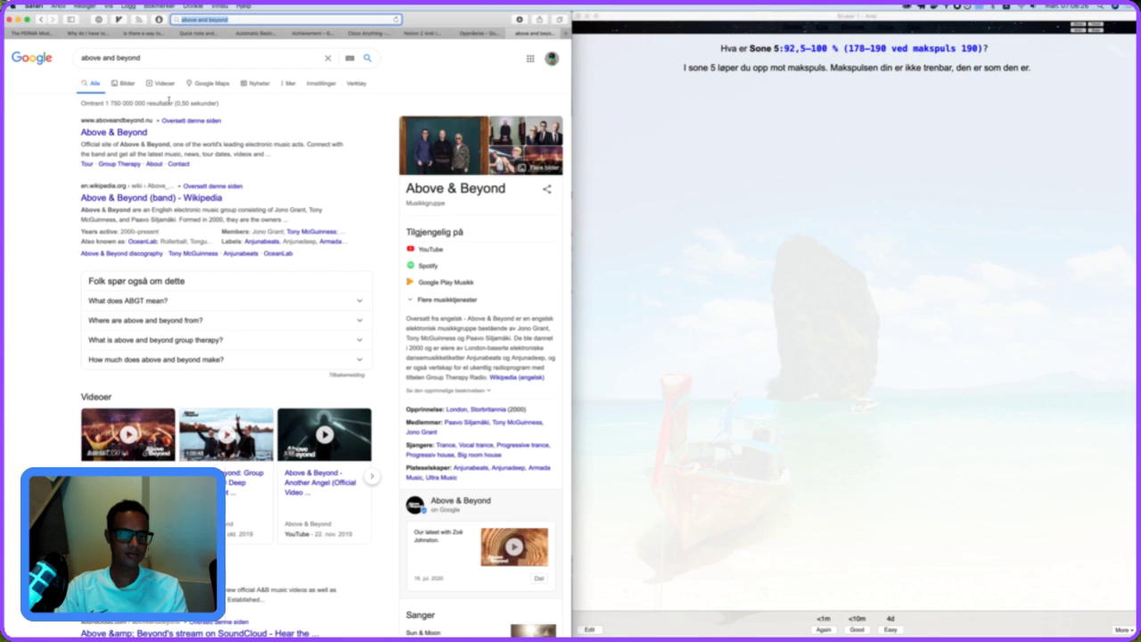
pyautogui.click(125, 83)
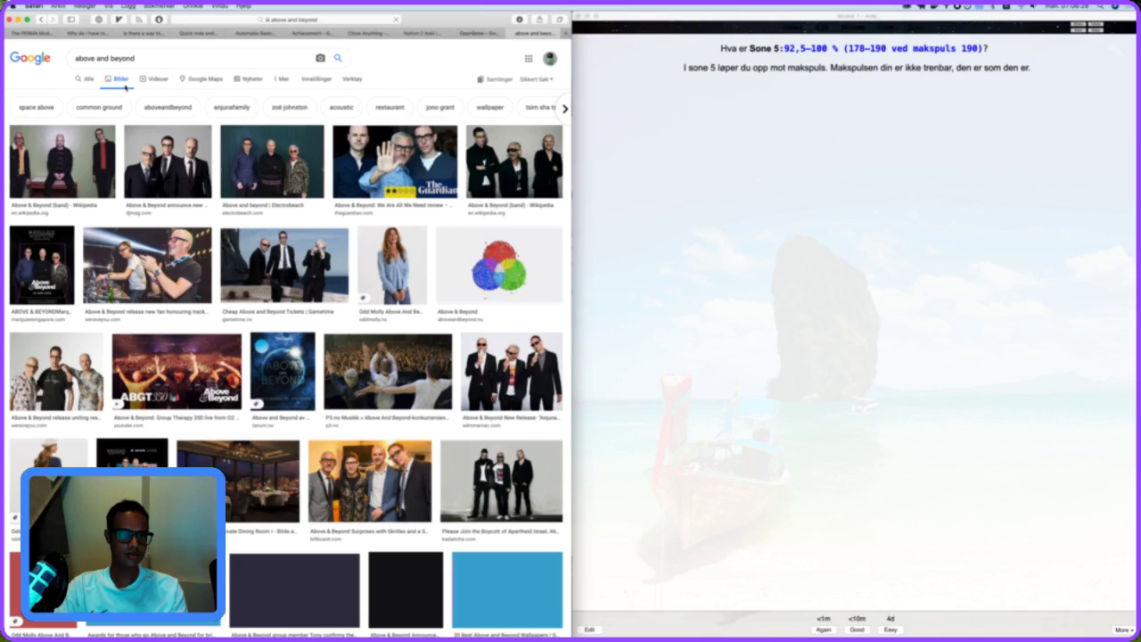
# Copy the "above and beyond" logo with the yellow star and paste it after the question in Anki's Sone 5 note.
pyautogui.scroll(-1, 340, 215)
pyautogui.scroll(-6, 339, 214)
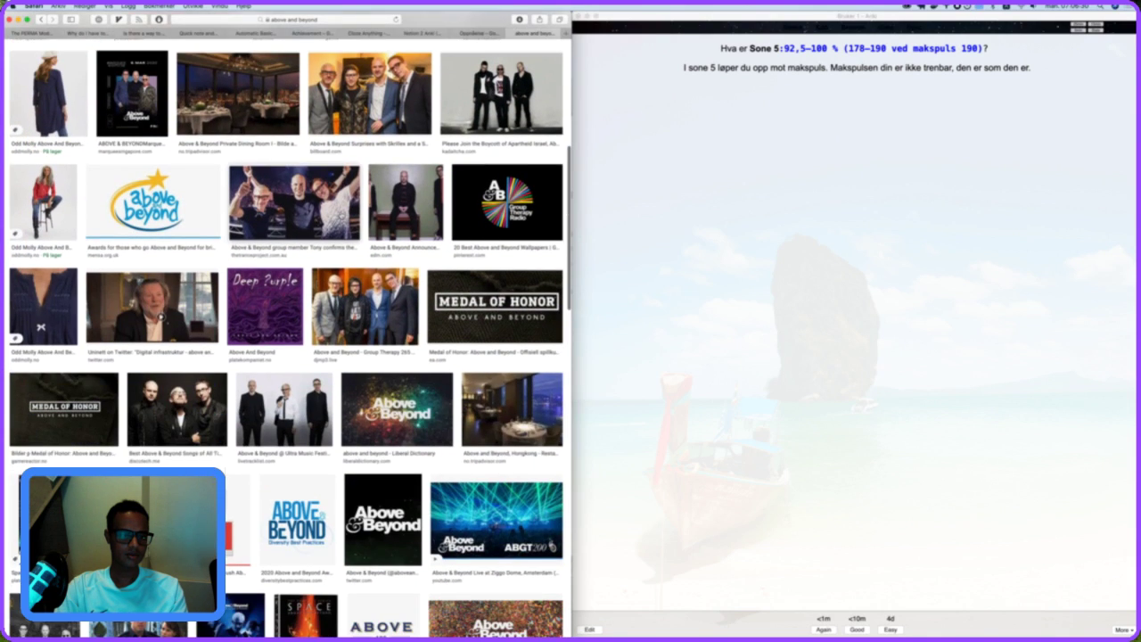
pyautogui.click(195, 207)
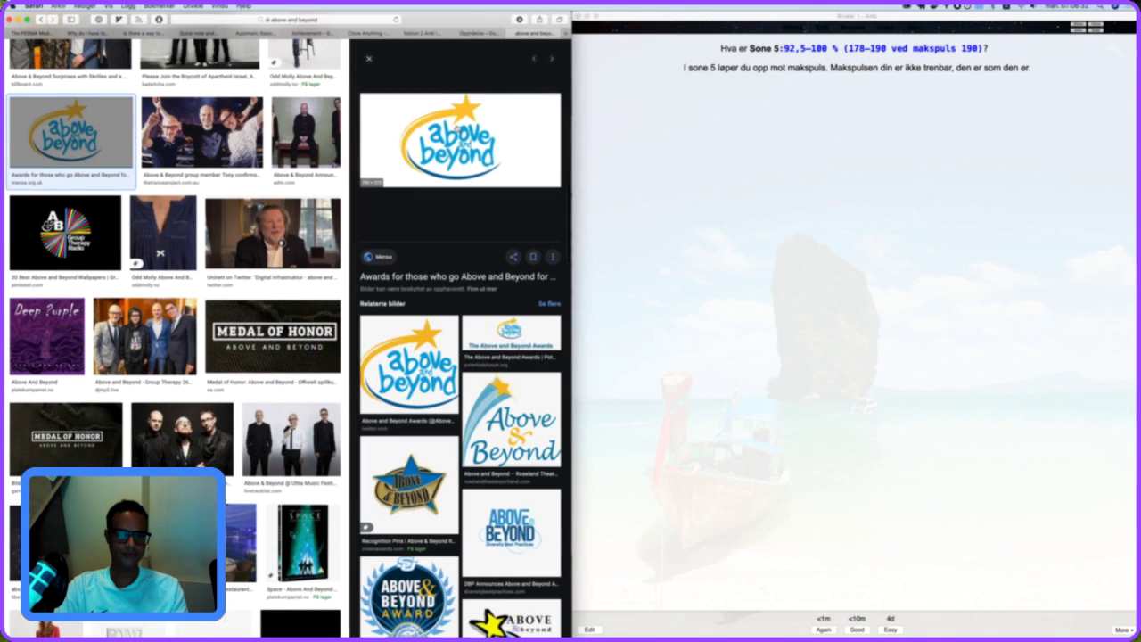
pyautogui.rightClick(460, 124)
pyautogui.click(483, 273)
pyautogui.click(732, 241)
pyautogui.press('e')
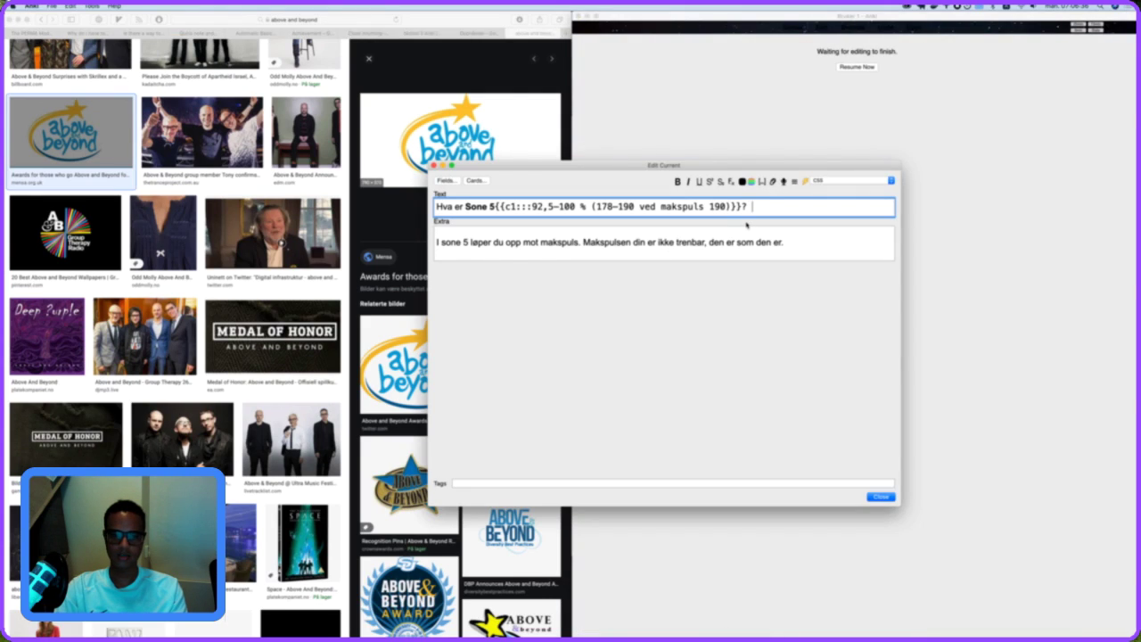
pyautogui.press('super+v')
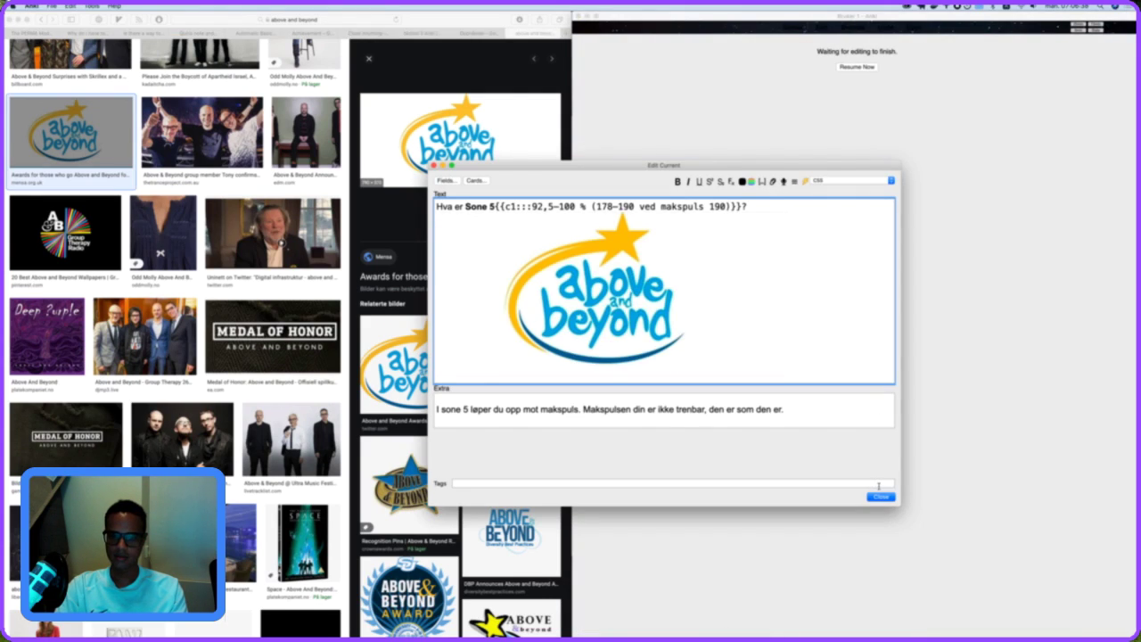
pyautogui.click(879, 497)
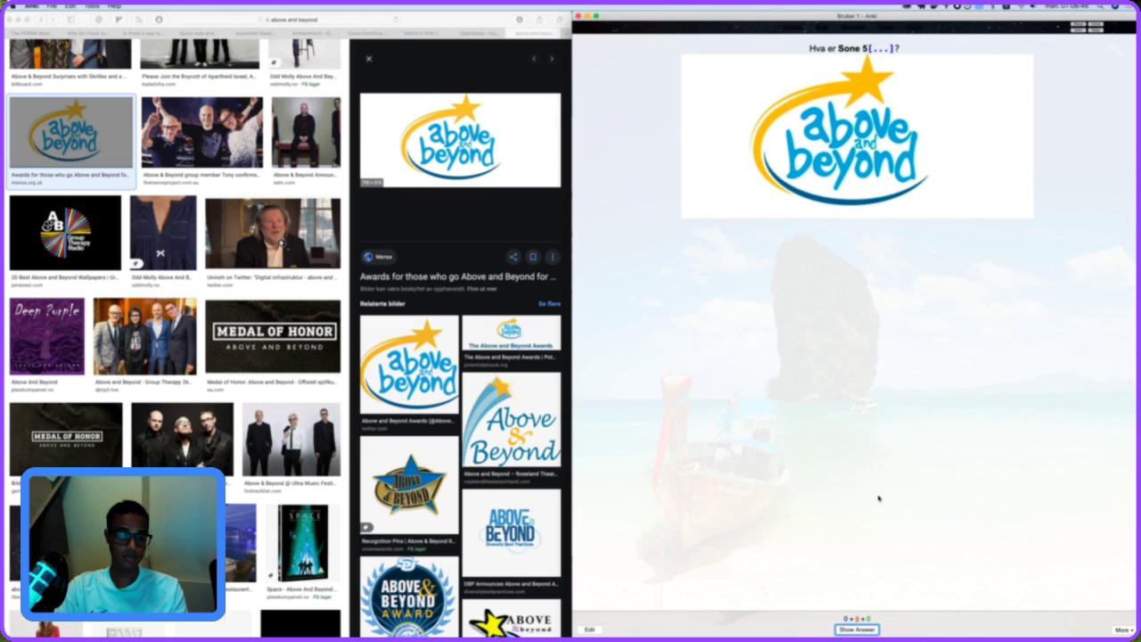
# Continue the review, rating the Sone 5, Sone 1 and Sone 2 cards as Good and revealing the Sone 3 answer.
pyautogui.press('space')
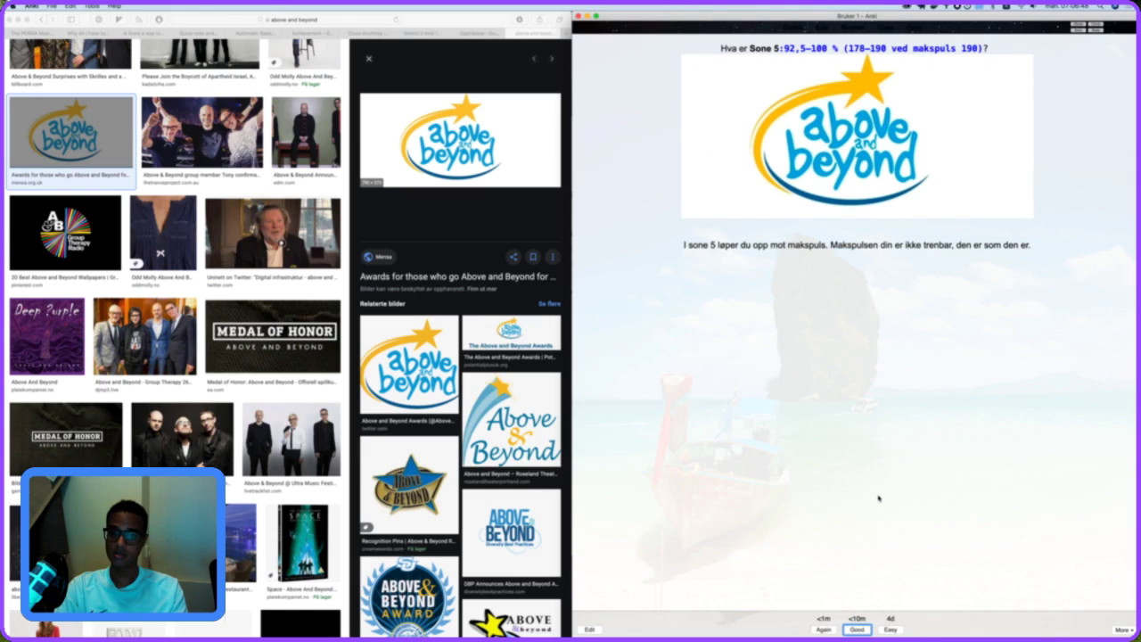
pyautogui.press('space')
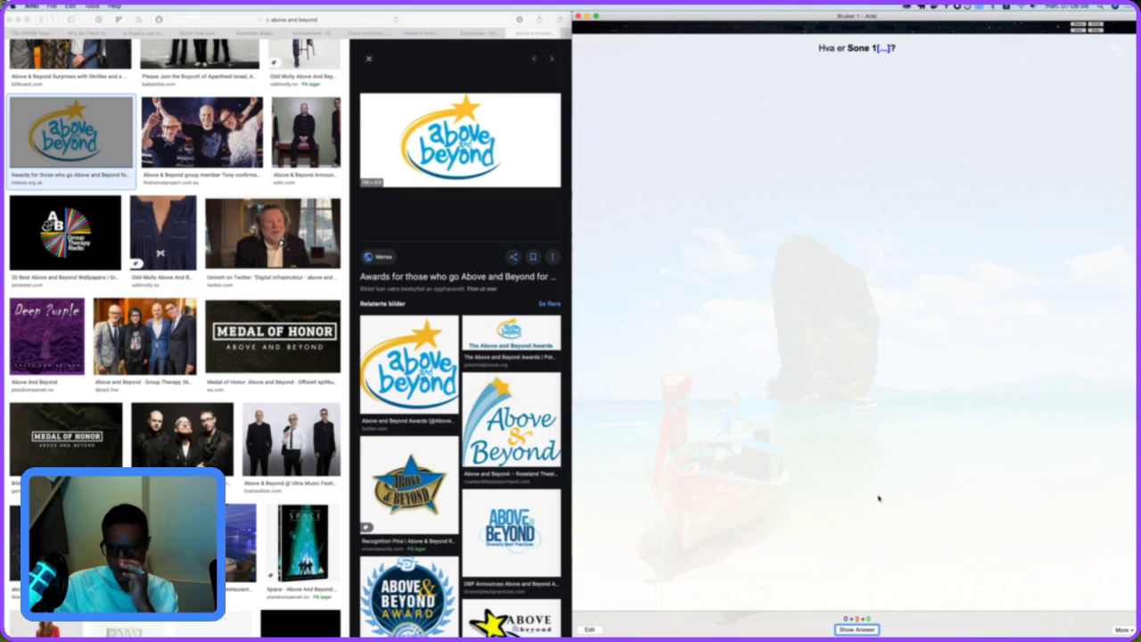
pyautogui.press('space')
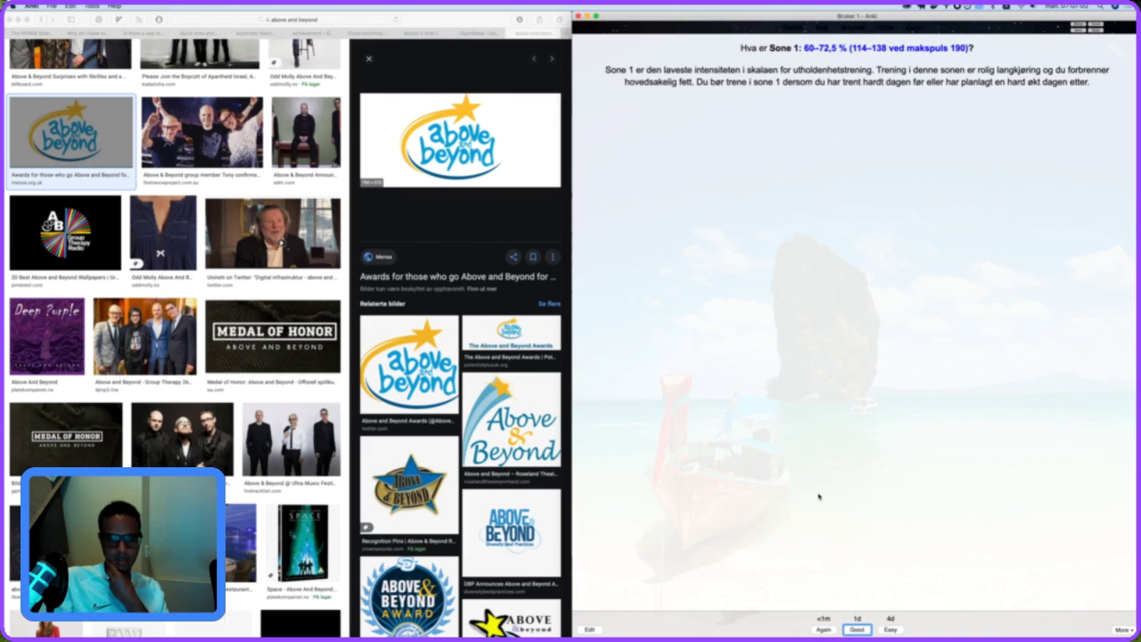
pyautogui.press('space')
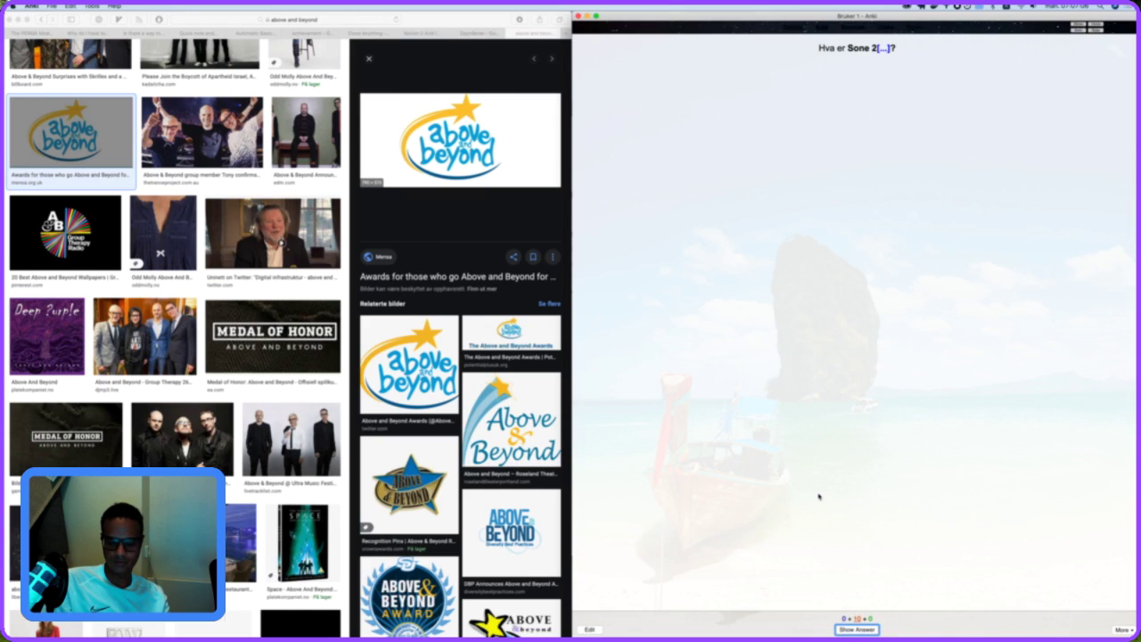
pyautogui.press('space')
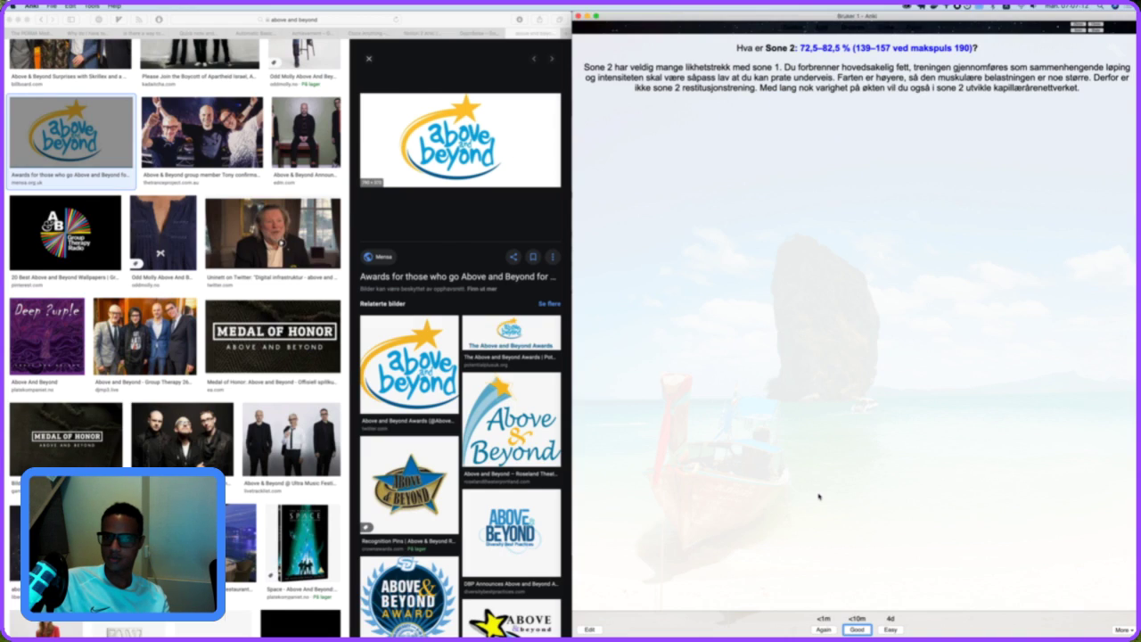
pyautogui.press('space')
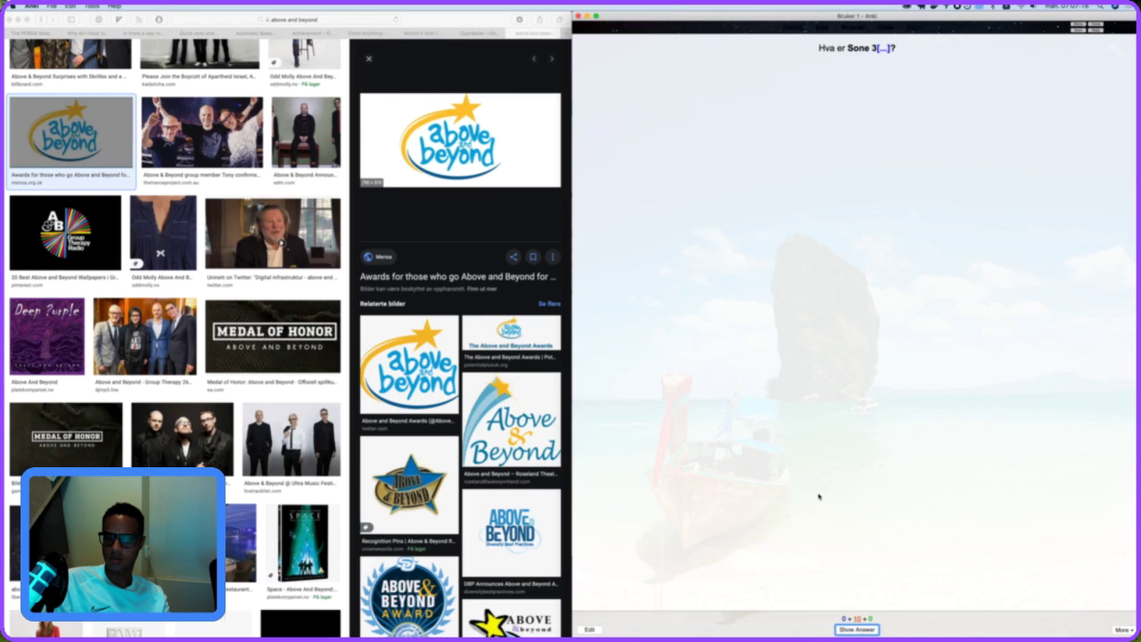
pyautogui.press('space')
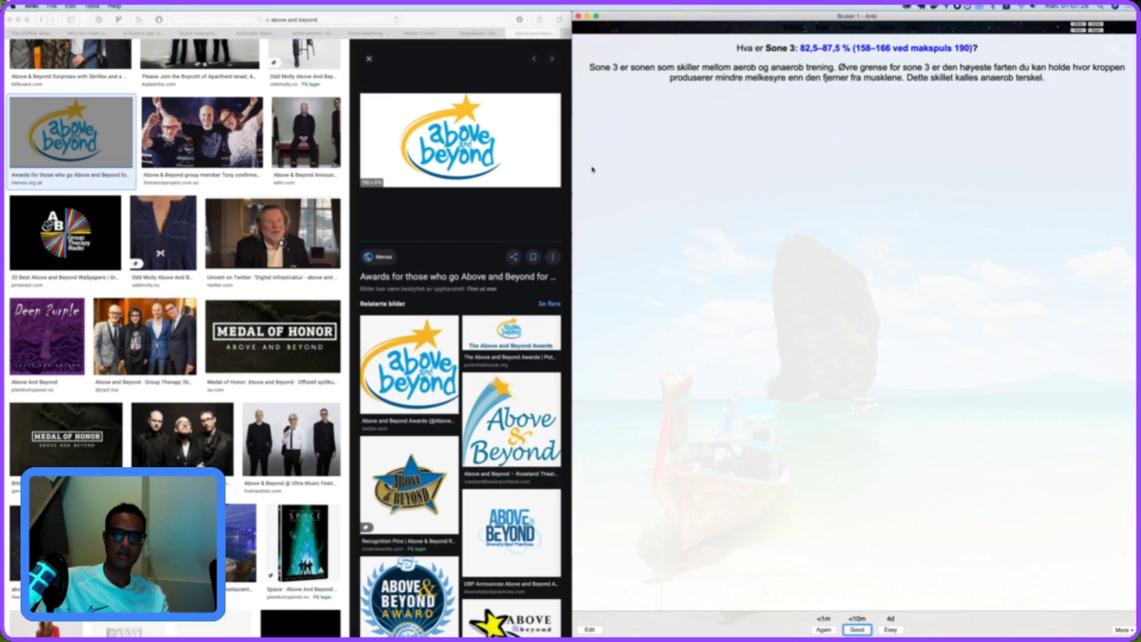
# Copy "aerob og anaerob trening" from the Sone 3 card and search Google Images for it in Safari.
pyautogui.doubleClick(747, 66)
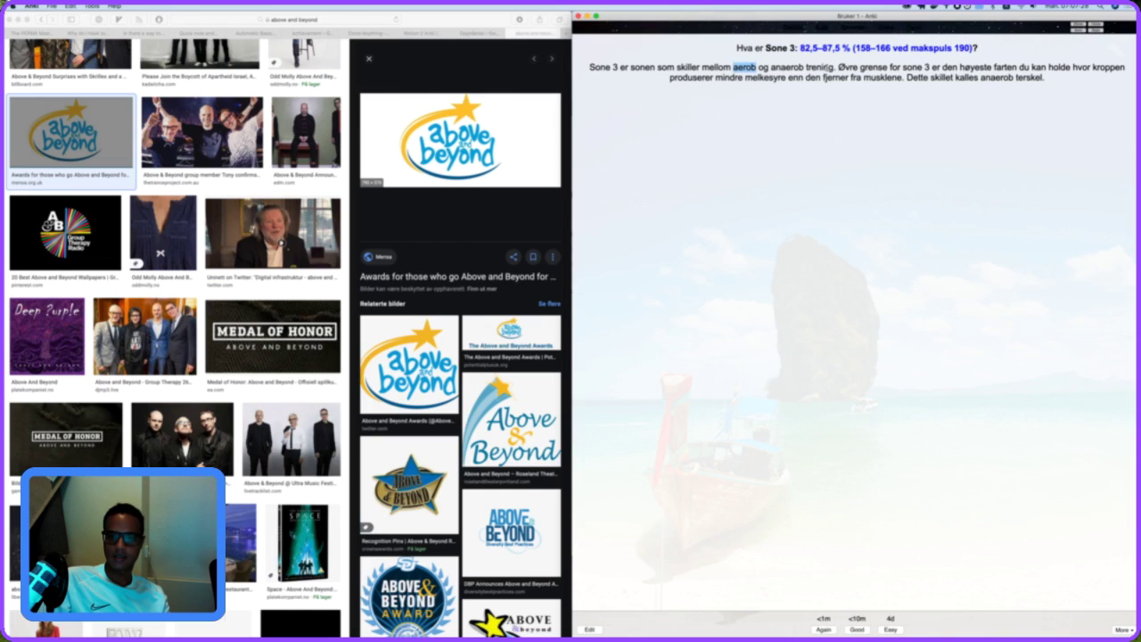
pyautogui.moveTo(829, 68); pyautogui.dragTo(833, 68)
pyautogui.press('super+c')
pyautogui.scroll(10, 387, 163)
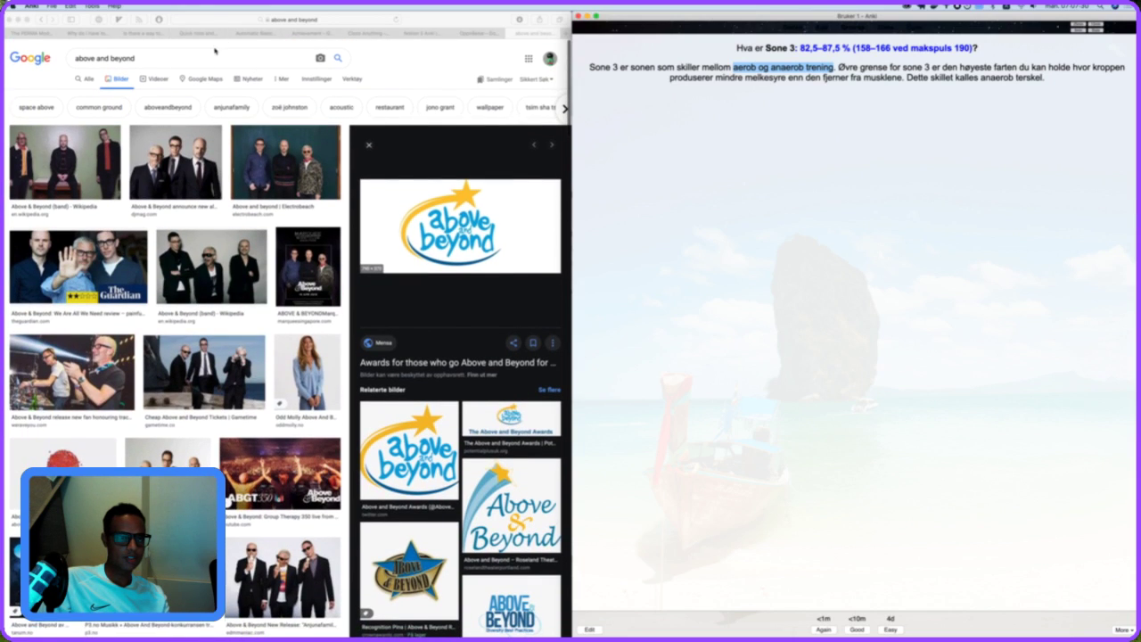
pyautogui.click(210, 56)
pyautogui.press('super+a')
pyautogui.press('super+v')
pyautogui.press('Return')
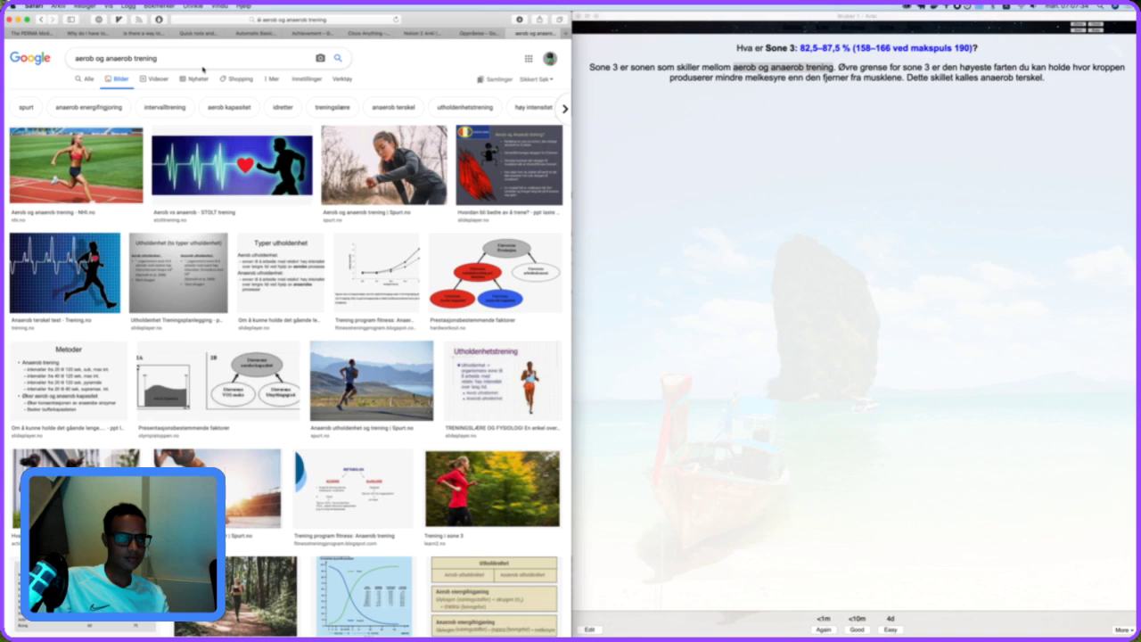
# Change the Google Images search to "aerob vs anaerob" and run it.
pyautogui.click(99, 58)
pyautogui.write('vs')
pyautogui.press('super+Right')
pyautogui.press('BackSpace')
pyautogui.press('BackSpace')
pyautogui.press('BackSpace')
pyautogui.press('BackSpace')
pyautogui.press('BackSpace')
pyautogui.press('BackSpace')
pyautogui.press('BackSpace')
pyautogui.press('BackSpace')
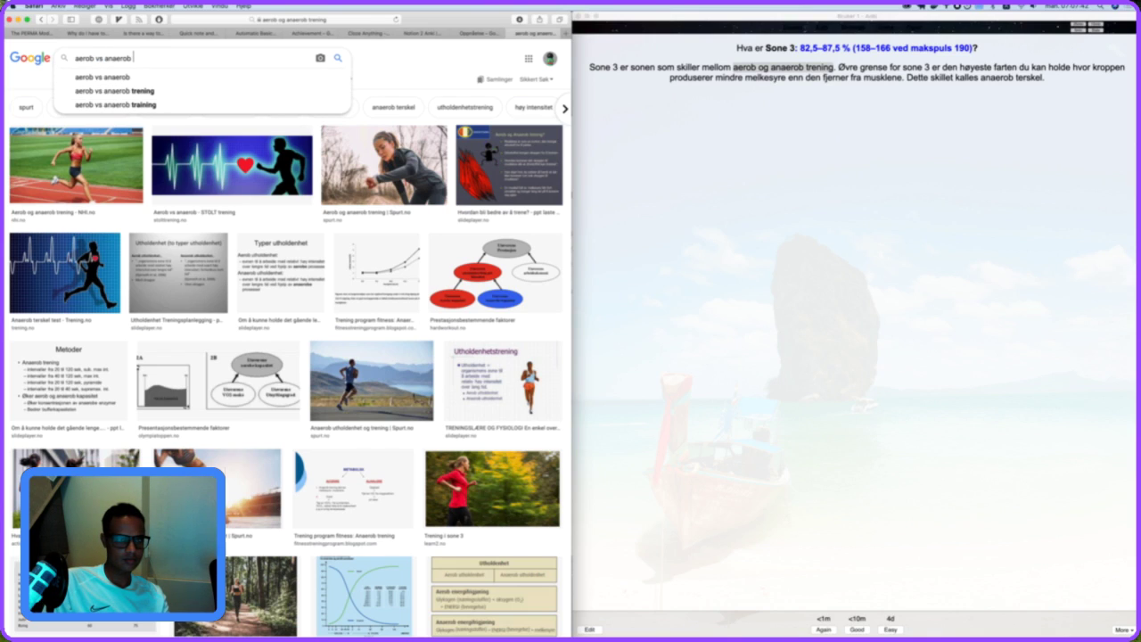
pyautogui.press('Return')
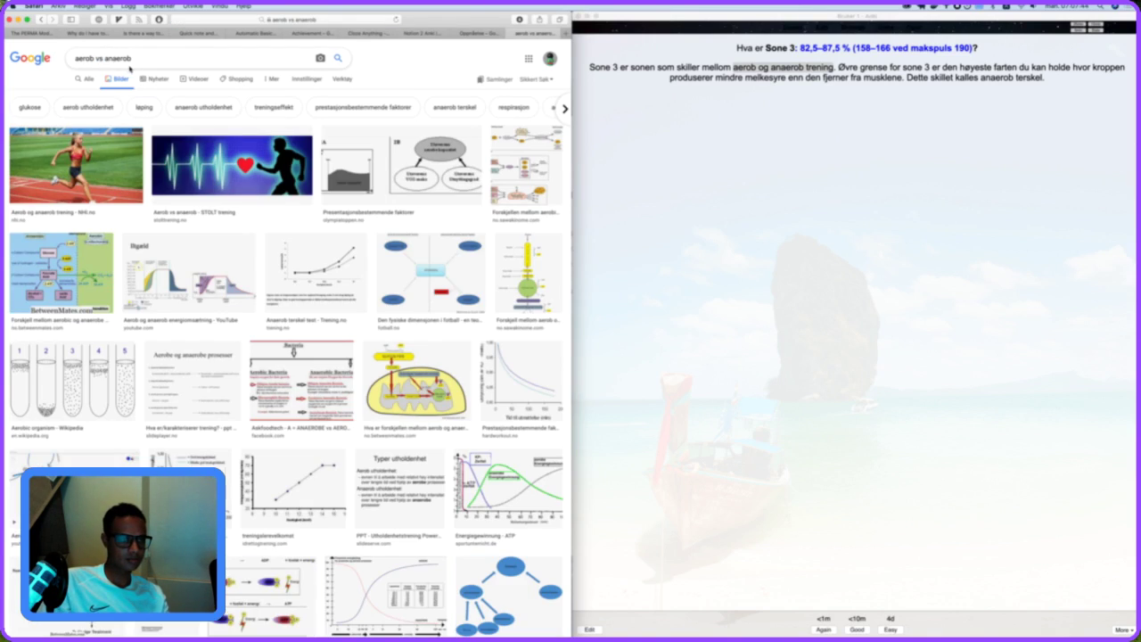
# Refine the image search to "aerob skille anaerob" and run it.
pyautogui.click(101, 57)
pyautogui.write('k')
pyautogui.press('BackSpace')
pyautogui.press('BackSpace')
pyautogui.press('BackSpace')
pyautogui.write('skille')
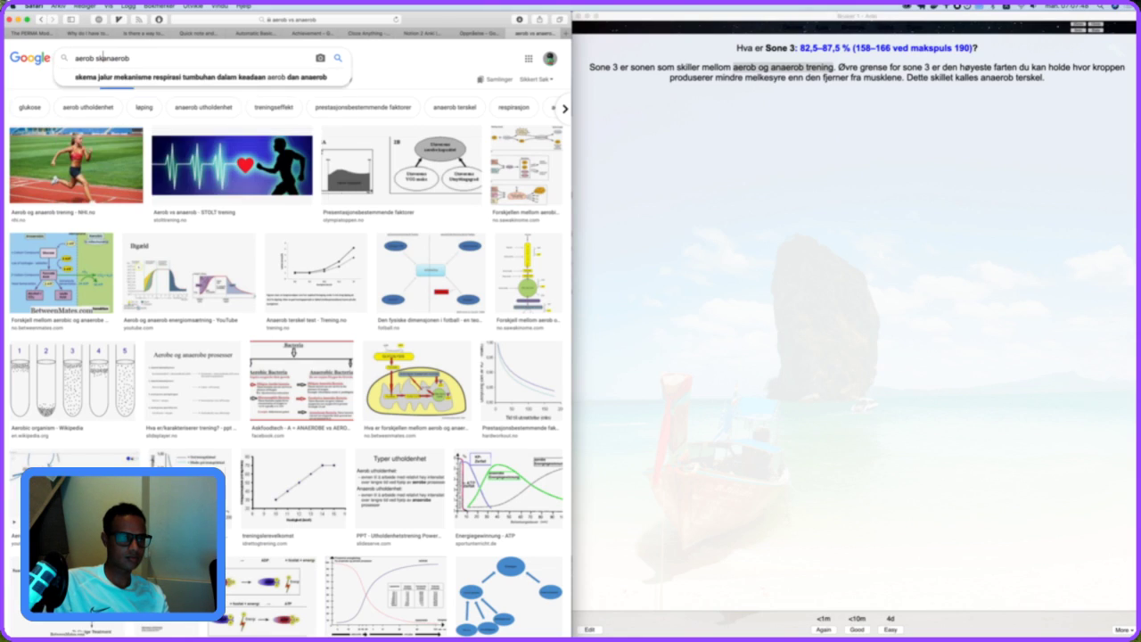
pyautogui.press('Return')
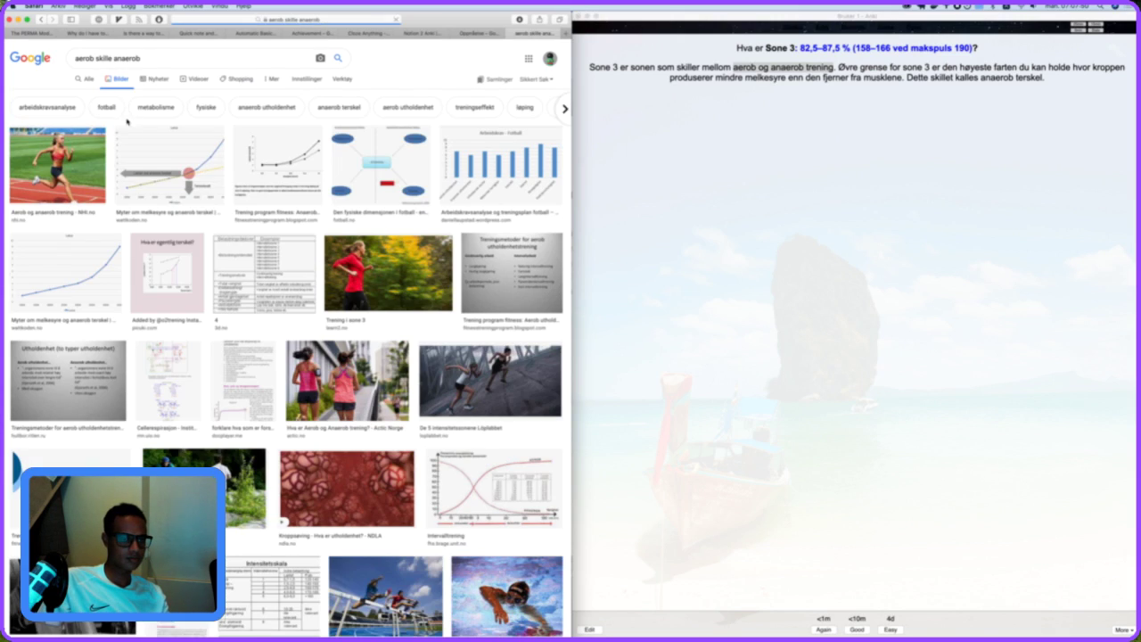
# Preview the Wattkoden anaerobic threshold chart and browse the remaining image results for a picture suited to the Sone 3 card.
pyautogui.click(190, 156)
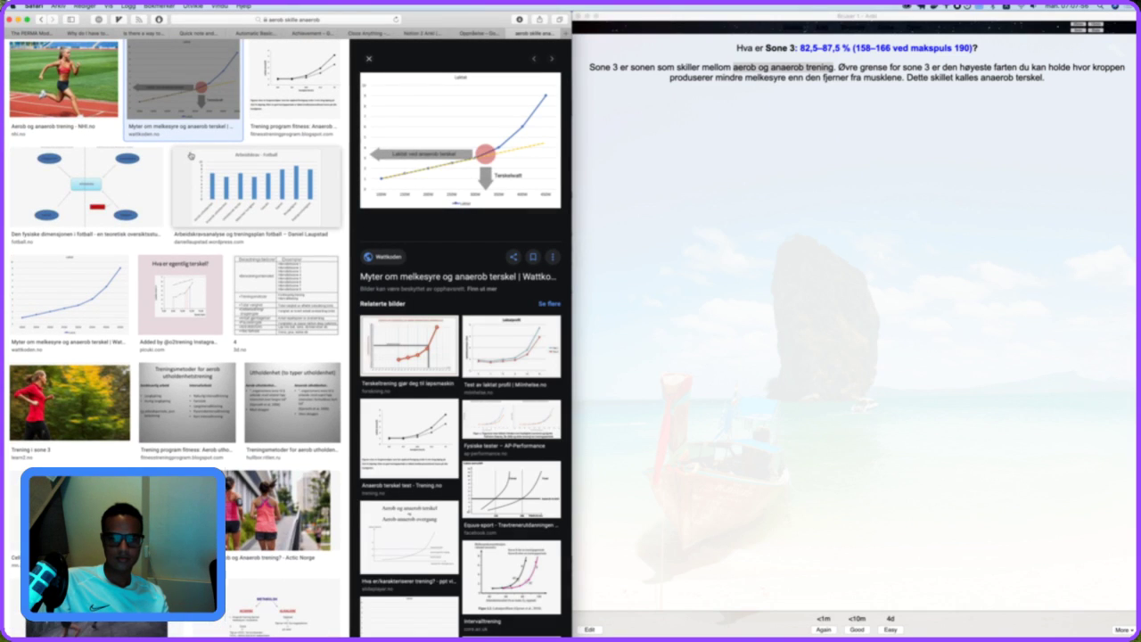
pyautogui.scroll(-2, 190, 156)
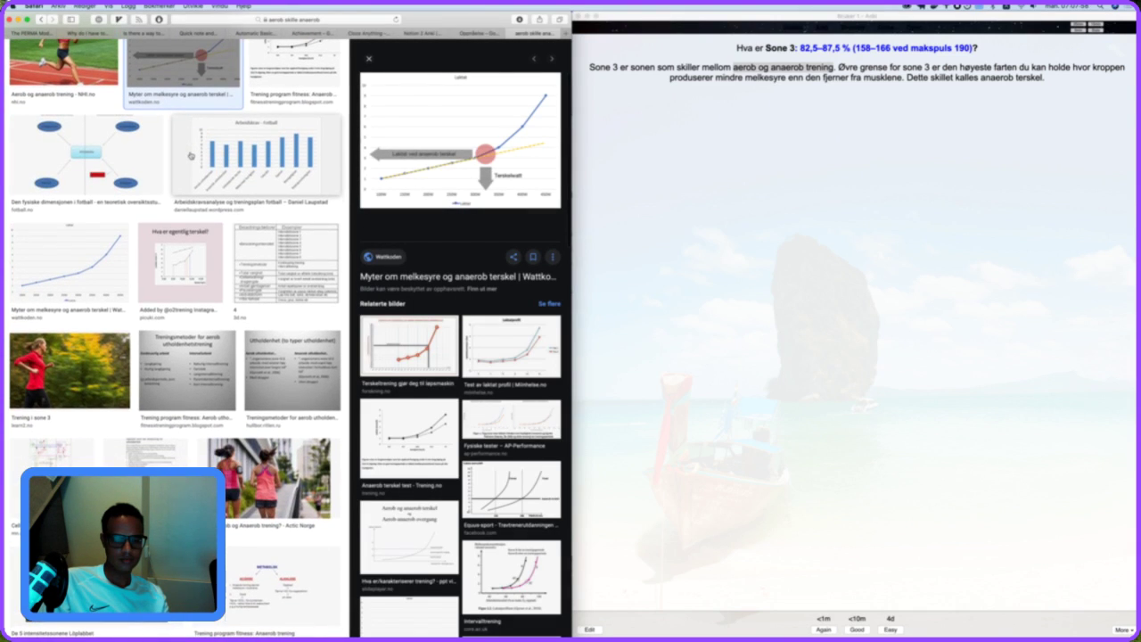
pyautogui.scroll(-10, 190, 156)
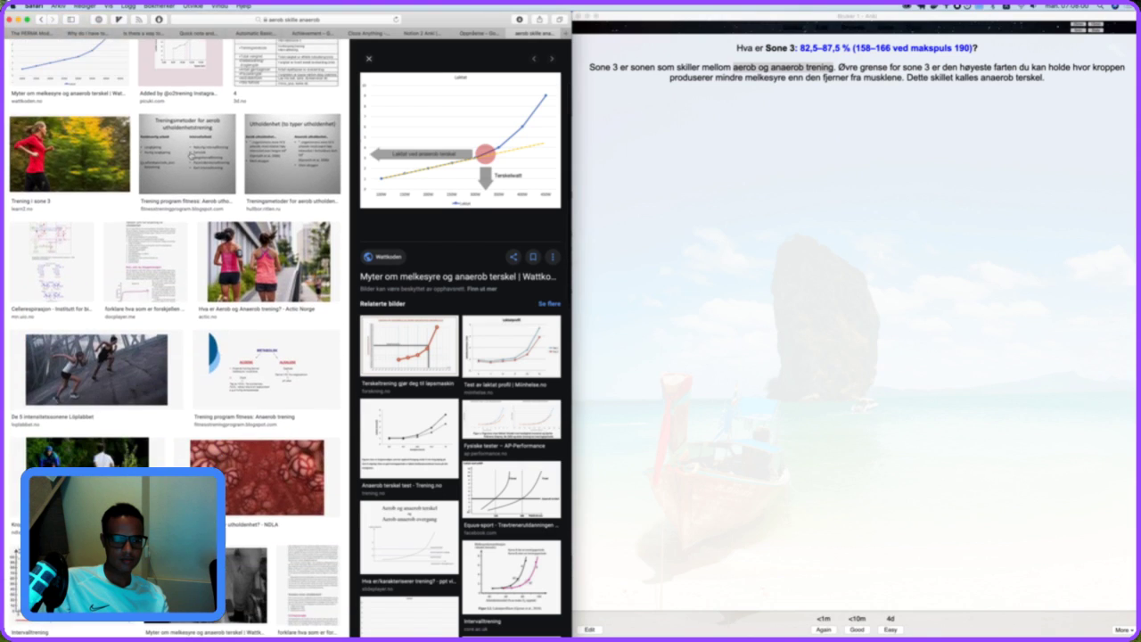
pyautogui.scroll(-2, 190, 156)
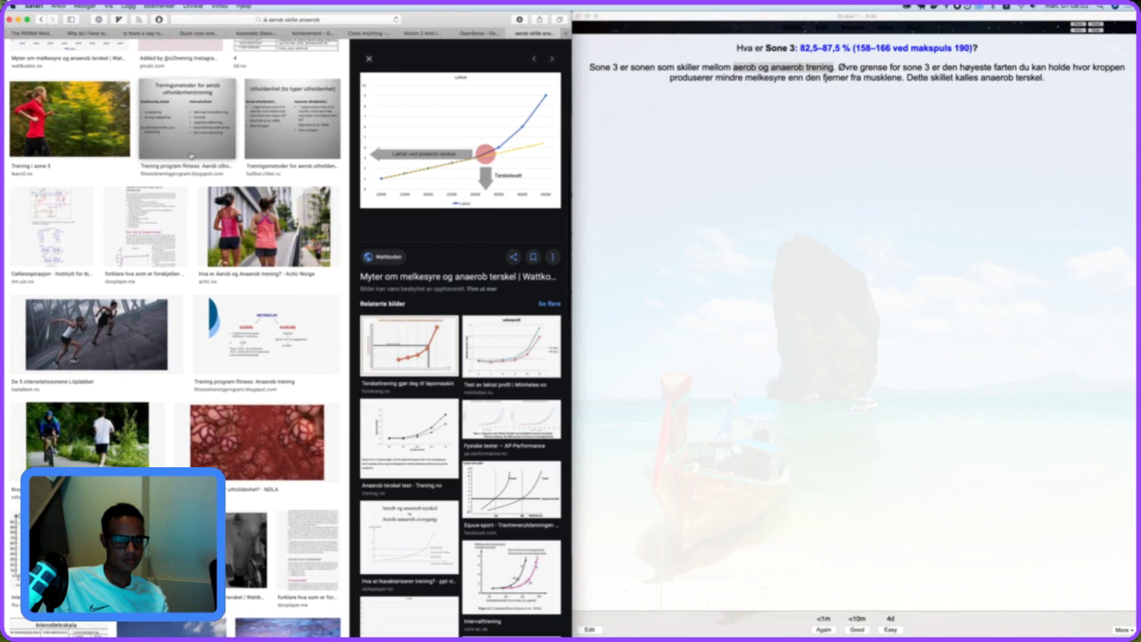
pyautogui.scroll(-1, 190, 156)
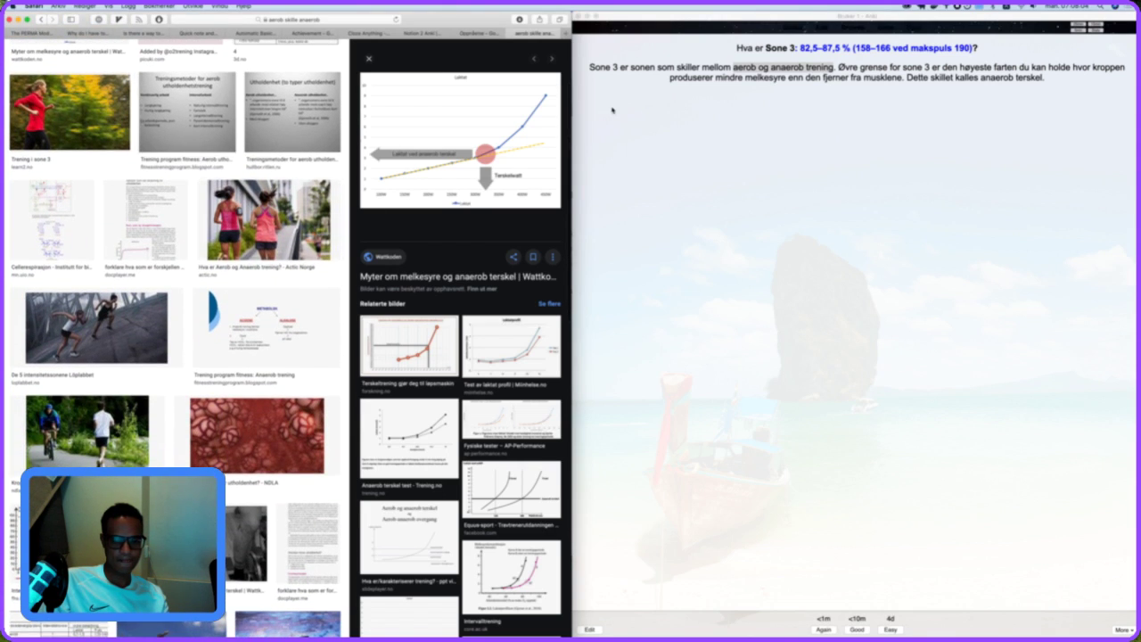
# Switch back to Anki and rate the Sone 3, Sone 4 and Sone 5 cards as Good, revealing each hidden answer.
pyautogui.click(787, 235)
pyautogui.press('space')
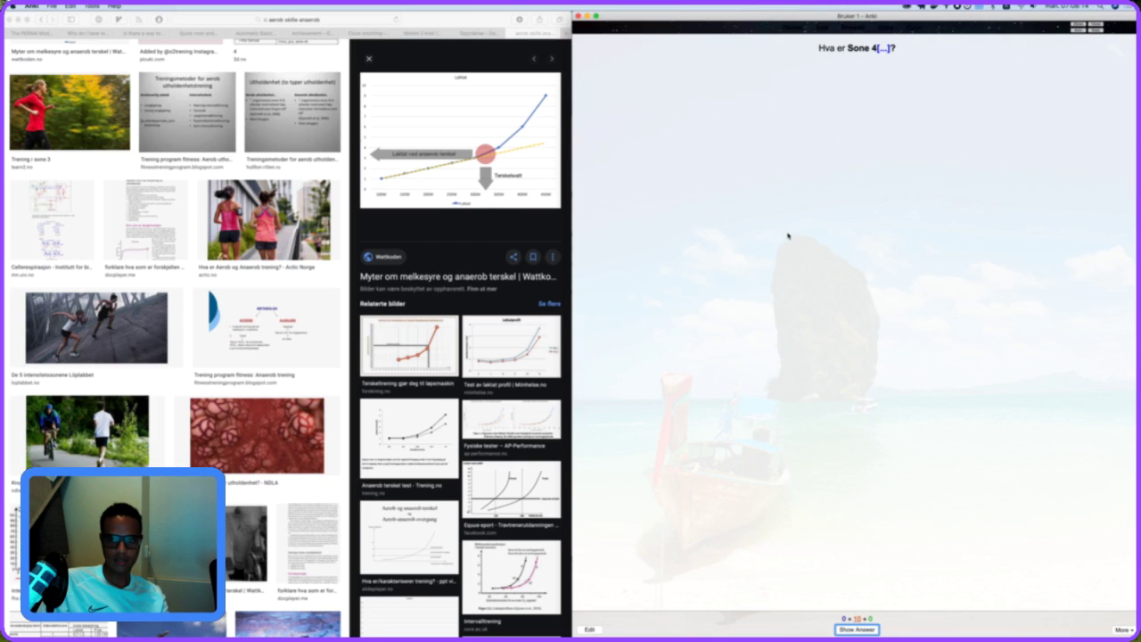
pyautogui.press('space')
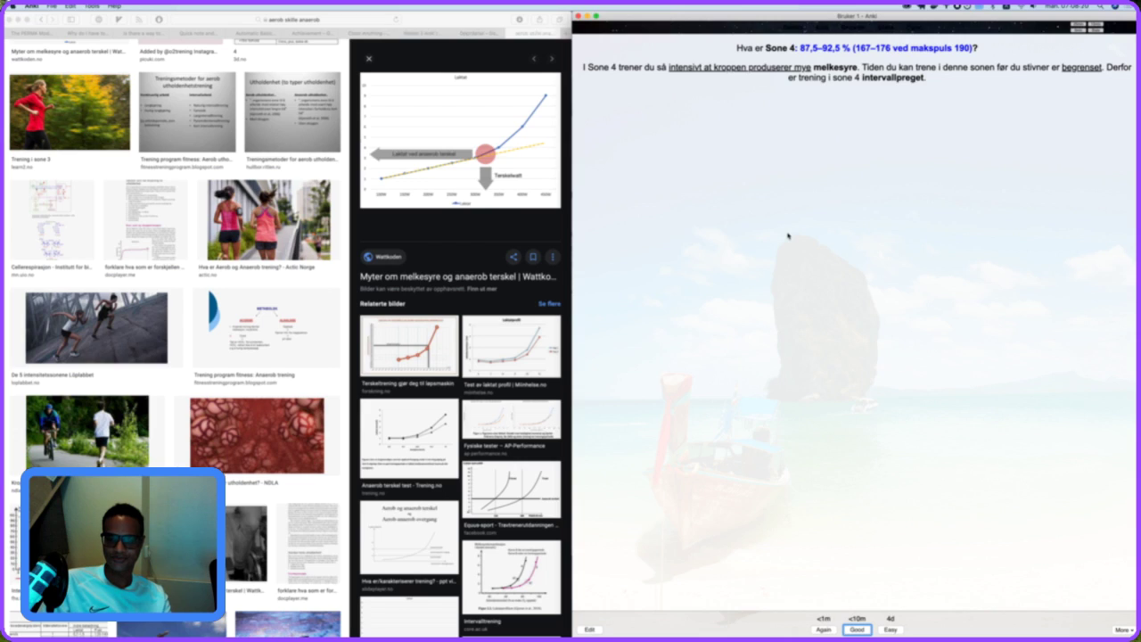
pyautogui.press('space')
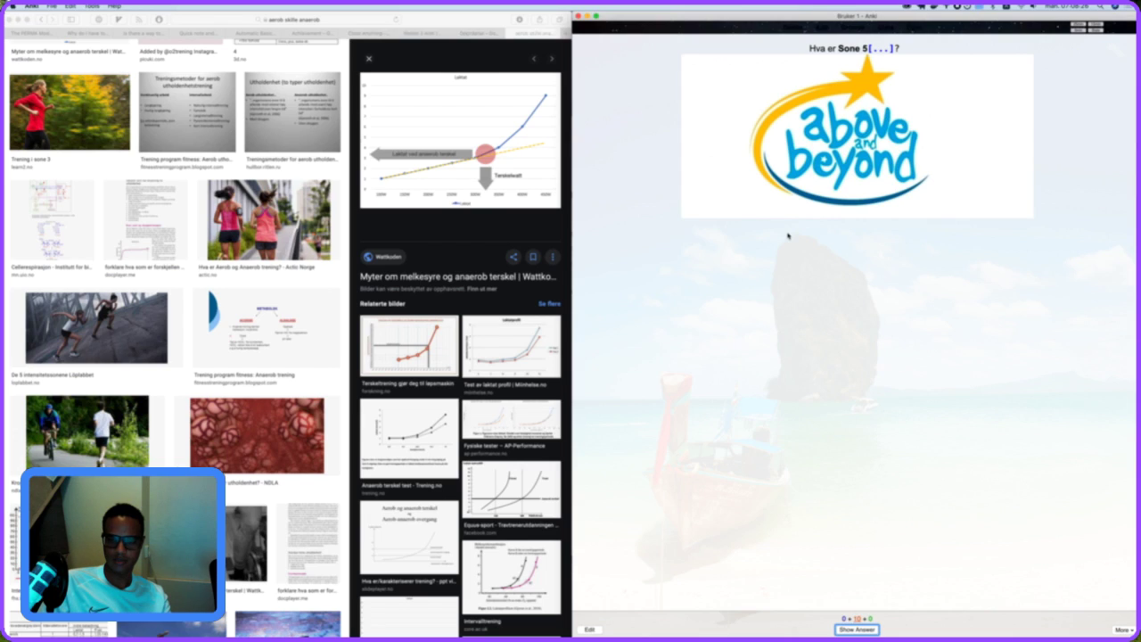
pyautogui.press('space')
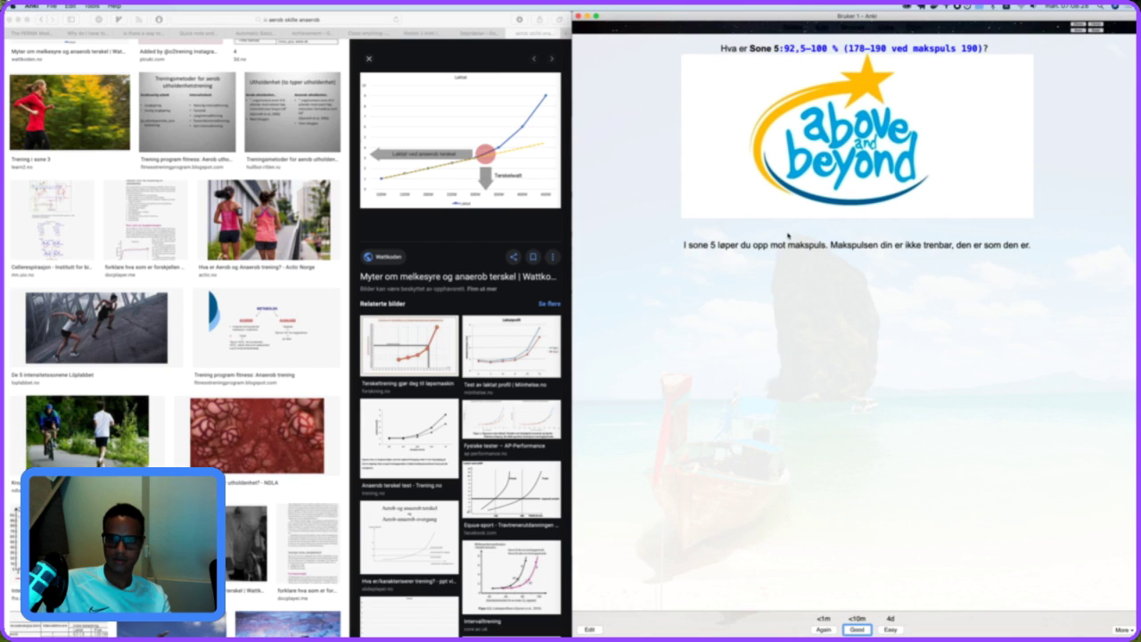
pyautogui.press('space')
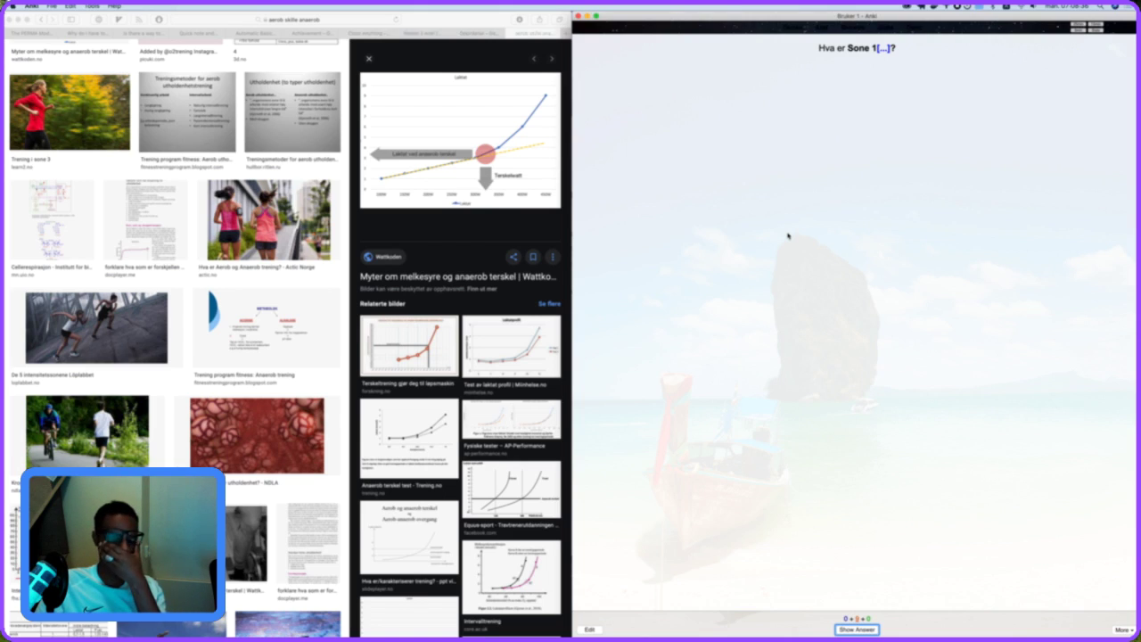
# Reveal the answers of the Sone 1 and Sone 2 cards and rate both as Good.
pyautogui.press('space')
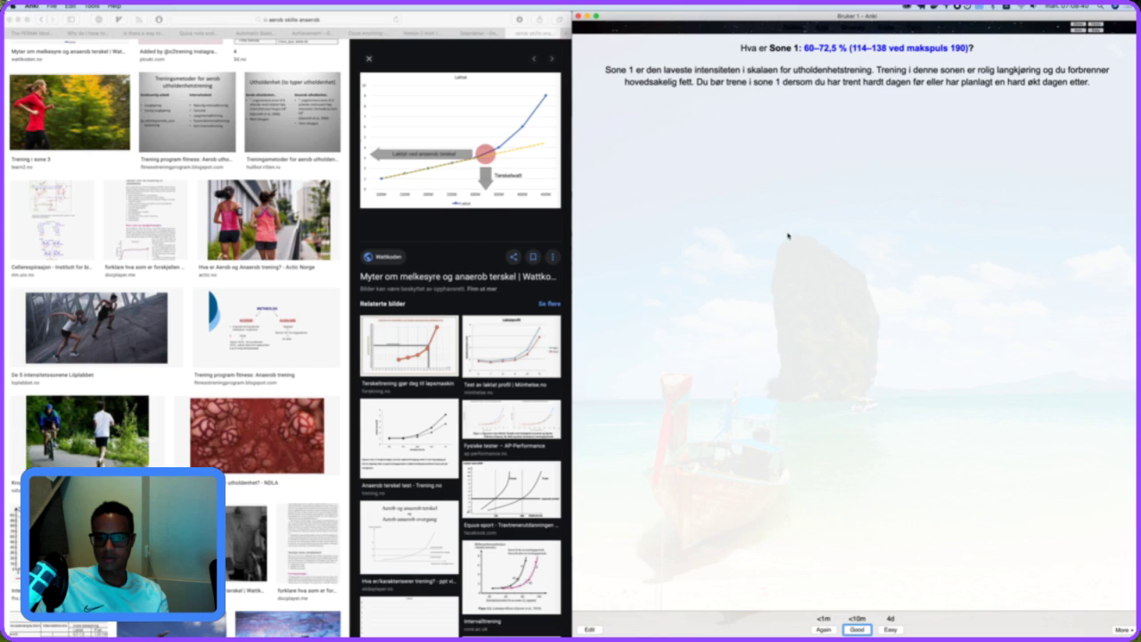
pyautogui.press('space')
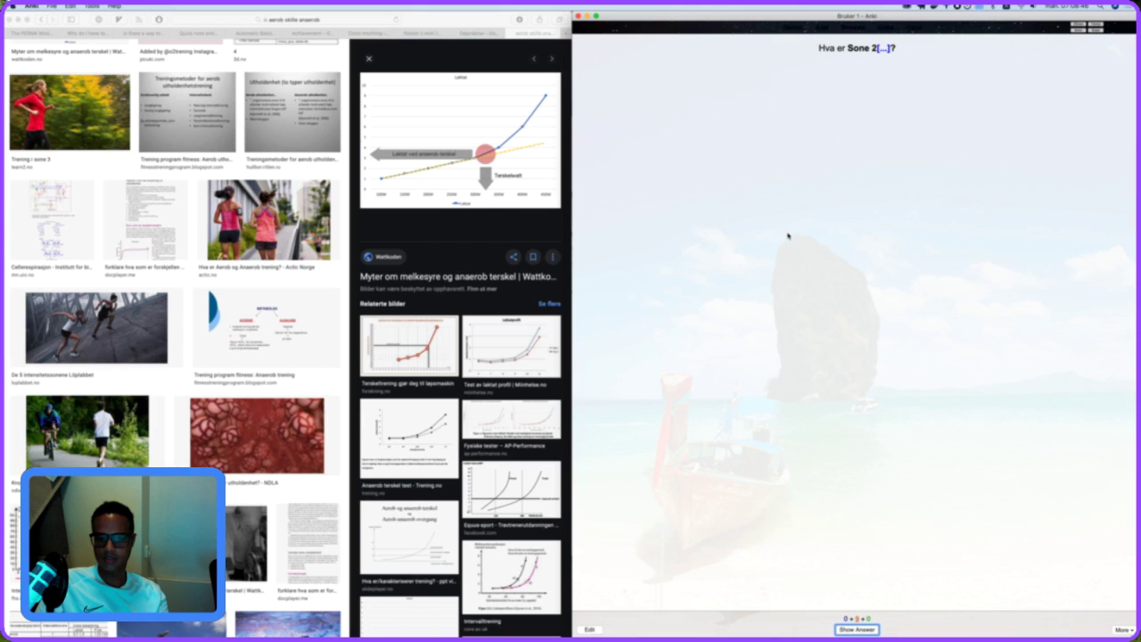
pyautogui.press('space')
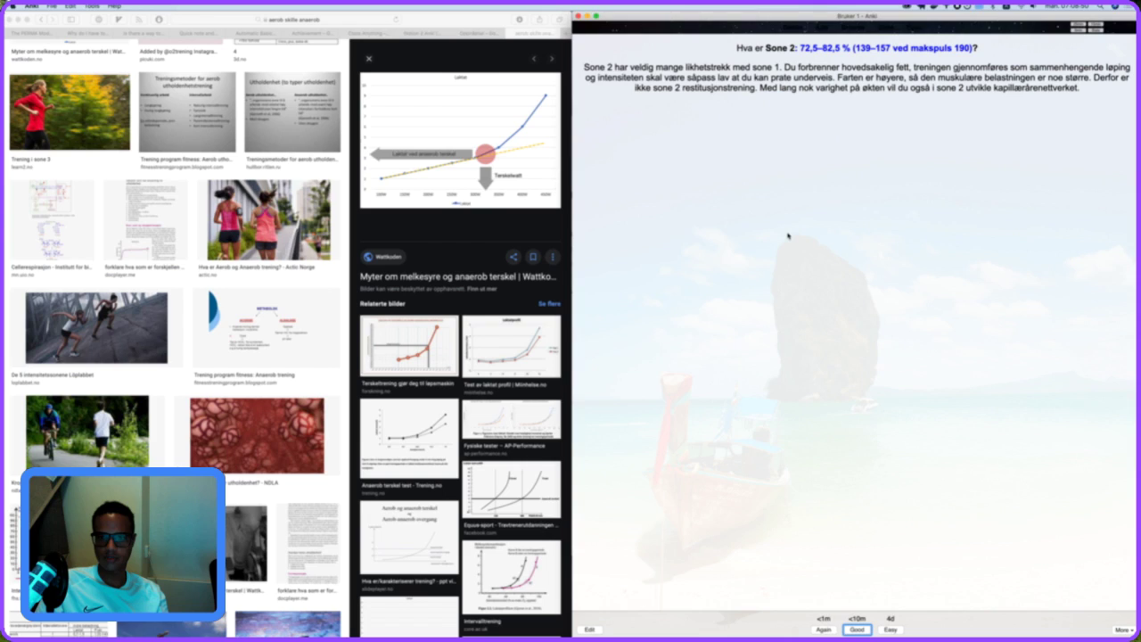
pyautogui.press('space')
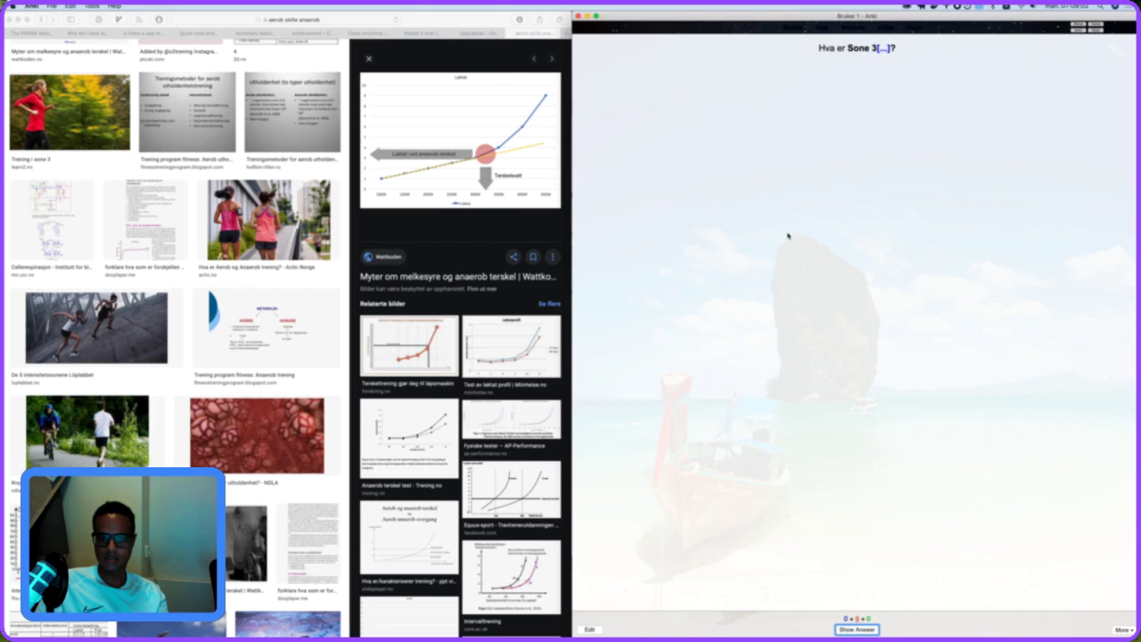
# Close the "aerob skille anaerob" image search tab in Safari and return to the Anki review.
pyautogui.click(483, 241)
pyautogui.press('super+w')
pyautogui.click(770, 168)
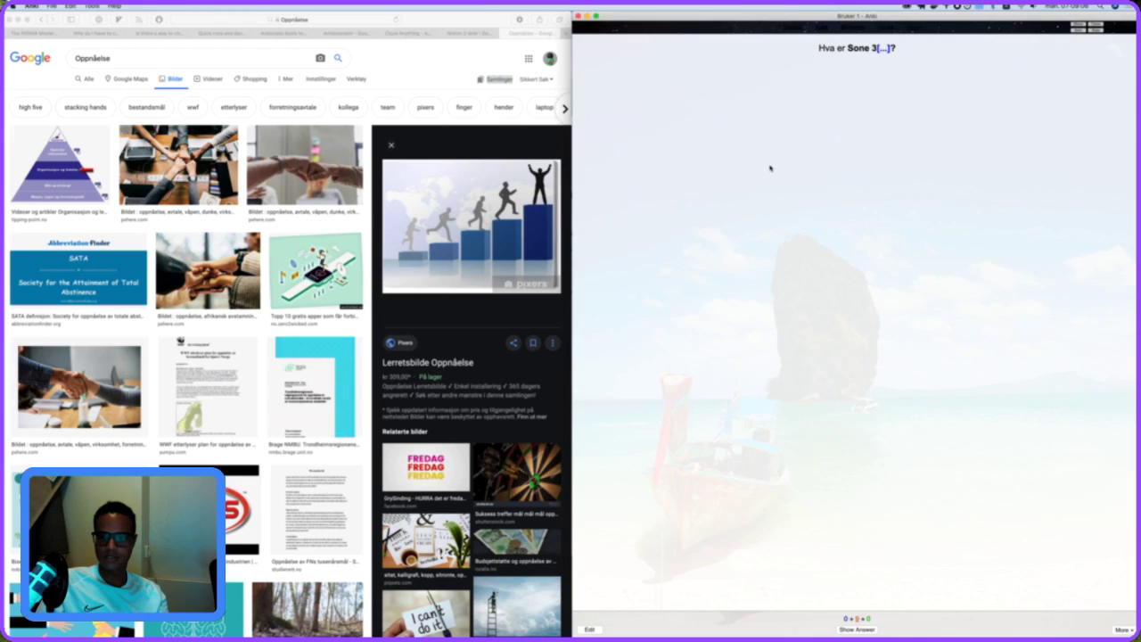
# Reveal the answers of the Sone 3 and Sone 4 cards and rate both as Good.
pyautogui.press('space')
pyautogui.press('space')
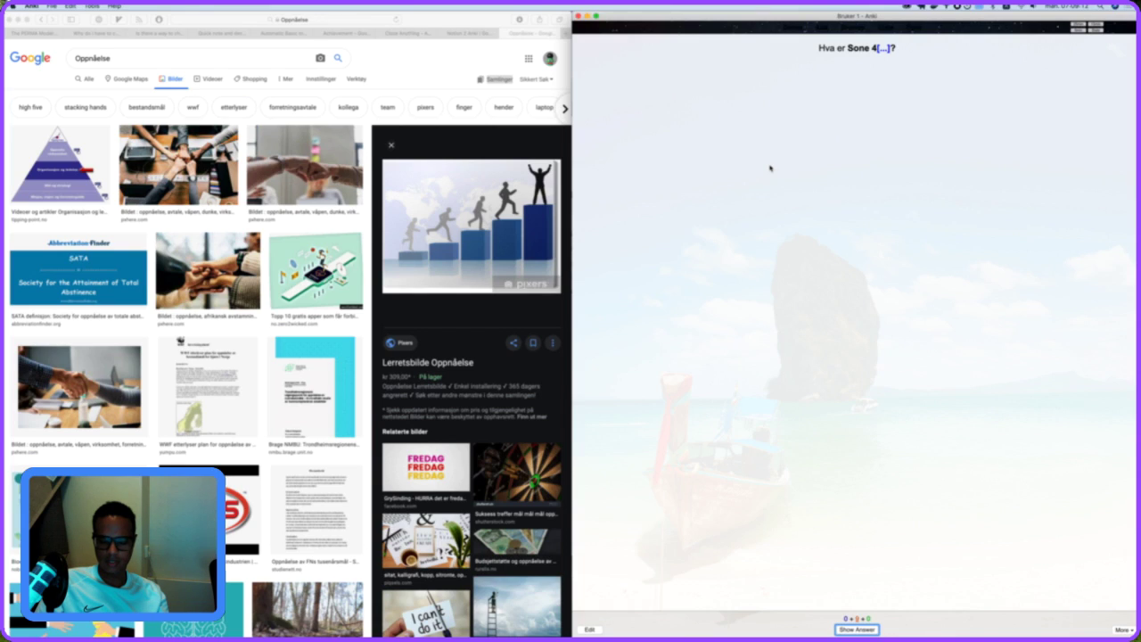
pyautogui.press('space')
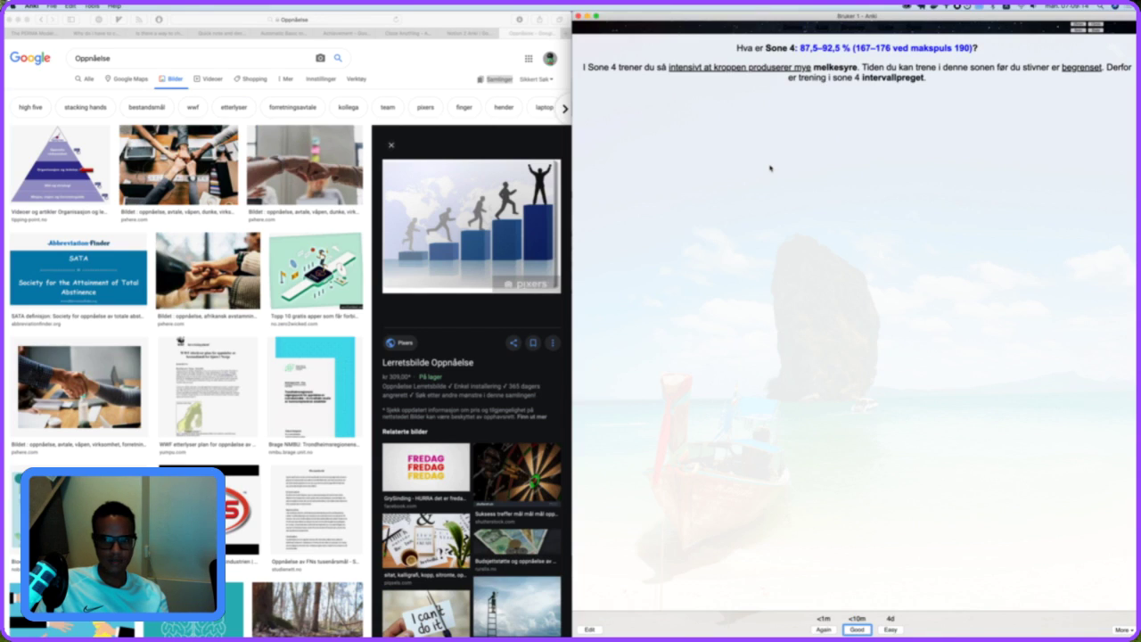
pyautogui.press('space')
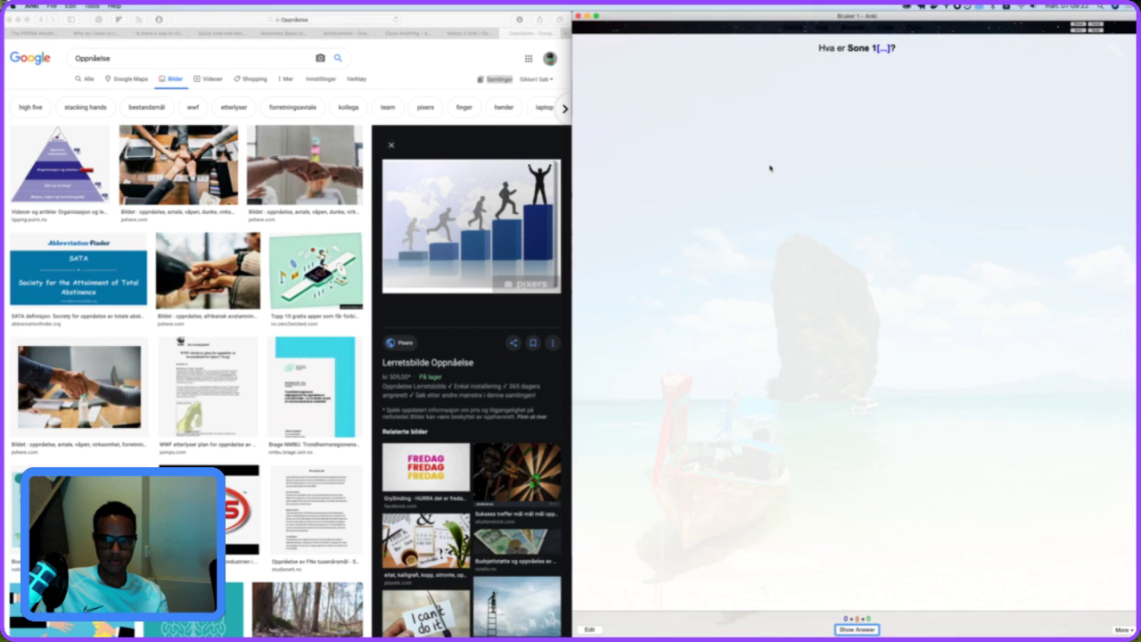
# Continue the review by revealing the Sone 1, Sone 2 and Sone 3 cards and rating each as Good.
pyautogui.press('space')
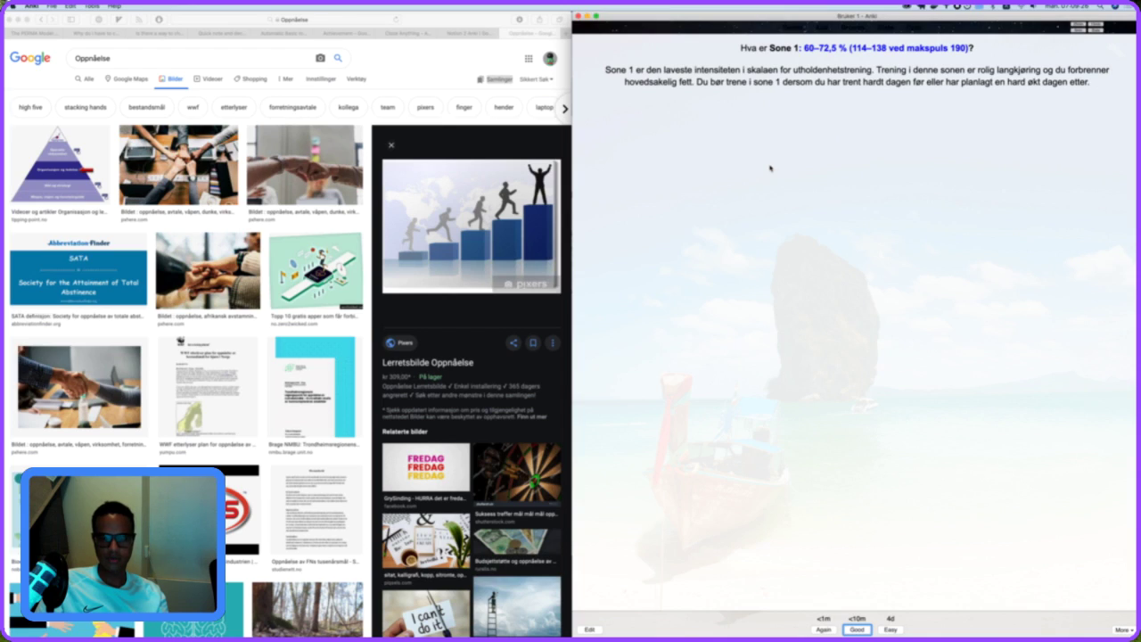
pyautogui.press('space')
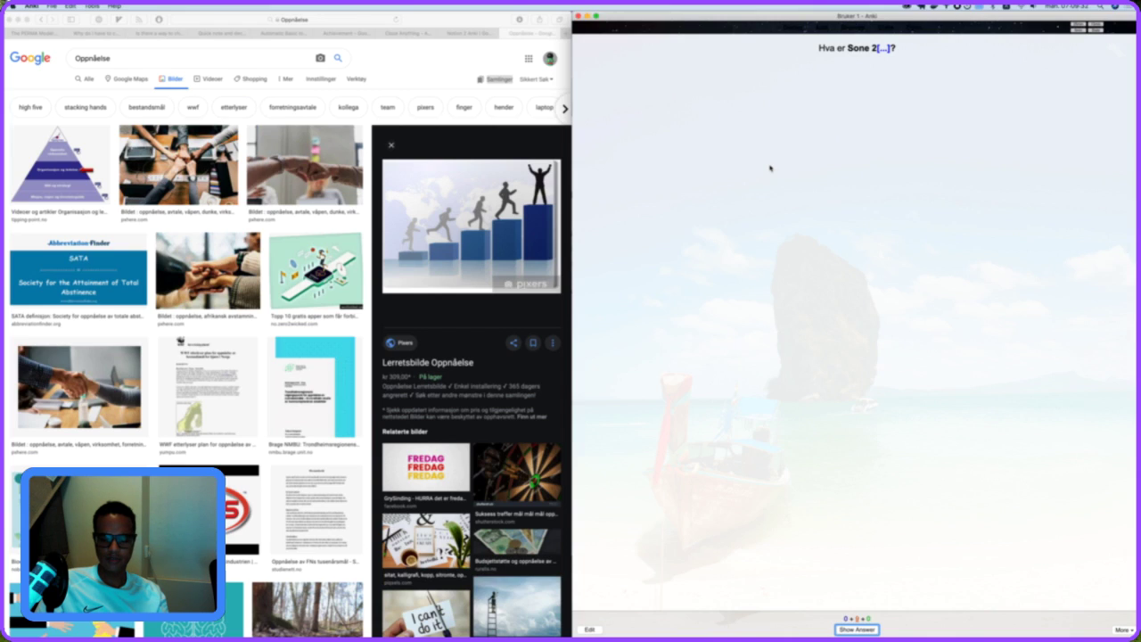
pyautogui.press('space')
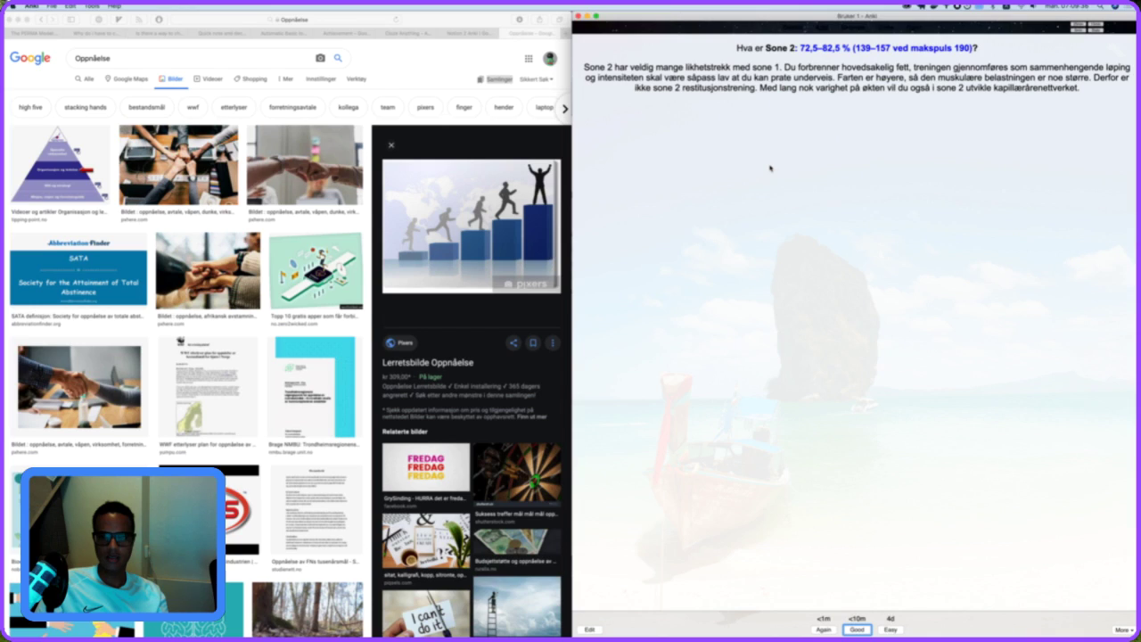
pyautogui.press('space')
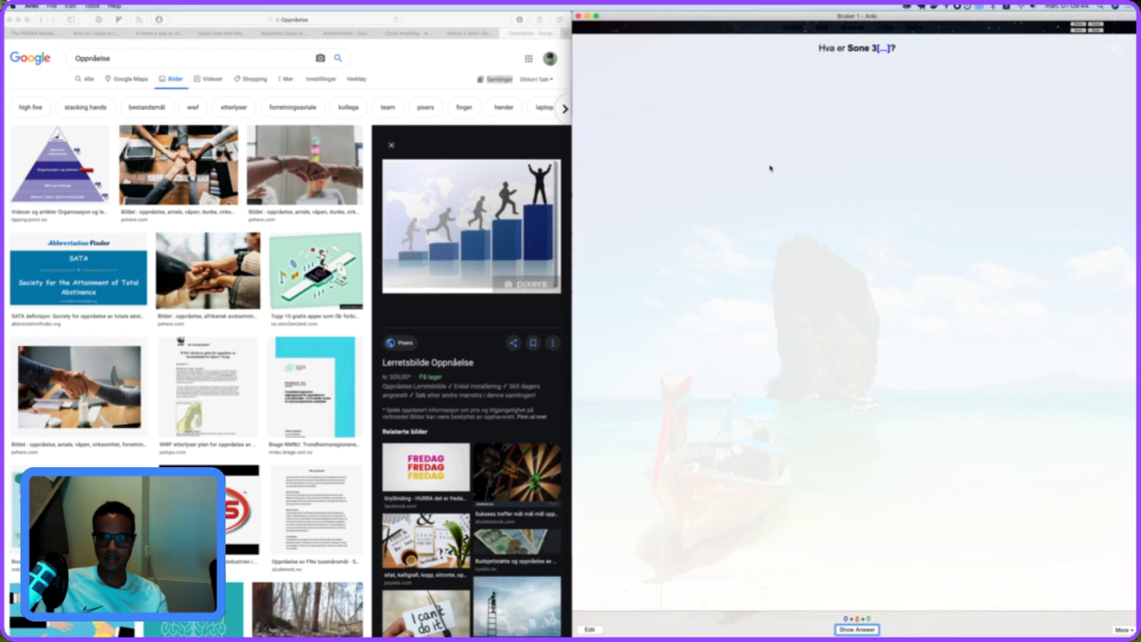
pyautogui.press('space')
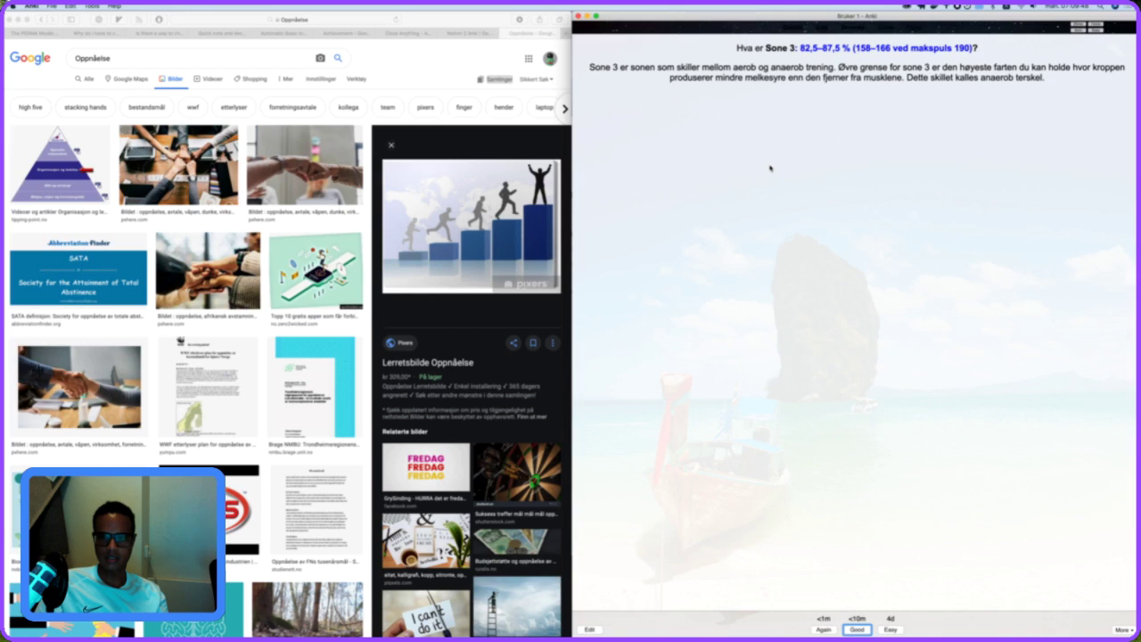
pyautogui.press('space')
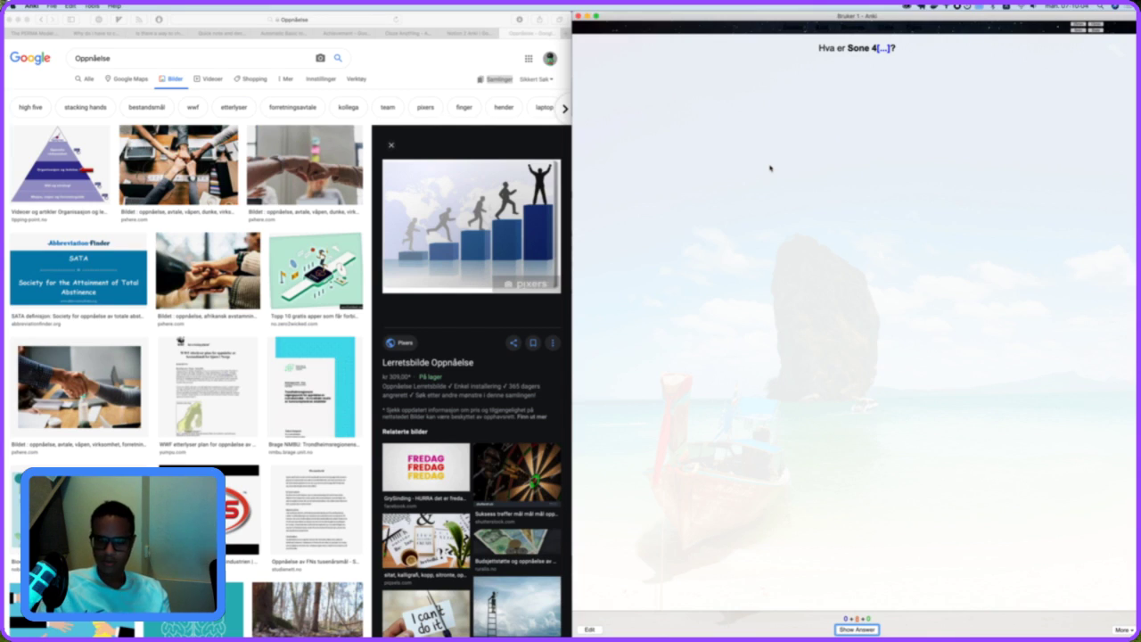
# Rate the Sone 4, Sone 1 and Sone 3 cards as Good after revealing them, and reveal the Sone 4 answer again.
pyautogui.press('space')
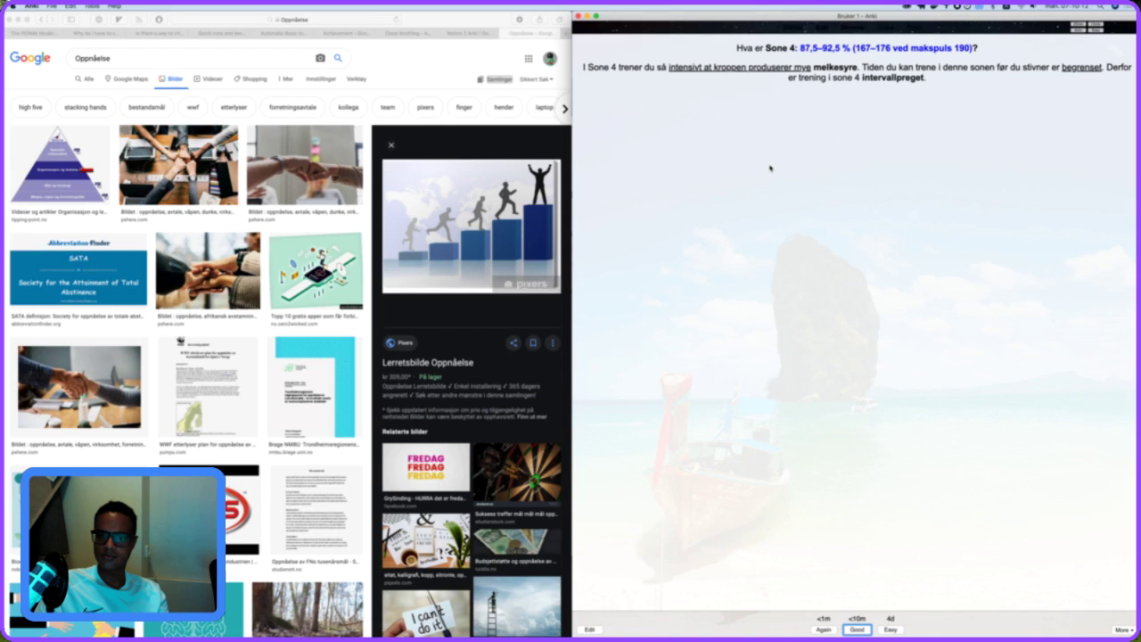
pyautogui.press('space')
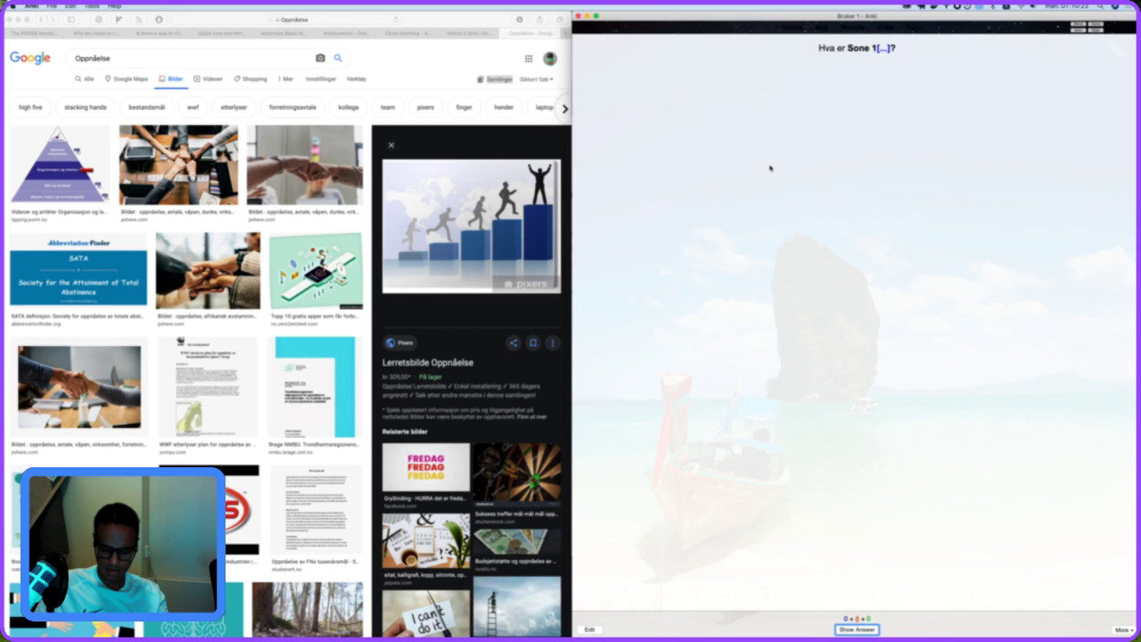
pyautogui.press('space')
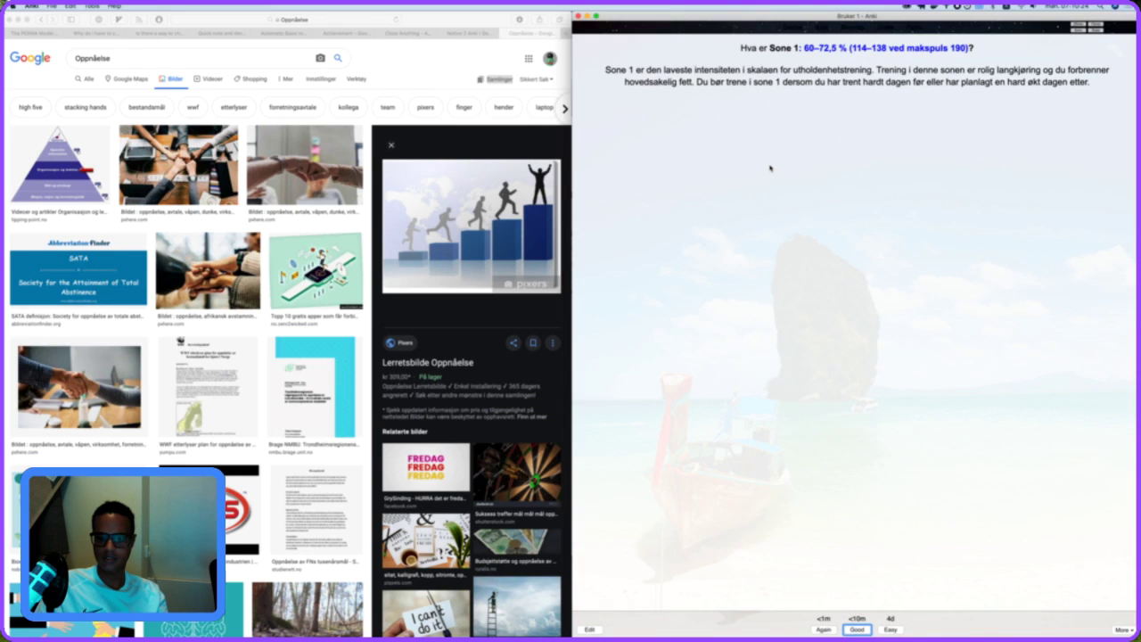
pyautogui.press('space')
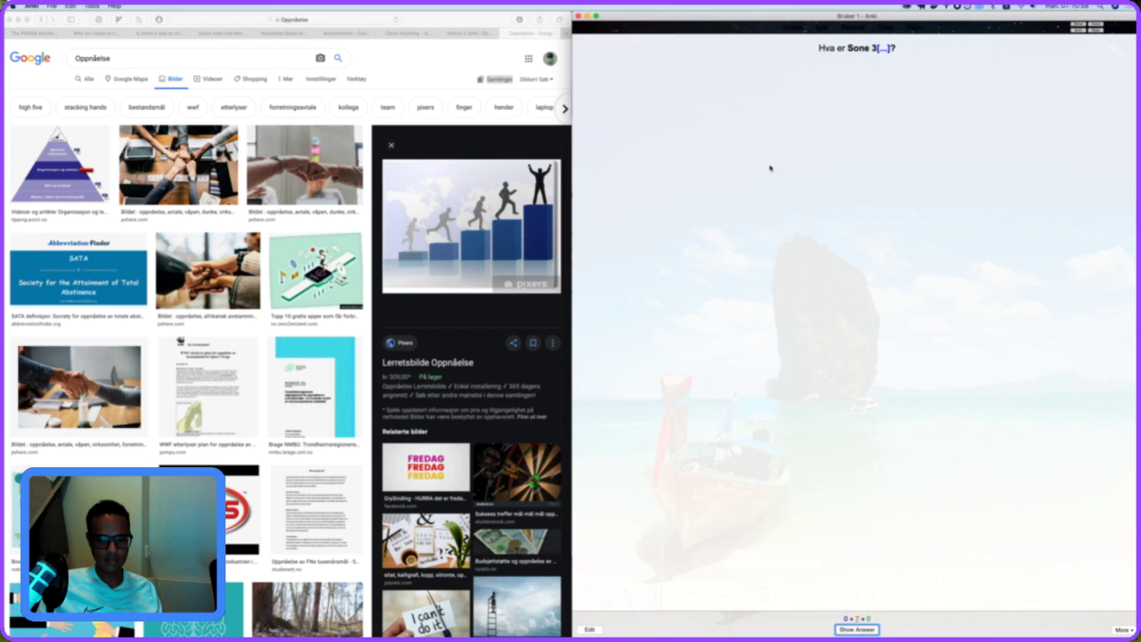
pyautogui.press('space')
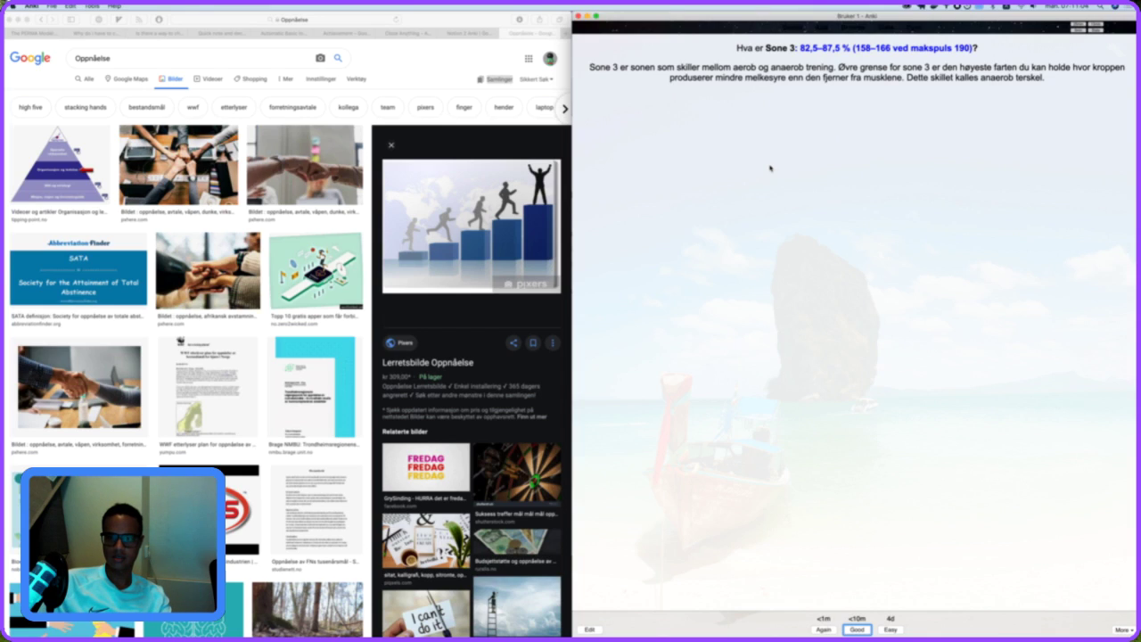
pyautogui.press('space')
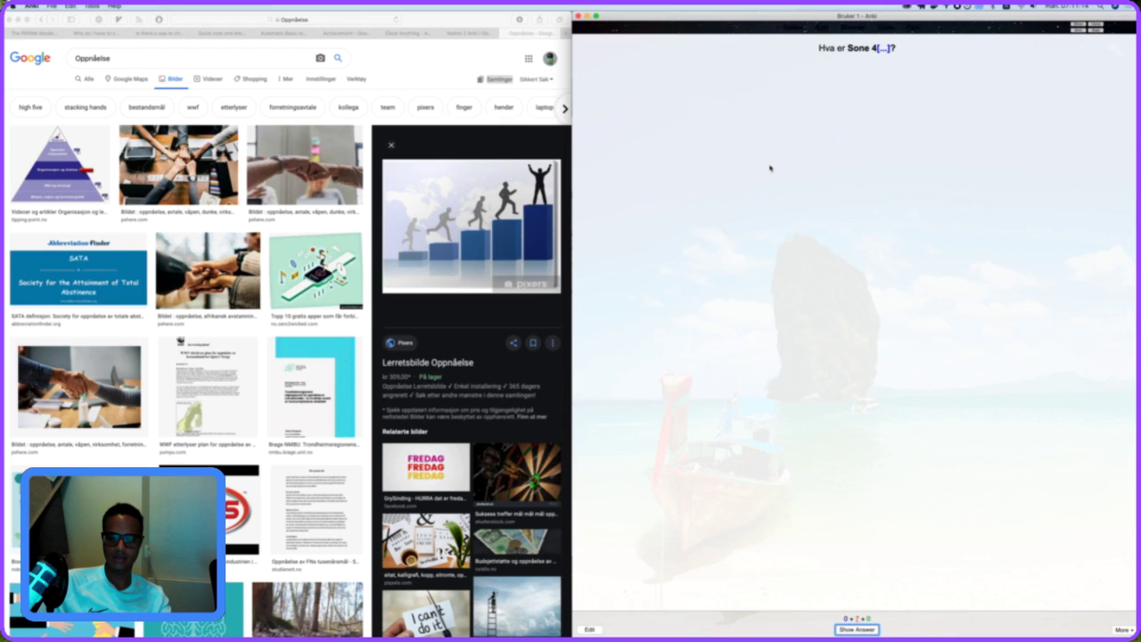
pyautogui.press('space')
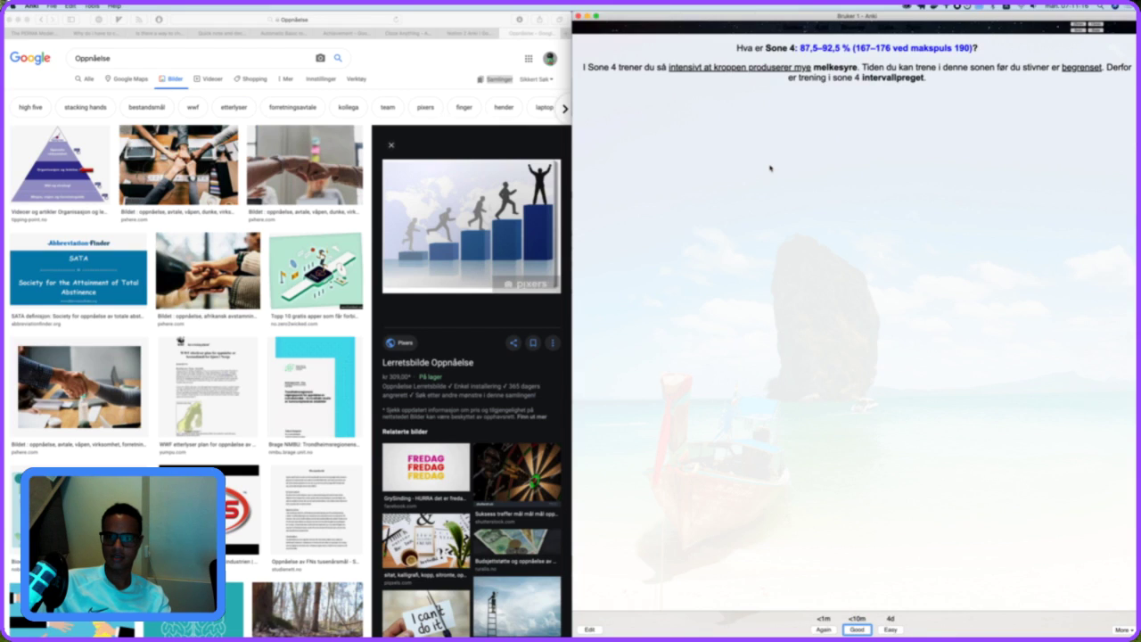
# Rate the Sone 4 card as Good, and reveal the Sone 3 and Sone 5 answers, rating both as Good.
pyautogui.press('space')
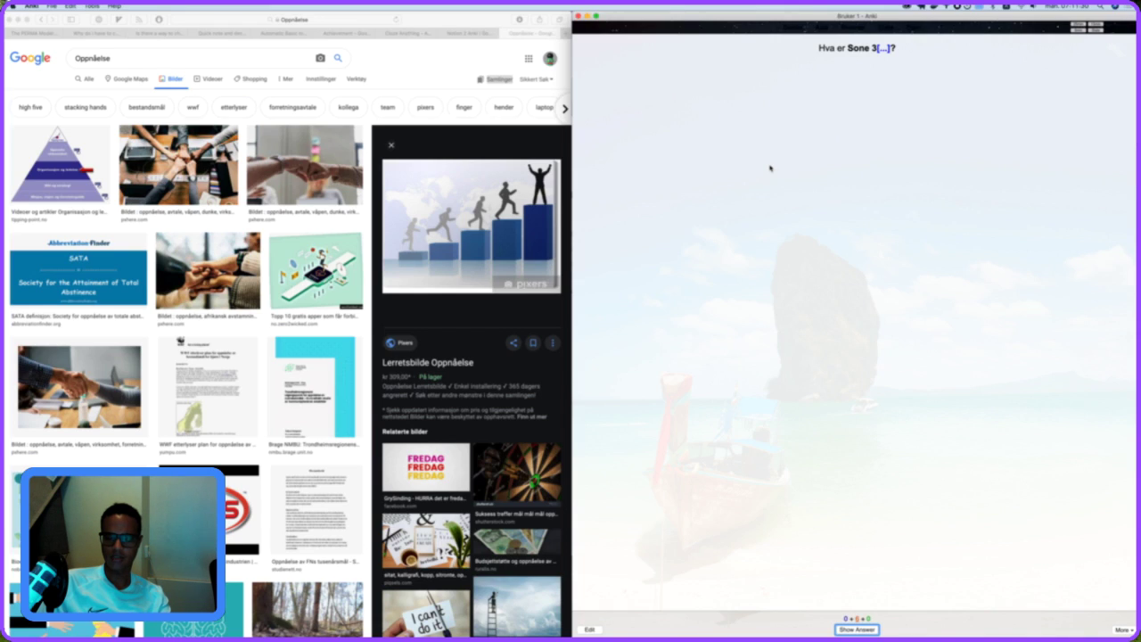
pyautogui.press('space')
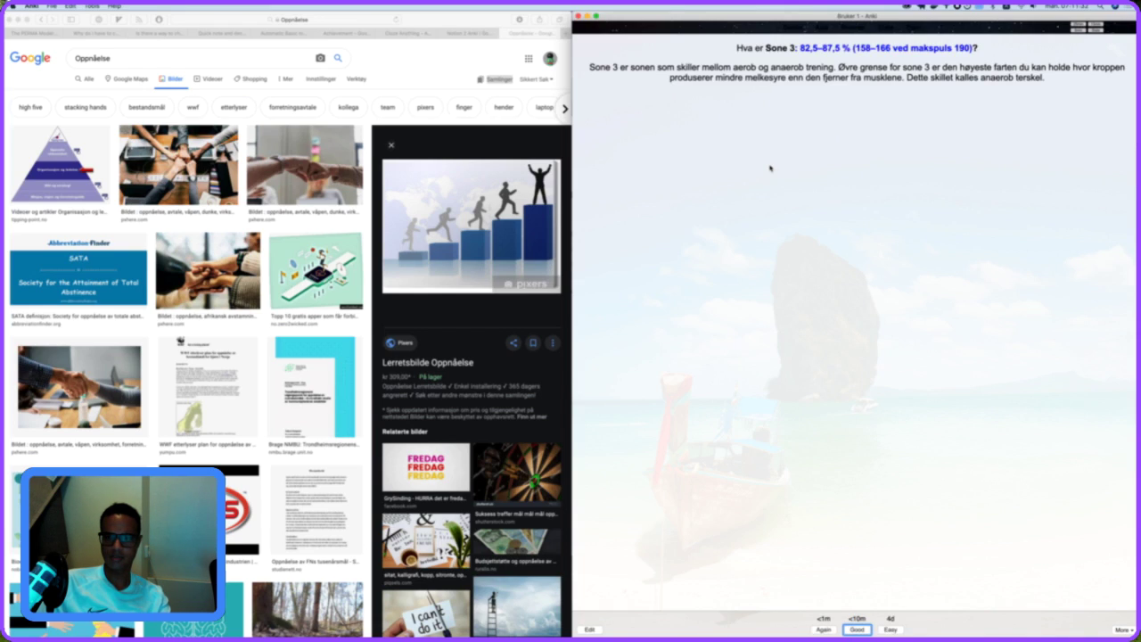
pyautogui.press('space')
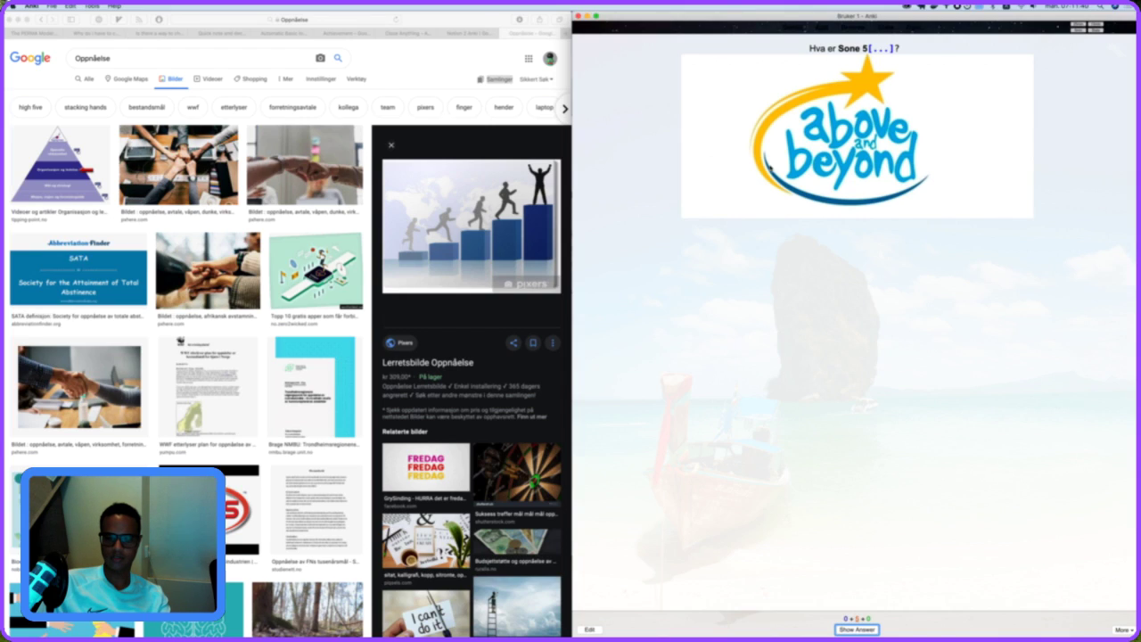
pyautogui.press('space')
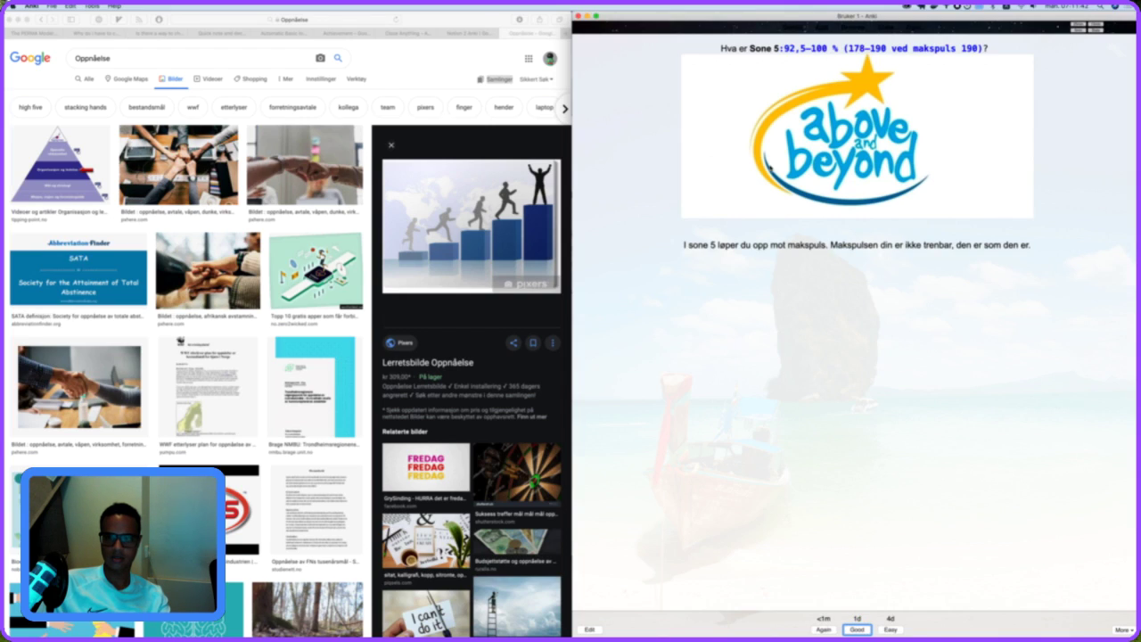
pyautogui.press('space')
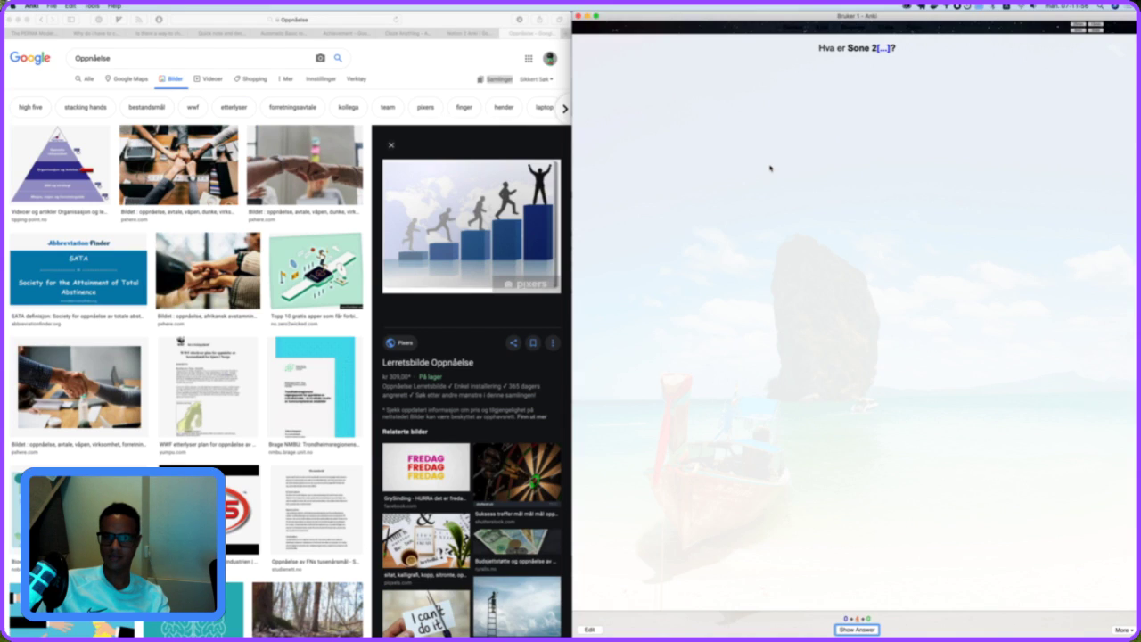
# Reveal the answers of the Sone 2 and Sone 1 cards and rate each as Good.
pyautogui.press('space')
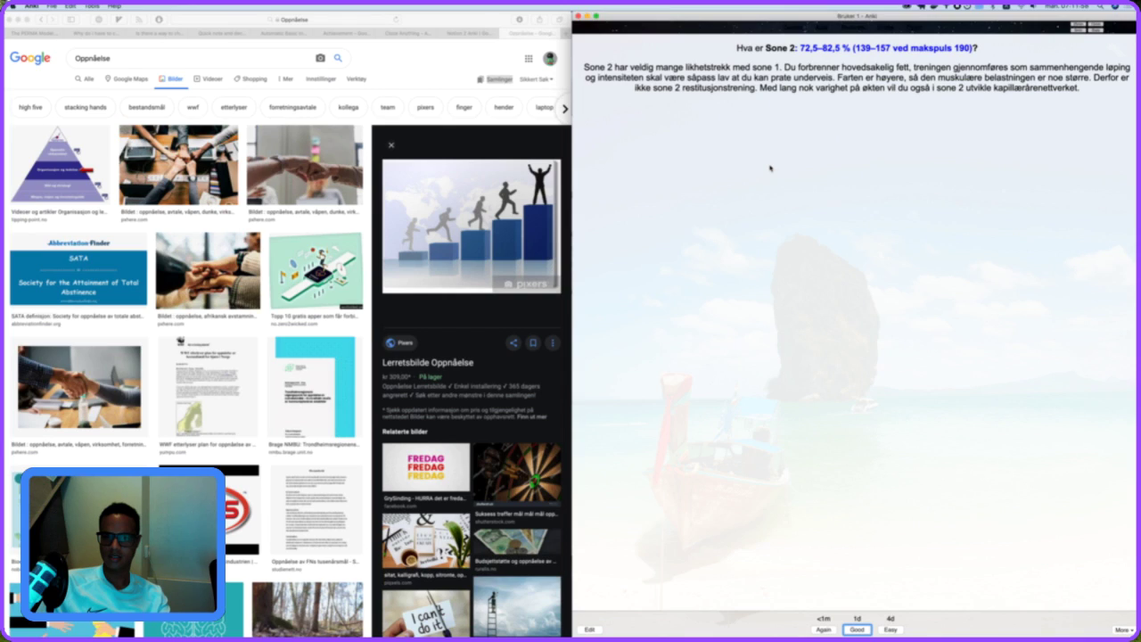
pyautogui.press('space')
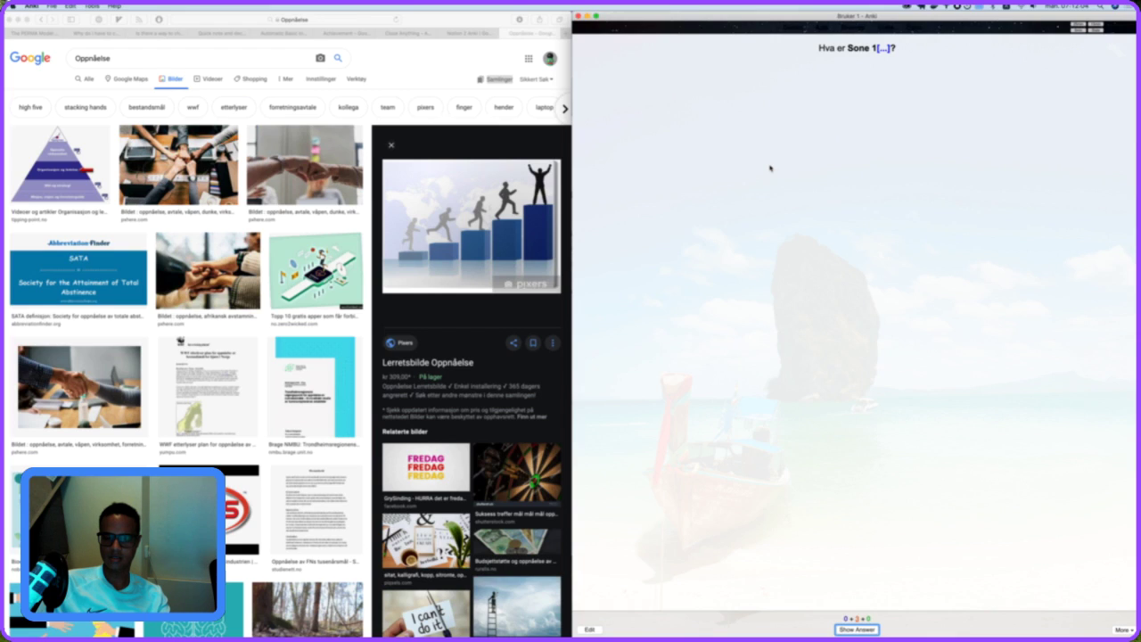
pyautogui.press('space')
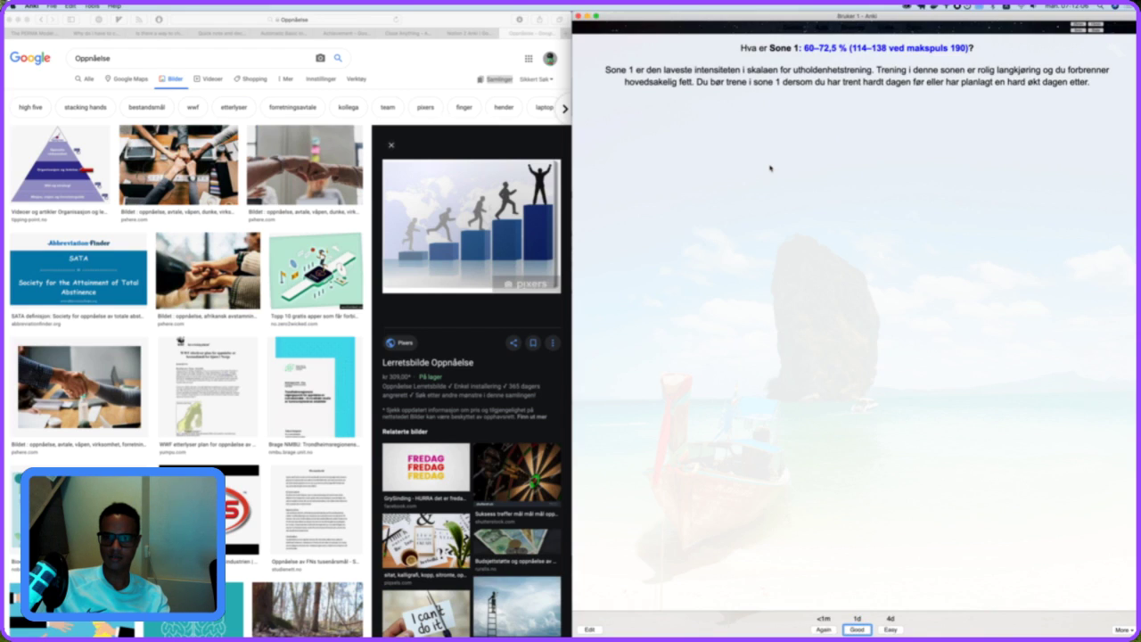
pyautogui.press('space')
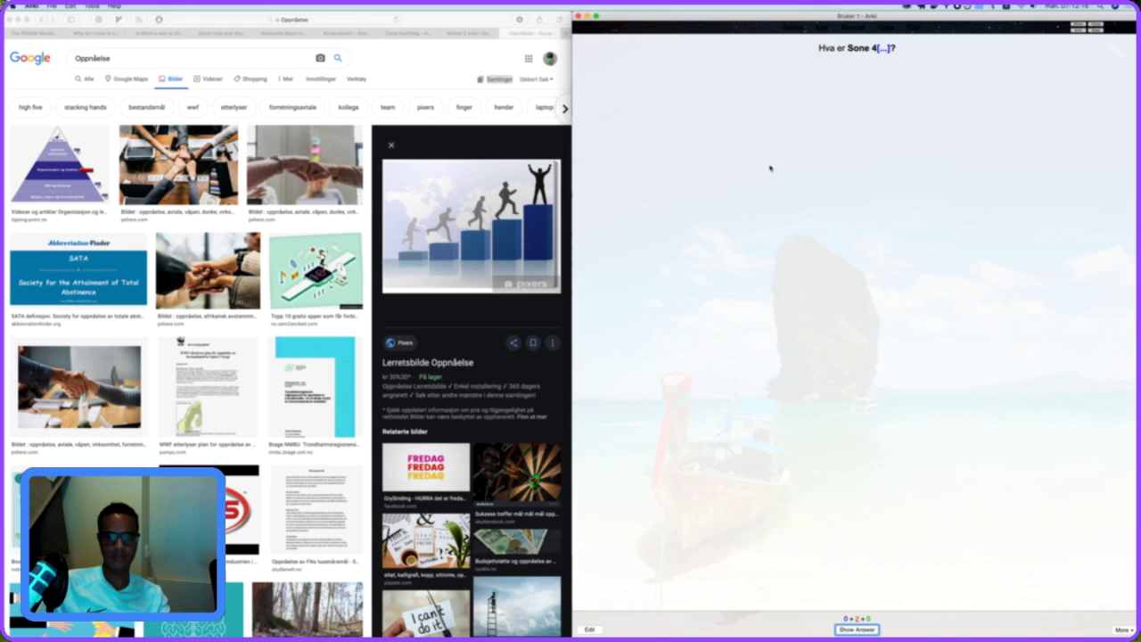
# Review the Sone 4 card, the Sone 3 card and the Sone 4 card again, rating each as Good.
pyautogui.press('space')
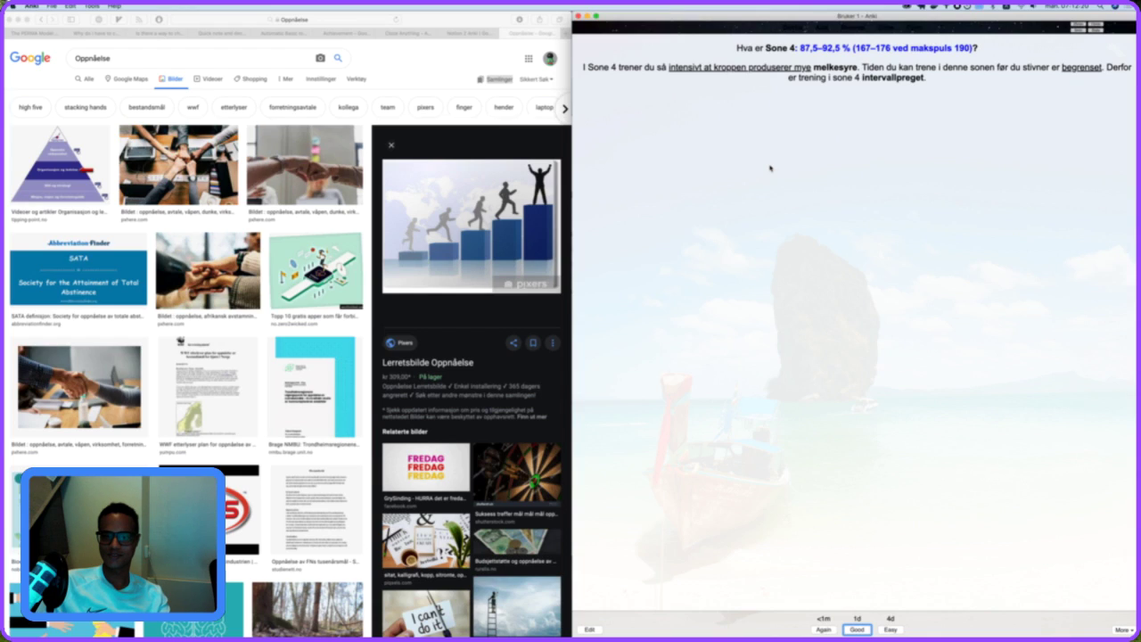
pyautogui.press('space')
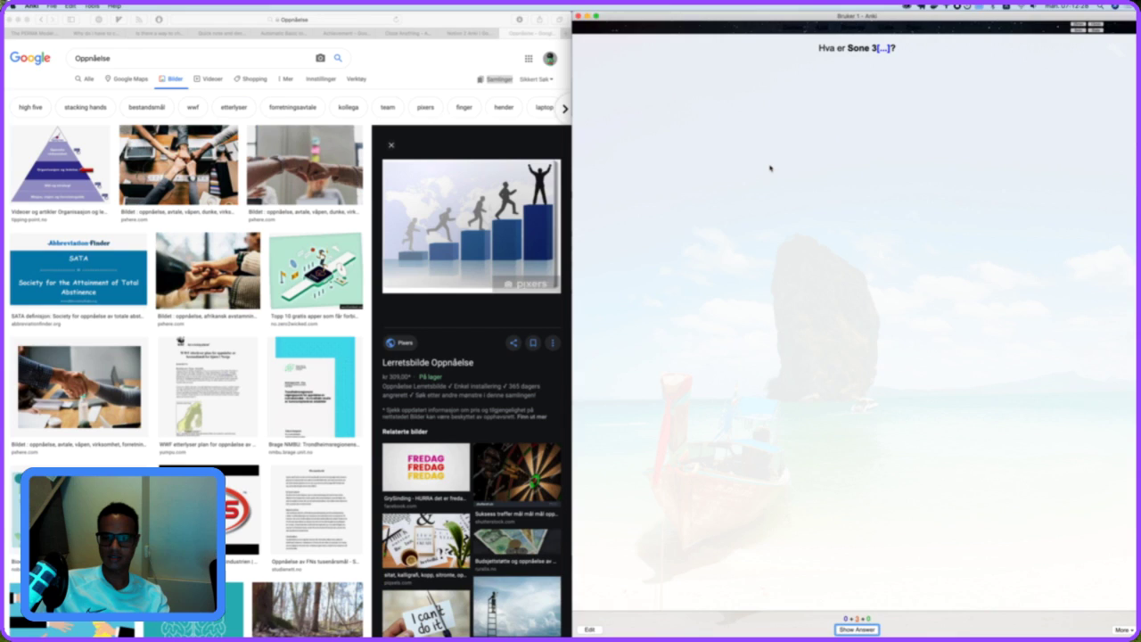
pyautogui.press('space')
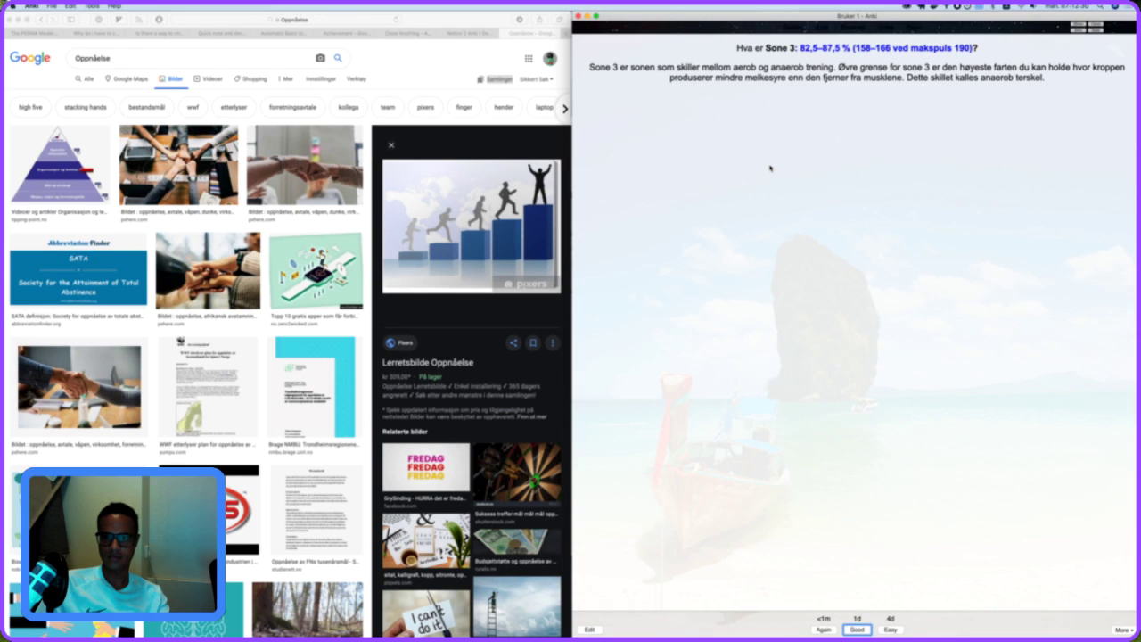
pyautogui.press('space')
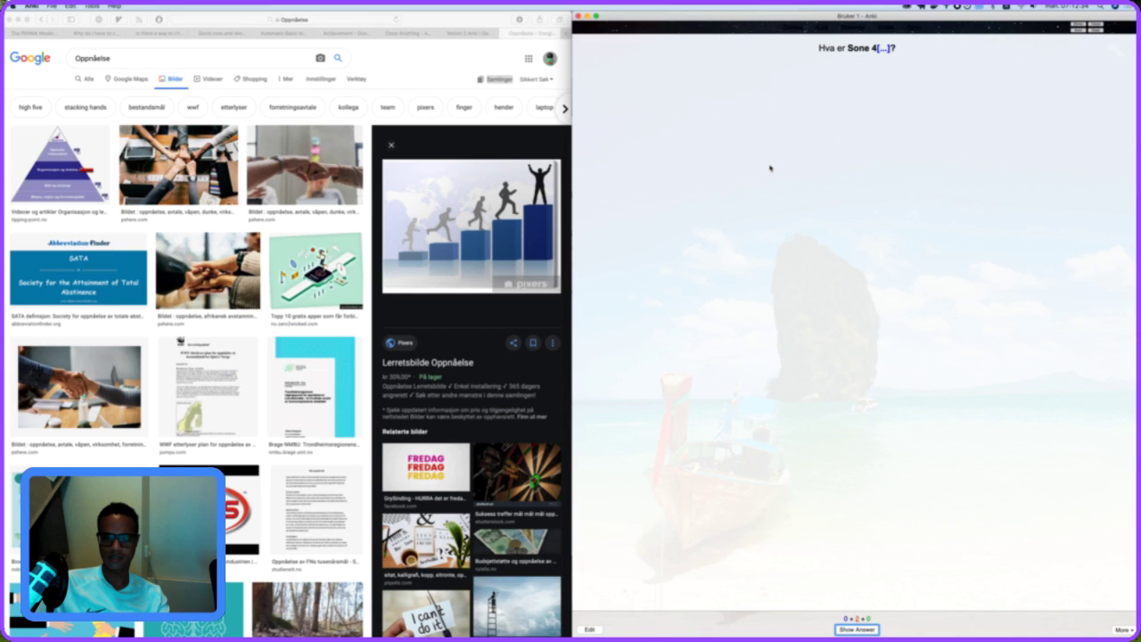
pyautogui.press('space')
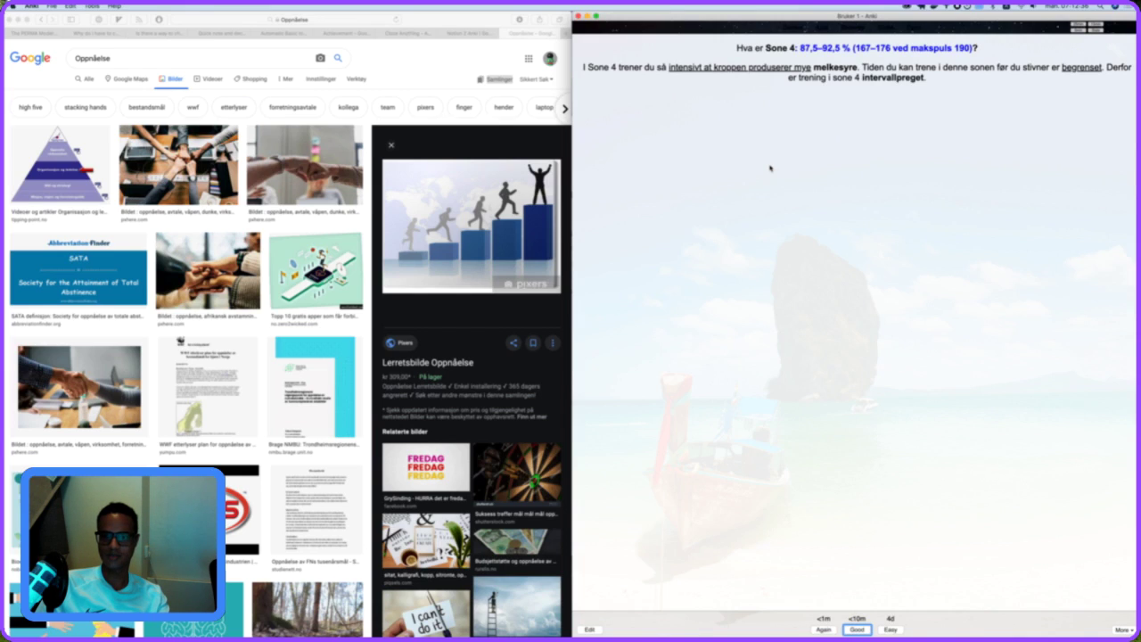
pyautogui.press('space')
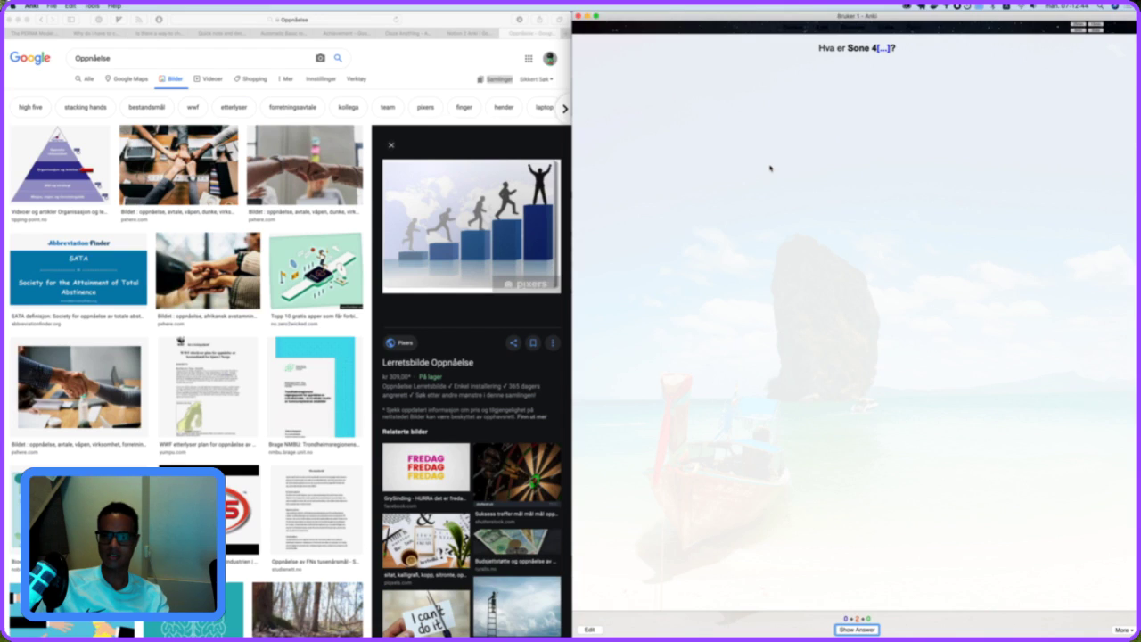
# Work through the repeated Sone 4 cards, revealing the answer and rating it as Good four times.
pyautogui.press('space')
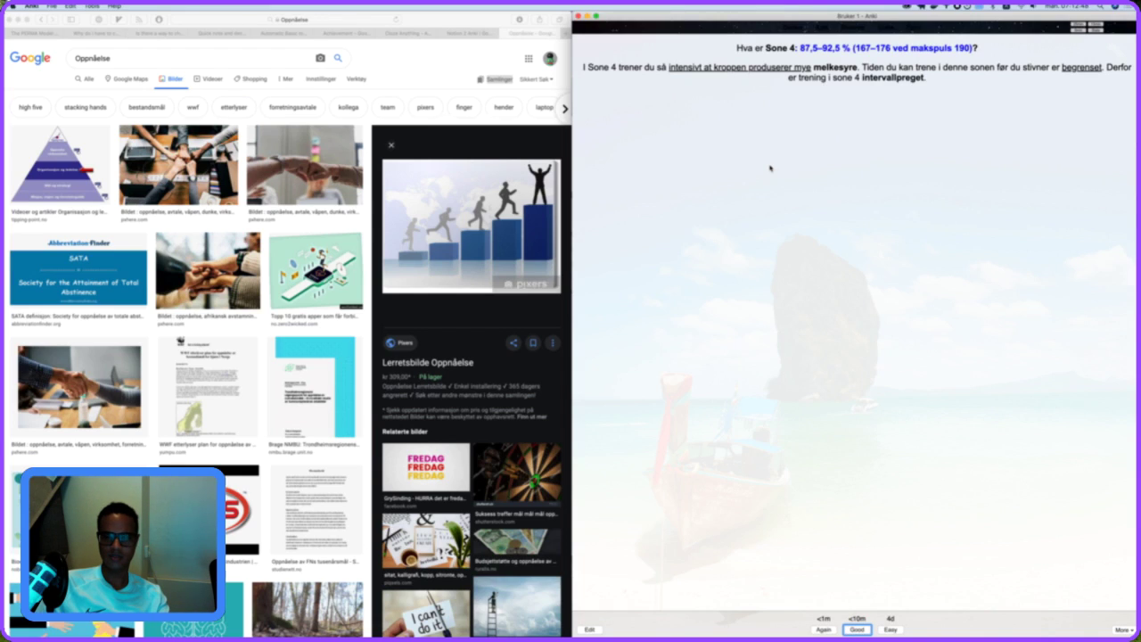
pyautogui.press('space')
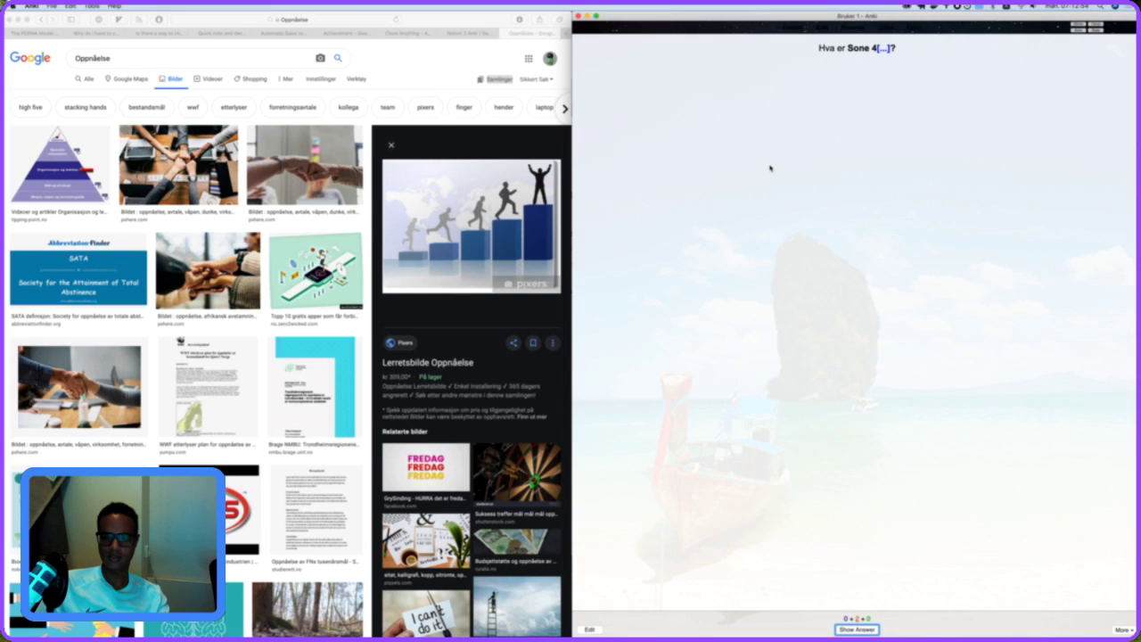
pyautogui.press('space')
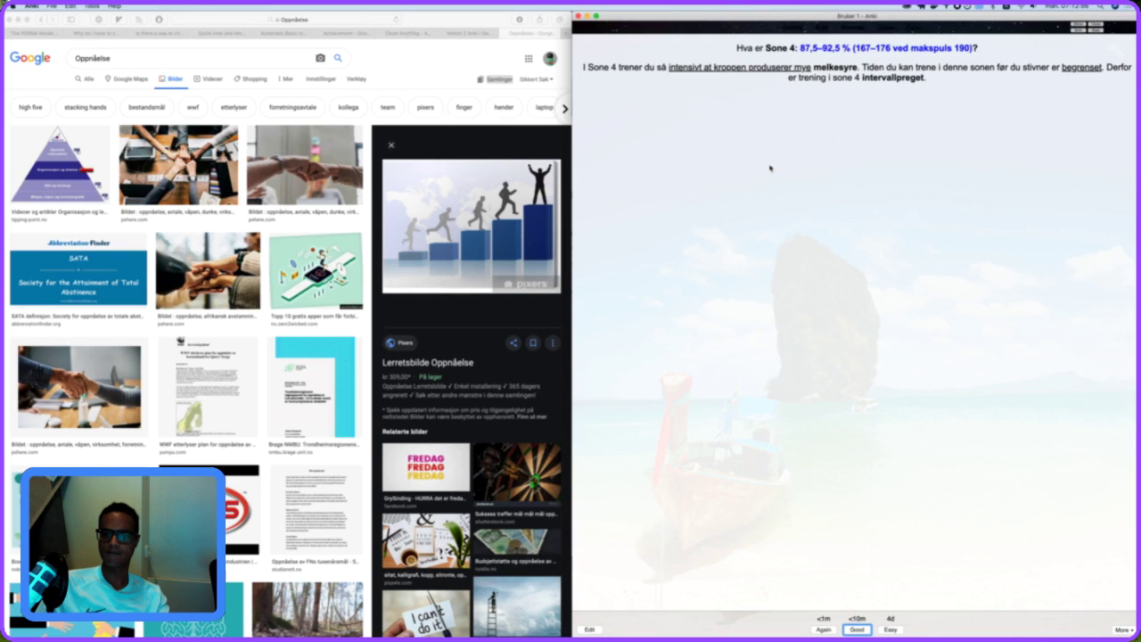
pyautogui.press('space')
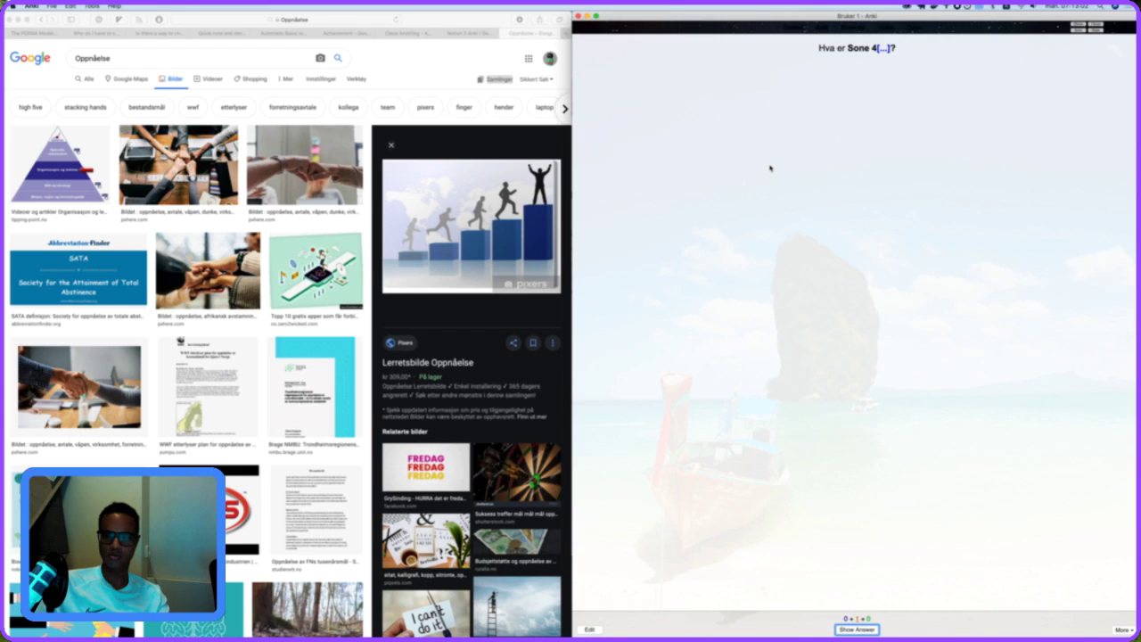
pyautogui.press('space')
pyautogui.press('space')
pyautogui.press('space')
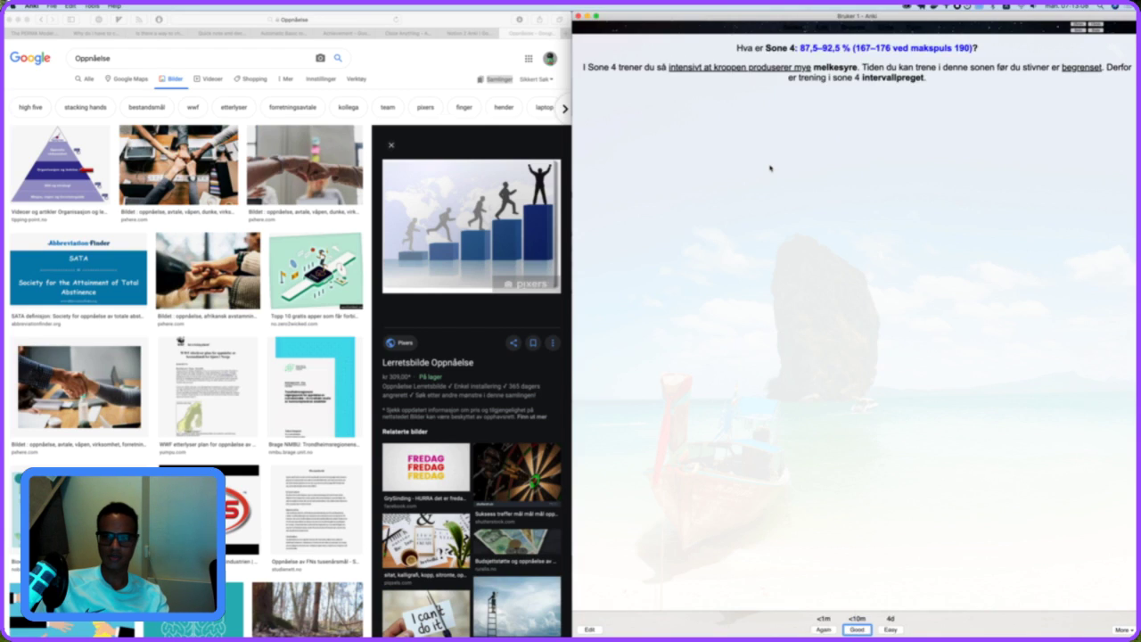
pyautogui.press('space')
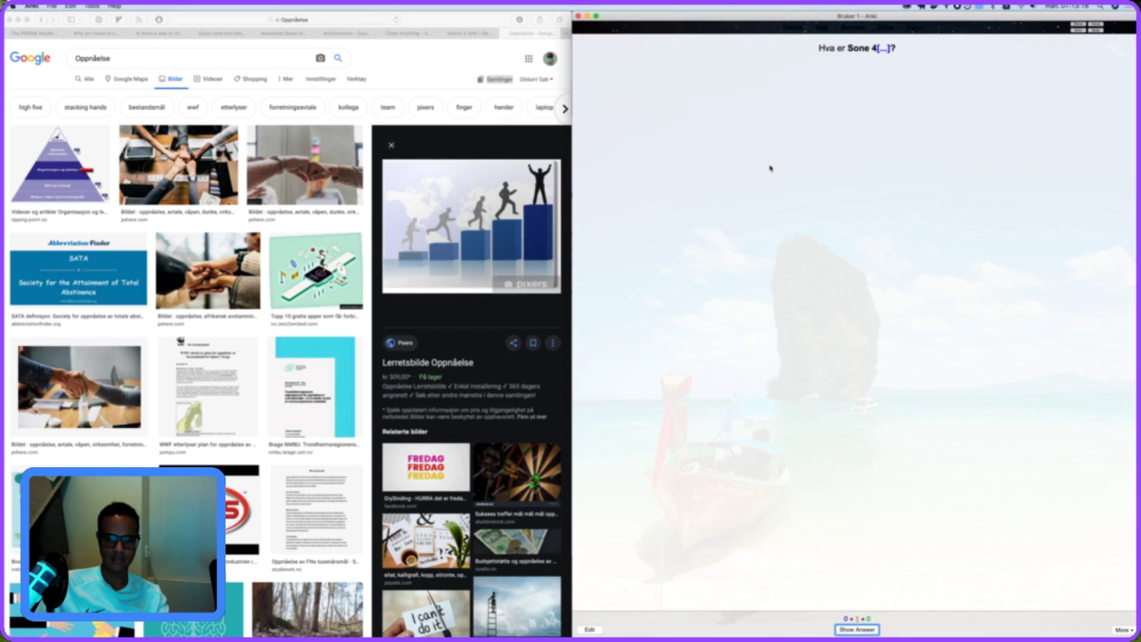
# Finish the Trening deck by revealing the last three Sone 4 cards and rating them as Good, and return to the deck list.
pyautogui.press('space')
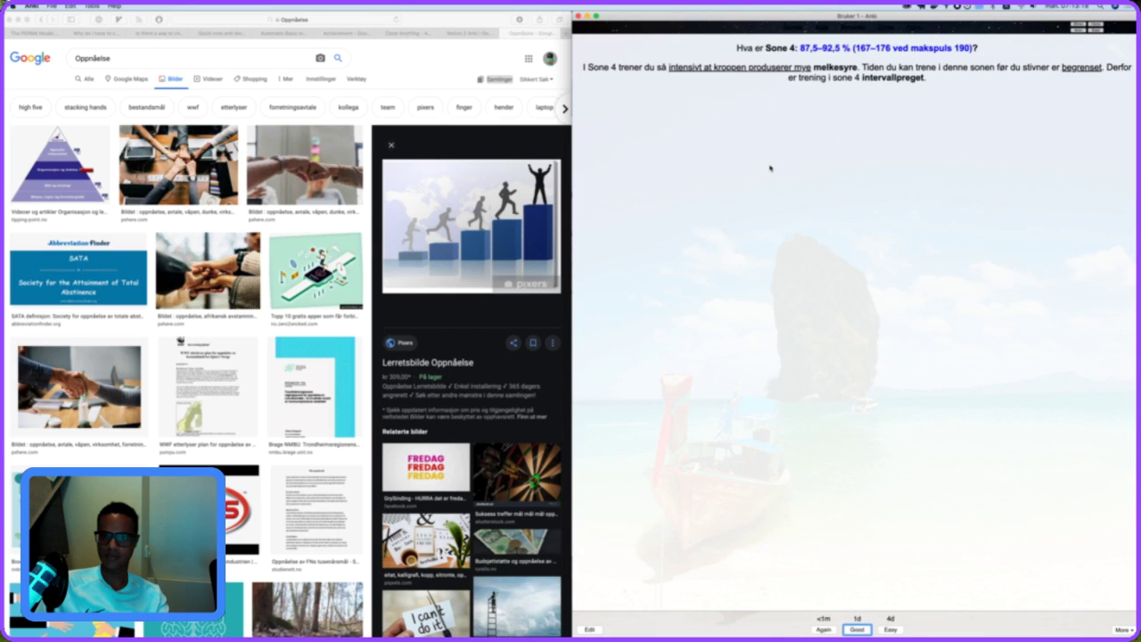
pyautogui.press('space')
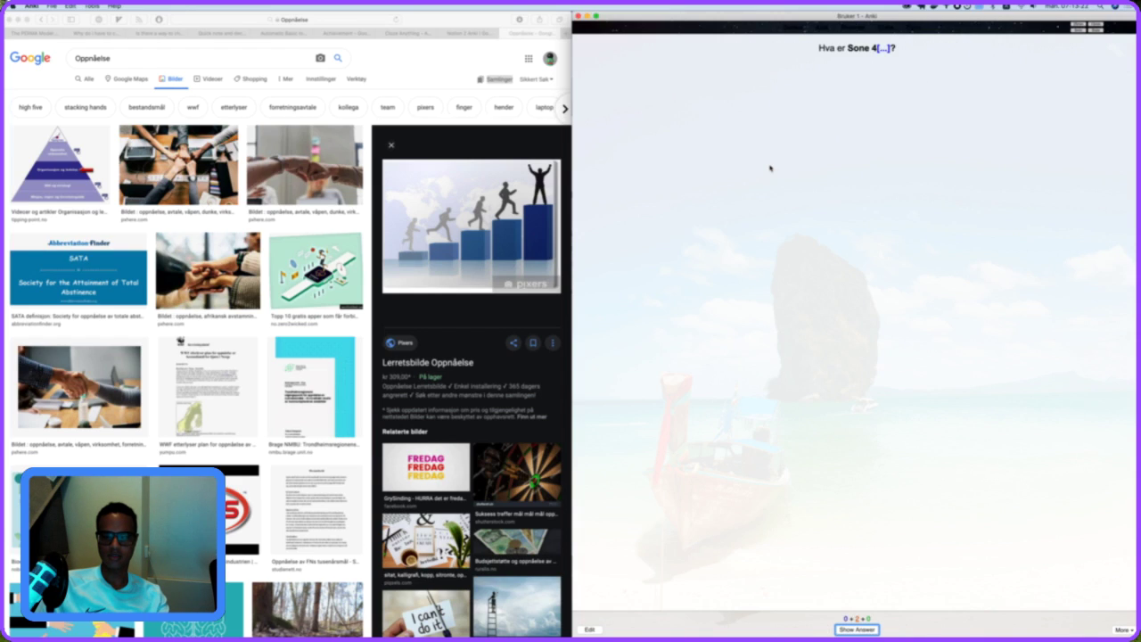
pyautogui.press('space')
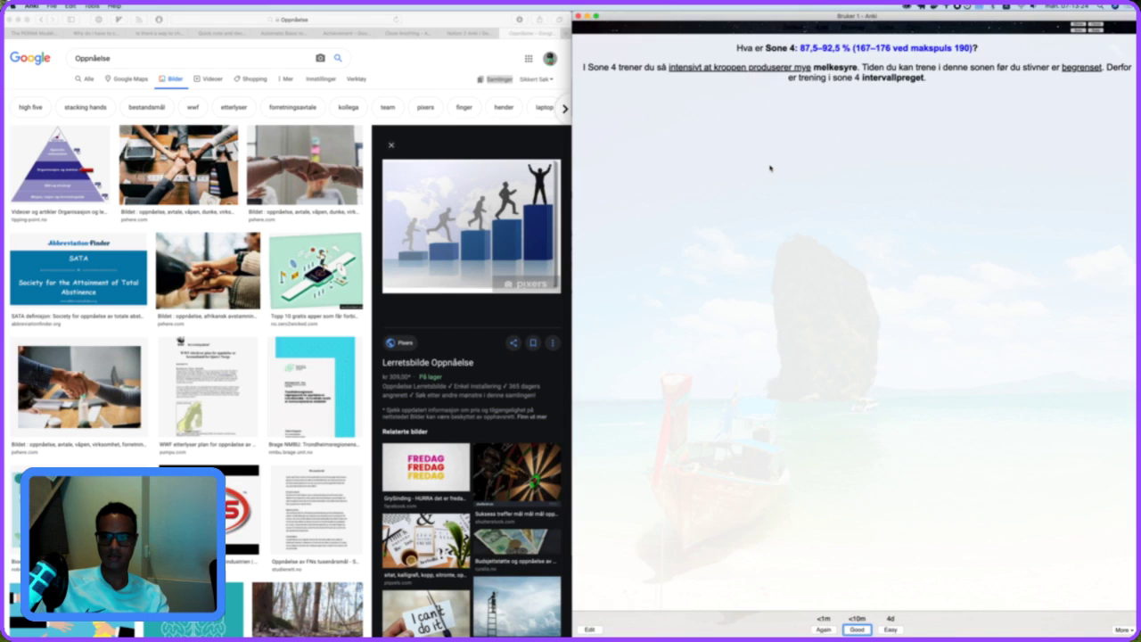
pyautogui.press('space')
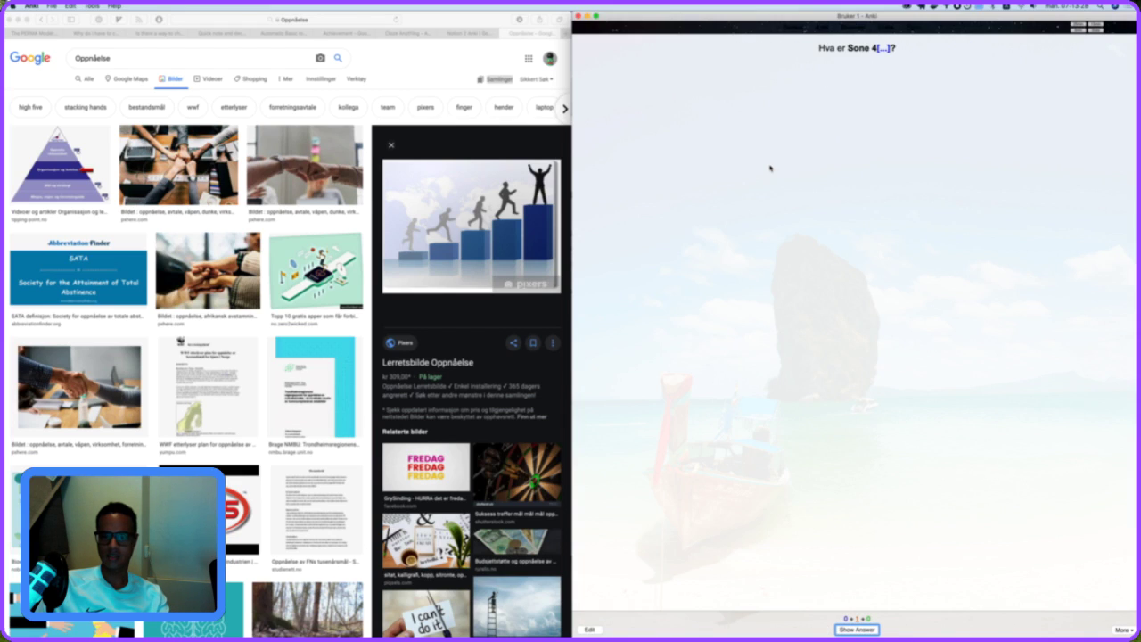
pyautogui.press('space')
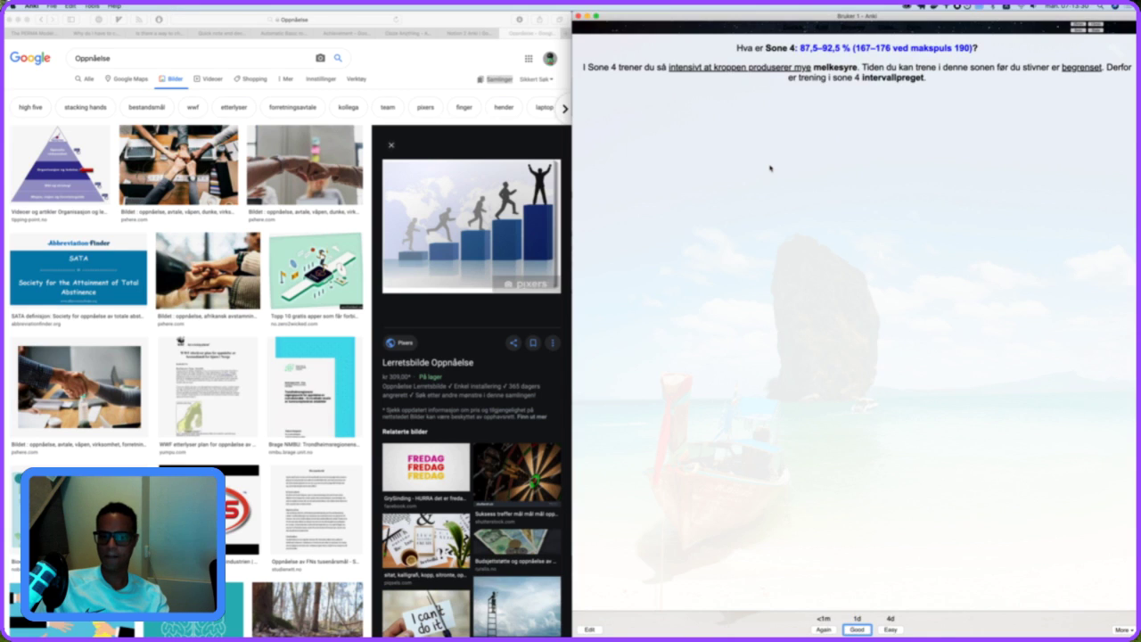
pyautogui.press('space')
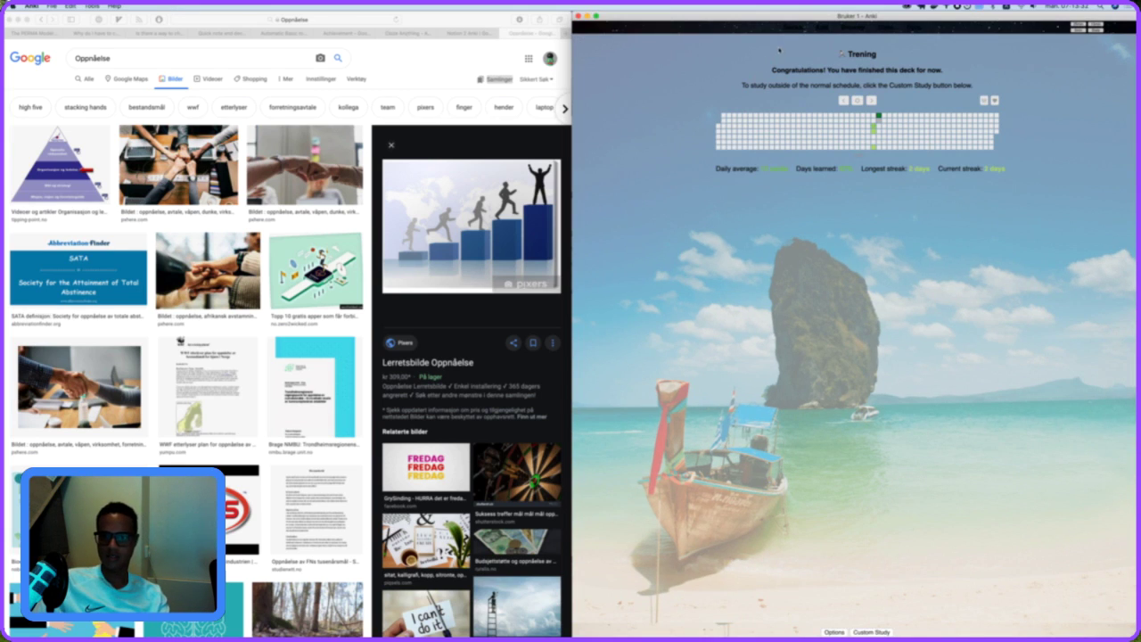
pyautogui.click(795, 27)
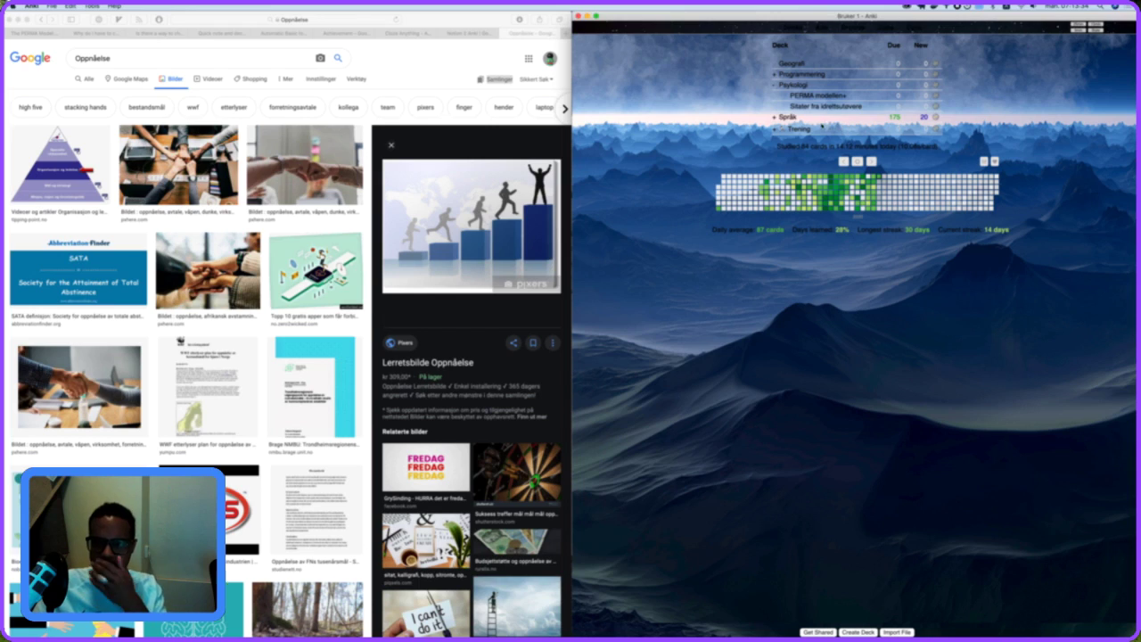